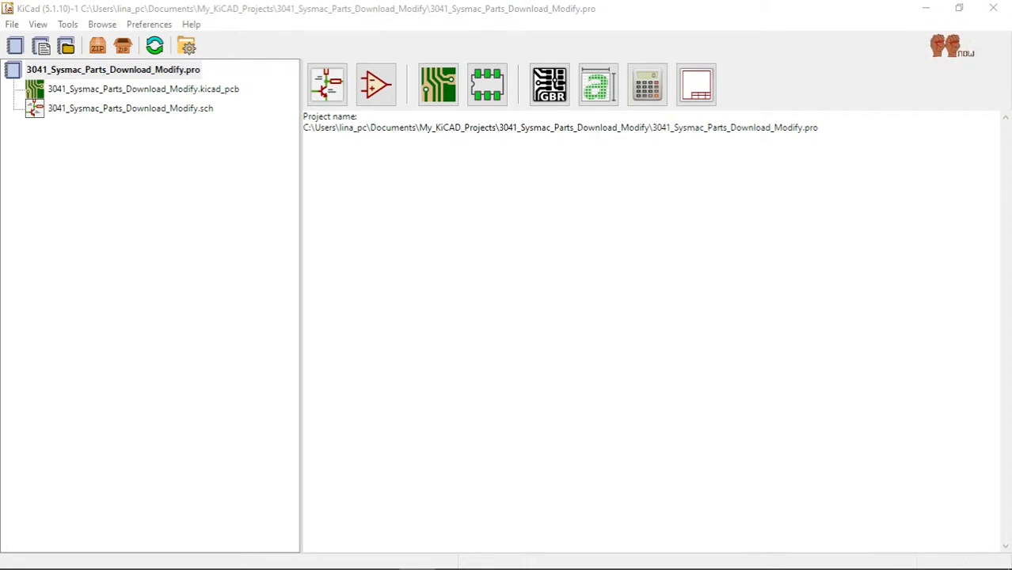
# Start a new project from the 2Layer Oshpark PCB user template.
pyautogui.click(12, 23)
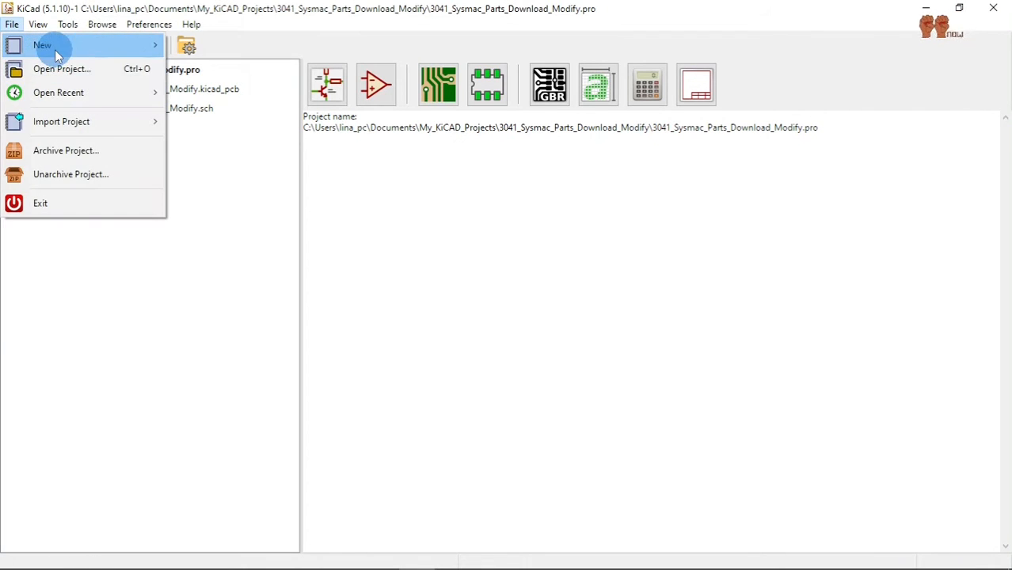
pyautogui.moveTo(46, 45)
pyautogui.click(210, 69)
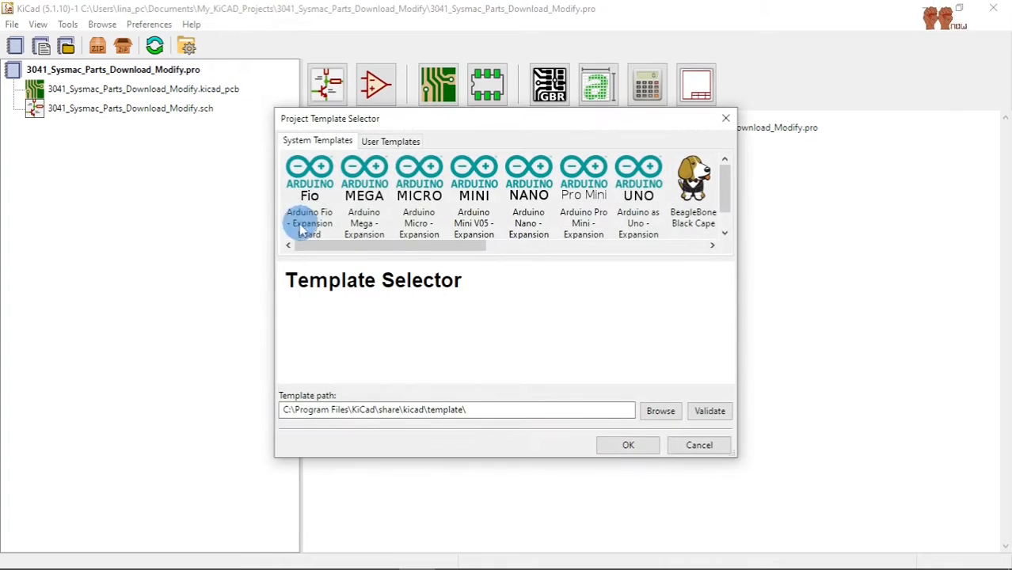
pyautogui.click(400, 142)
pyautogui.click(332, 226)
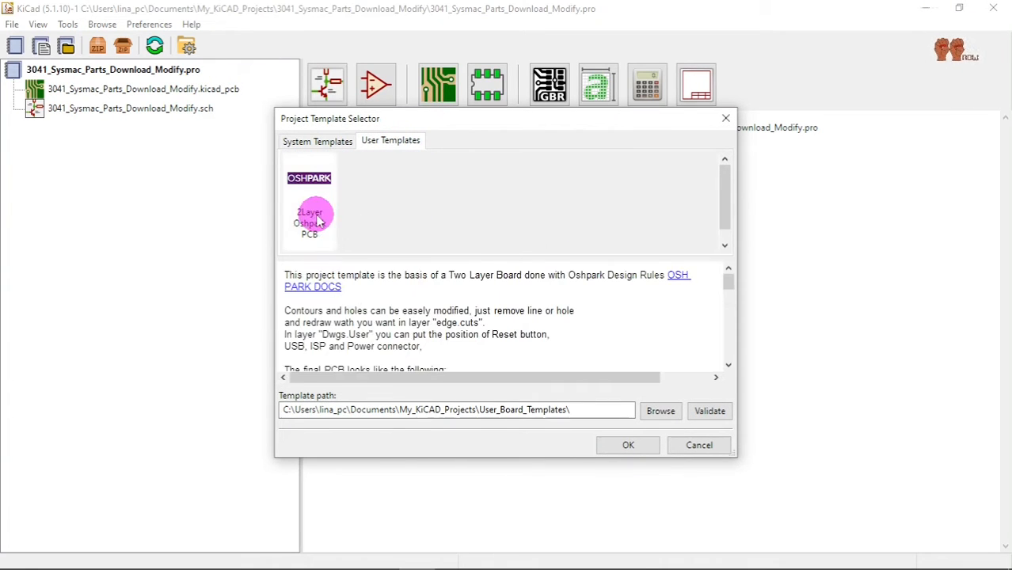
pyautogui.click(627, 446)
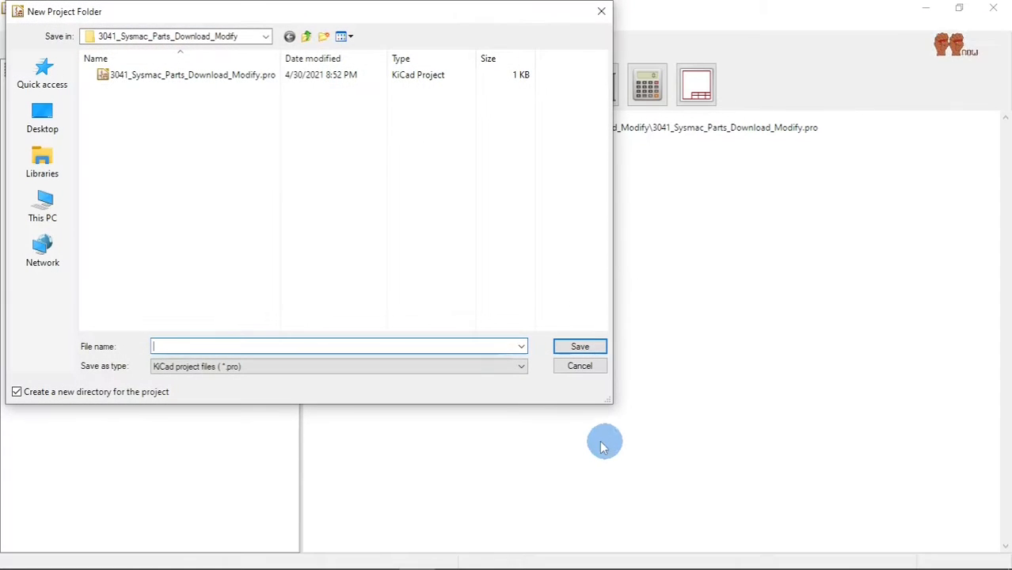
# Save the new project as 3042_Samac_Sys_Parts in the My_KiCAD_Projects folder.
pyautogui.click(305, 37)
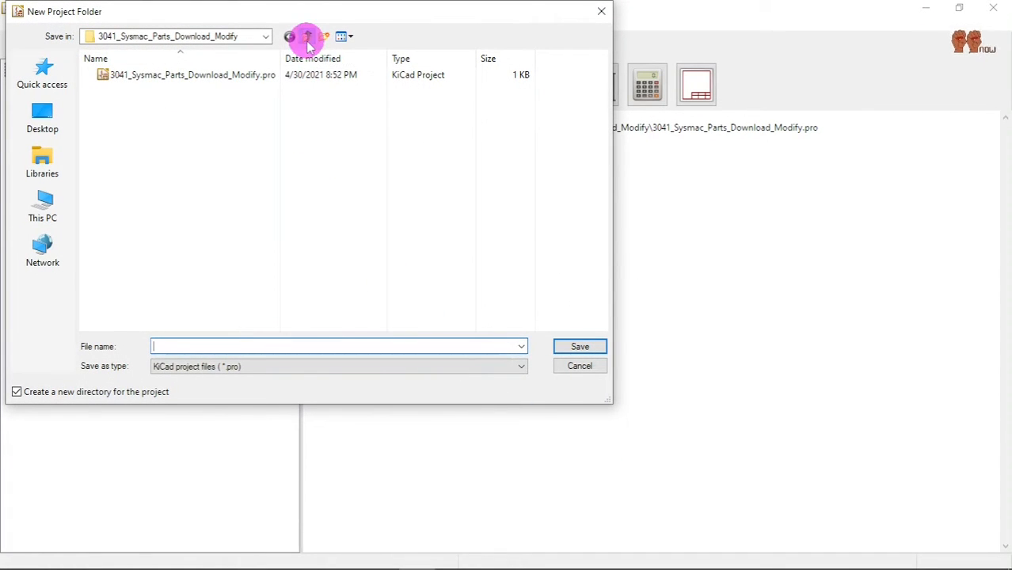
pyautogui.scroll(-7, 246, 301)
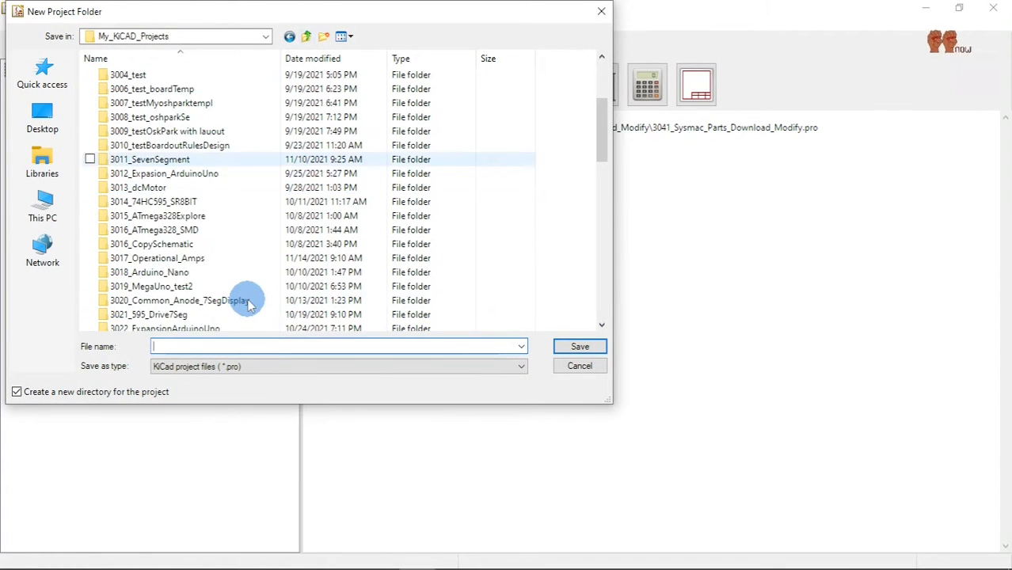
pyautogui.scroll(-6, 249, 309)
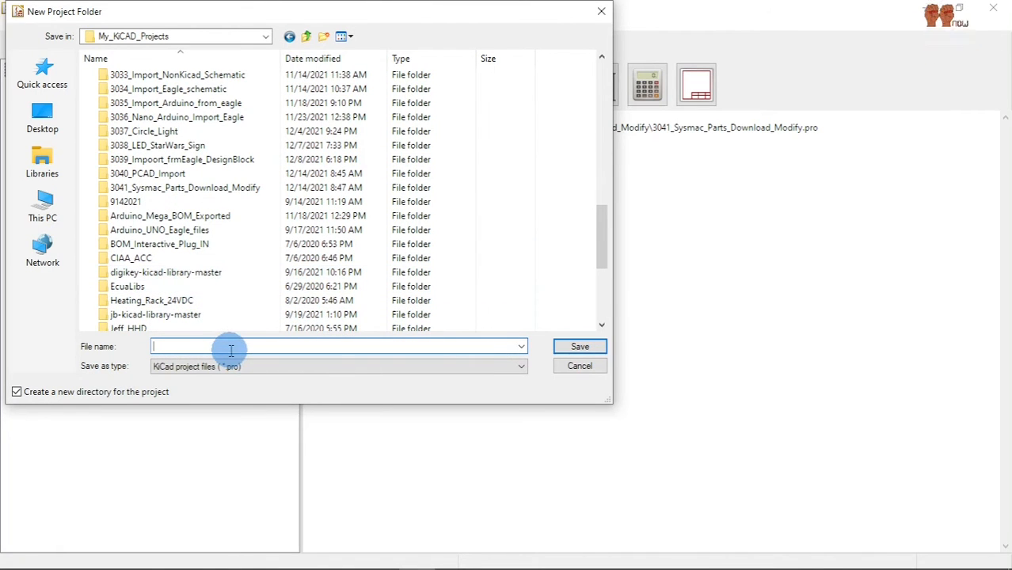
pyautogui.write('3')
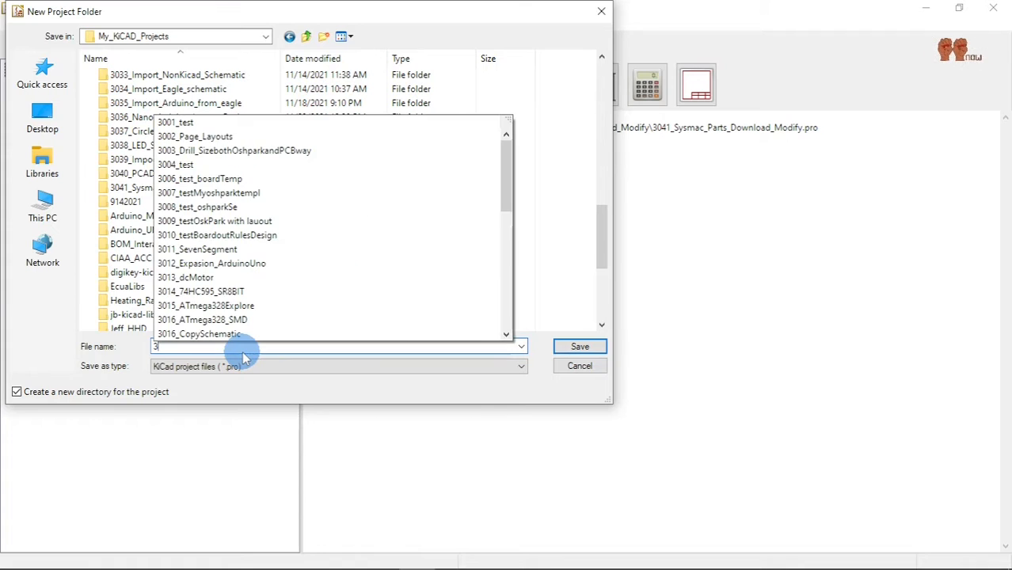
pyautogui.write('0')
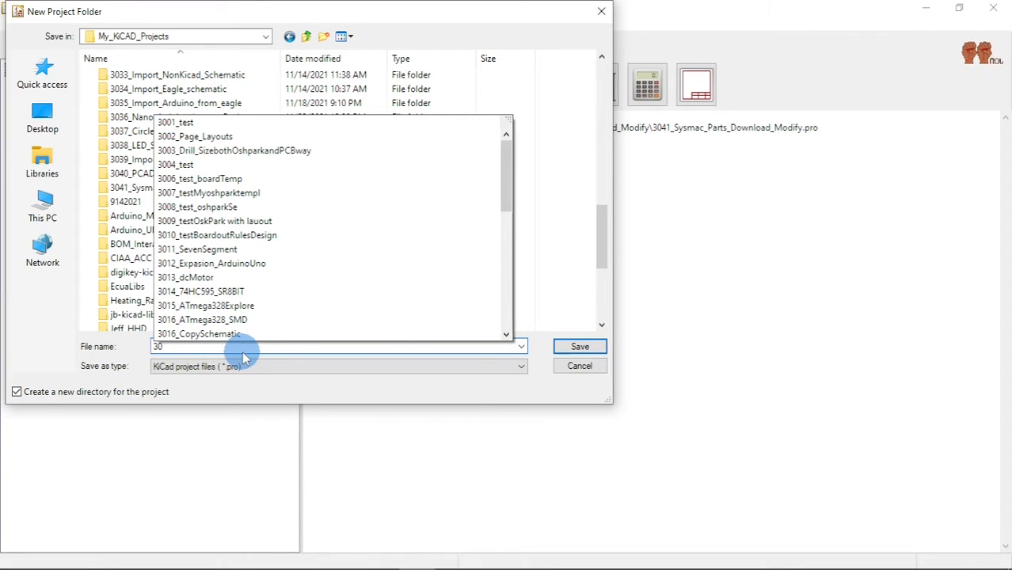
pyautogui.write('42_Samac_Sys_Parts')
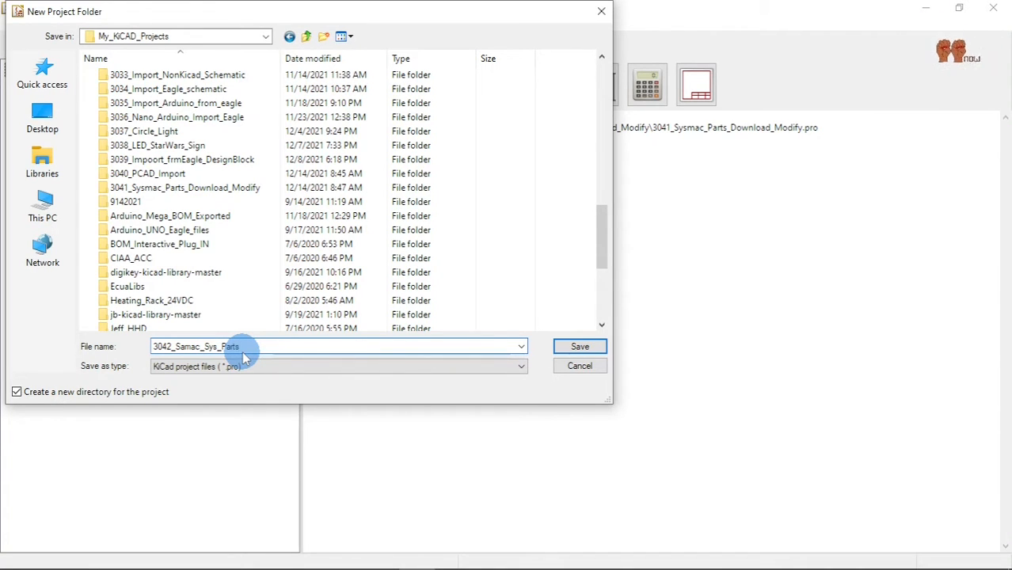
pyautogui.click(579, 350)
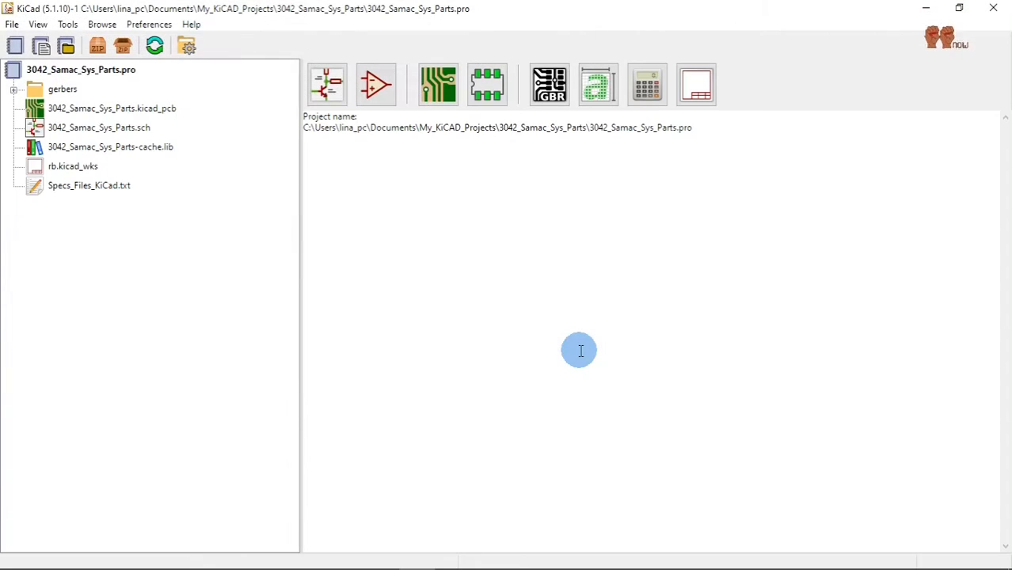
# Open the project's schematic file 3042_Samac_Sys_Parts.sch in the schematic editor.
pyautogui.doubleClick(115, 129)
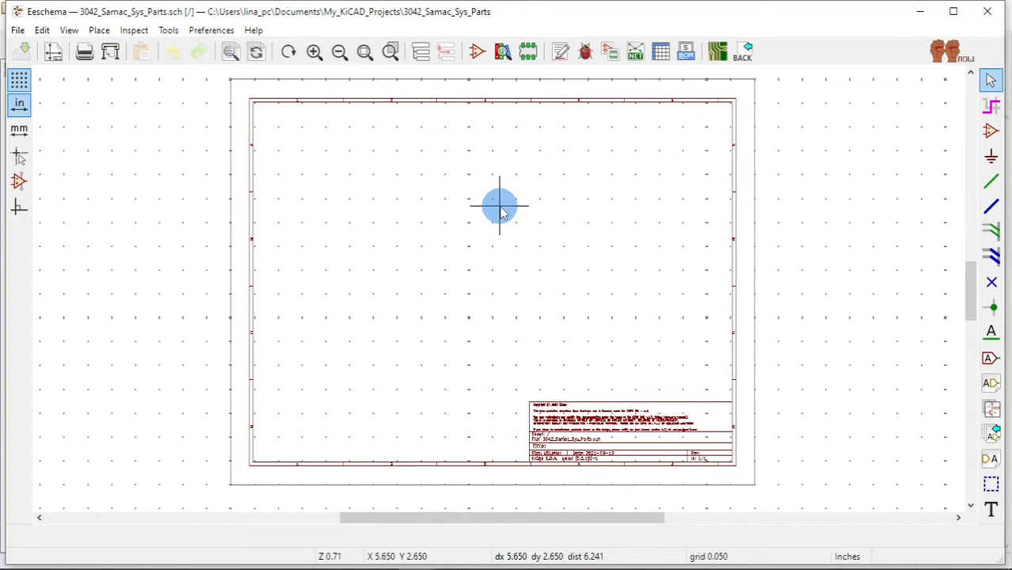
pyautogui.scroll(3, 500, 211)
pyautogui.scroll(-5, 496, 287)
pyautogui.scroll(3, 496, 288)
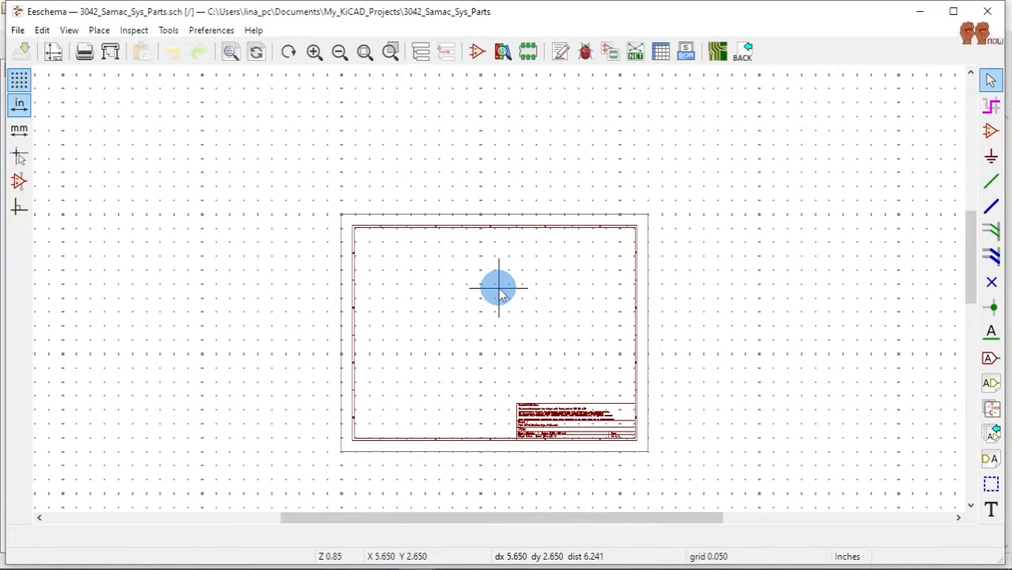
pyautogui.scroll(1, 500, 294)
pyautogui.scroll(1, 501, 295)
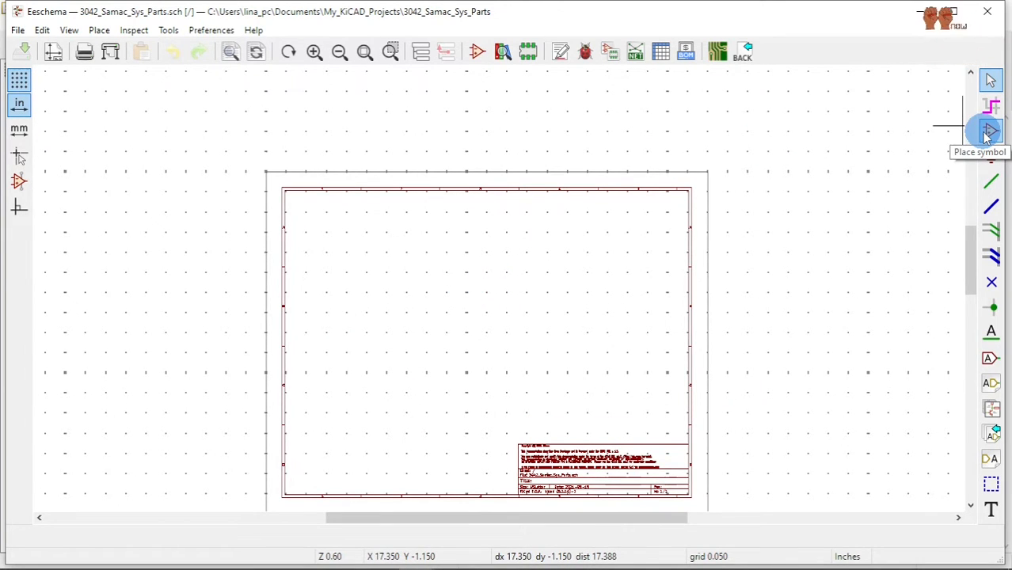
# Look up the SamacSys_Parts library in the symbol chooser, inspect its parts, and leave without placing a symbol.
pyautogui.click(987, 136)
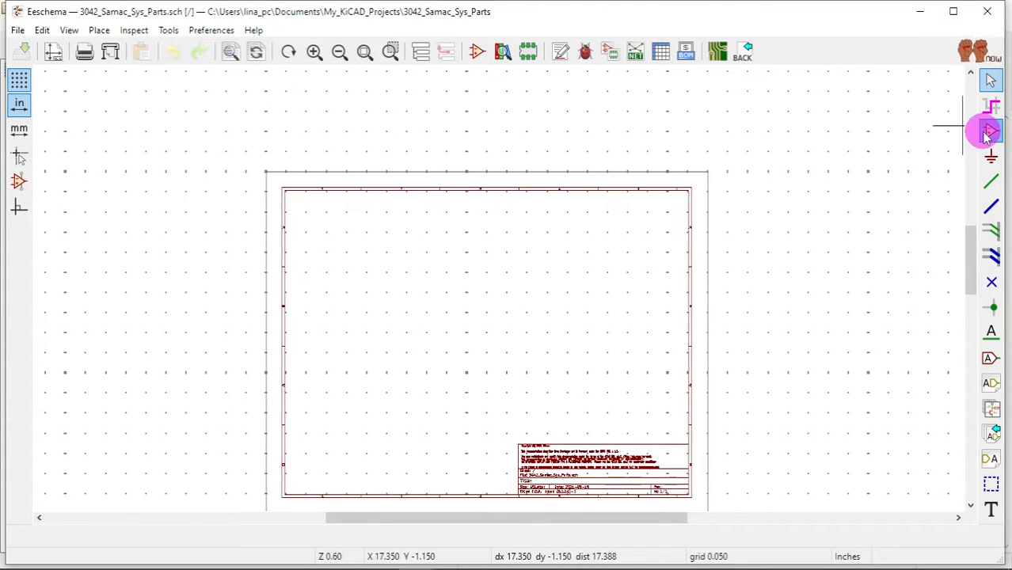
pyautogui.click(544, 239)
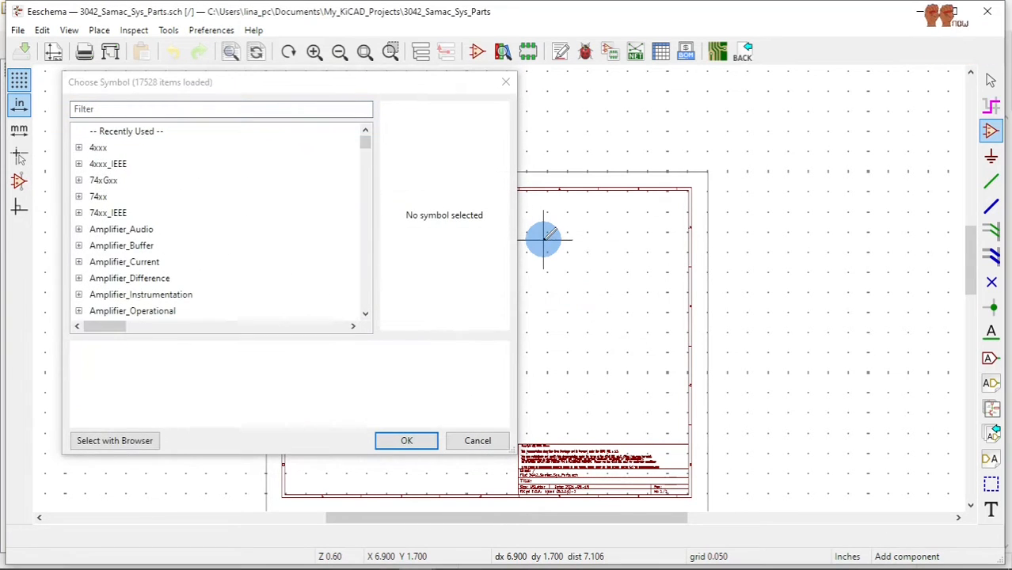
pyautogui.moveTo(365, 144); pyautogui.dragTo(340, 302)
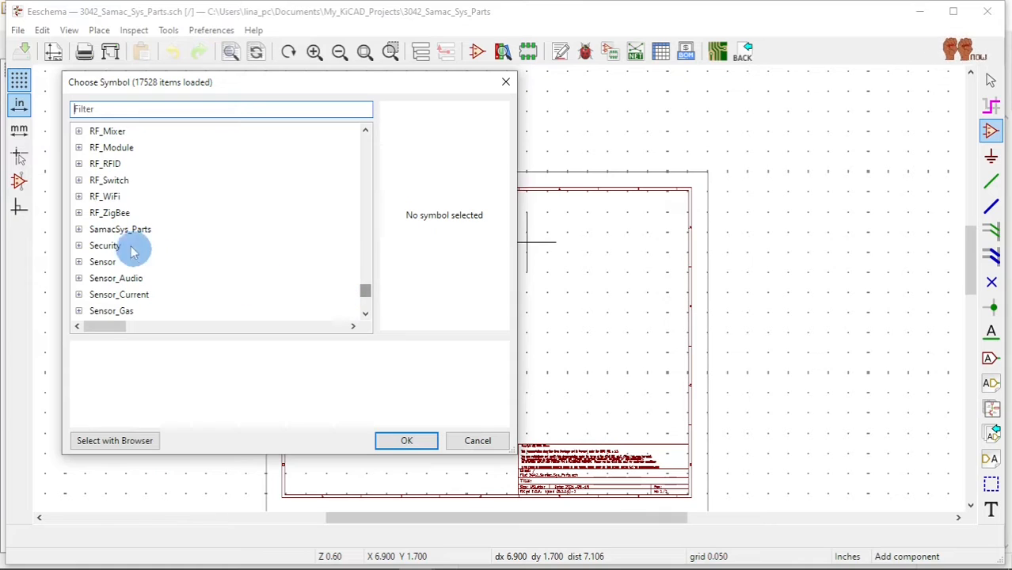
pyautogui.click(82, 230)
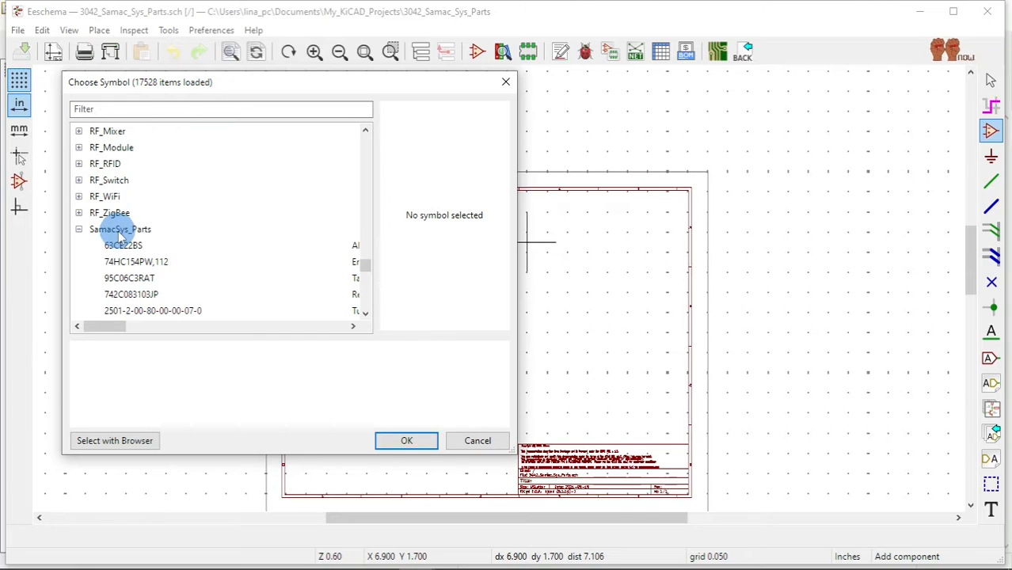
pyautogui.click(118, 231)
pyautogui.click(79, 230)
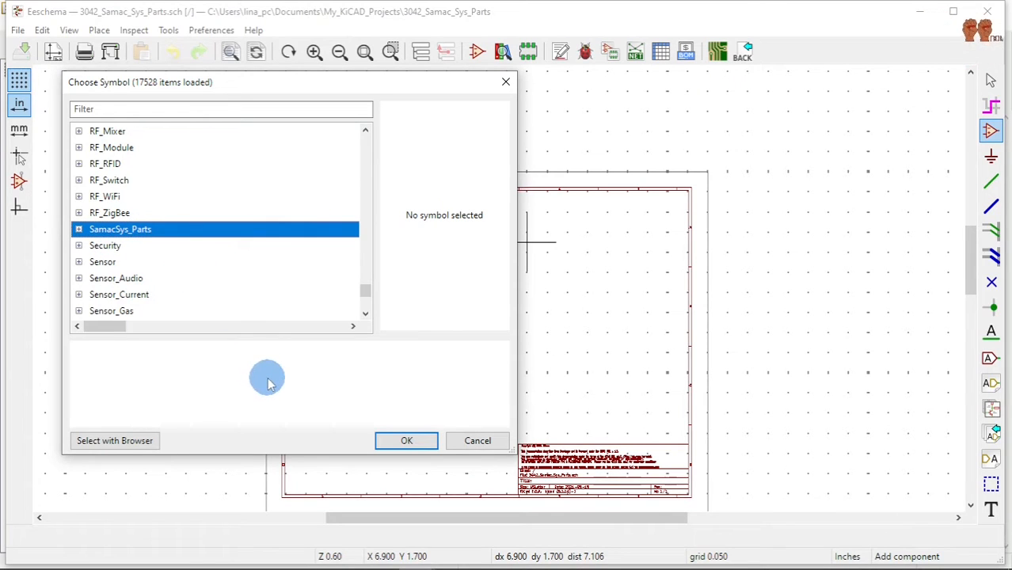
pyautogui.click(477, 441)
# Clear the browser, schematic editor and project windows off the desktop, launch Library Loader and reposition its window.
pyautogui.moveTo(408, 561)
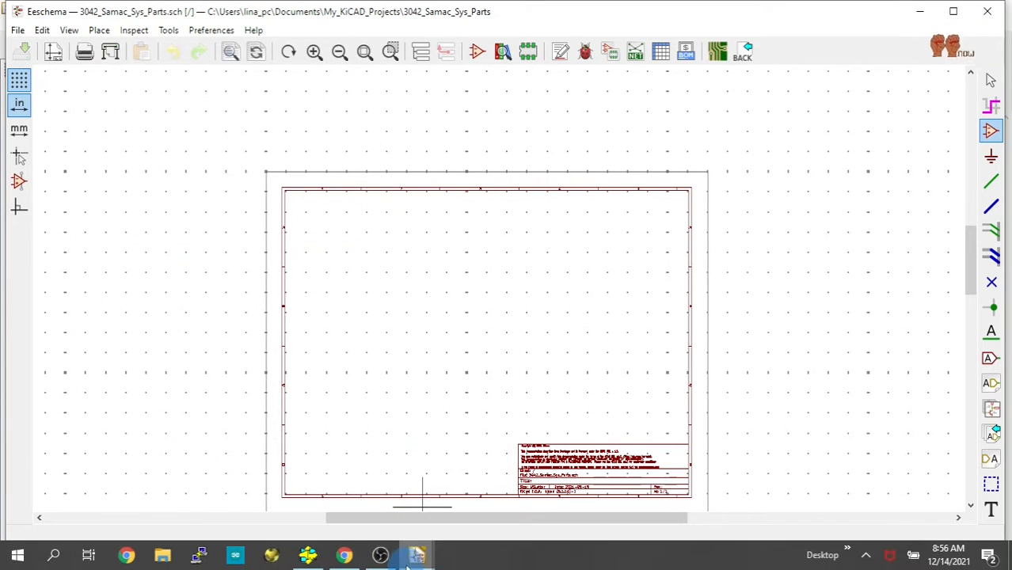
pyautogui.click(345, 554)
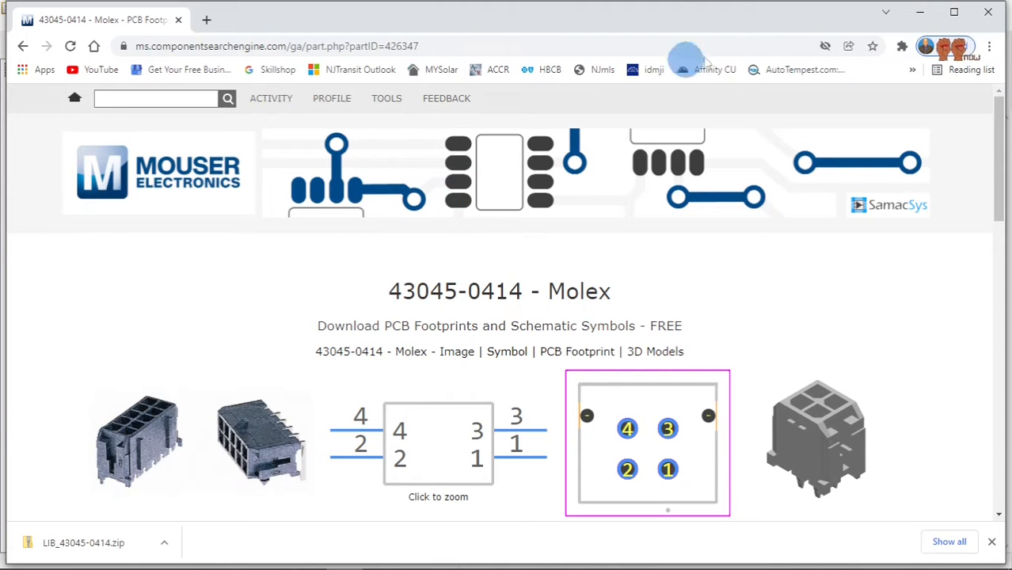
pyautogui.click(920, 17)
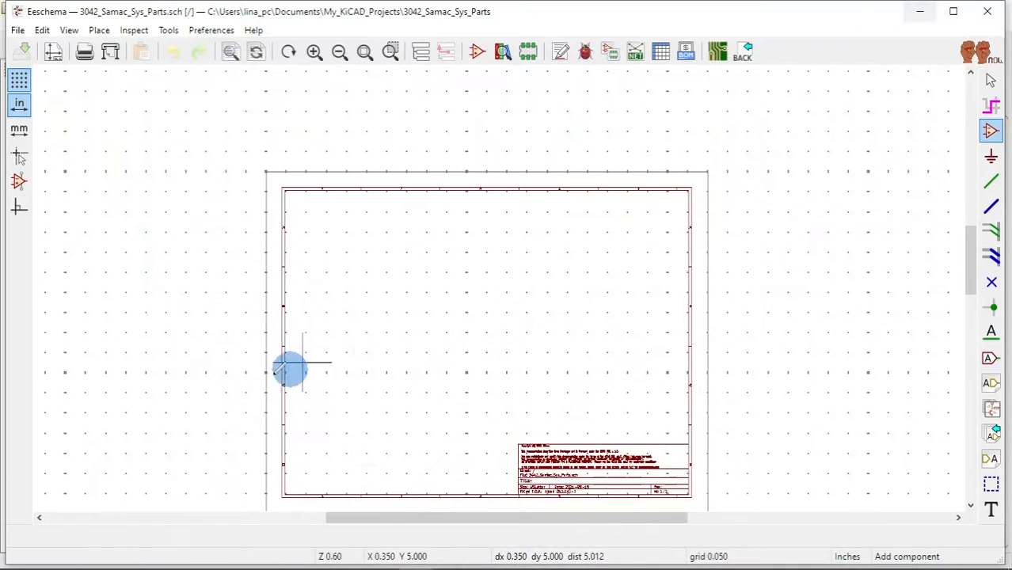
pyautogui.click(921, 11)
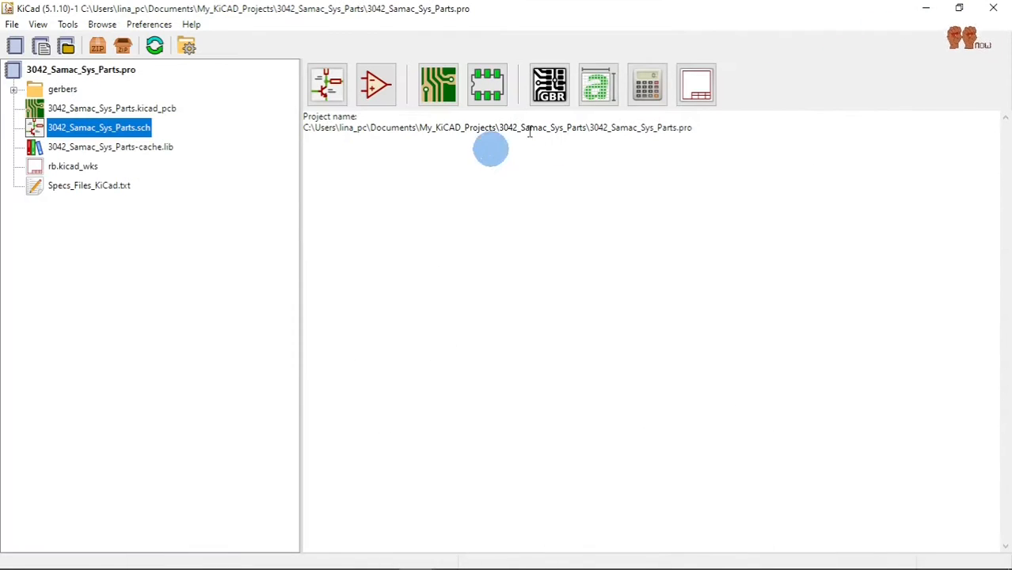
pyautogui.click(923, 10)
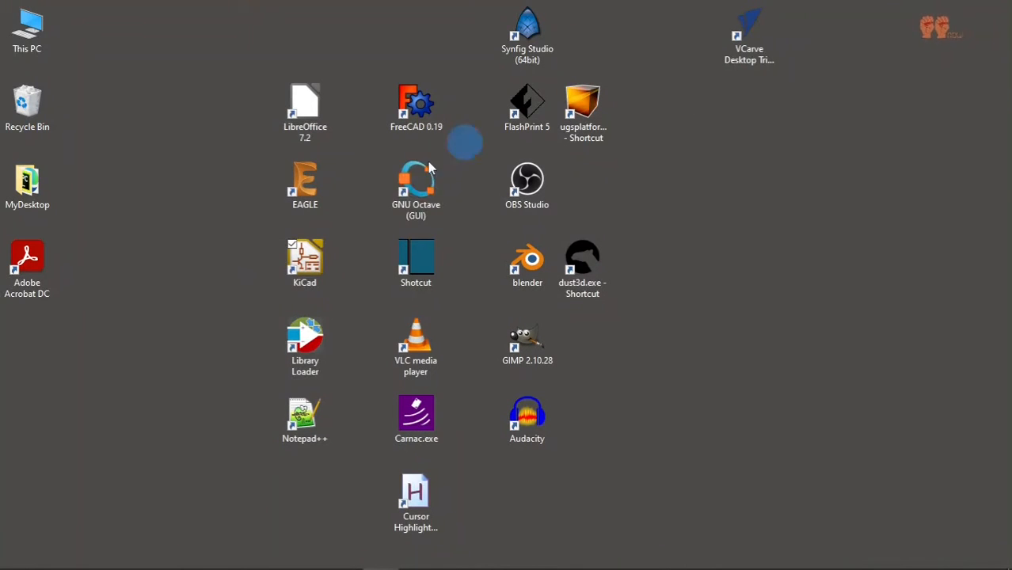
pyautogui.doubleClick(308, 360)
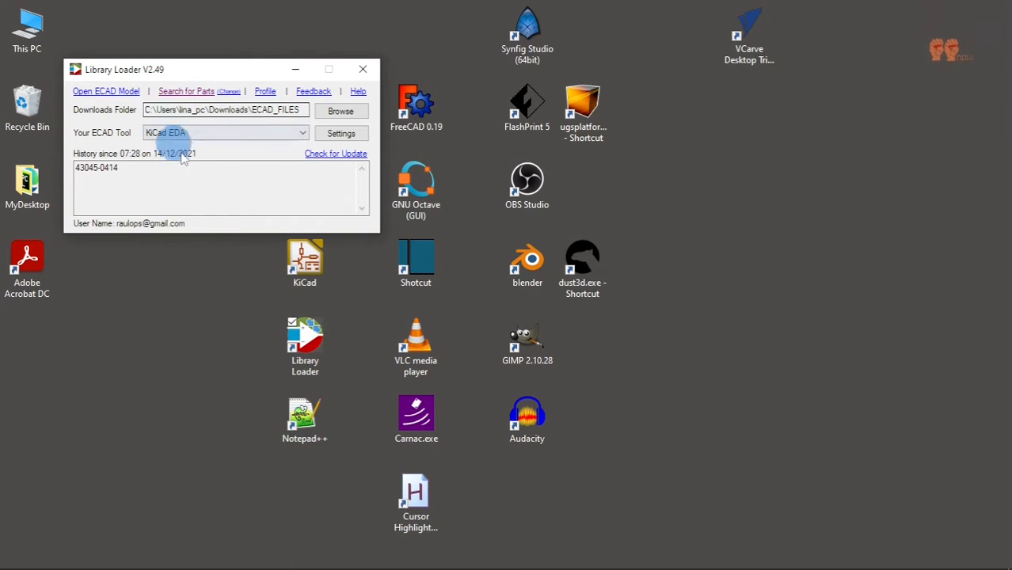
pyautogui.moveTo(239, 72); pyautogui.dragTo(529, 53)
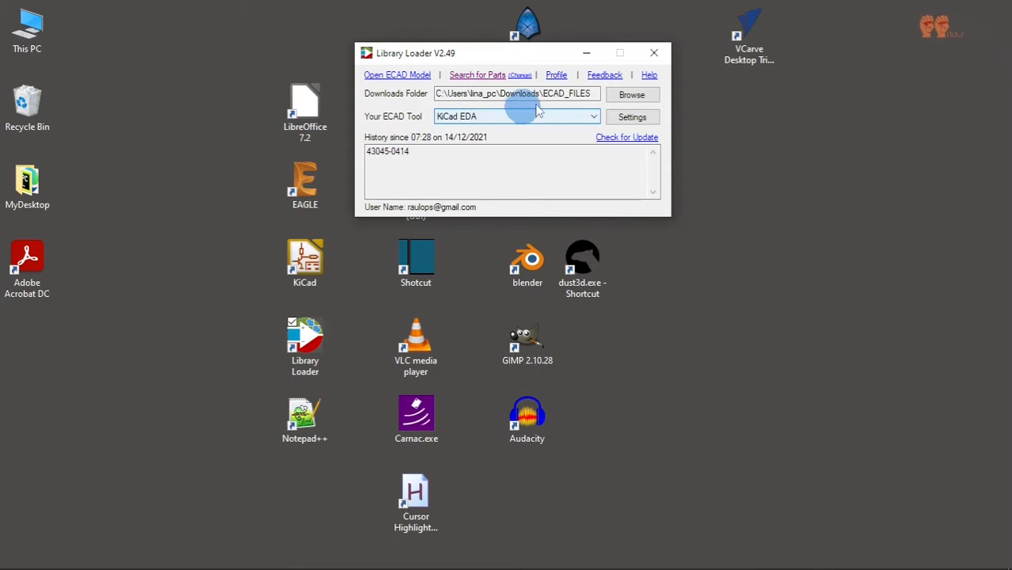
# Open Library Loader's online help page and close its browser tab.
pyautogui.click(648, 75)
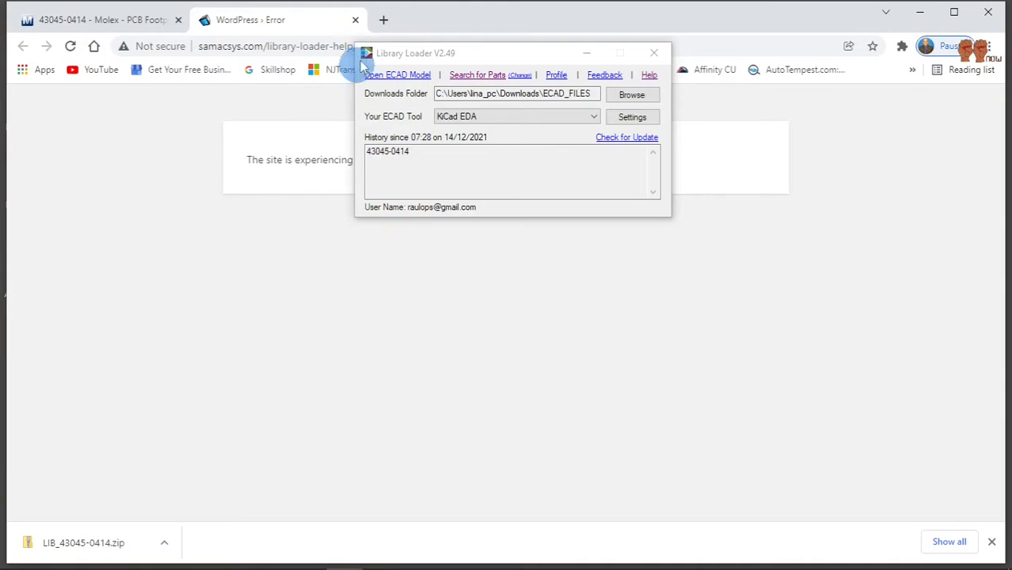
pyautogui.click(355, 21)
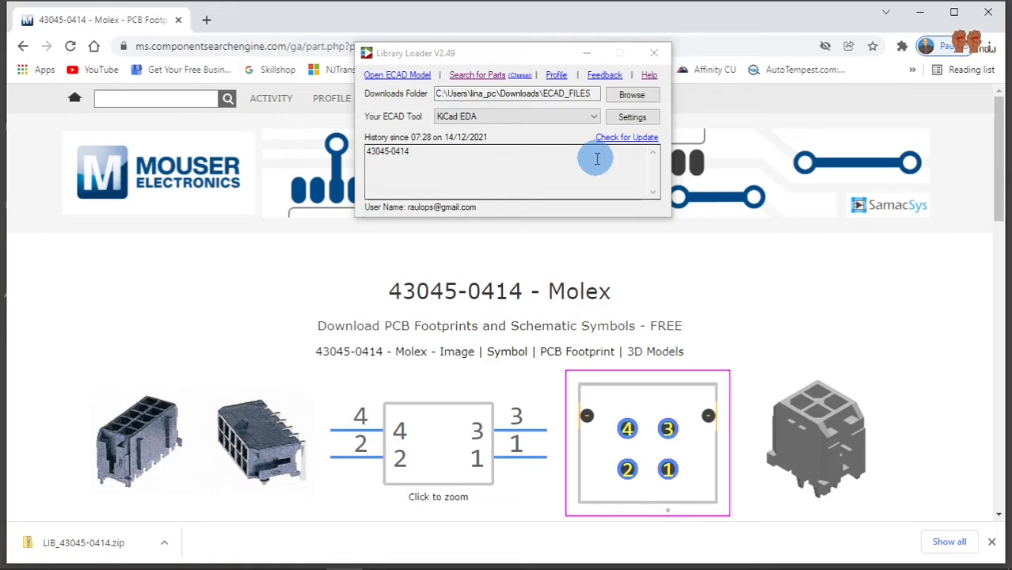
pyautogui.click(498, 127)
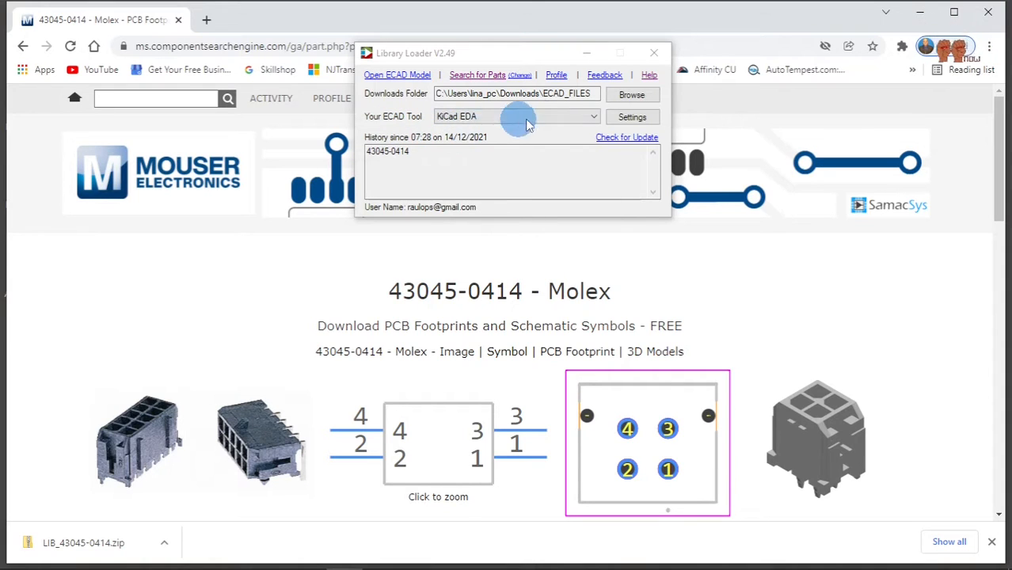
# Open Library Loader's part search page, close its tab, and highlight part number 43045-0414 on the Molex page.
pyautogui.click(483, 77)
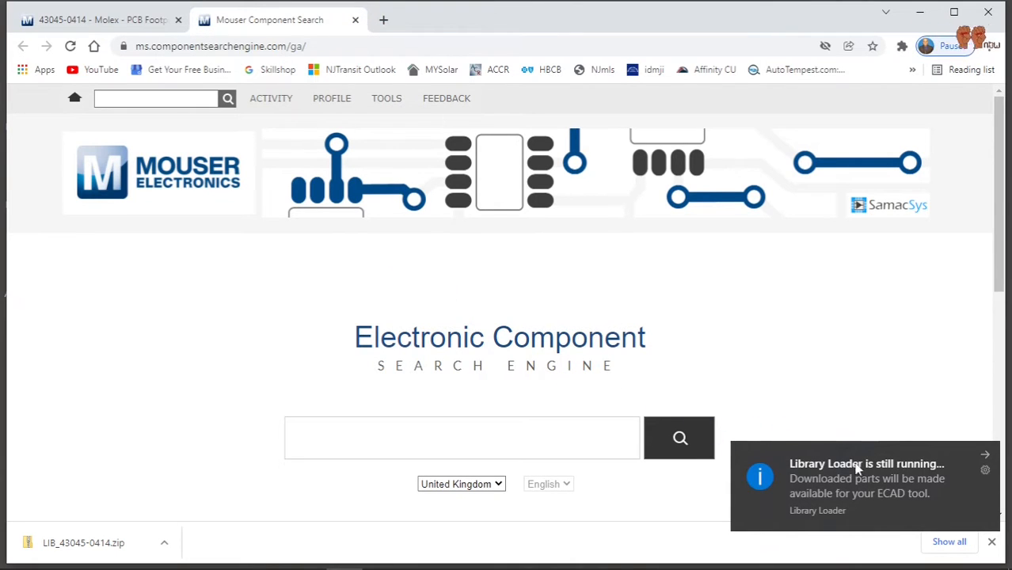
pyautogui.click(355, 20)
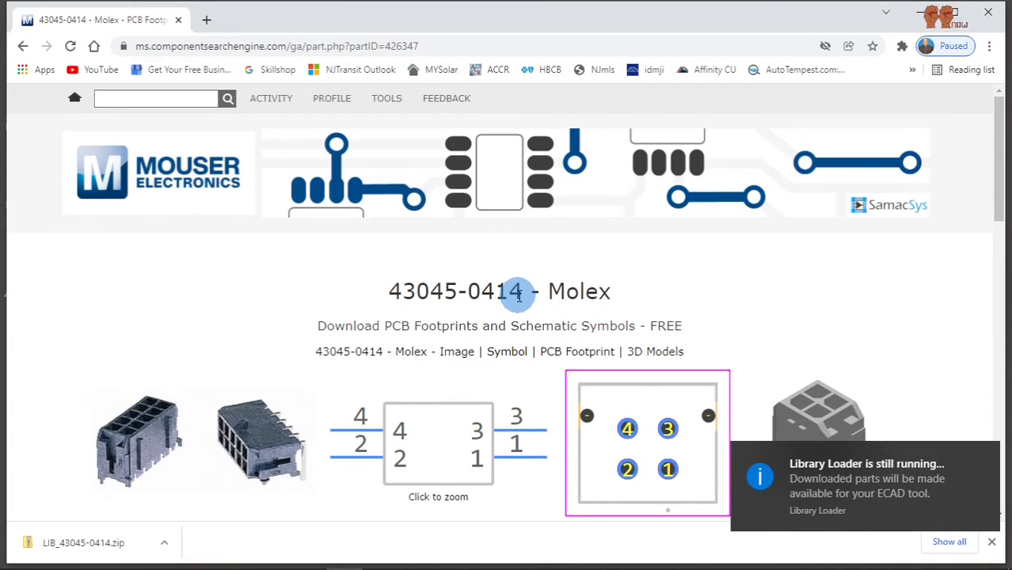
pyautogui.moveTo(519, 295); pyautogui.dragTo(394, 290)
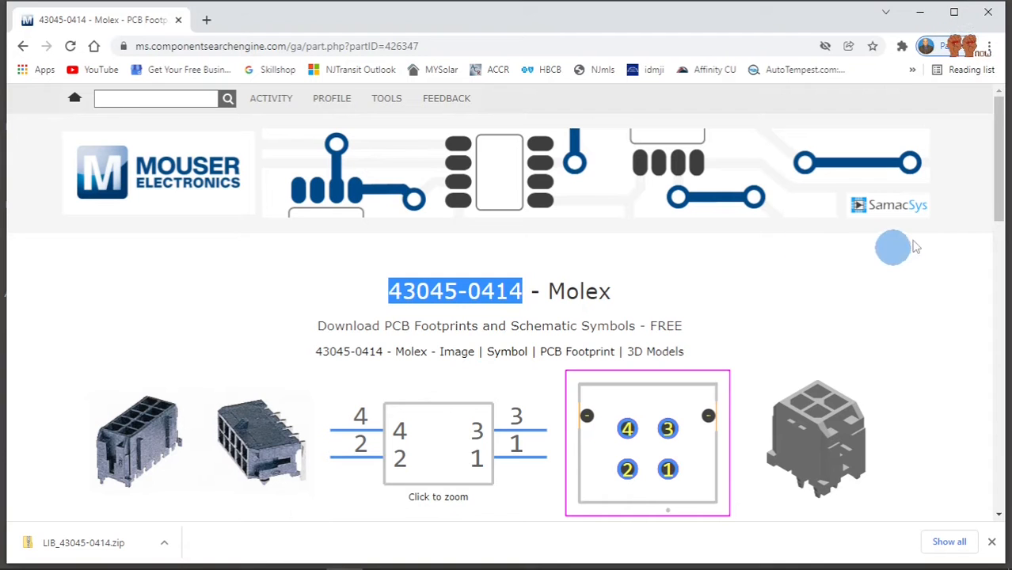
pyautogui.moveTo(996, 178)
pyautogui.mouseDown()
pyautogui.moveTo(1006, 350)
pyautogui.moveTo(1007, 171)
pyautogui.mouseUp()
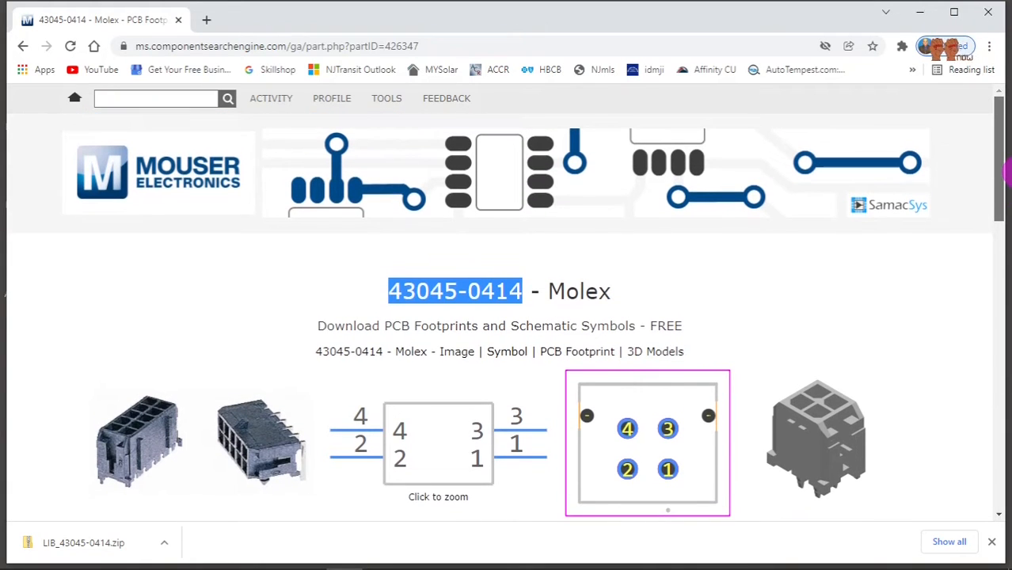
# Search the Mouser component site for LM316 and look through the matching components.
pyautogui.click(156, 99)
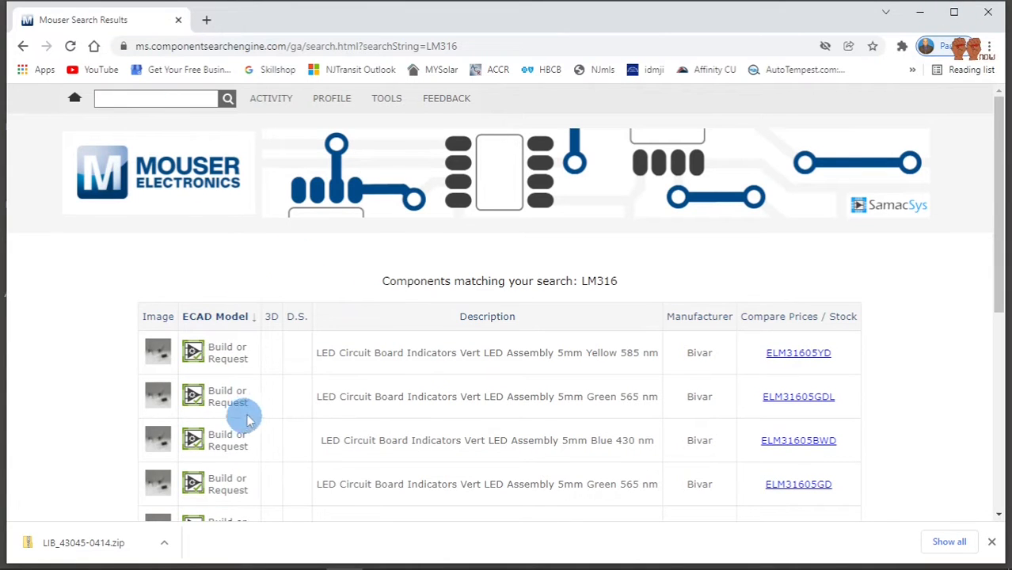
pyautogui.scroll(-3, 345, 372)
pyautogui.scroll(3, 253, 346)
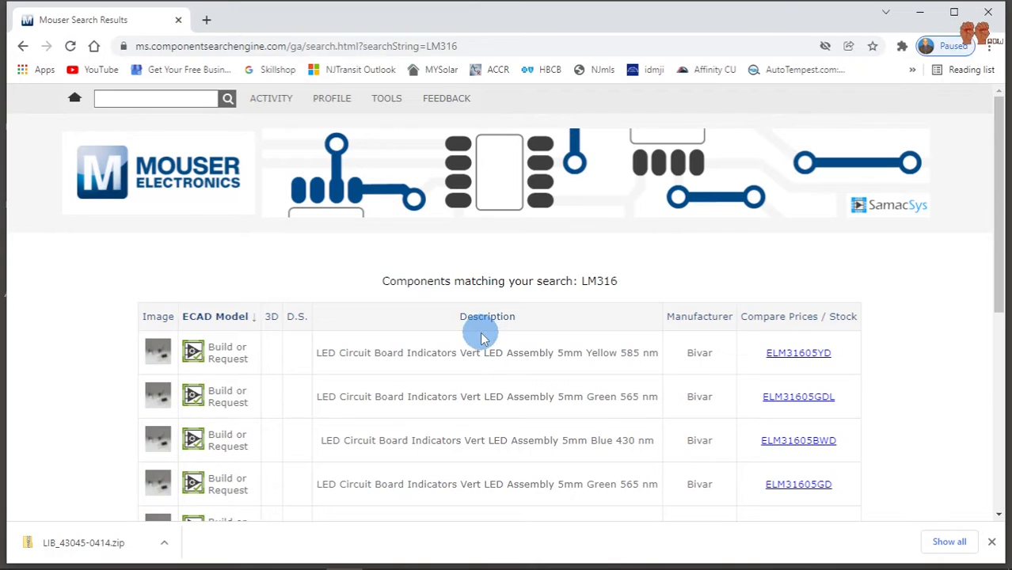
# Search the Mouser component site for part number 430-45-0414, leaving out the MOLEX # prefix.
pyautogui.scroll(-3, 483, 337)
pyautogui.scroll(3, 437, 312)
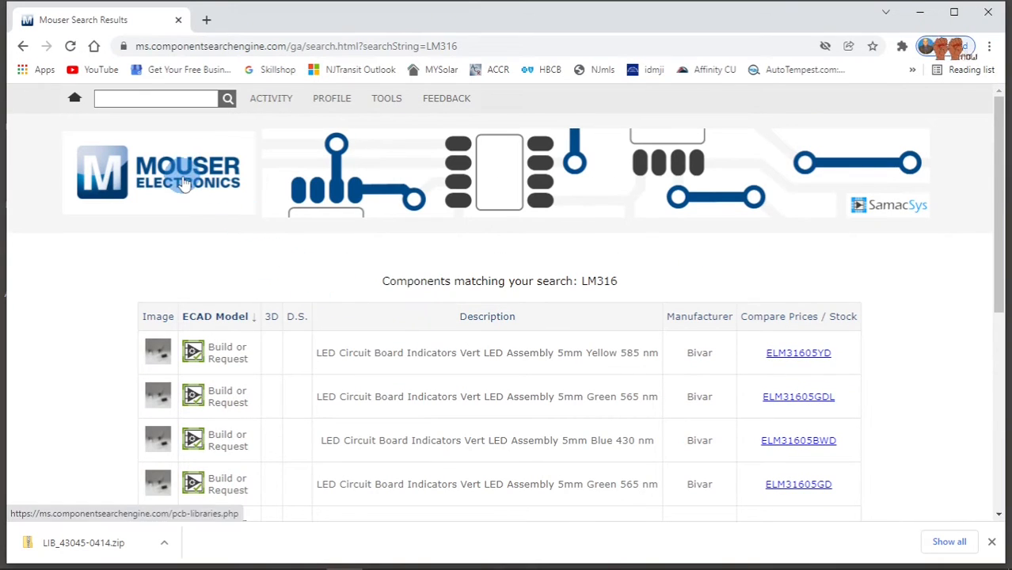
pyautogui.click(171, 99)
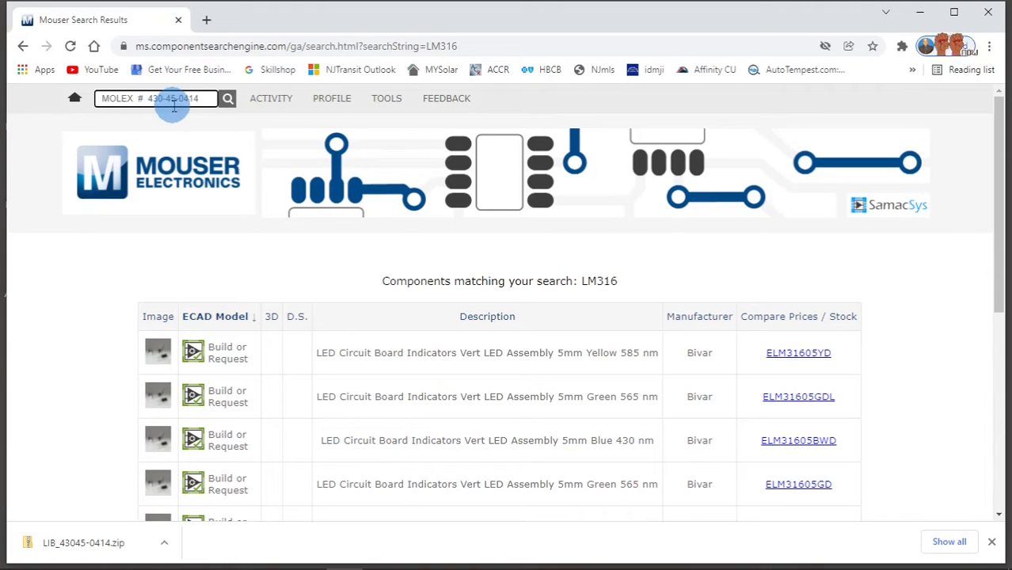
pyautogui.press('BackSpace')
pyautogui.press('BackSpace')
pyautogui.press('BackSpace')
pyautogui.press('BackSpace')
pyautogui.press('BackSpace')
pyautogui.press('BackSpace')
pyautogui.press('BackSpace')
pyautogui.press('BackSpace')
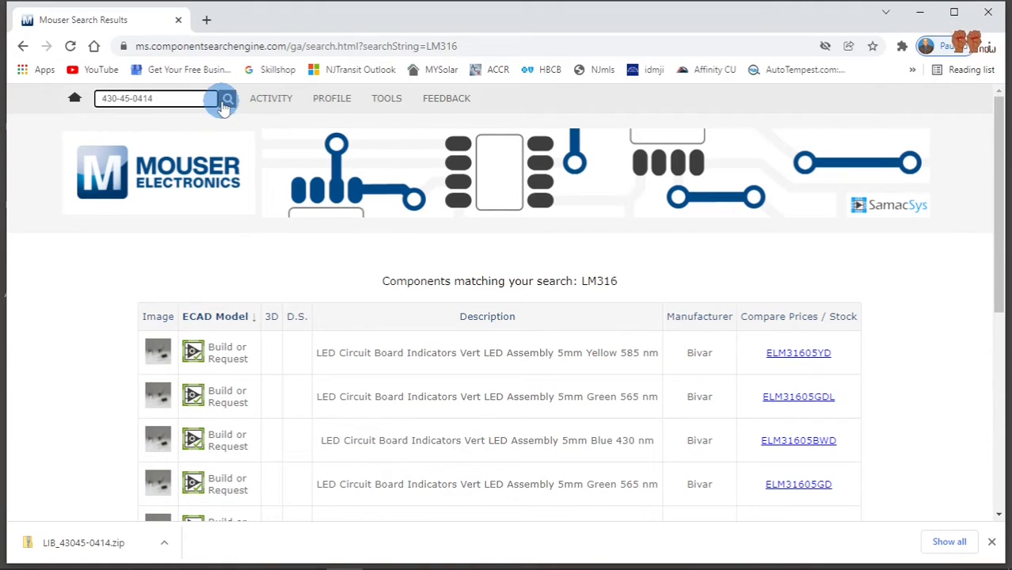
pyautogui.click(227, 101)
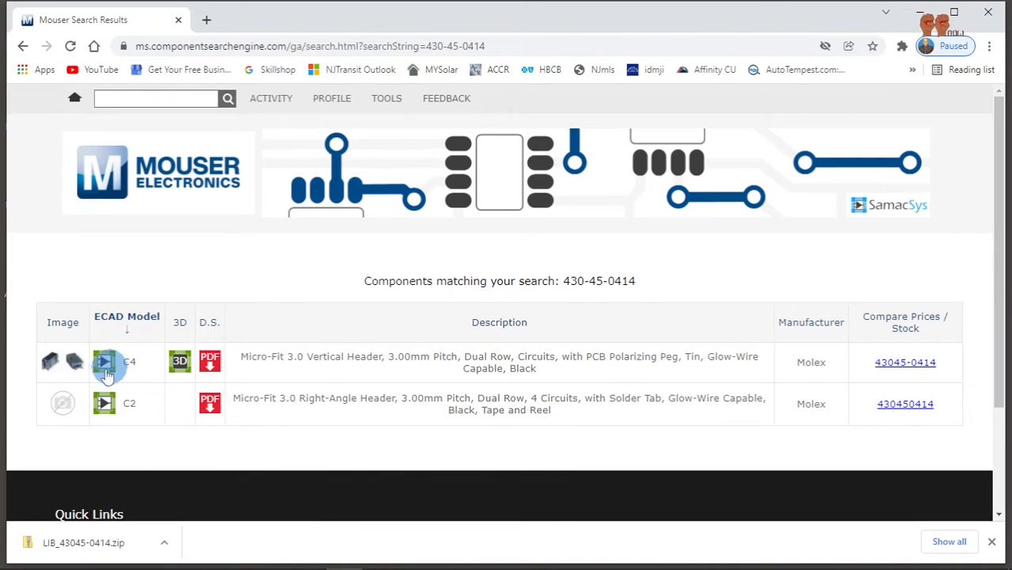
# Open the ECAD model page for the Molex 43045-0414 vertical header and view its symbol, footprint and 3D model.
pyautogui.moveTo(64, 361)
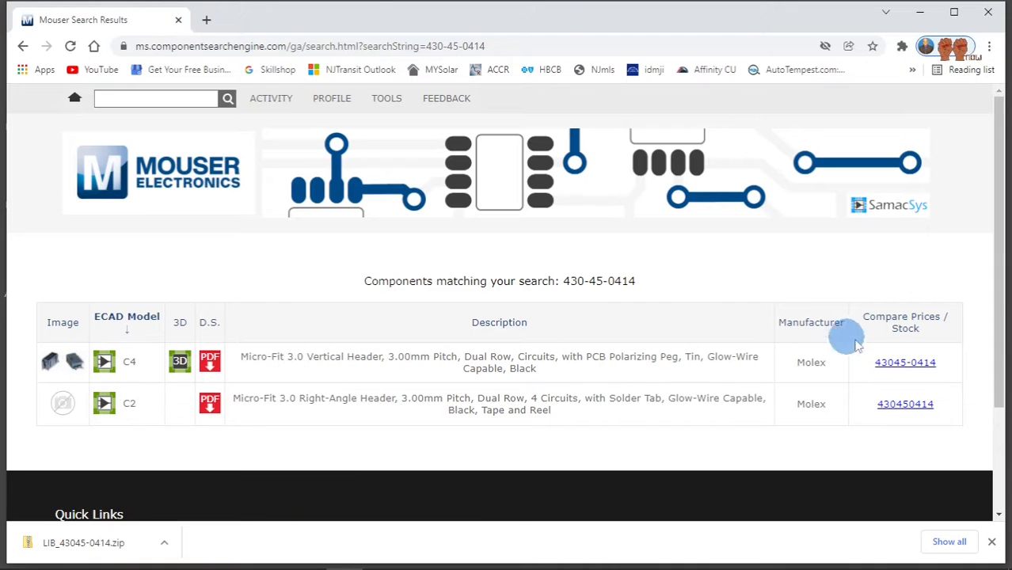
pyautogui.click(105, 364)
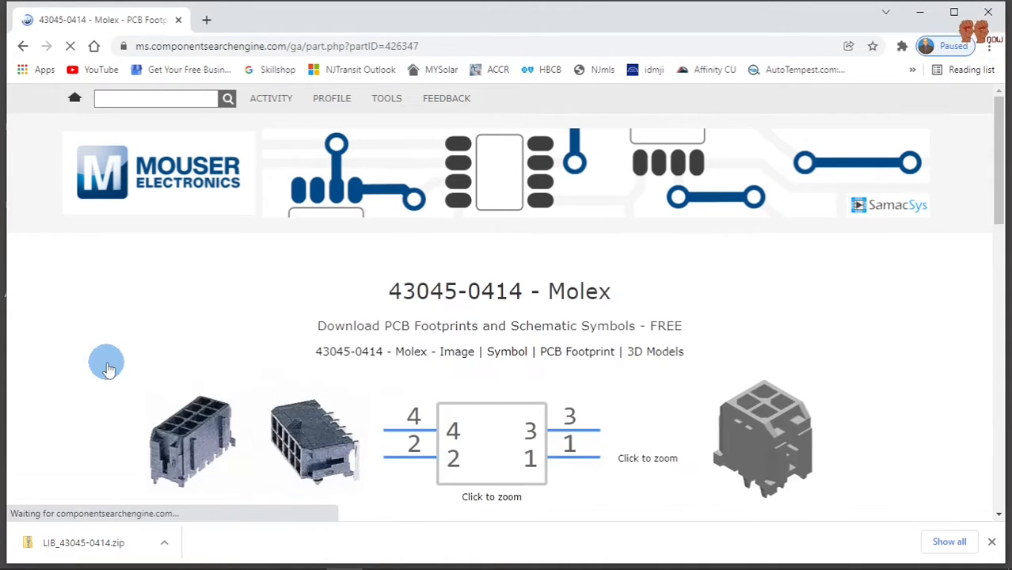
pyautogui.scroll(-3, 498, 333)
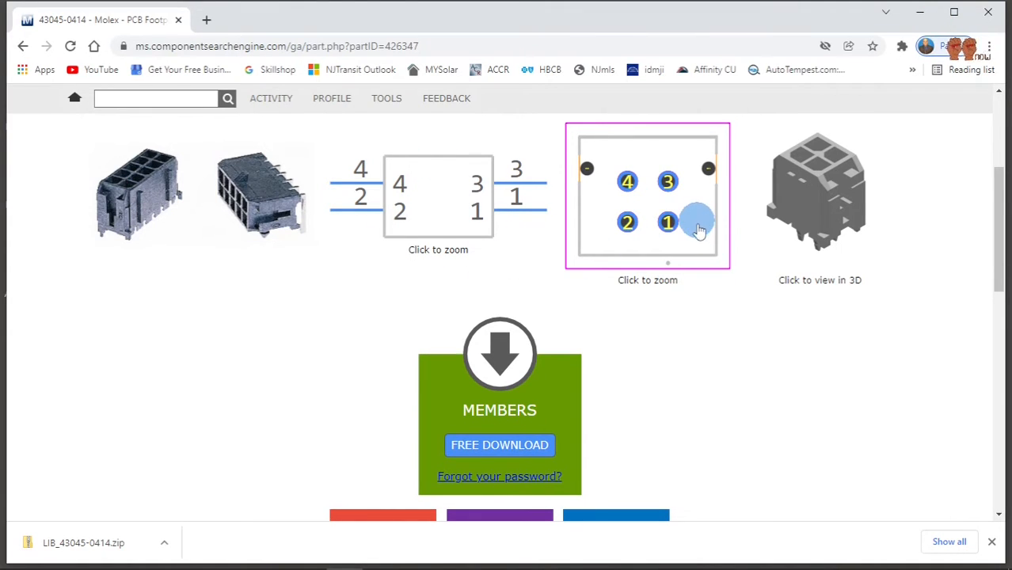
# Start the free download of the 43045-0414 model, look through the library zips in ECAD_FILES, and cancel the save.
pyautogui.click(546, 449)
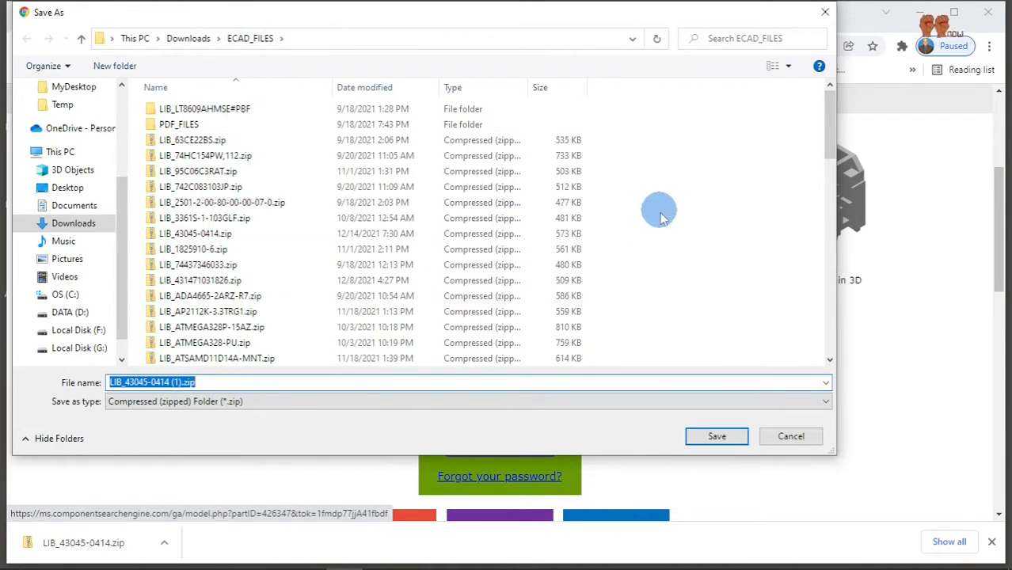
pyautogui.scroll(-6, 662, 227)
pyautogui.scroll(-8, 658, 234)
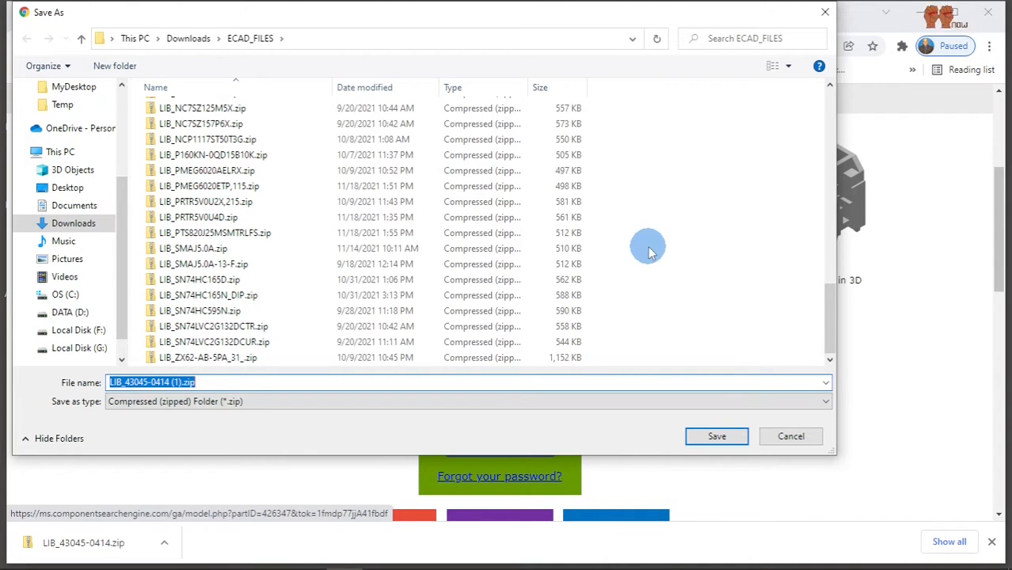
pyautogui.scroll(9, 273, 236)
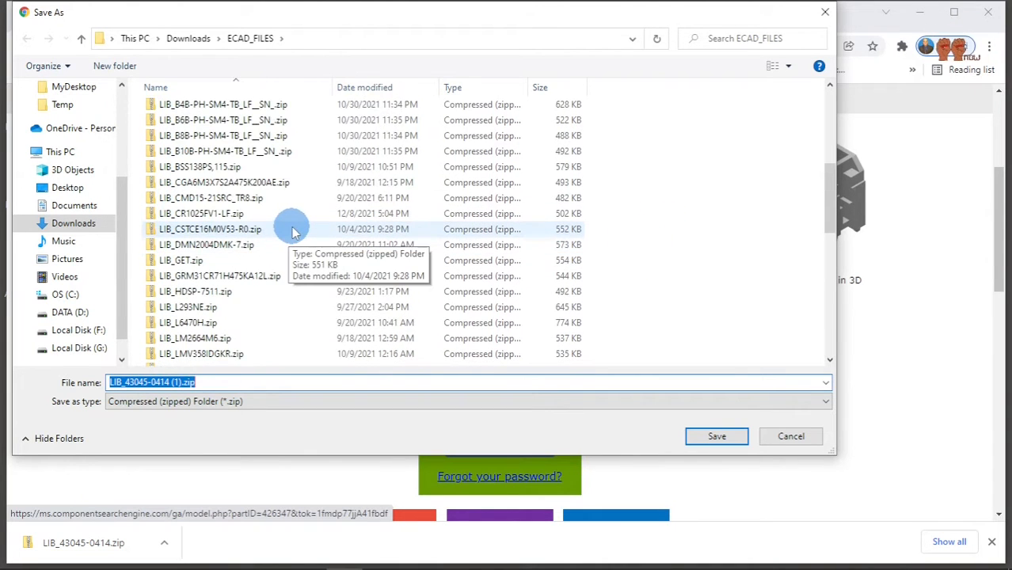
pyautogui.scroll(-8, 292, 231)
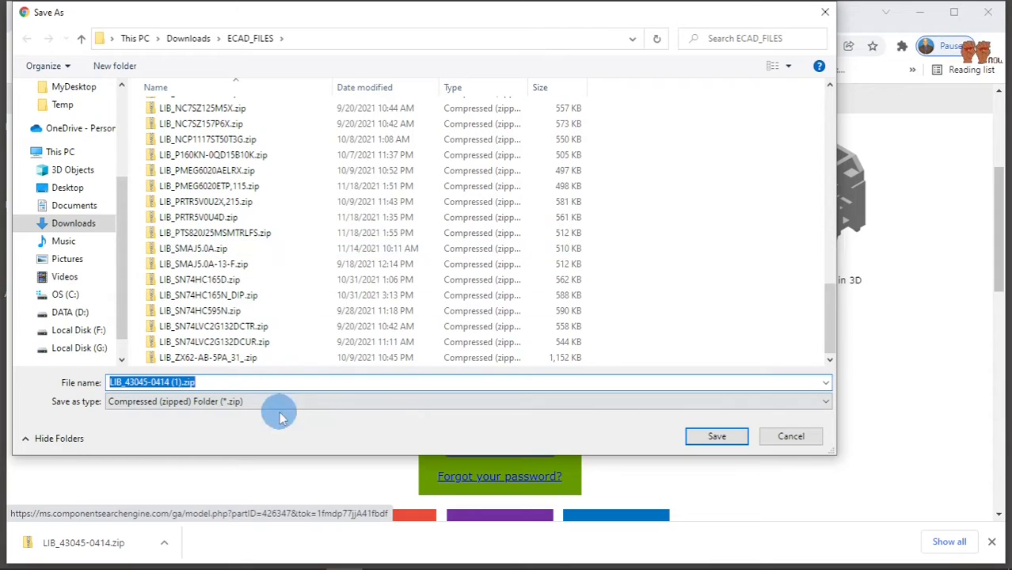
pyautogui.click(791, 437)
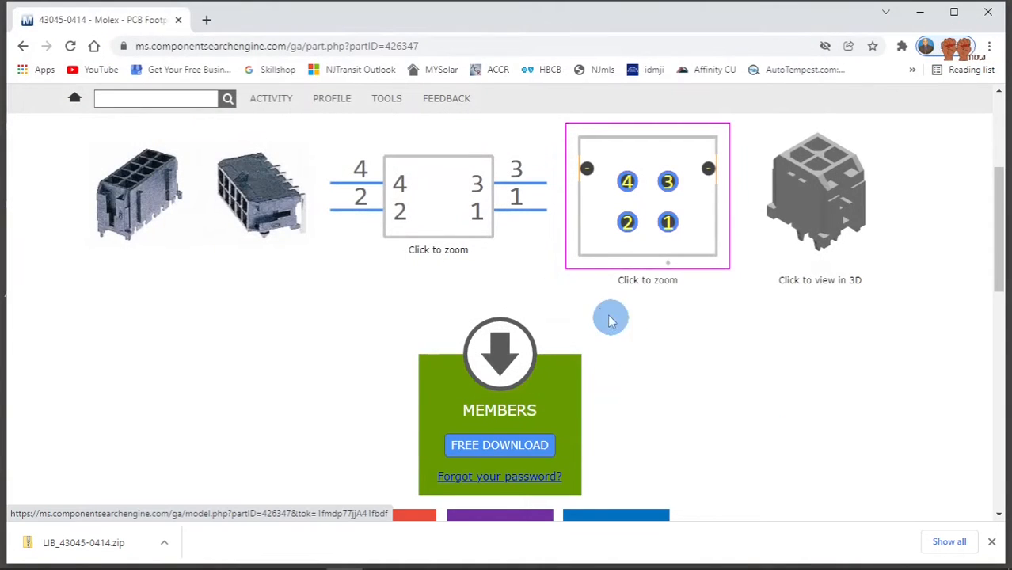
pyautogui.scroll(3, 586, 285)
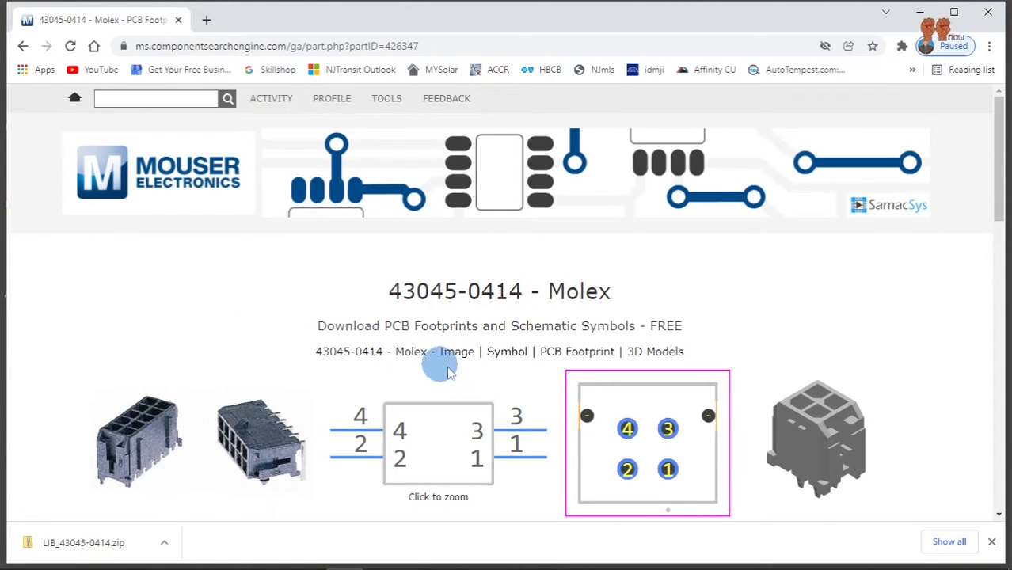
pyautogui.scroll(-3, 447, 348)
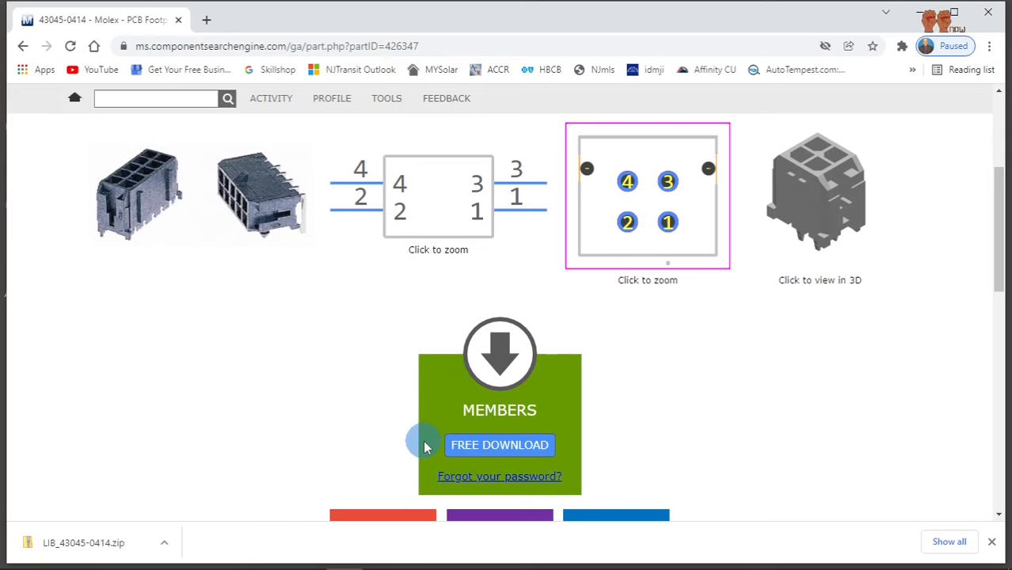
pyautogui.moveTo(400, 567)
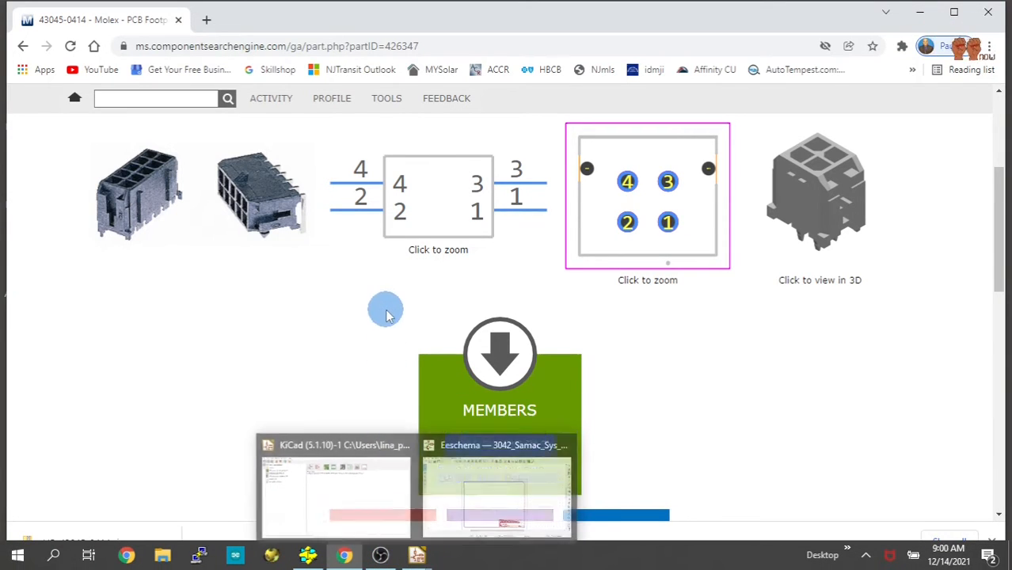
pyautogui.scroll(3, 383, 313)
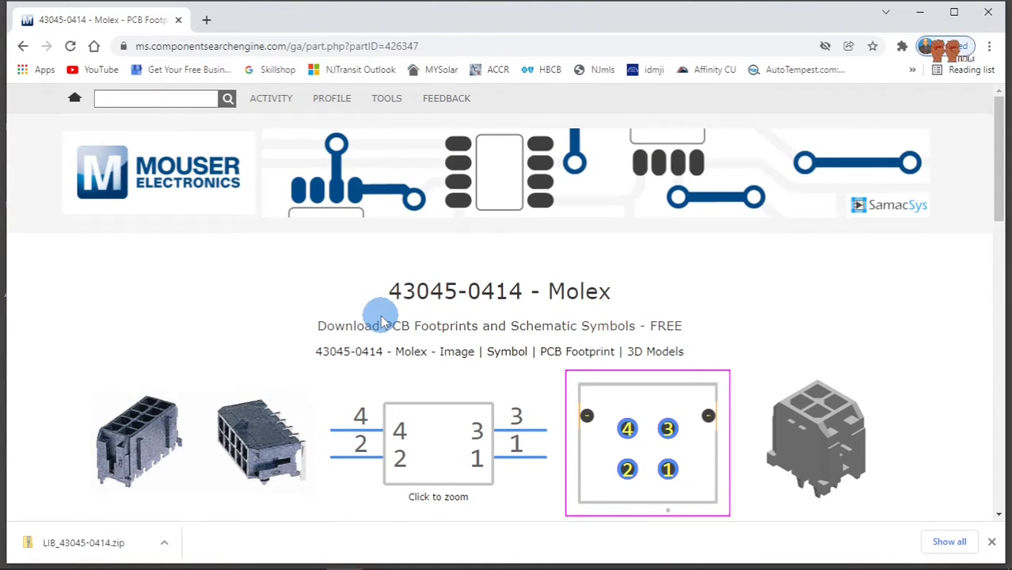
# Search the component site for the shortened part number 430-45.
pyautogui.click(170, 98)
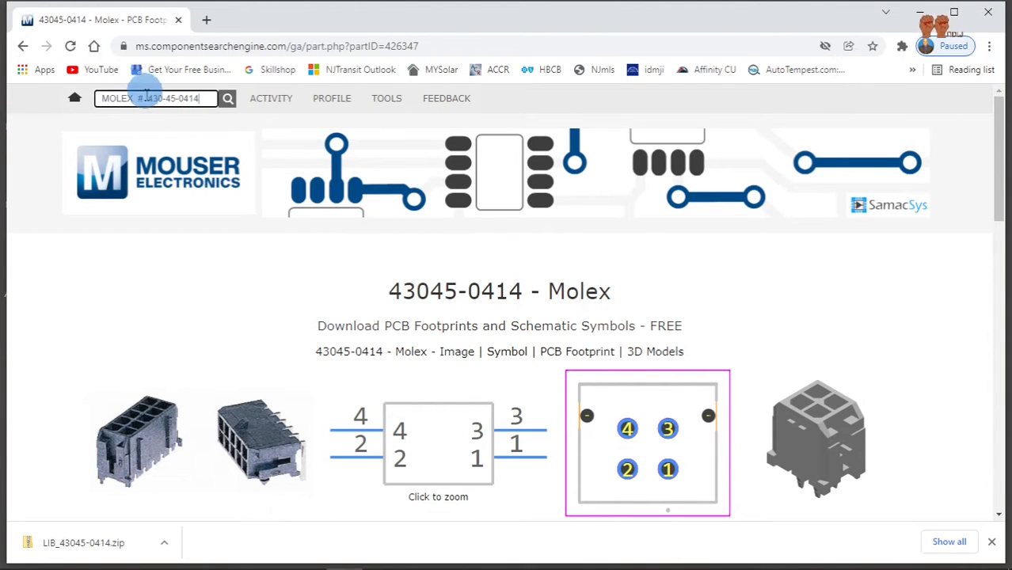
pyautogui.click(150, 99)
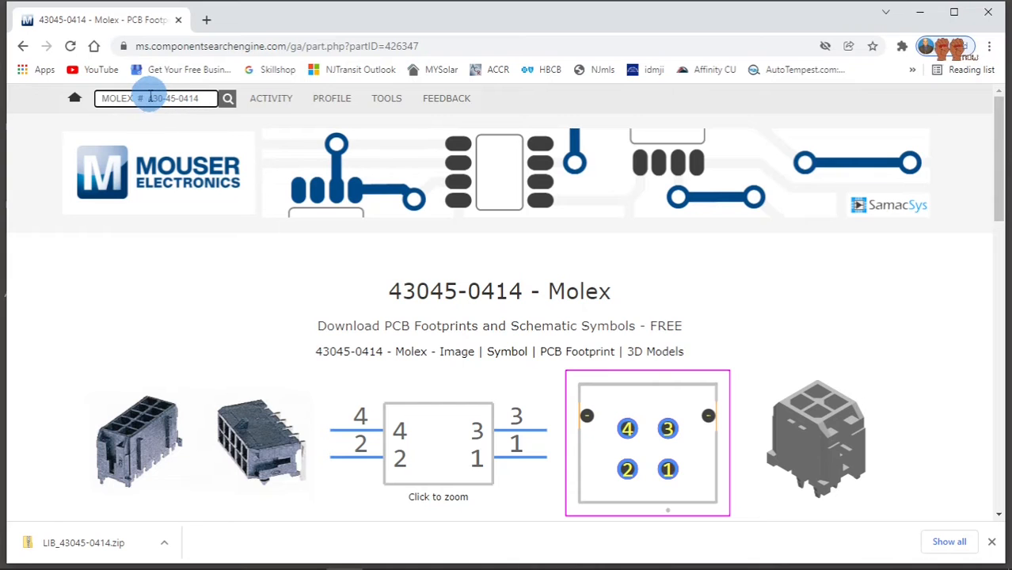
pyautogui.press('BackSpace')
pyautogui.press('BackSpace')
pyautogui.press('BackSpace')
pyautogui.press('BackSpace')
pyautogui.press('BackSpace')
pyautogui.press('BackSpace')
pyautogui.press('BackSpace')
pyautogui.press('BackSpace')
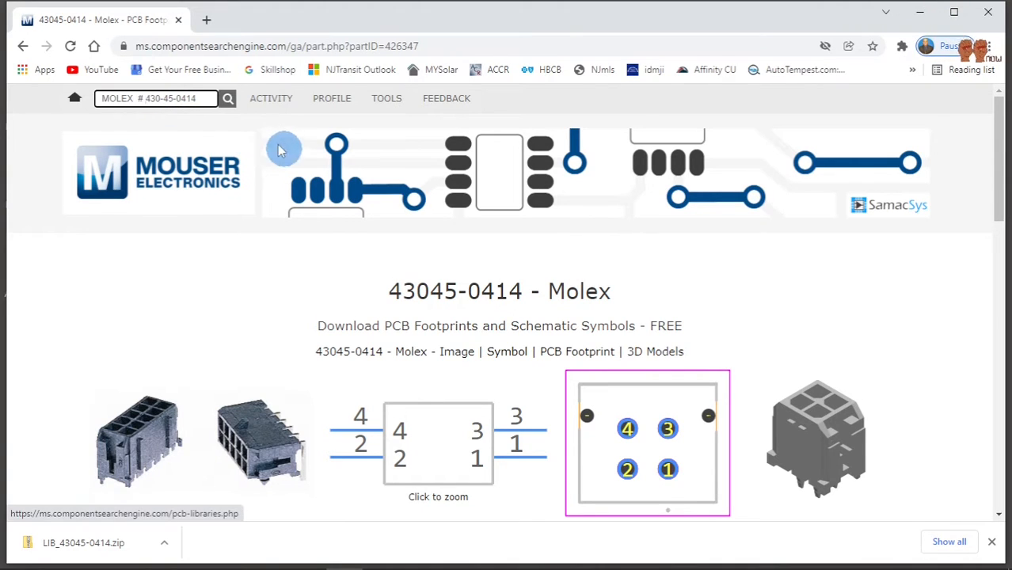
pyautogui.click(173, 97)
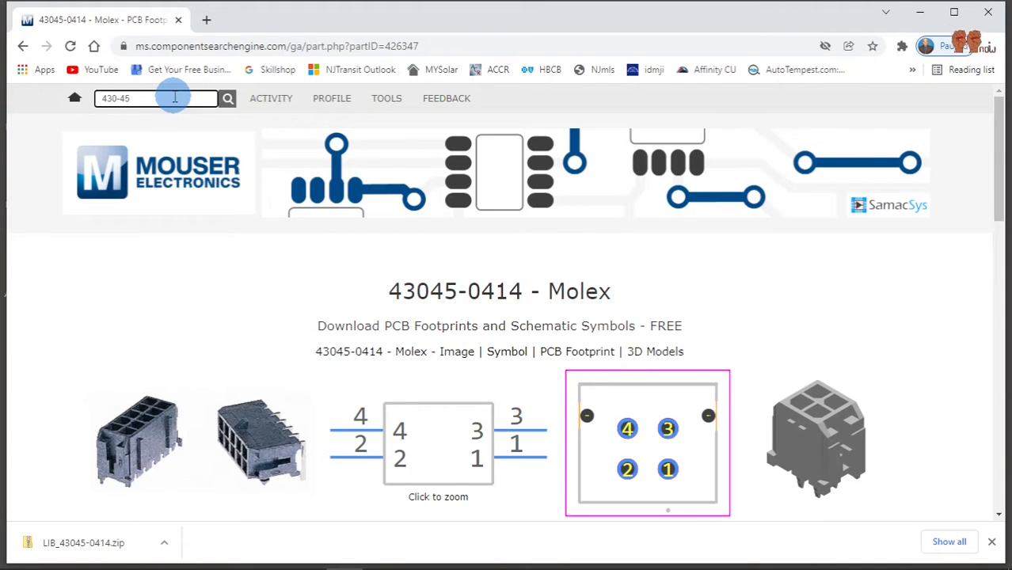
pyautogui.click(228, 98)
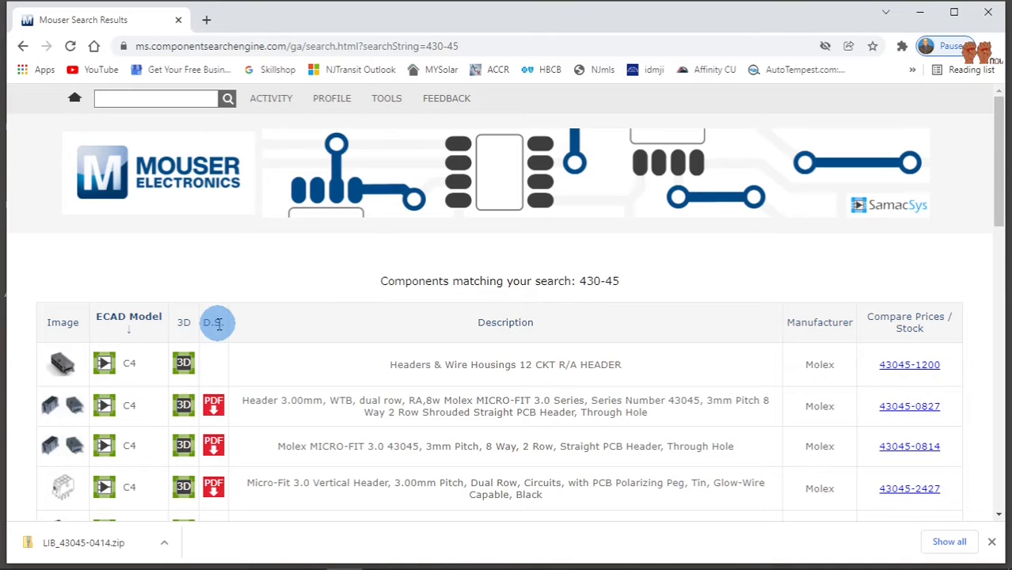
# Open the ECAD model page for the 8-way Molex header 43045-0814 and review its symbol, footprint and 3D model.
pyautogui.scroll(-3, 221, 329)
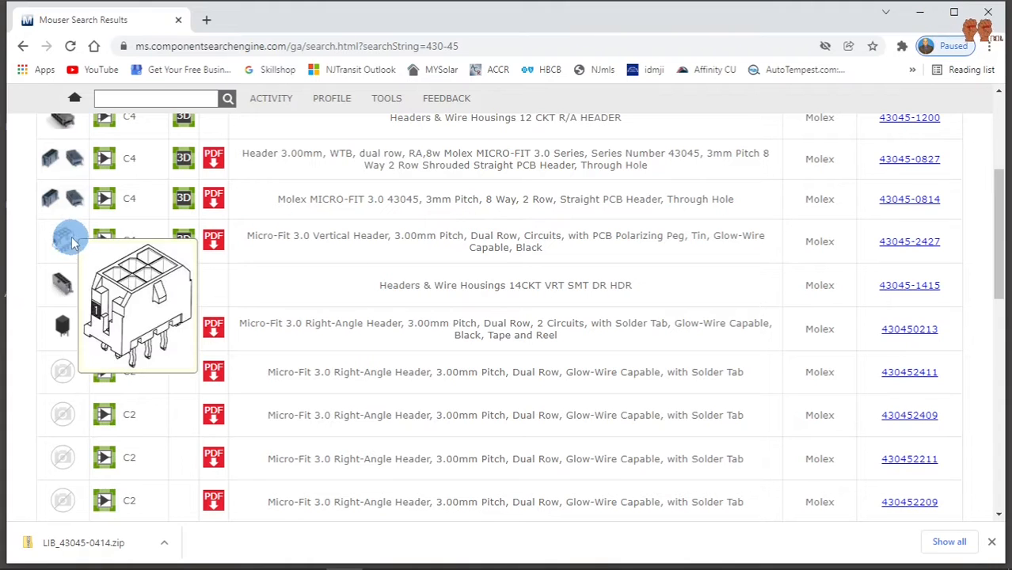
pyautogui.click(107, 202)
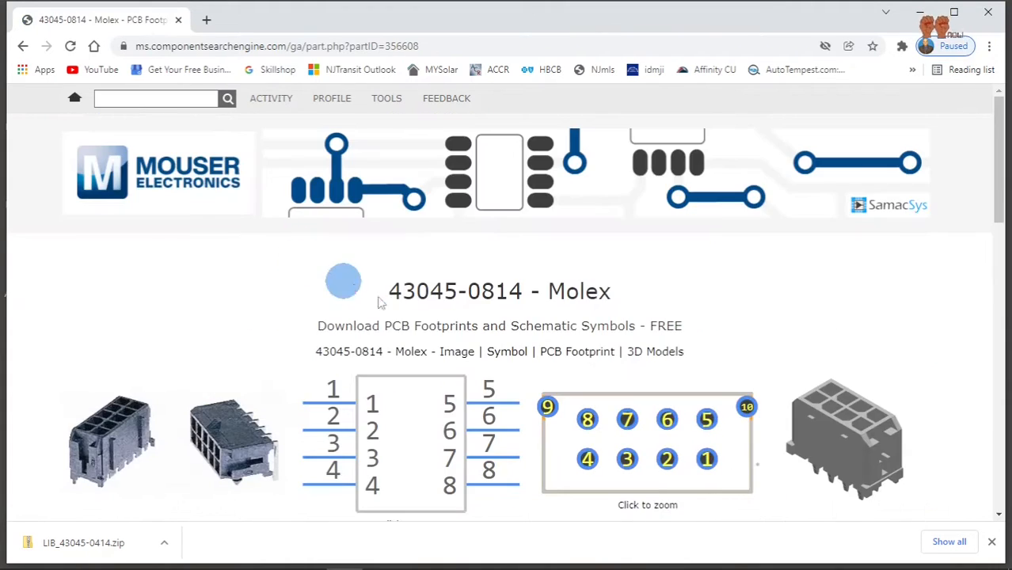
pyautogui.scroll(-4, 409, 333)
pyautogui.scroll(3, 554, 345)
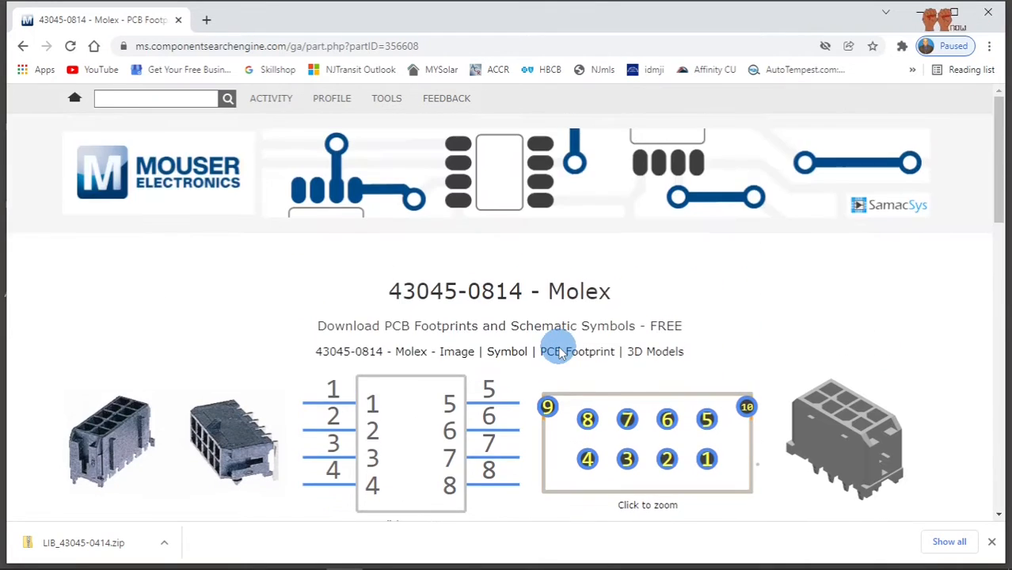
pyautogui.scroll(-2, 559, 347)
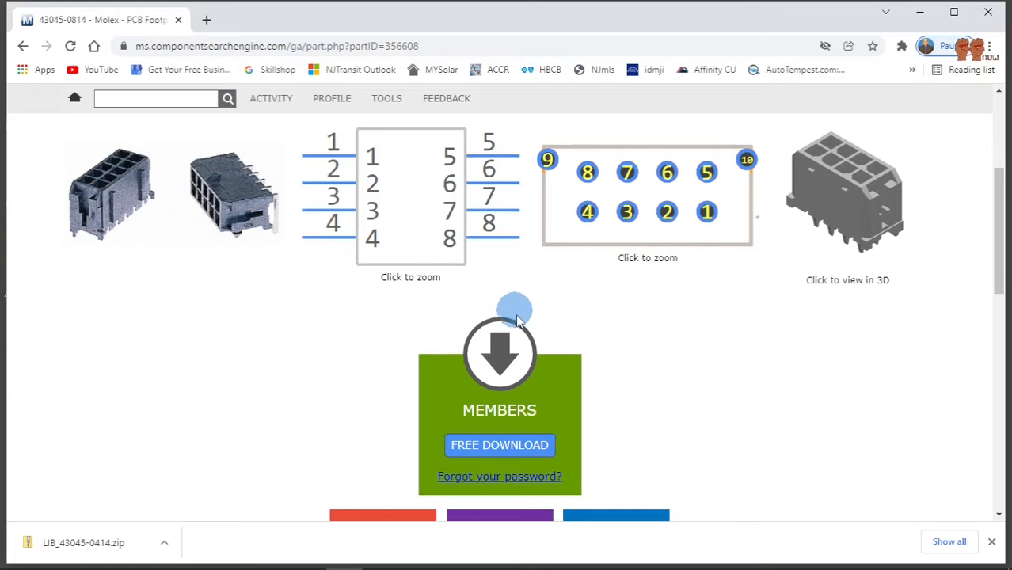
pyautogui.scroll(3, 455, 305)
pyautogui.scroll(-3, 458, 320)
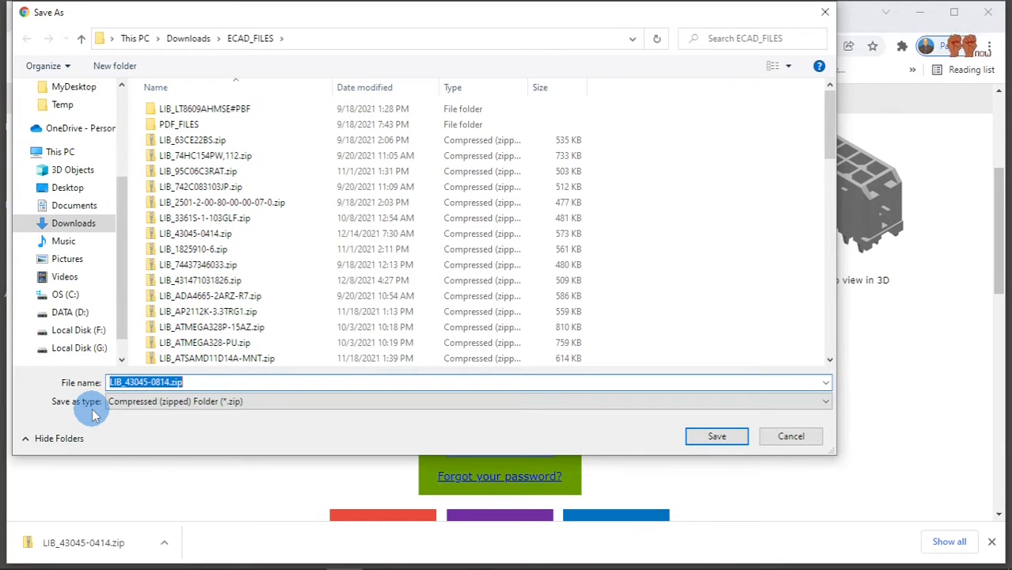
# Save LIB_43045-0814.zip in ECAD_FILES, acknowledge the Library Loader message, and close the extra samacsys.com tab.
pyautogui.click(721, 442)
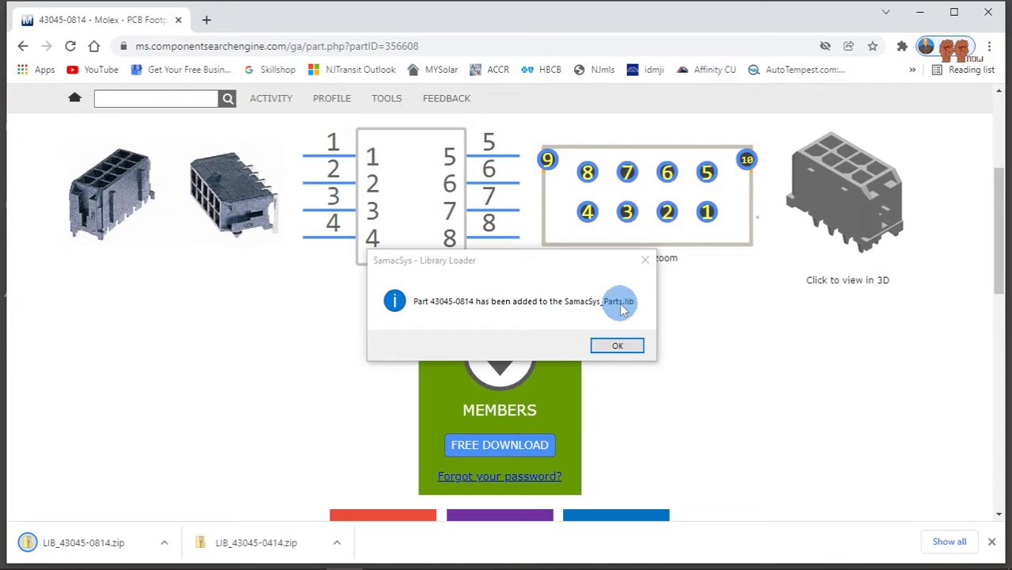
pyautogui.click(618, 346)
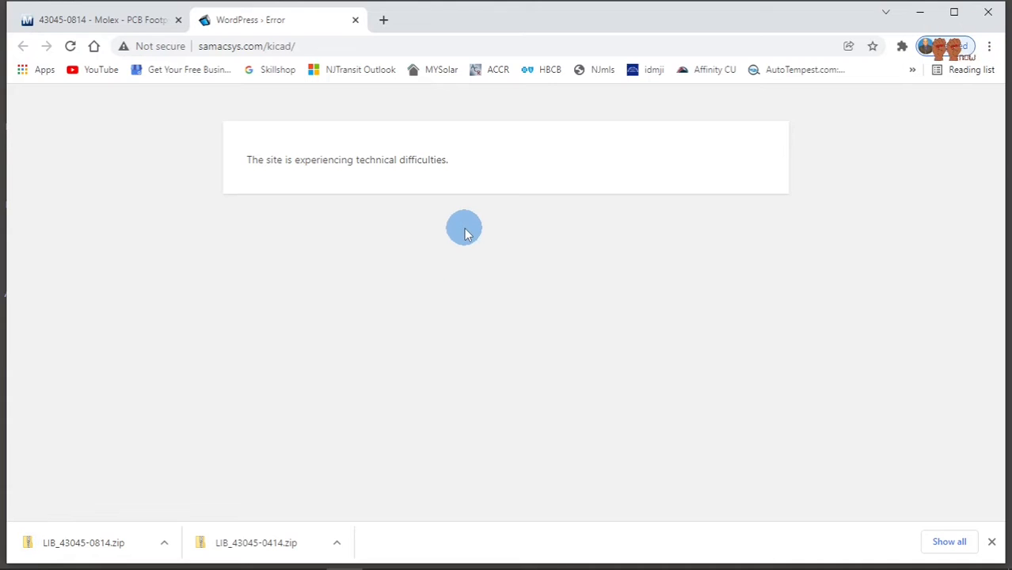
pyautogui.click(355, 20)
# Switch to the Eeschema window with the 3042_Samac_Sys_Parts schematic.
pyautogui.moveTo(384, 552)
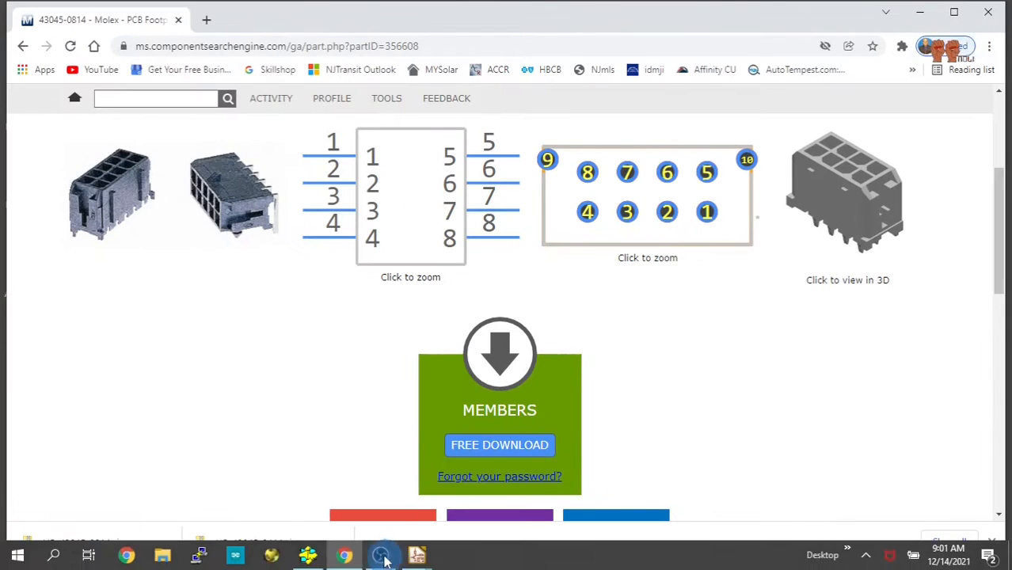
pyautogui.moveTo(420, 561)
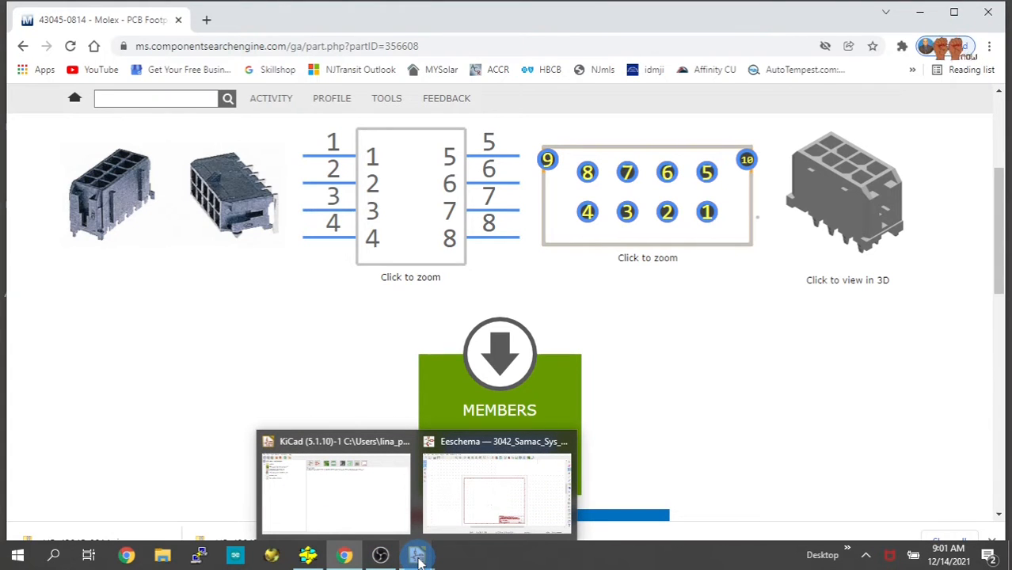
pyautogui.click(495, 511)
pyautogui.click(527, 356)
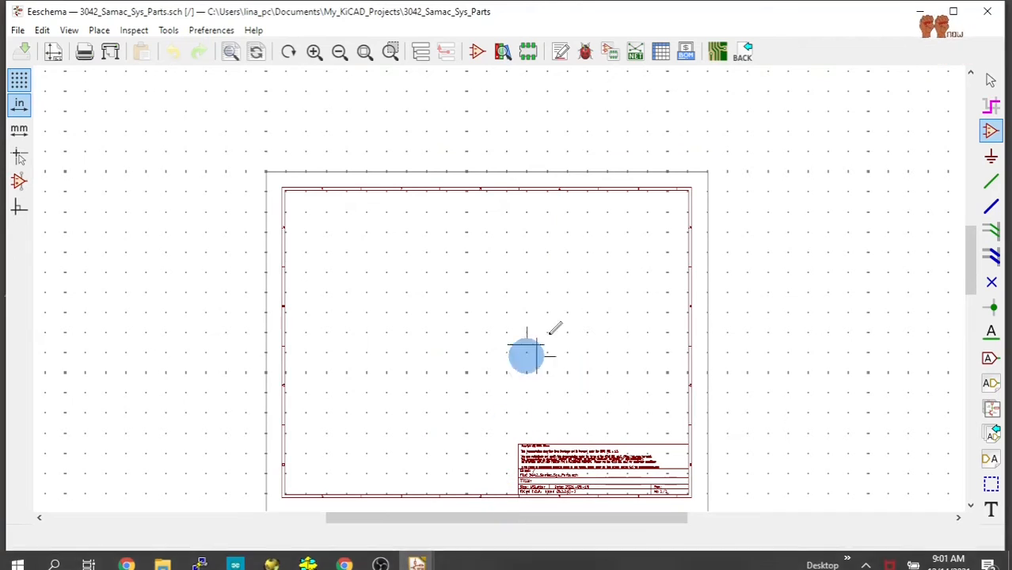
# Start adding a symbol in the upper part of the sheet and expand the SamacSys_Parts library in the symbol chooser.
pyautogui.click(992, 132)
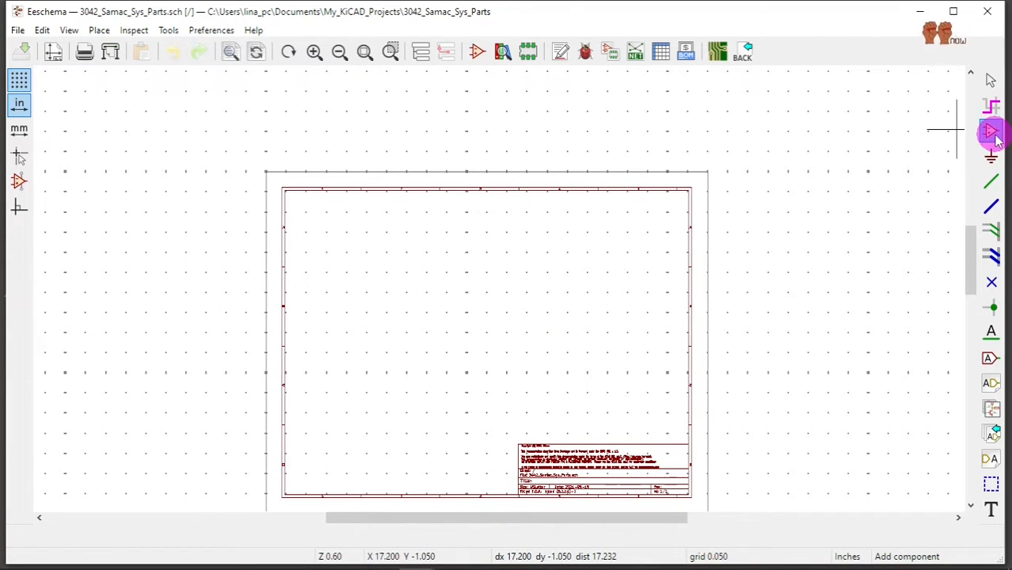
pyautogui.click(615, 266)
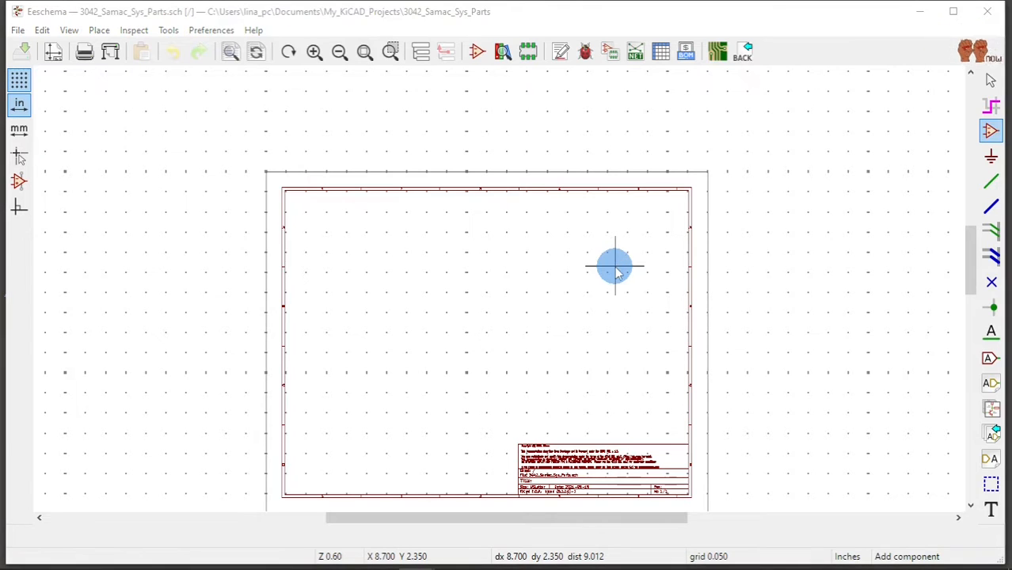
pyautogui.moveTo(364, 144); pyautogui.dragTo(371, 297)
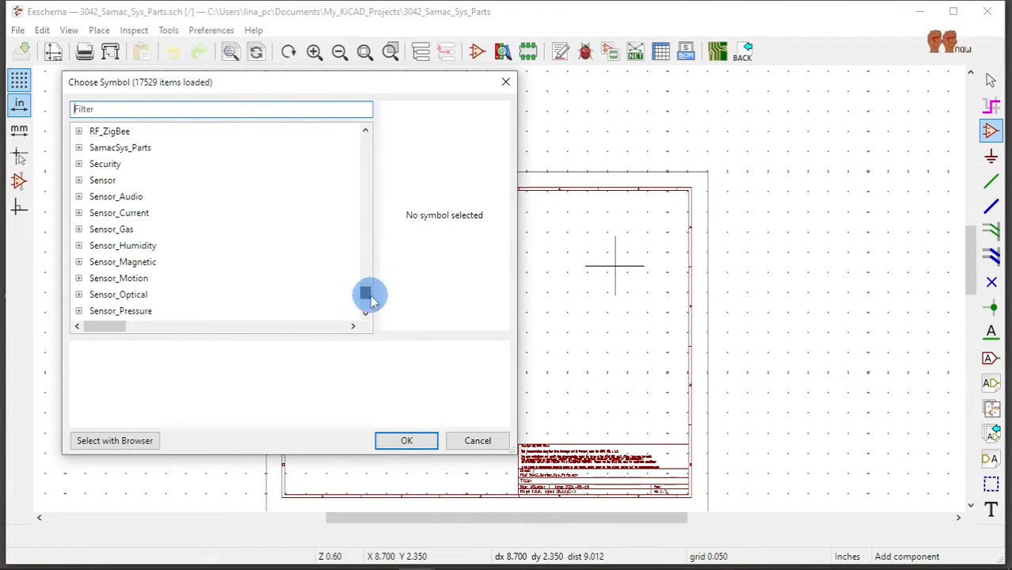
pyautogui.click(79, 147)
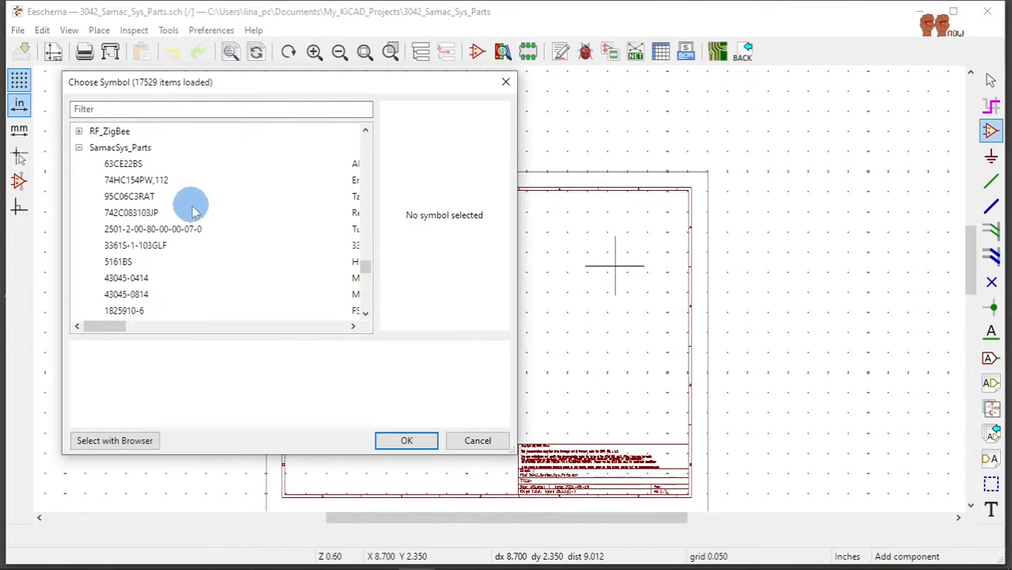
# Place the 43045-0814 header symbol from the SamacSys_Parts library in the upper-left area of the sheet.
pyautogui.scroll(-3, 190, 243)
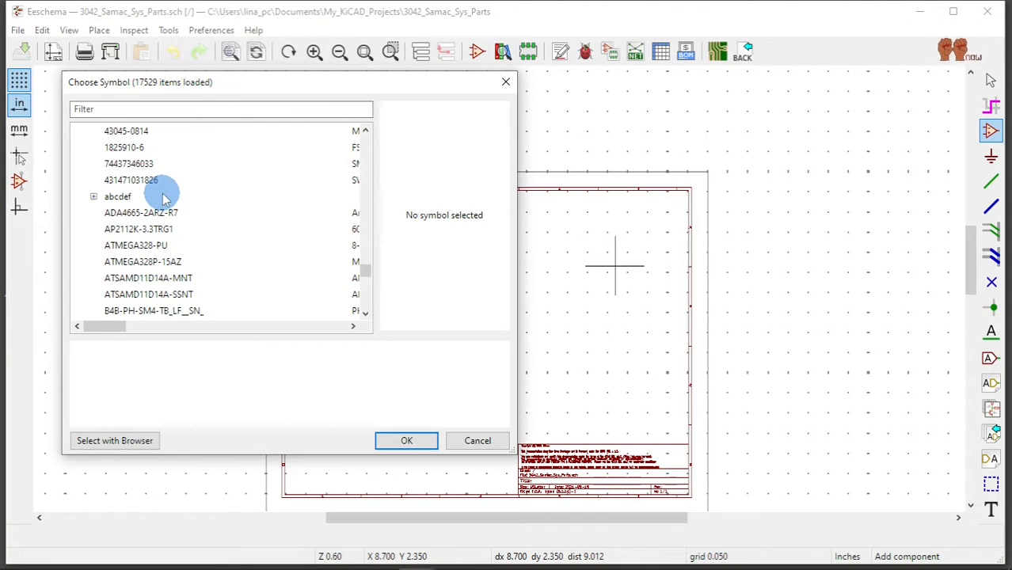
pyautogui.scroll(3, 164, 198)
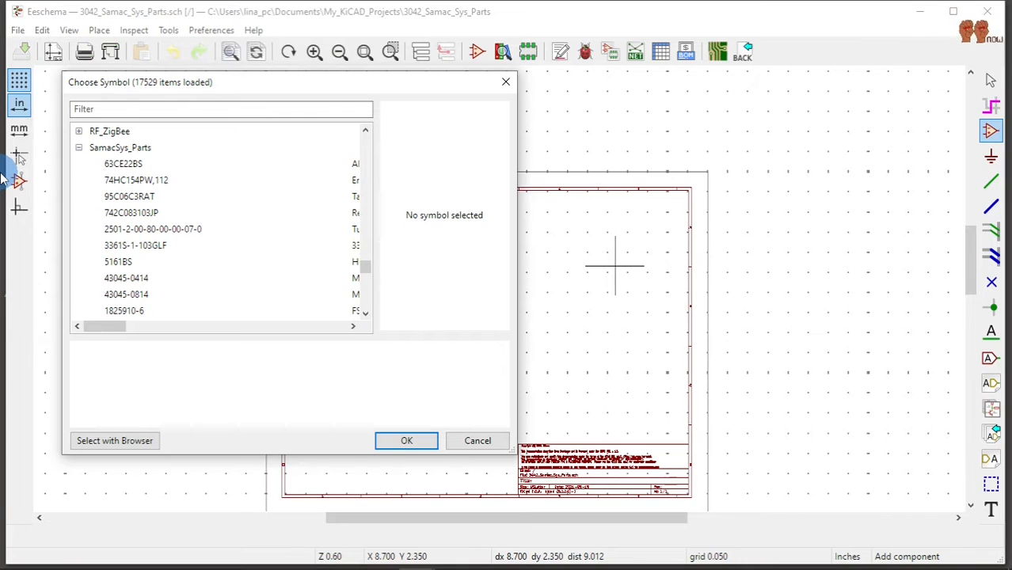
pyautogui.click(127, 300)
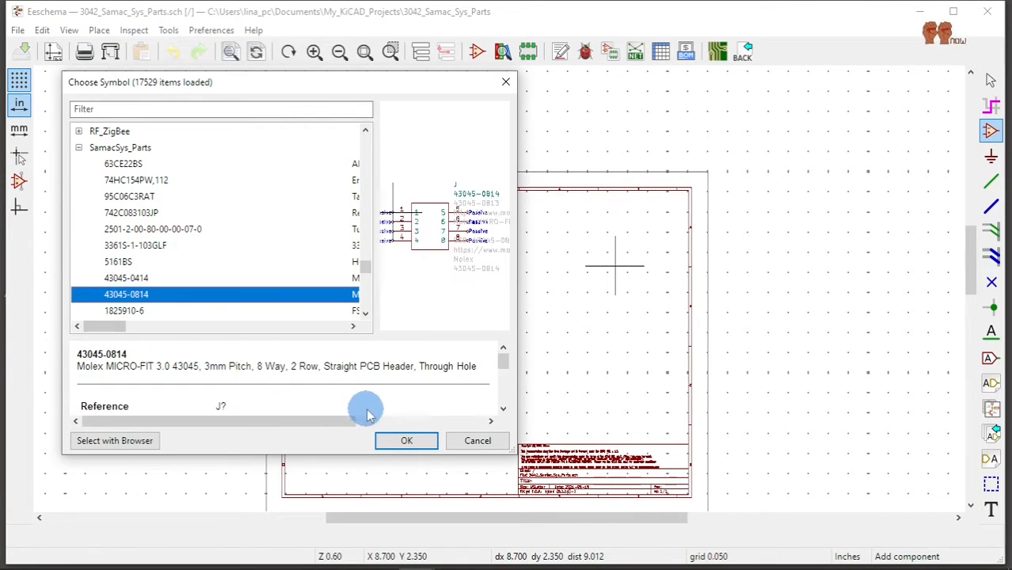
pyautogui.click(401, 440)
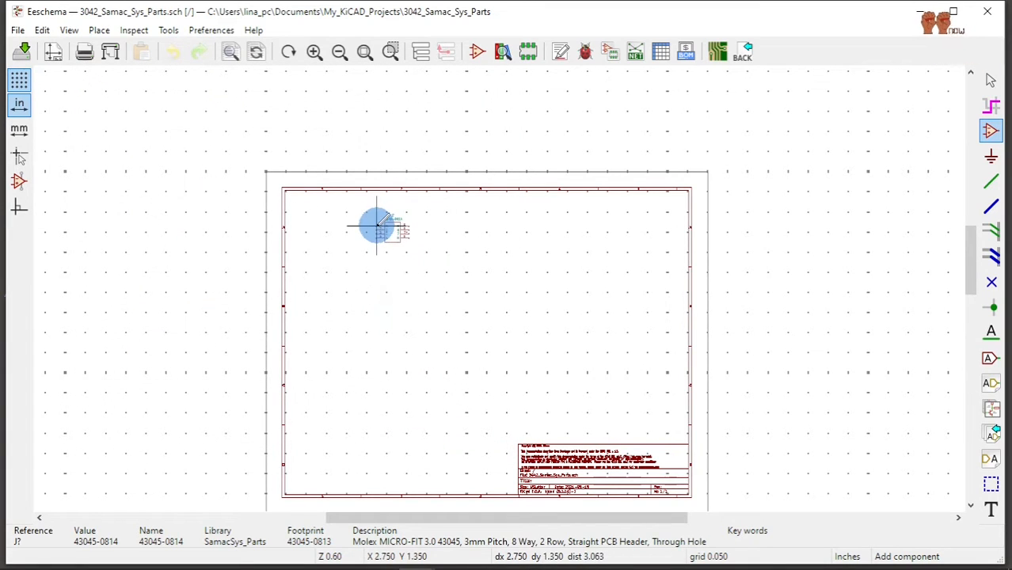
pyautogui.click(396, 226)
pyautogui.scroll(5, 395, 226)
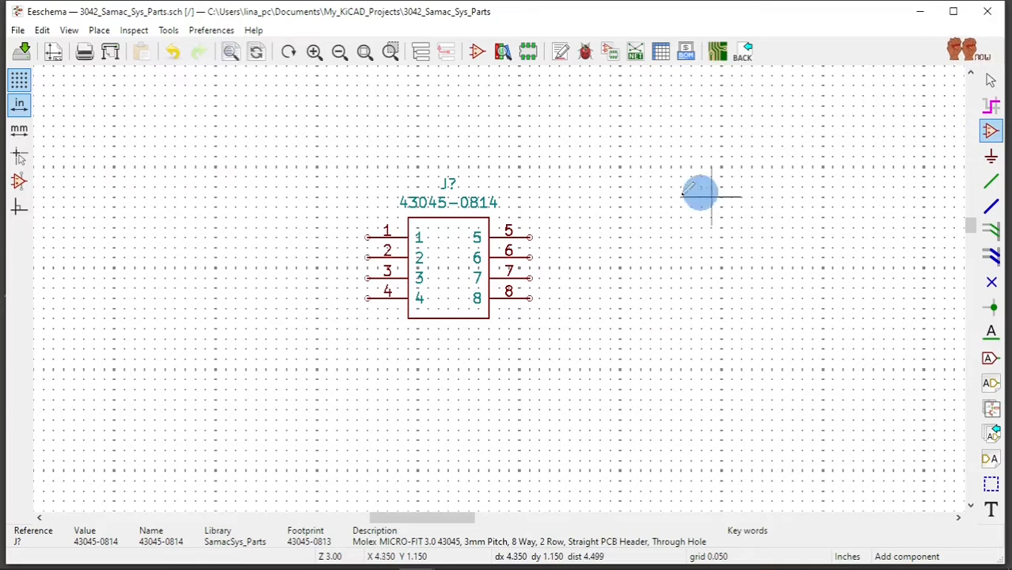
# Add the 43045-0414 header symbol from the SamacSys_Parts library below the 43045-0814 symbol.
pyautogui.click(589, 184)
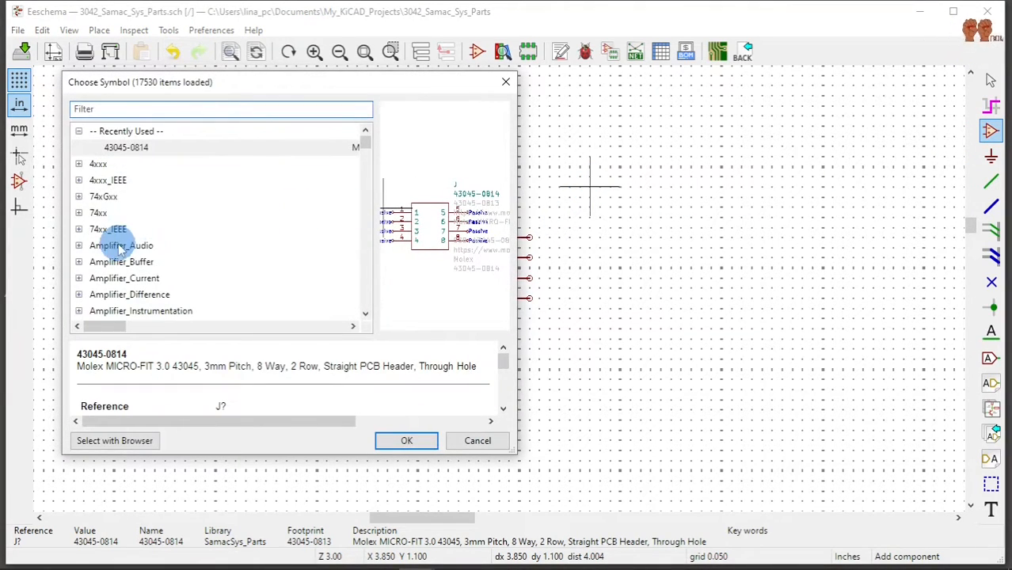
pyautogui.scroll(-10, 152, 263)
pyautogui.scroll(-20, 147, 258)
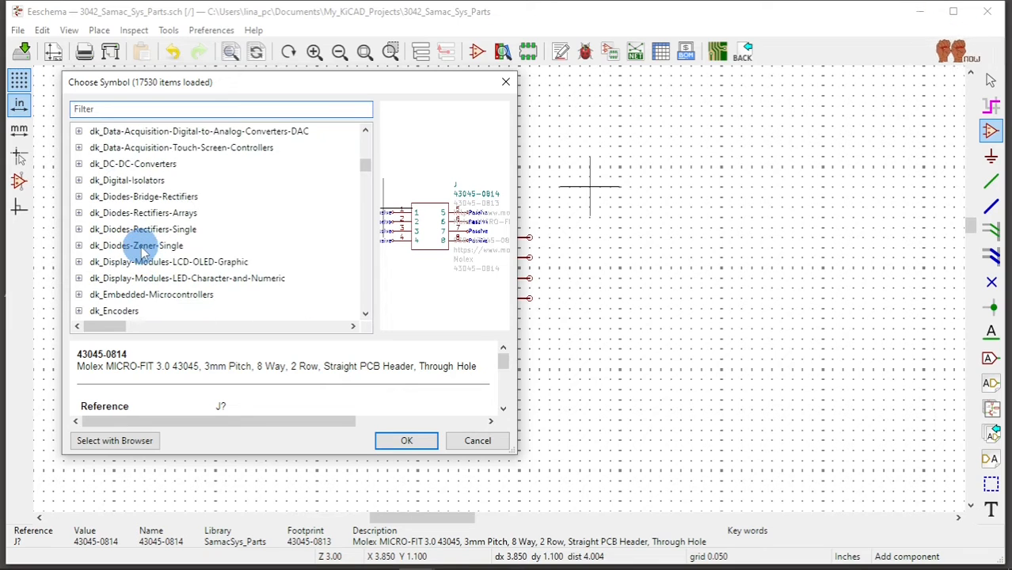
pyautogui.scroll(-7, 151, 285)
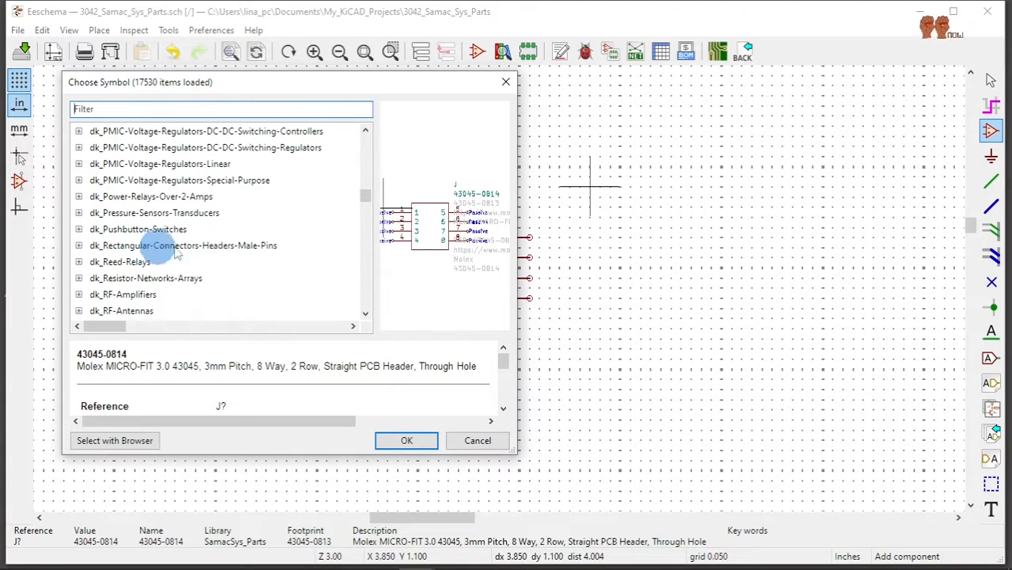
pyautogui.scroll(-7, 127, 258)
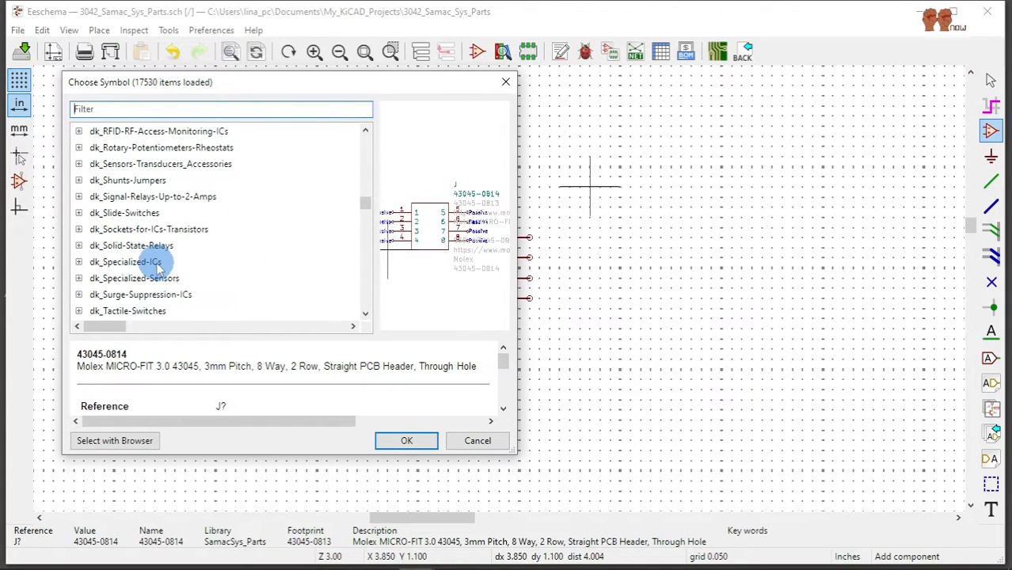
pyautogui.scroll(-3, 158, 265)
pyautogui.scroll(-7, 151, 261)
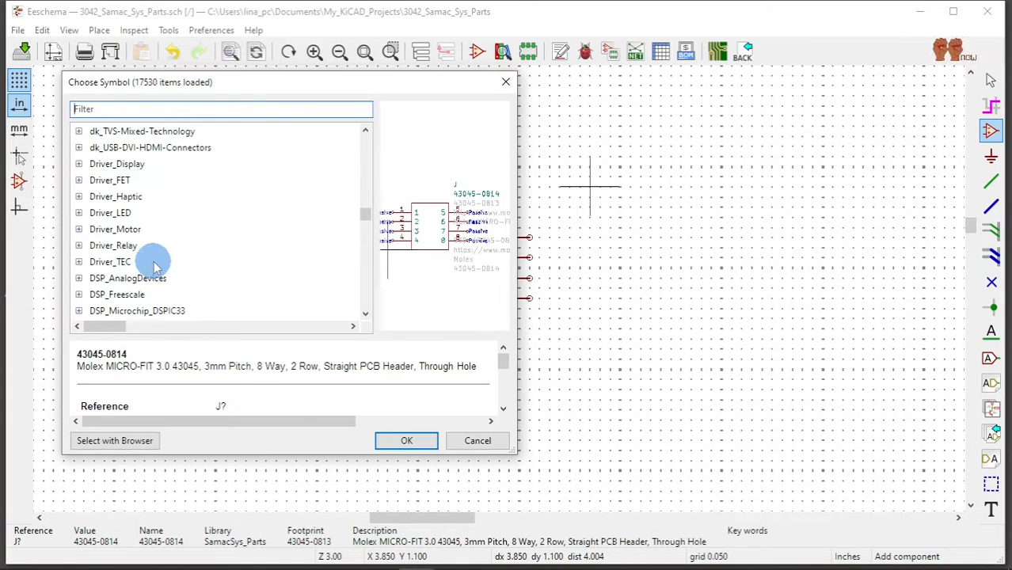
pyautogui.scroll(-10, 150, 236)
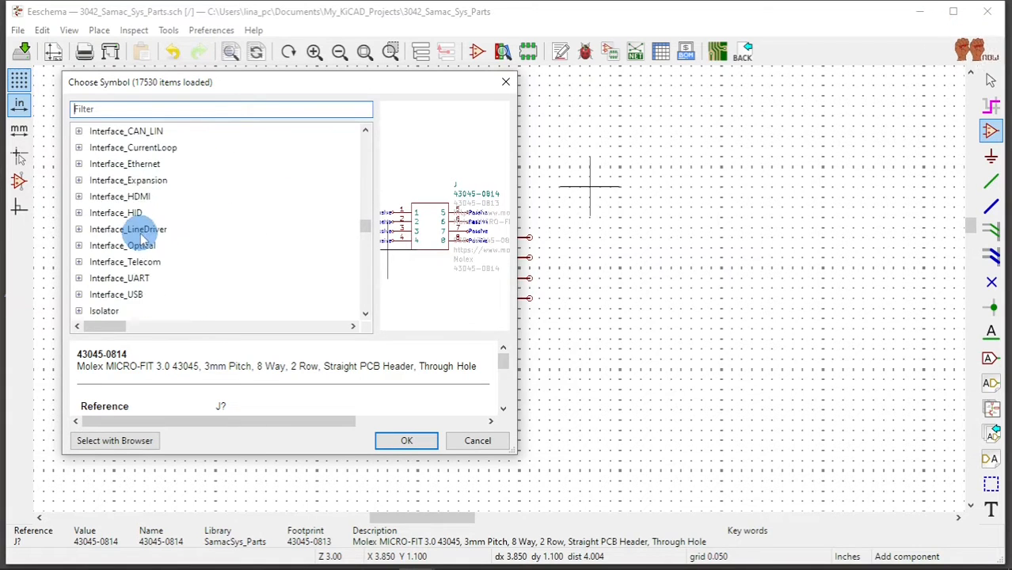
pyautogui.scroll(-6, 142, 242)
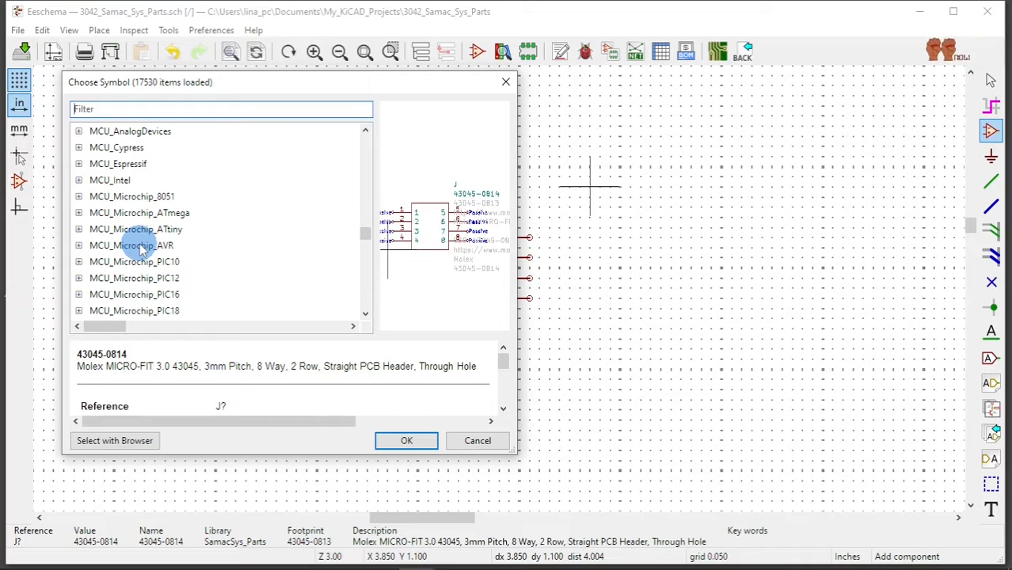
pyautogui.scroll(-15, 140, 250)
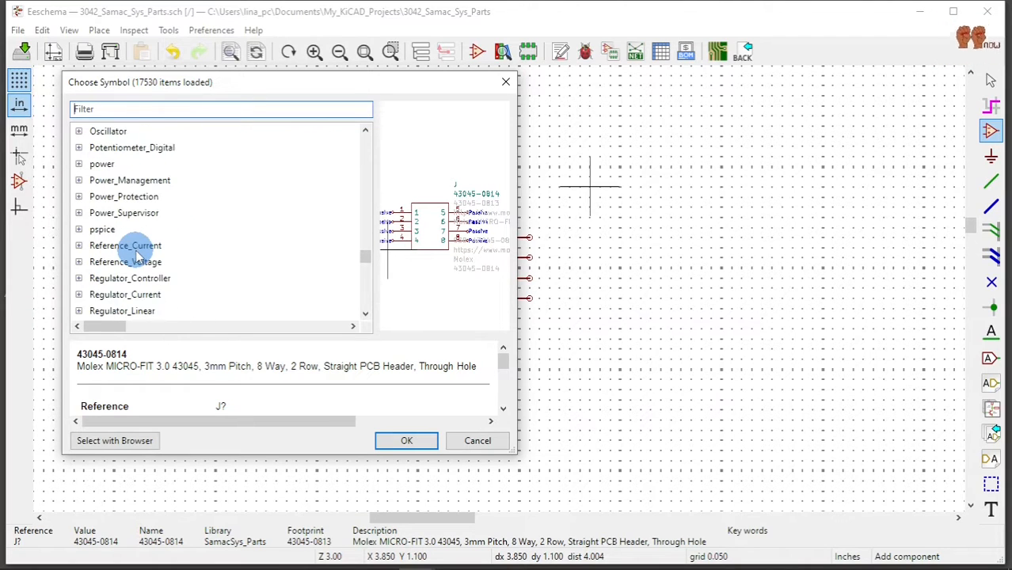
pyautogui.scroll(-3, 141, 259)
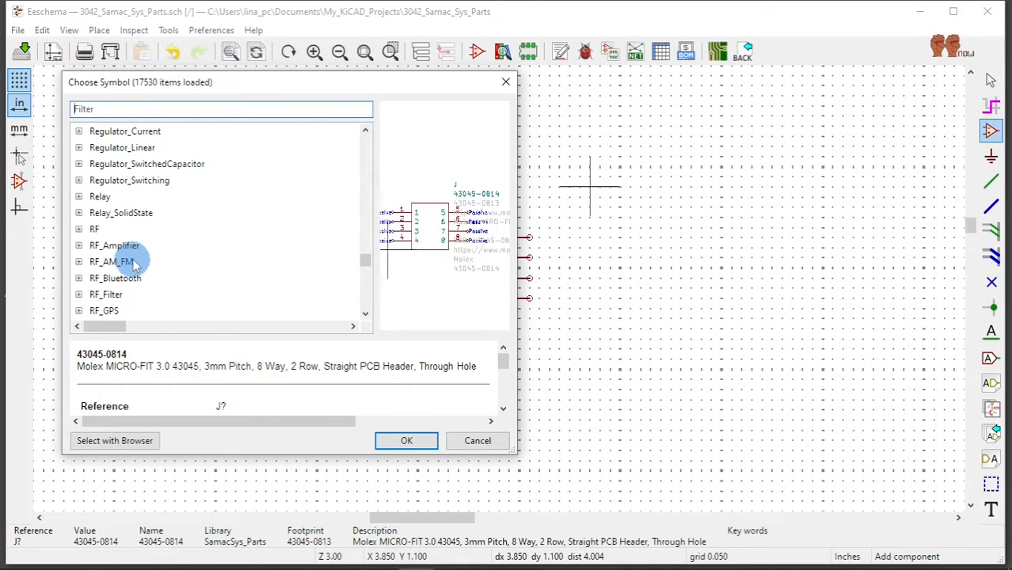
pyautogui.scroll(-7, 135, 265)
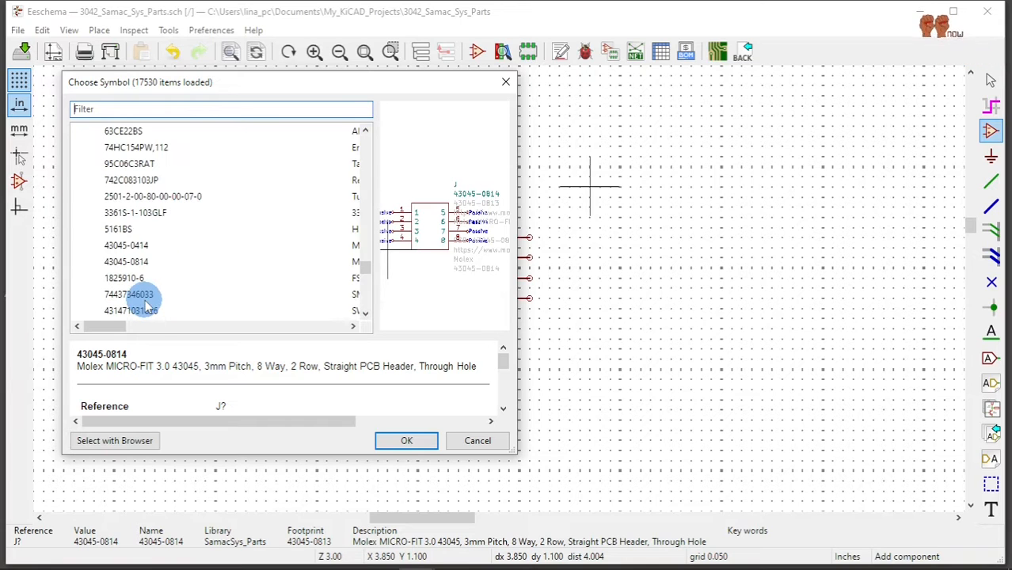
pyautogui.click(141, 247)
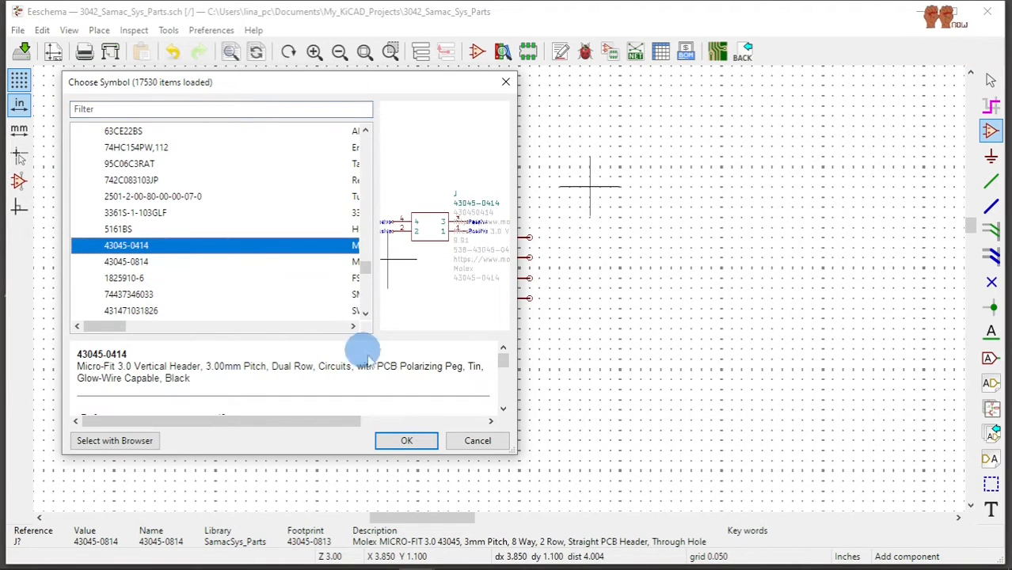
pyautogui.click(419, 438)
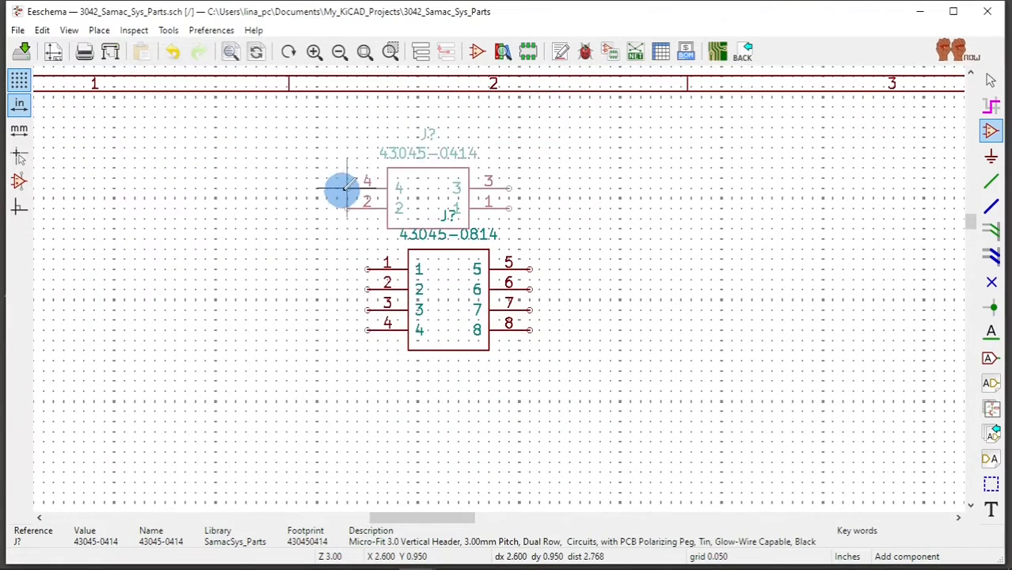
pyautogui.scroll(-3, 210, 213)
pyautogui.scroll(3, 587, 373)
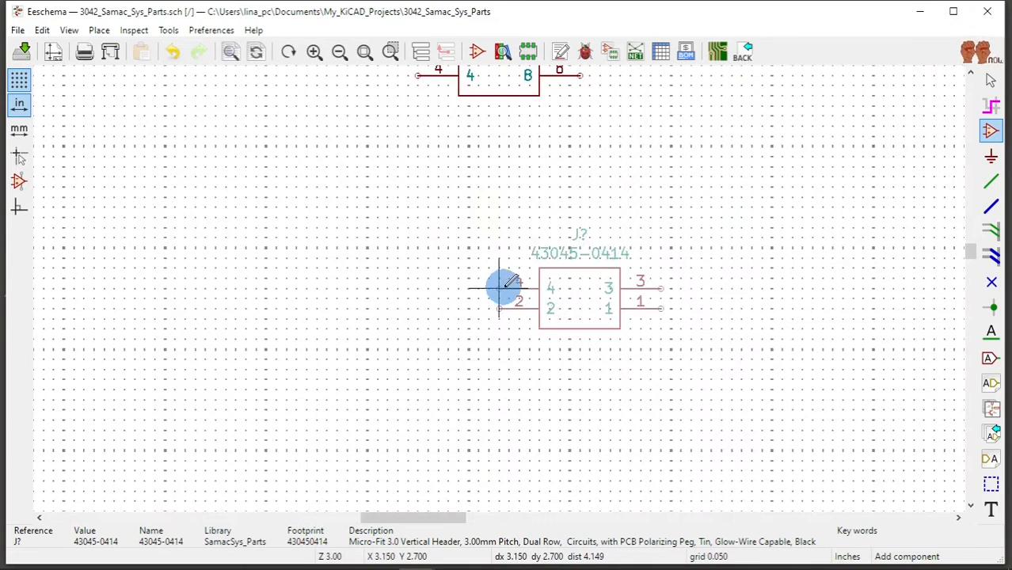
pyautogui.click(428, 216)
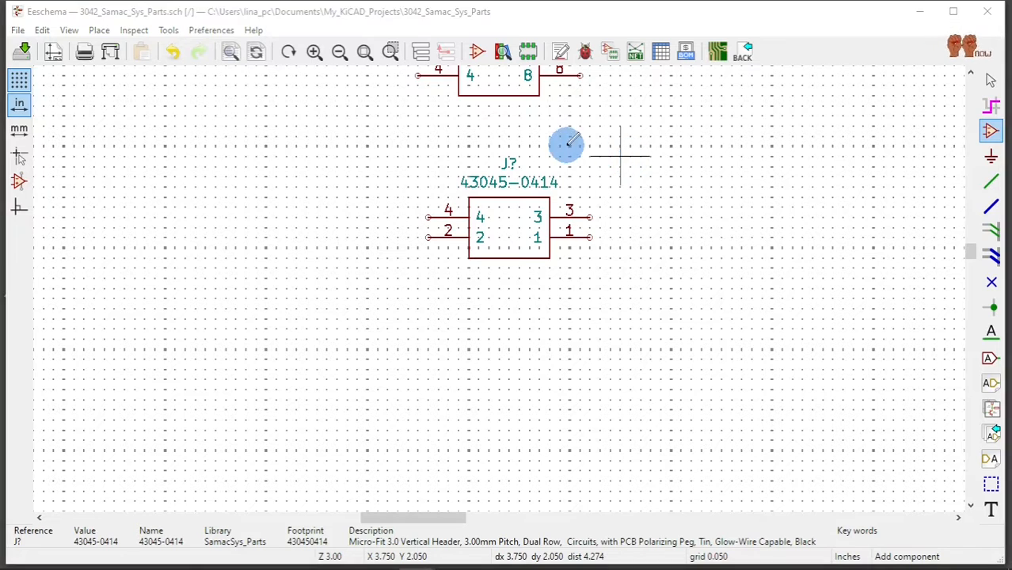
pyautogui.click(622, 154)
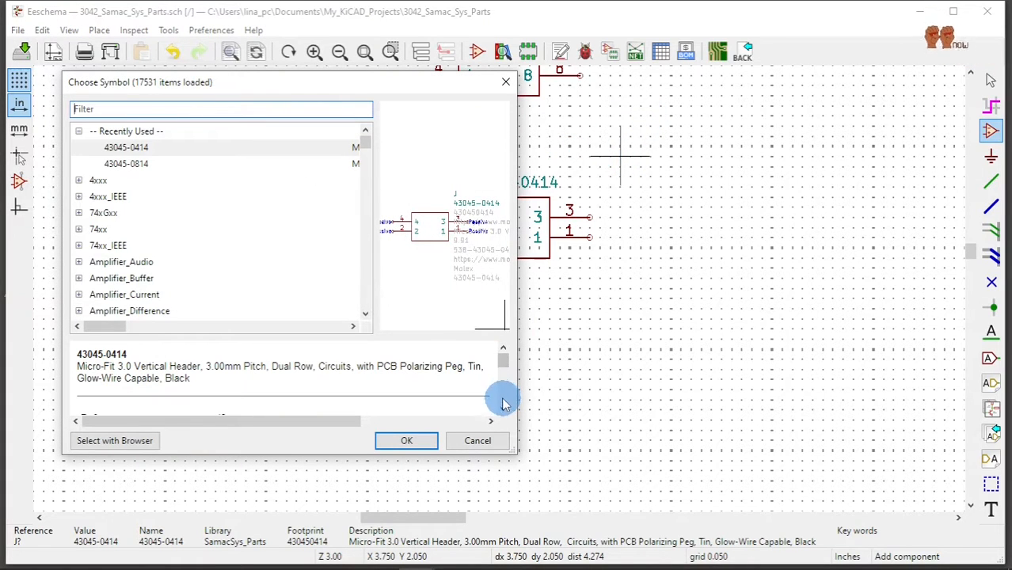
pyautogui.click(472, 441)
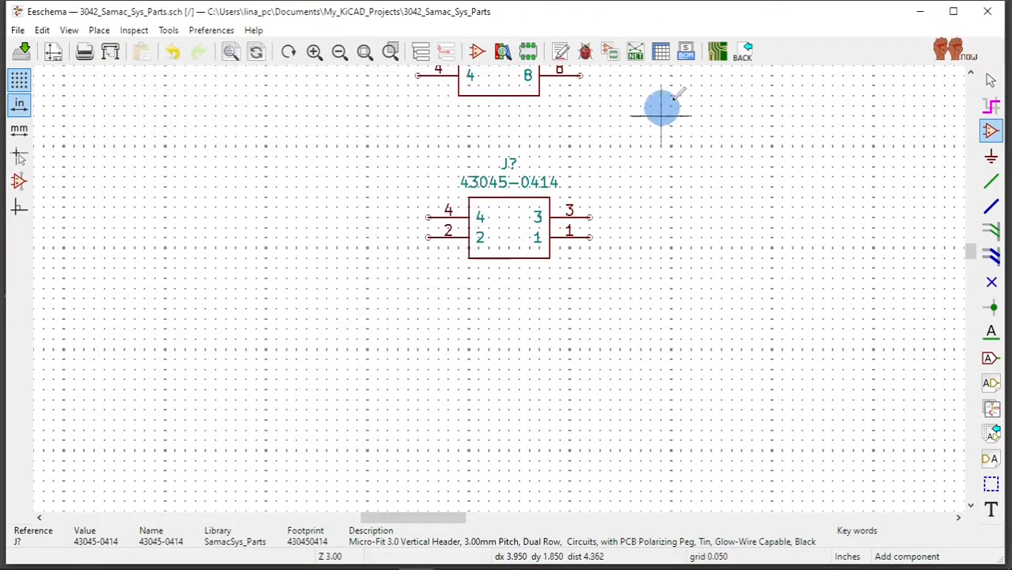
pyautogui.click(622, 150)
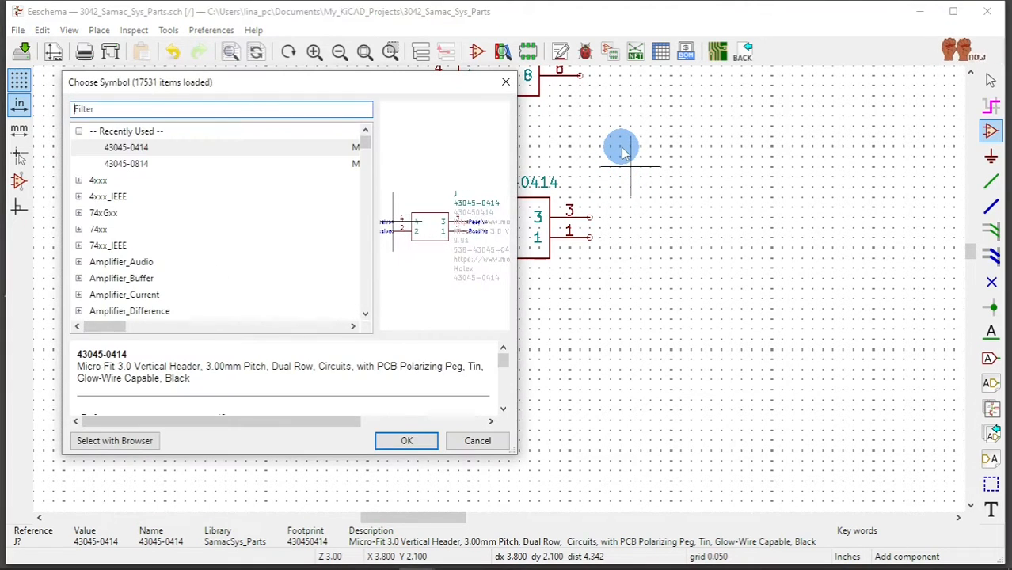
pyautogui.click(480, 440)
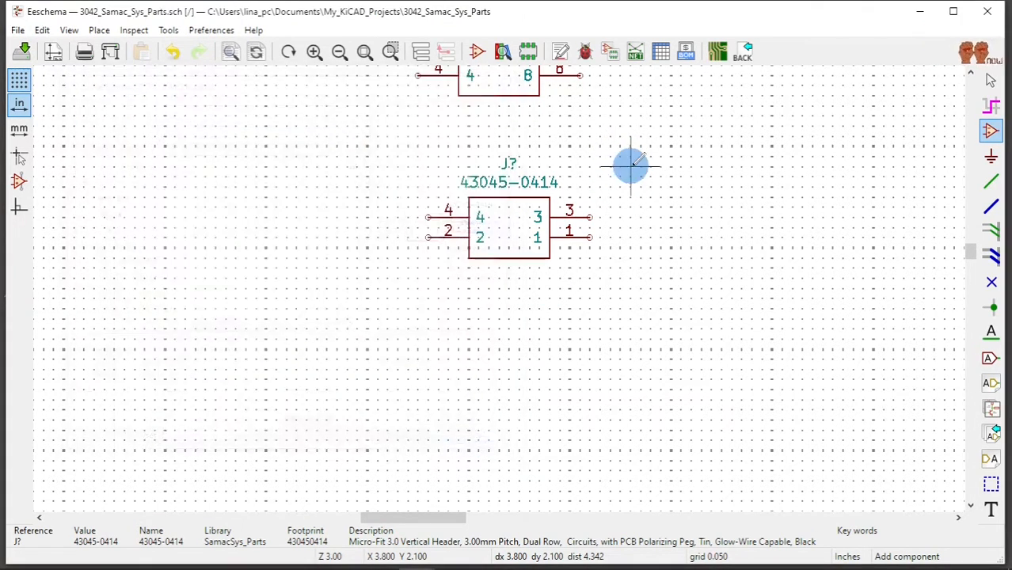
pyautogui.press('Escape')
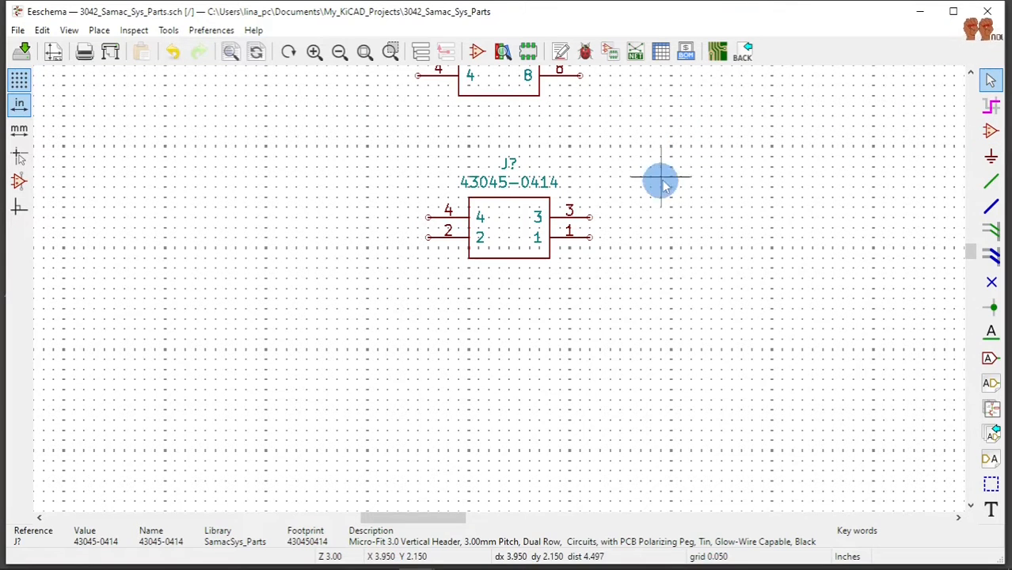
# Review the property fields of the 43045-0414 symbol, including footprint, datasheet, Mouser and manufacturer entries, without changing them.
pyautogui.scroll(-3, 633, 151)
pyautogui.scroll(3, 498, 293)
pyautogui.scroll(-2, 495, 286)
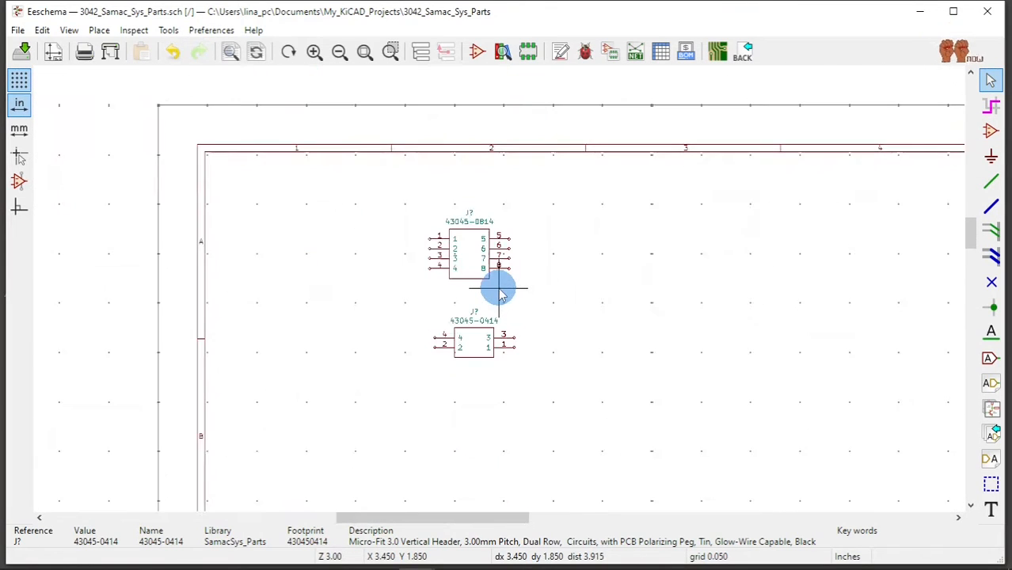
pyautogui.scroll(3, 487, 303)
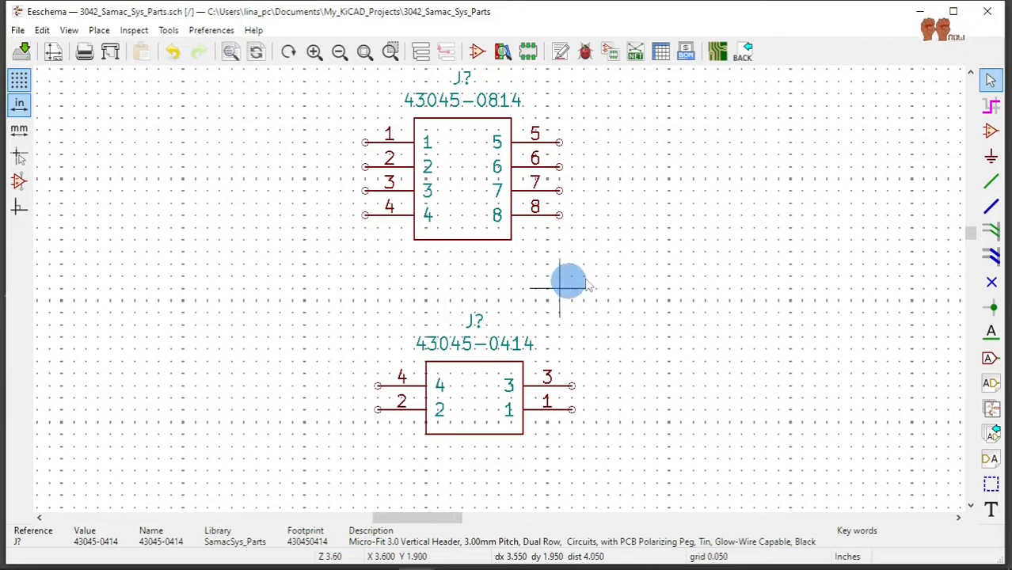
pyautogui.doubleClick(480, 406)
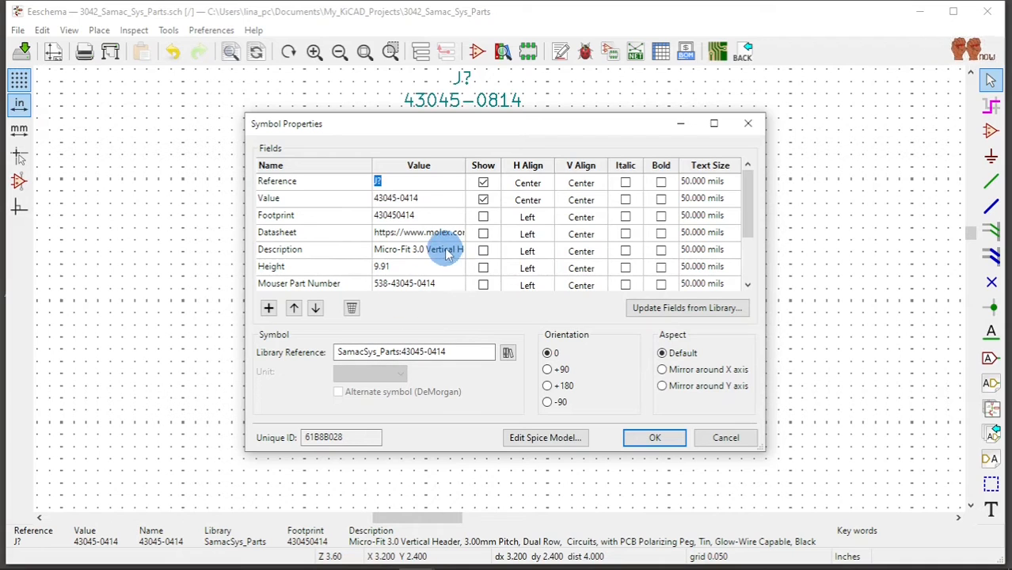
pyautogui.scroll(-2, 407, 244)
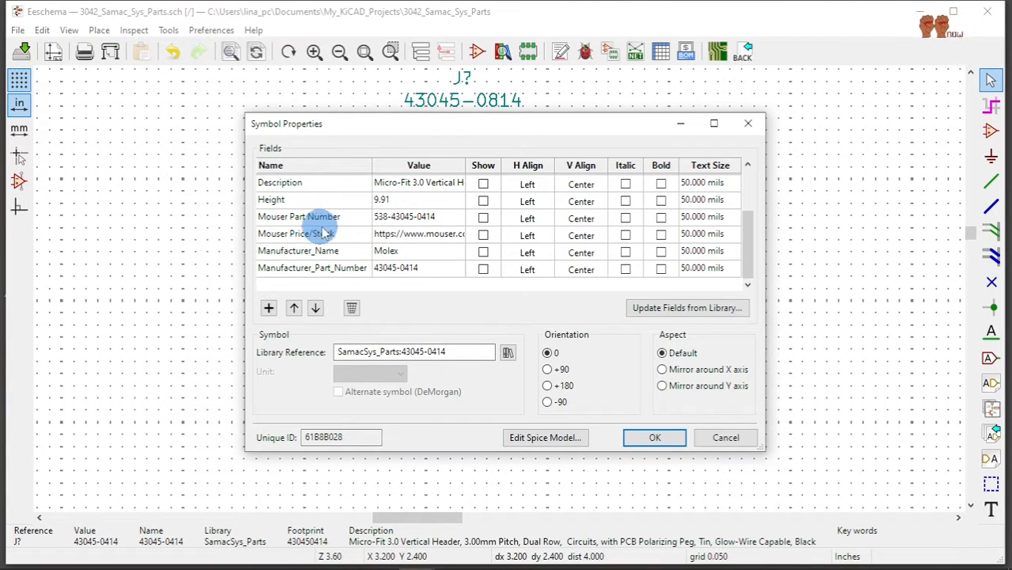
pyautogui.scroll(3, 436, 239)
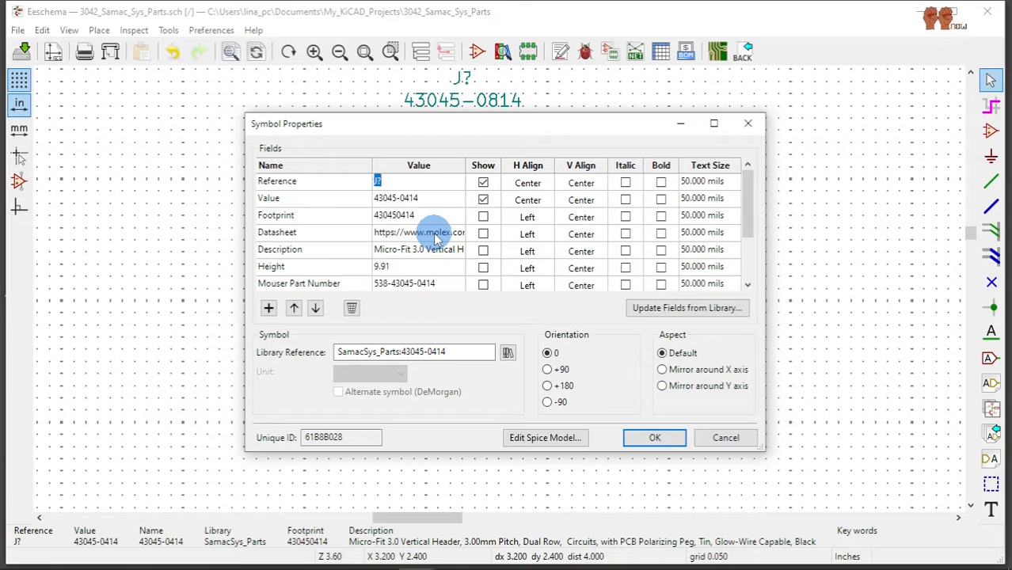
pyautogui.click(726, 439)
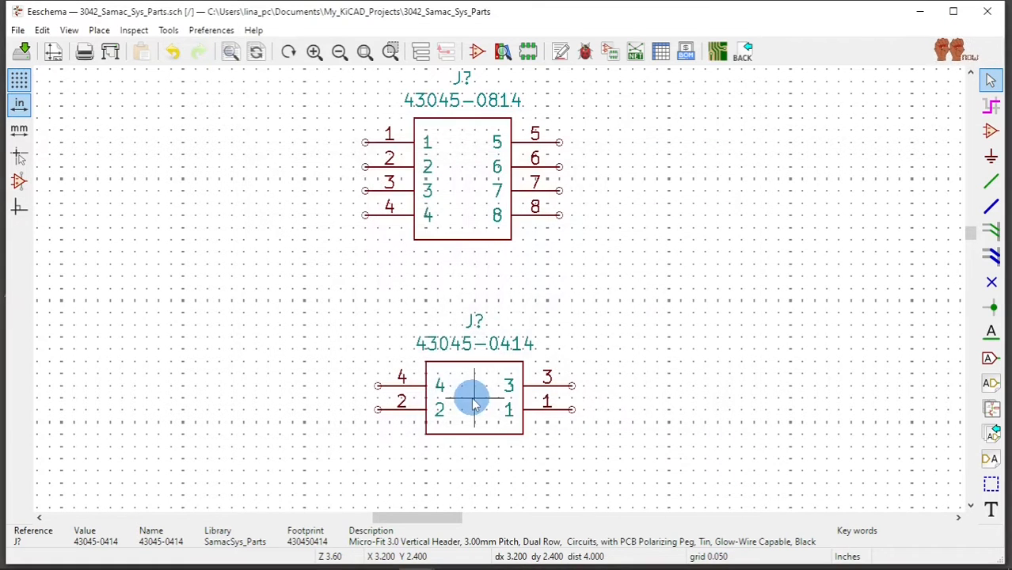
# Delete the 43045-0814 symbol from the schematic and clear the selection.
pyautogui.scroll(-1, 498, 293)
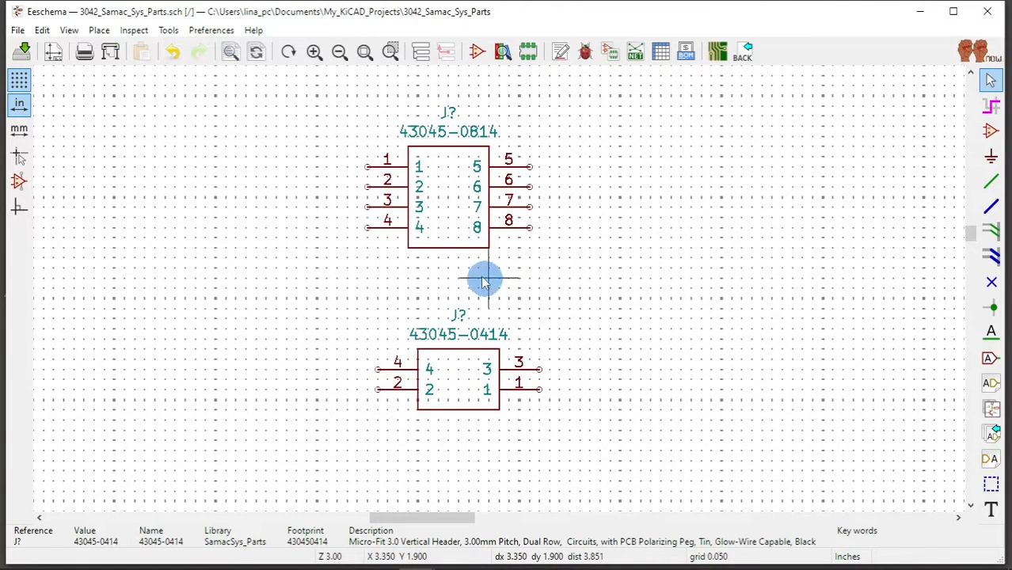
pyautogui.moveTo(306, 105); pyautogui.dragTo(564, 293)
pyautogui.press('Delete')
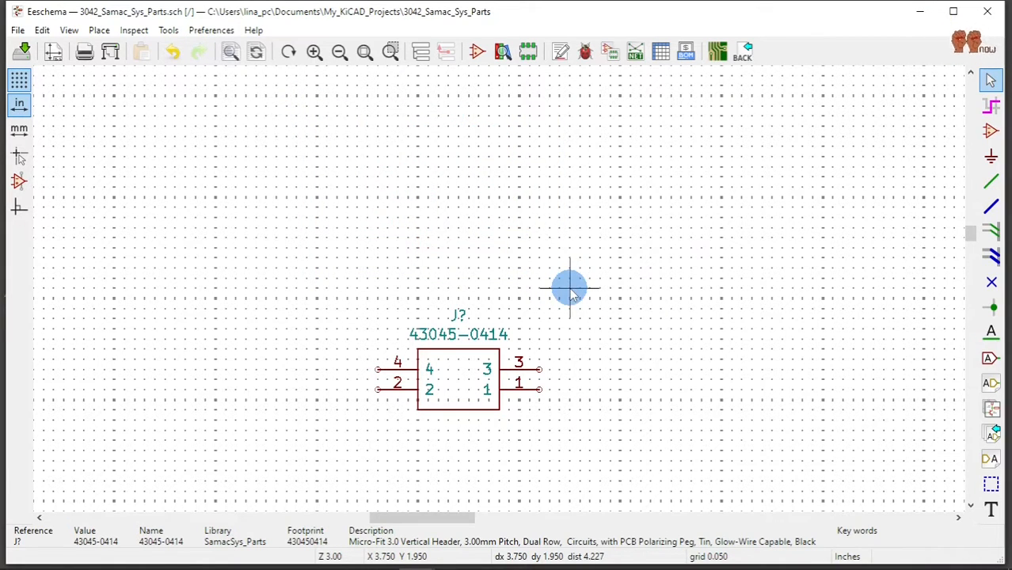
pyautogui.click(485, 253)
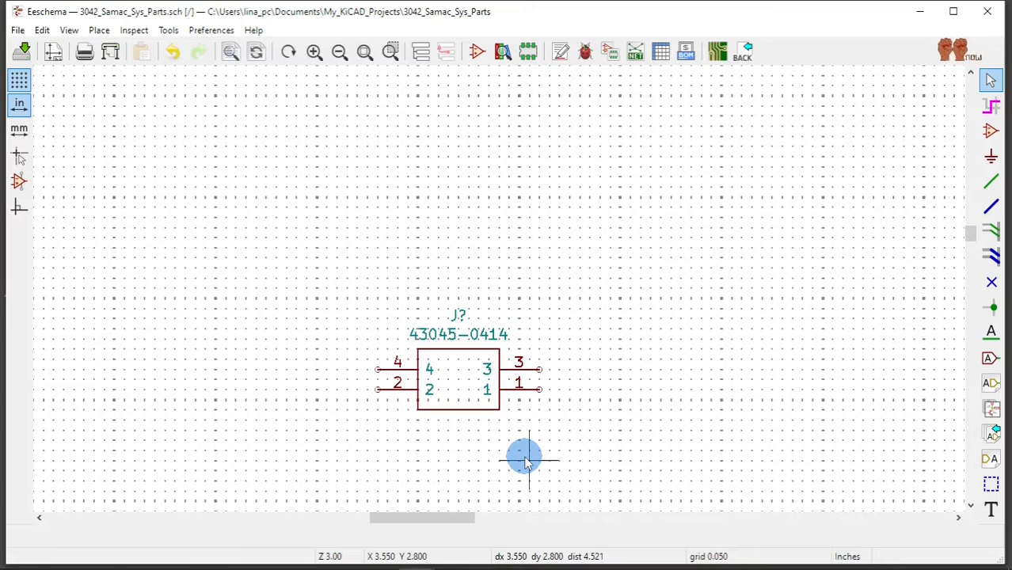
# Place the Molex_43045-0414 symbol from the EEnow_Connectors library directly above the existing 43045-0414 symbol.
pyautogui.click(988, 132)
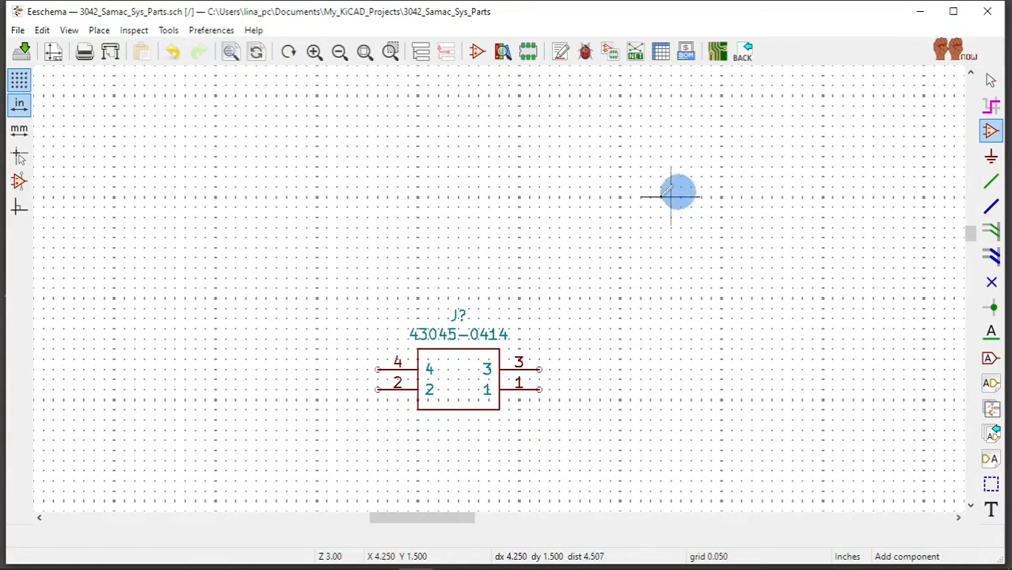
pyautogui.click(467, 188)
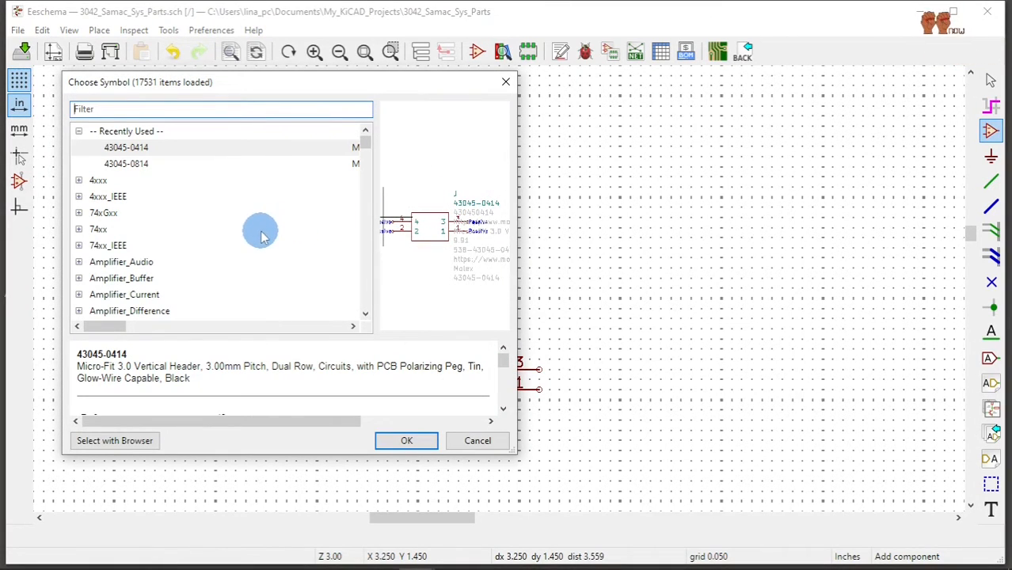
pyautogui.scroll(-7, 255, 236)
pyautogui.scroll(7, 239, 239)
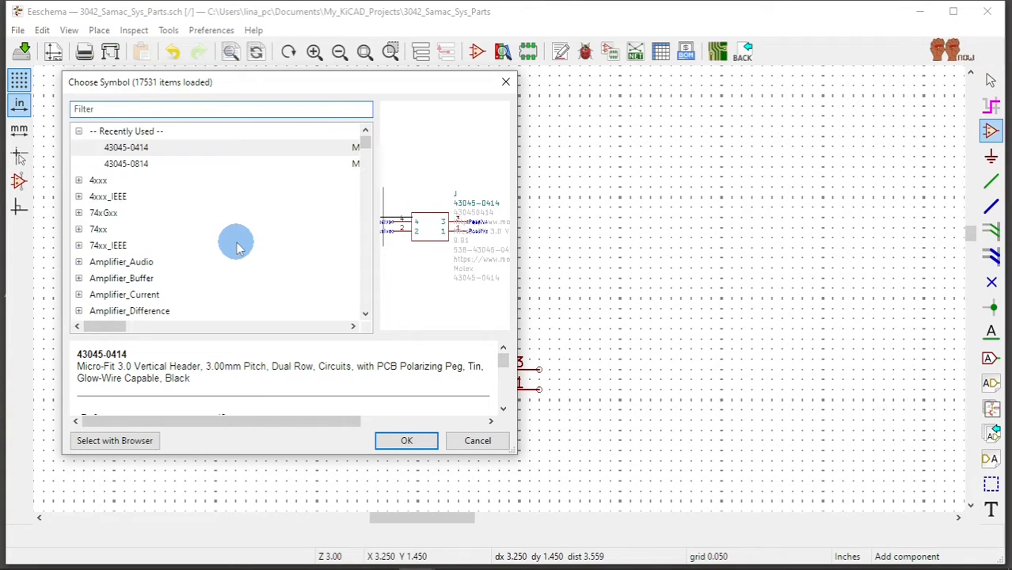
pyautogui.scroll(-20, 238, 247)
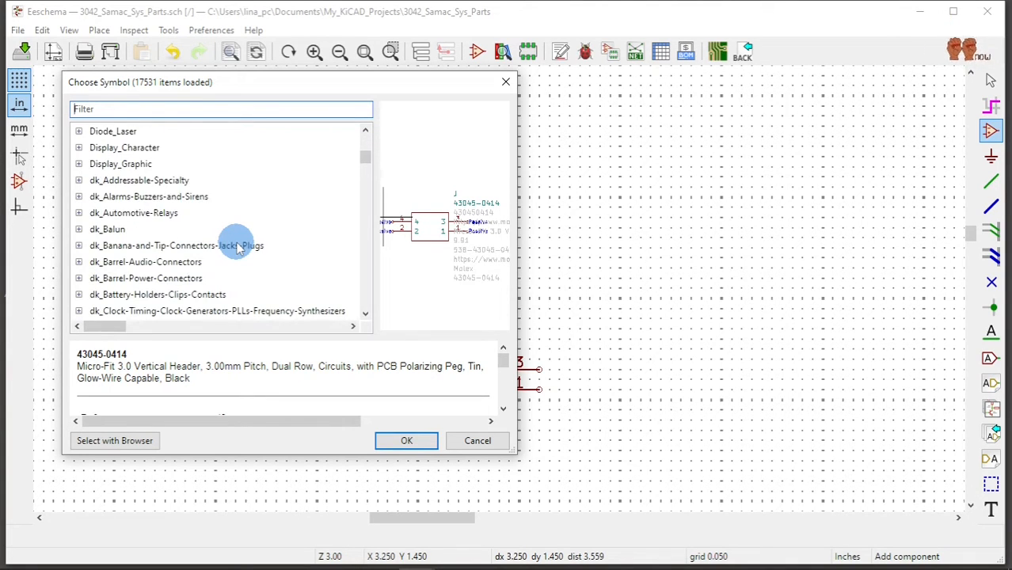
pyautogui.scroll(-20, 237, 245)
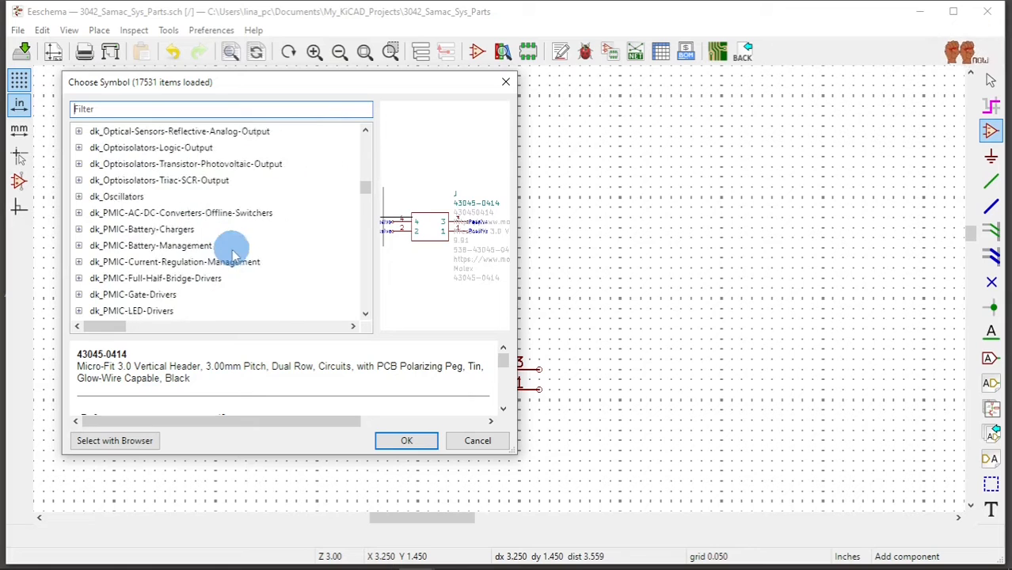
pyautogui.scroll(-15, 231, 257)
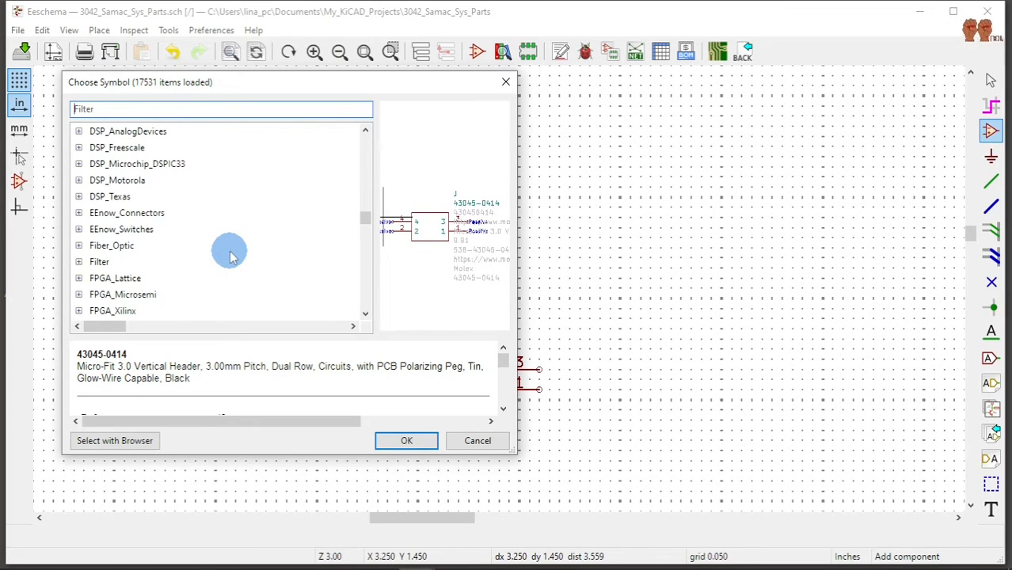
pyautogui.click(79, 214)
pyautogui.click(143, 215)
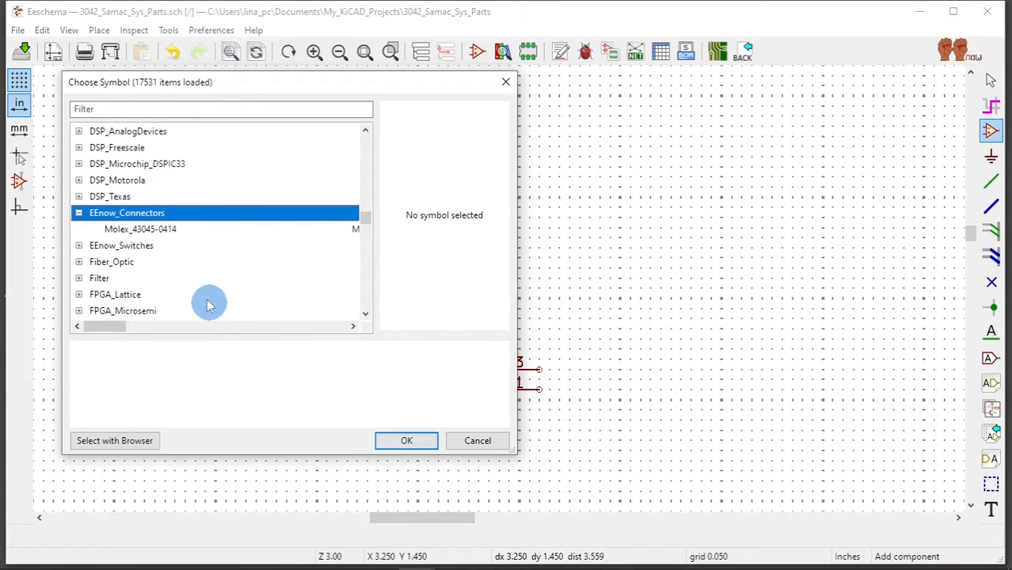
pyautogui.click(155, 230)
pyautogui.click(422, 442)
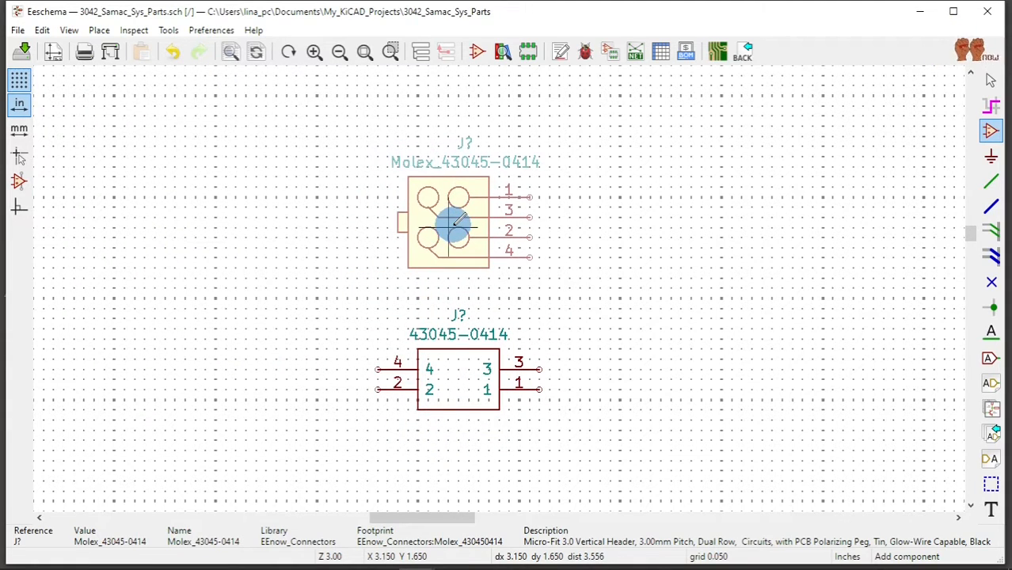
pyautogui.click(452, 226)
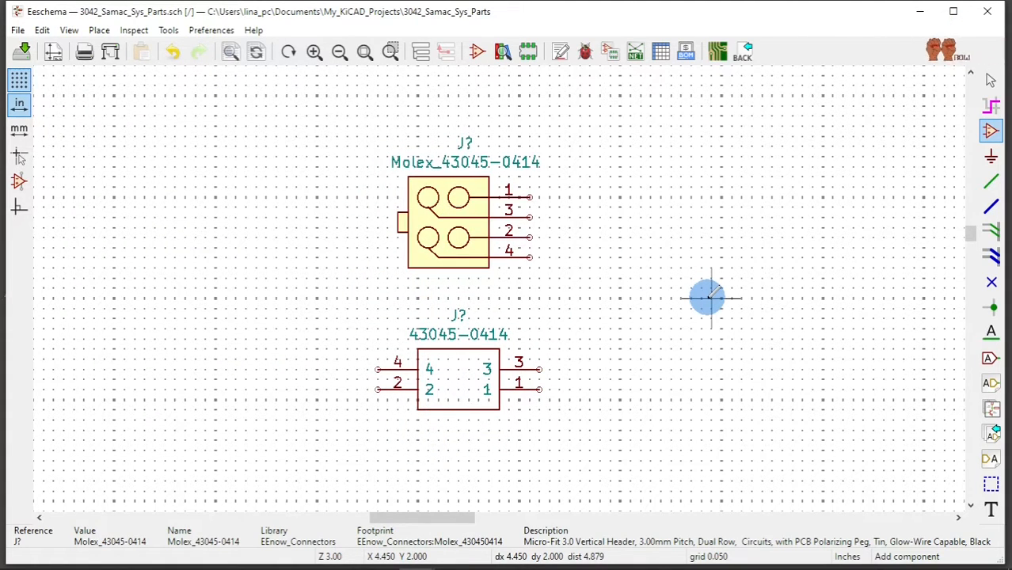
pyautogui.press('Escape')
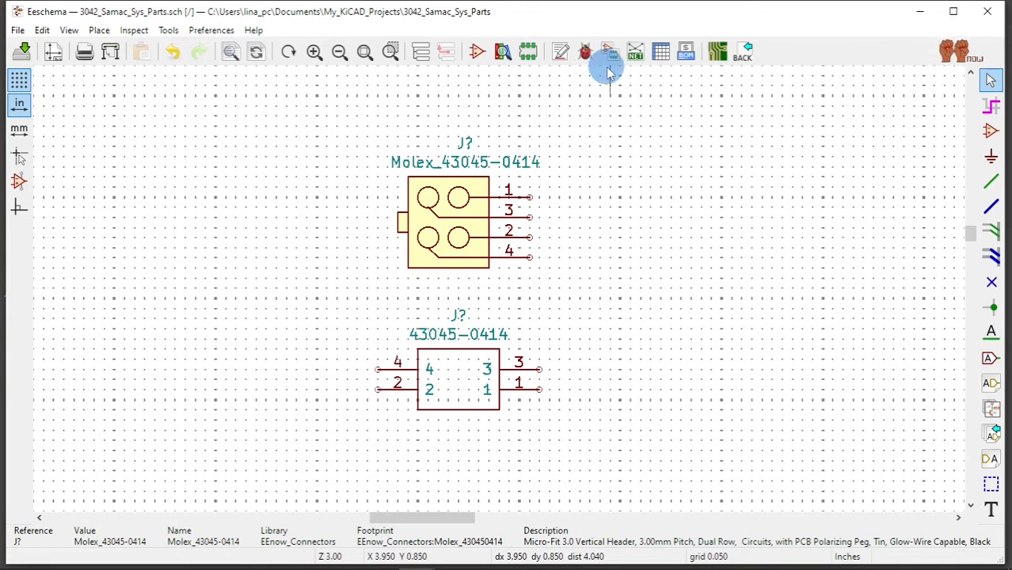
# Annotate the entire schematic, keeping existing annotations, sorting components by X position and numbering from the first free number after 0.
pyautogui.click(560, 51)
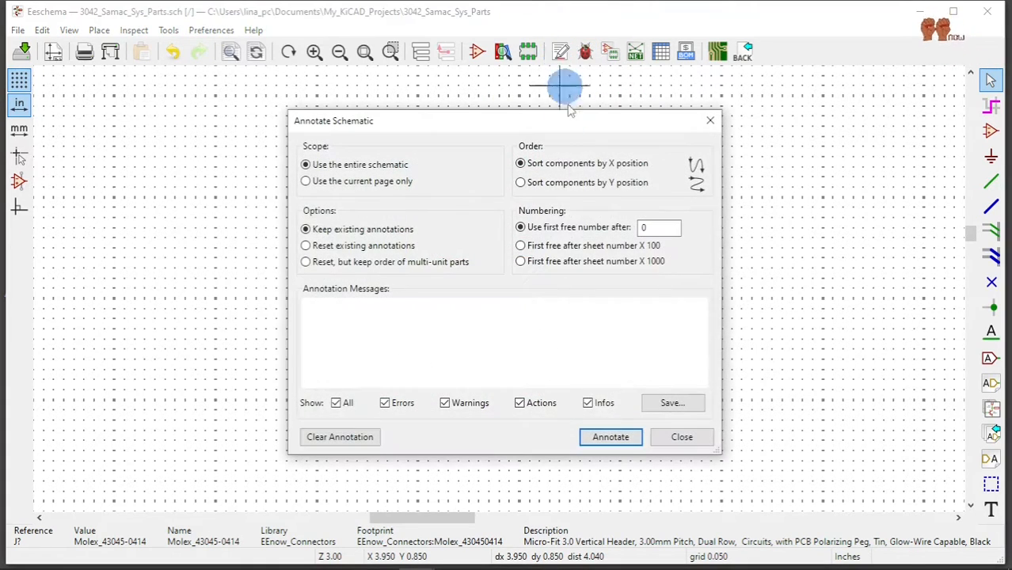
pyautogui.click(608, 438)
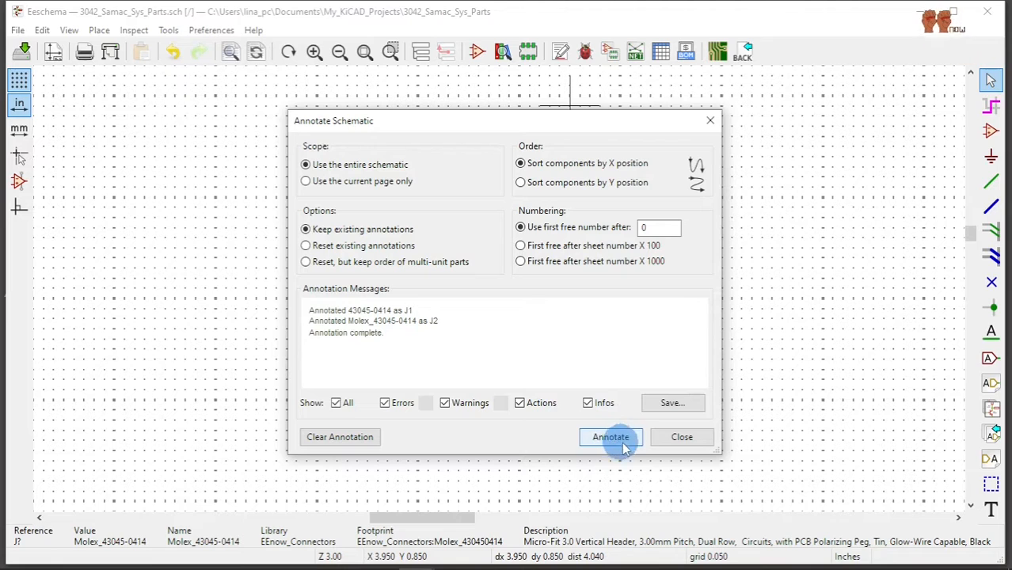
pyautogui.click(683, 438)
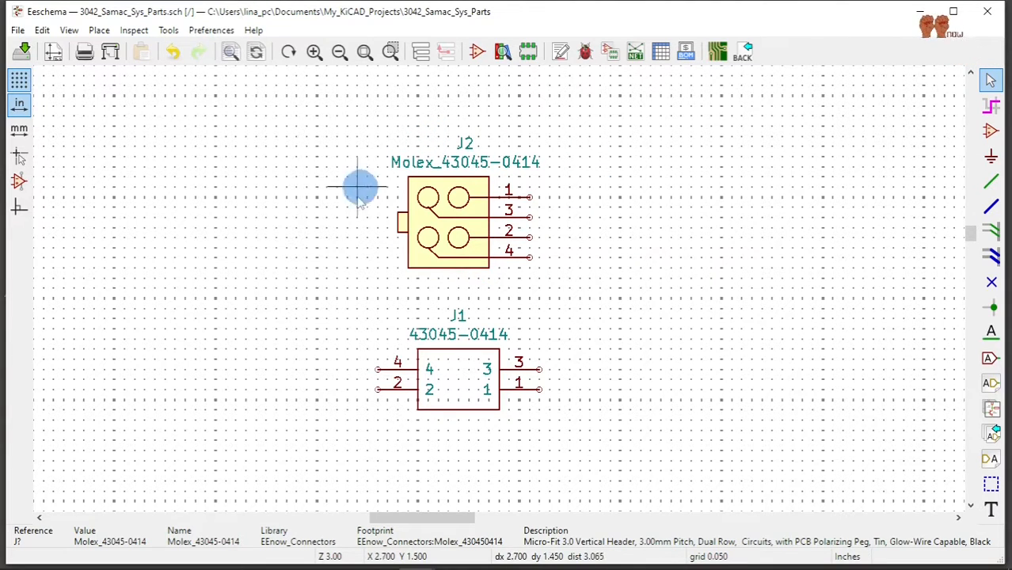
# Review the Molex_43045-0414 symbol's property fields, widening the properties window to read the footprint and datasheet entries, without changing them.
pyautogui.doubleClick(445, 244)
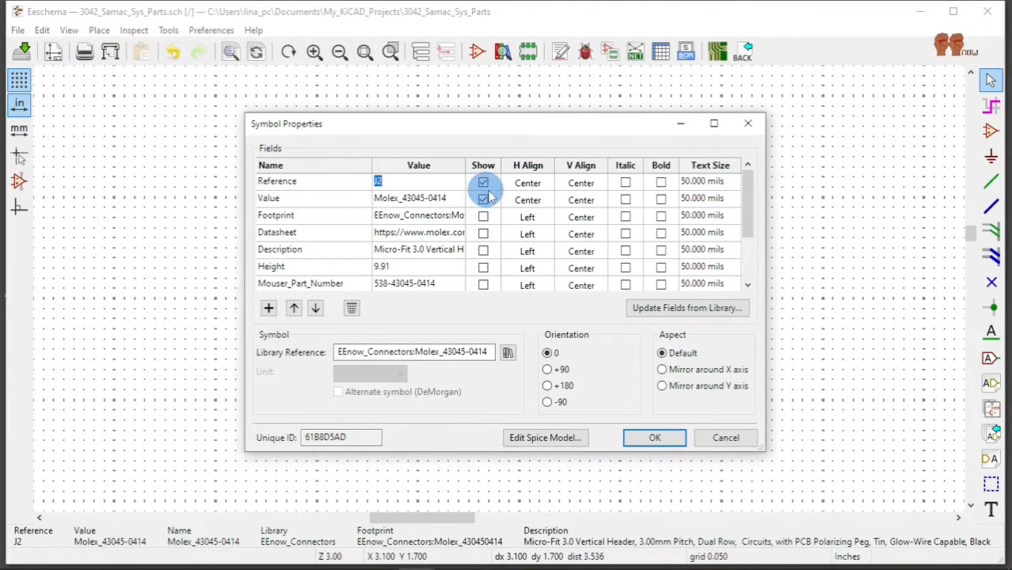
pyautogui.moveTo(768, 214); pyautogui.dragTo(905, 180)
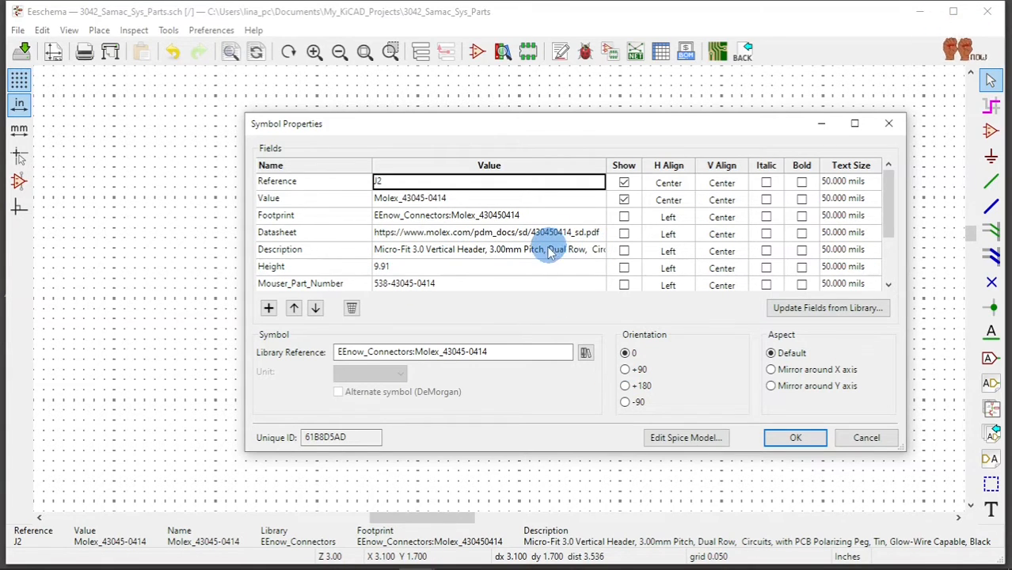
pyautogui.click(866, 445)
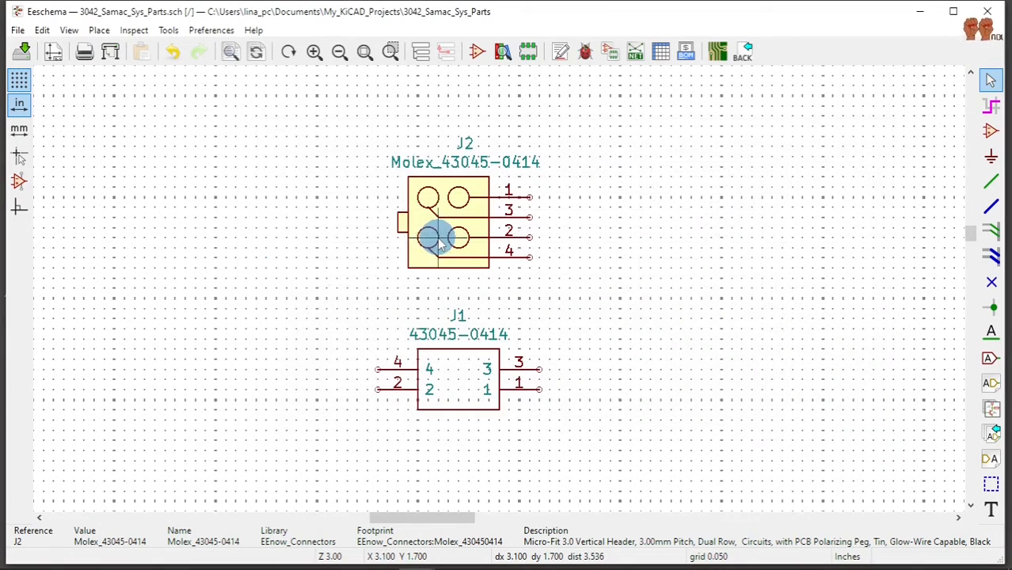
# Open the lower 43045-0414 connector symbol from the schematic in the library symbol editor.
pyautogui.rightClick(464, 388)
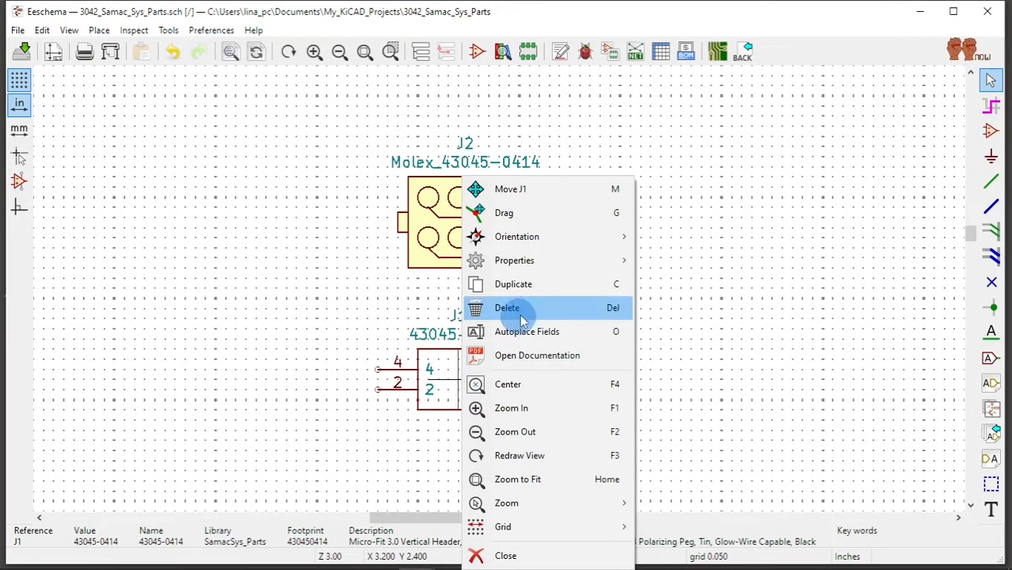
pyautogui.moveTo(583, 260)
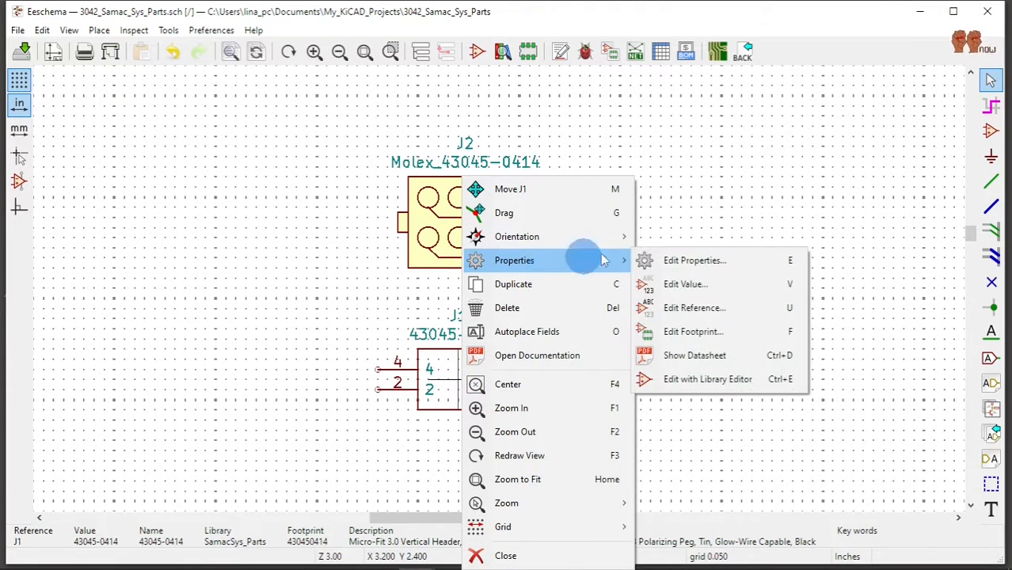
pyautogui.click(740, 382)
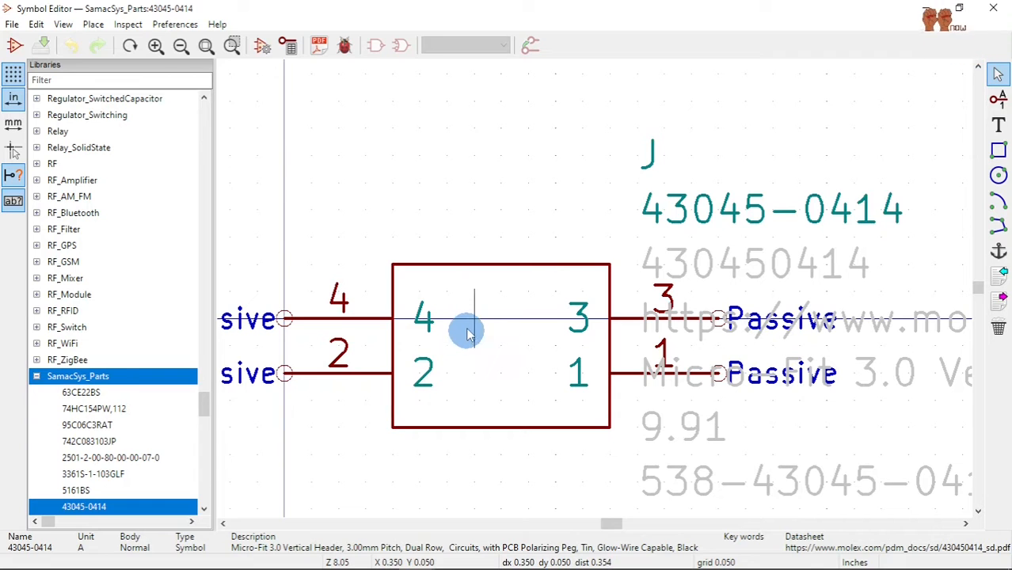
pyautogui.click(12, 25)
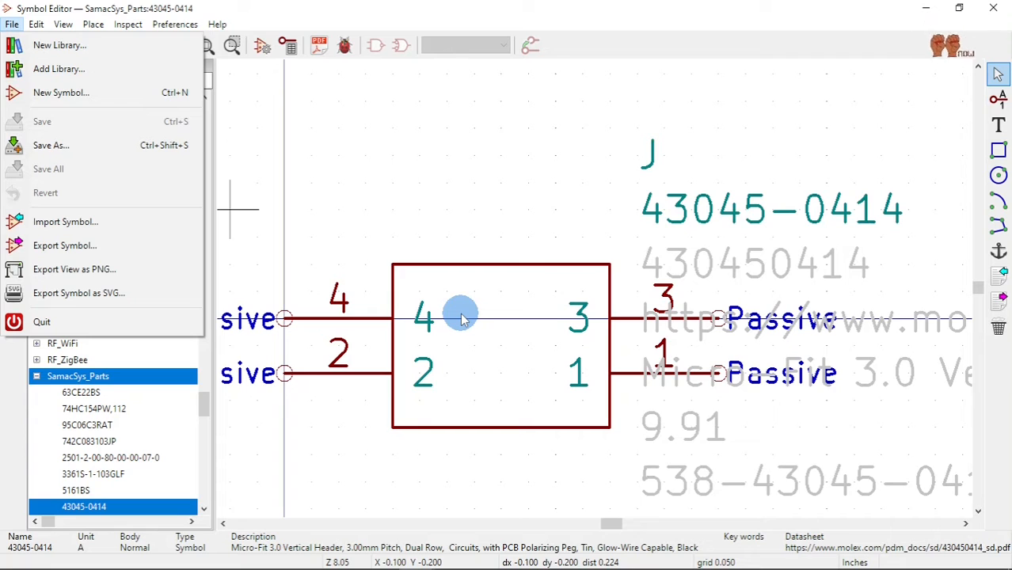
pyautogui.click(307, 190)
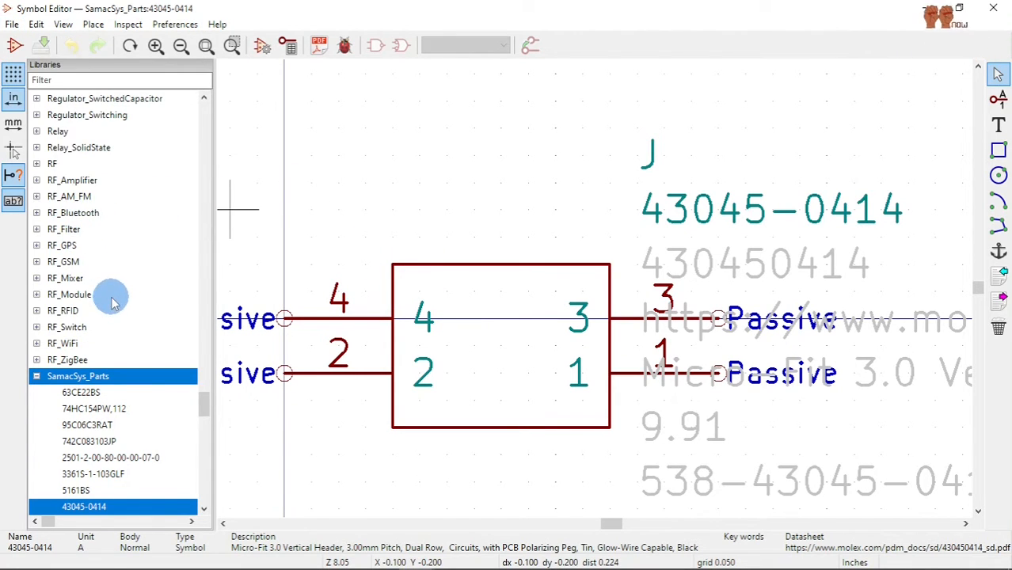
# Find the EEnow_Connectors library in the symbol library tree, inspect its contents and collapse it again.
pyautogui.scroll(3, 117, 291)
pyautogui.scroll(20, 117, 292)
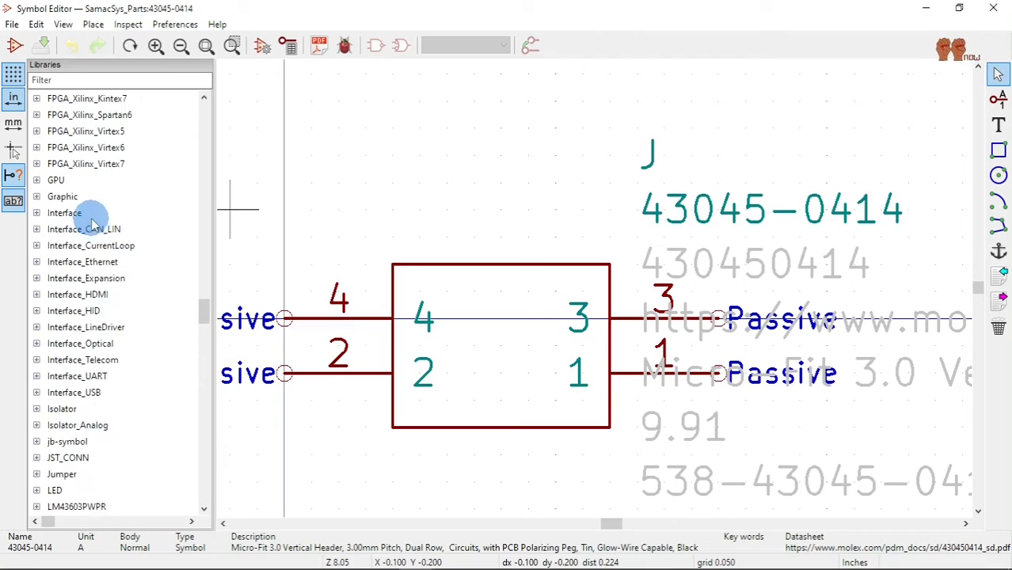
pyautogui.scroll(20, 93, 222)
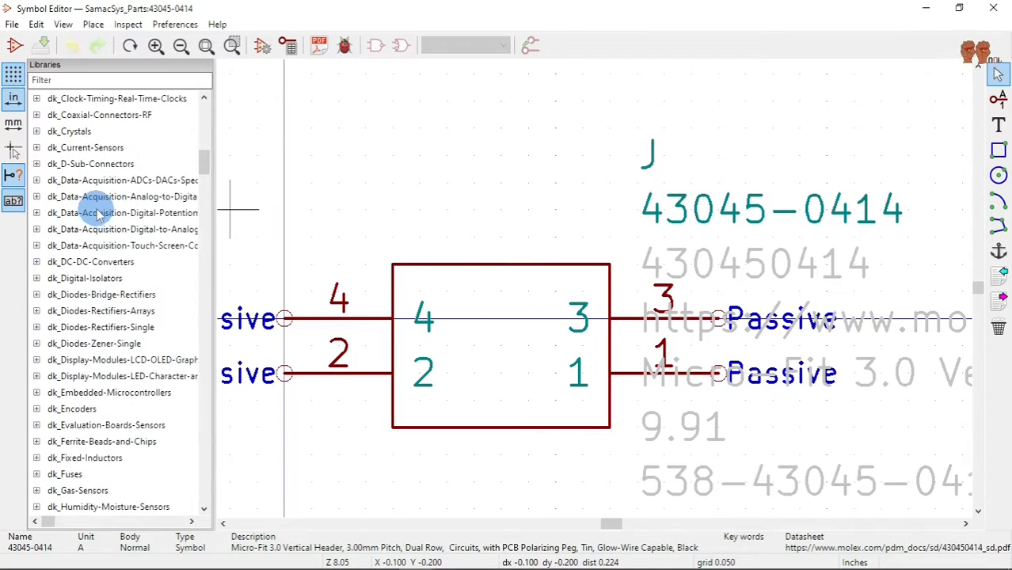
pyautogui.scroll(-20, 96, 214)
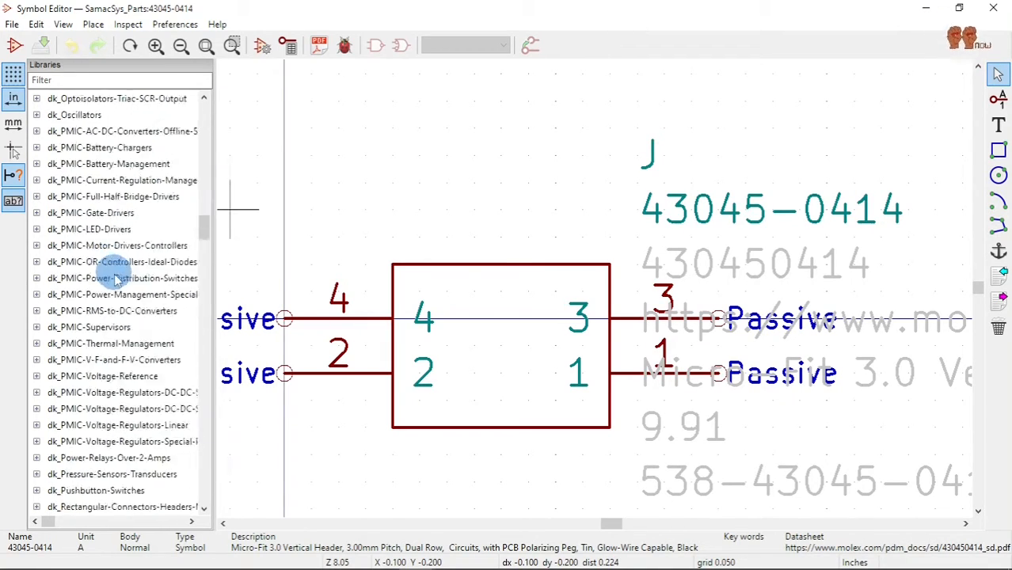
pyautogui.scroll(-10, 119, 286)
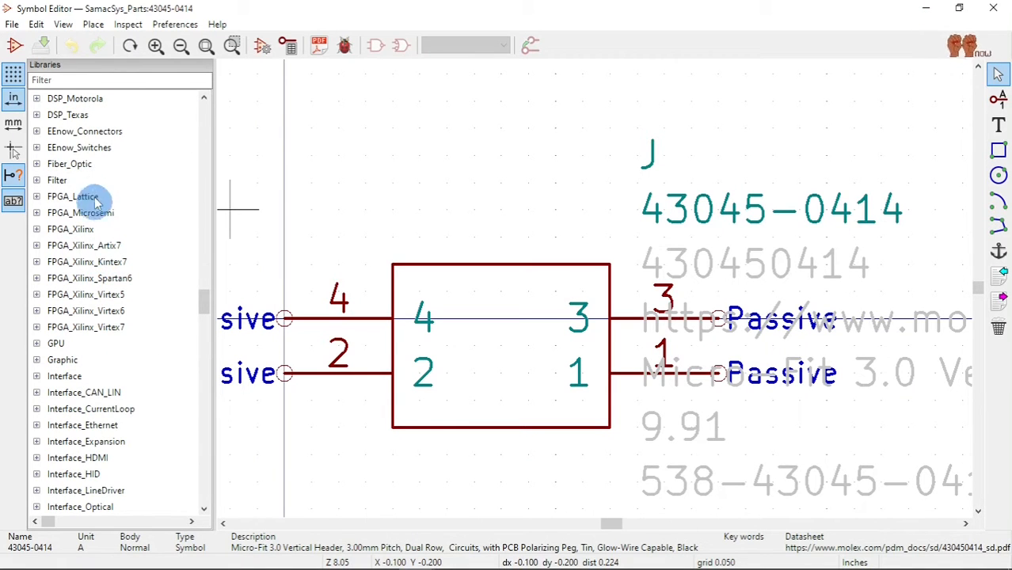
pyautogui.click(36, 132)
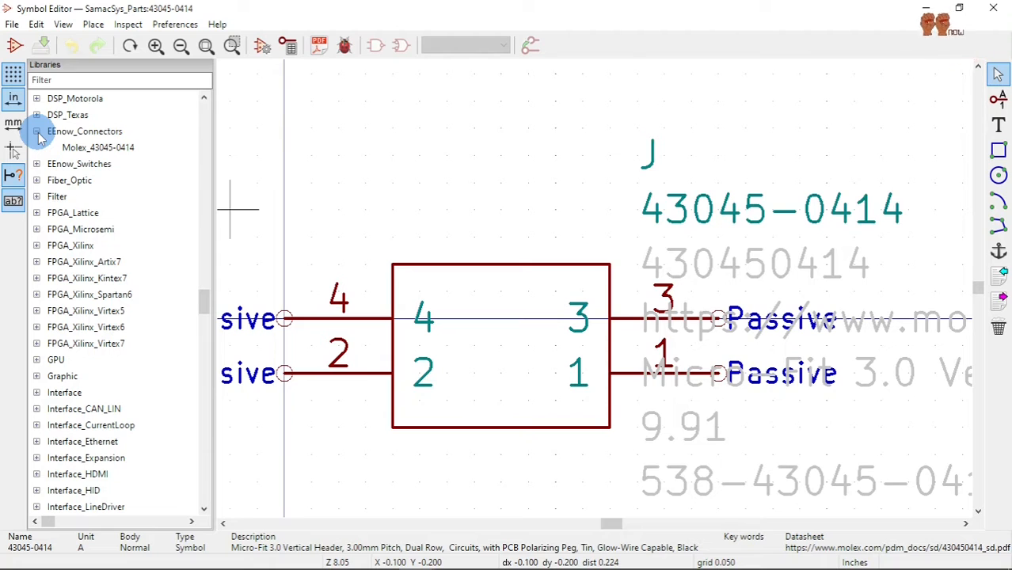
pyautogui.click(36, 131)
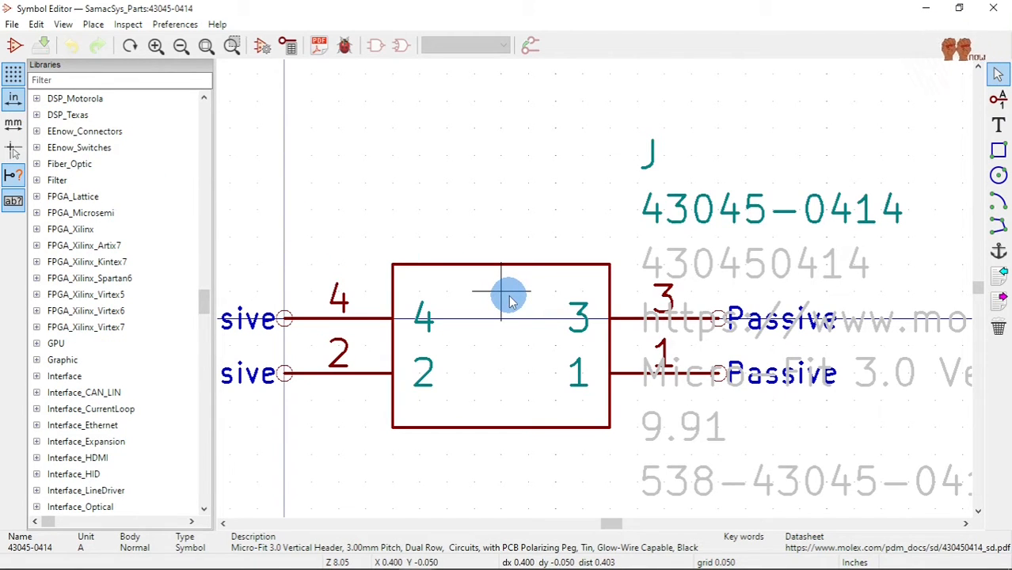
# Choose EEnow_Connectors as the destination library for a copy of the 43045-0414 symbol, and cancel without saving it.
pyautogui.click(35, 24)
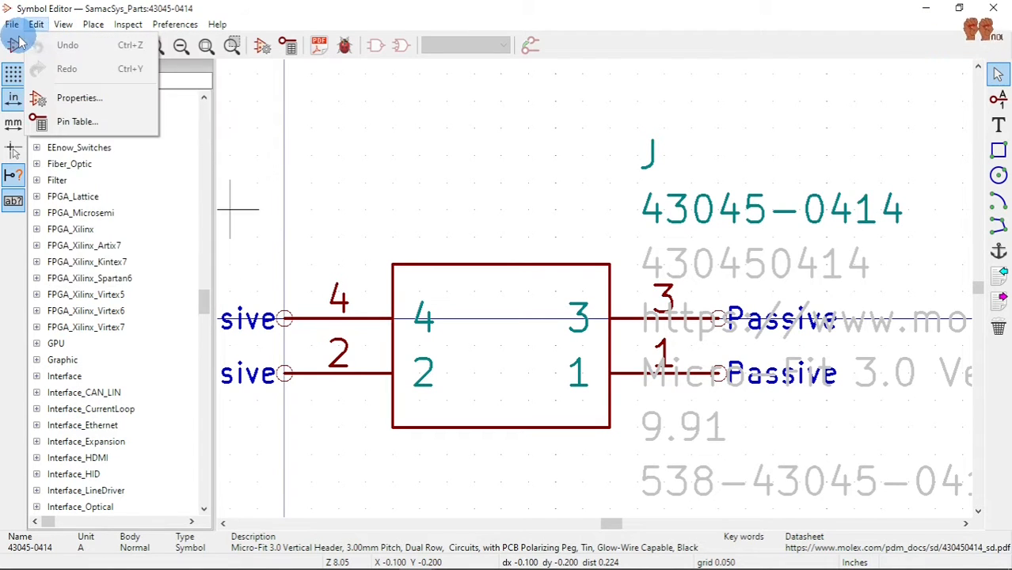
pyautogui.moveTo(11, 28)
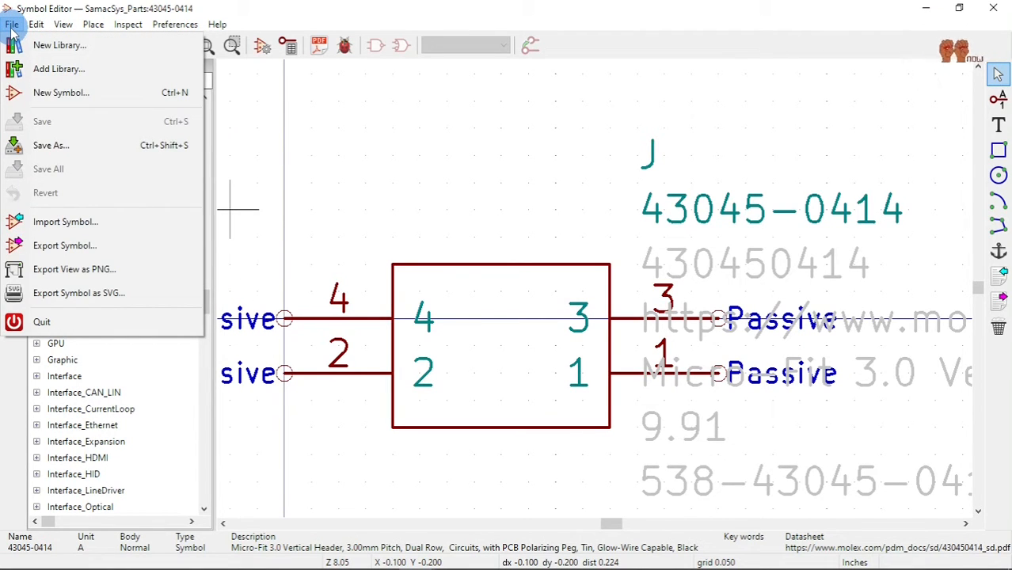
pyautogui.click(45, 145)
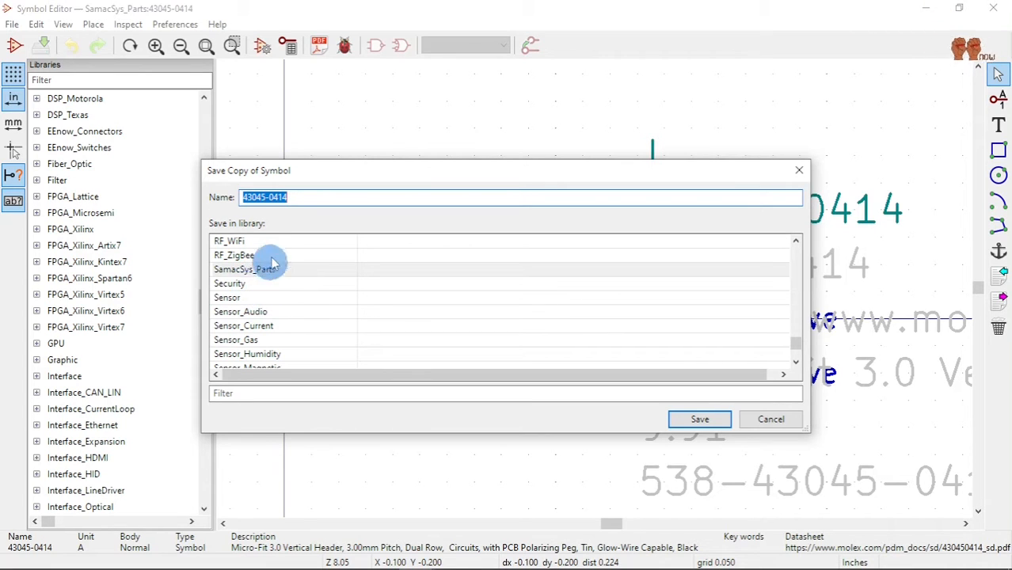
pyautogui.scroll(-3, 265, 287)
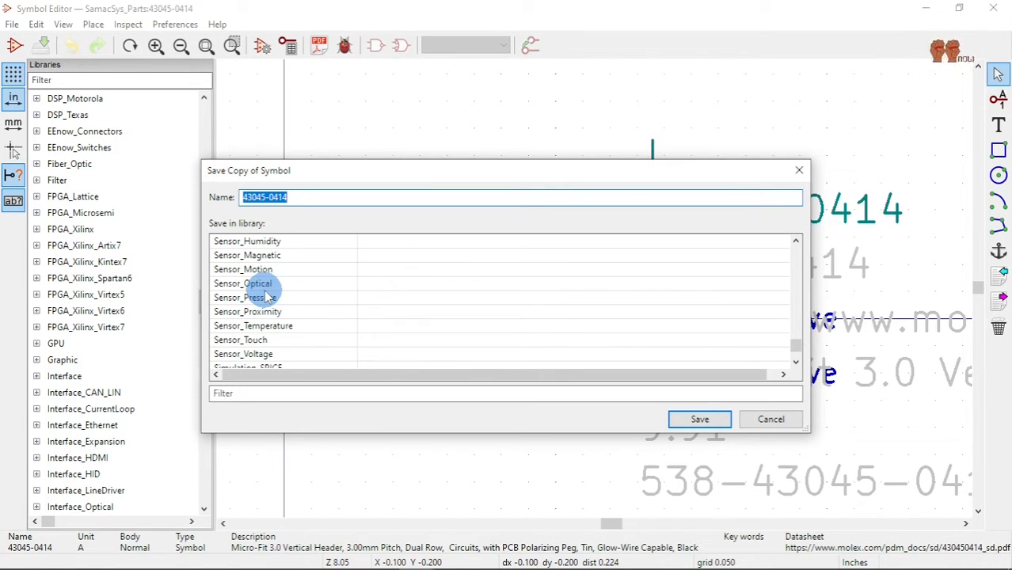
pyautogui.scroll(10, 265, 289)
pyautogui.scroll(15, 269, 299)
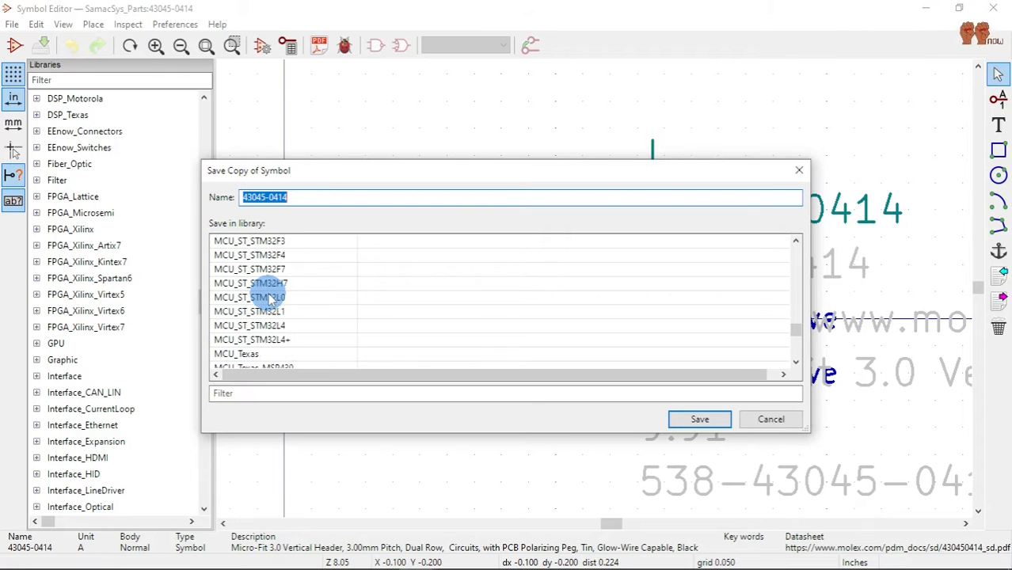
pyautogui.scroll(20, 270, 299)
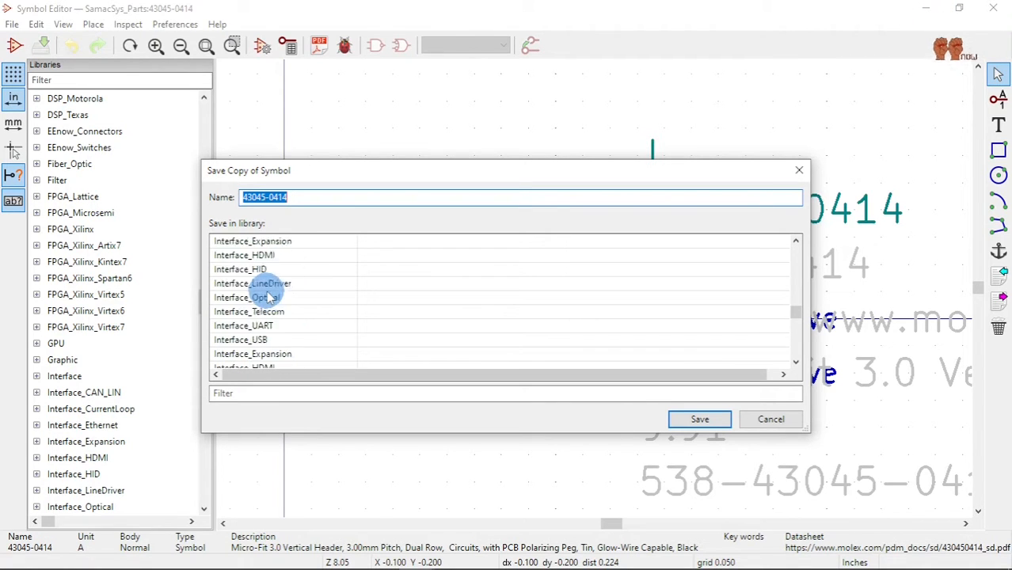
pyautogui.scroll(-3, 268, 299)
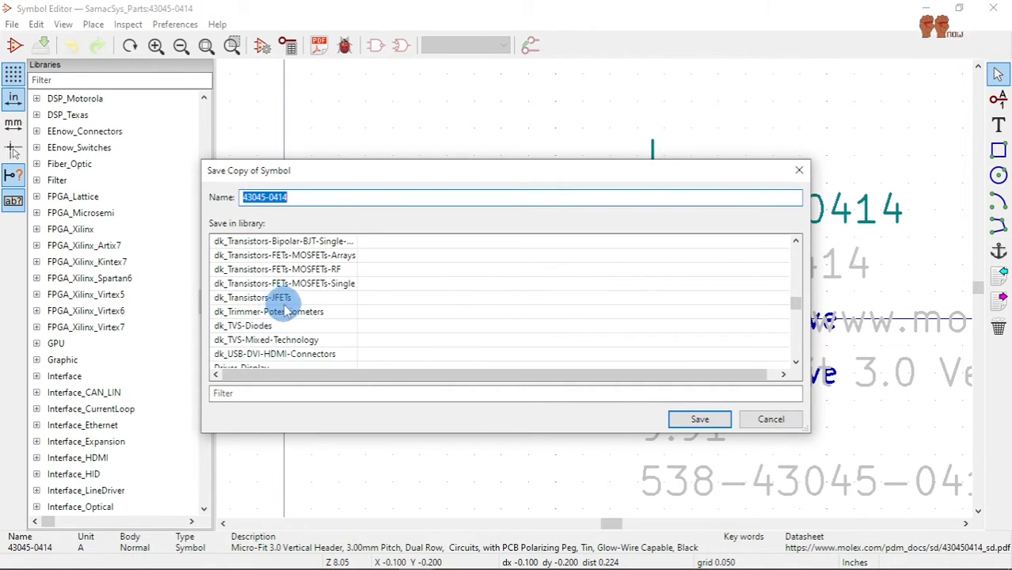
pyautogui.scroll(-3, 281, 309)
pyautogui.scroll(-3, 284, 317)
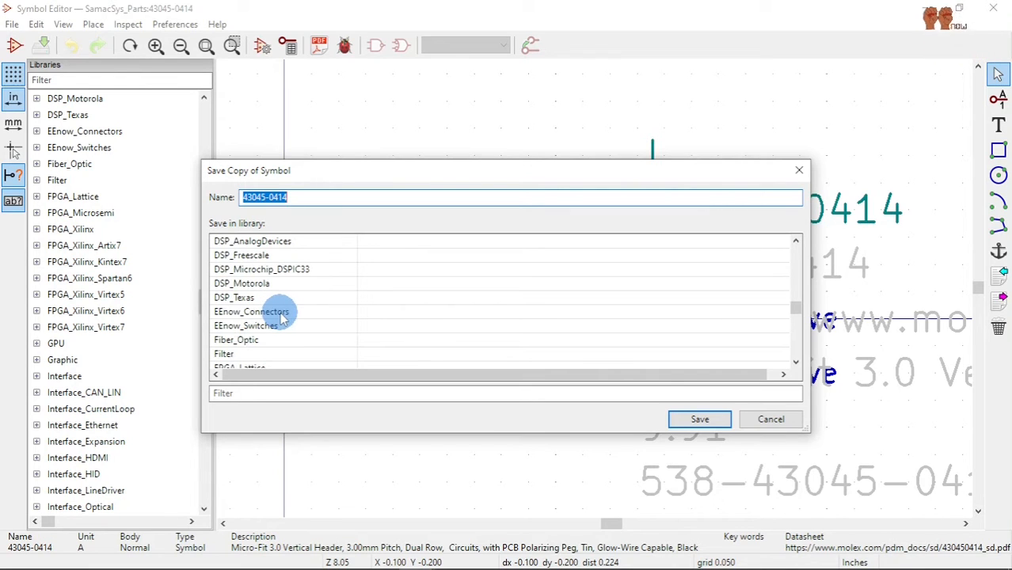
pyautogui.click(271, 313)
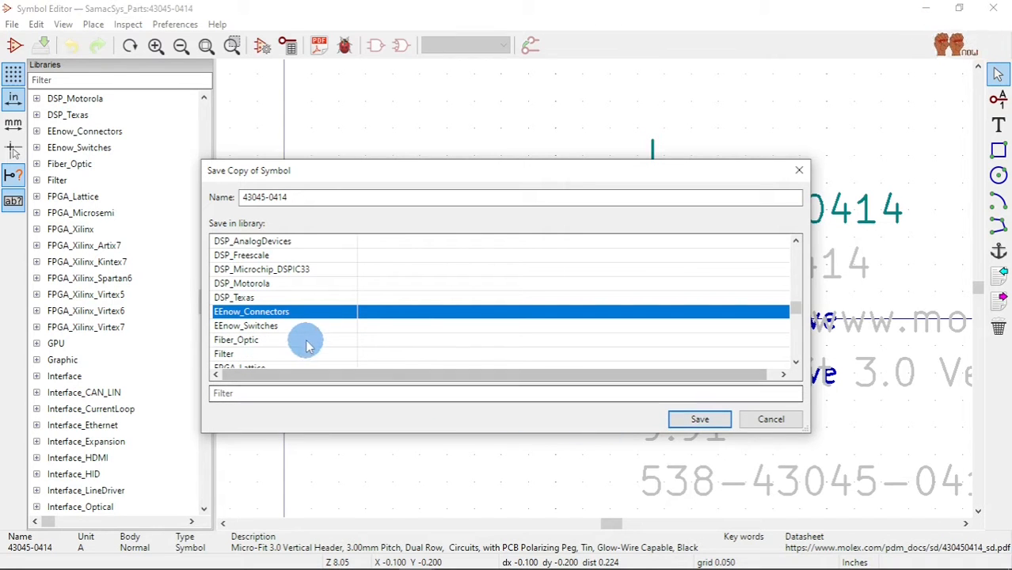
pyautogui.click(794, 424)
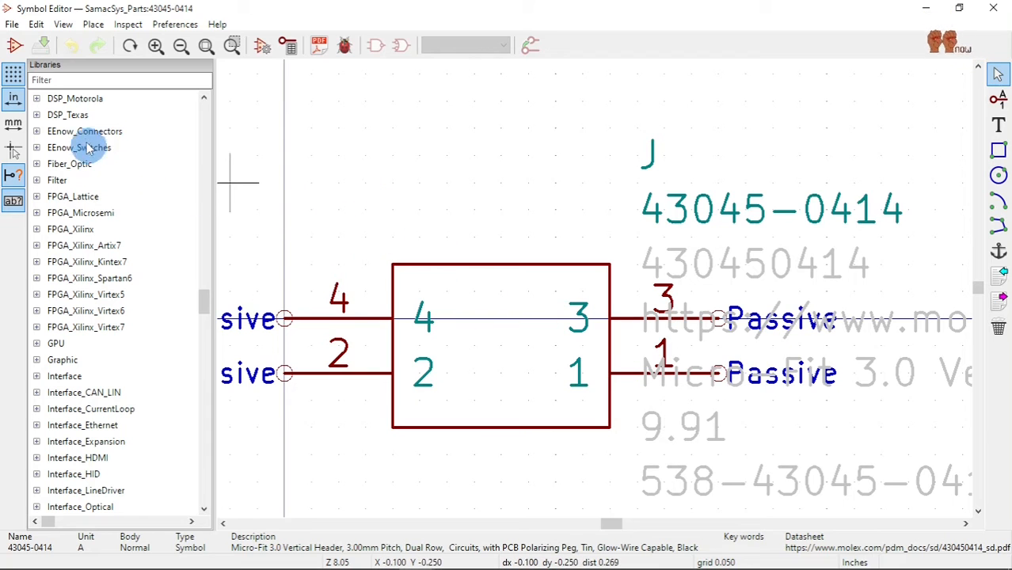
# Close the 43045-0414 symbol and open the schematic's Molex_43045-0414 connector J2 in the library symbol editor.
pyautogui.scroll(20, 86, 148)
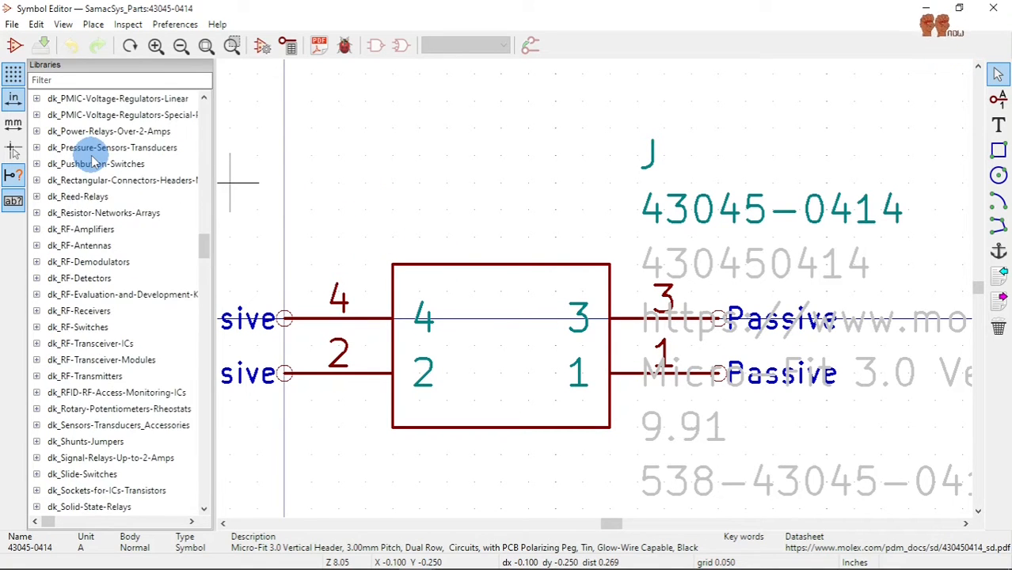
pyautogui.scroll(-10, 94, 162)
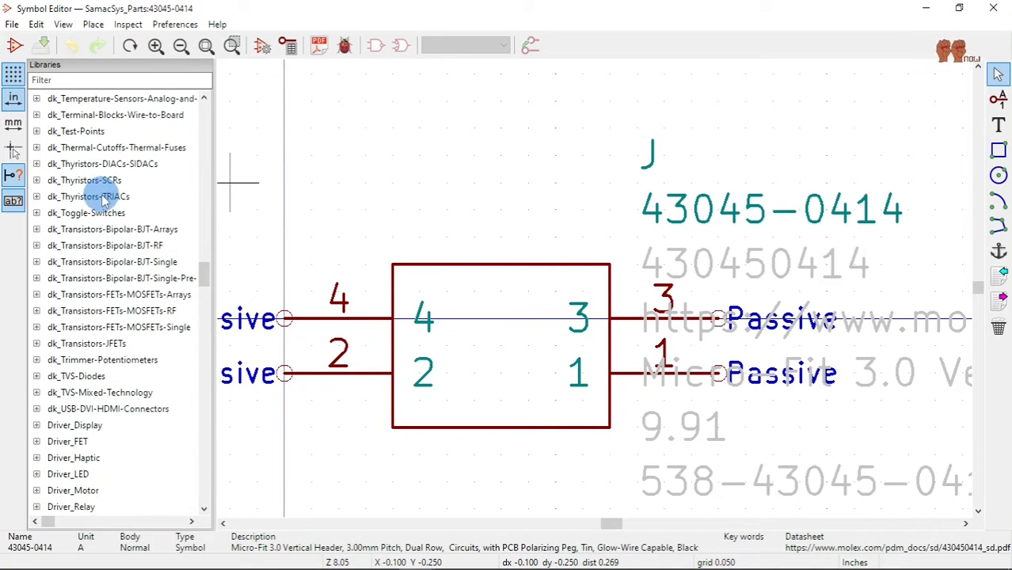
pyautogui.click(995, 12)
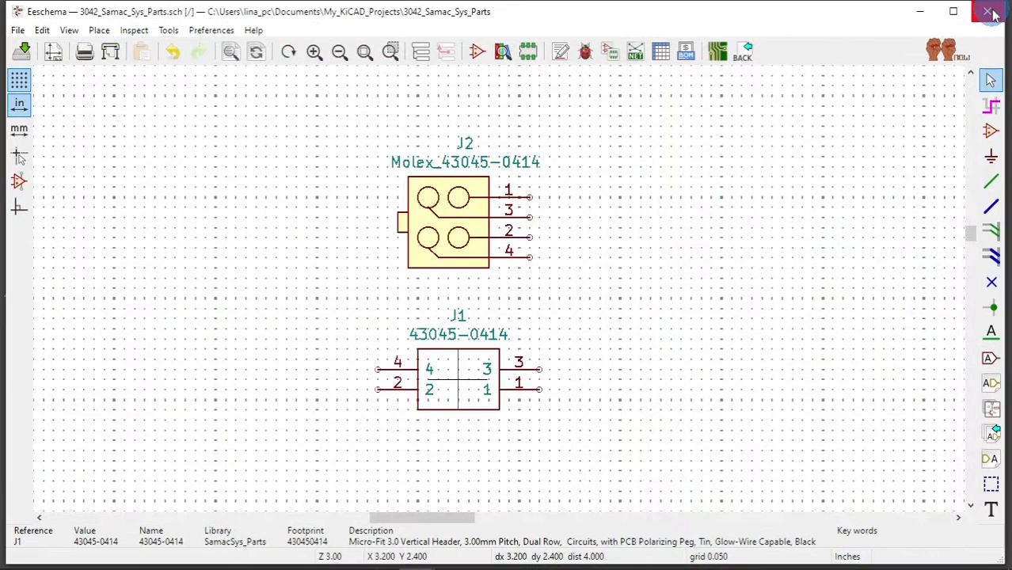
pyautogui.rightClick(466, 236)
pyautogui.moveTo(528, 242)
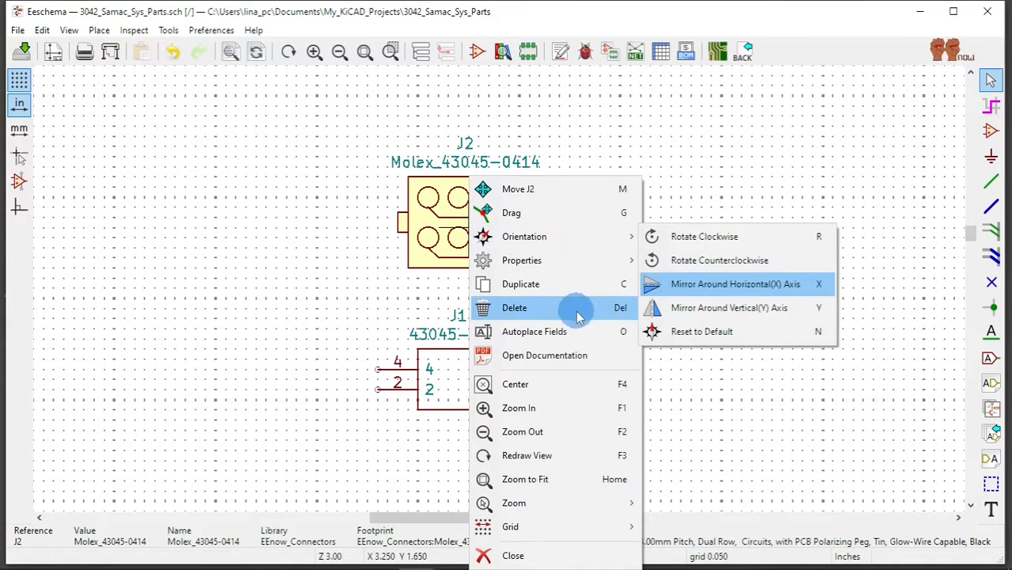
pyautogui.moveTo(575, 265)
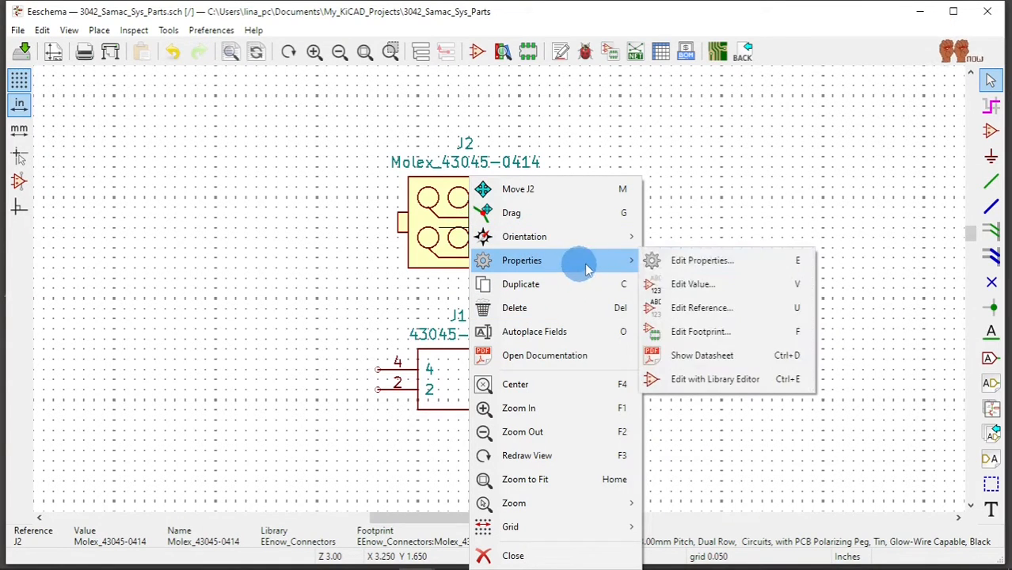
pyautogui.click(745, 381)
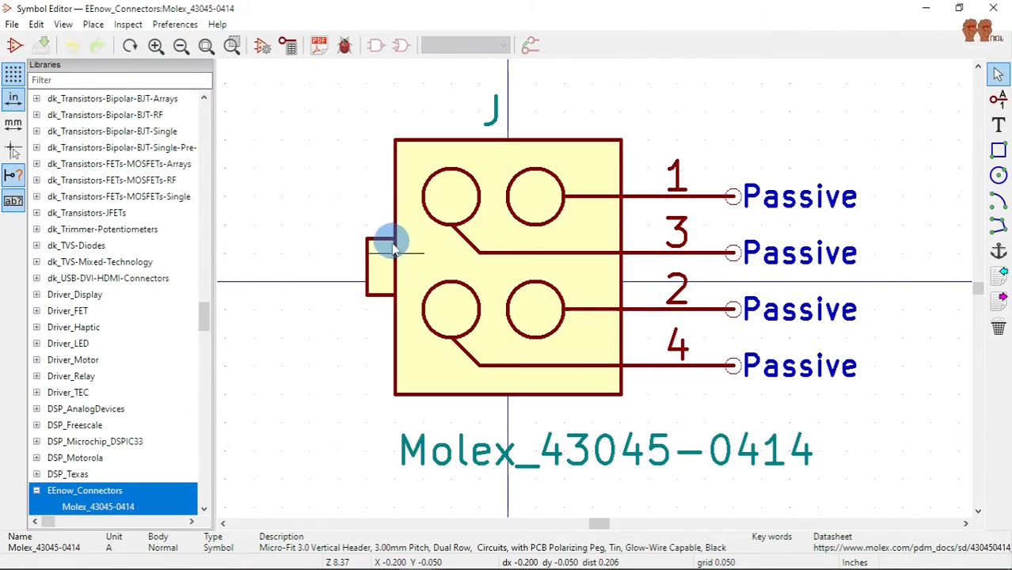
pyautogui.scroll(-3, 181, 401)
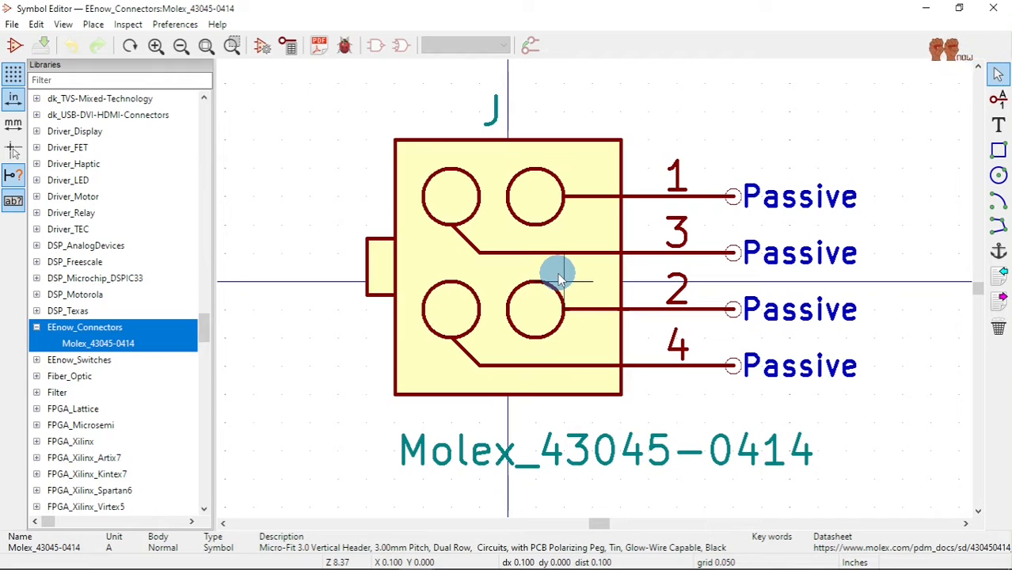
# Review the Molex_43045-0414 library symbol's property fields, including footprint and datasheet, and accept them as they are.
pyautogui.click(991, 9)
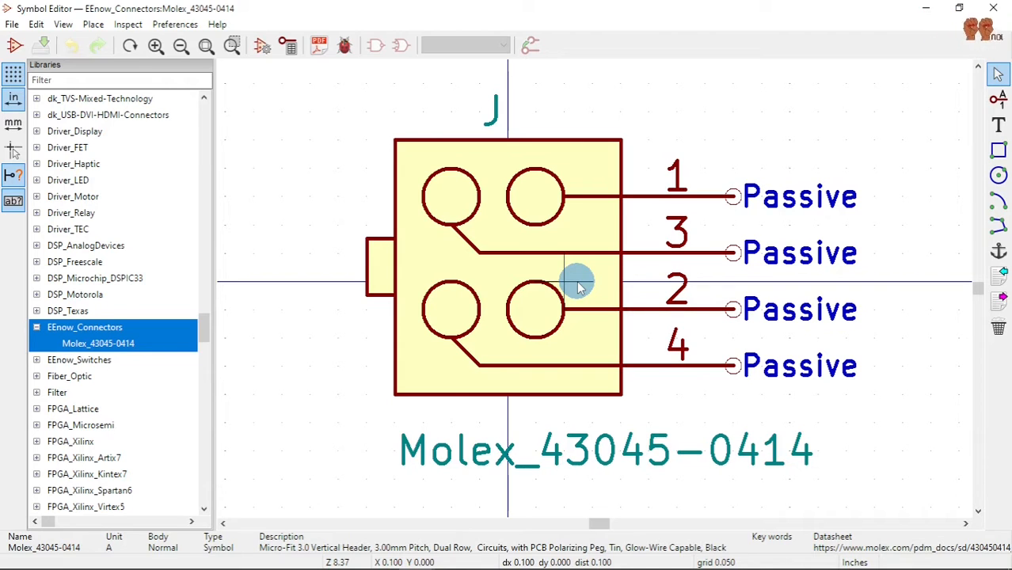
pyautogui.press('e')
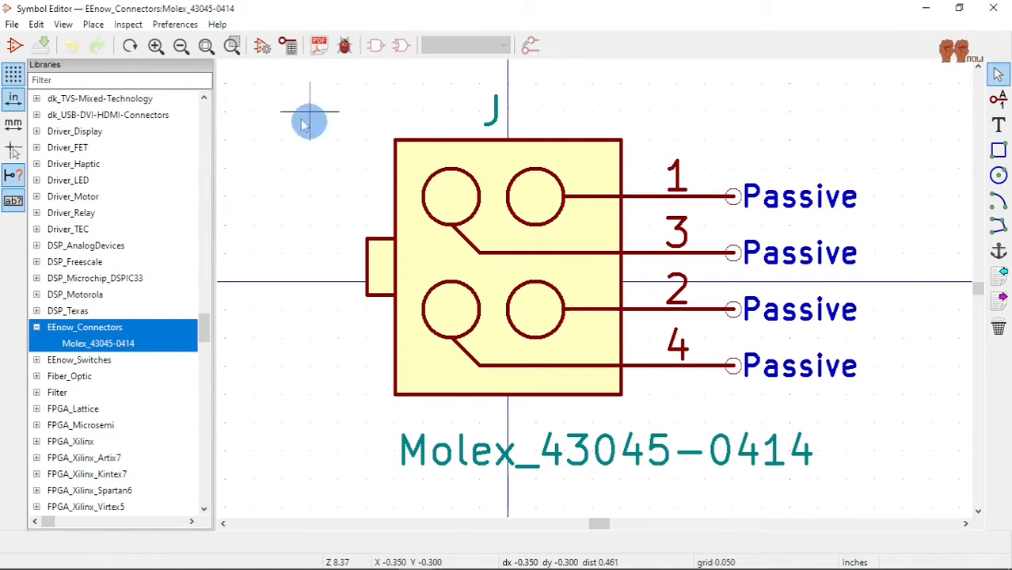
pyautogui.click(262, 47)
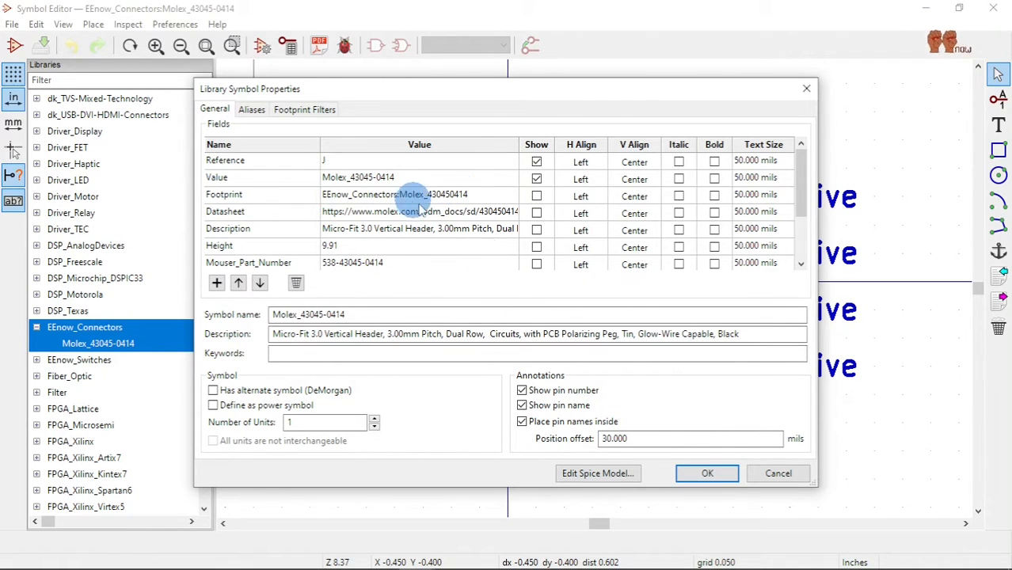
pyautogui.click(707, 474)
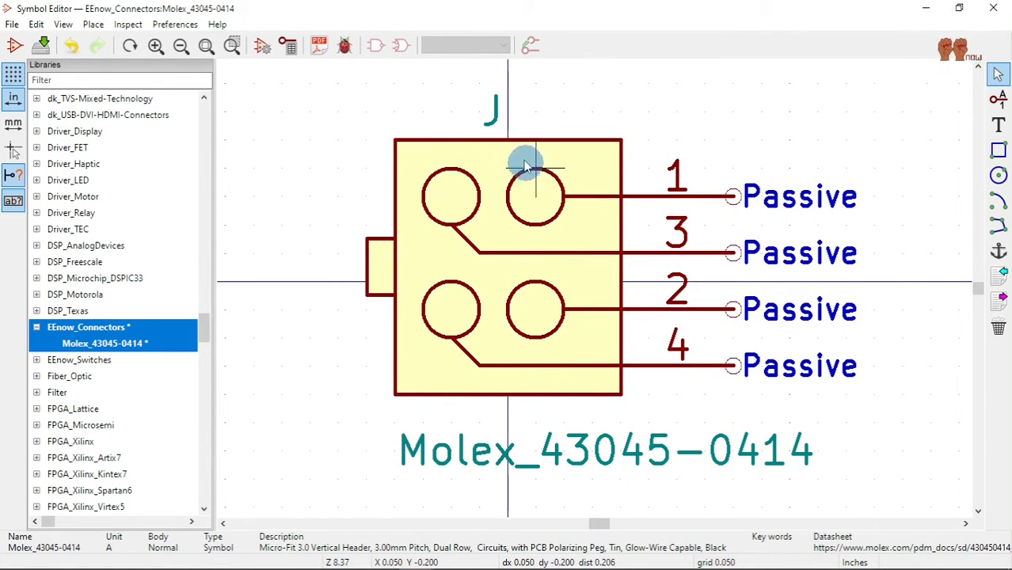
# Check the line width and fill style of the connector's main body rectangle without changing them.
pyautogui.scroll(-3, 640, 149)
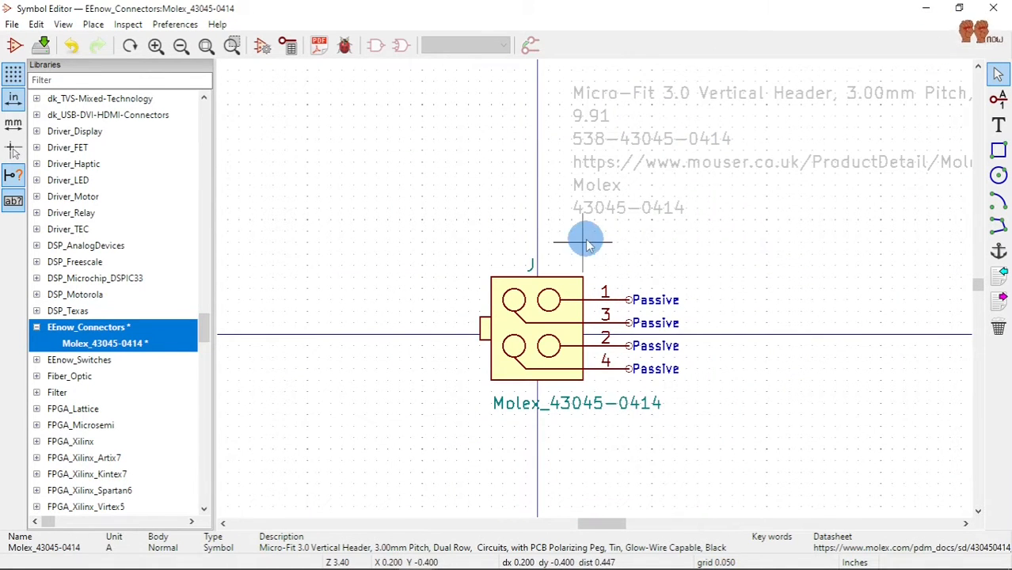
pyautogui.scroll(1, 572, 351)
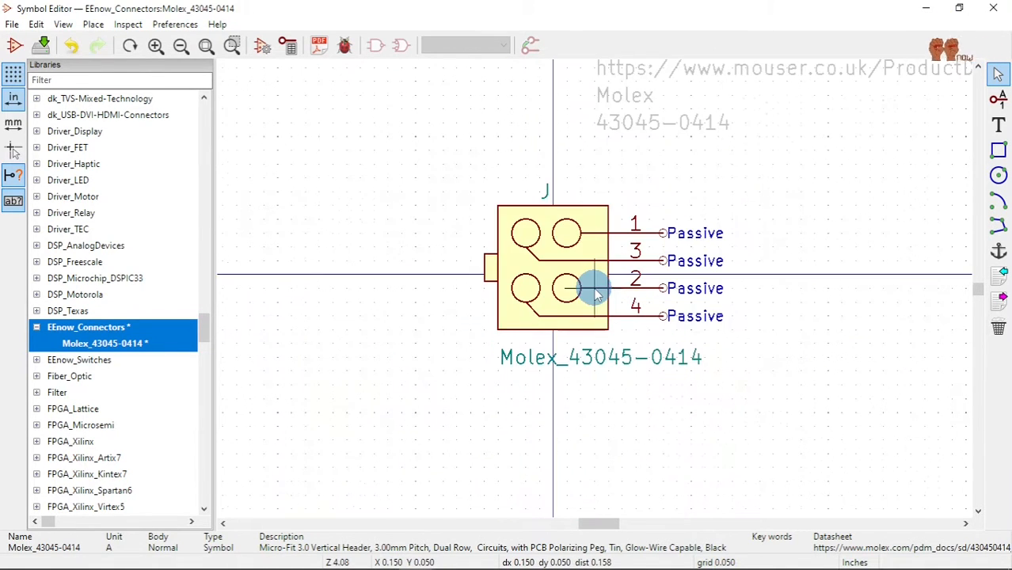
pyautogui.rightClick(595, 230)
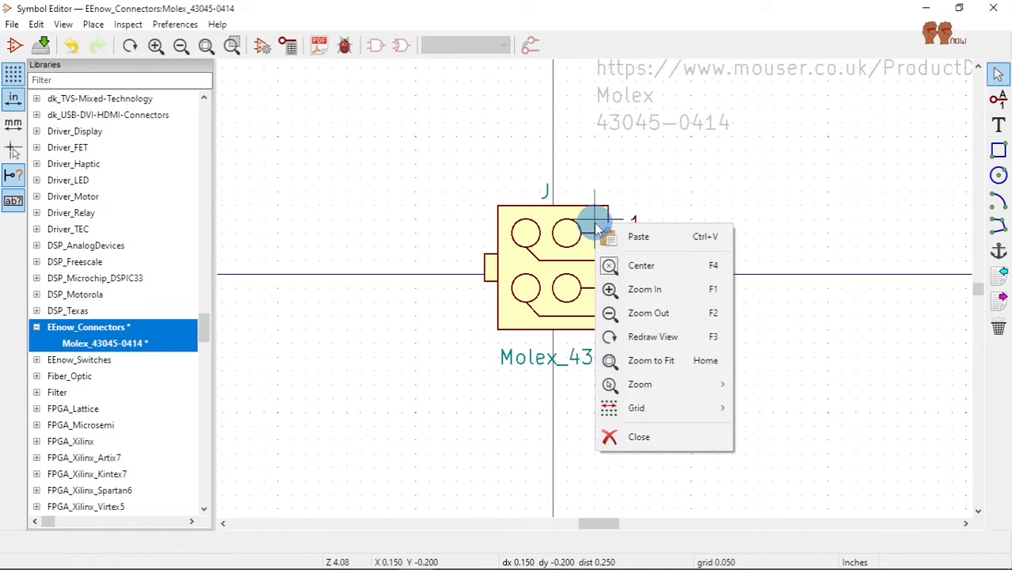
pyautogui.press('Escape')
pyautogui.click(604, 210)
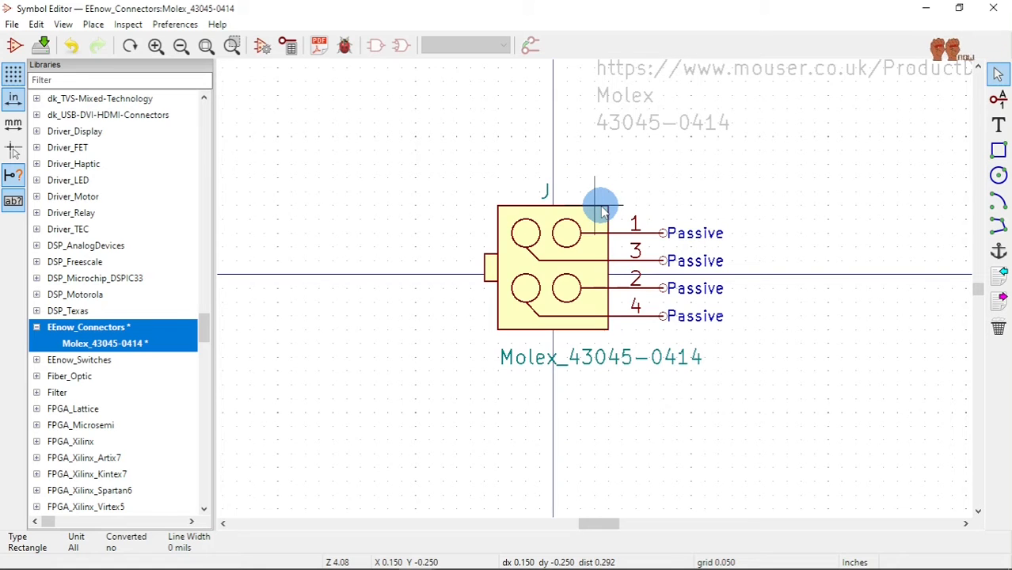
pyautogui.doubleClick(604, 210)
pyautogui.click(567, 376)
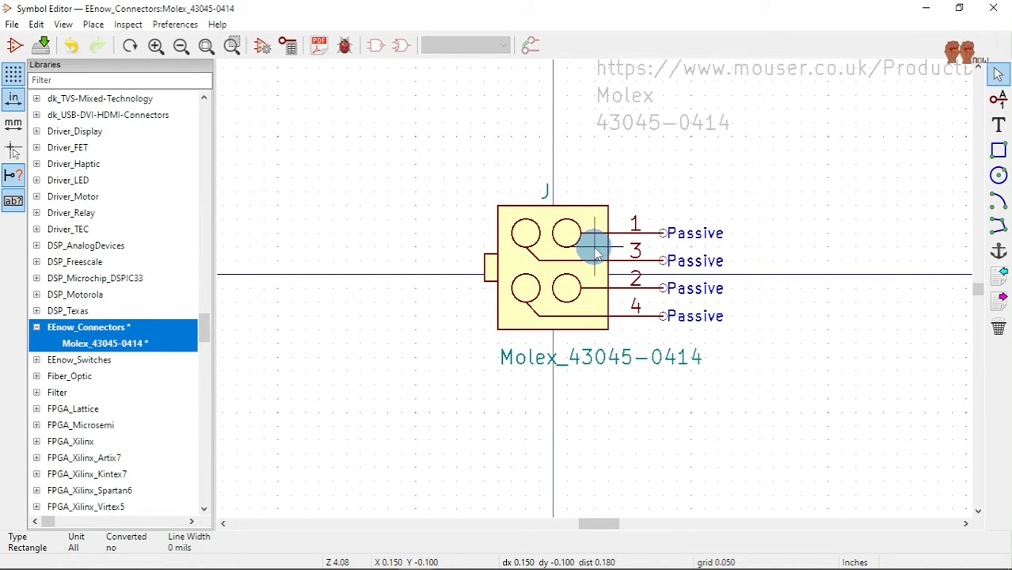
pyautogui.rightClick(549, 231)
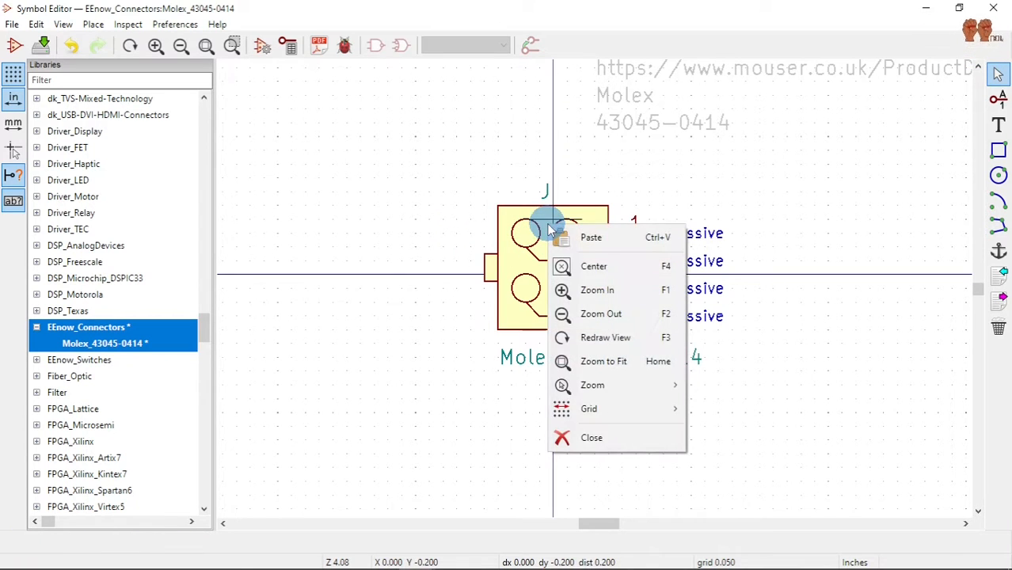
pyautogui.press('Escape')
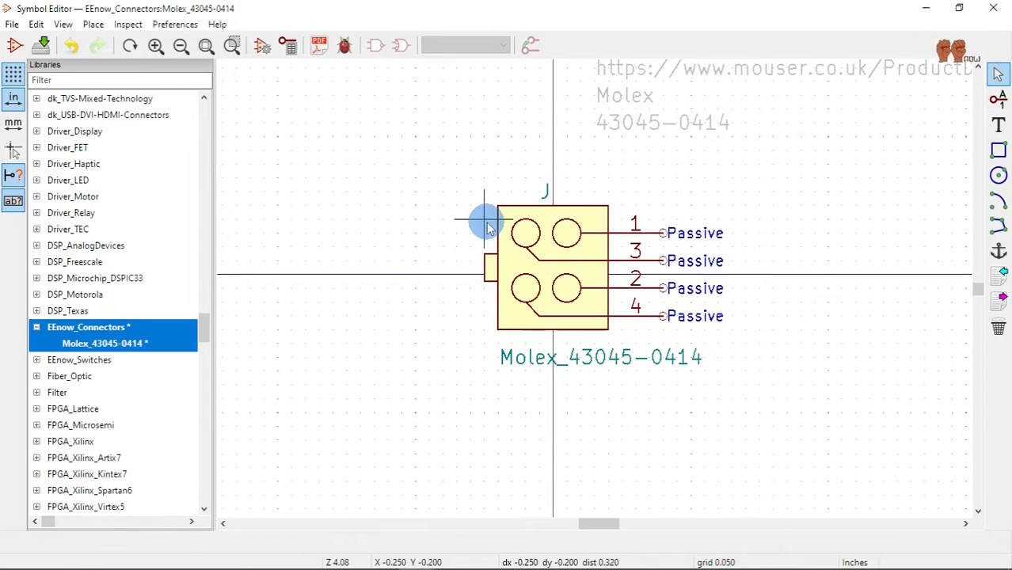
pyautogui.doubleClick(521, 215)
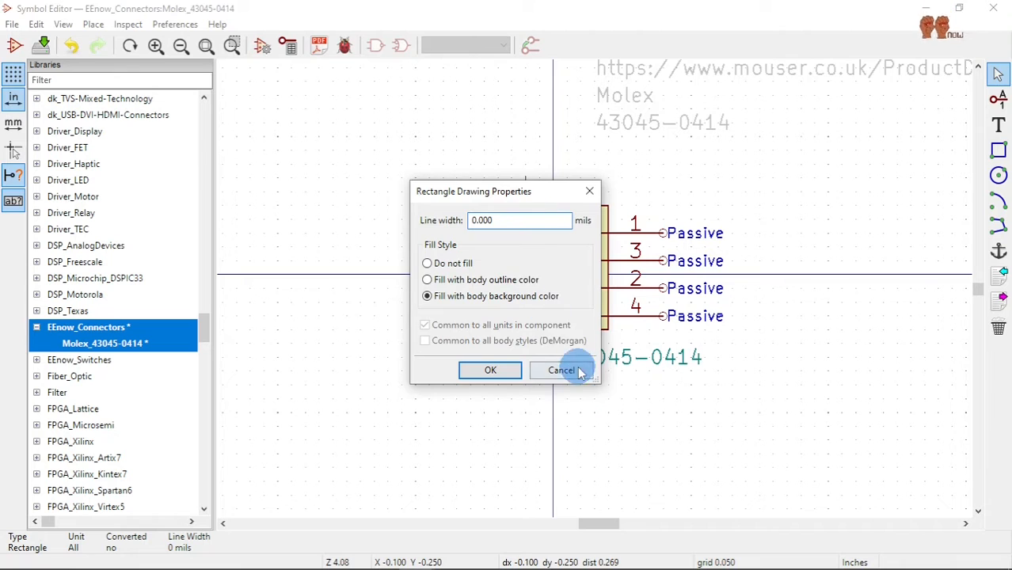
pyautogui.click(515, 368)
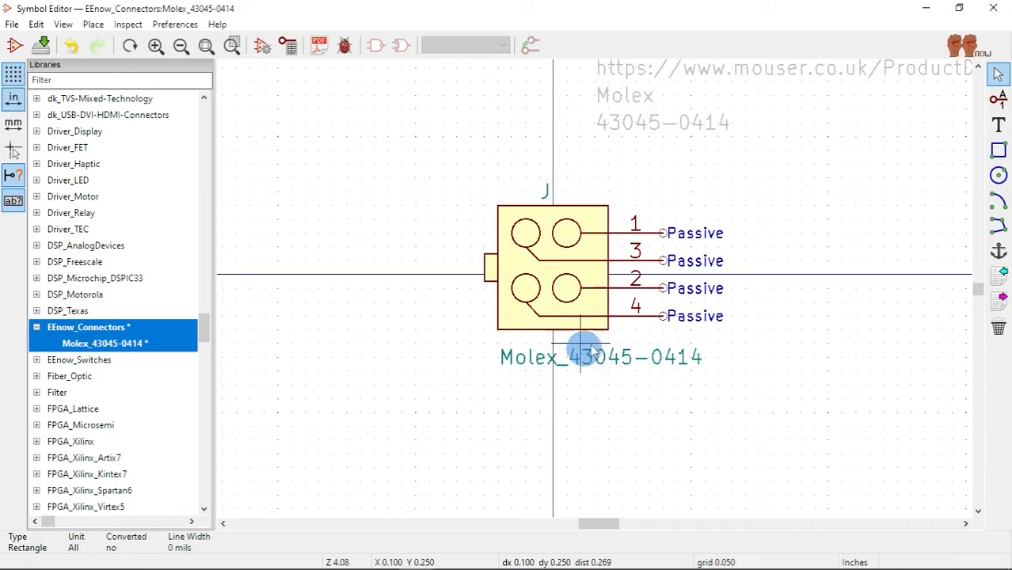
# Set the fill style of the connector's main body rectangle to Do not fill.
pyautogui.rightClick(504, 207)
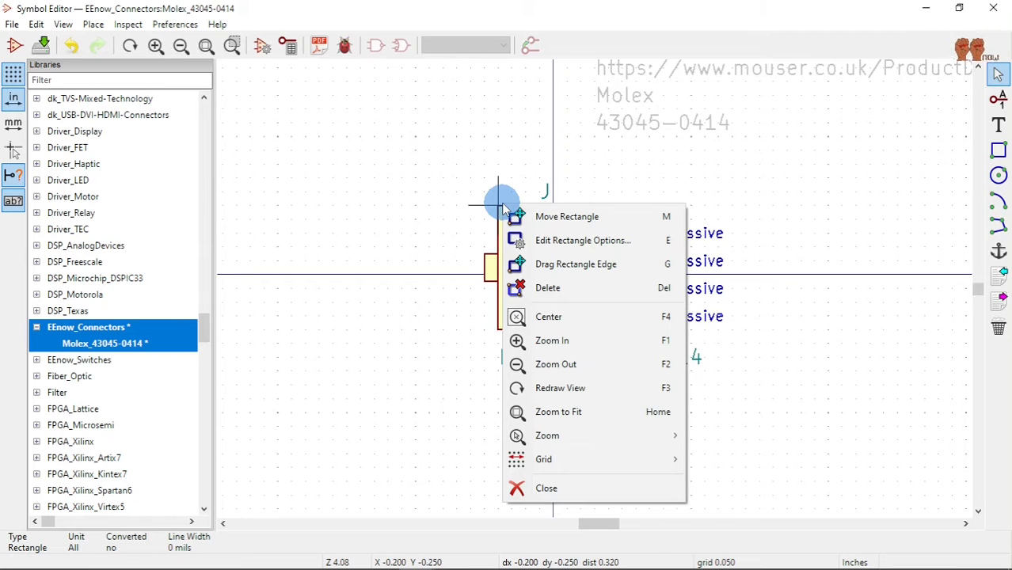
pyautogui.click(550, 244)
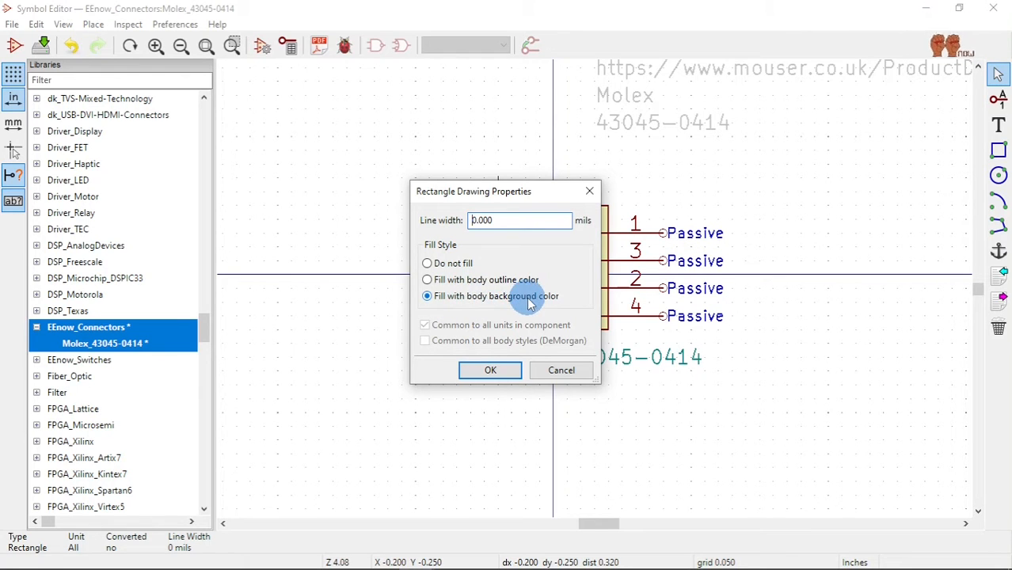
pyautogui.click(427, 263)
pyautogui.click(475, 369)
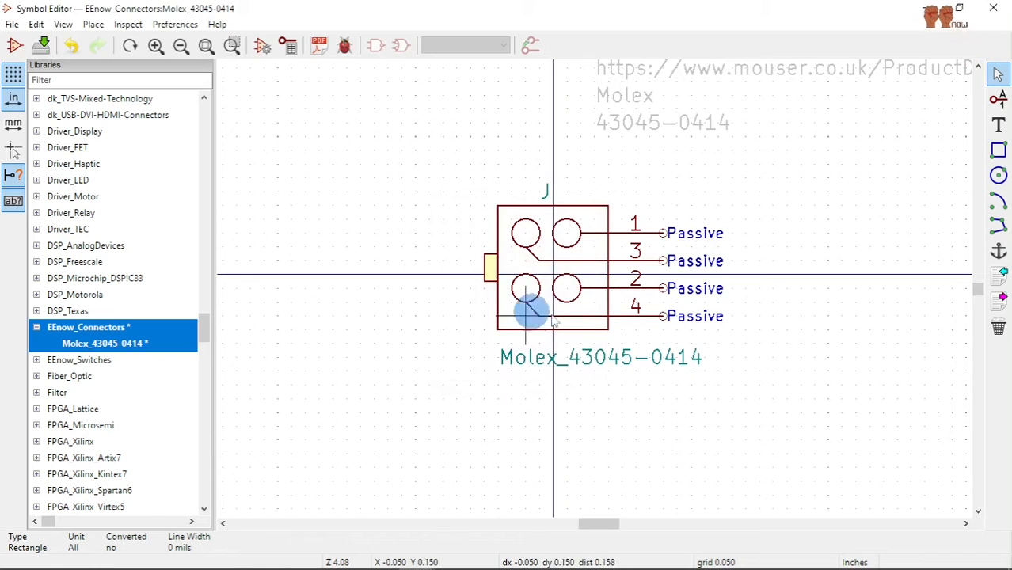
# Set the fill style of the connector's main body rectangle to Fill with body background color.
pyautogui.rightClick(522, 213)
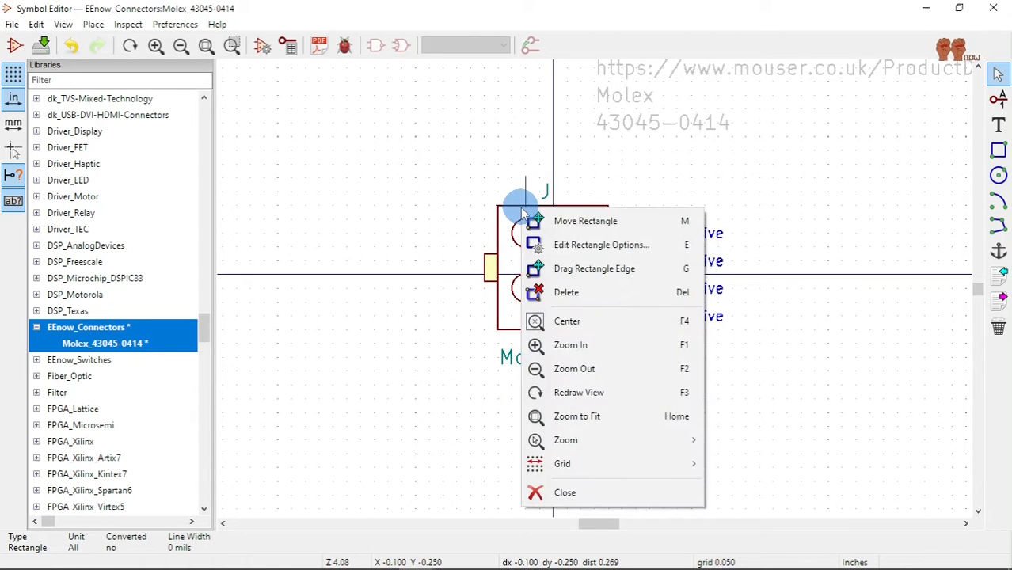
pyautogui.click(545, 246)
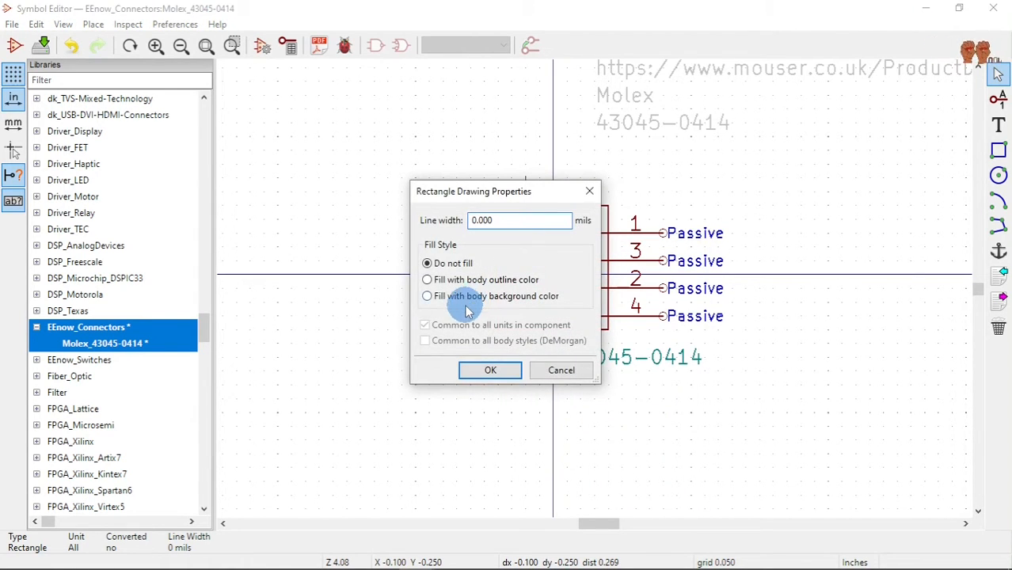
pyautogui.click(432, 298)
pyautogui.click(490, 372)
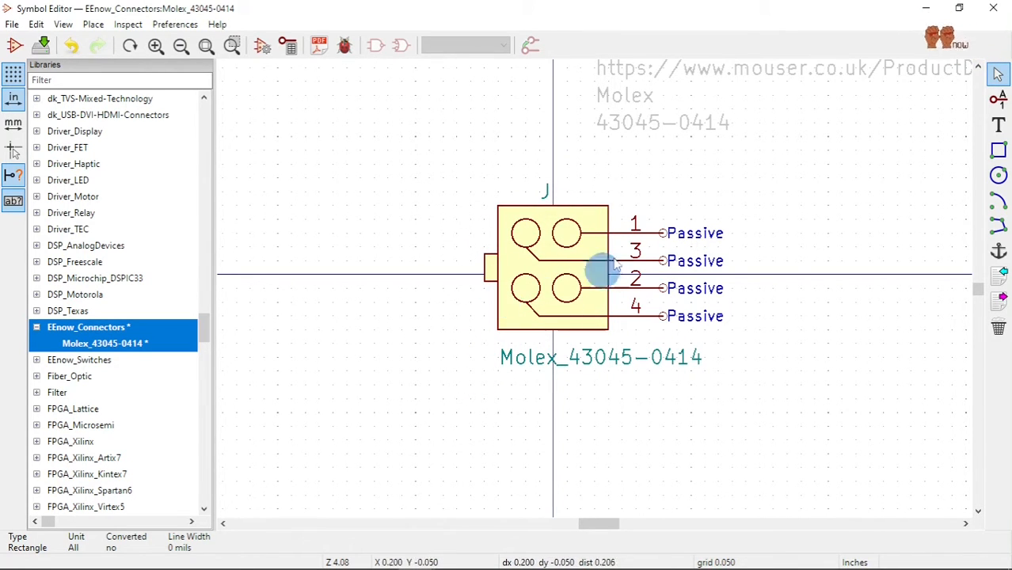
# Save the edited Molex_43045-0414 symbol, and close the symbol editor to return to the schematic.
pyautogui.click(45, 46)
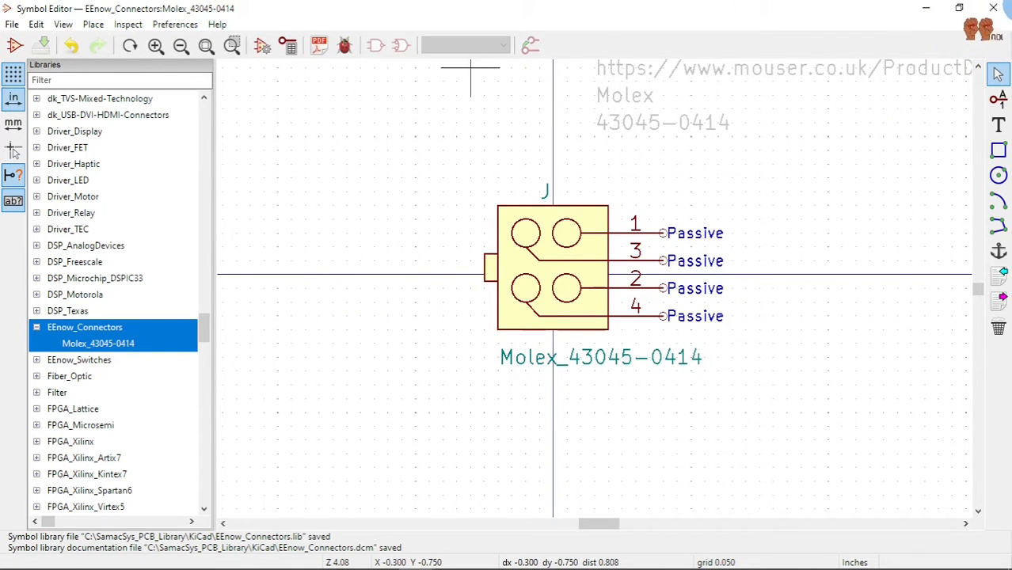
pyautogui.click(996, 10)
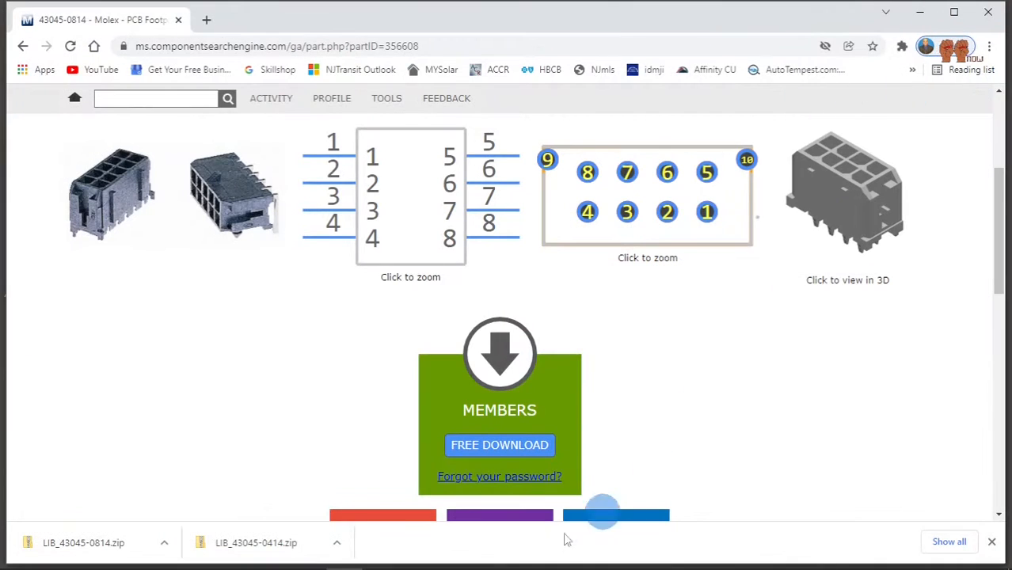
pyautogui.moveTo(417, 556)
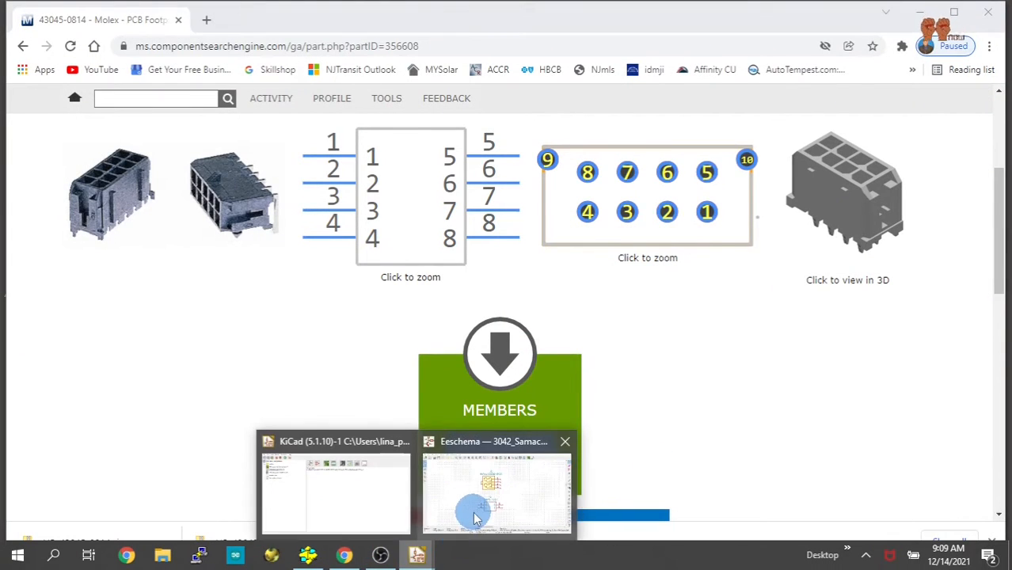
pyautogui.click(470, 512)
pyautogui.click(654, 260)
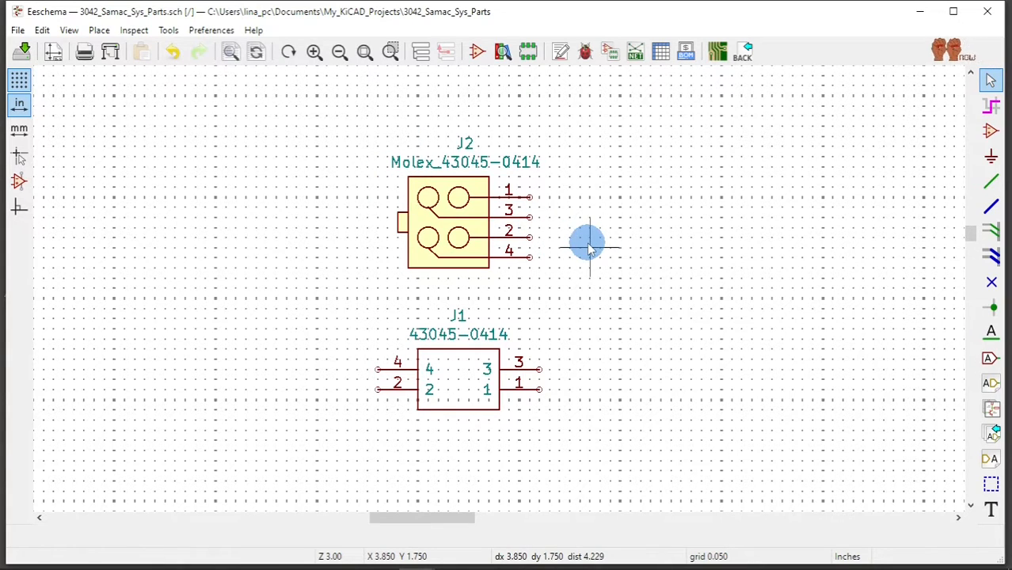
# Annotate the entire schematic, keeping existing annotations and sorting components by X position.
pyautogui.click(563, 63)
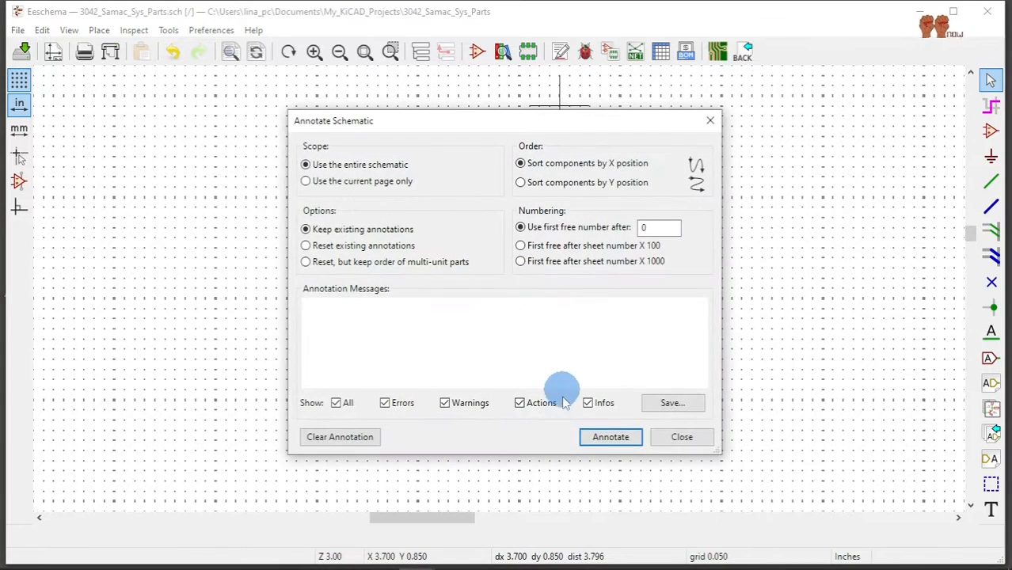
pyautogui.click(602, 436)
pyautogui.click(681, 437)
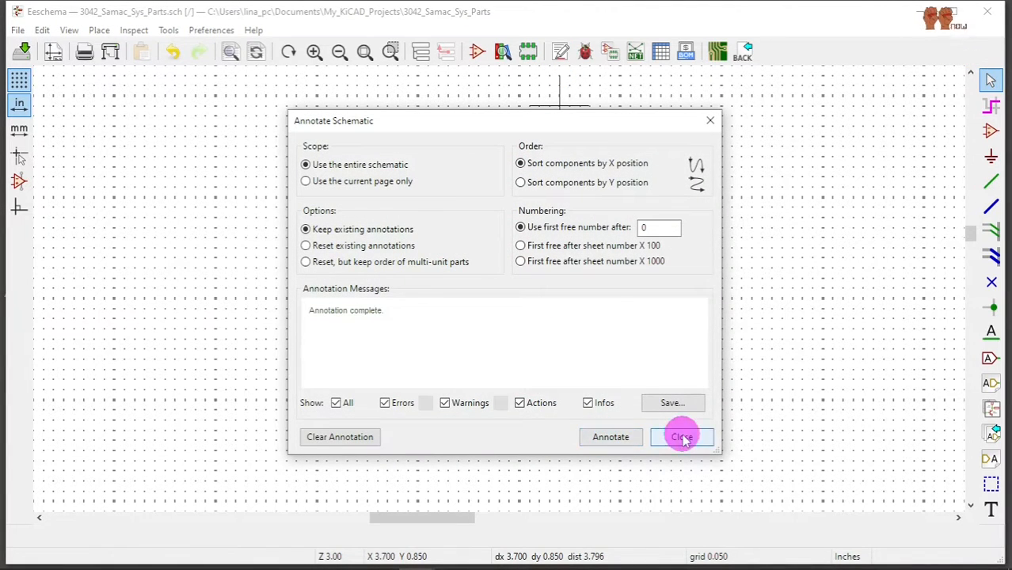
# Generate the schematic's netlist in the default Pcbnew format and save it in the project folder.
pyautogui.click(636, 51)
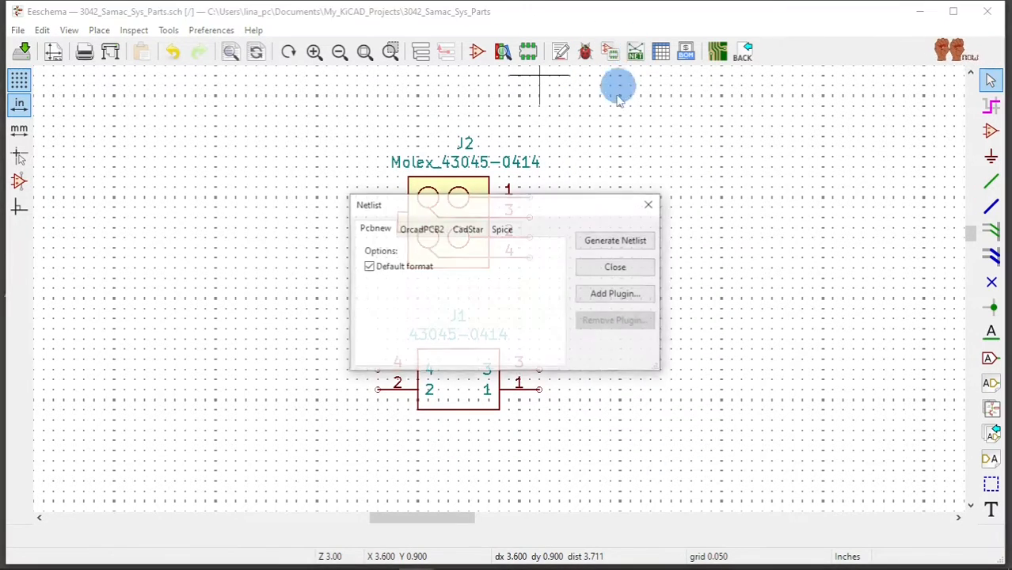
pyautogui.click(604, 242)
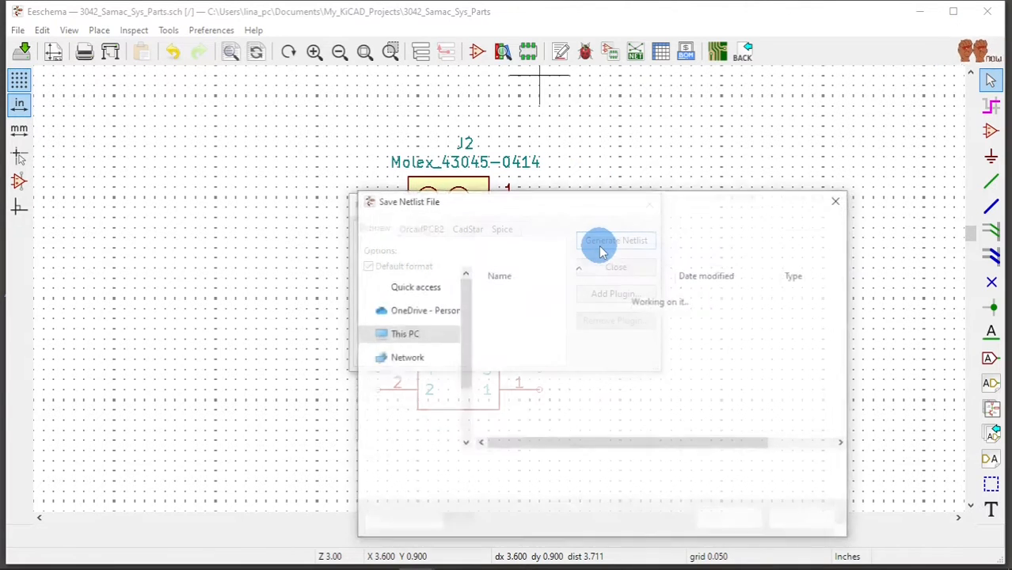
pyautogui.click(719, 520)
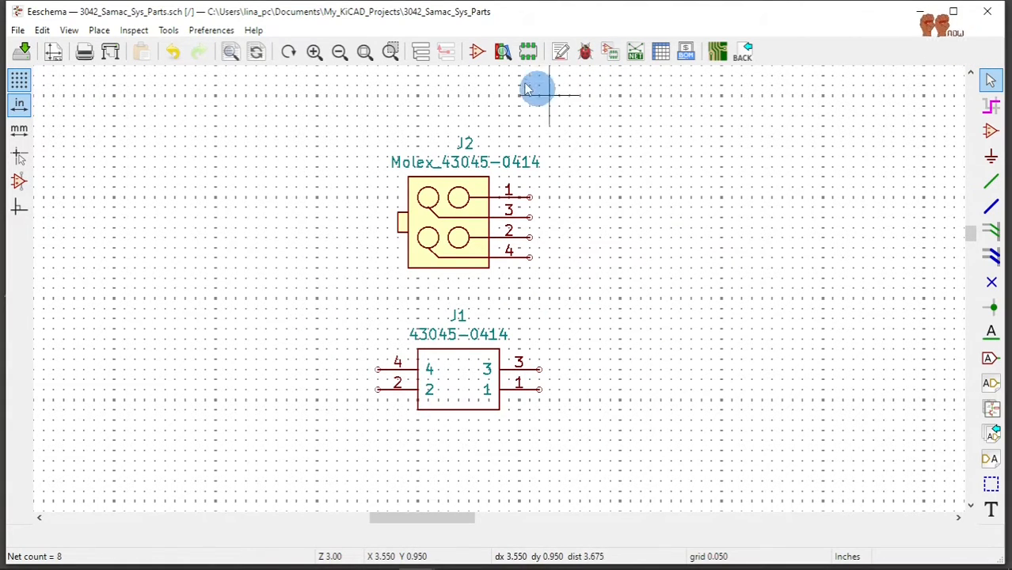
# Open the PCB layout and update the board from the netlist 3042_Samac_Sys_Parts.net, keeping existing symbol to footprint associations.
pyautogui.click(716, 52)
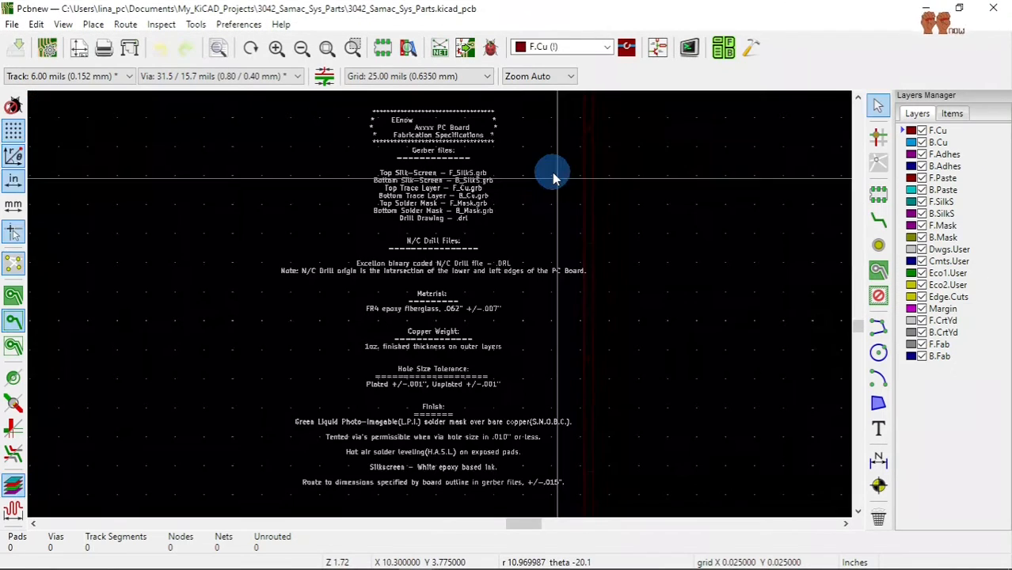
pyautogui.click(441, 48)
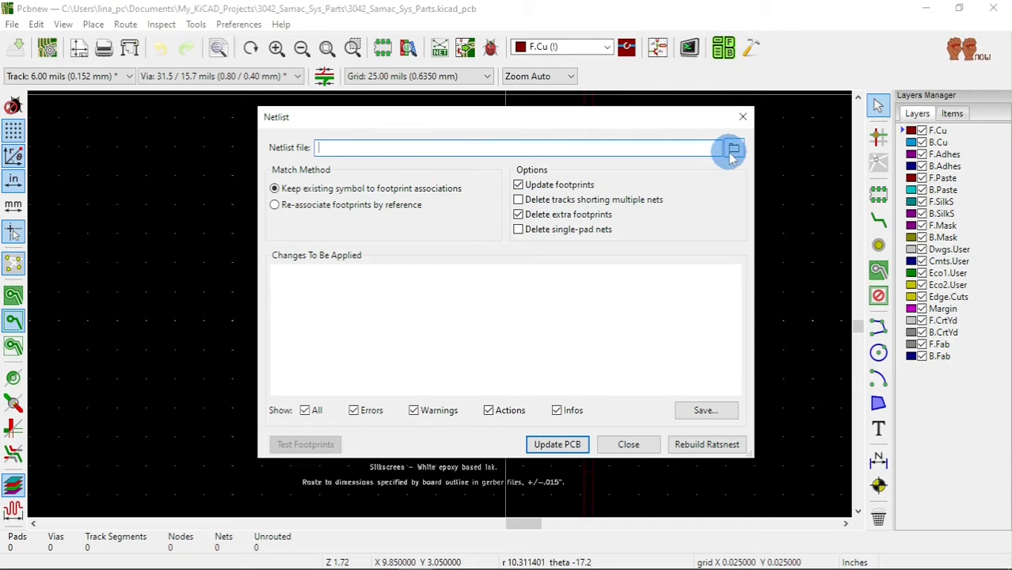
pyautogui.click(734, 151)
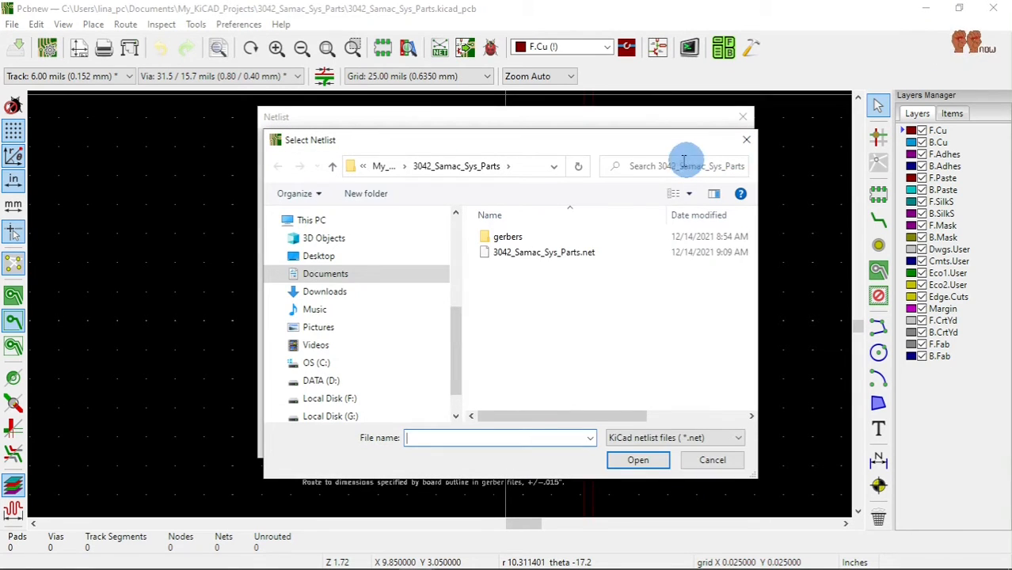
pyautogui.click(572, 254)
pyautogui.click(639, 460)
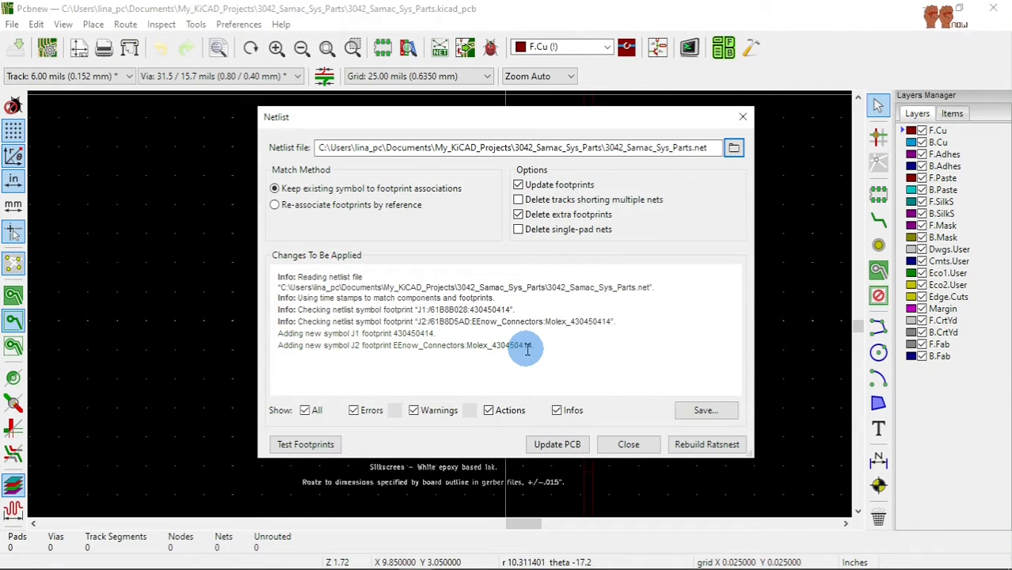
pyautogui.click(556, 444)
pyautogui.click(578, 294)
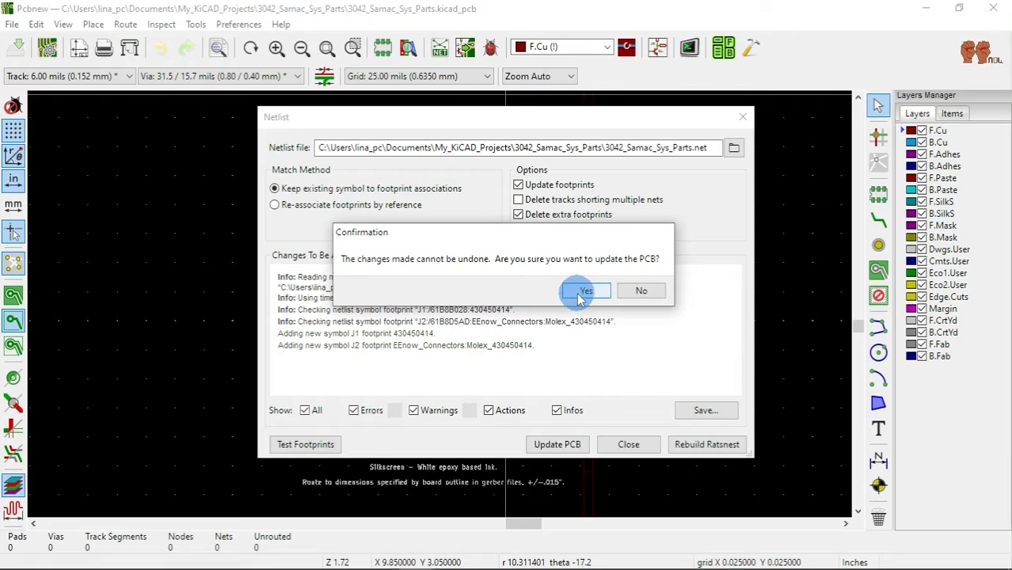
pyautogui.click(627, 445)
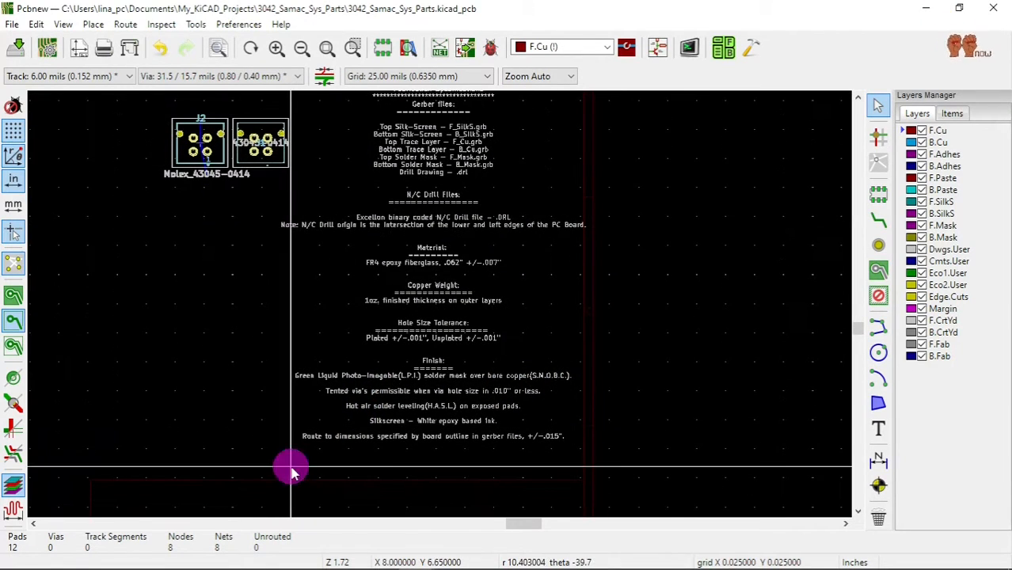
# Place the imported connector footprints beside the fabrication notes and move J1 directly below J2.
pyautogui.scroll(5, 276, 287)
pyautogui.scroll(1, 454, 323)
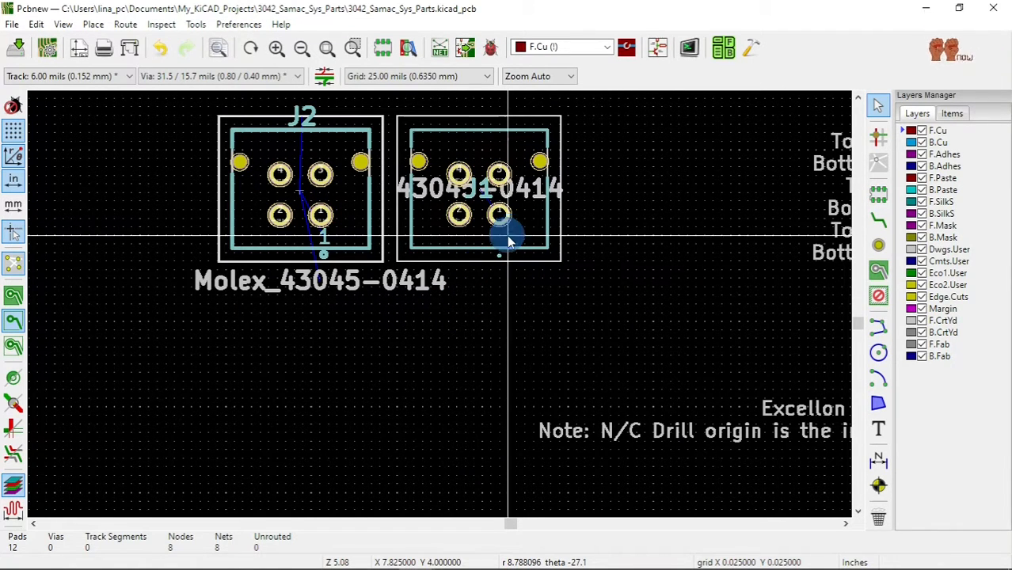
pyautogui.moveTo(508, 230)
pyautogui.mouseDown(button='middle')
pyautogui.moveTo(418, 402)
pyautogui.moveTo(498, 226)
pyautogui.mouseUp(button='middle')
pyautogui.click(497, 298)
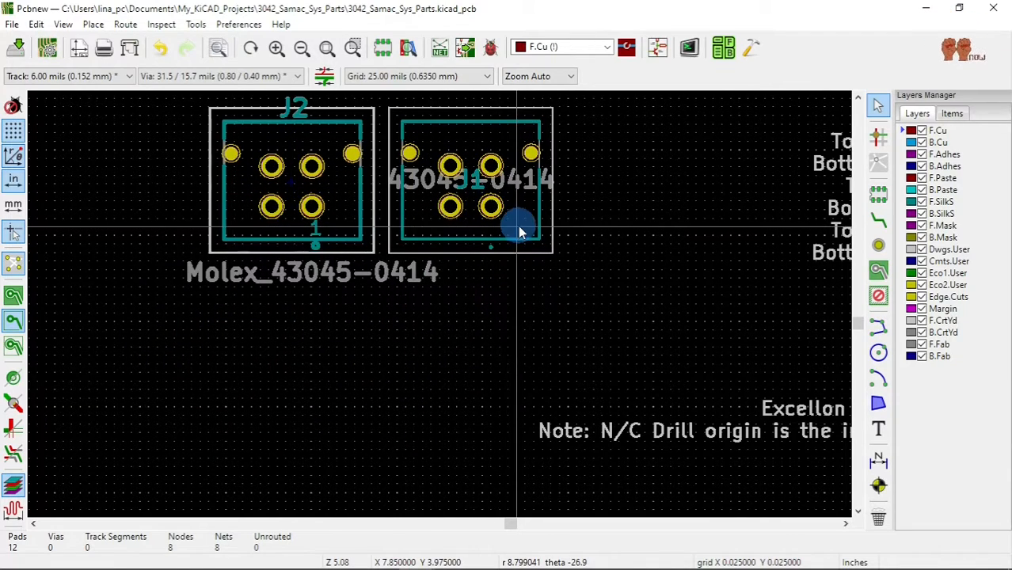
pyautogui.click(518, 226)
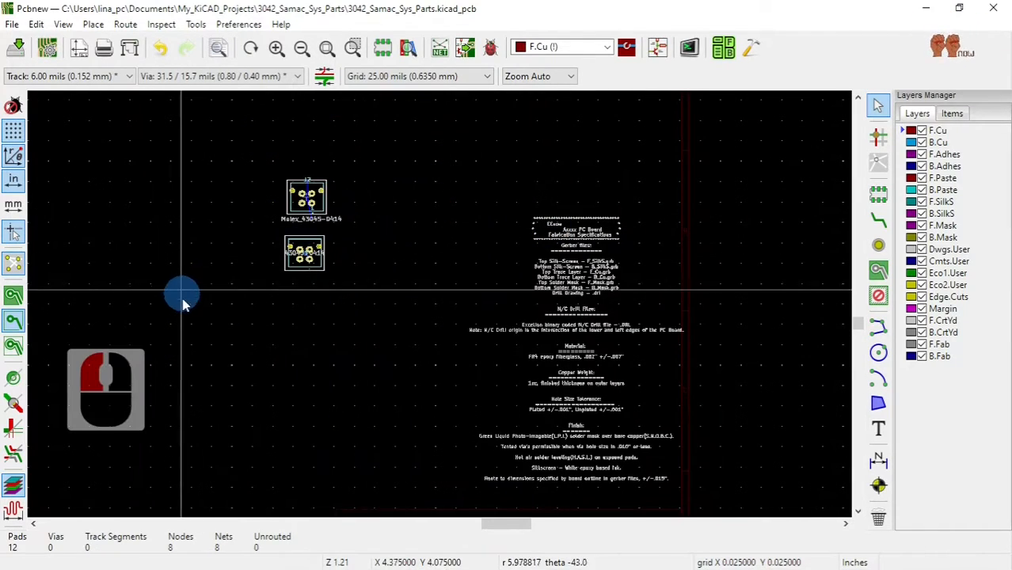
pyautogui.click(201, 301)
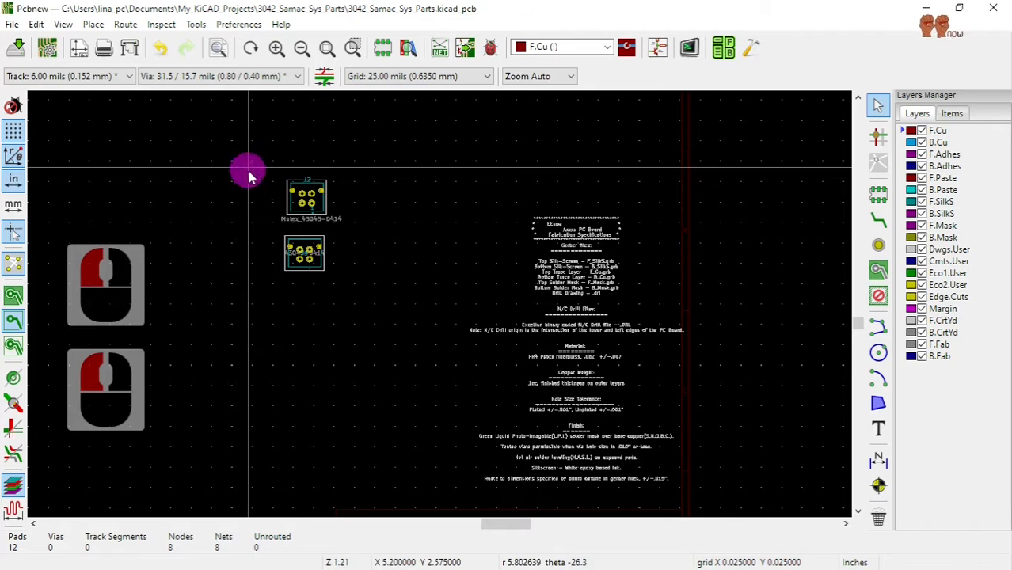
# Move both connector footprints together farther left and slightly down, away from the fabrication notes.
pyautogui.moveTo(243, 169); pyautogui.dragTo(402, 335)
pyautogui.press('m')
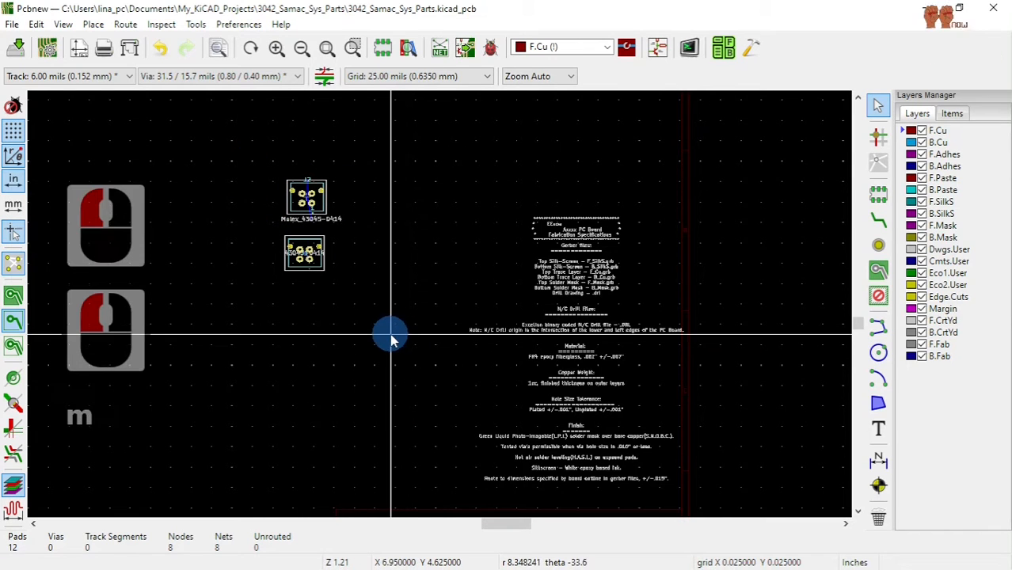
pyautogui.click(341, 381)
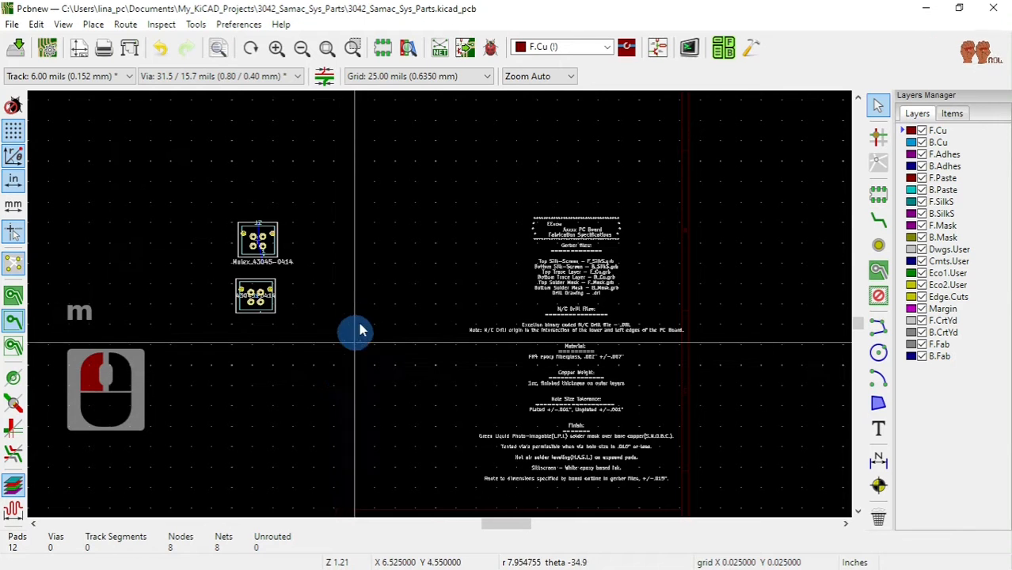
pyautogui.click(334, 308)
# Select J2 in the schematic to cross-probe its footprint in the PCB layout, and compare it with J1's footprint.
pyautogui.scroll(5, 245, 269)
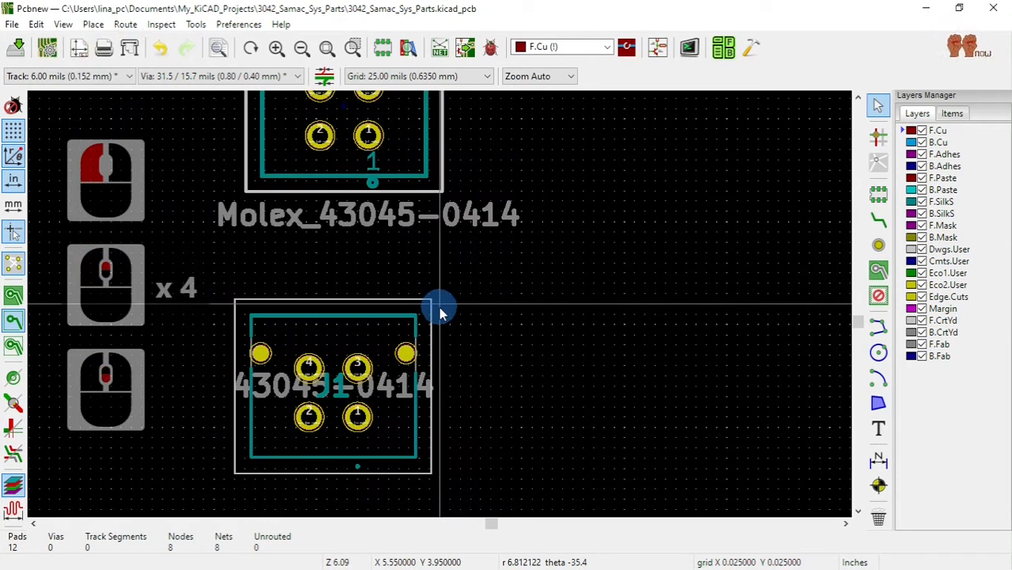
pyautogui.scroll(-1, 419, 344)
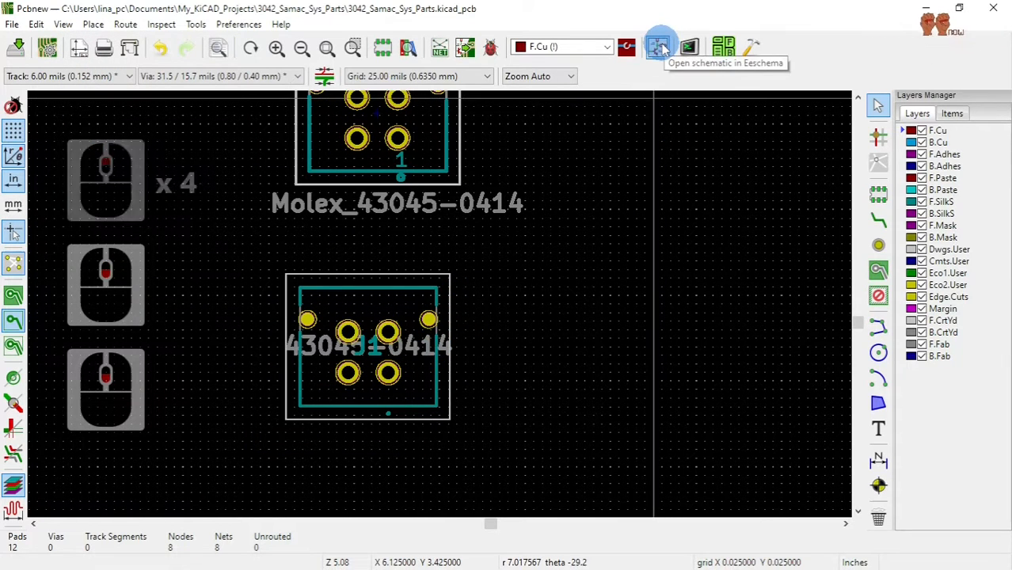
pyautogui.scroll(-1, 579, 149)
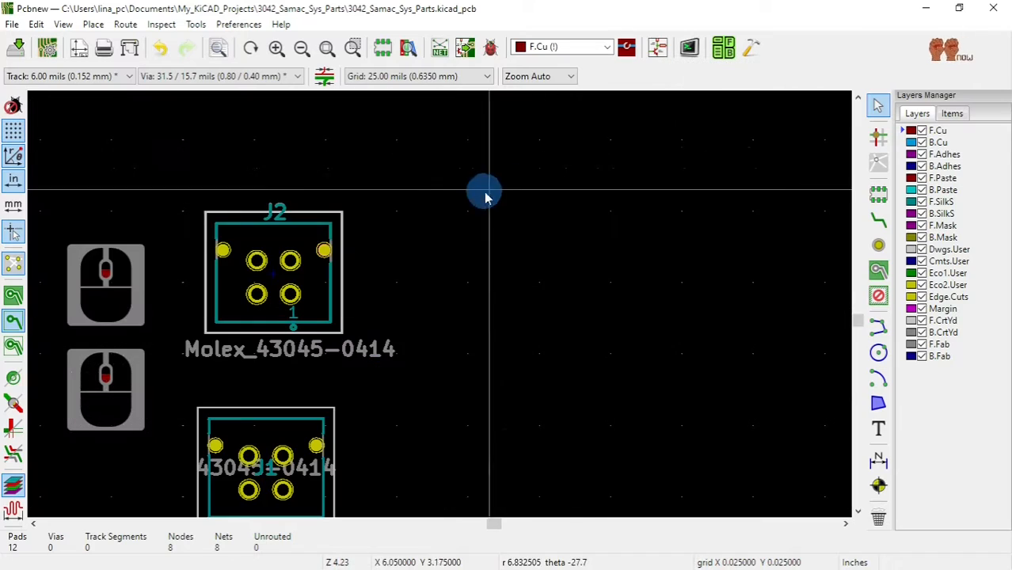
pyautogui.click(657, 50)
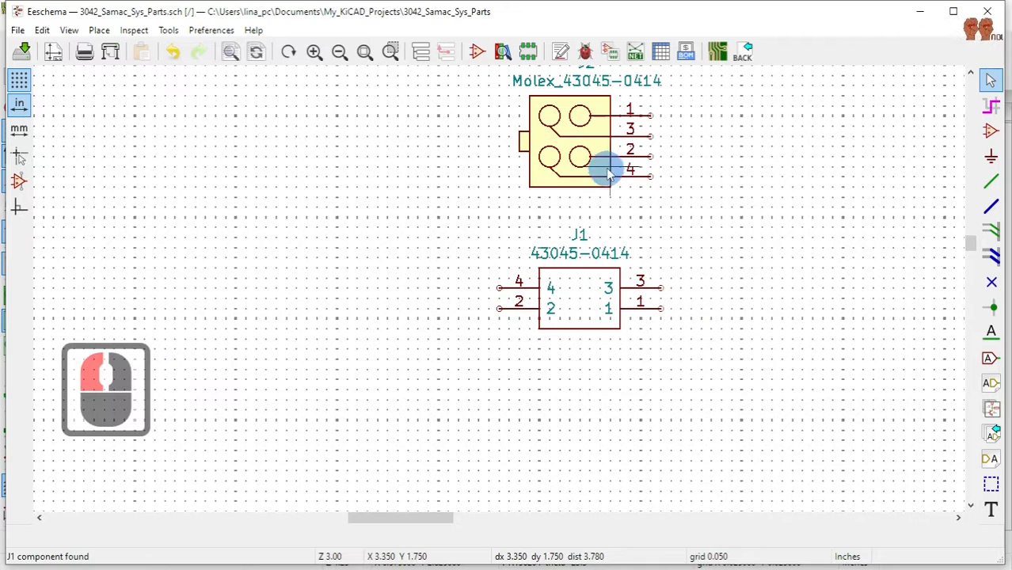
pyautogui.scroll(1, 606, 163)
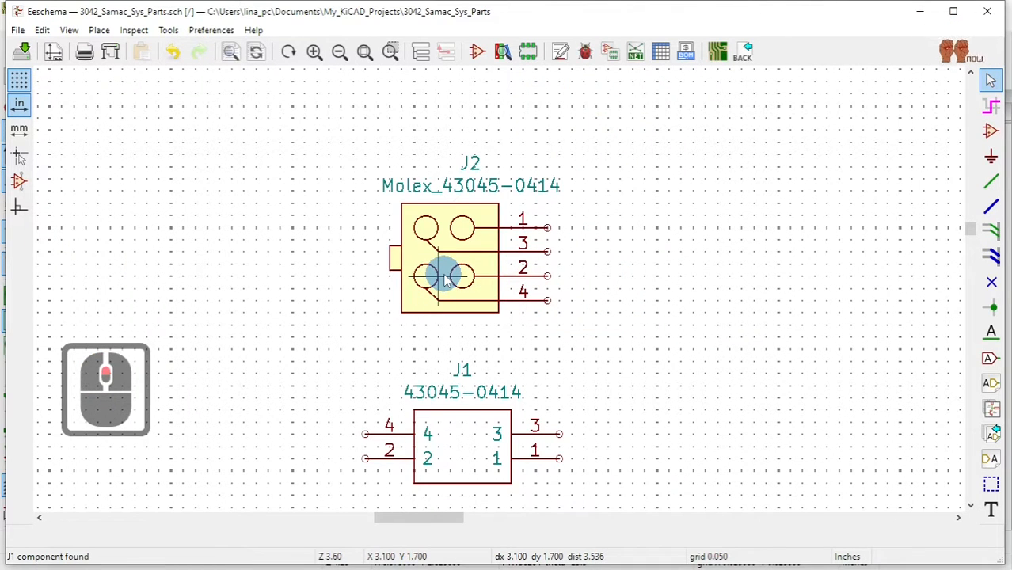
pyautogui.click(446, 279)
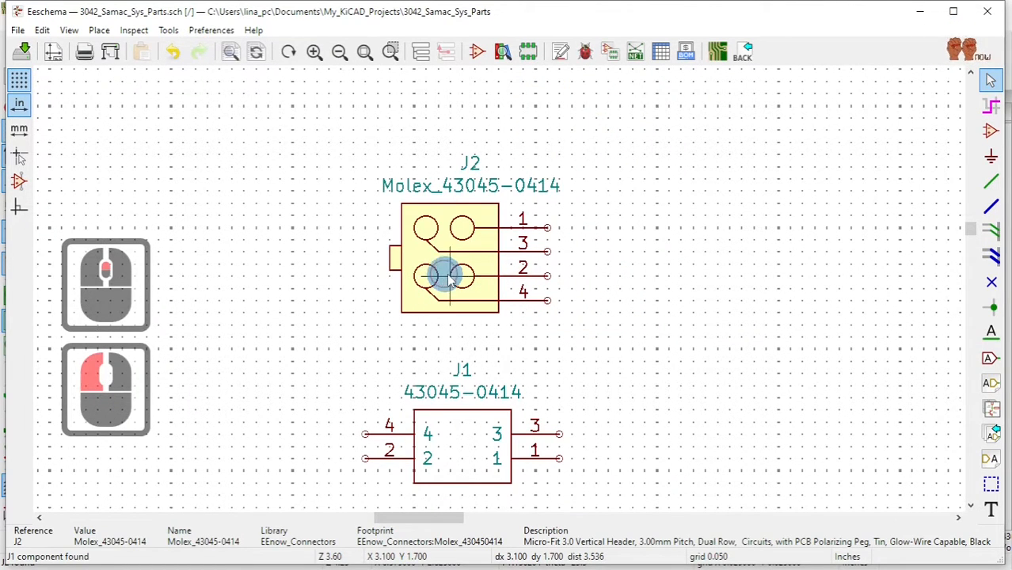
pyautogui.click(713, 53)
pyautogui.scroll(-1, 554, 238)
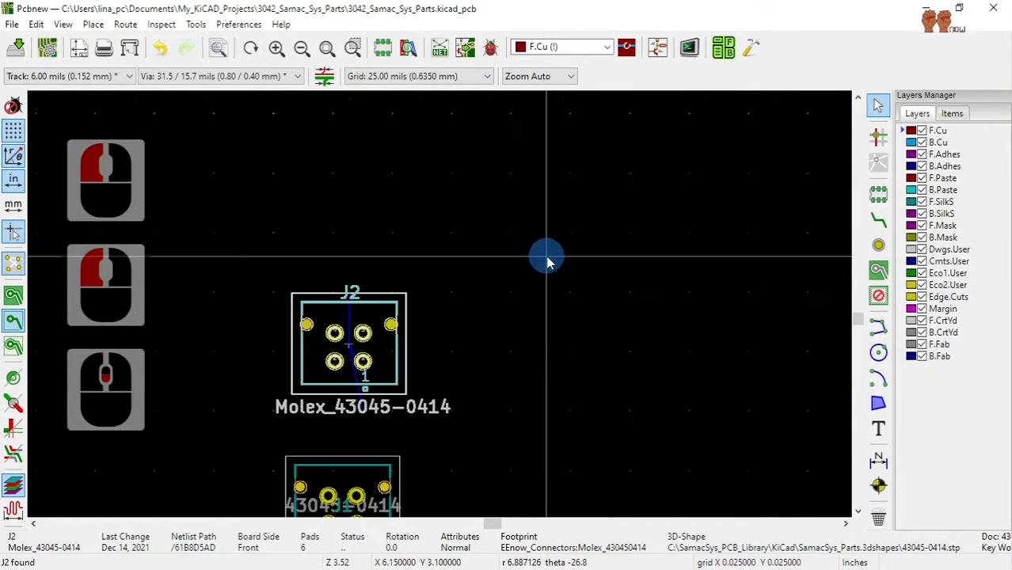
pyautogui.click(430, 332)
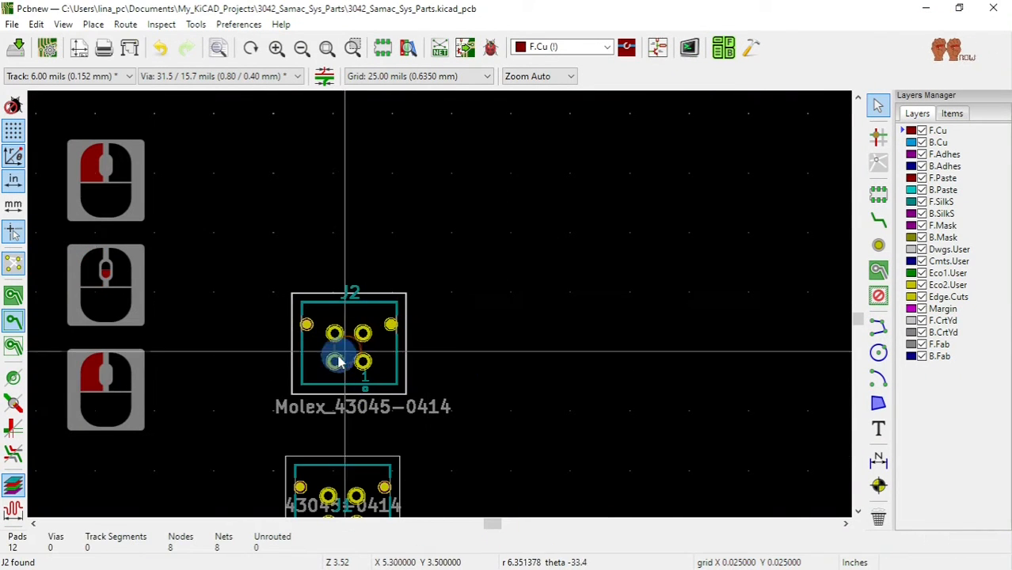
pyautogui.scroll(-2, 342, 354)
pyautogui.scroll(3, 441, 309)
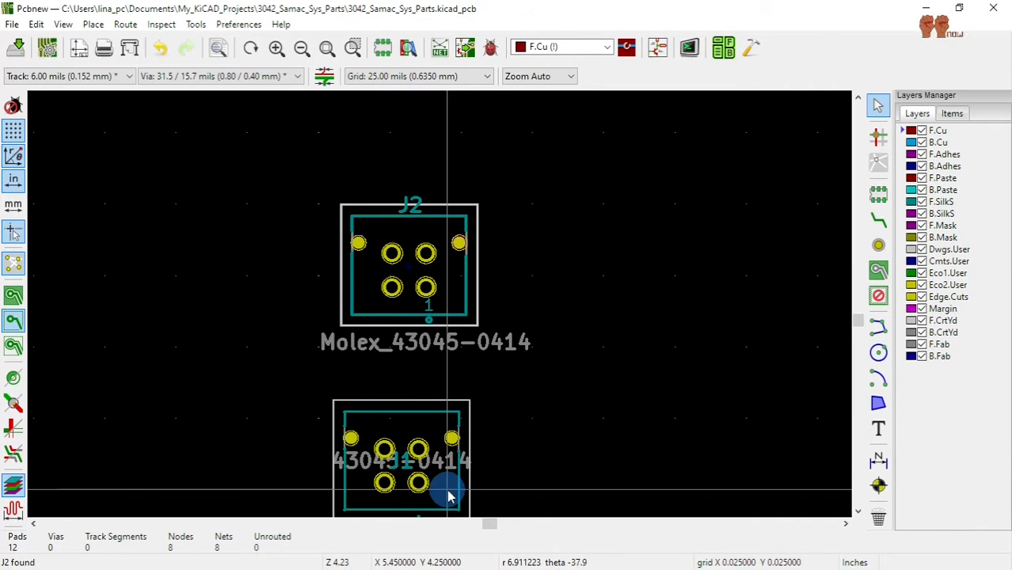
# Open the footprint properties of connector J2 on the board.
pyautogui.click(432, 273)
pyautogui.rightClick(432, 273)
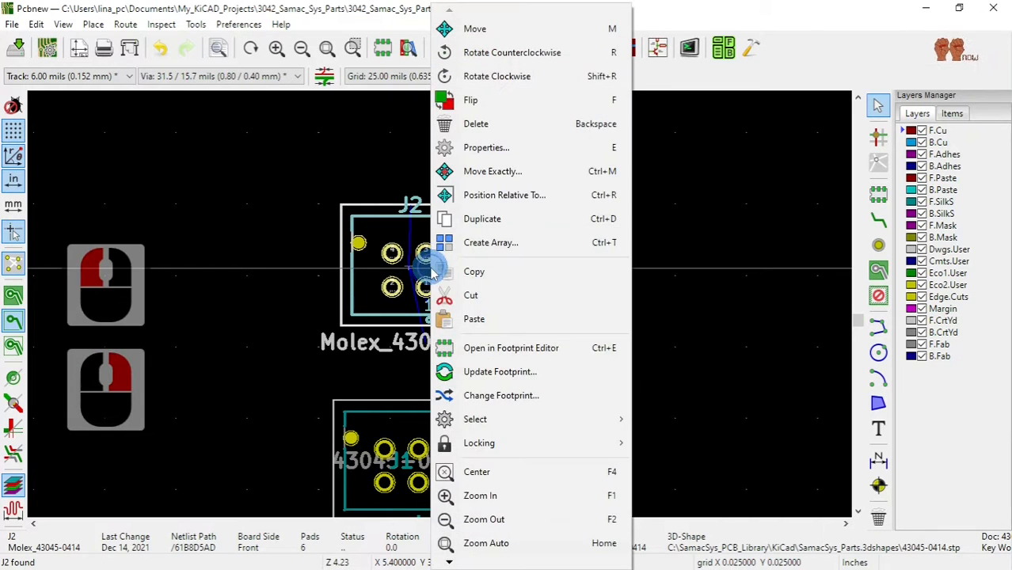
pyautogui.click(552, 158)
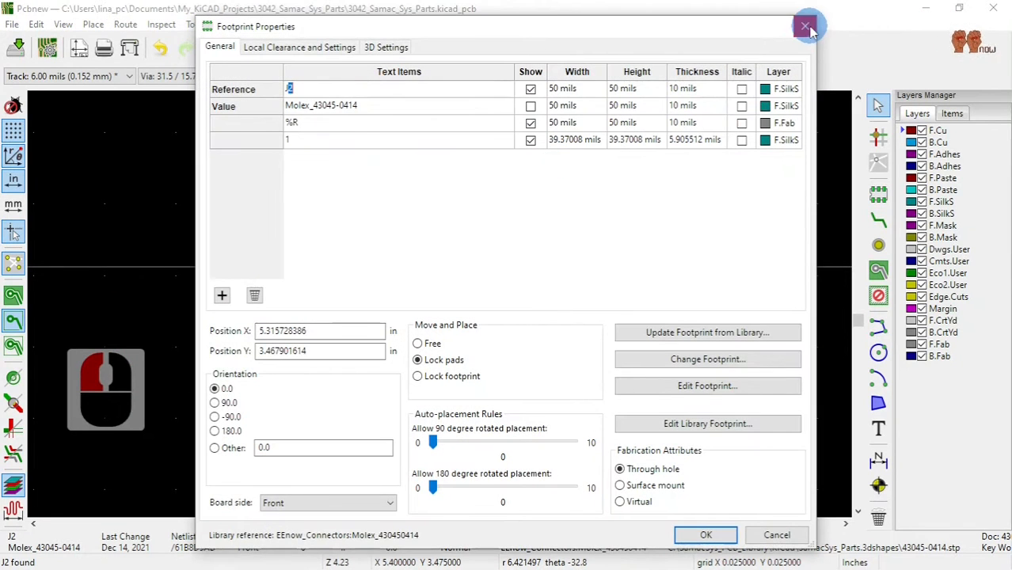
# Open the library footprint of connector J2 for editing through its footprint properties.
pyautogui.click(807, 24)
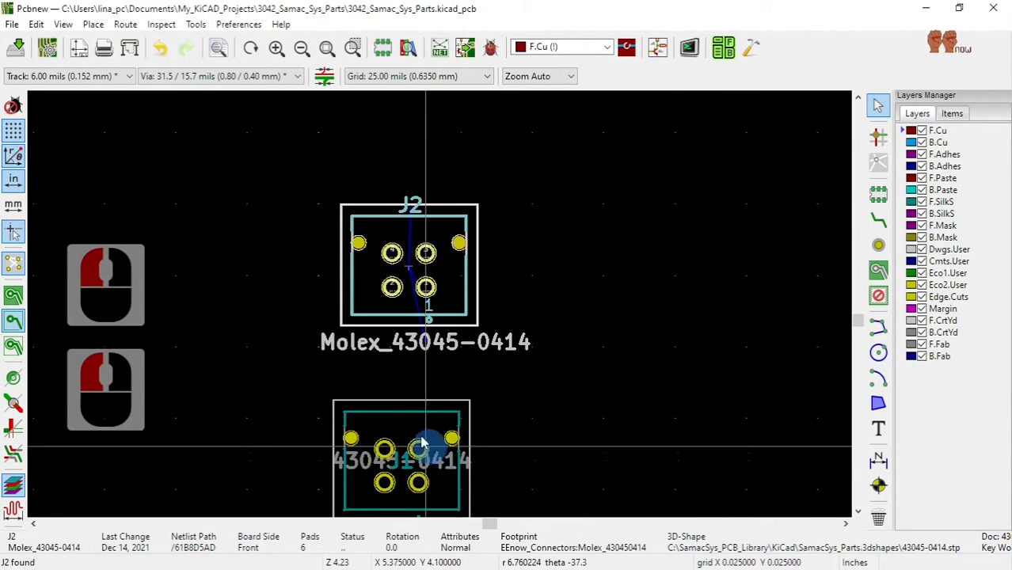
pyautogui.rightClick(443, 485)
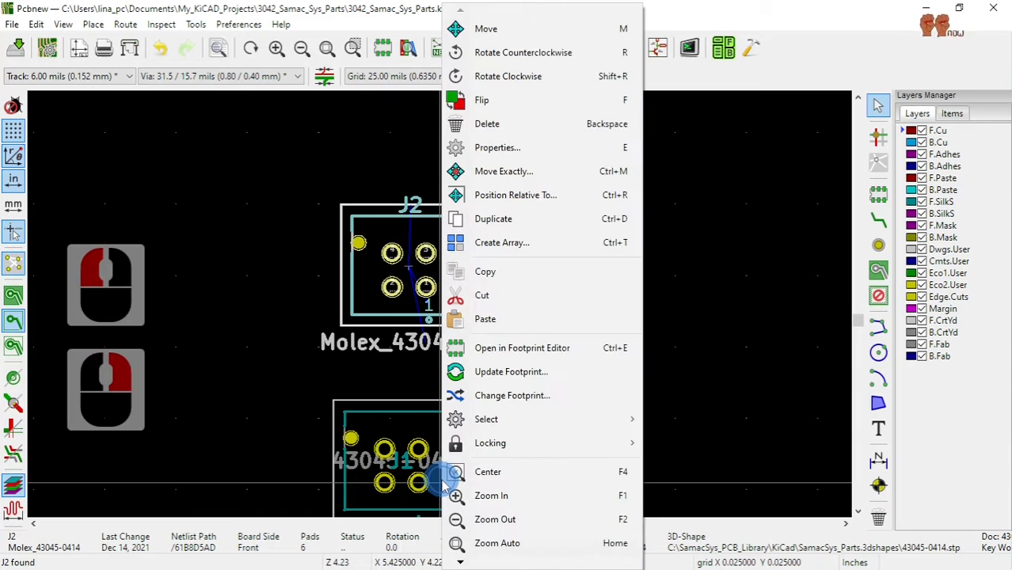
pyautogui.click(565, 151)
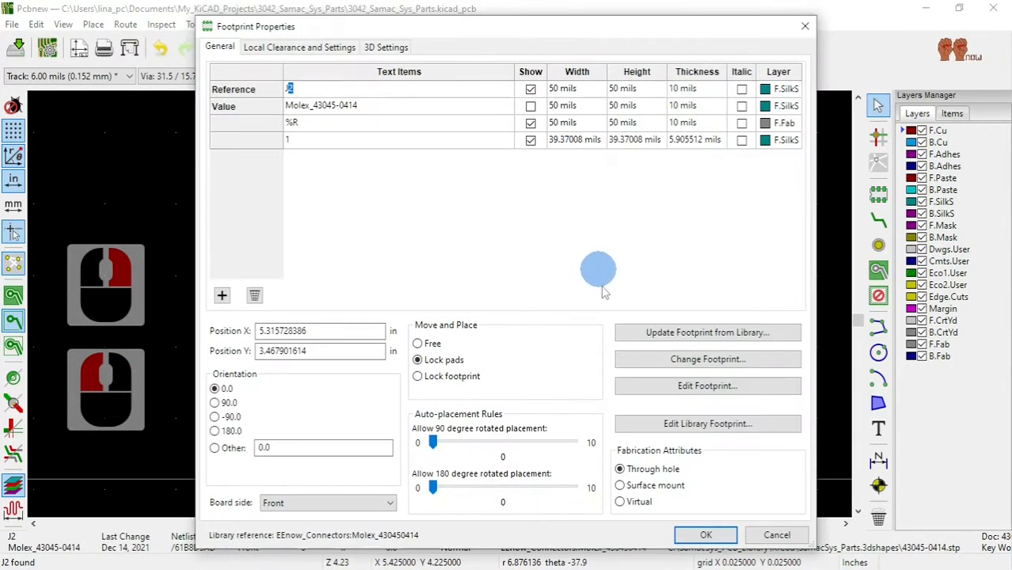
pyautogui.click(702, 428)
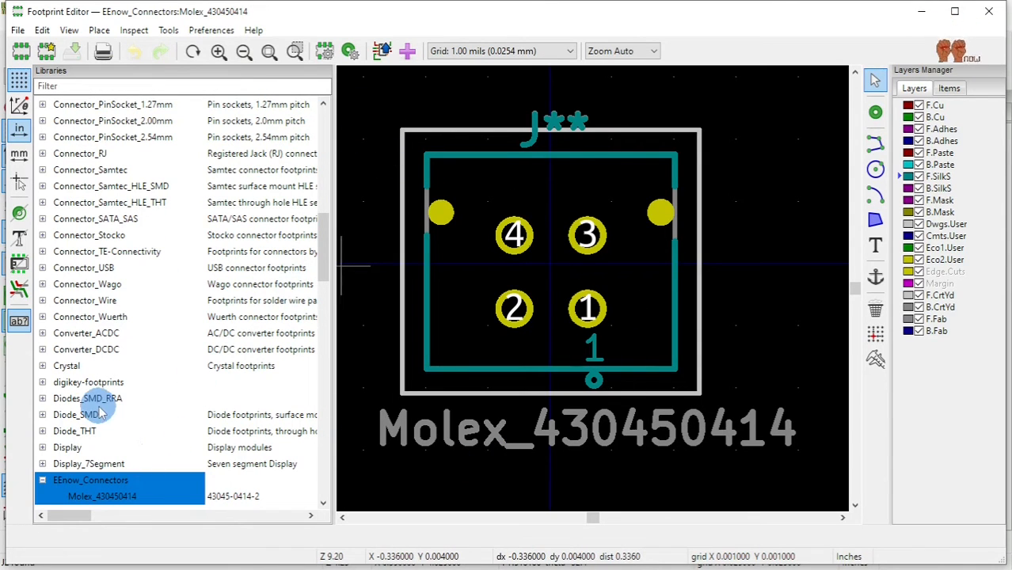
# Start a new footprint library and choose the SamacSys_PCB_Library\KiCad folder on drive C: as its location.
pyautogui.click(18, 30)
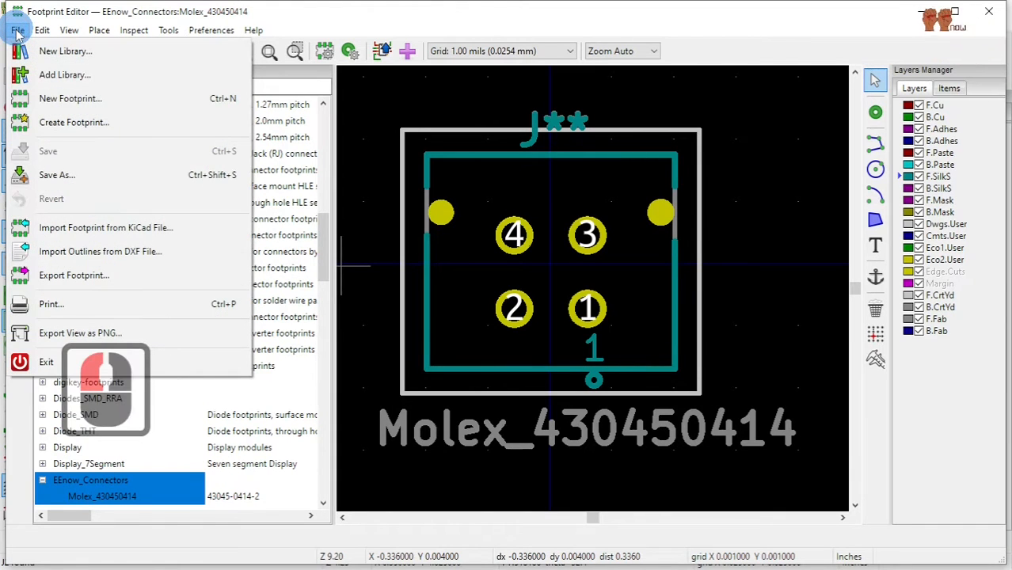
pyautogui.click(57, 51)
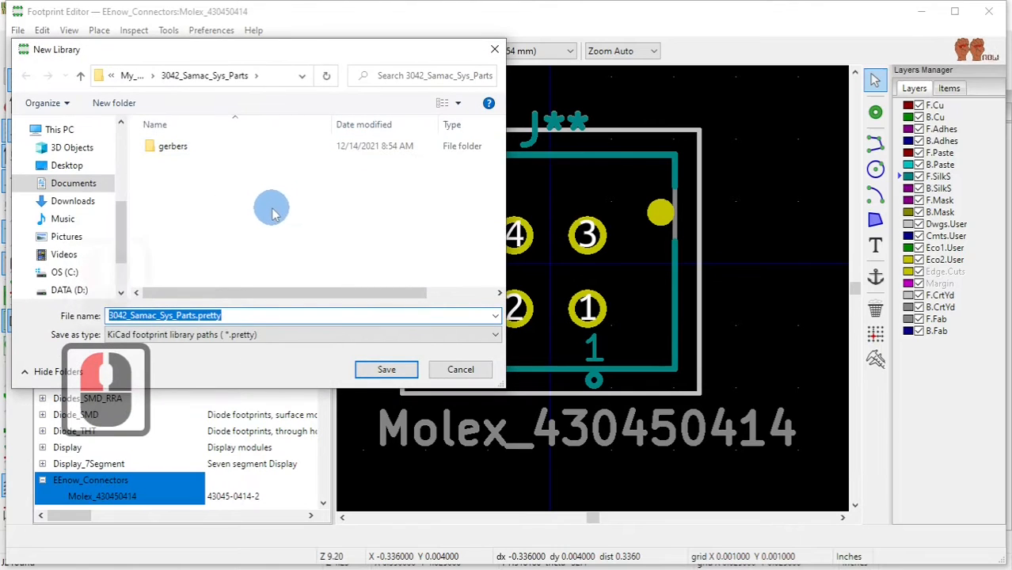
pyautogui.moveTo(324, 51); pyautogui.dragTo(688, 33)
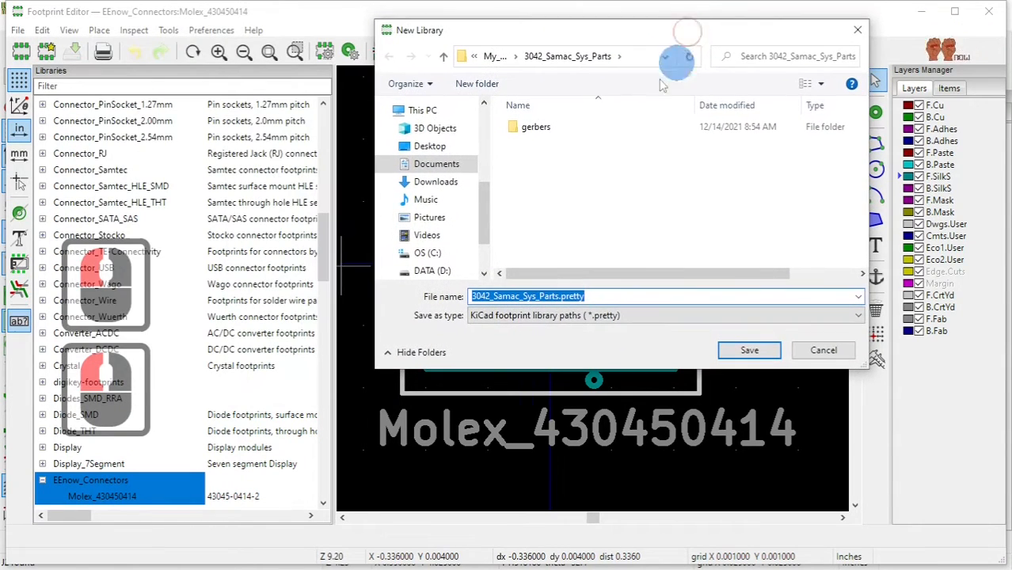
pyautogui.moveTo(494, 220); pyautogui.dragTo(474, 249)
pyautogui.click(438, 175)
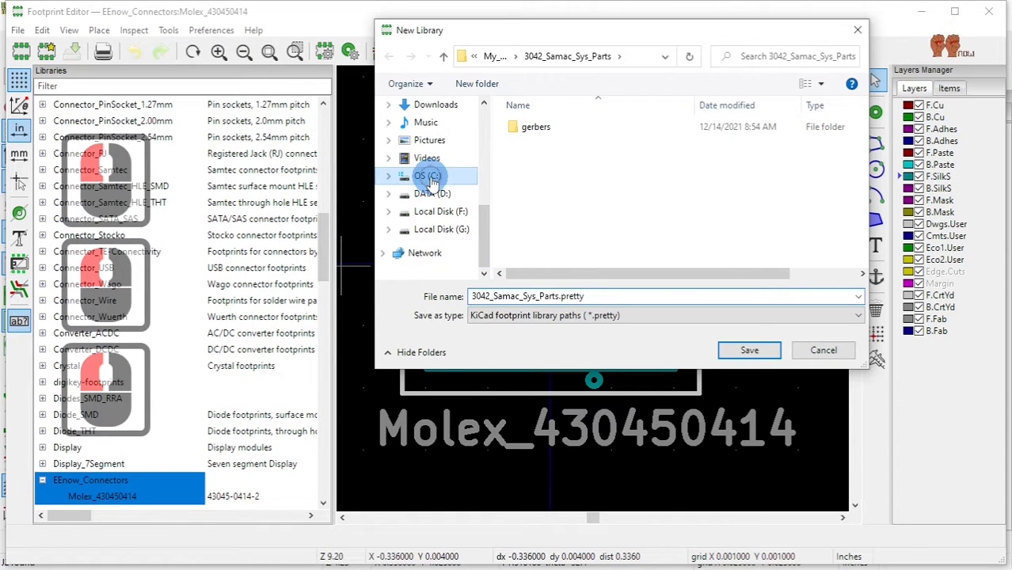
pyautogui.scroll(-5, 524, 236)
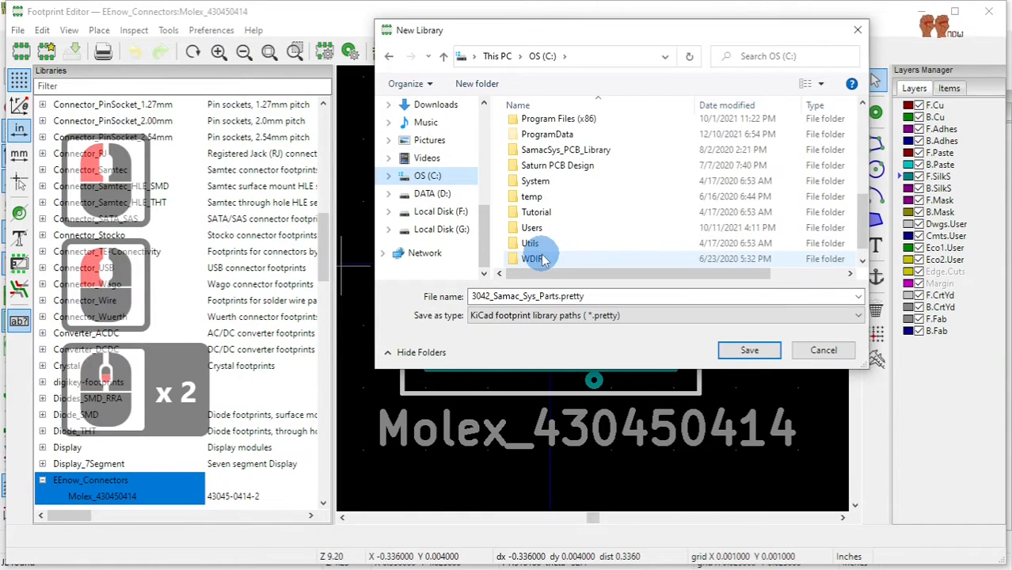
pyautogui.doubleClick(559, 152)
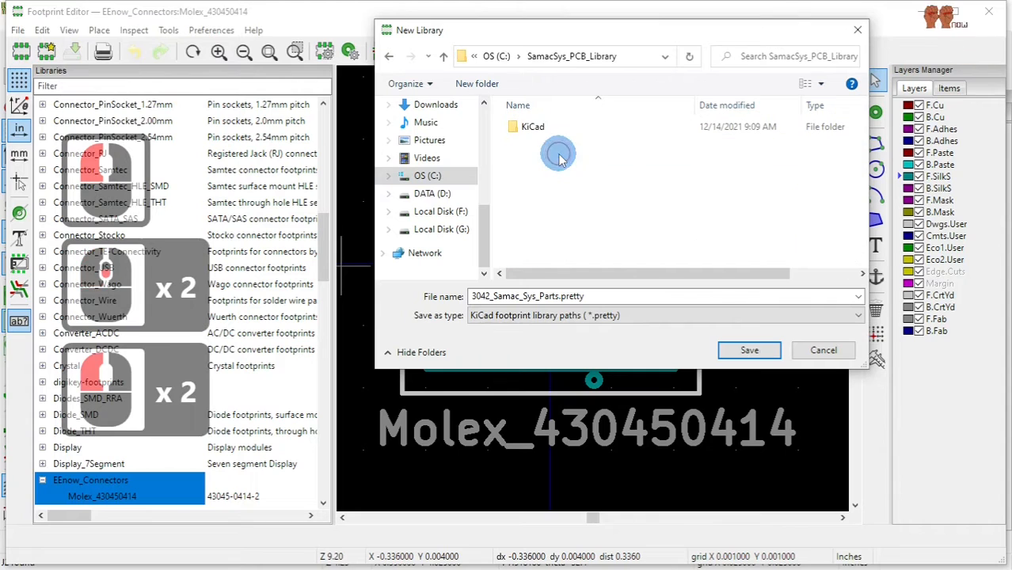
pyautogui.doubleClick(531, 127)
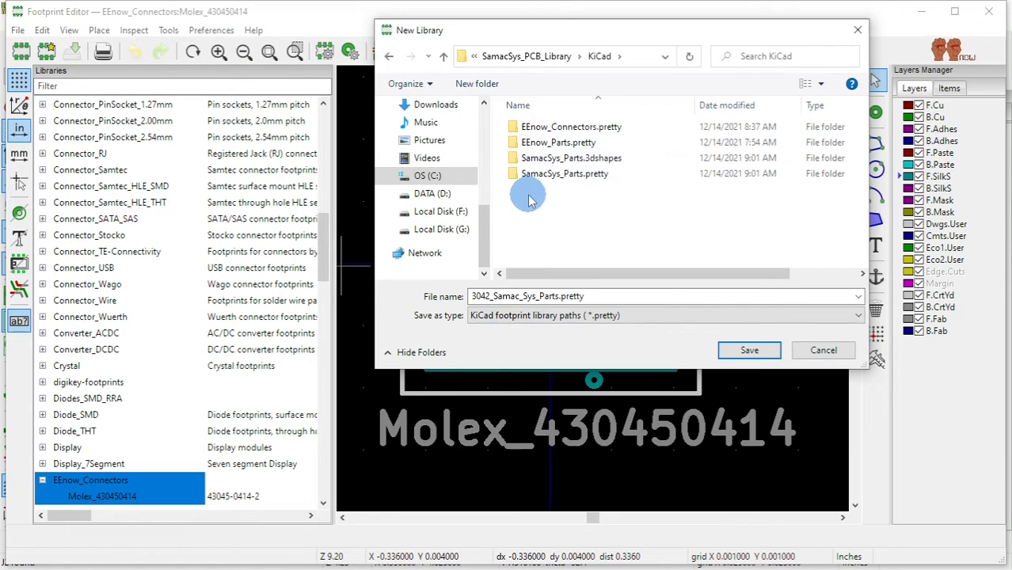
# Name the new footprint library Test_Parts.pretty, save it and add it to the Global library table.
pyautogui.doubleClick(558, 298)
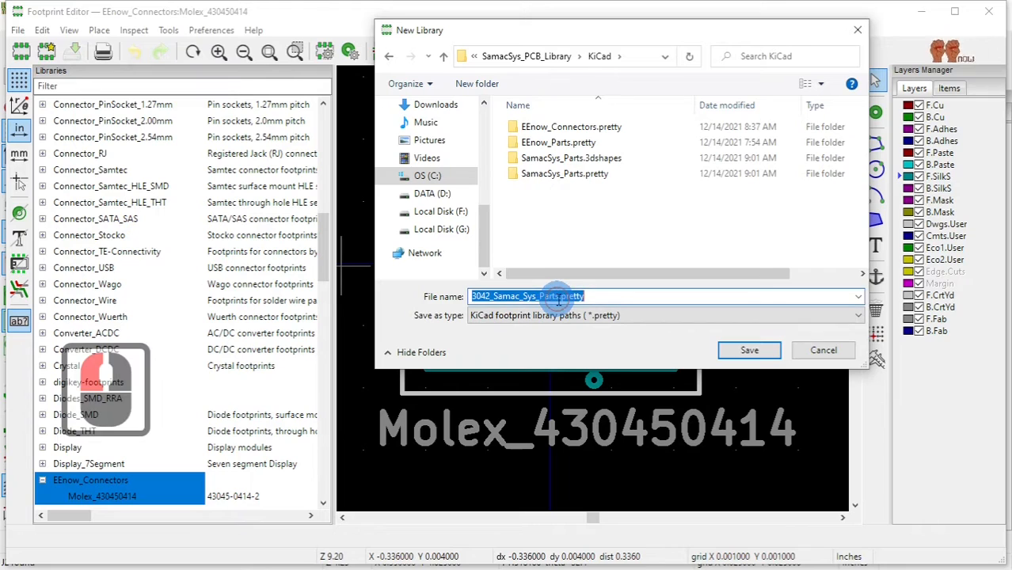
pyautogui.click(558, 297)
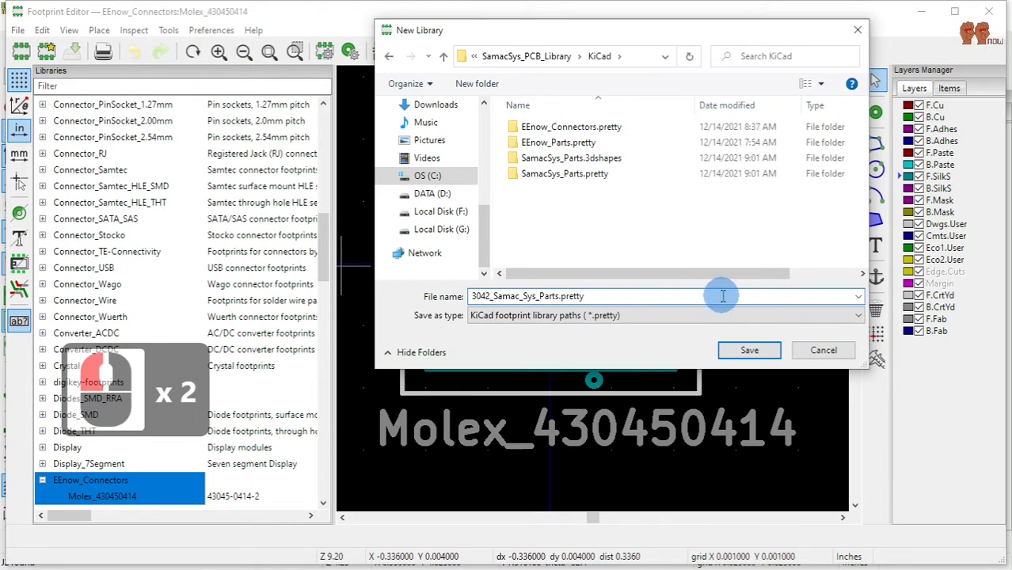
pyautogui.press('BackSpace')
pyautogui.press('BackSpace')
pyautogui.press('BackSpace')
pyautogui.press('BackSpace')
pyautogui.press('BackSpace')
pyautogui.press('BackSpace')
pyautogui.press('BackSpace')
pyautogui.press('BackSpace')
pyautogui.press('BackSpace')
pyautogui.press('BackSpace')
pyautogui.press('BackSpace')
pyautogui.press('BackSpace')
pyautogui.press('BackSpace')
pyautogui.press('BackSpace')
pyautogui.press('BackSpace')
pyautogui.press('BackSpace')
pyautogui.press('BackSpace')
pyautogui.press('BackSpace')
pyautogui.press('BackSpace')
pyautogui.press('BackSpace')
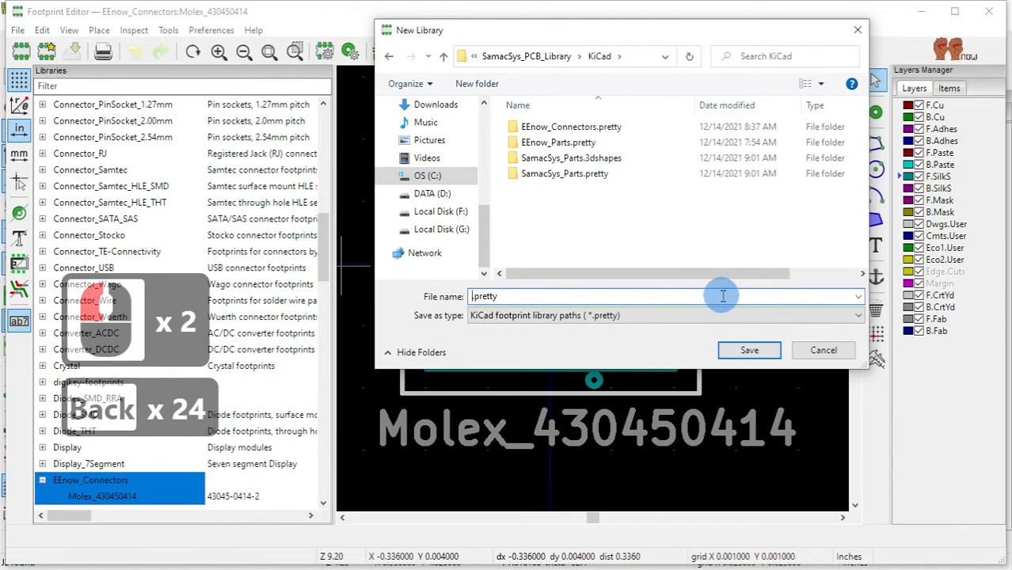
pyautogui.write('Test')
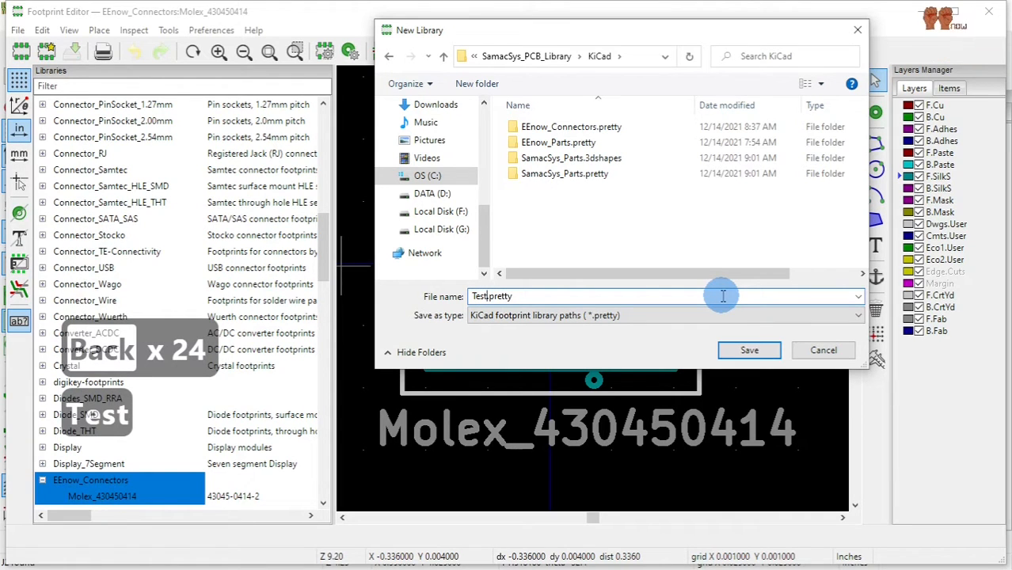
pyautogui.write('_N')
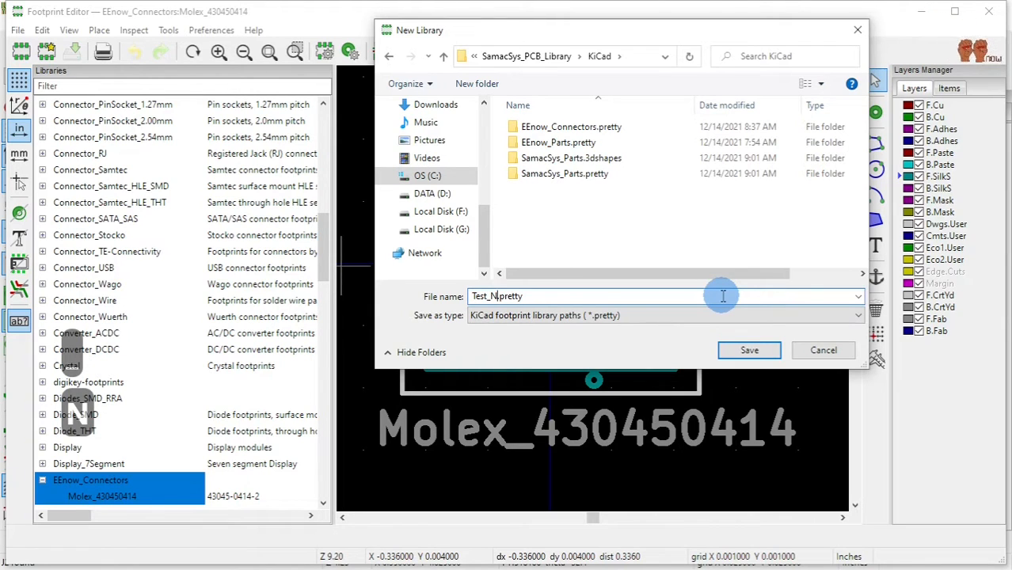
pyautogui.press('BackSpace')
pyautogui.press('BackSpace')
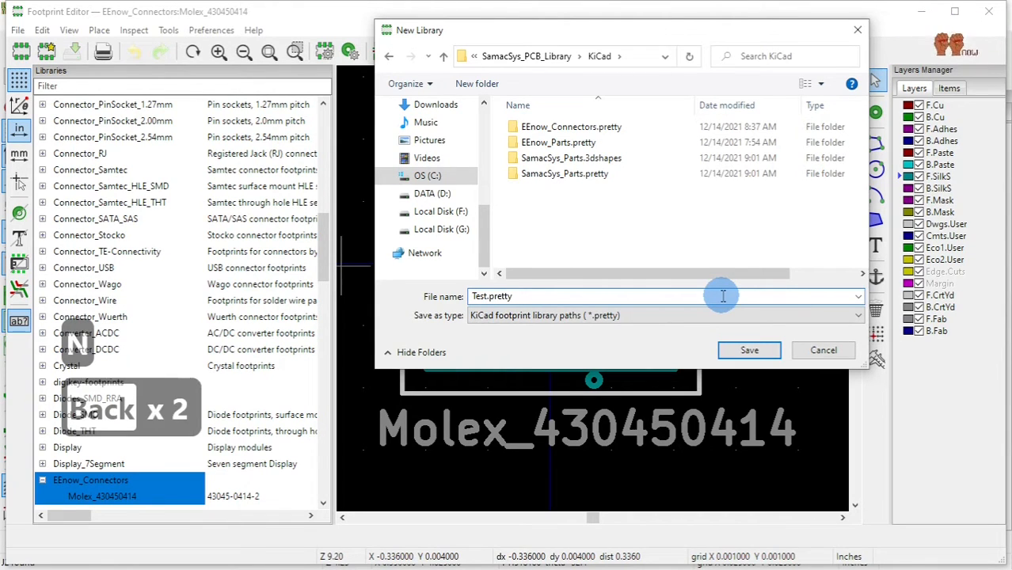
pyautogui.write('_Parts')
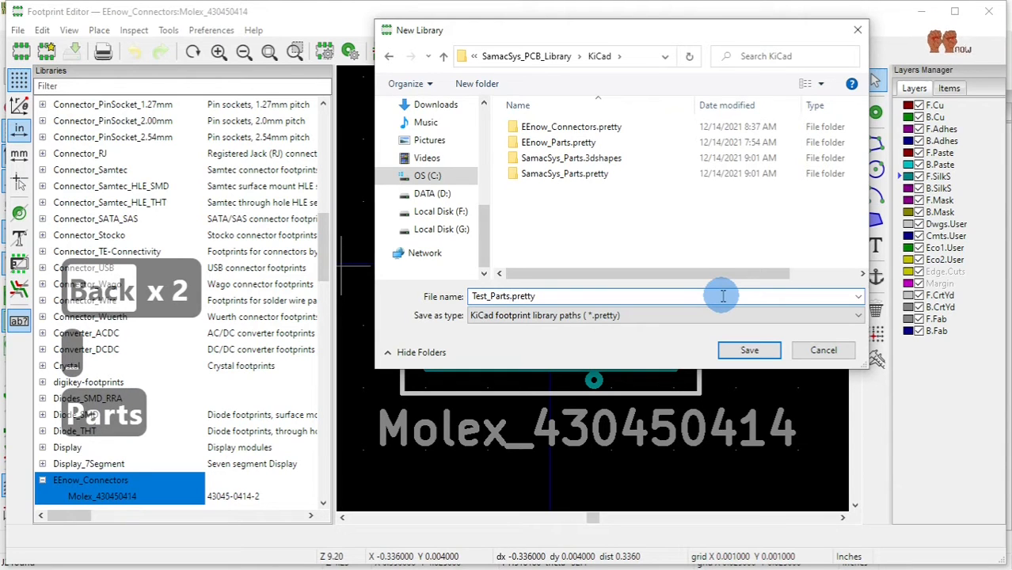
pyautogui.click(746, 351)
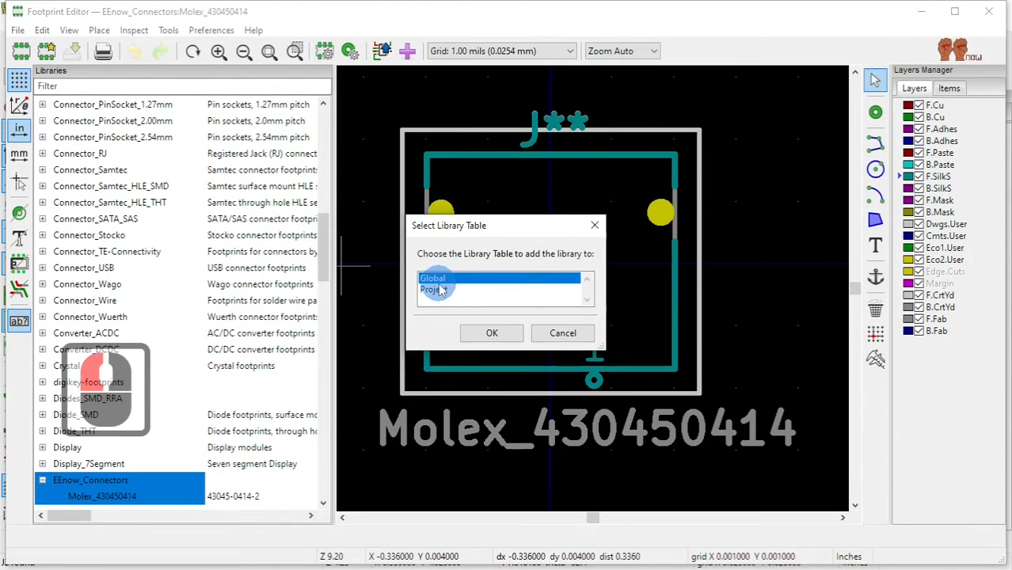
pyautogui.click(492, 333)
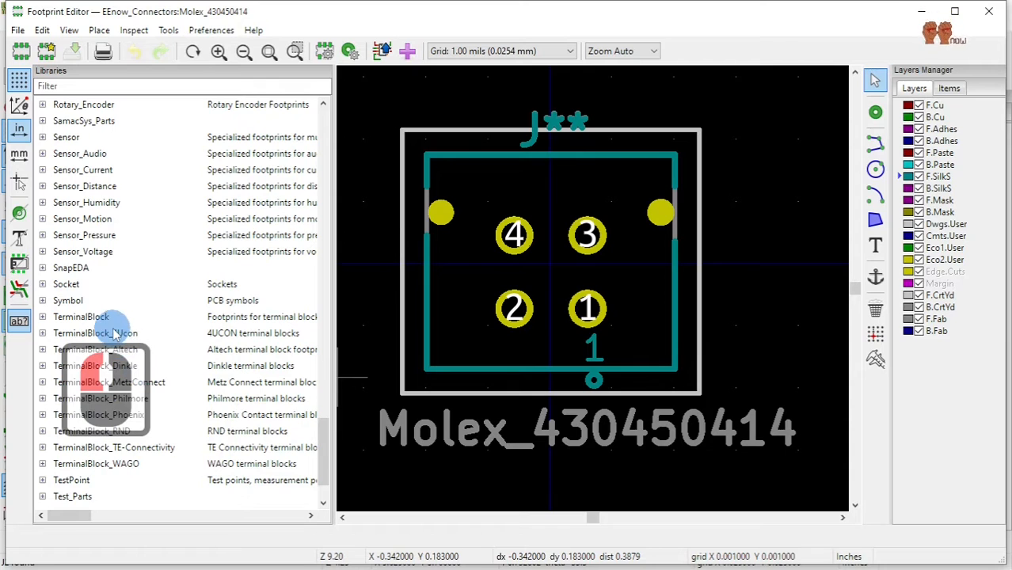
# Look for Test_Parts in the footprint library list, browse the SamacSys_Parts footprints, and close the Footprint Editor.
pyautogui.scroll(-2, 114, 332)
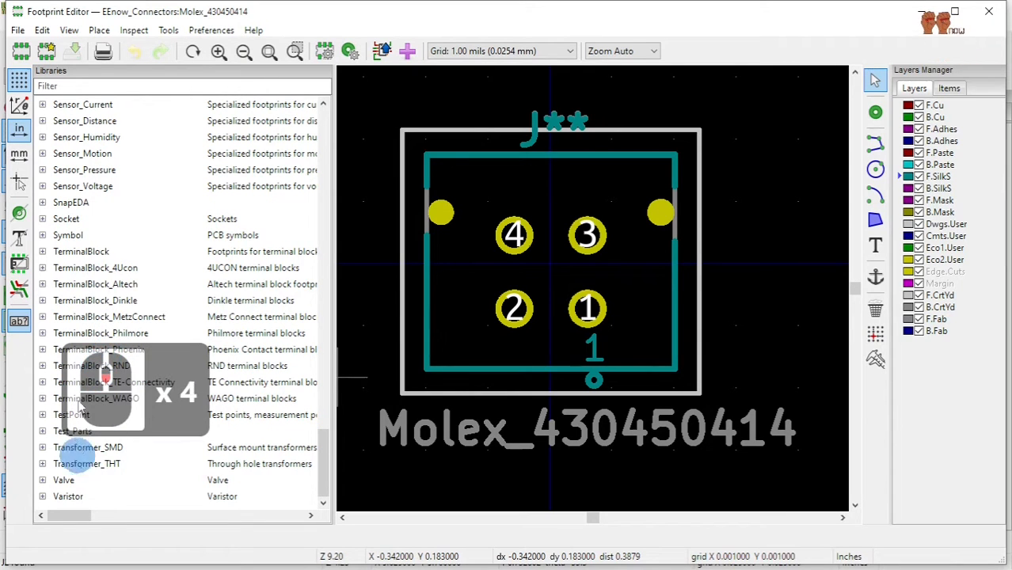
pyautogui.scroll(4, 97, 261)
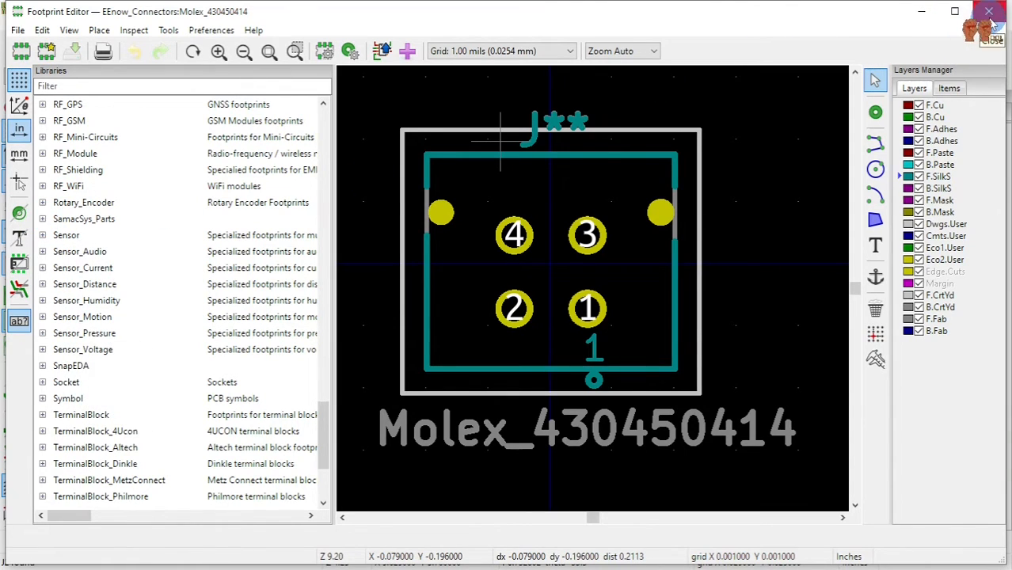
pyautogui.click(43, 216)
pyautogui.scroll(-3, 143, 309)
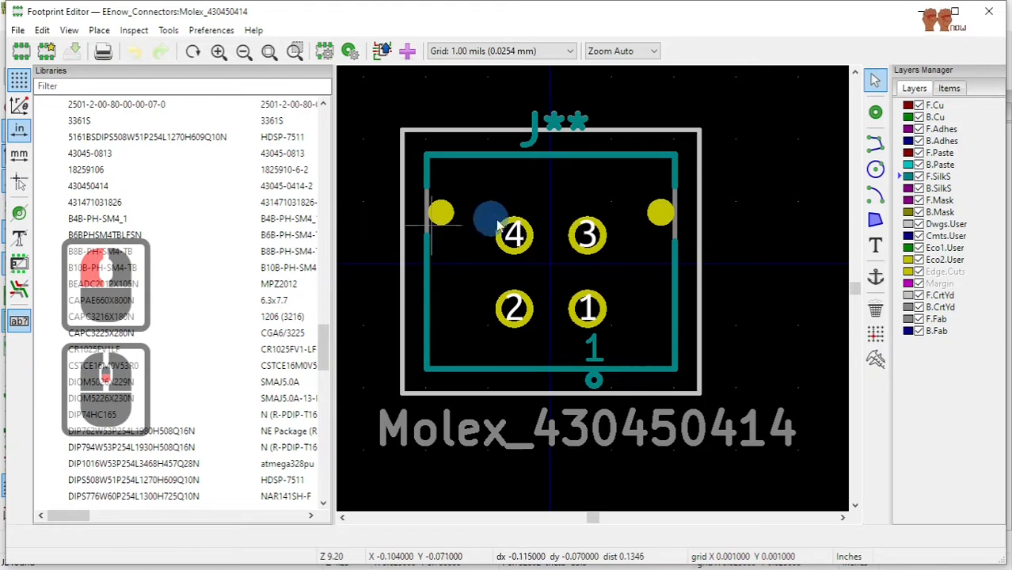
pyautogui.click(987, 12)
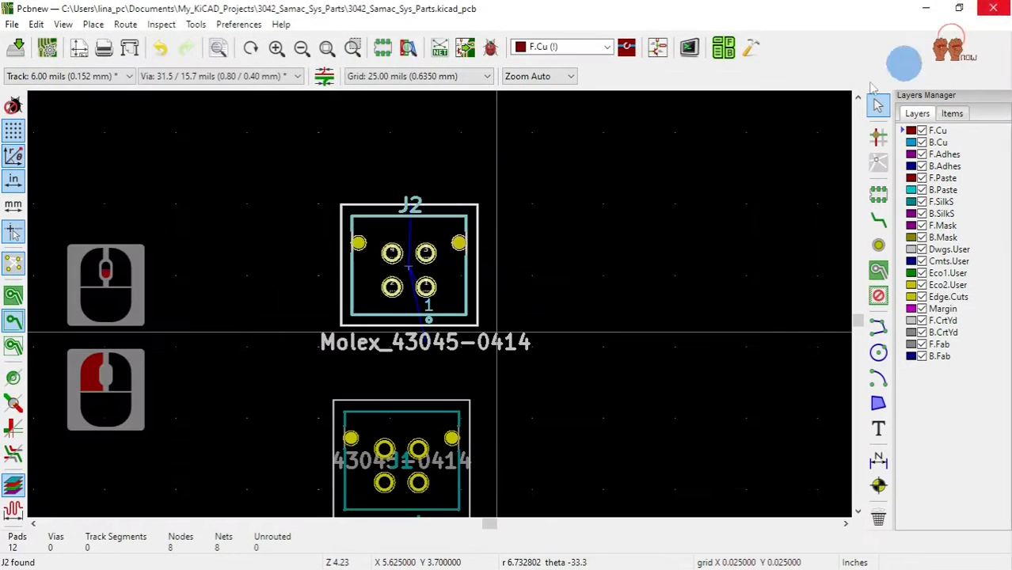
# Open the library footprint of connector J1 for editing through its footprint properties.
pyautogui.click(433, 432)
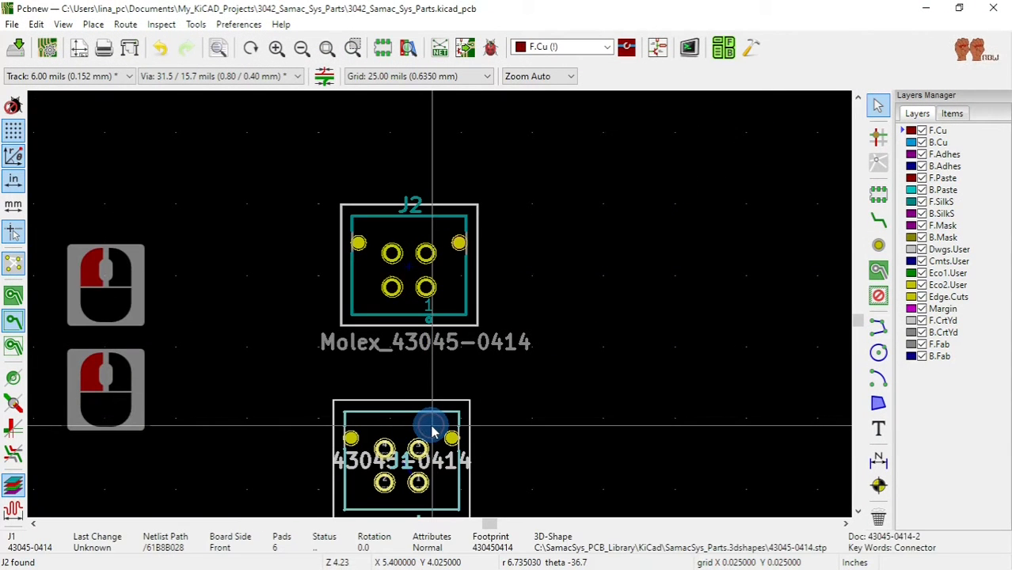
pyautogui.rightClick(434, 432)
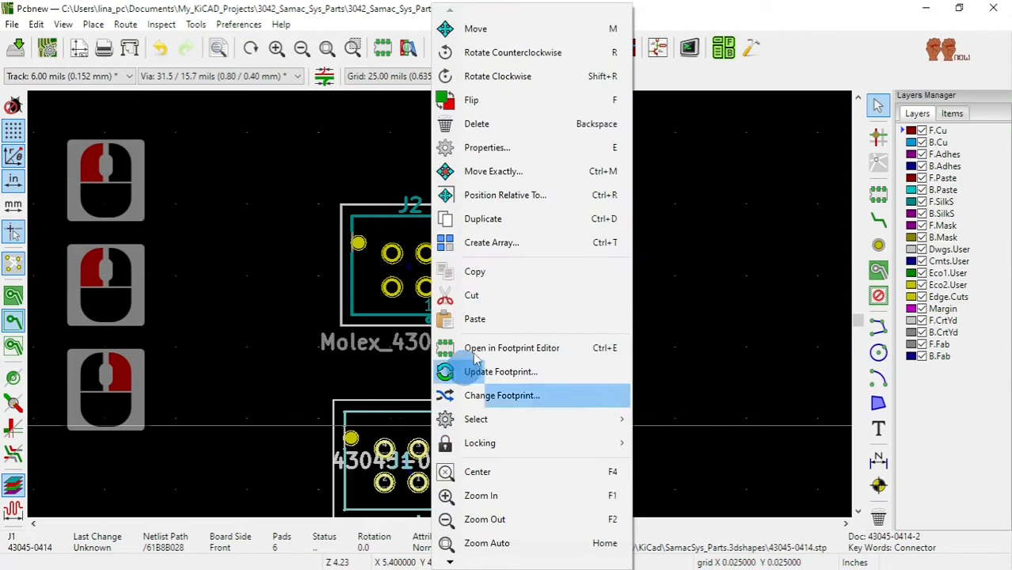
pyautogui.click(530, 159)
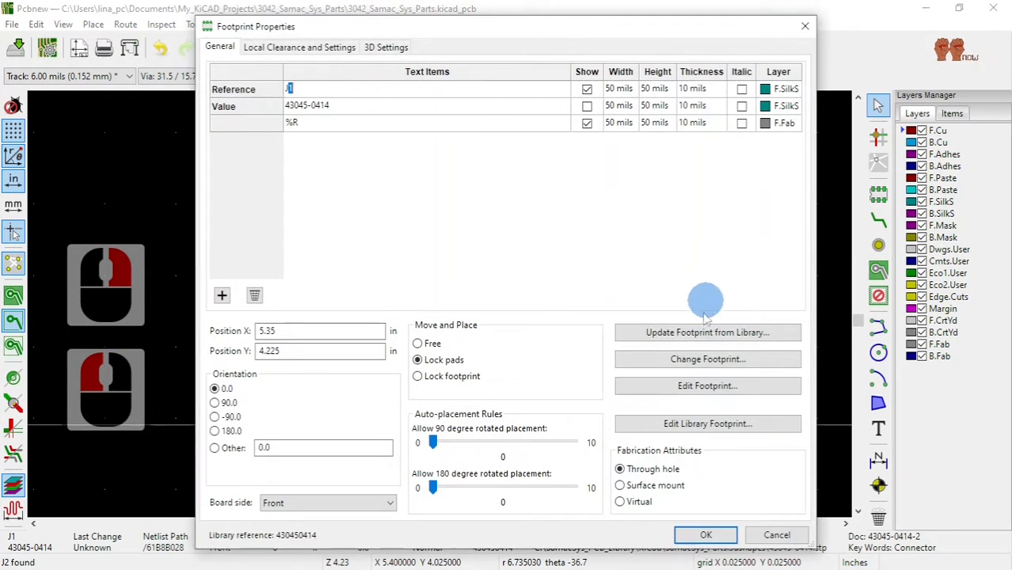
pyautogui.click(723, 423)
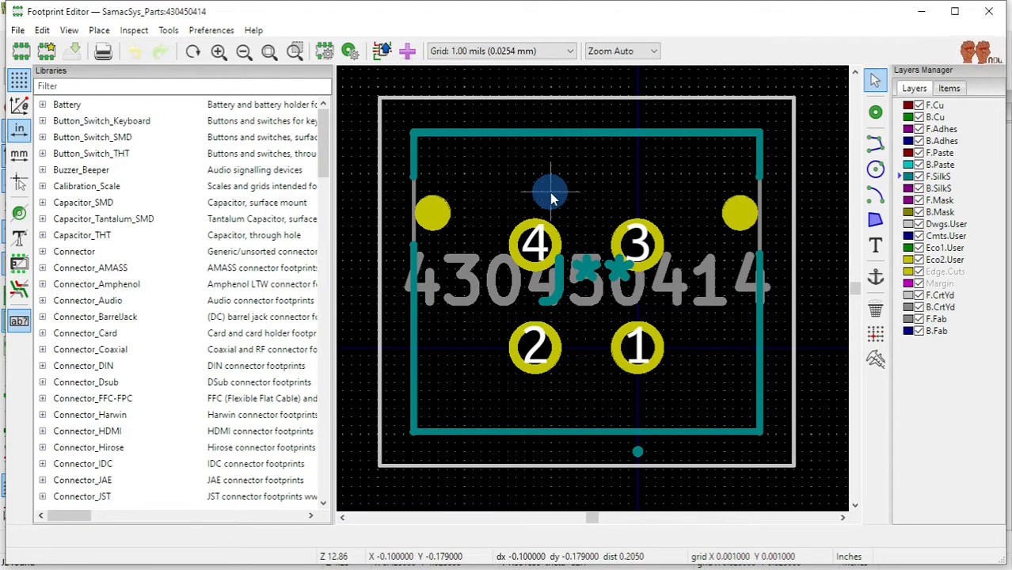
# Examine the text items, name and description in the 430450414 footprint's properties without changing them.
pyautogui.click(325, 51)
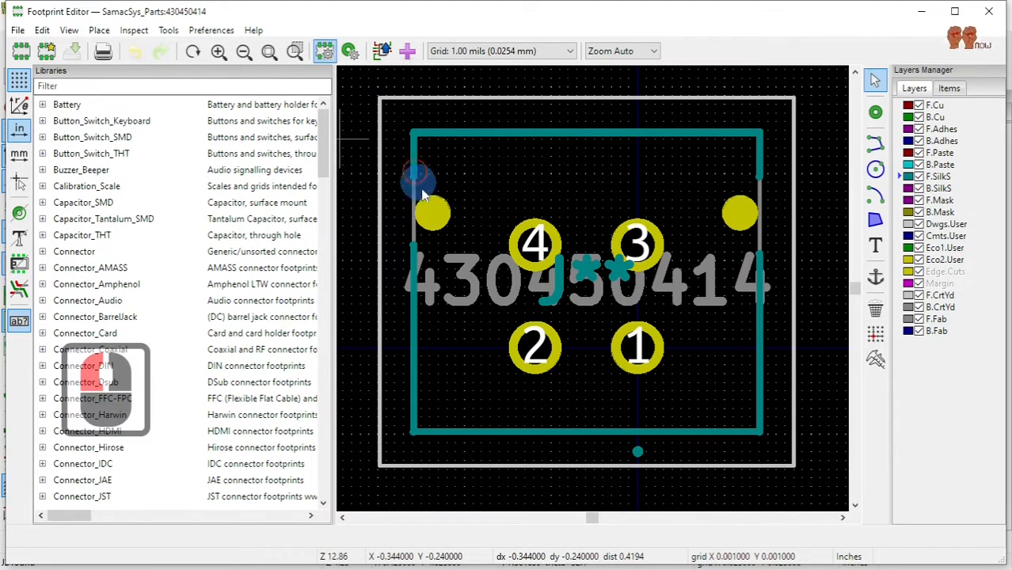
pyautogui.doubleClick(424, 202)
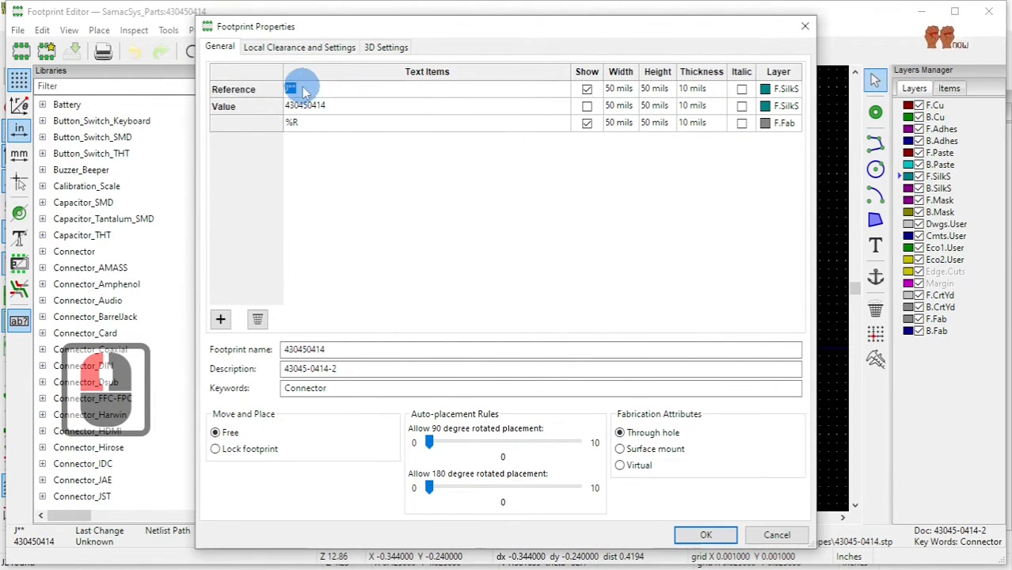
pyautogui.click(775, 536)
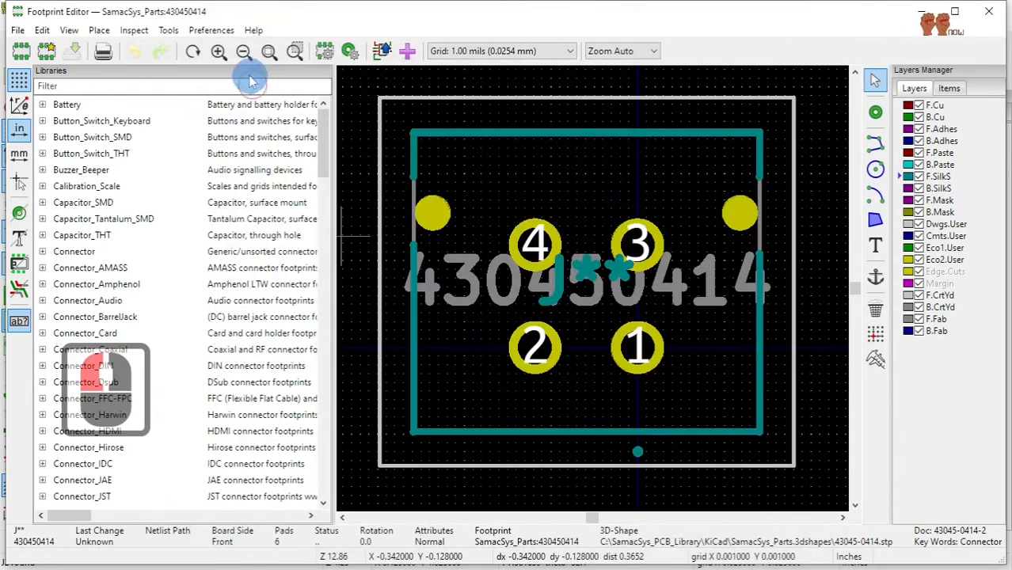
pyautogui.click(326, 54)
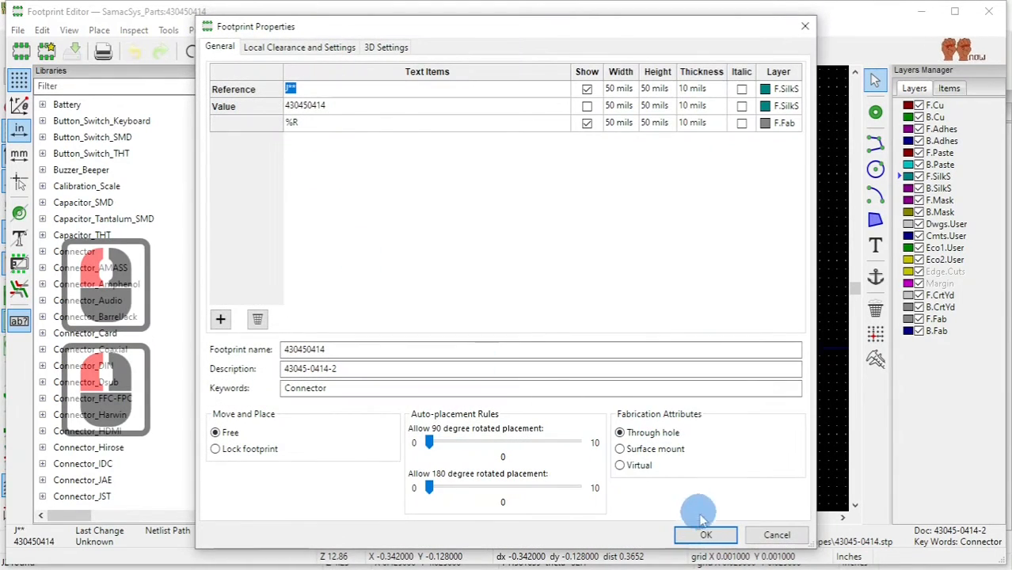
pyautogui.click(791, 535)
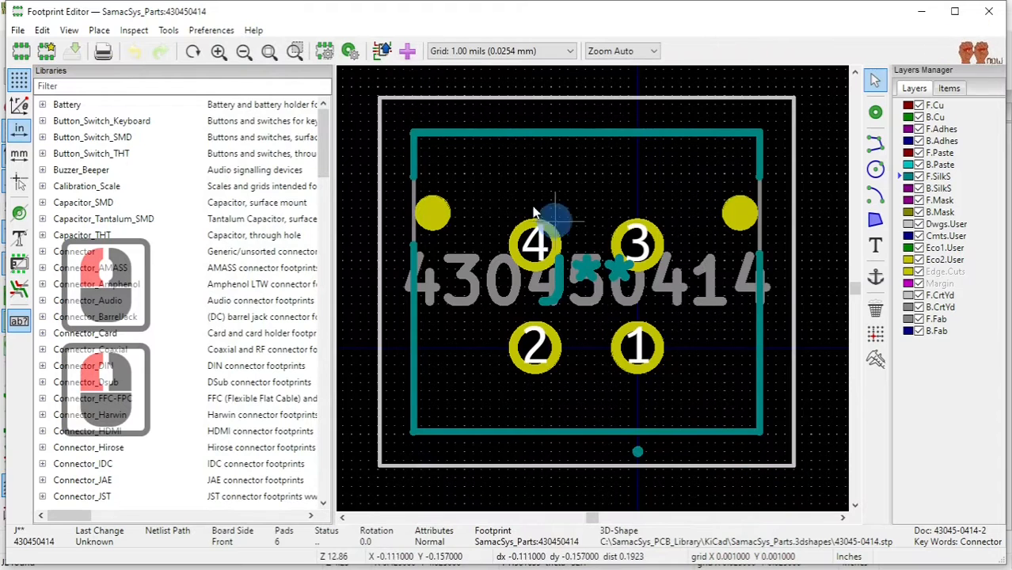
# Save a copy of the 430450414 footprint into the Test_Parts library under the same name.
pyautogui.click(17, 31)
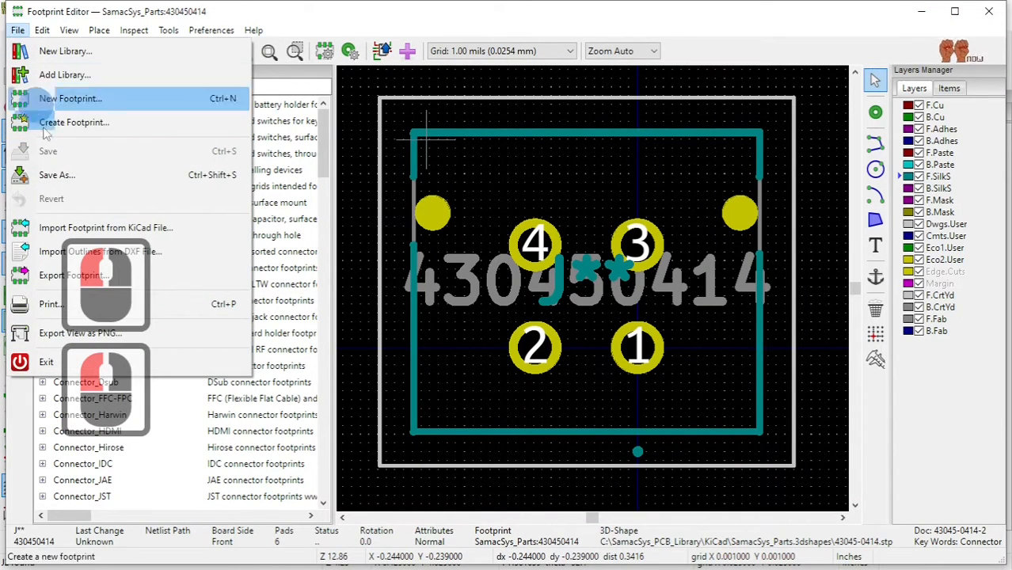
pyautogui.click(62, 175)
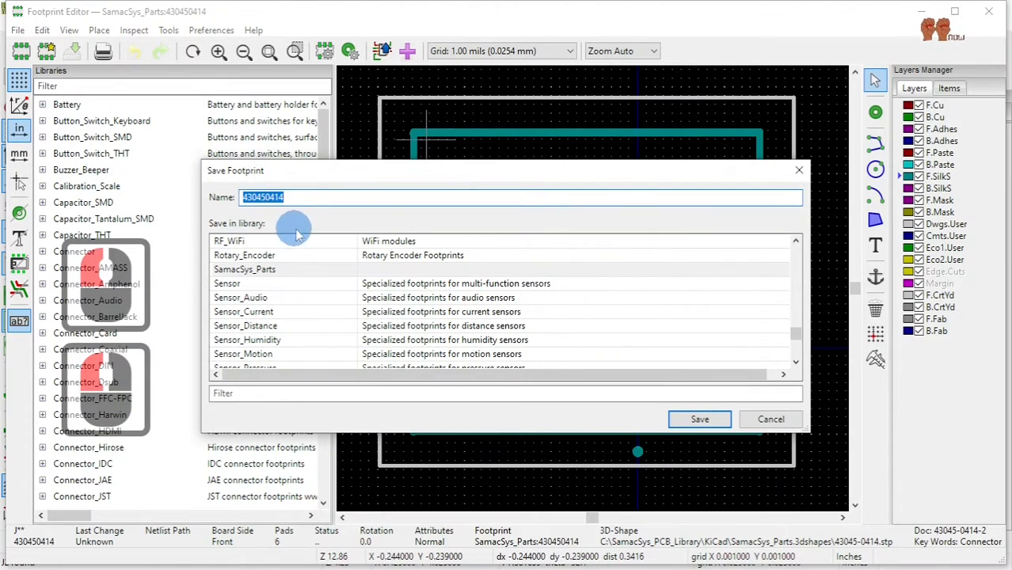
pyautogui.scroll(-3, 281, 281)
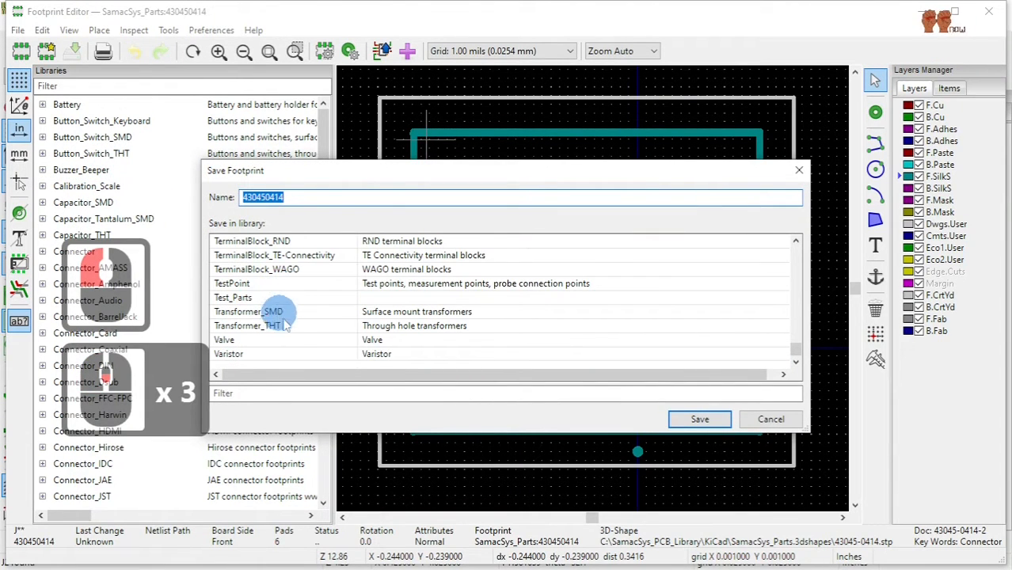
pyautogui.click(242, 299)
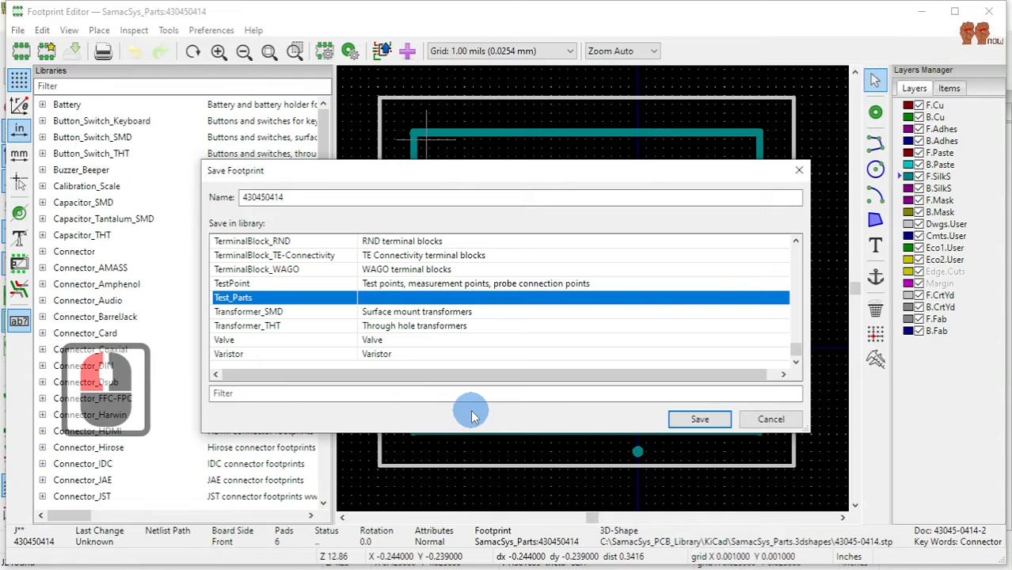
pyautogui.click(697, 422)
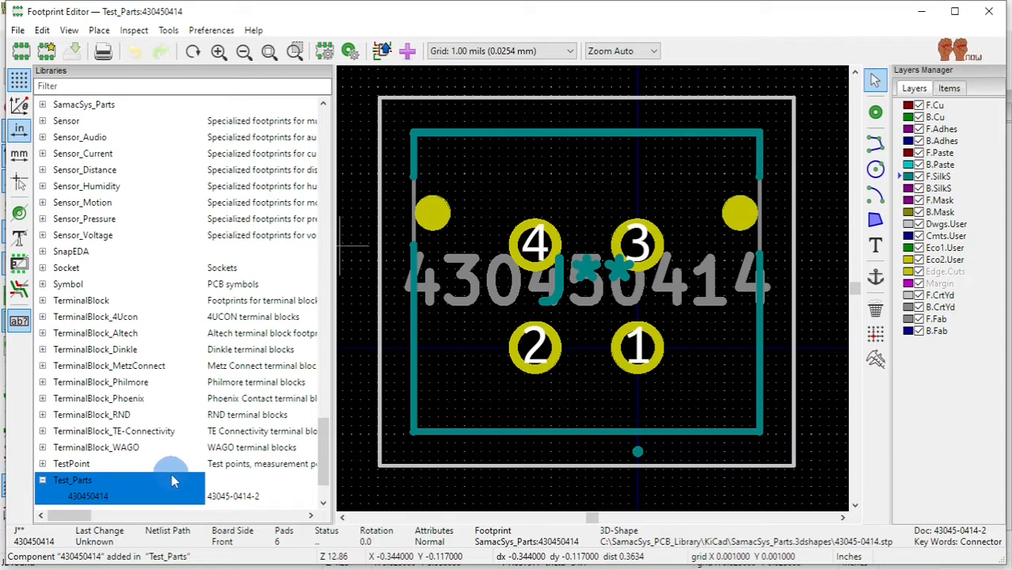
# Move the 430450414 value text below the footprint's outline and collapse the Test_Parts library.
pyautogui.click(521, 283)
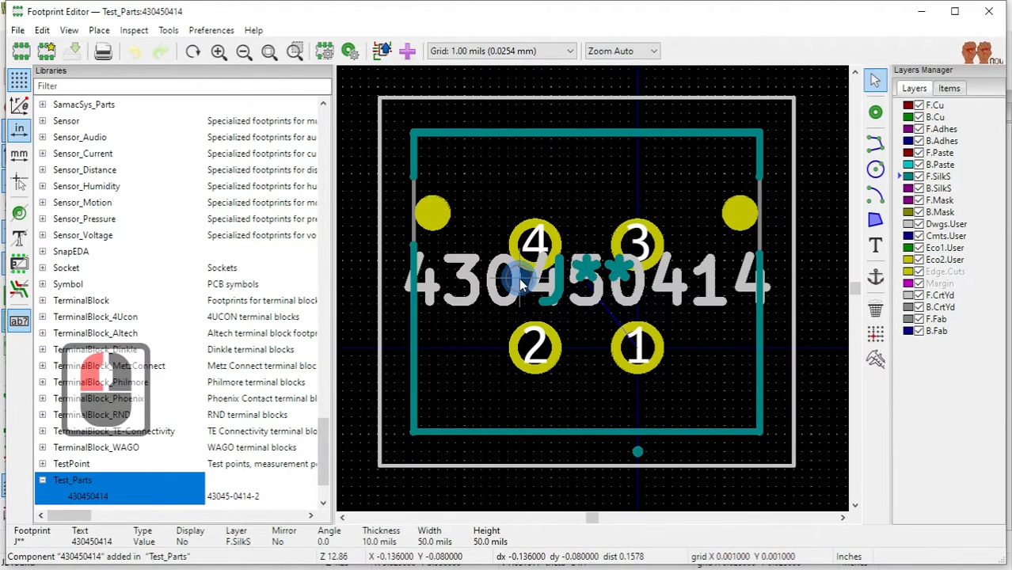
pyautogui.moveTo(519, 278); pyautogui.dragTo(606, 428)
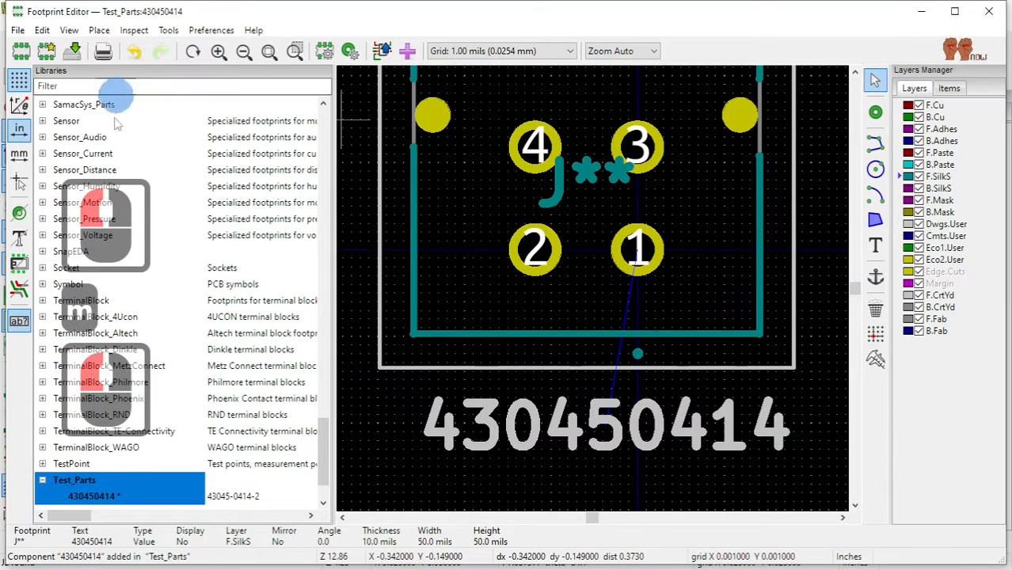
pyautogui.click(42, 480)
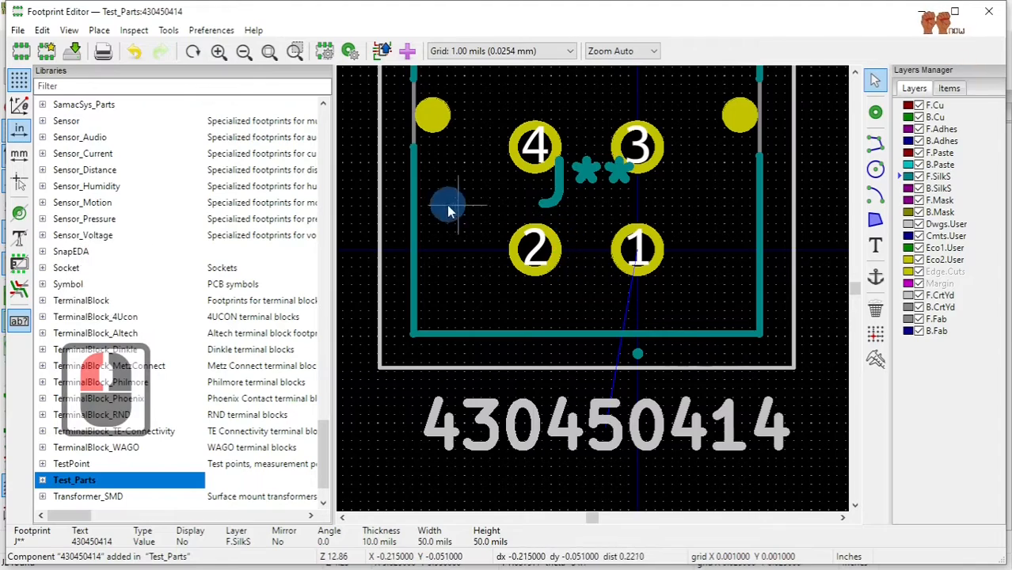
# Open the Molex_430450414 footprint from the EEnow_Connectors library, saving the changes to the current footprint.
pyautogui.scroll(1, 445, 210)
pyautogui.scroll(5, 119, 135)
pyautogui.scroll(13, 119, 137)
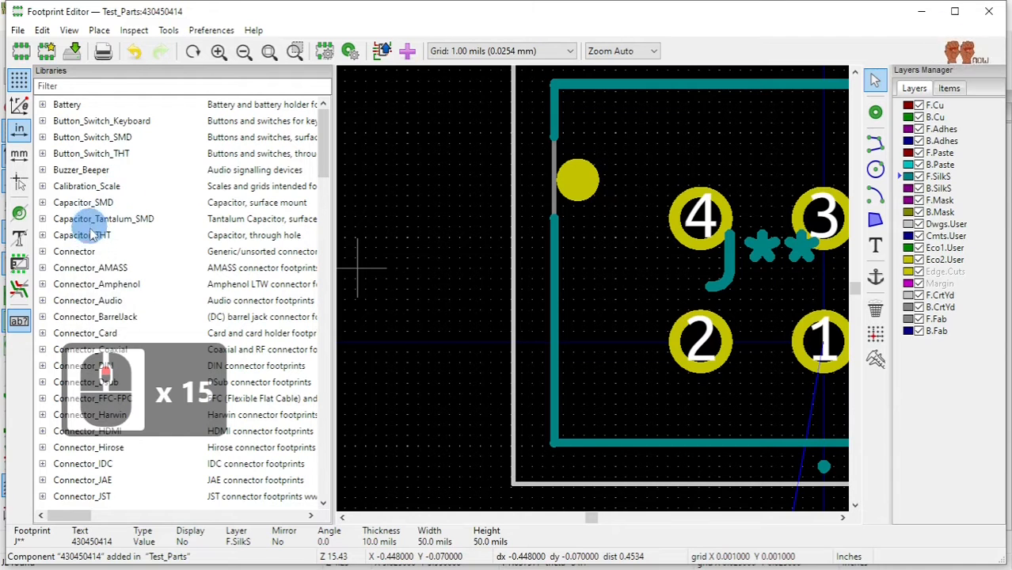
pyautogui.scroll(-2, 91, 237)
pyautogui.scroll(-2, 91, 241)
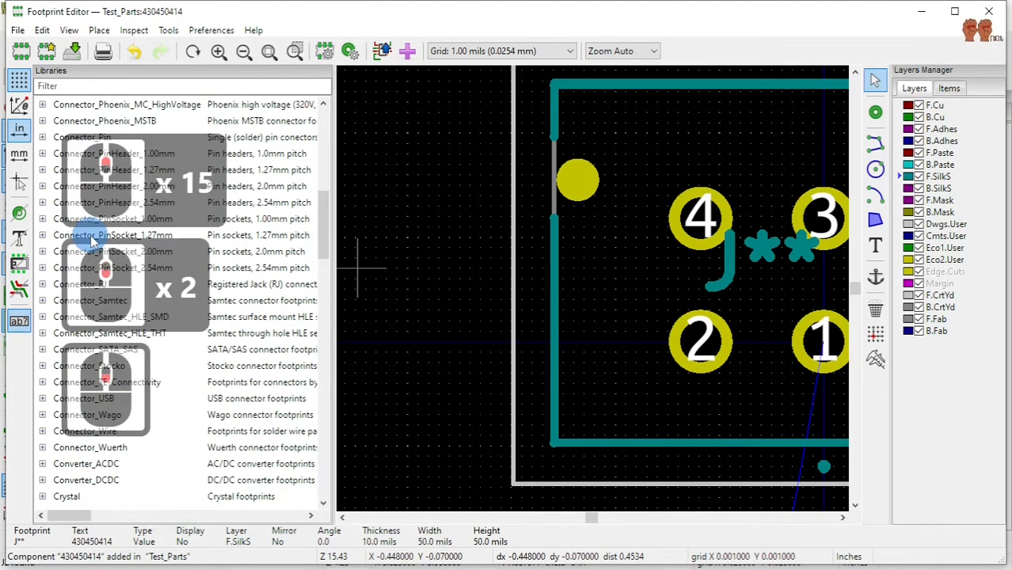
pyautogui.scroll(-2, 83, 317)
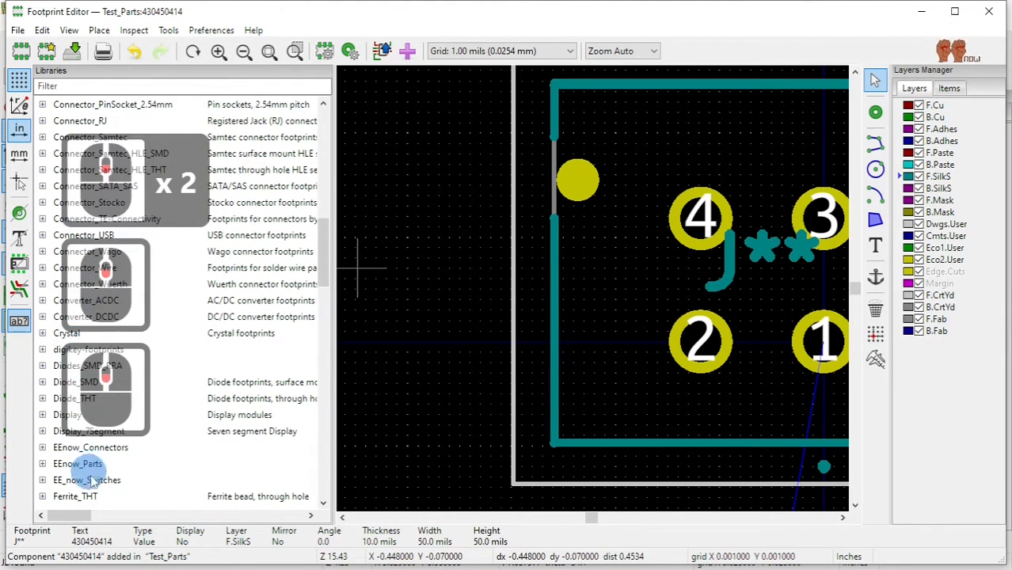
pyautogui.click(42, 448)
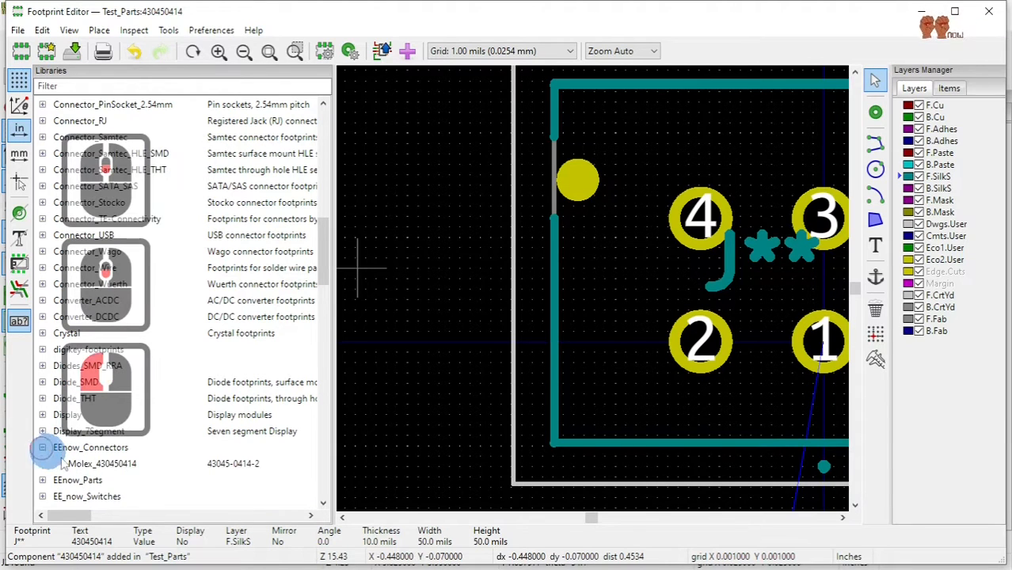
pyautogui.click(103, 466)
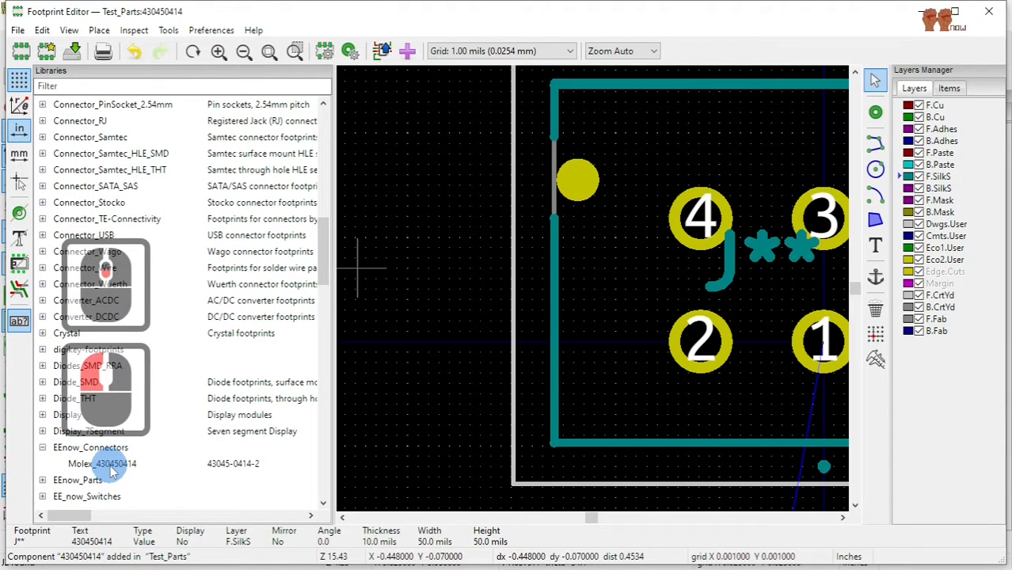
pyautogui.doubleClick(107, 466)
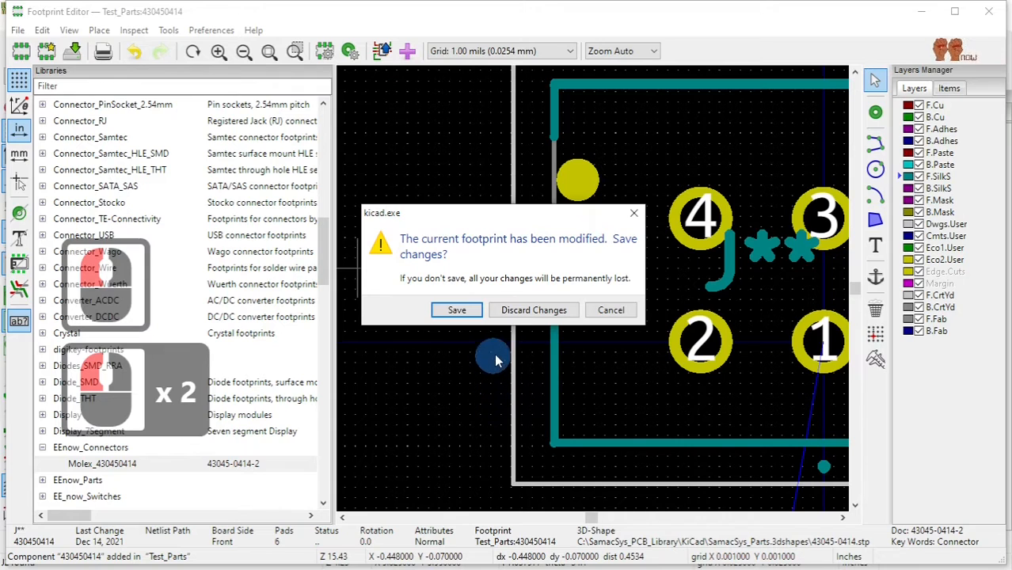
pyautogui.click(458, 310)
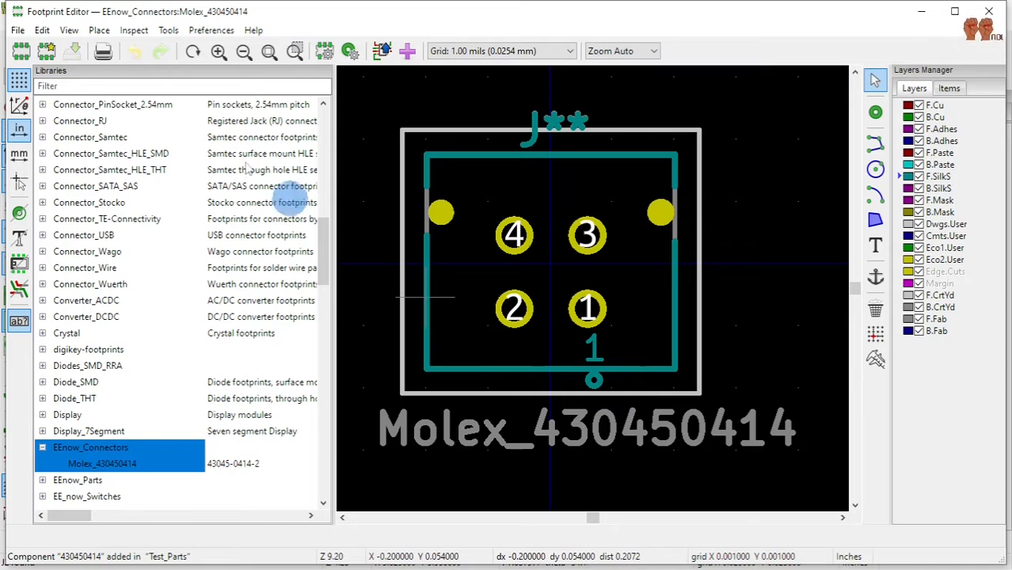
# Examine the footprint's 3D model settings and view the connector preview from above and from the underside of the board.
pyautogui.click(329, 61)
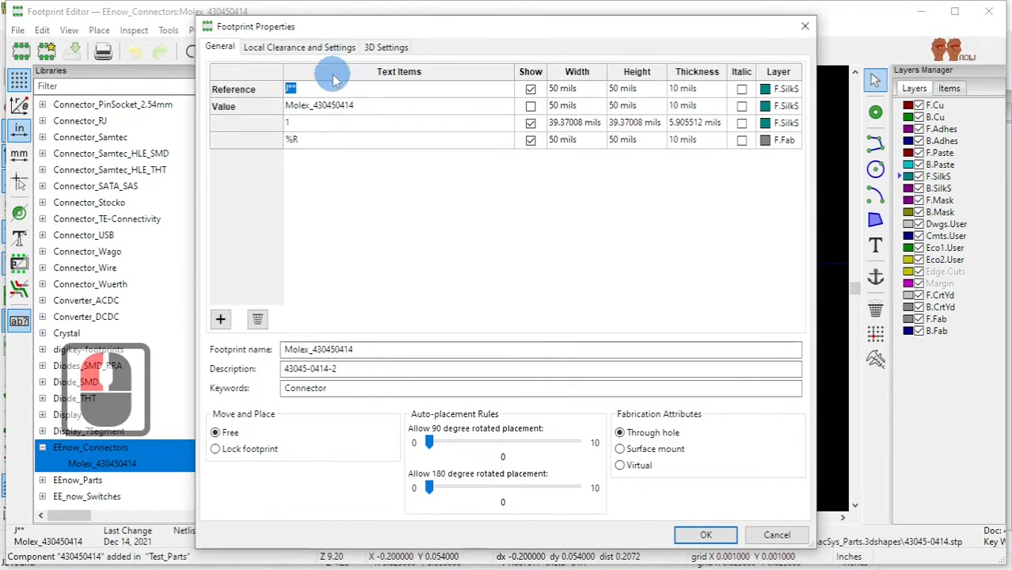
pyautogui.click(385, 47)
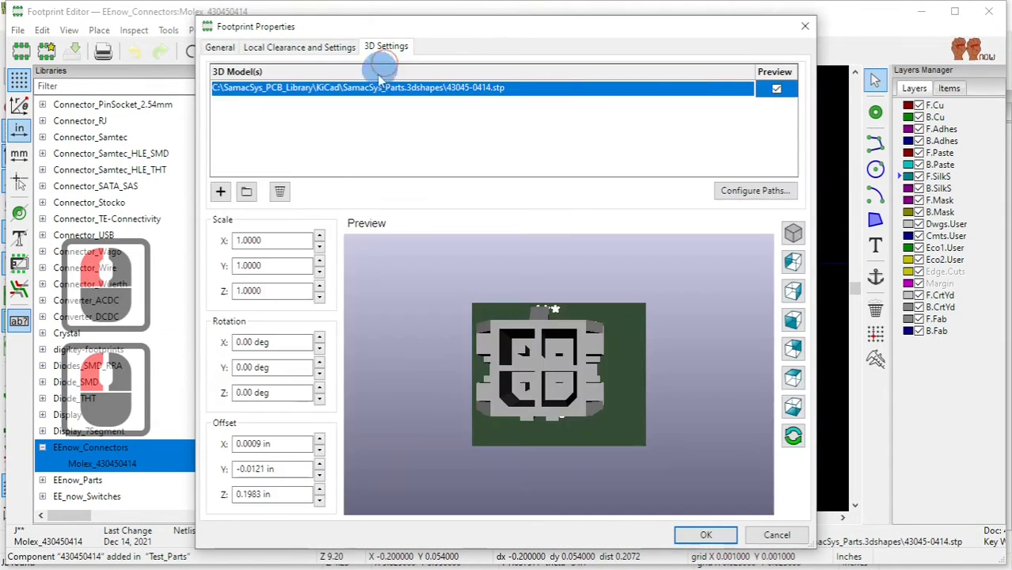
pyautogui.click(400, 312)
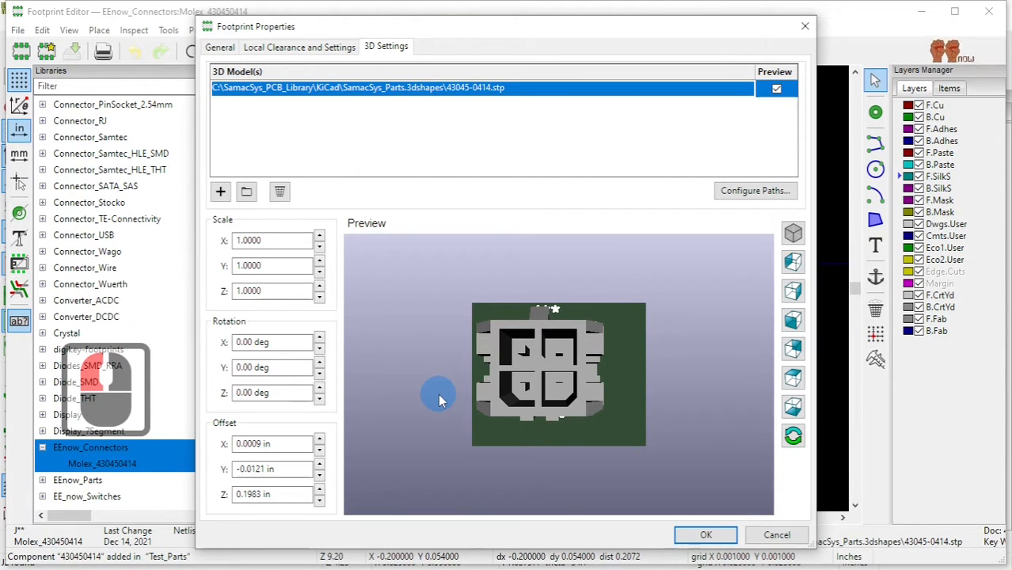
pyautogui.moveTo(440, 400); pyautogui.dragTo(582, 457)
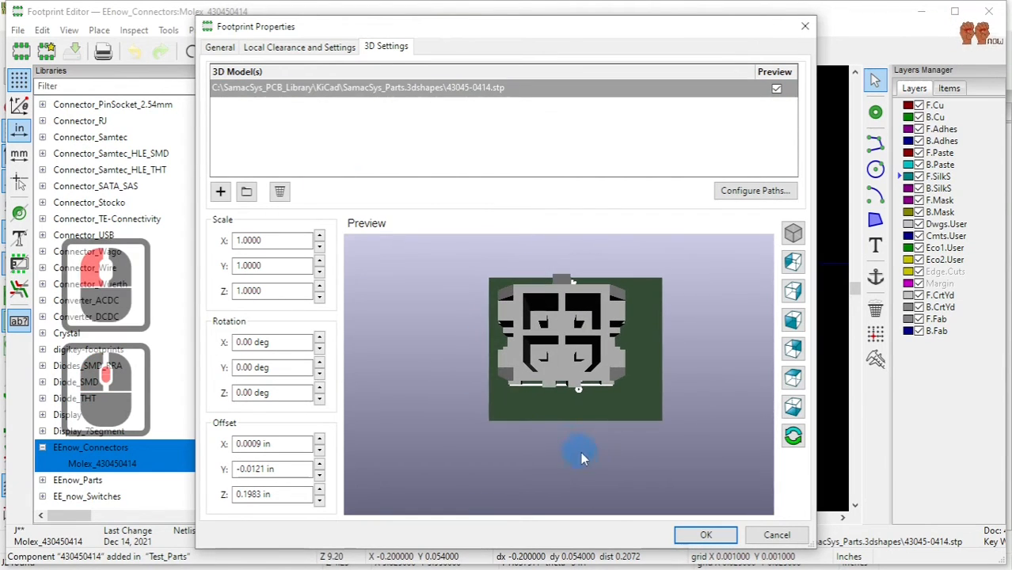
pyautogui.moveTo(705, 446); pyautogui.dragTo(620, 394, button='middle')
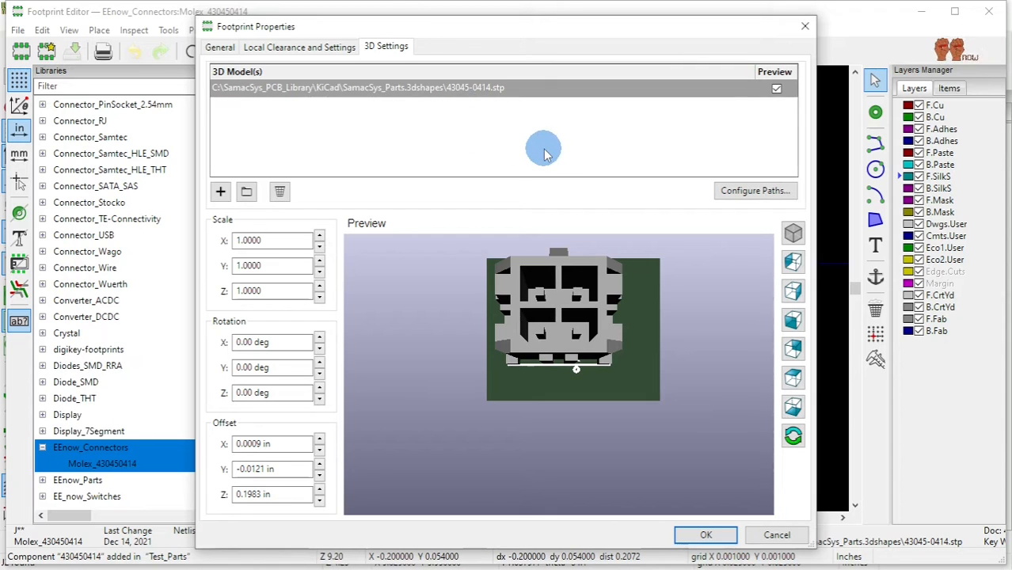
pyautogui.scroll(-2, 589, 391)
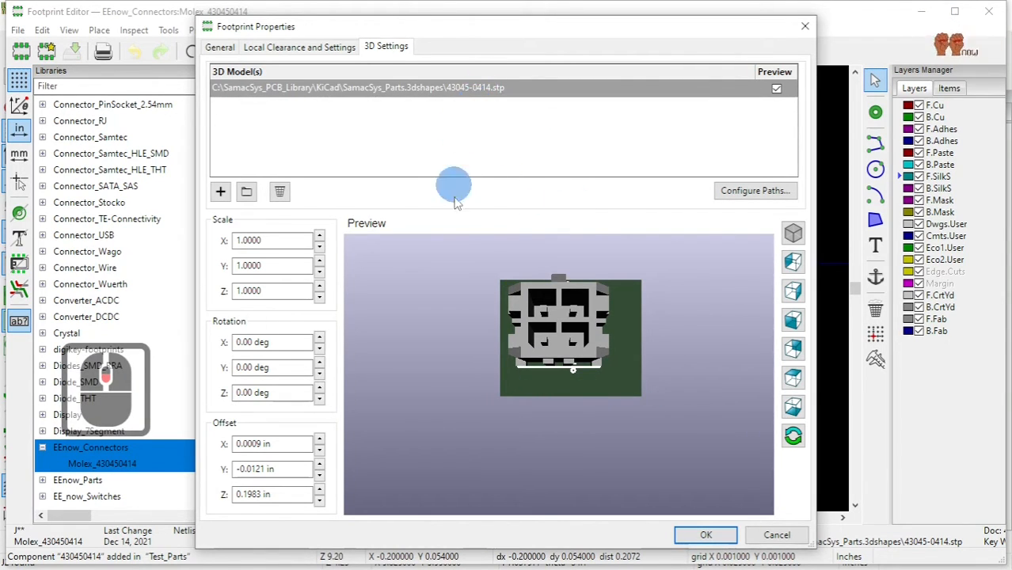
pyautogui.moveTo(487, 393); pyautogui.dragTo(691, 408)
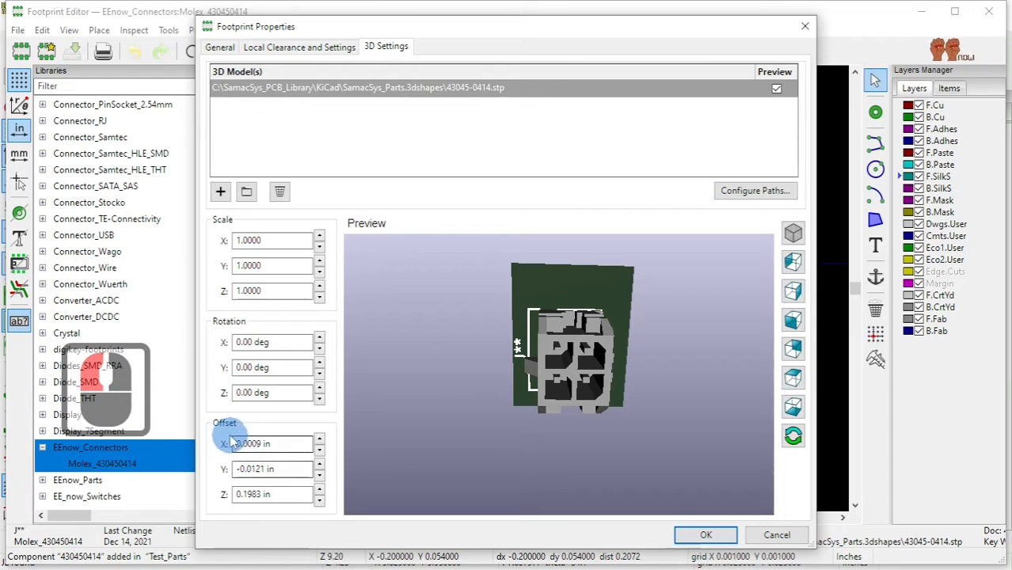
pyautogui.moveTo(498, 450)
pyautogui.mouseDown()
pyautogui.moveTo(654, 335)
pyautogui.moveTo(707, 271)
pyautogui.moveTo(587, 391)
pyautogui.moveTo(648, 328)
pyautogui.moveTo(643, 296)
pyautogui.moveTo(617, 345)
pyautogui.moveTo(574, 363)
pyautogui.moveTo(649, 389)
pyautogui.moveTo(632, 402)
pyautogui.moveTo(622, 398)
pyautogui.moveTo(647, 359)
pyautogui.mouseUp()
pyautogui.scroll(4, 594, 348)
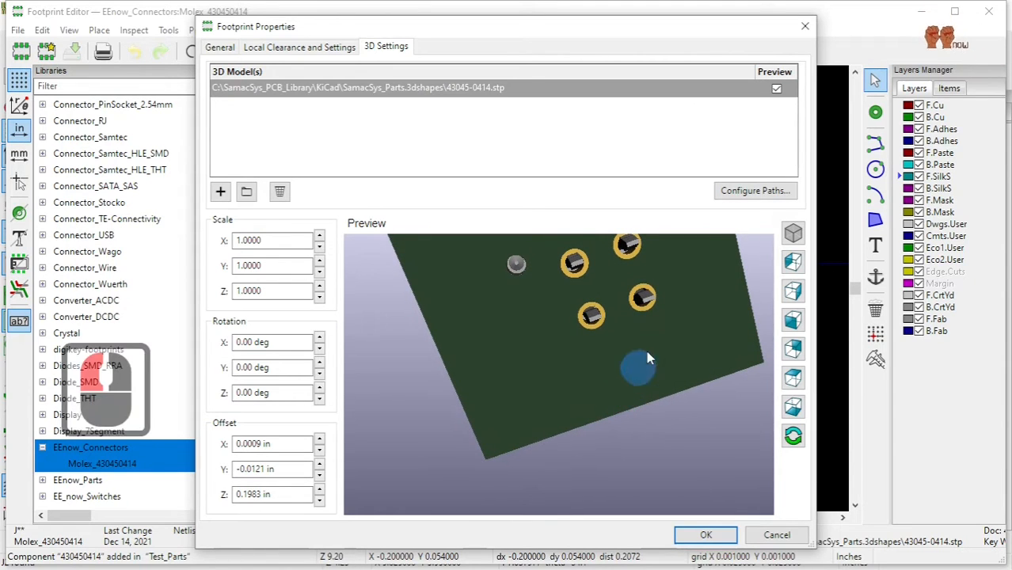
# Raise the 3D model's Y offset to -0.0011 in.
pyautogui.click(320, 465)
pyautogui.click(320, 466)
pyautogui.click(319, 465)
pyautogui.click(320, 465)
pyautogui.click(320, 465)
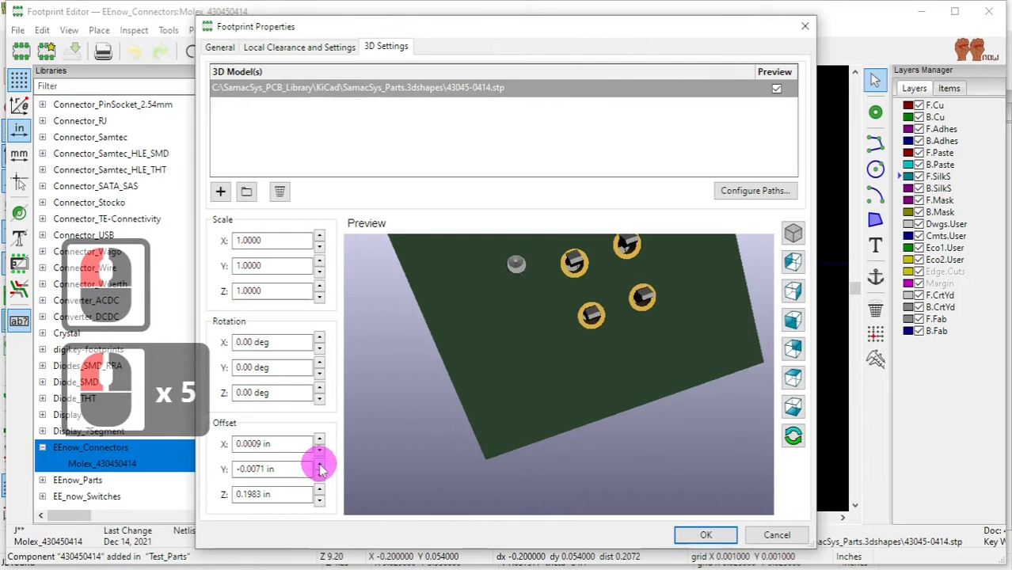
pyautogui.click(320, 465)
pyautogui.click(320, 464)
pyautogui.click(320, 464)
pyautogui.click(320, 465)
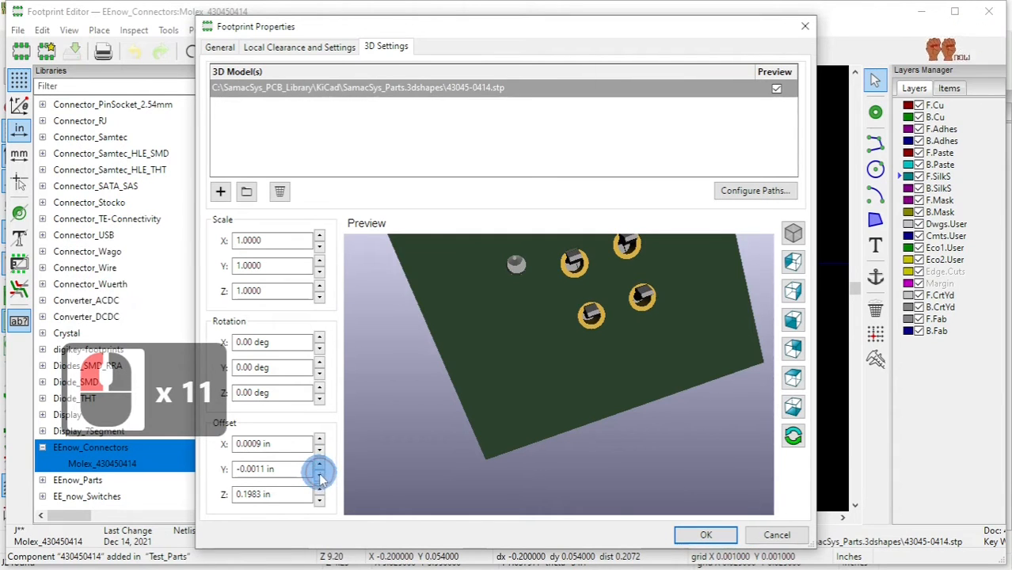
# Set the 3D model's Y offset to -0.0141 in and apply the footprint properties.
pyautogui.click(320, 476)
pyautogui.click(319, 477)
pyautogui.click(320, 477)
pyautogui.click(319, 477)
pyautogui.click(319, 477)
pyautogui.click(319, 477)
pyautogui.click(319, 477)
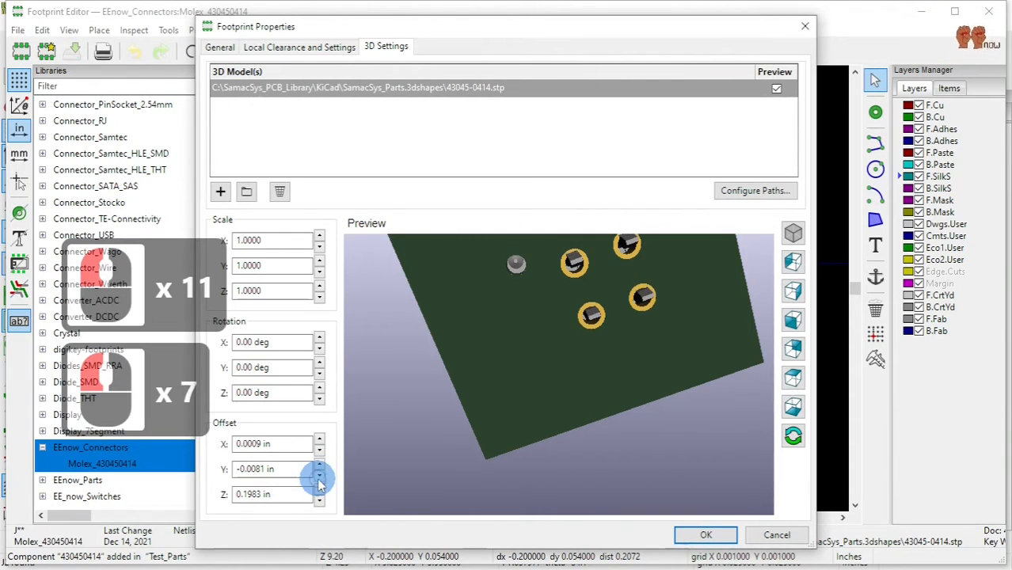
pyautogui.click(320, 476)
pyautogui.click(319, 477)
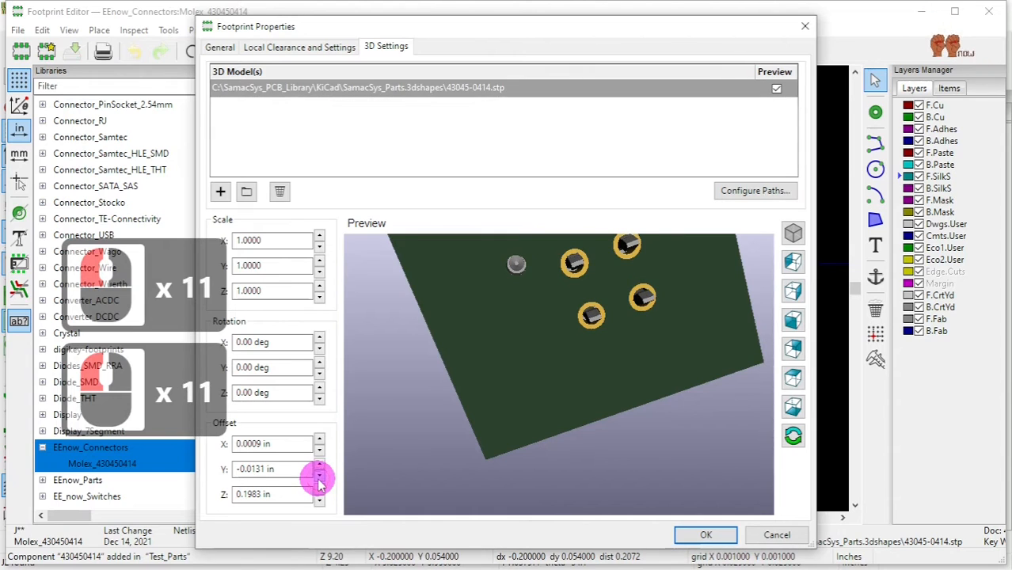
pyautogui.click(319, 477)
pyautogui.click(319, 476)
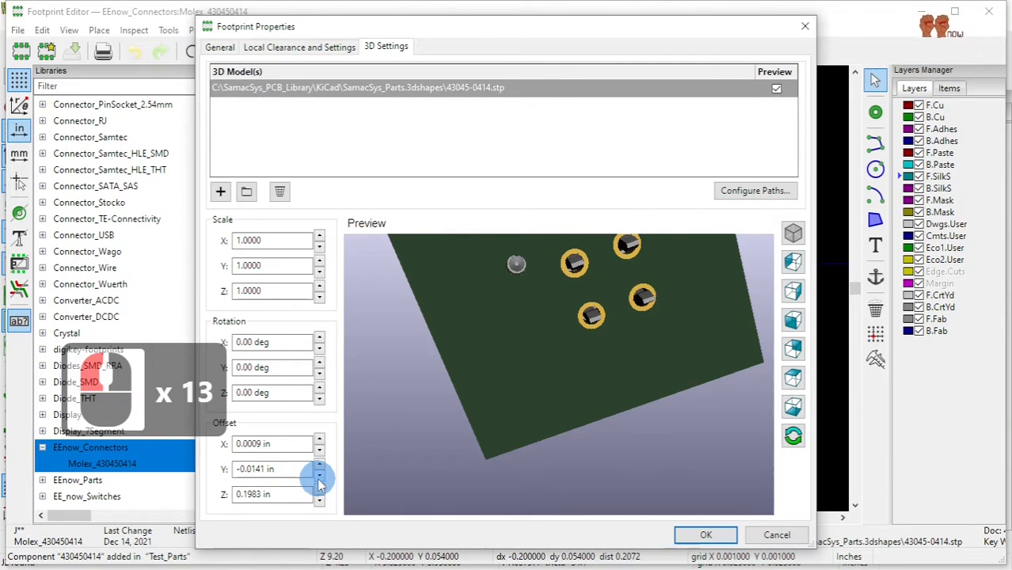
pyautogui.moveTo(536, 442); pyautogui.dragTo(484, 410, button='middle')
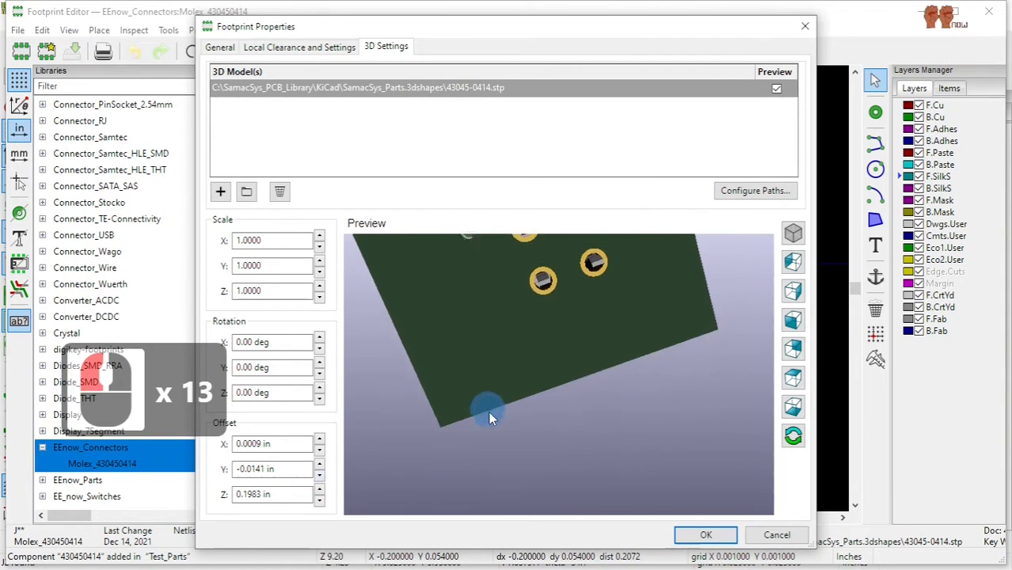
pyautogui.click(706, 537)
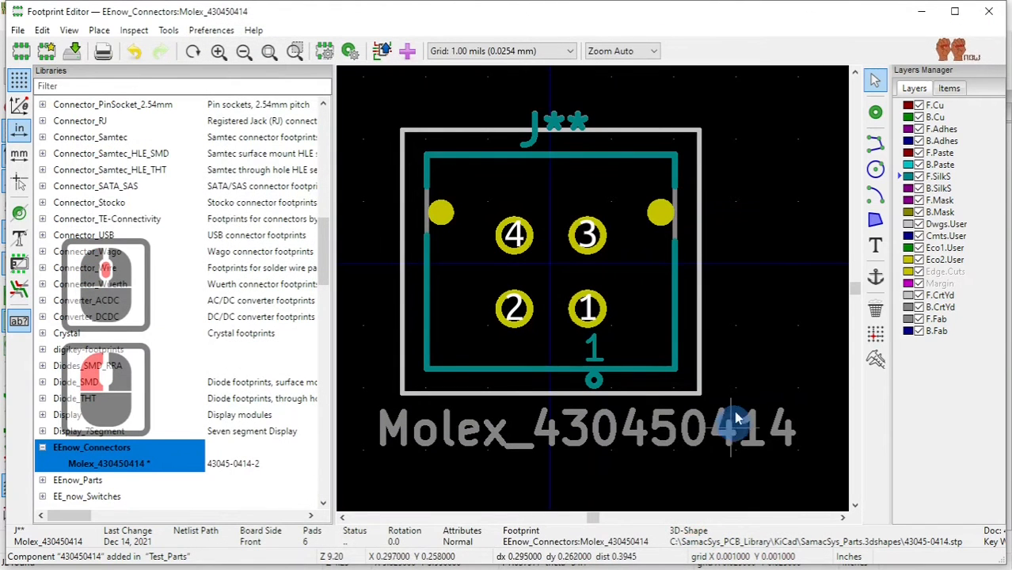
# Save the Molex_430450414 footprint and close the Footprint Editor.
pyautogui.click(72, 51)
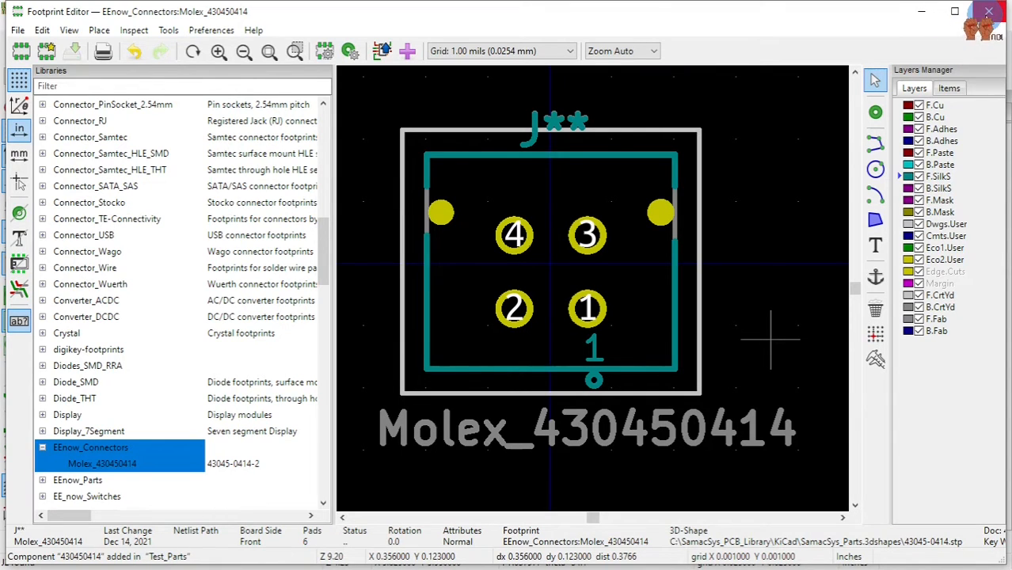
pyautogui.click(987, 17)
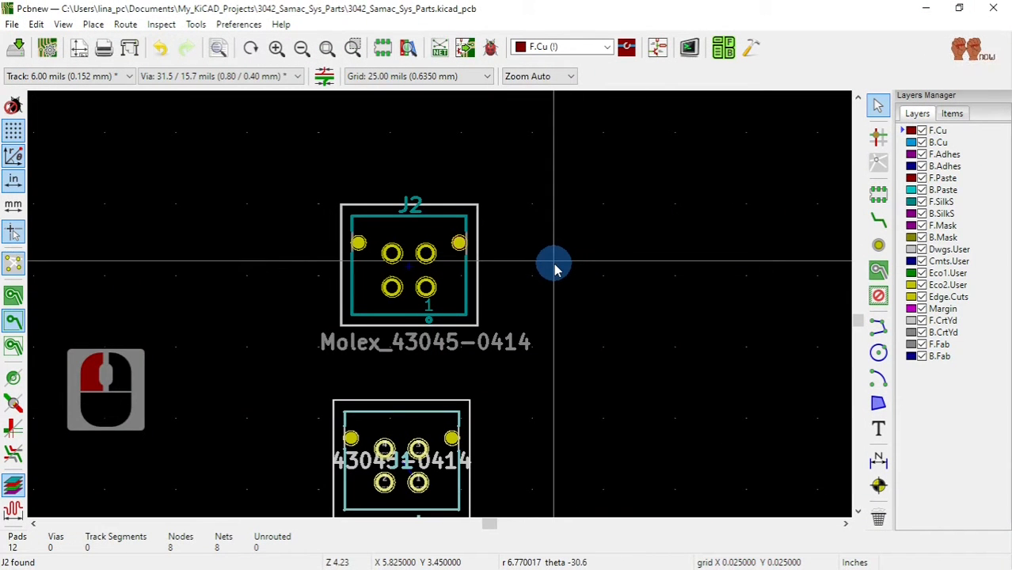
# Start a graphic circle on the Edge.Cuts layer, centred between connectors J2 and J1.
pyautogui.scroll(-3, 442, 310)
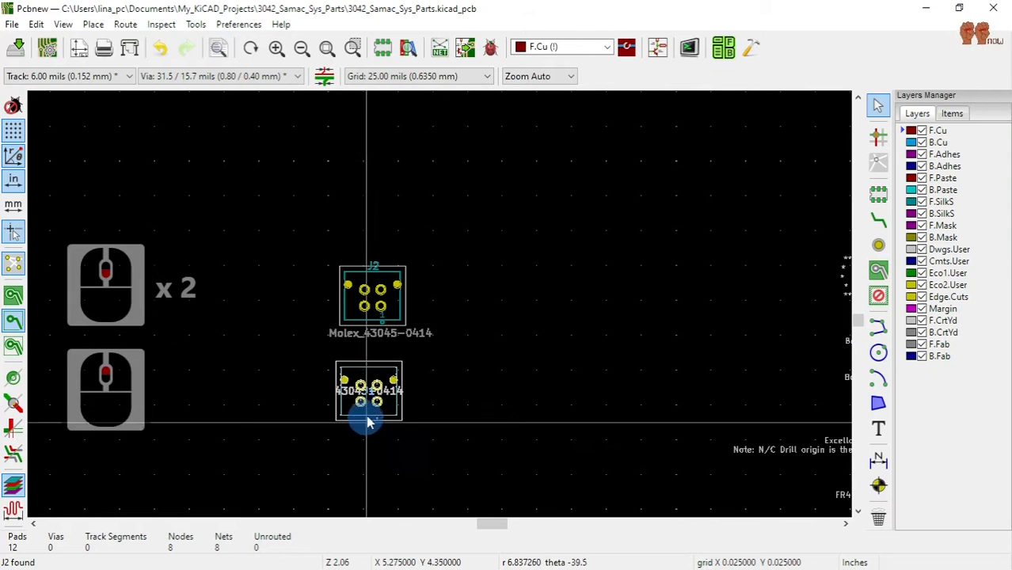
pyautogui.scroll(1, 387, 341)
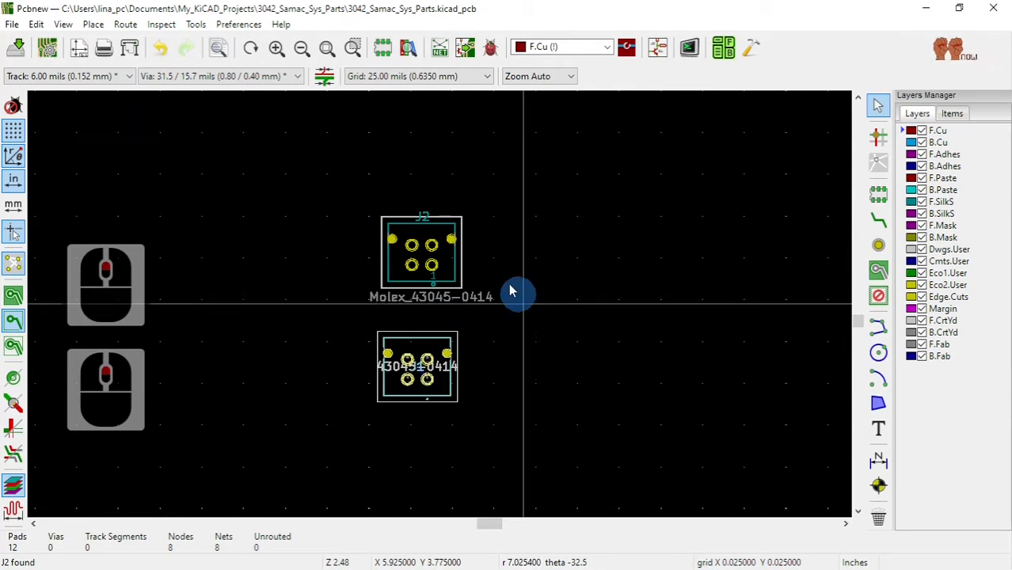
pyautogui.scroll(1, 427, 240)
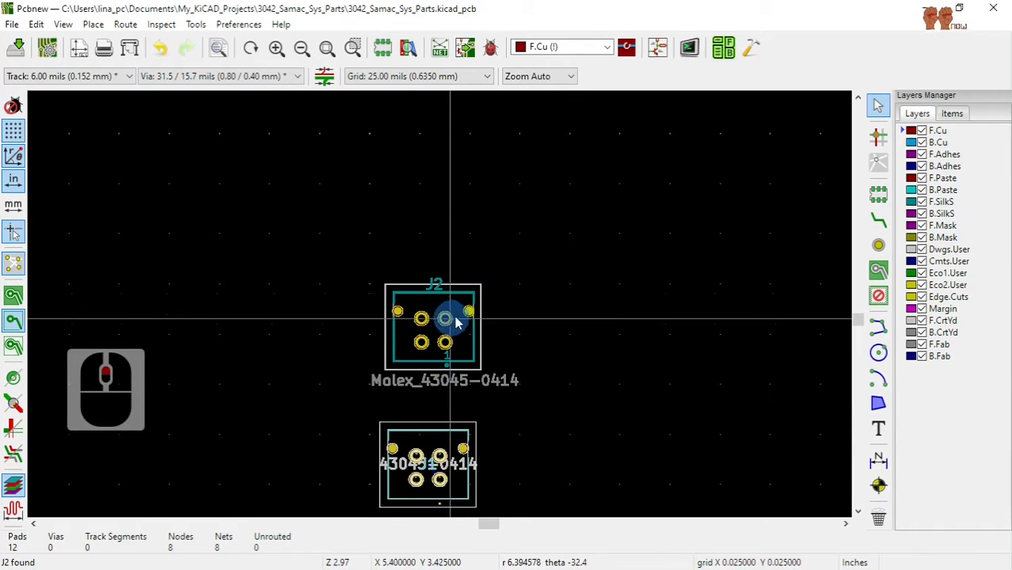
pyautogui.scroll(2, 444, 302)
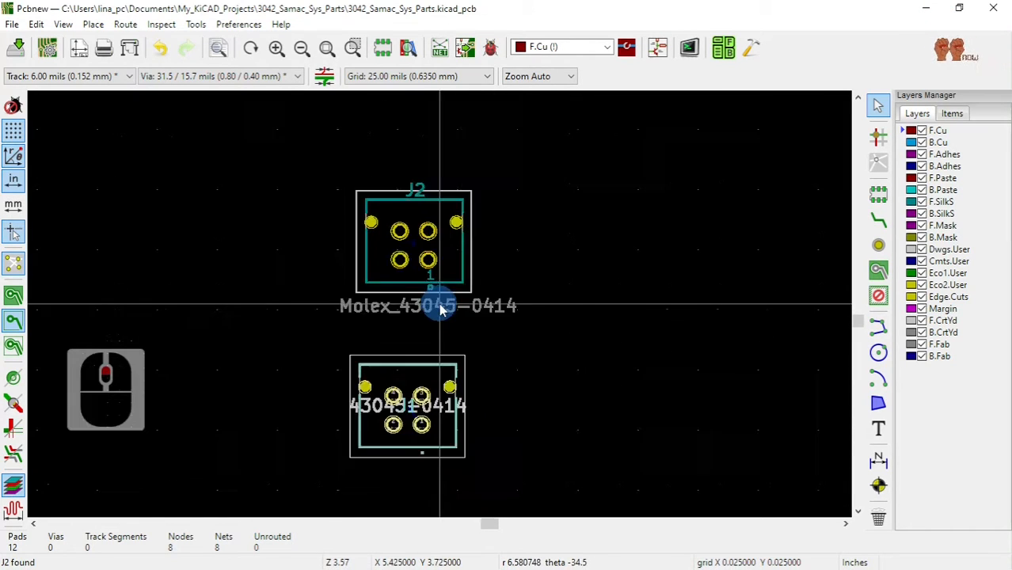
pyautogui.scroll(-1, 463, 271)
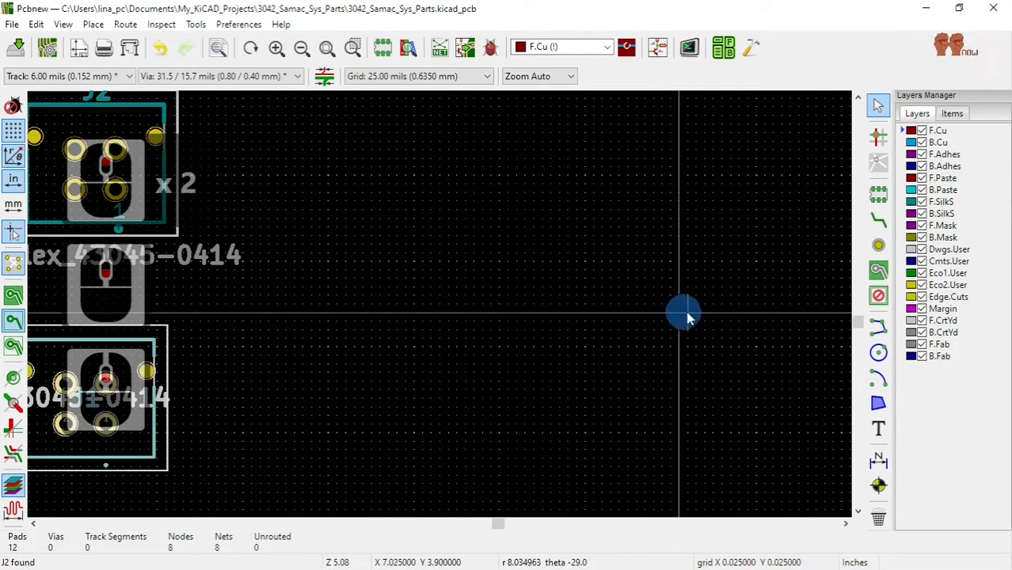
pyautogui.click(905, 298)
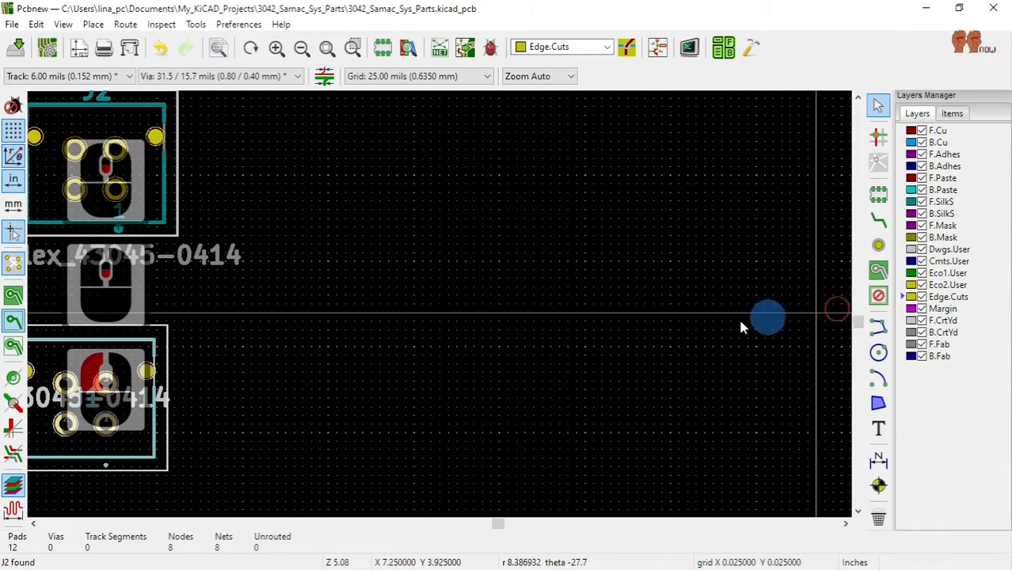
pyautogui.scroll(-2, 419, 294)
pyautogui.moveTo(276, 286); pyautogui.dragTo(490, 287, button='middle')
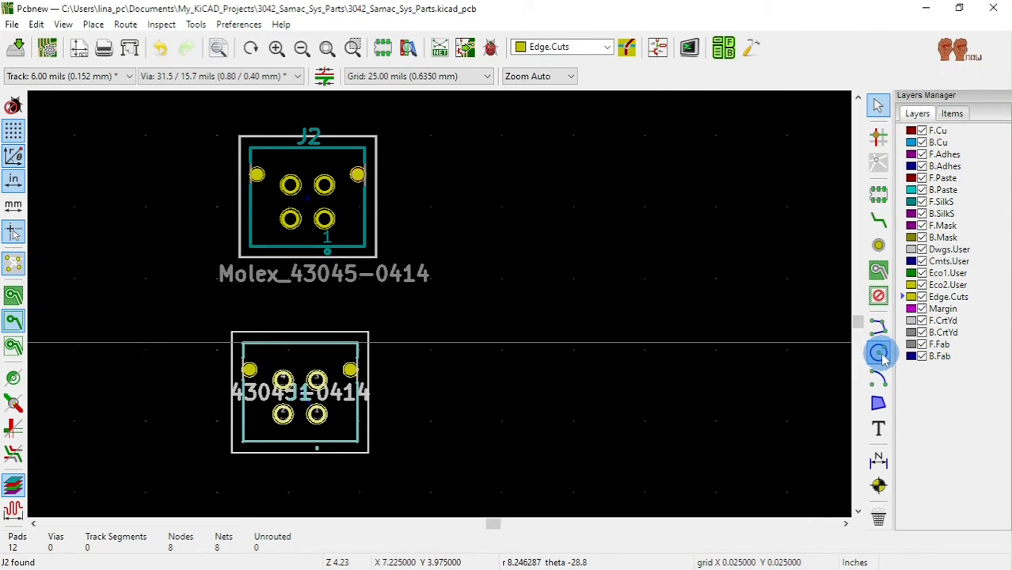
pyautogui.click(877, 351)
pyautogui.click(317, 306)
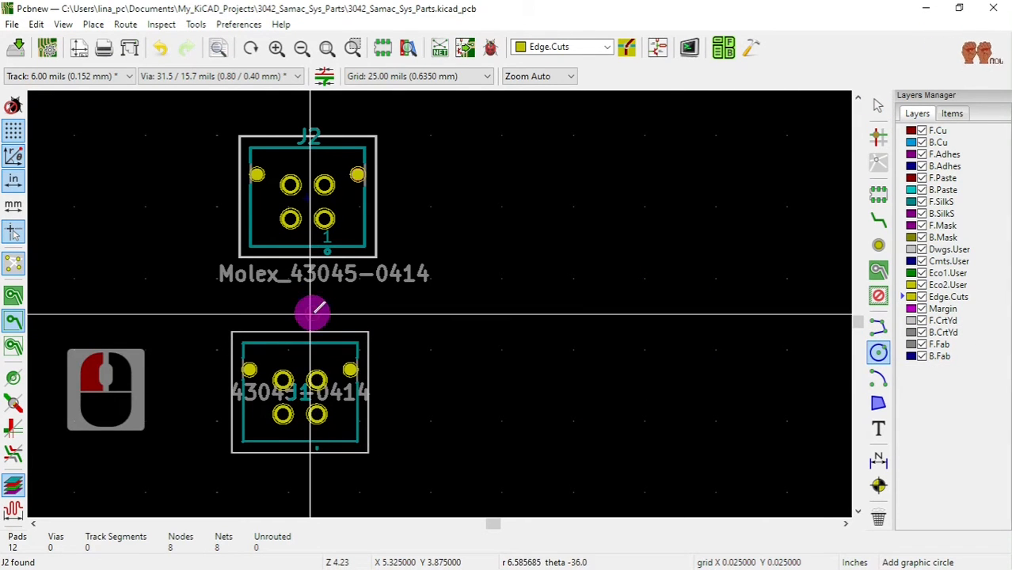
# Draw a circular Edge.Cuts board outline around J1 and J2, centred at about X 5.325, Y 3.875 in, and save the board.
pyautogui.click(243, 148)
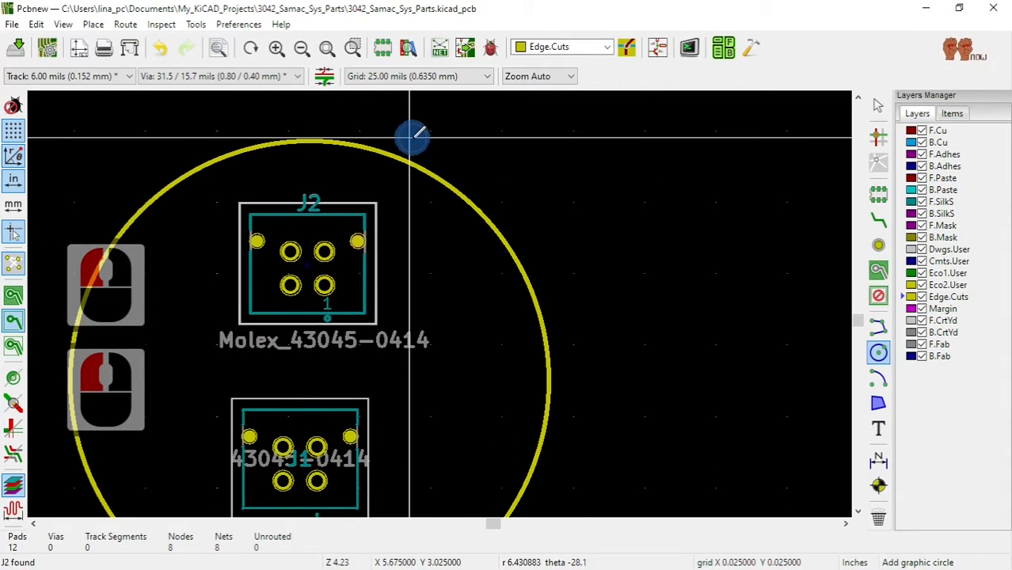
pyautogui.press('Escape')
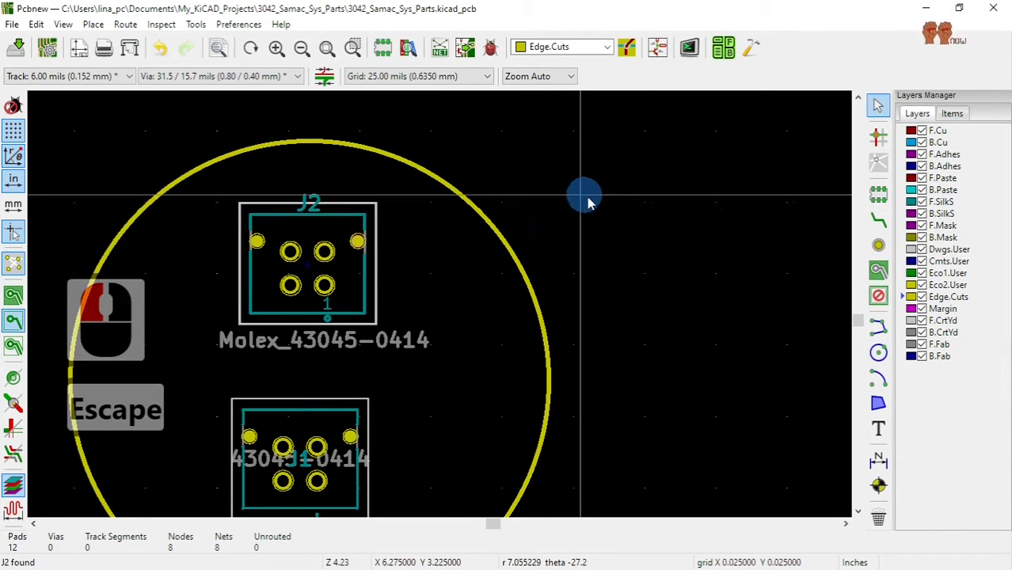
pyautogui.click(16, 48)
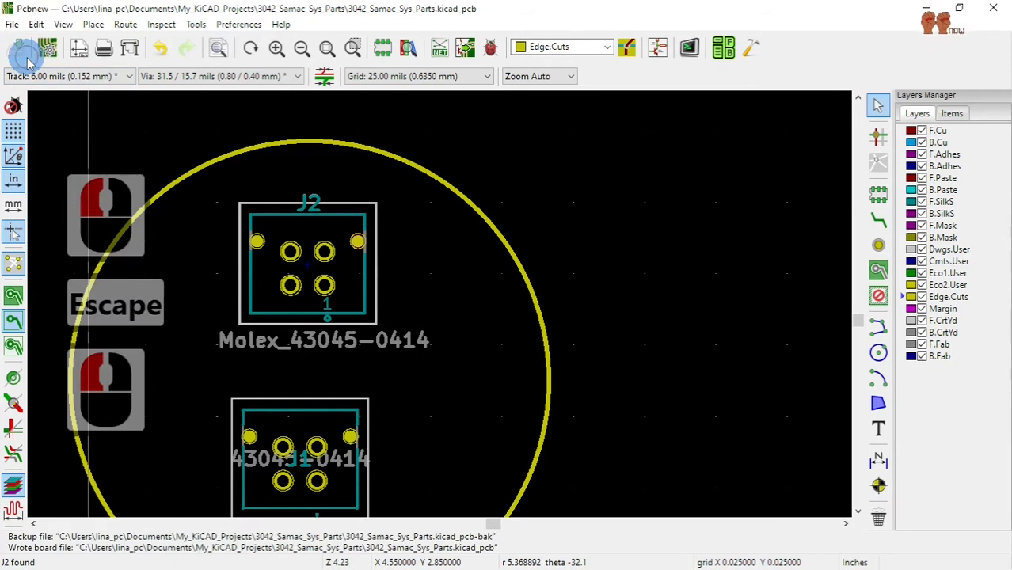
# Open the board's 3D view and examine the J1 and J2 footprints.
pyautogui.click(62, 24)
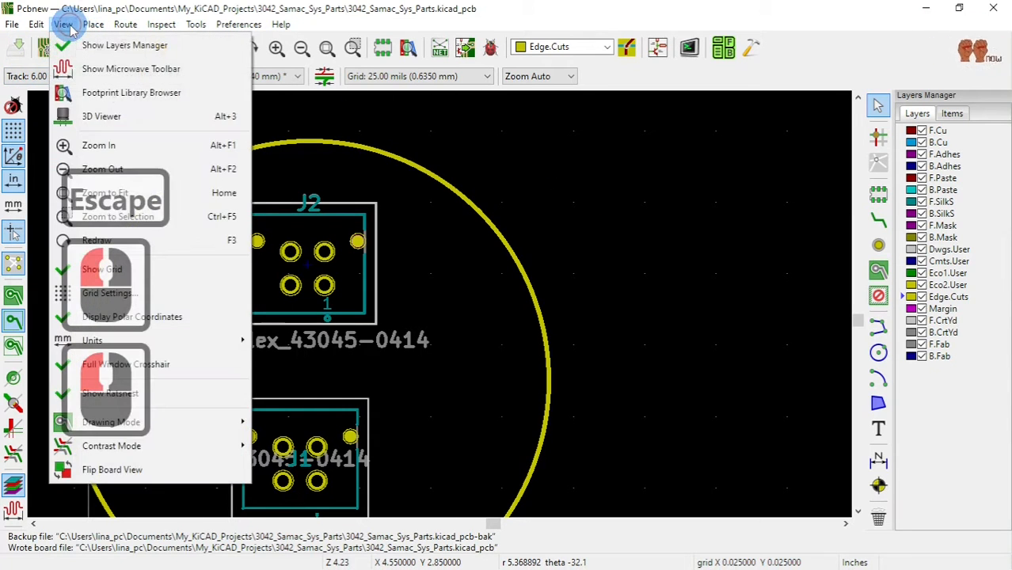
pyautogui.click(102, 116)
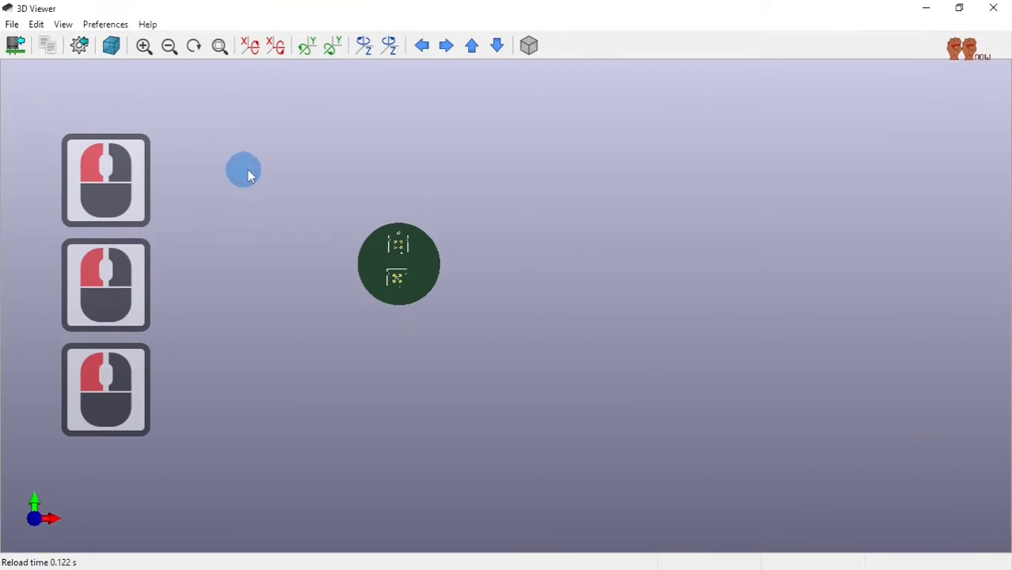
pyautogui.middleClick(360, 253)
pyautogui.middleClick(360, 253)
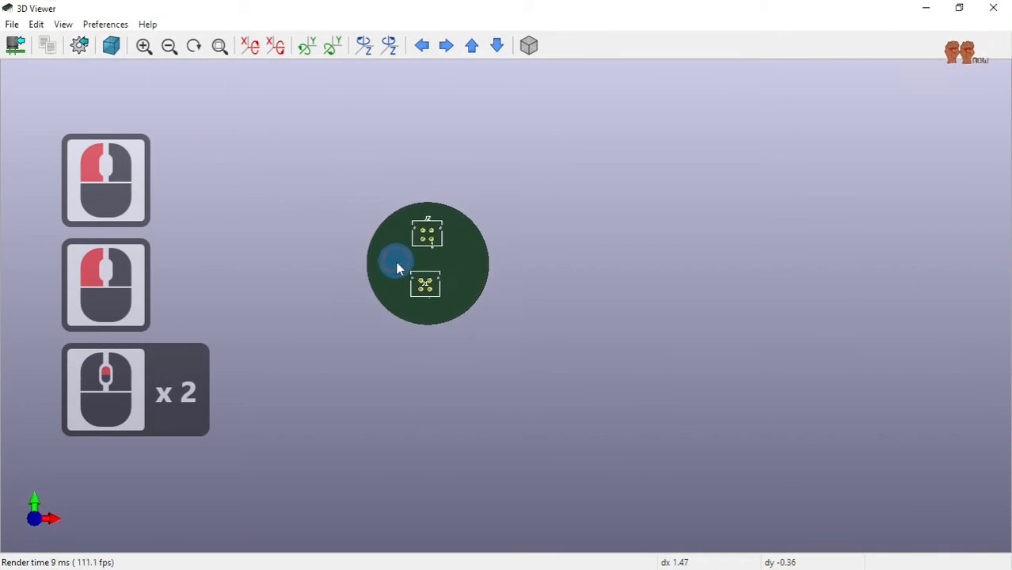
pyautogui.scroll(6, 343, 222)
pyautogui.moveTo(343, 223); pyautogui.dragTo(509, 268, button='middle')
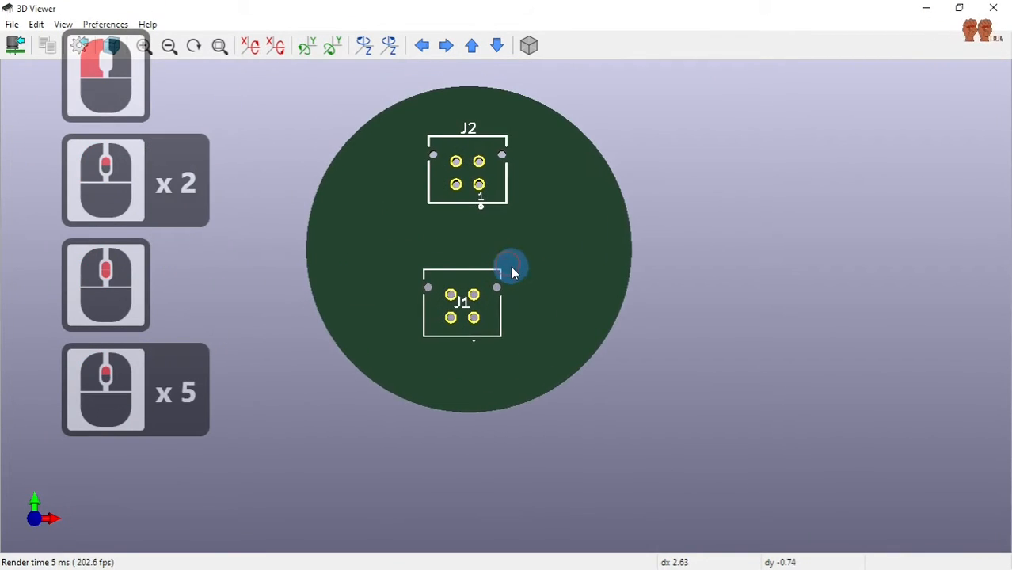
pyautogui.scroll(1, 501, 247)
pyautogui.scroll(1, 500, 252)
pyautogui.scroll(-1, 499, 245)
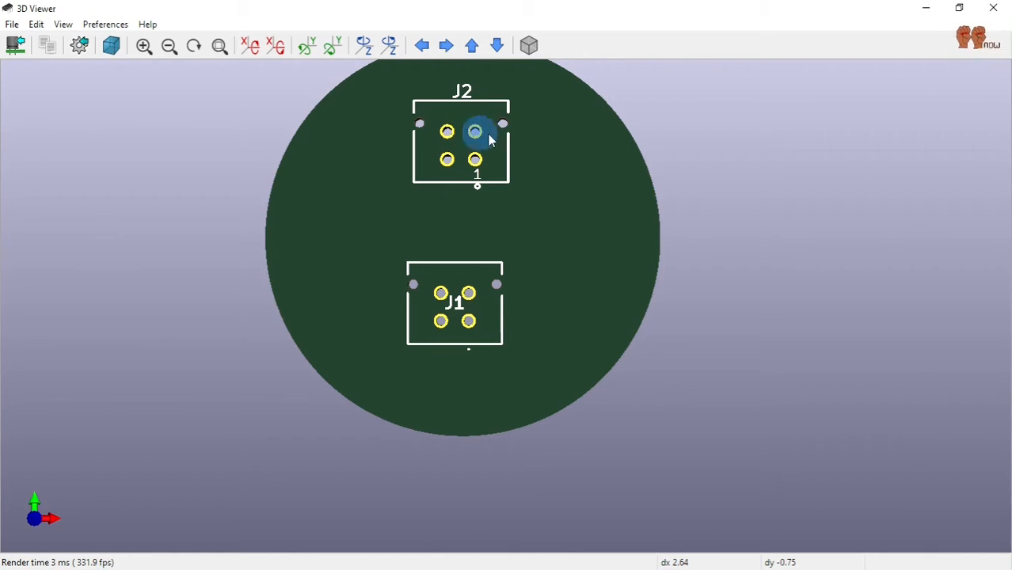
pyautogui.scroll(1, 439, 166)
pyautogui.scroll(-1, 437, 169)
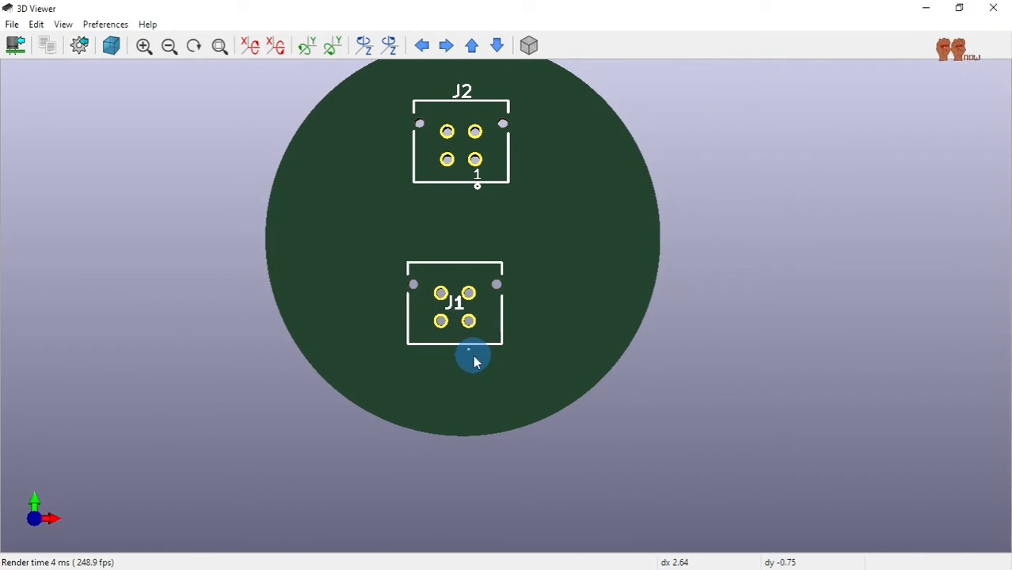
# Compare the pin 1 markers, silkscreen outlines and holes of J1 and J2 close up.
pyautogui.scroll(2, 467, 353)
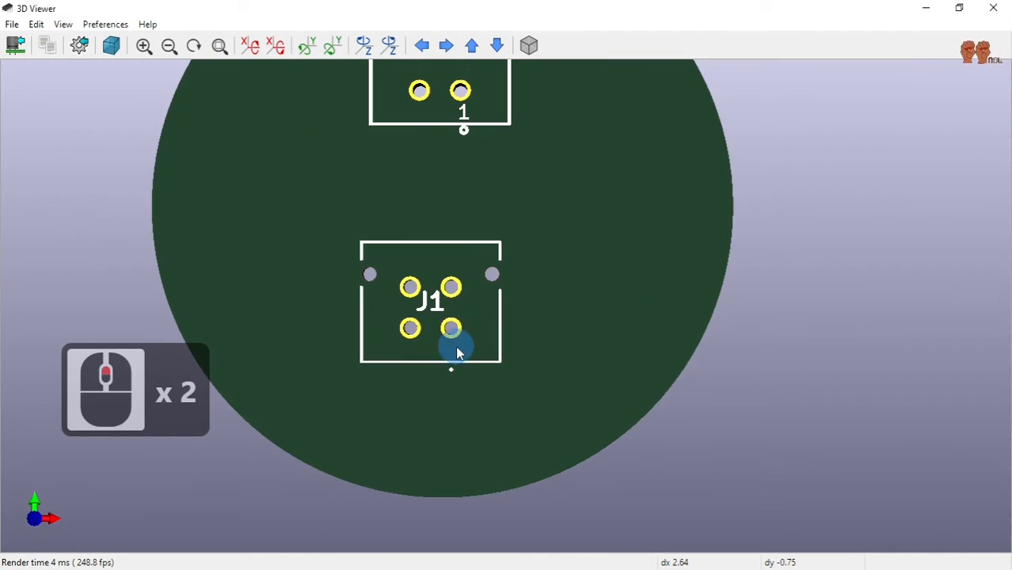
pyautogui.scroll(1, 450, 375)
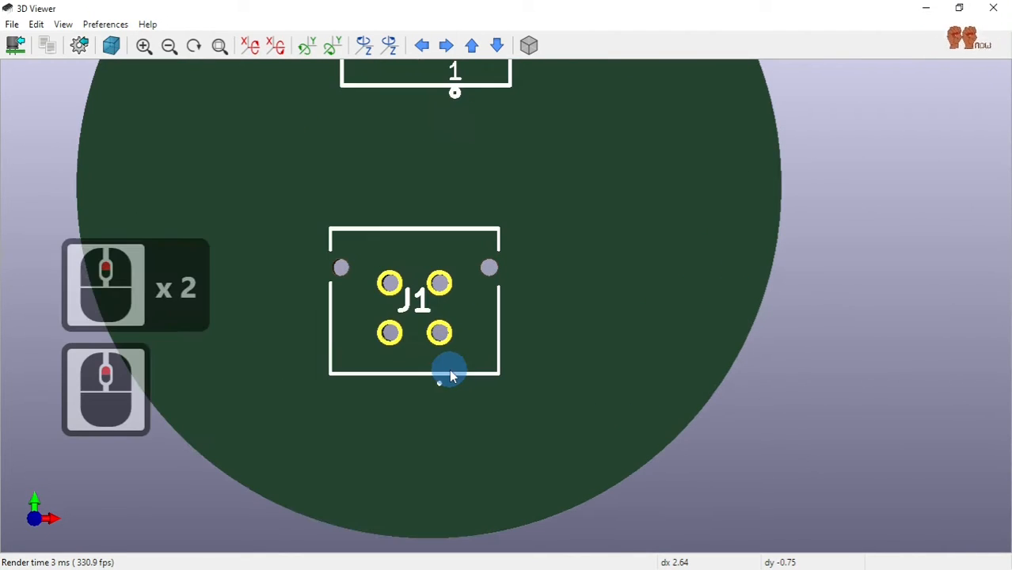
pyautogui.scroll(-1, 434, 374)
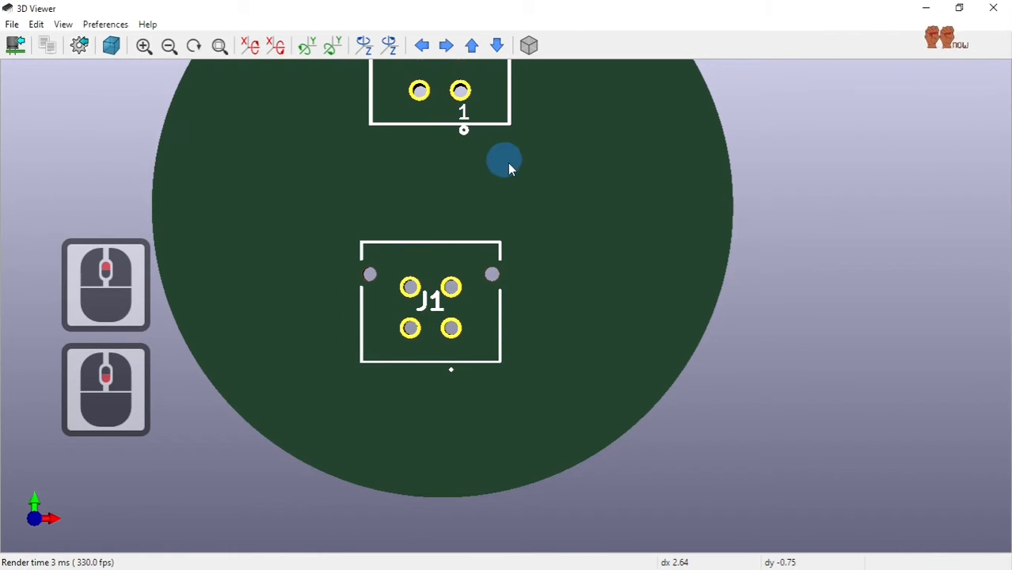
pyautogui.scroll(-3, 491, 141)
pyautogui.scroll(1, 465, 162)
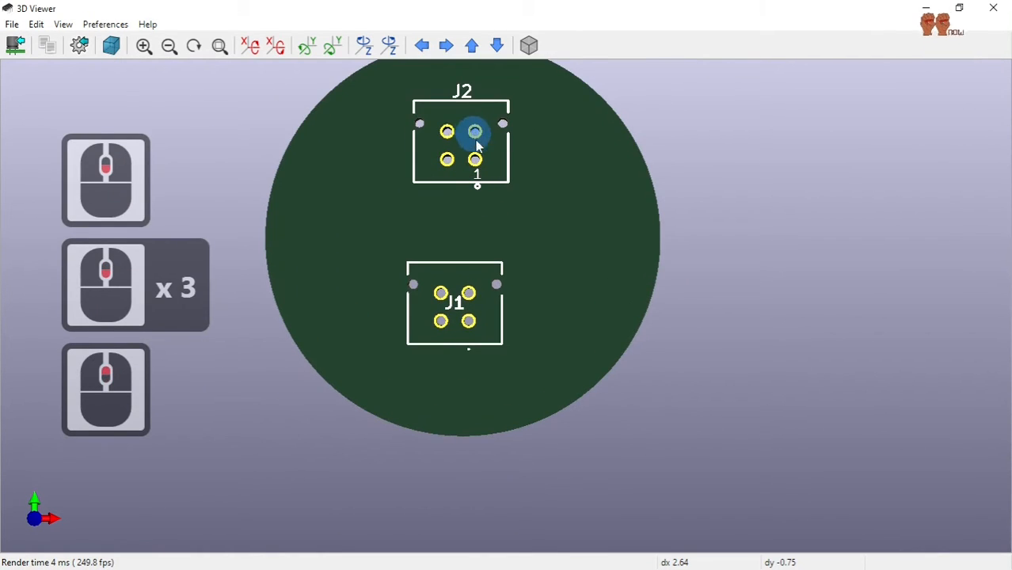
pyautogui.scroll(-1, 477, 146)
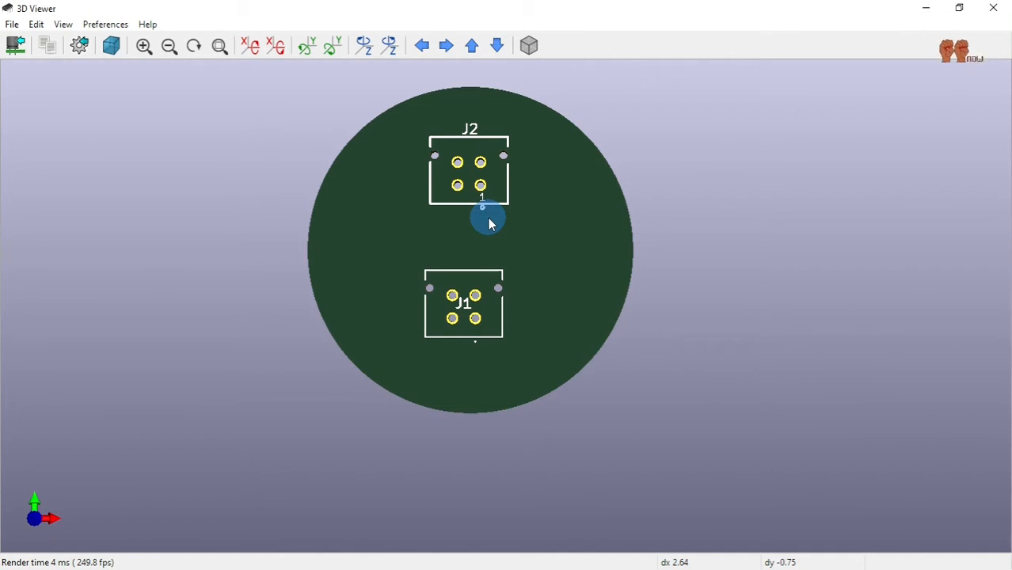
pyautogui.scroll(2, 477, 158)
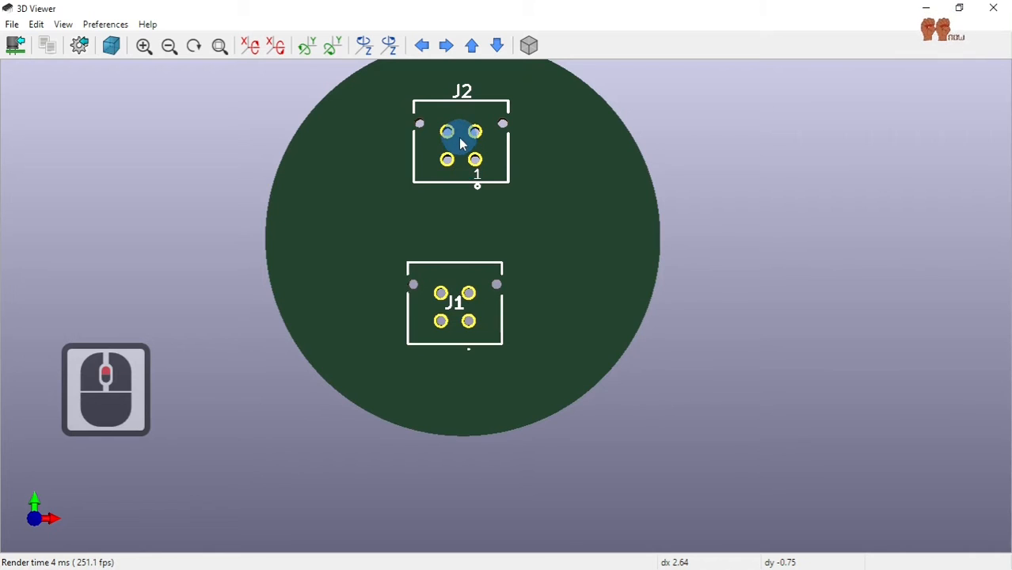
pyautogui.scroll(1, 462, 142)
pyautogui.moveTo(434, 130); pyautogui.dragTo(470, 209, button='middle')
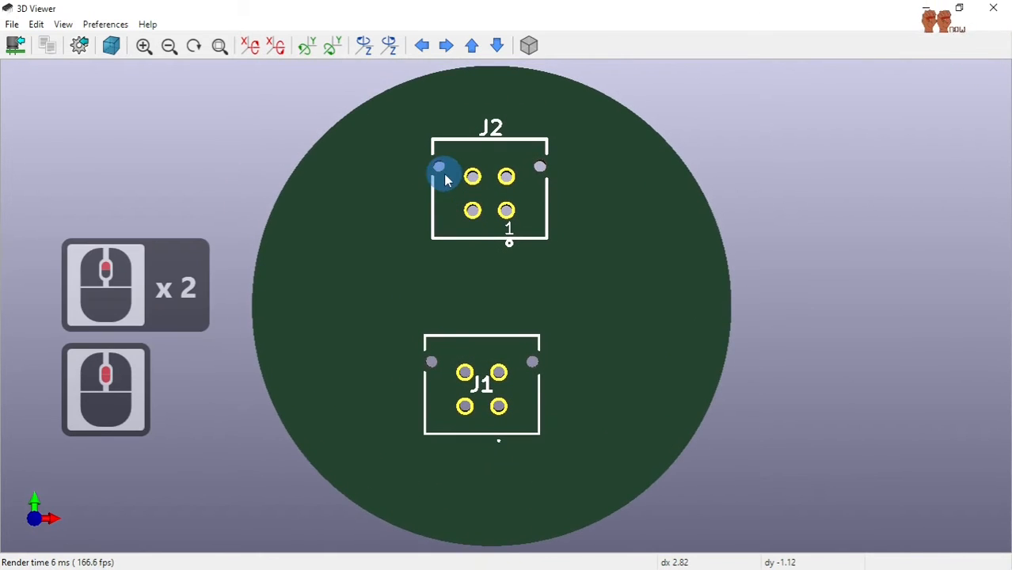
pyautogui.scroll(1, 446, 162)
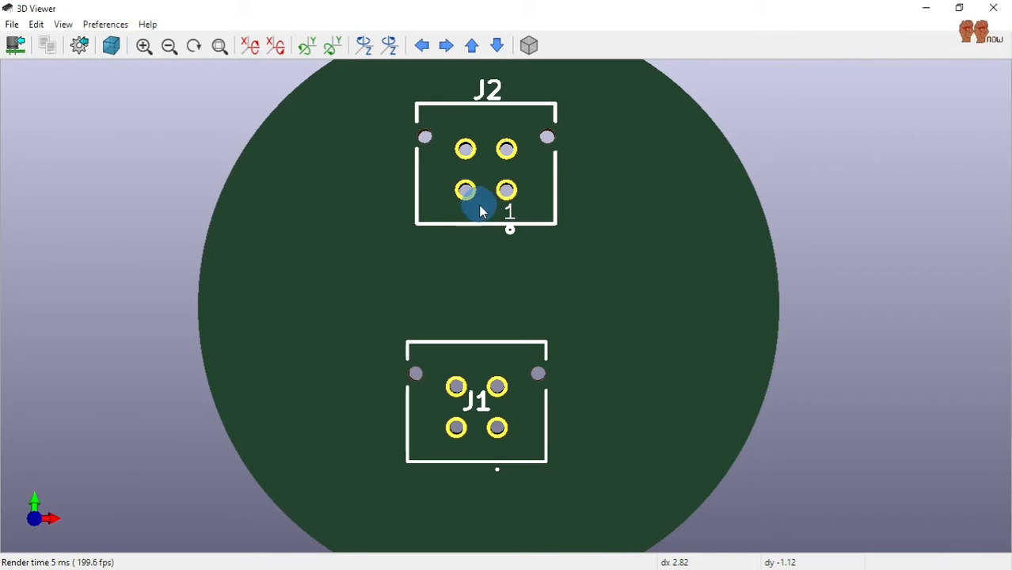
pyautogui.scroll(-1, 480, 211)
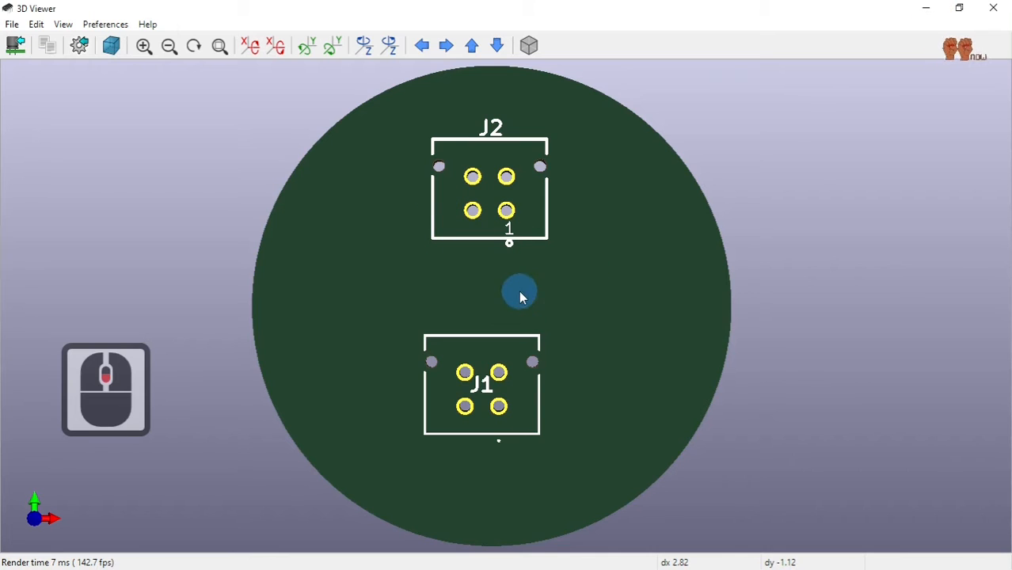
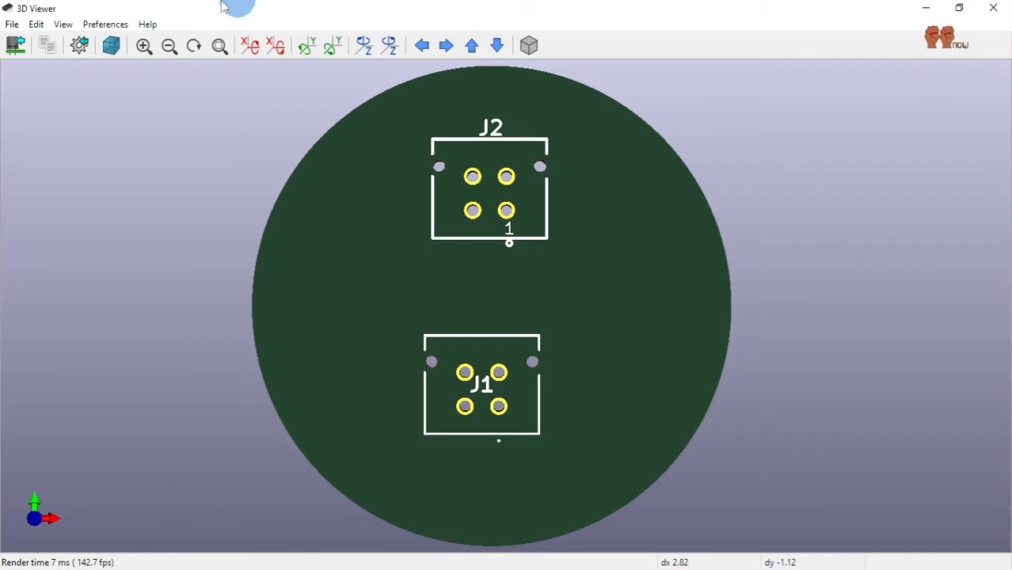
# Enable the display of 3D through hole models in the 3D display options.
pyautogui.click(80, 45)
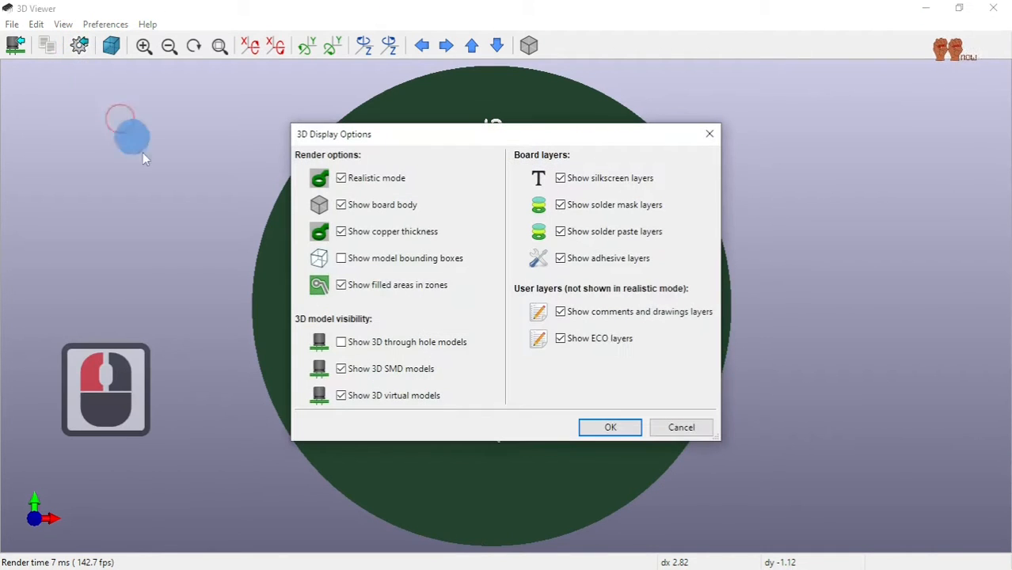
pyautogui.click(351, 268)
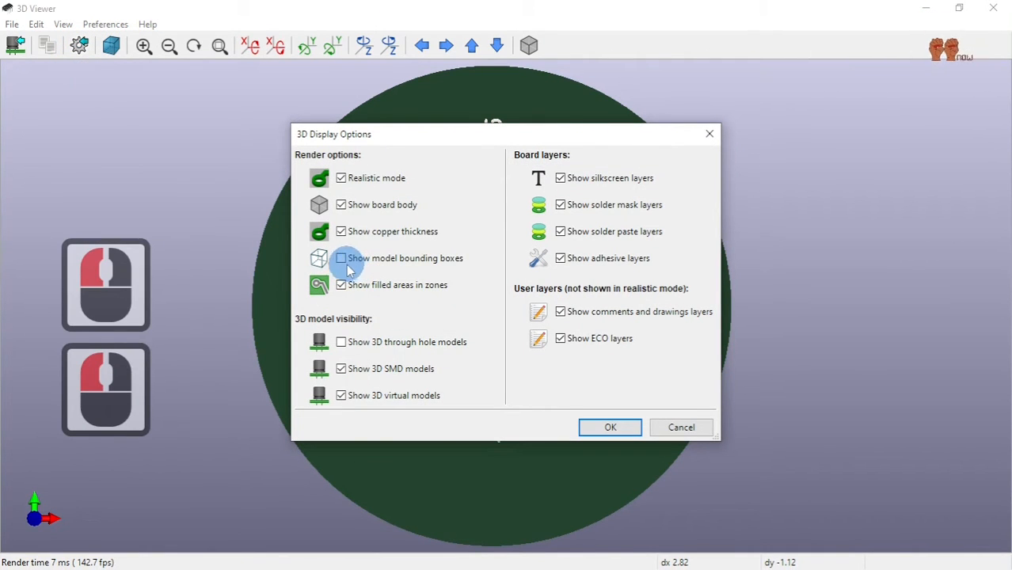
pyautogui.click(342, 342)
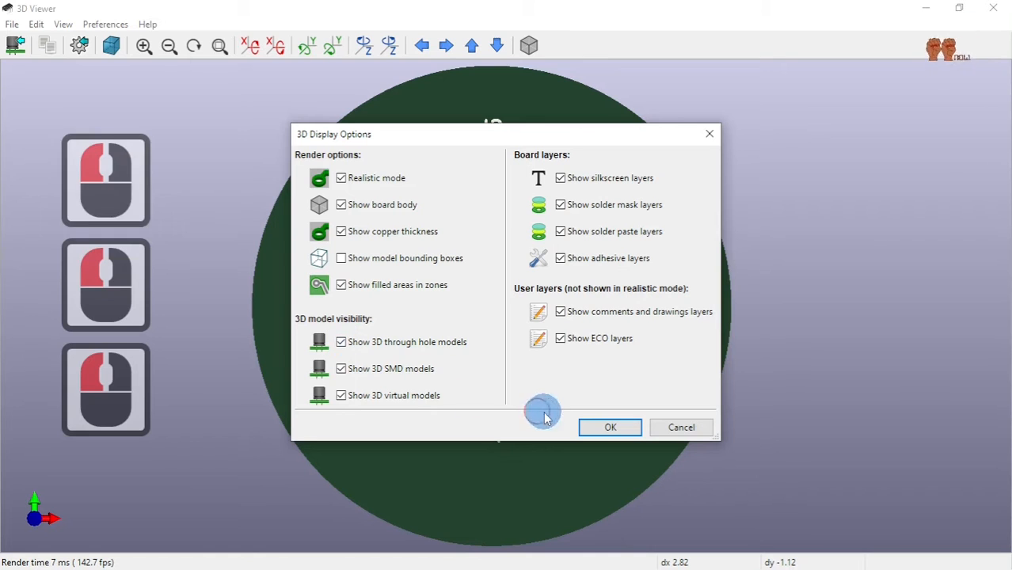
pyautogui.click(626, 429)
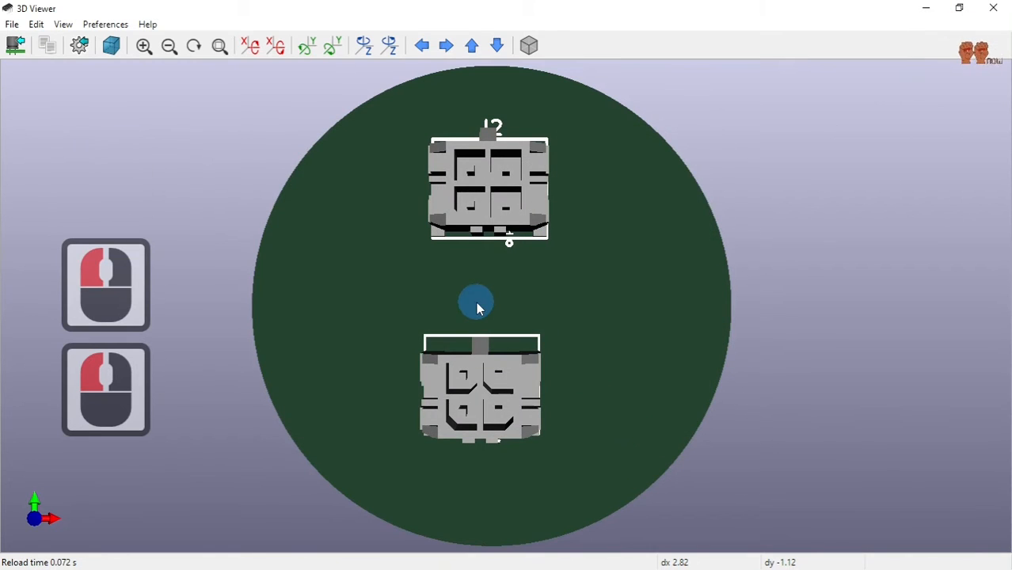
# Inspect how the J1 and J2 connector models sit on their silkscreen outlines from several angles, and close the 3D view.
pyautogui.moveTo(475, 301); pyautogui.dragTo(515, 348, button='middle')
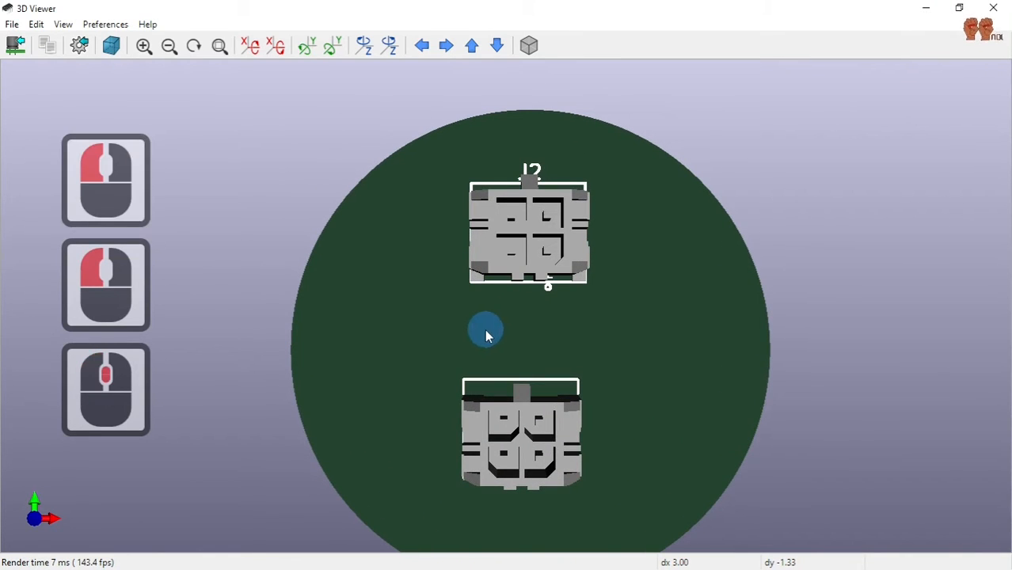
pyautogui.moveTo(485, 332); pyautogui.dragTo(569, 326)
pyautogui.scroll(1, 526, 308)
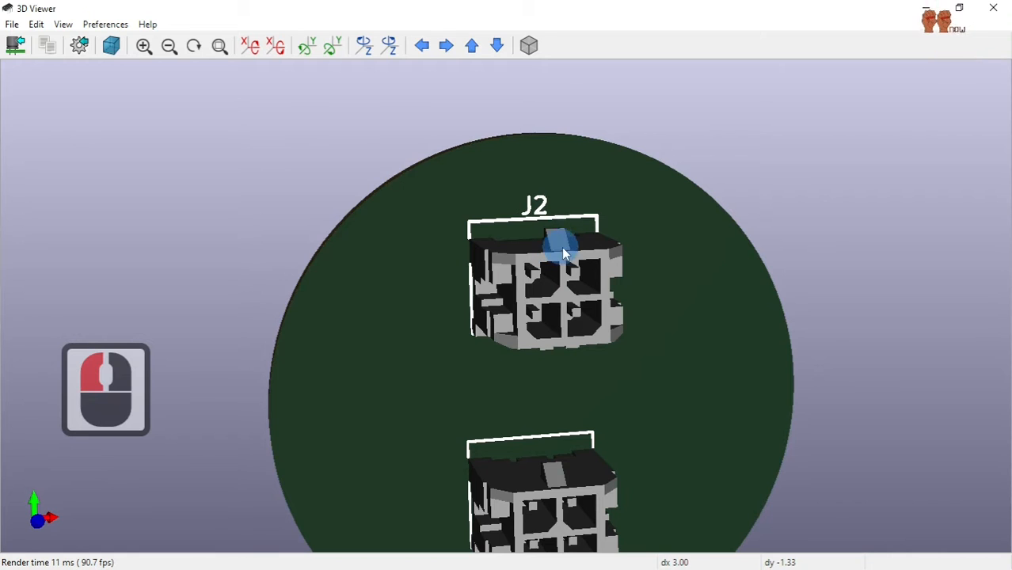
pyautogui.moveTo(460, 302); pyautogui.dragTo(429, 259)
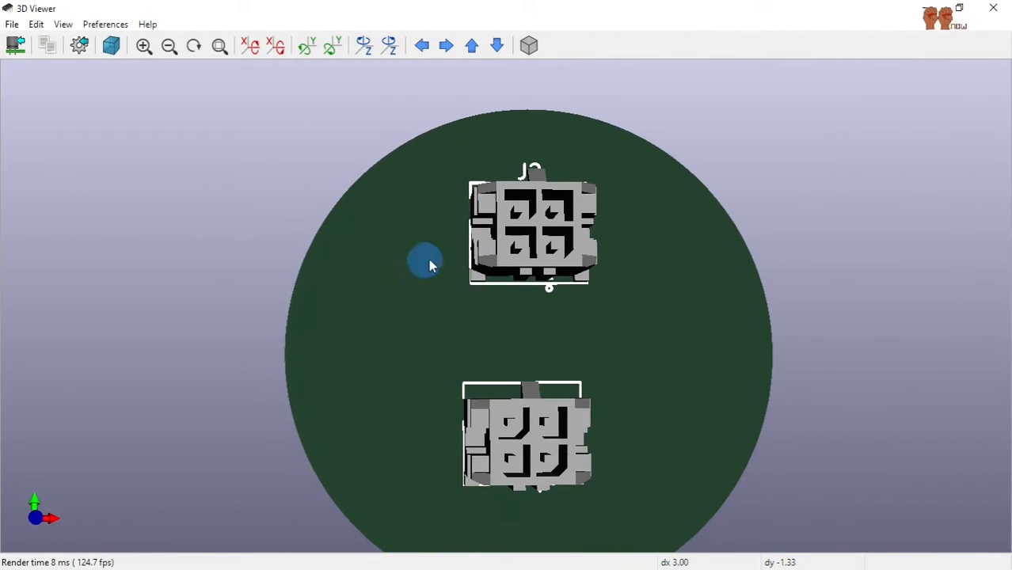
pyautogui.click(511, 176)
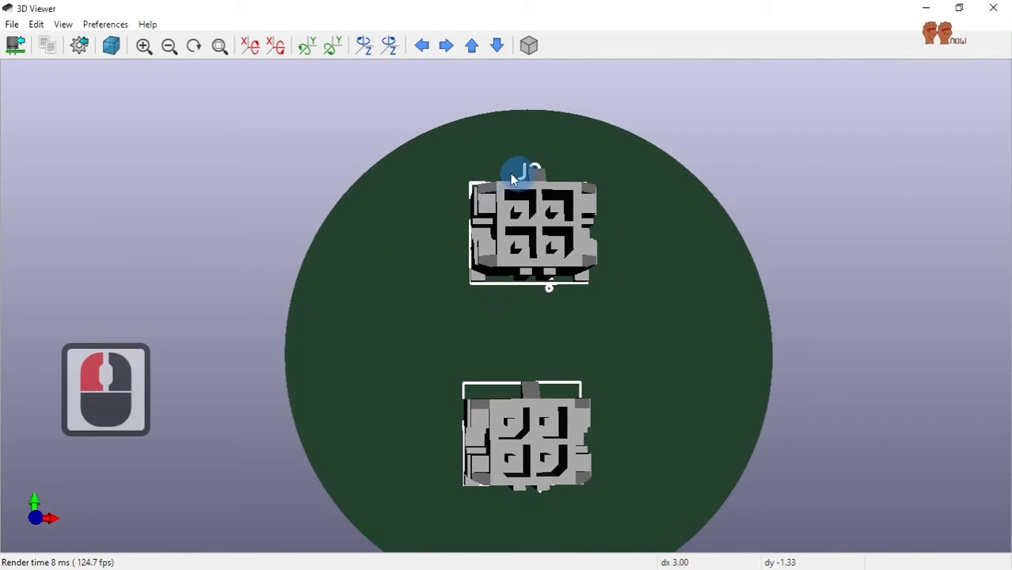
pyautogui.click(994, 9)
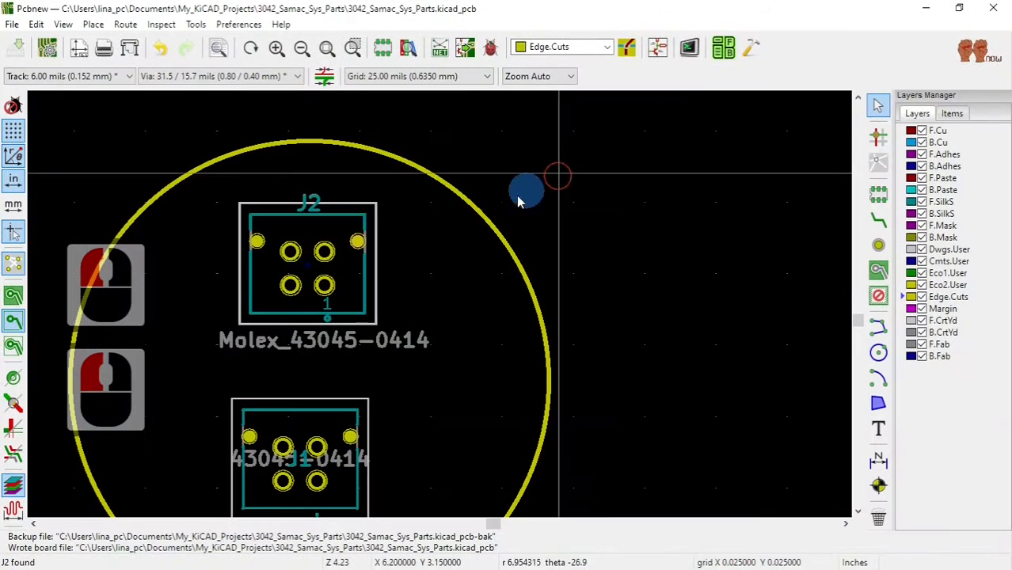
# Open J2's library footprint in the Footprint Editor from its footprint properties.
pyautogui.rightClick(346, 274)
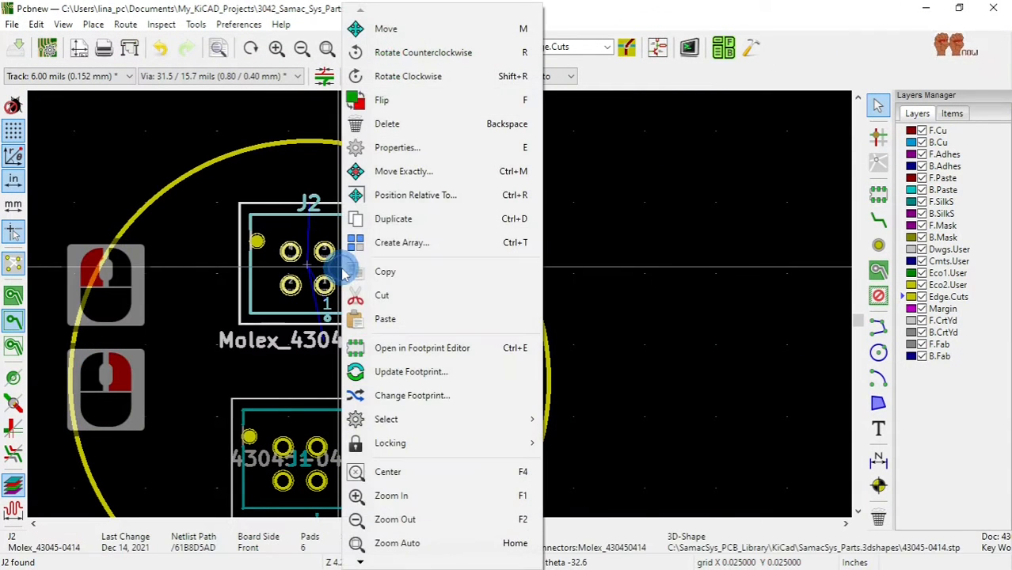
pyautogui.moveTo(421, 418)
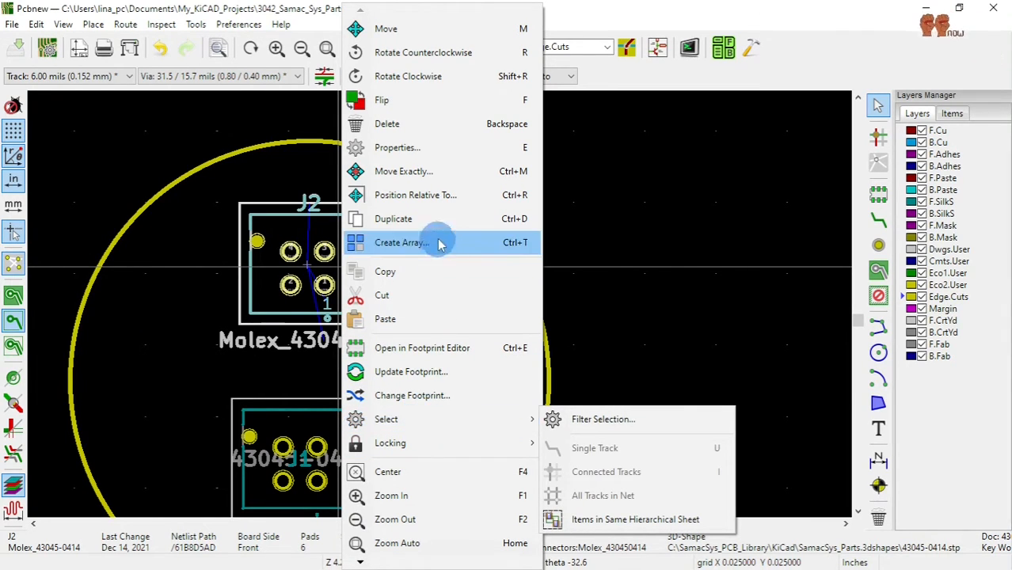
pyautogui.click(443, 158)
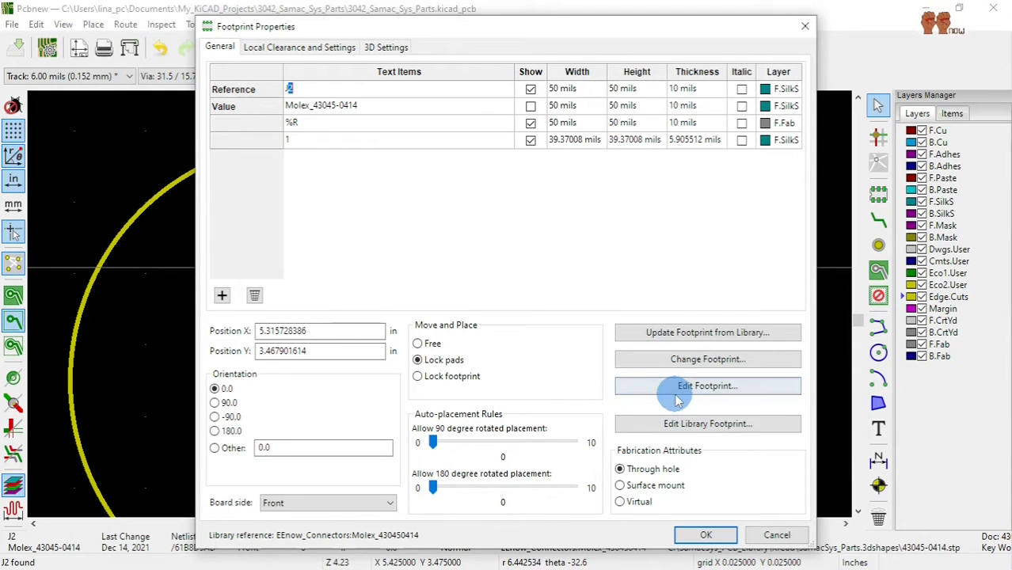
pyautogui.click(713, 387)
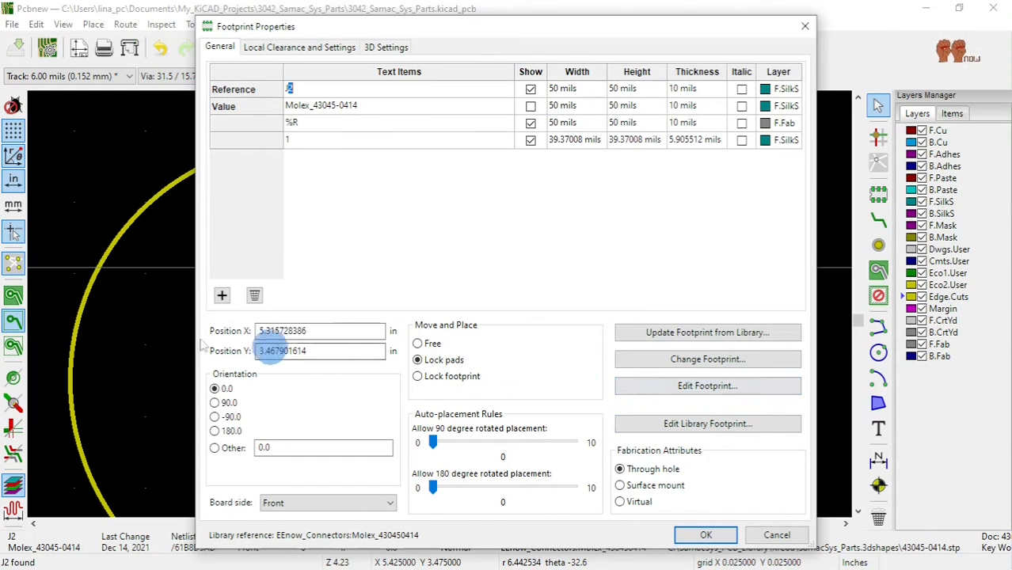
pyautogui.click(677, 428)
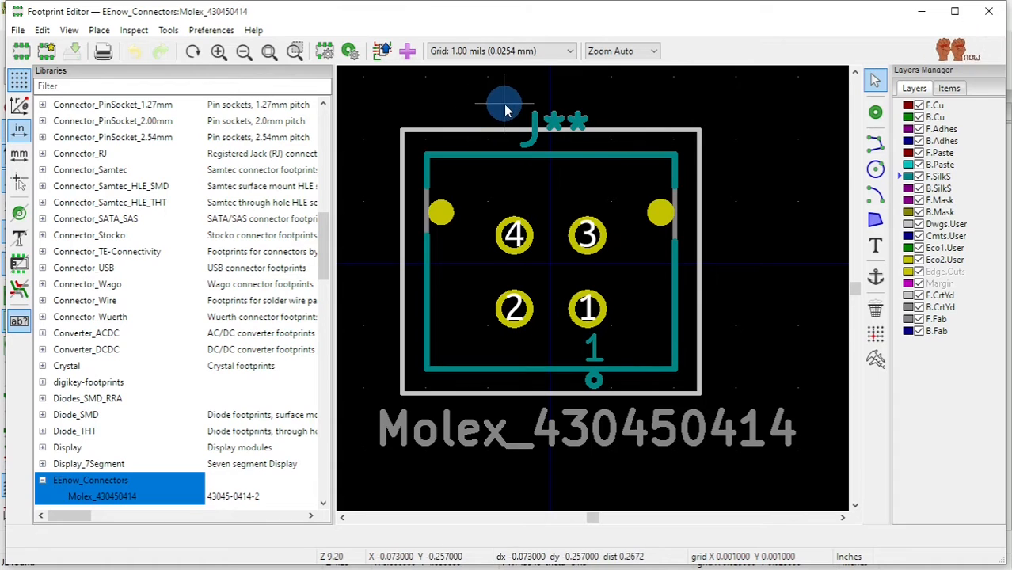
pyautogui.moveTo(505, 110); pyautogui.dragTo(598, 163)
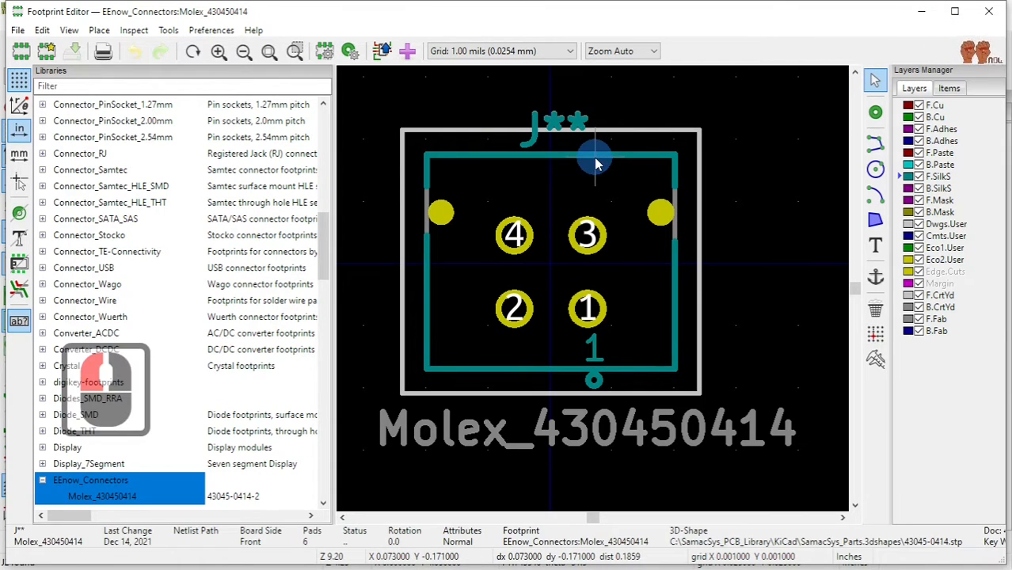
pyautogui.click(597, 163)
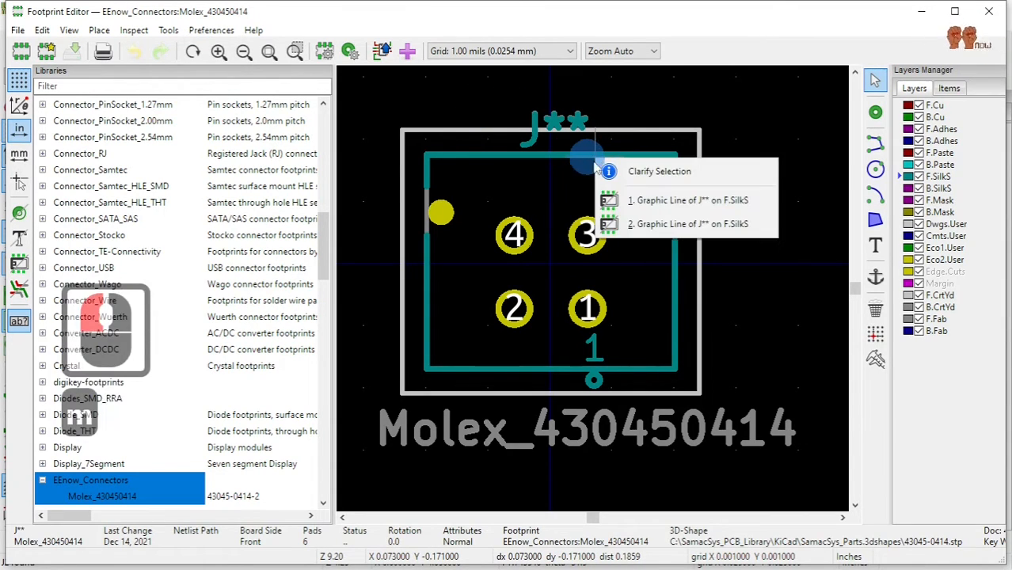
pyautogui.click(655, 202)
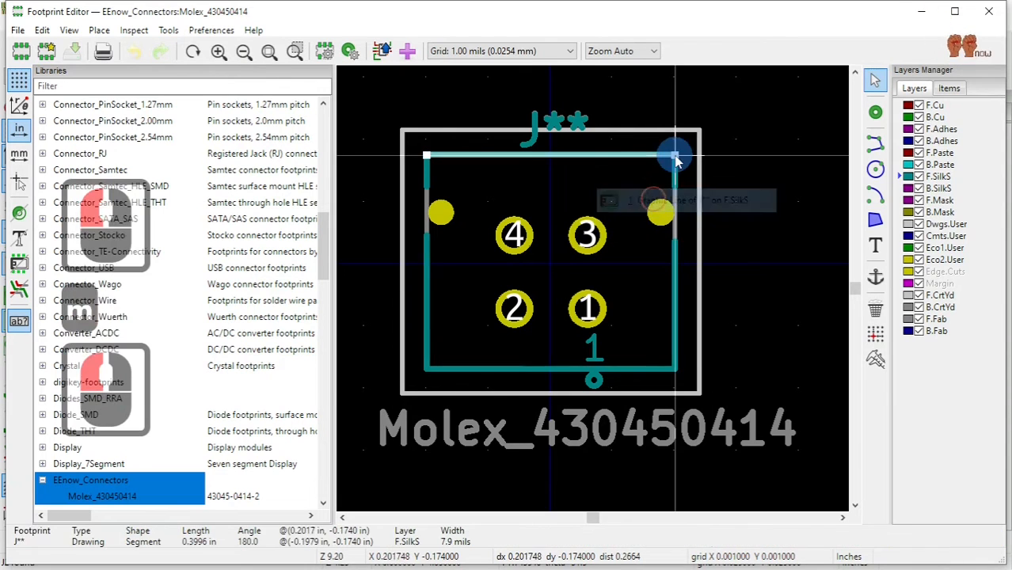
pyautogui.press('Escape')
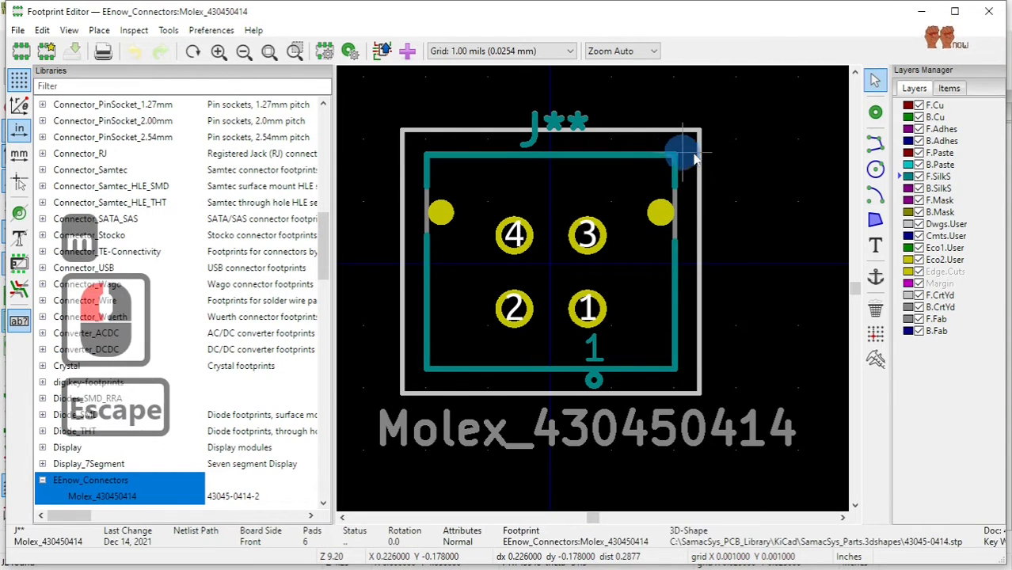
# Move the footprint's silkscreen reference text and the matching F.Fab text together to above the left end of the outline's upper edge.
pyautogui.scroll(1, 705, 154)
pyautogui.scroll(-1, 592, 285)
pyautogui.scroll(-2, 592, 295)
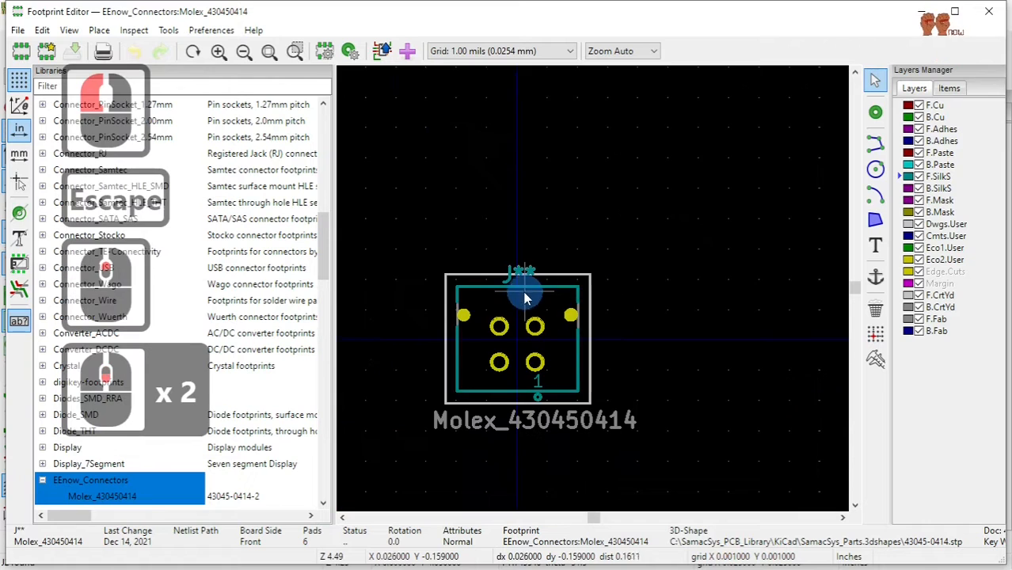
pyautogui.scroll(2, 592, 273)
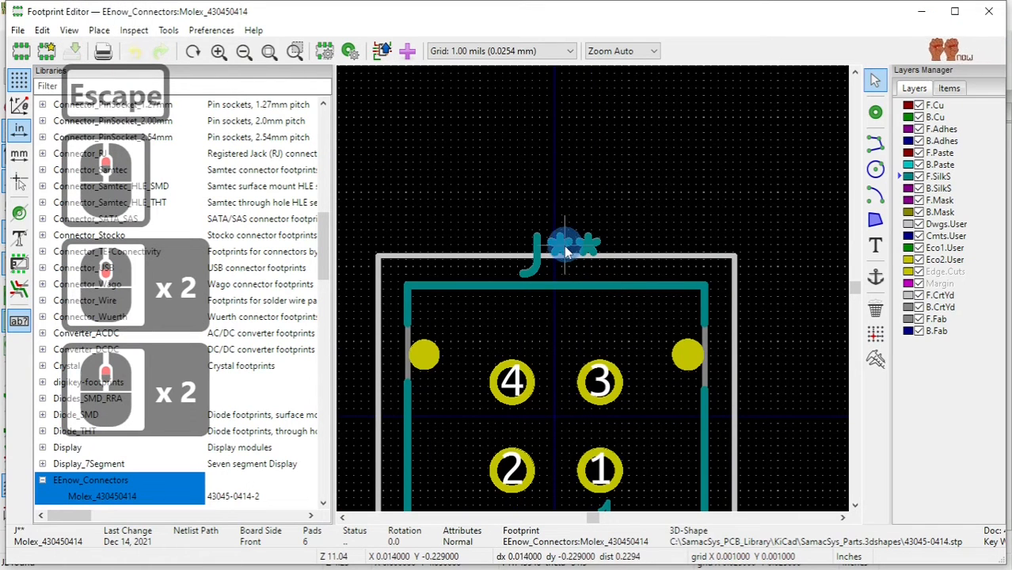
pyautogui.click(565, 252)
pyautogui.click(601, 287)
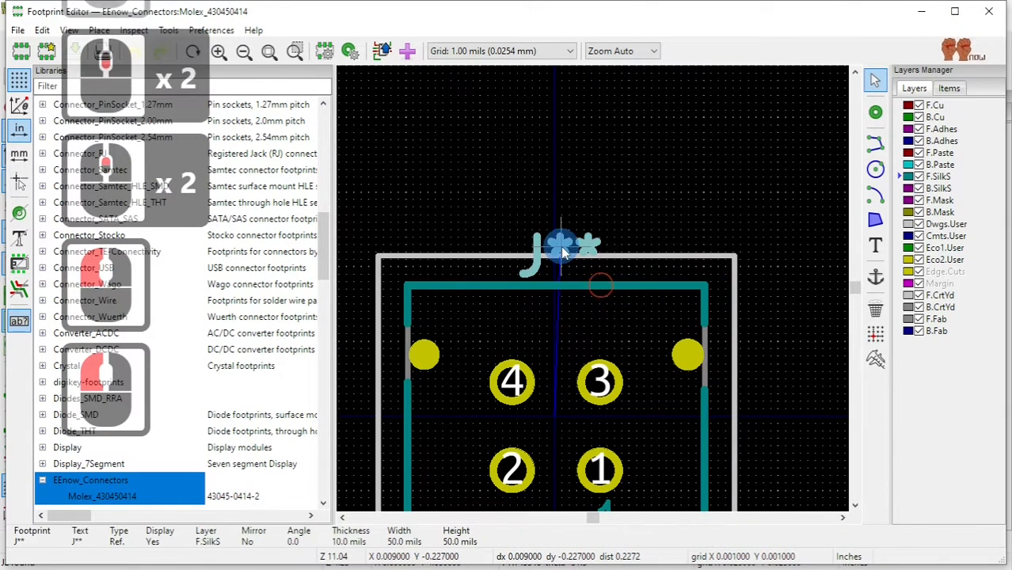
pyautogui.press('m')
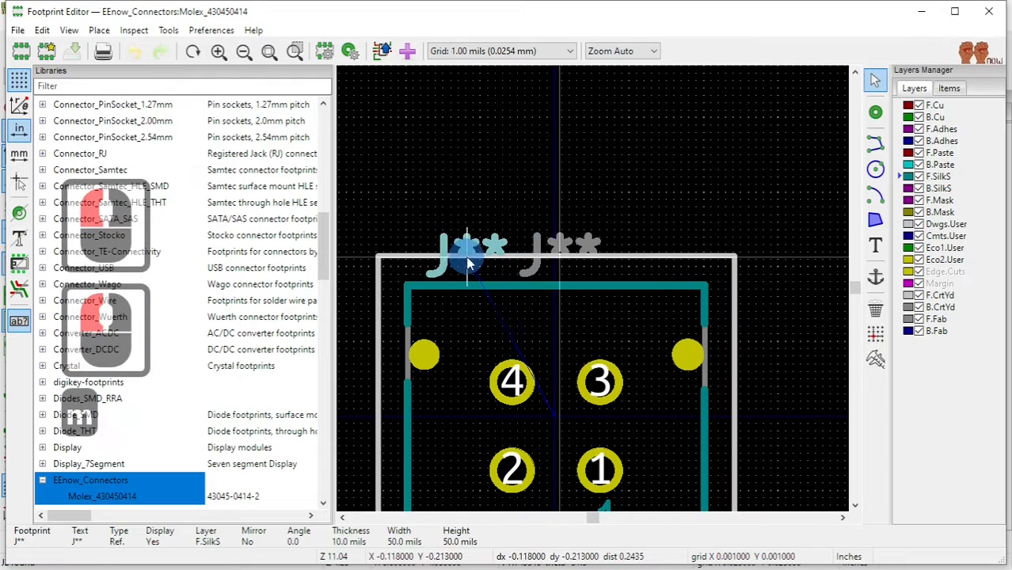
pyautogui.click(451, 264)
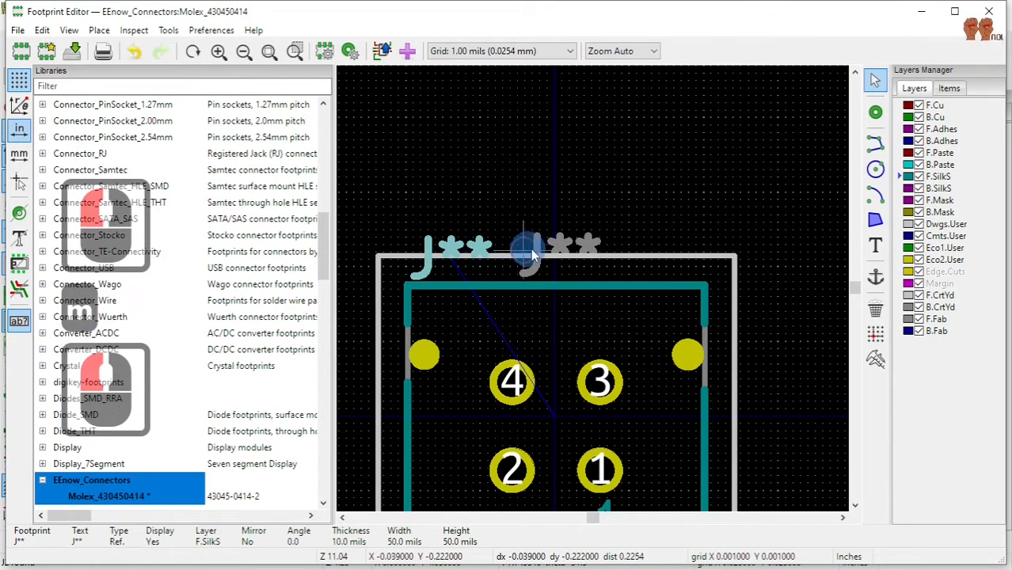
pyautogui.click(544, 252)
pyautogui.press('m')
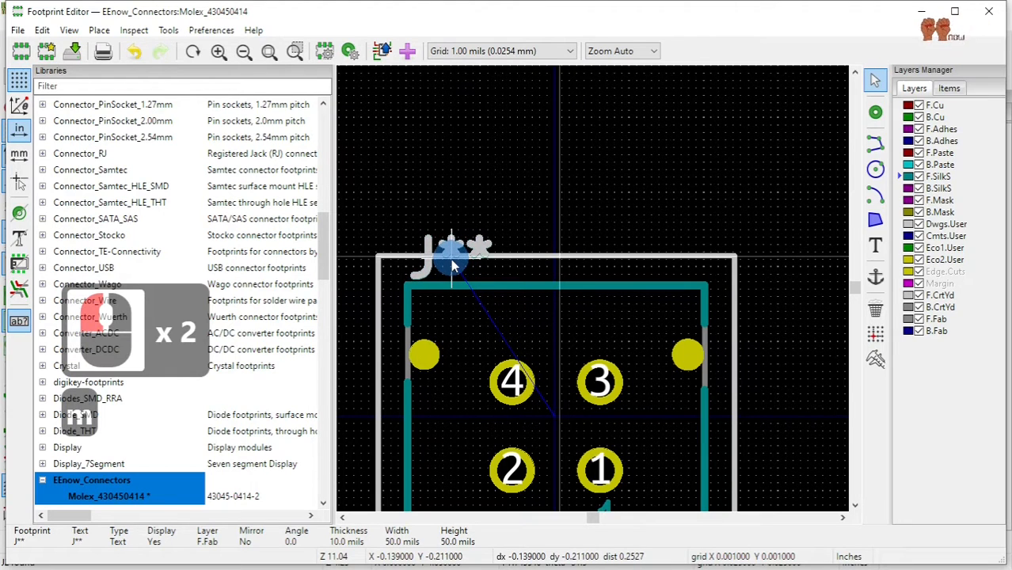
pyautogui.click(454, 267)
pyautogui.click(538, 217)
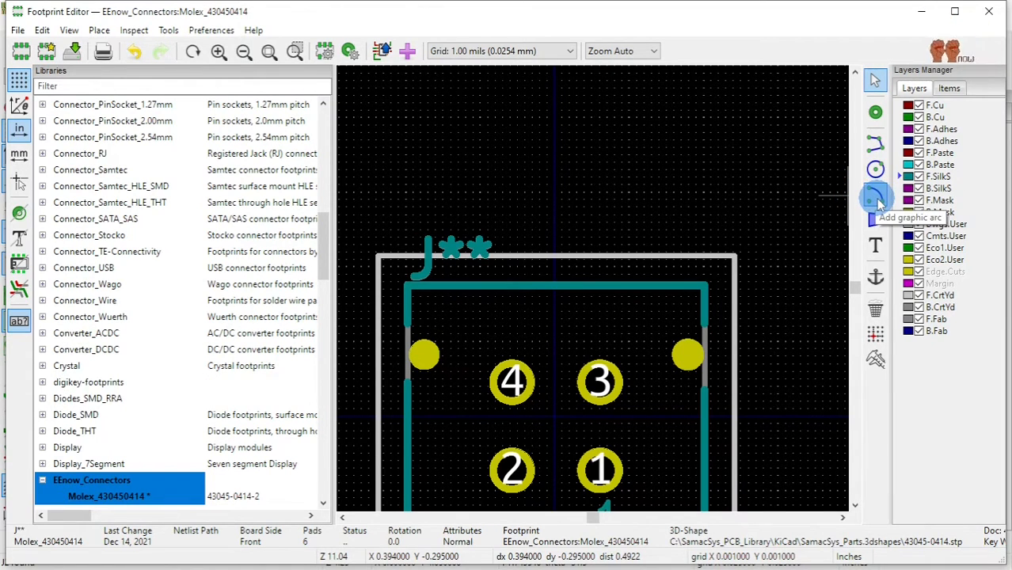
# Draw a three-sided rectangular tab on F.SilkS, about 0.029 in wide and 0.028 in high, above the middle of the outline's upper edge.
pyautogui.click(874, 149)
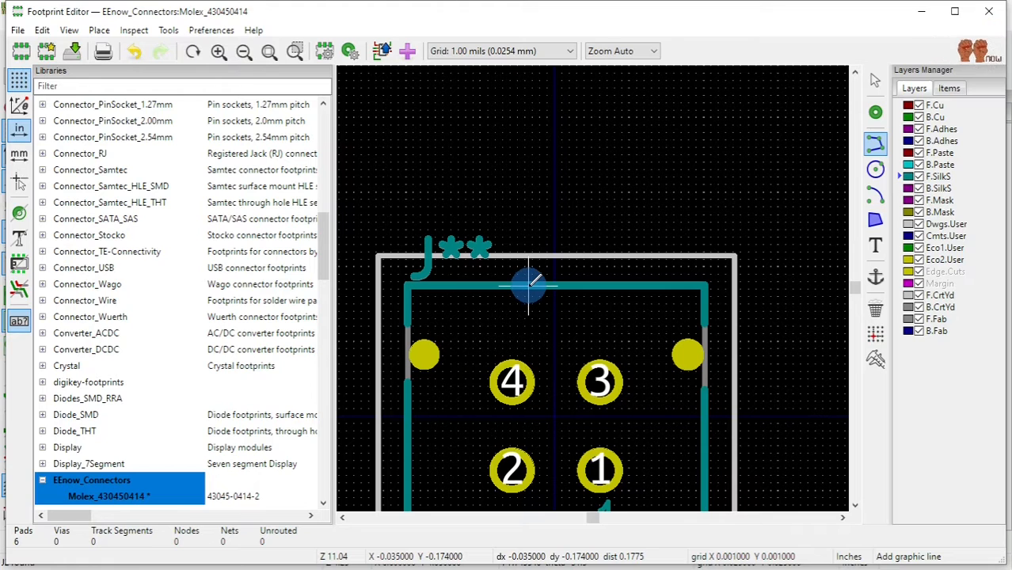
pyautogui.scroll(-1, 590, 289)
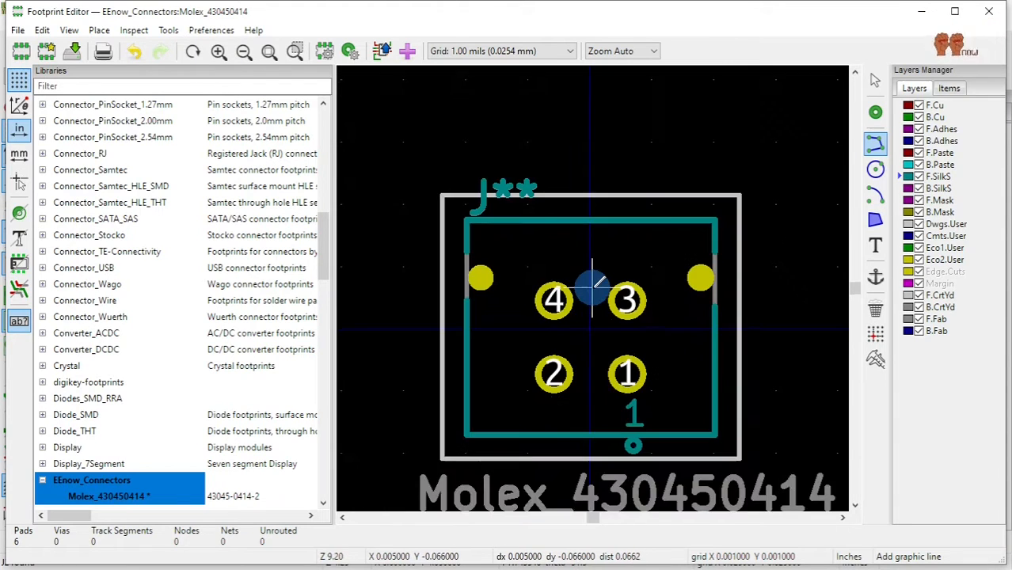
pyautogui.scroll(1, 590, 285)
pyautogui.scroll(2, 593, 287)
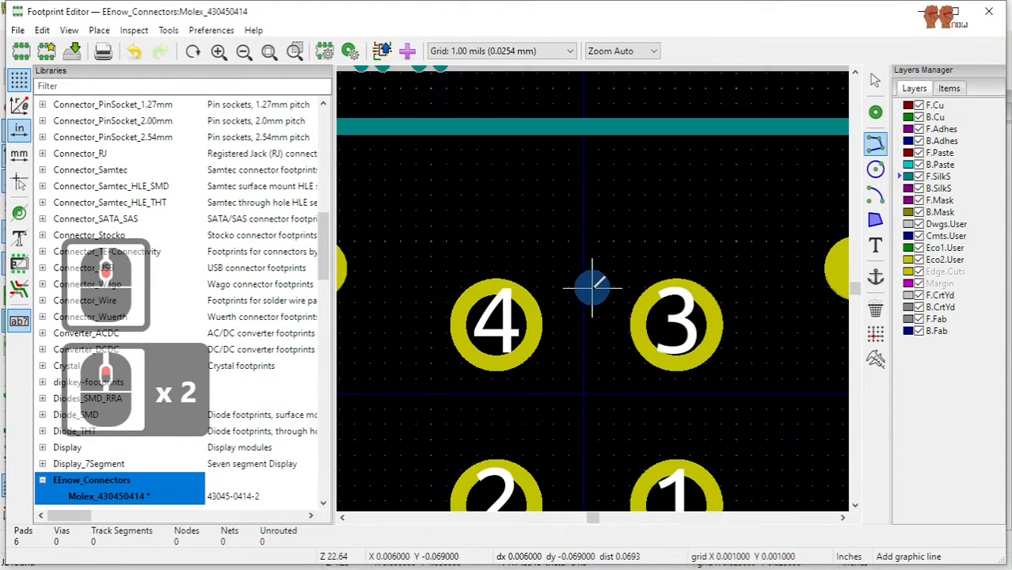
pyautogui.click(553, 123)
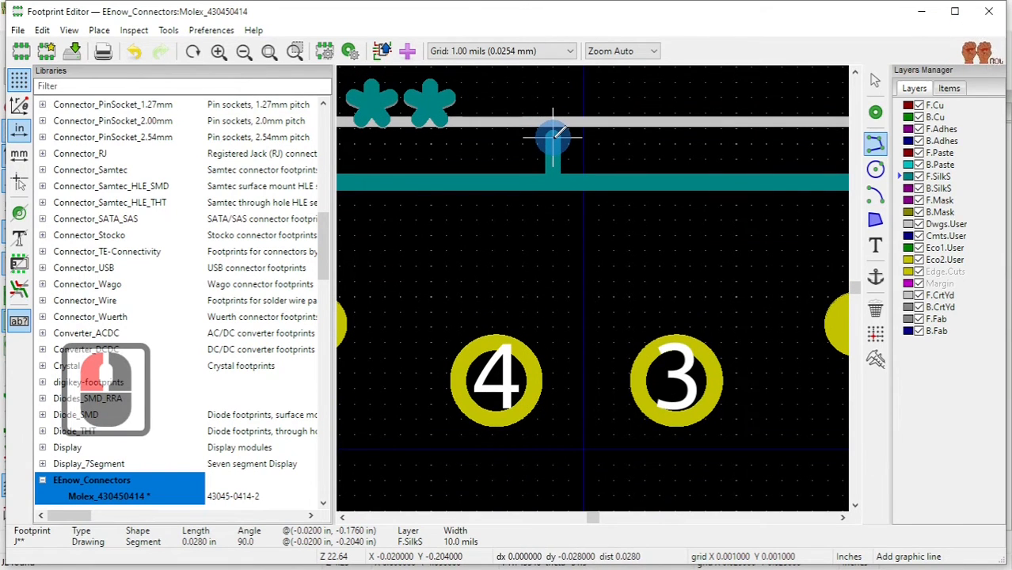
pyautogui.click(554, 137)
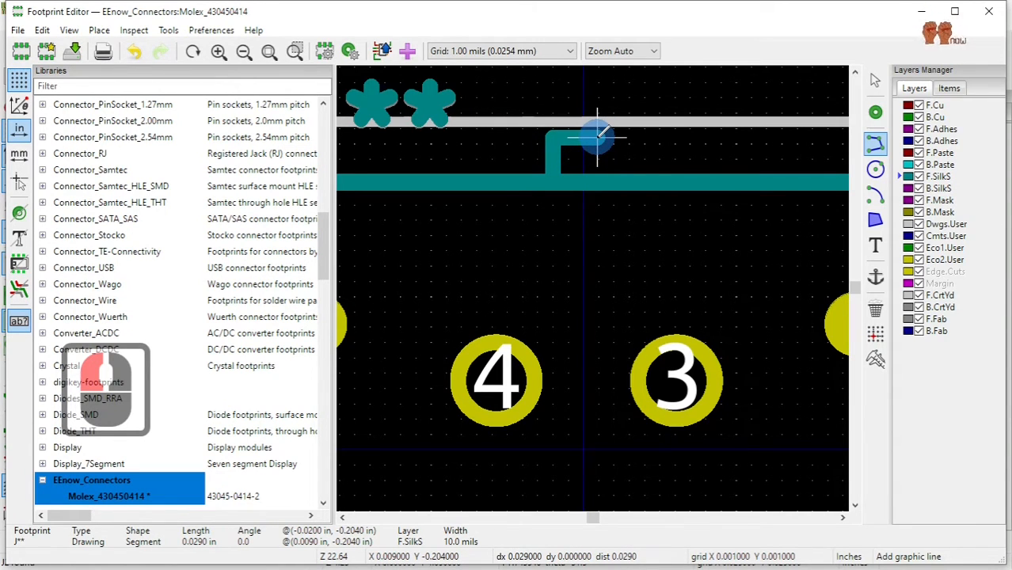
pyautogui.click(598, 137)
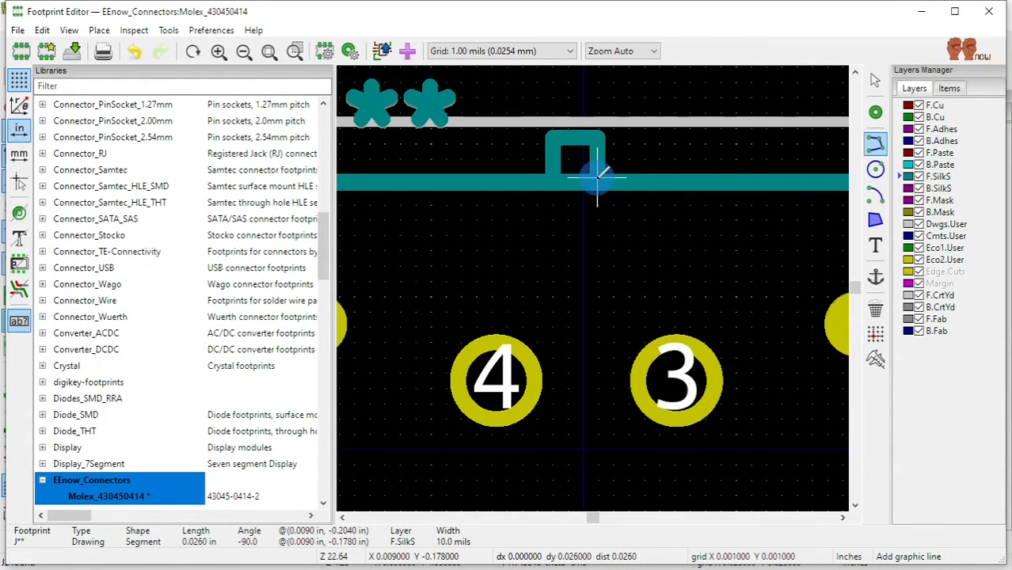
pyautogui.click(600, 176)
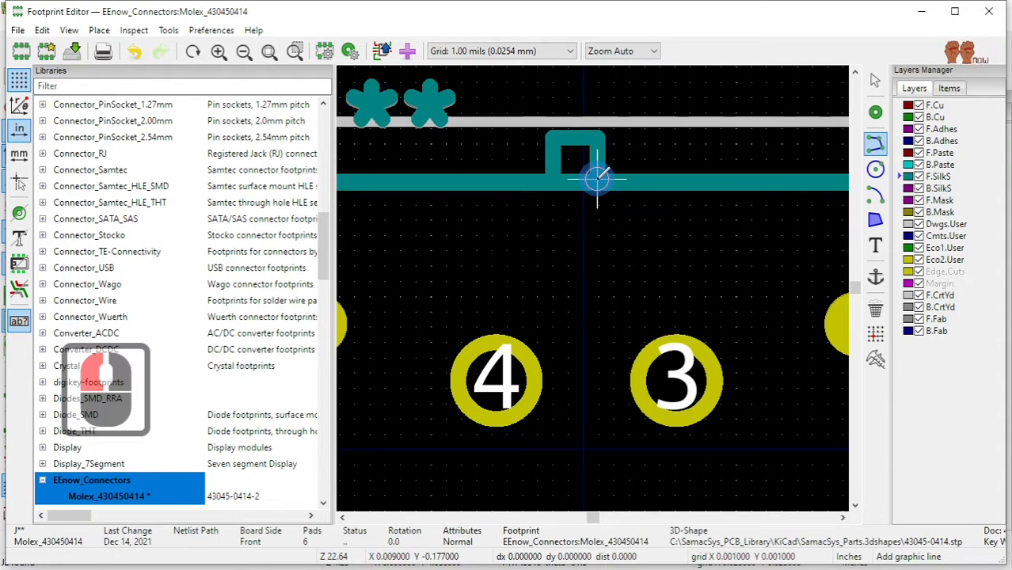
pyautogui.rightClick(600, 177)
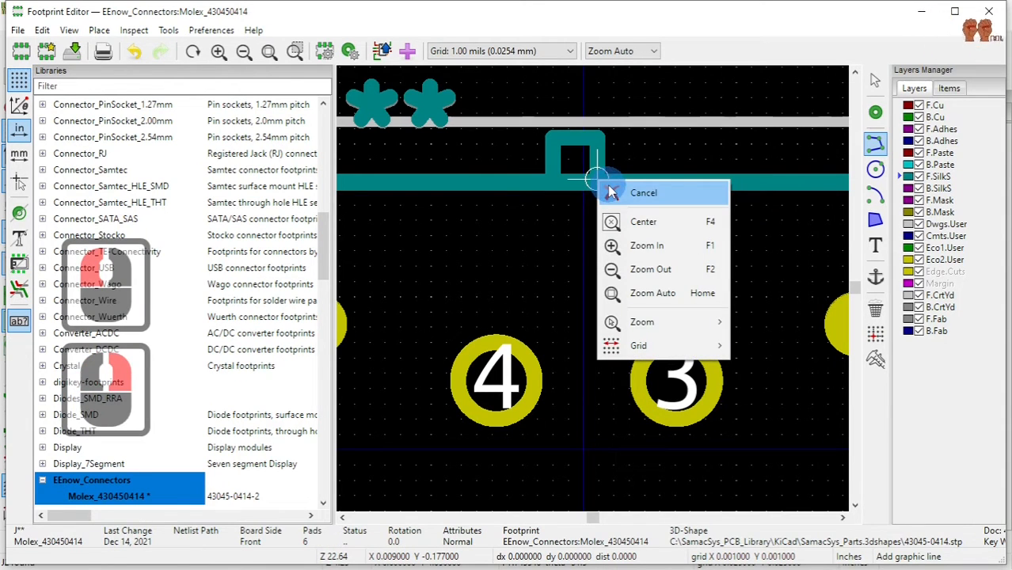
pyautogui.press('Escape')
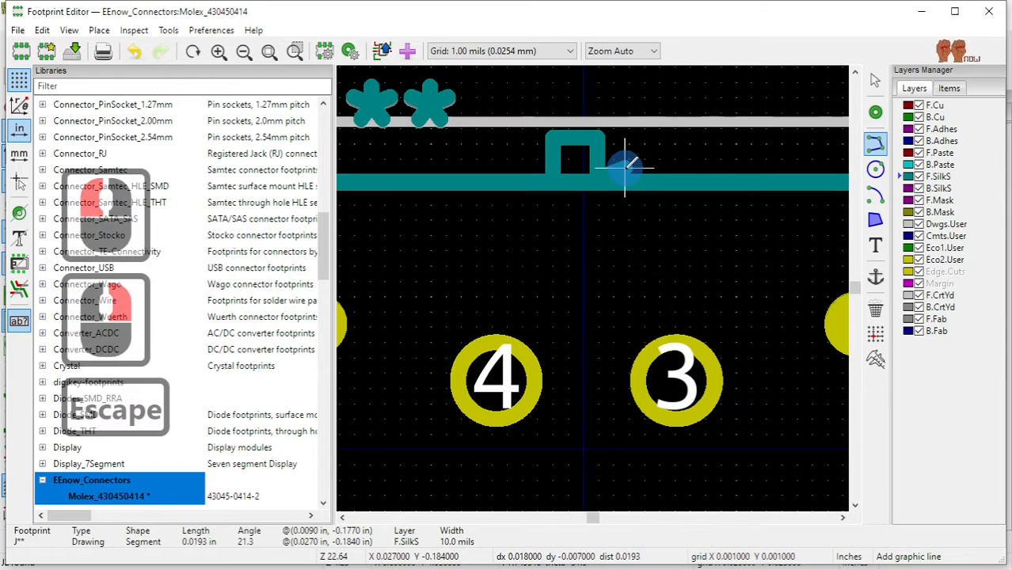
pyautogui.rightClick(646, 168)
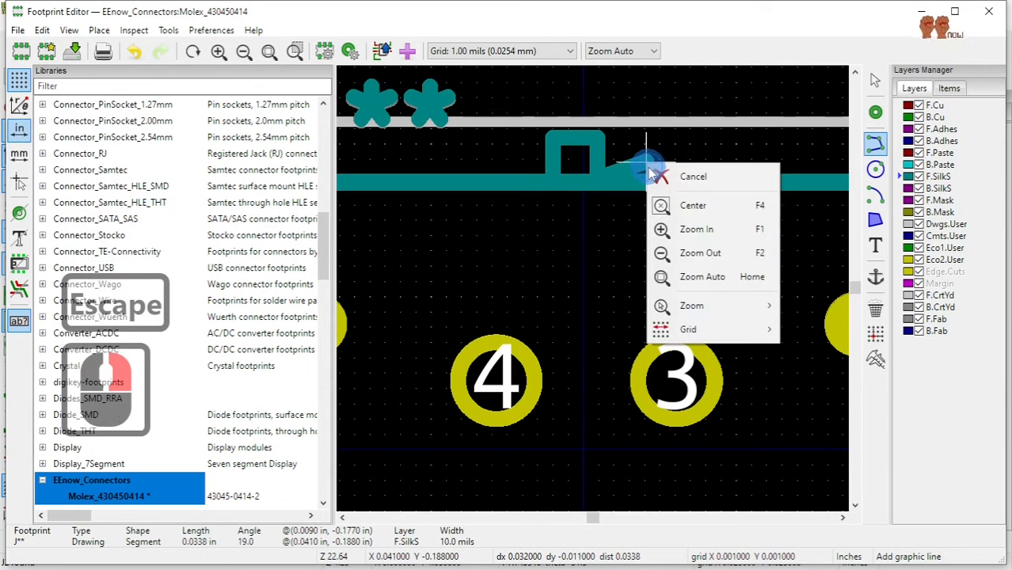
pyautogui.press('Escape')
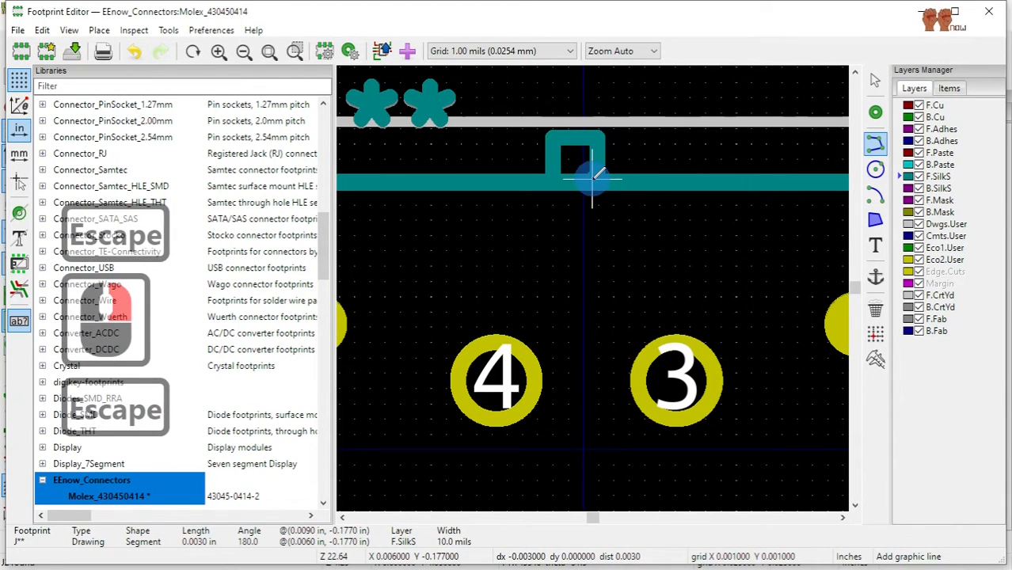
pyautogui.press('Escape')
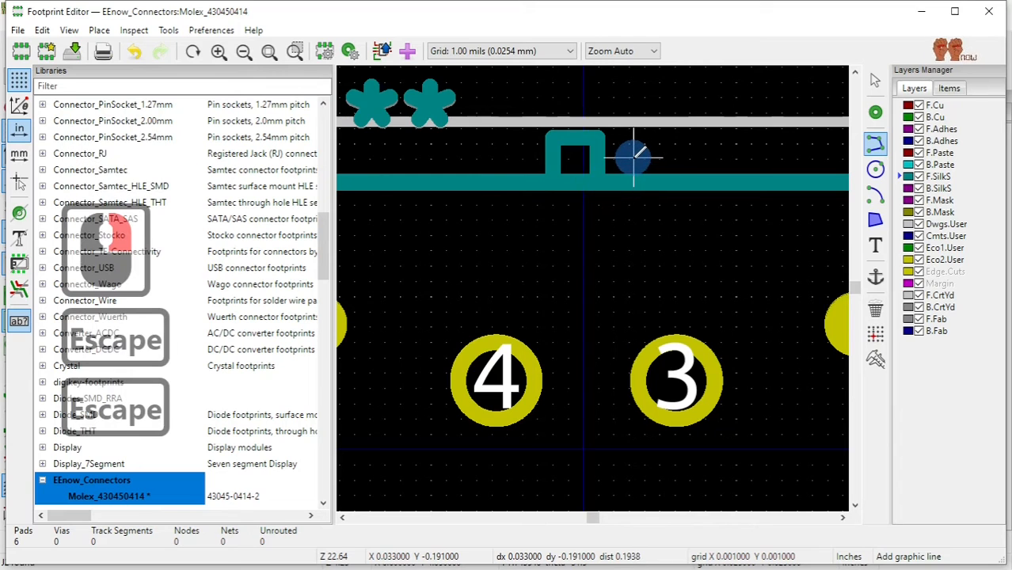
# Save the edited library footprint and close the Footprint Editor.
pyautogui.click(77, 57)
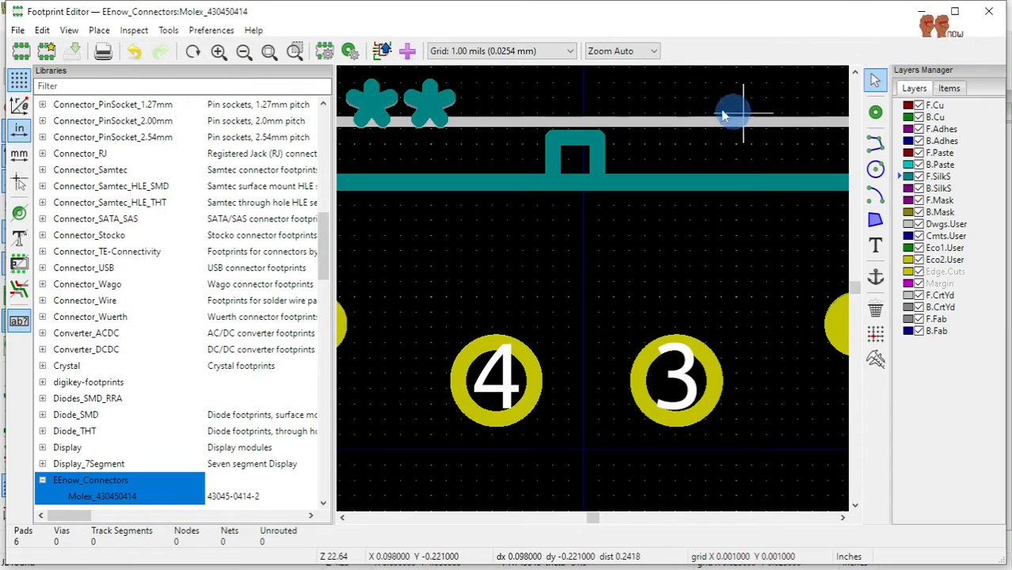
pyautogui.click(992, 13)
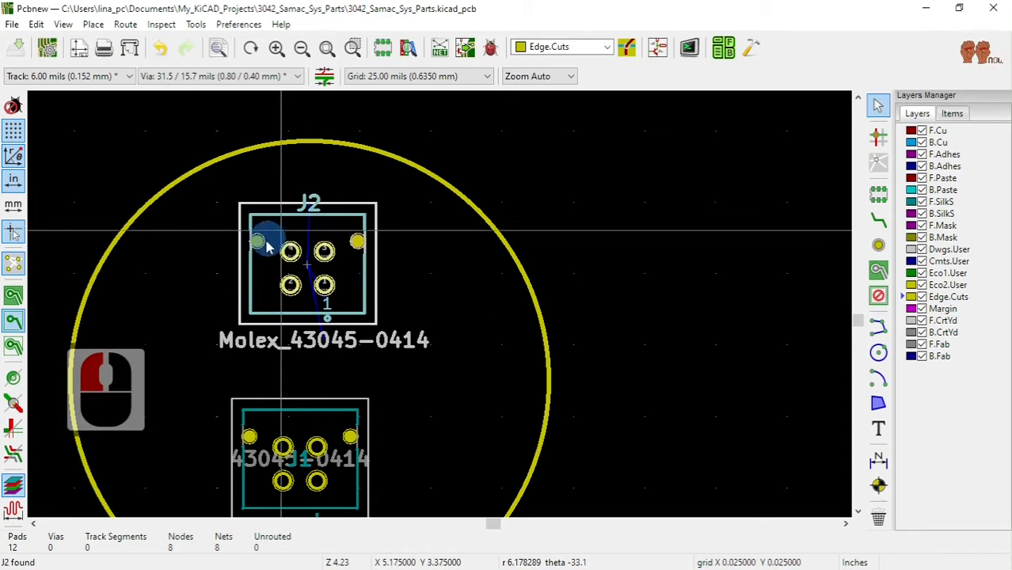
# Update J2 from the library as the selected footprint, with text sizes, styles and positions reset.
pyautogui.scroll(1, 308, 260)
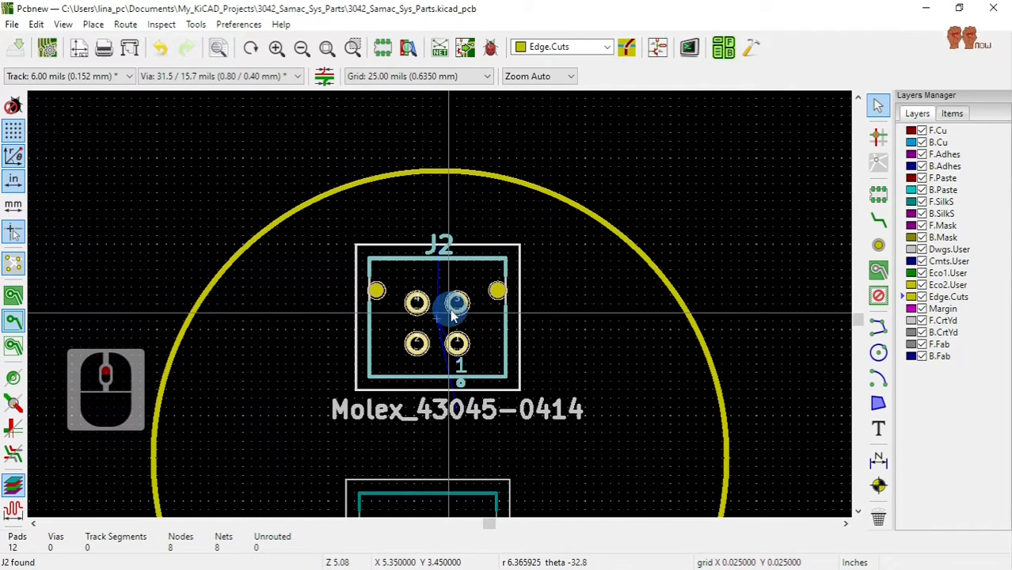
pyautogui.rightClick(478, 278)
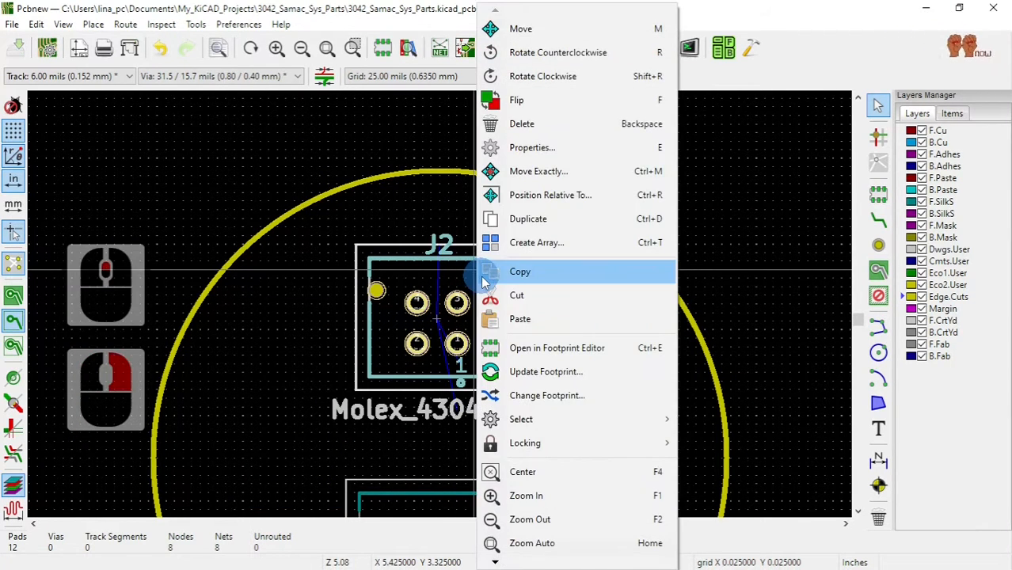
pyautogui.click(590, 150)
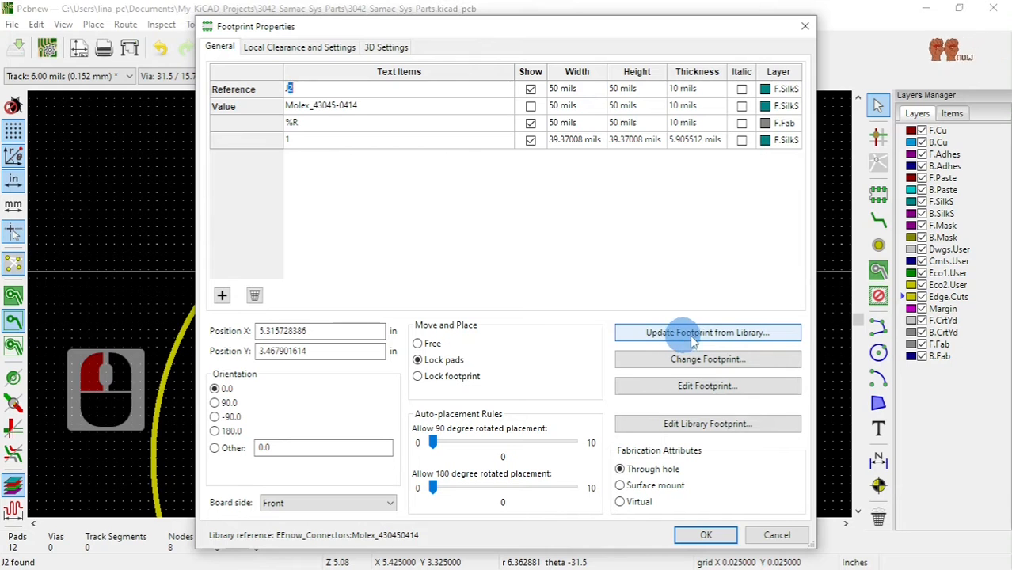
pyautogui.click(701, 335)
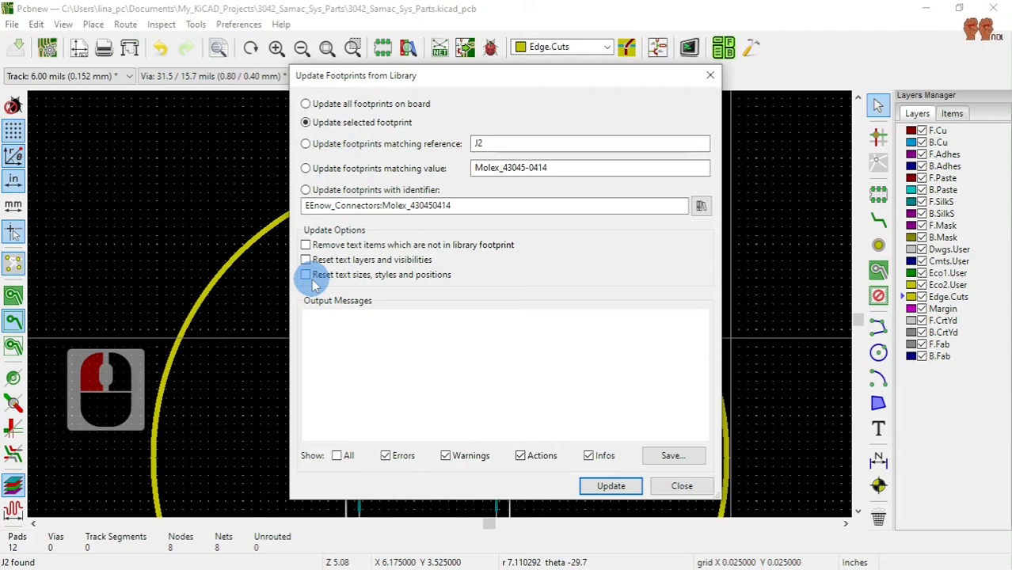
pyautogui.click(315, 281)
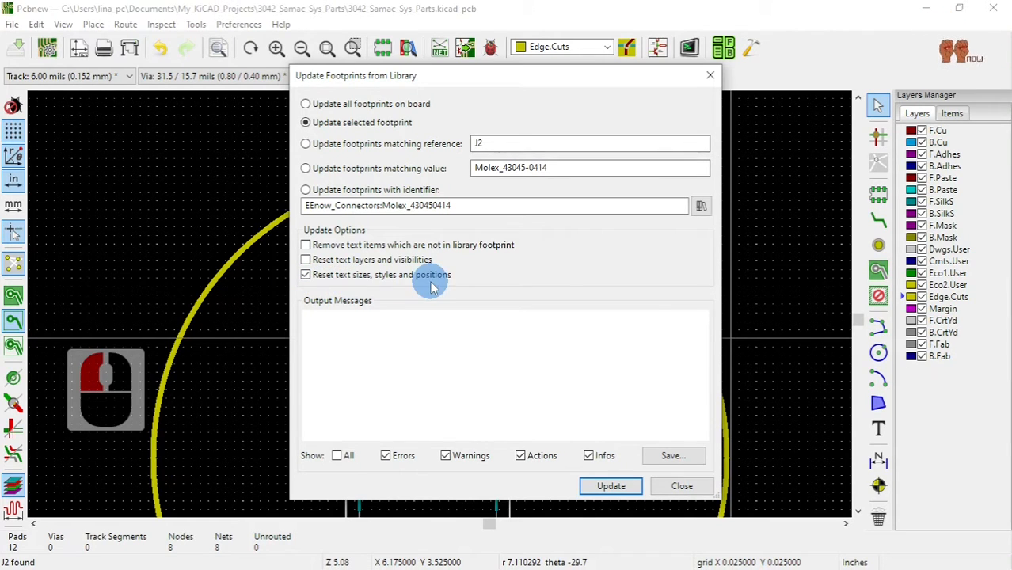
pyautogui.click(611, 487)
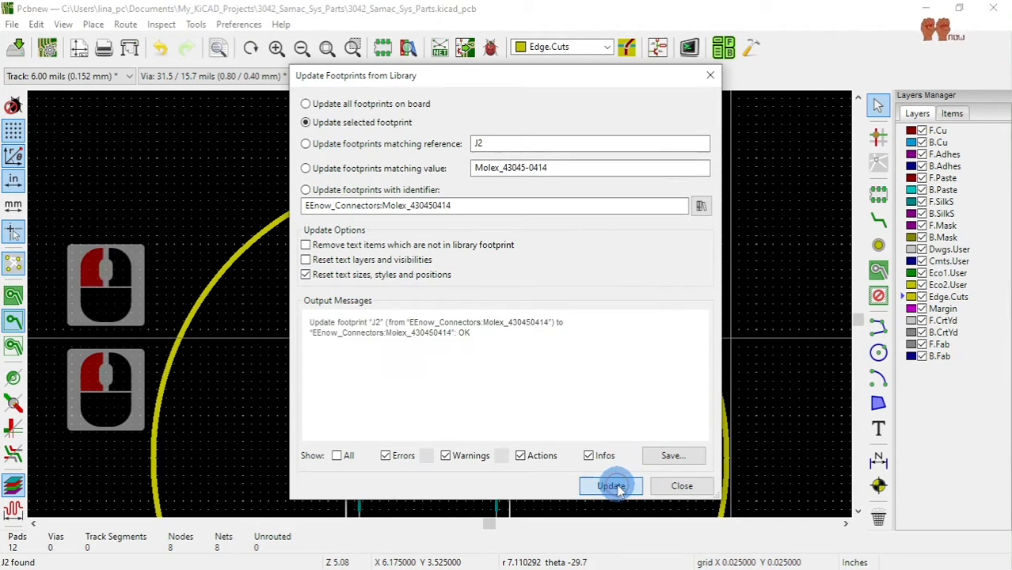
pyautogui.click(684, 485)
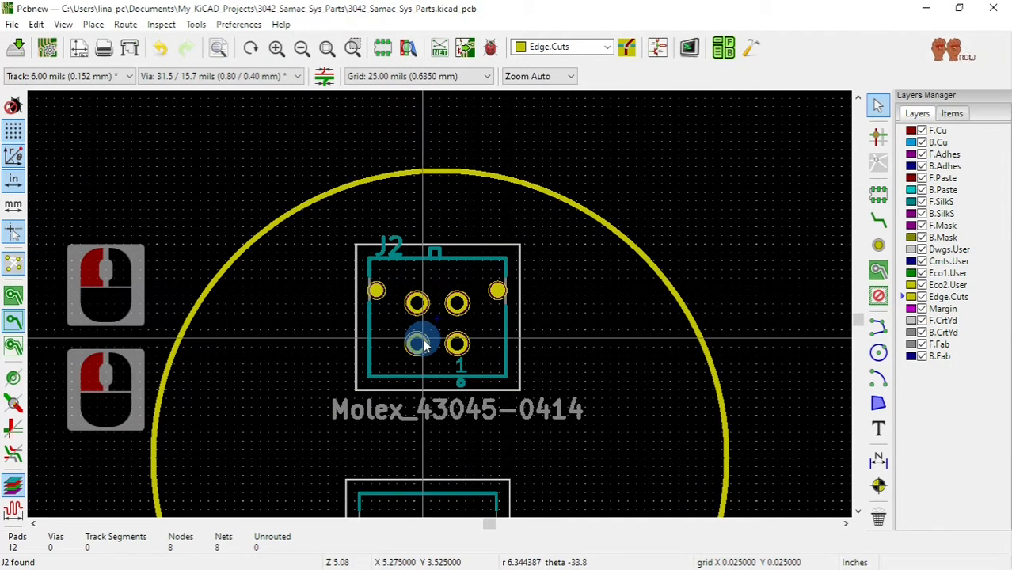
pyautogui.scroll(-1, 474, 339)
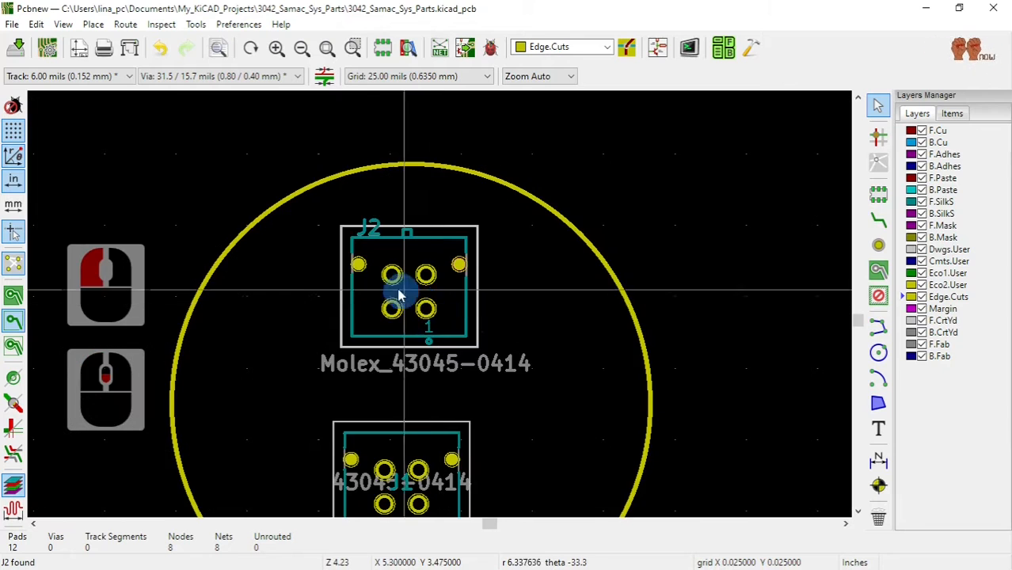
pyautogui.scroll(2, 400, 296)
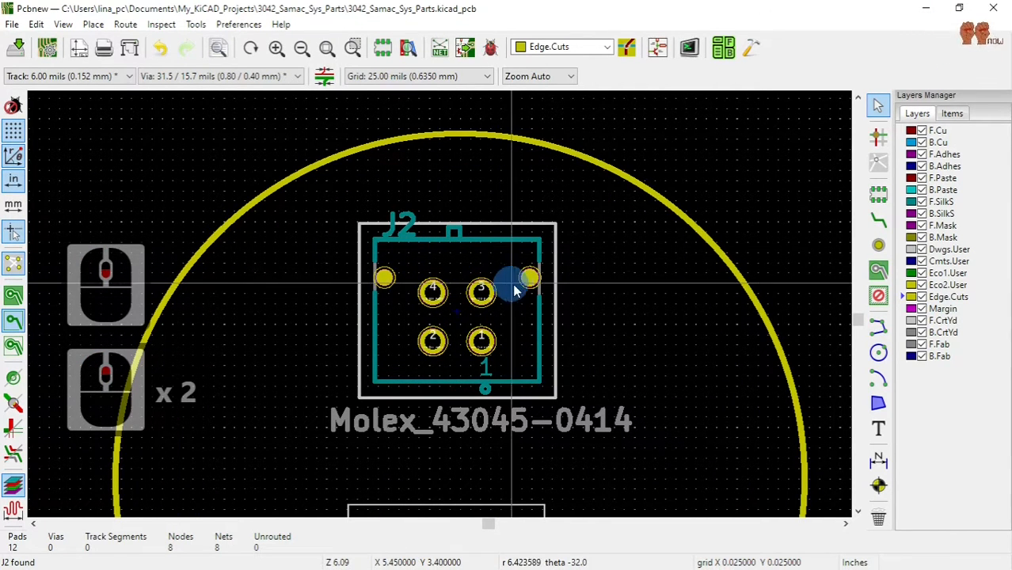
pyautogui.scroll(3, 431, 265)
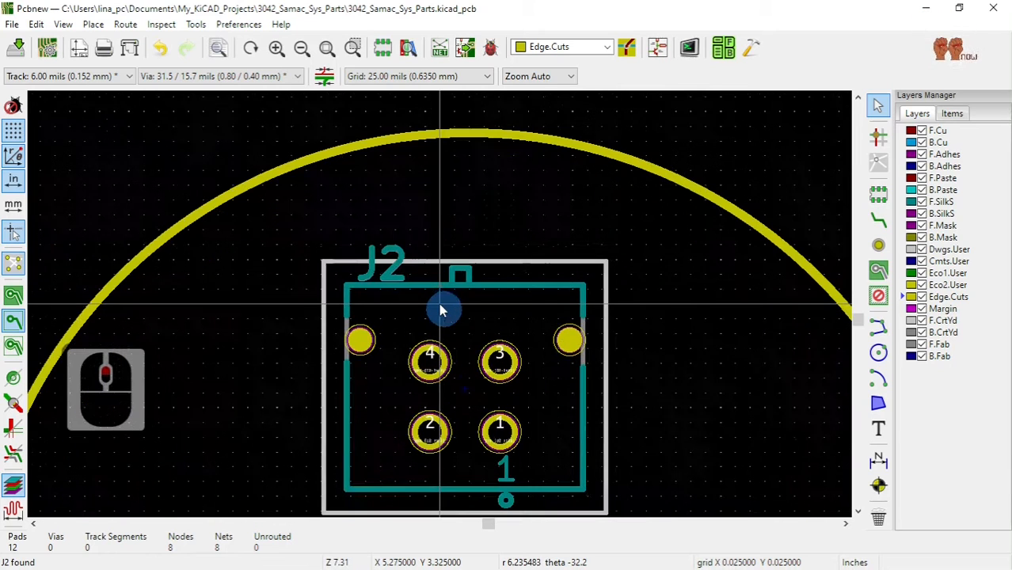
# Save the board with the updated J2 footprint and show it in the 3D Viewer.
pyautogui.scroll(-2, 441, 311)
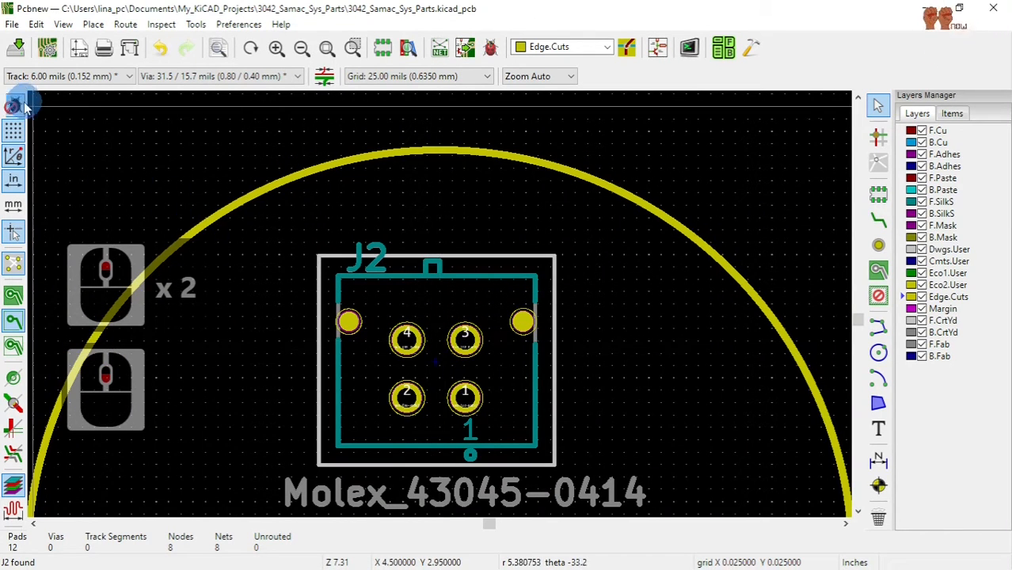
pyautogui.click(15, 47)
pyautogui.click(64, 26)
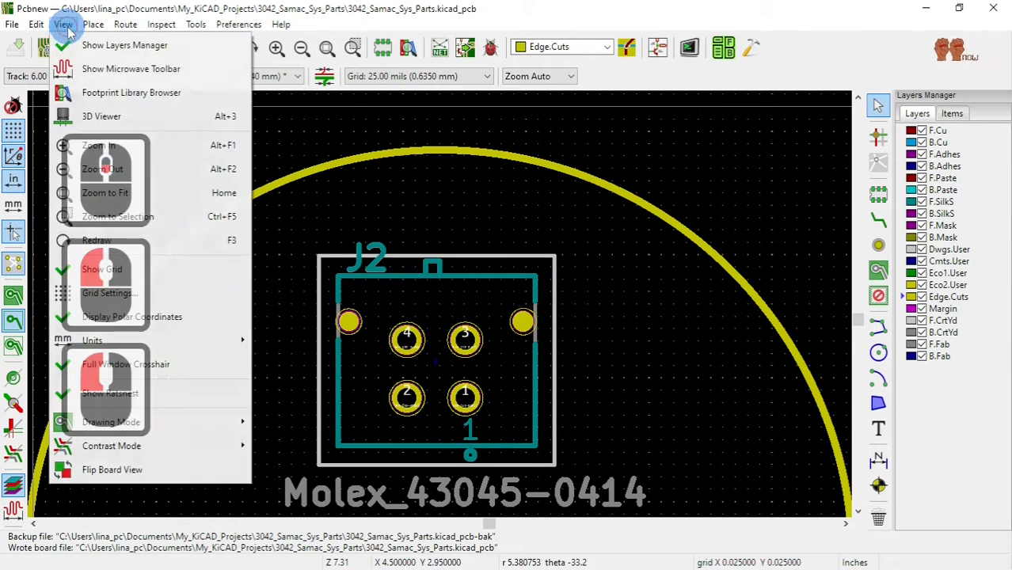
pyautogui.click(94, 118)
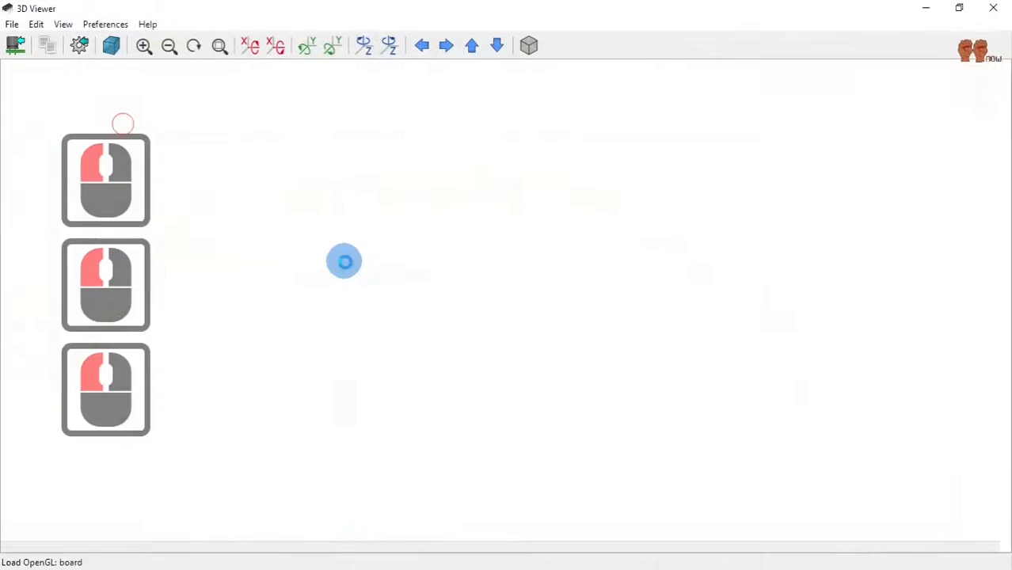
# Examine both connectors from above and at an angle in 3D against their silkscreen outlines, and close the 3D Viewer.
pyautogui.moveTo(373, 258); pyautogui.dragTo(502, 300, button='middle')
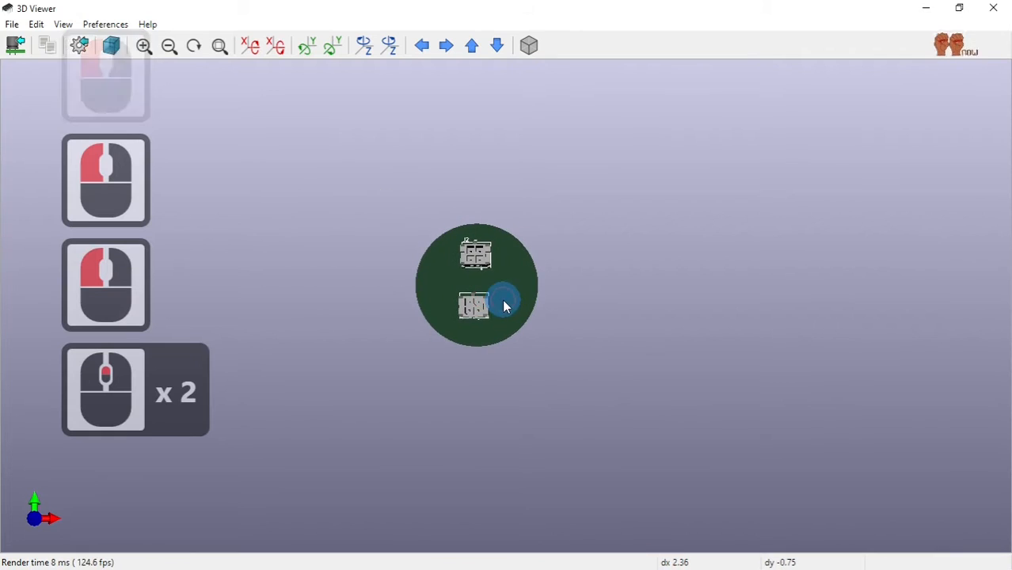
pyautogui.scroll(2, 502, 299)
pyautogui.moveTo(445, 260); pyautogui.dragTo(480, 301, button='middle')
pyautogui.scroll(5, 495, 273)
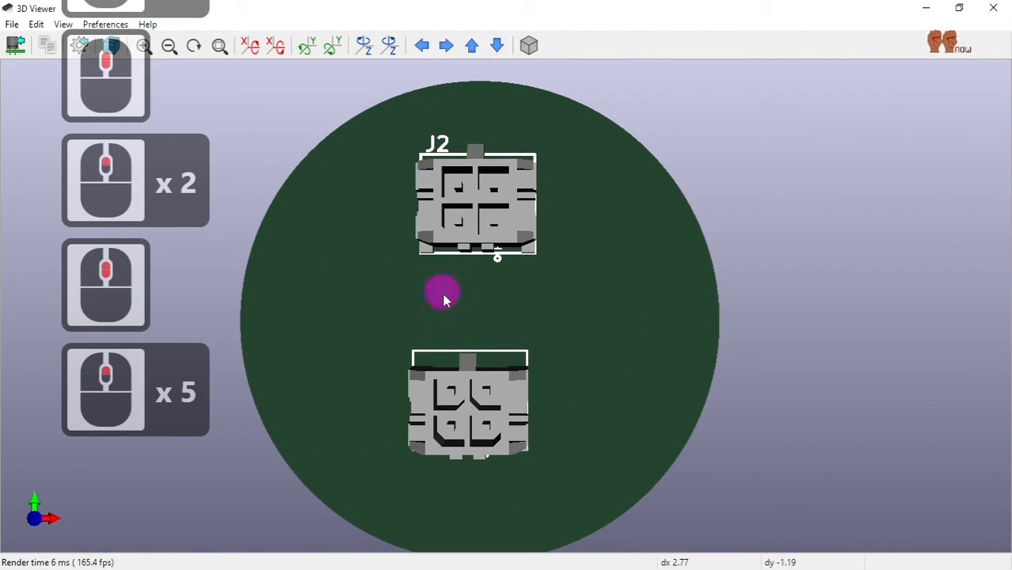
pyautogui.moveTo(443, 299); pyautogui.dragTo(523, 277)
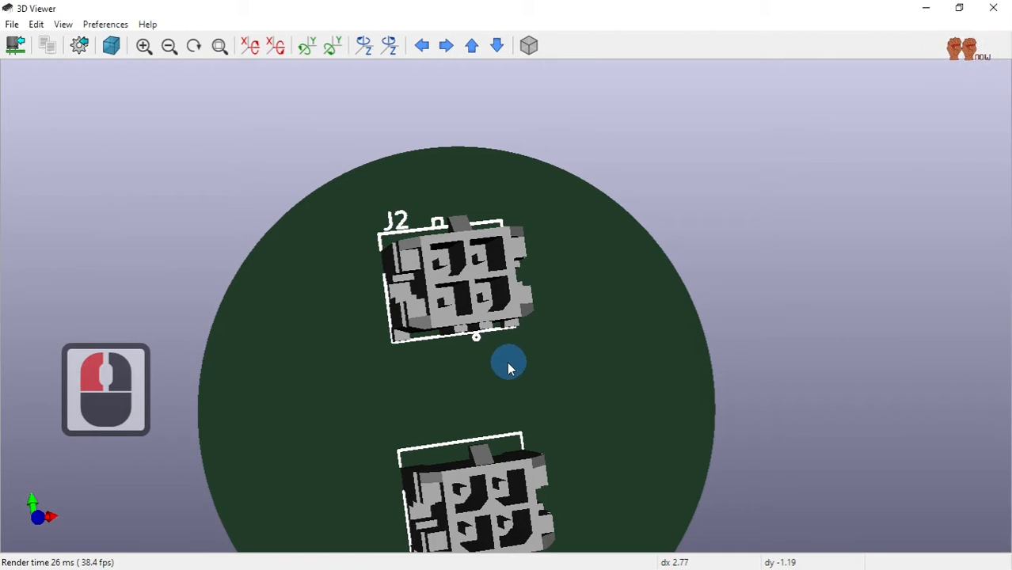
pyautogui.moveTo(495, 364); pyautogui.dragTo(505, 339)
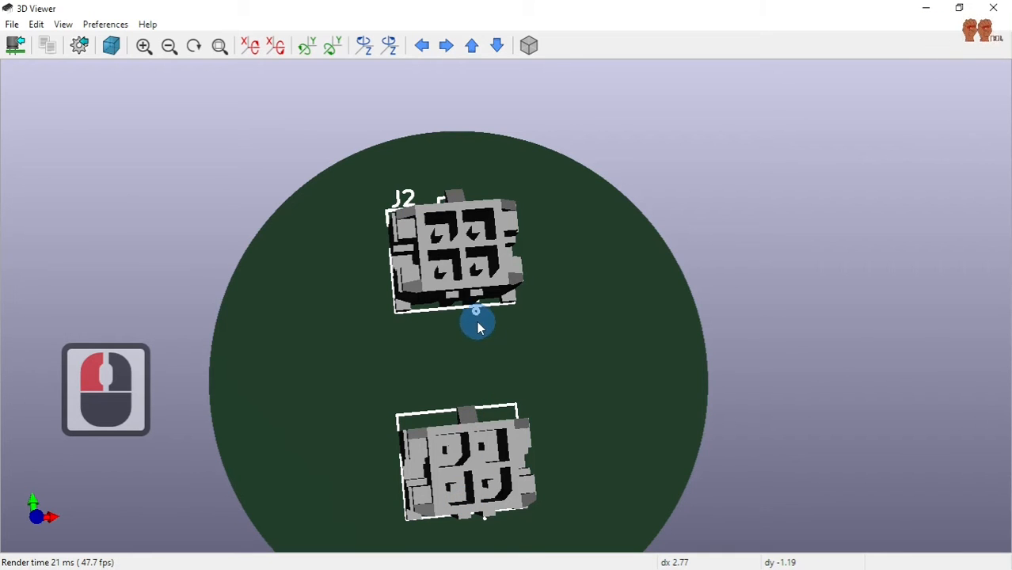
pyautogui.moveTo(417, 354)
pyautogui.mouseDown()
pyautogui.moveTo(441, 400)
pyautogui.moveTo(448, 335)
pyautogui.mouseUp()
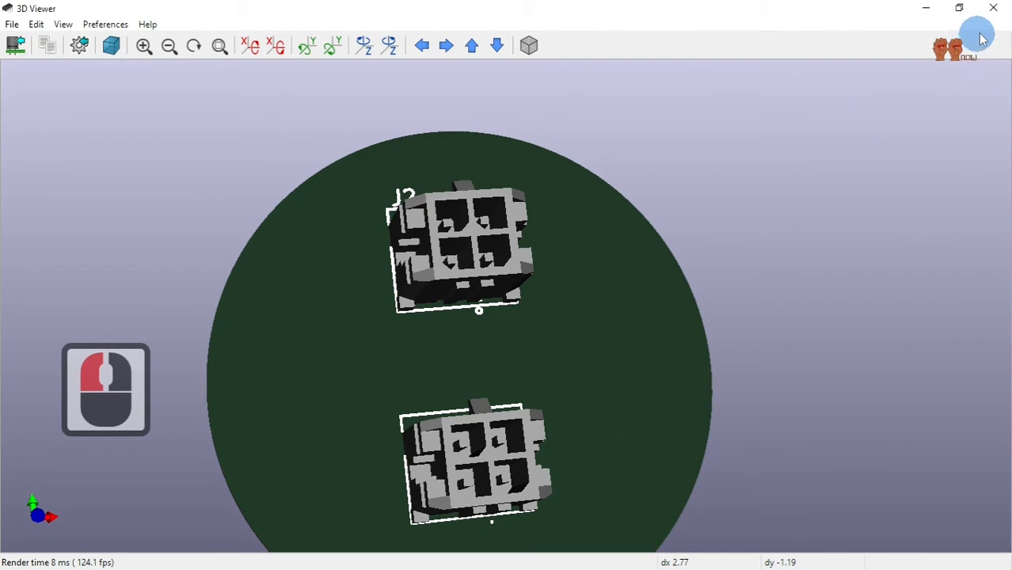
pyautogui.click(994, 8)
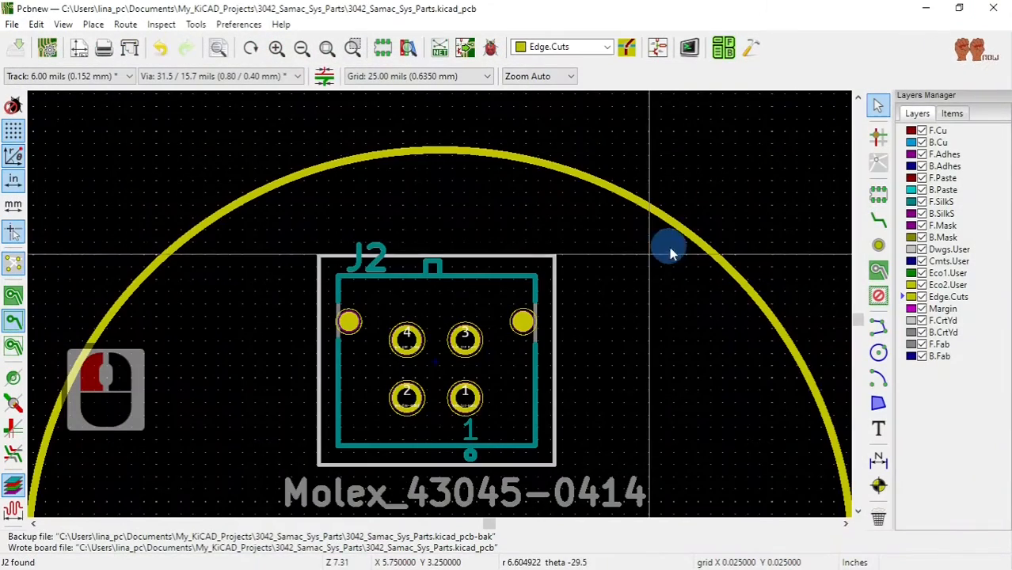
# Review the general, local clearance and 3D model settings in J2's footprint properties on the board, and accept them as they are.
pyautogui.scroll(3, 667, 244)
pyautogui.scroll(2, 455, 301)
pyautogui.scroll(-5, 435, 293)
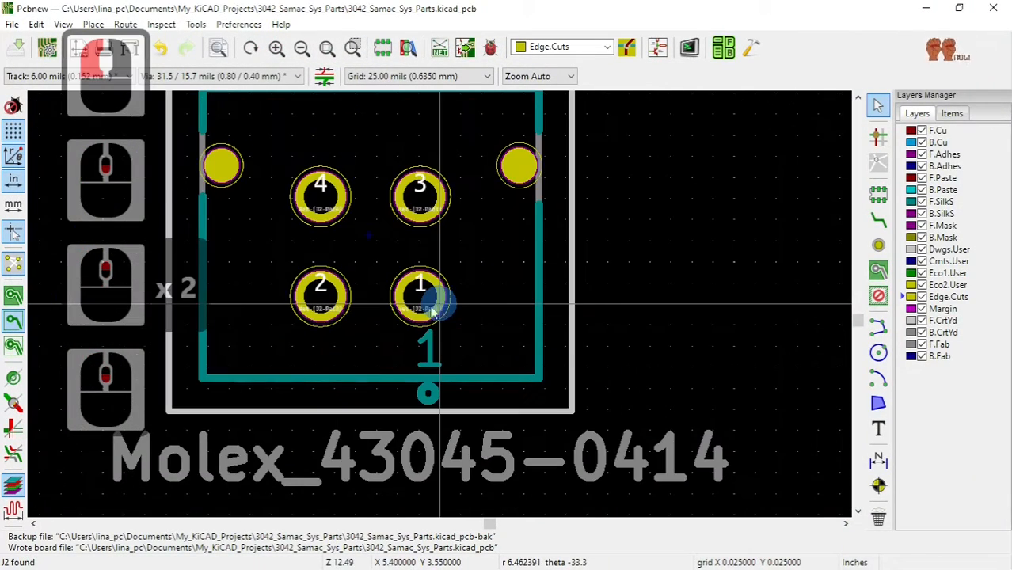
pyautogui.scroll(1, 552, 319)
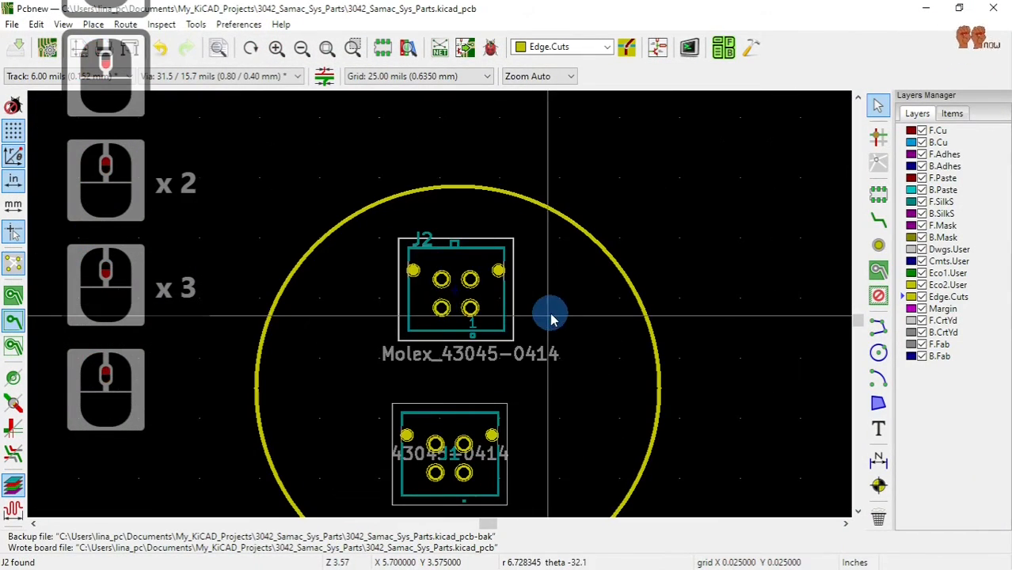
pyautogui.scroll(1, 552, 319)
pyautogui.scroll(-1, 440, 301)
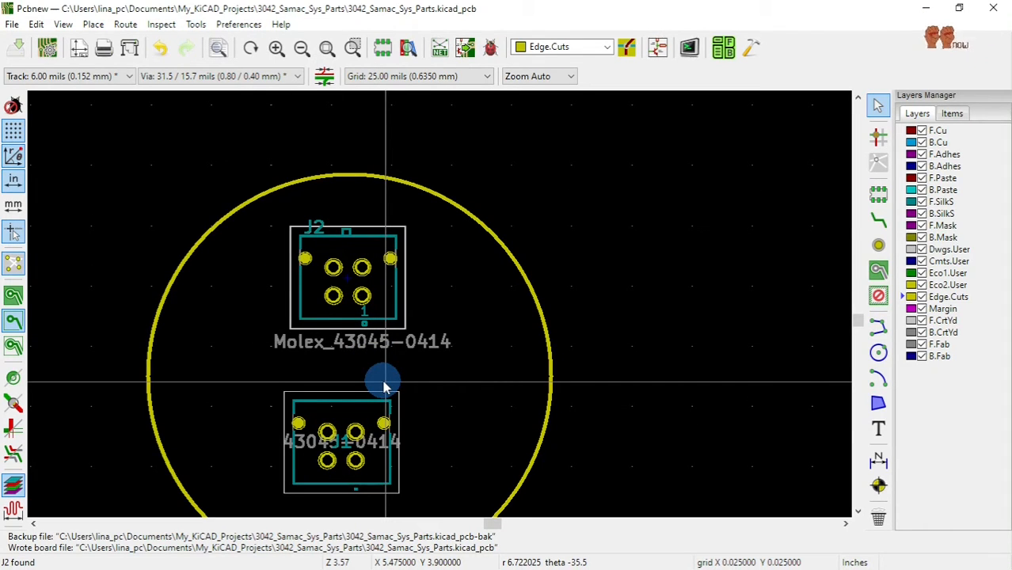
pyautogui.click(374, 295)
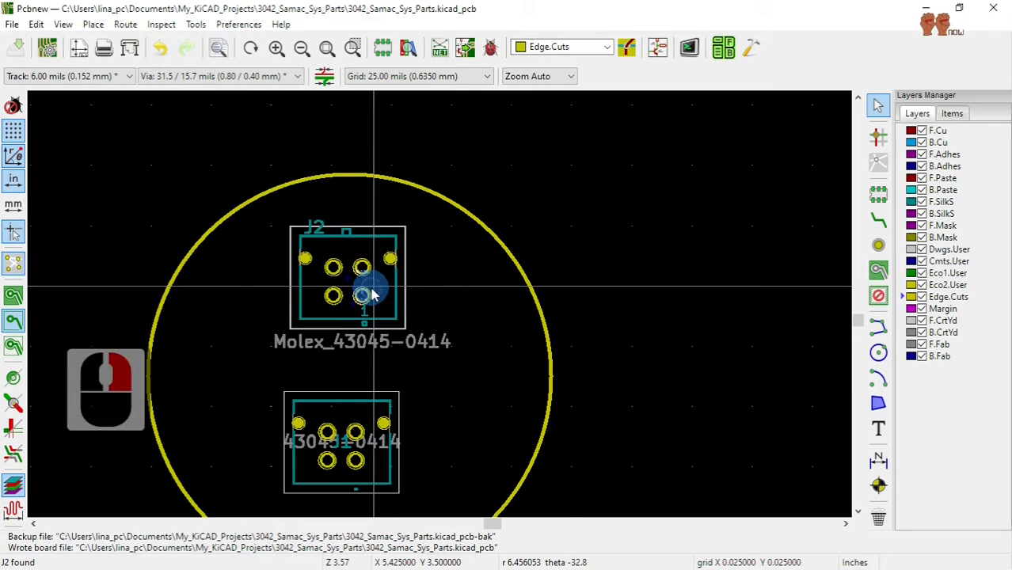
pyautogui.rightClick(374, 294)
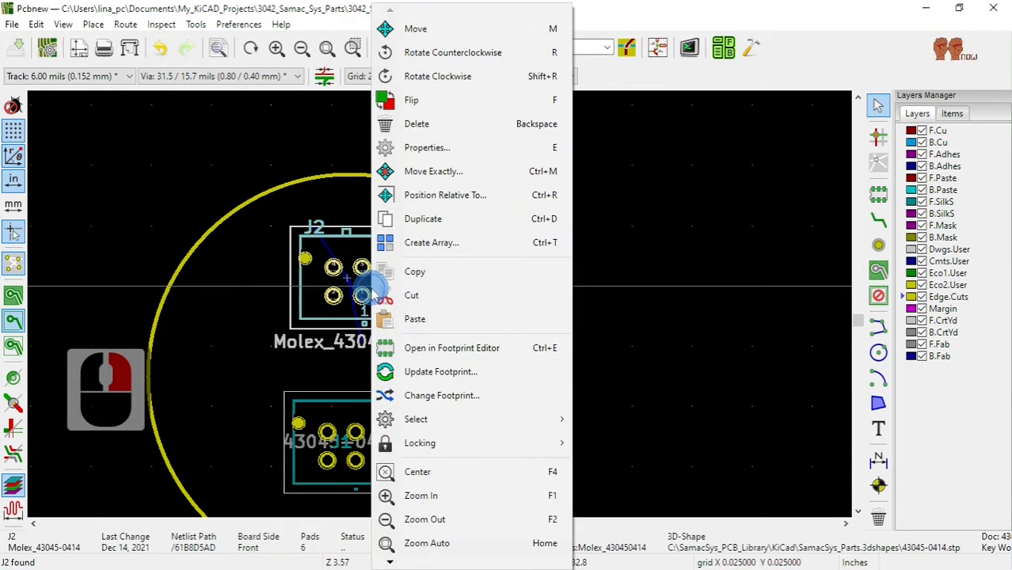
pyautogui.click(454, 156)
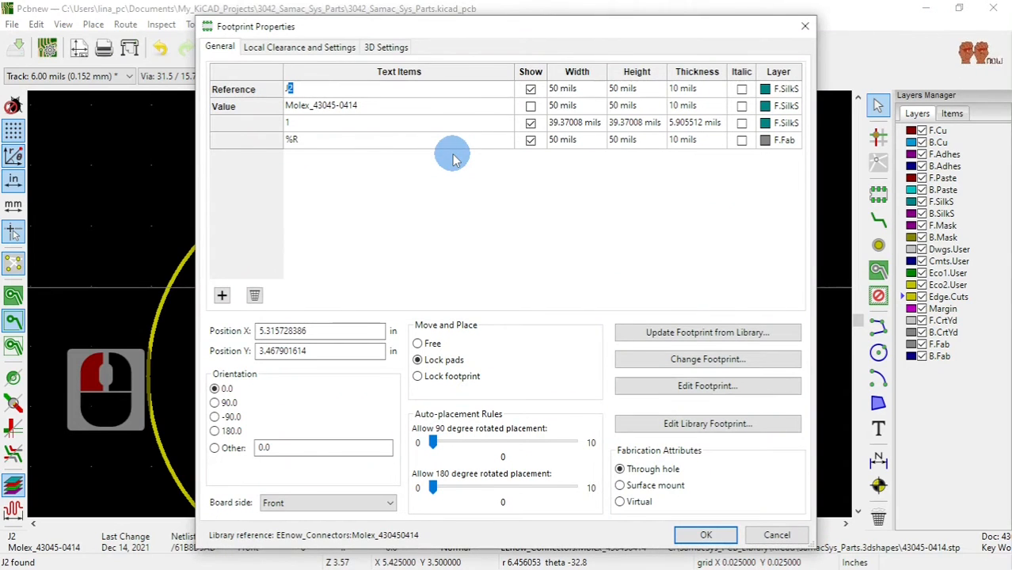
pyautogui.click(307, 48)
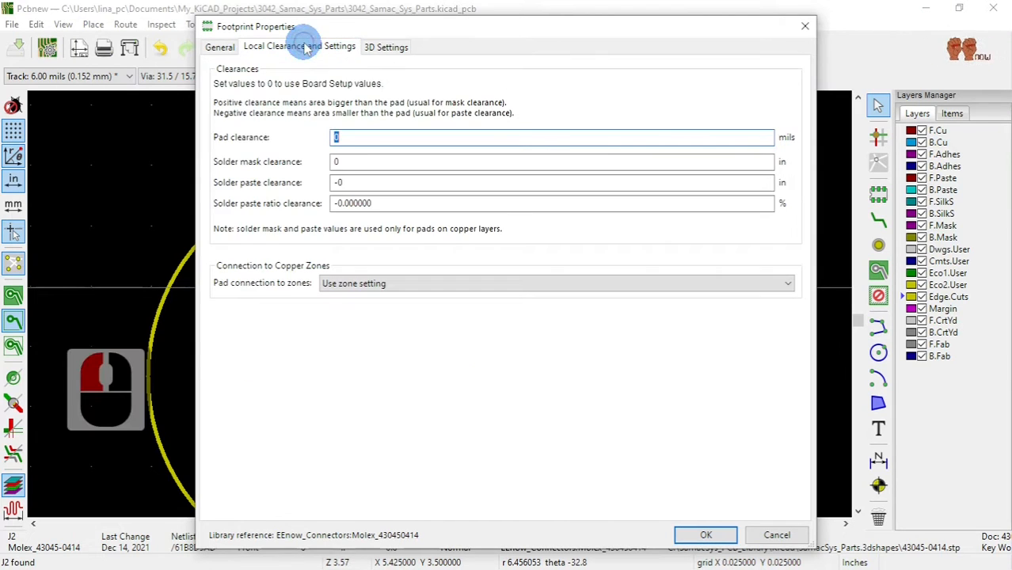
pyautogui.click(388, 48)
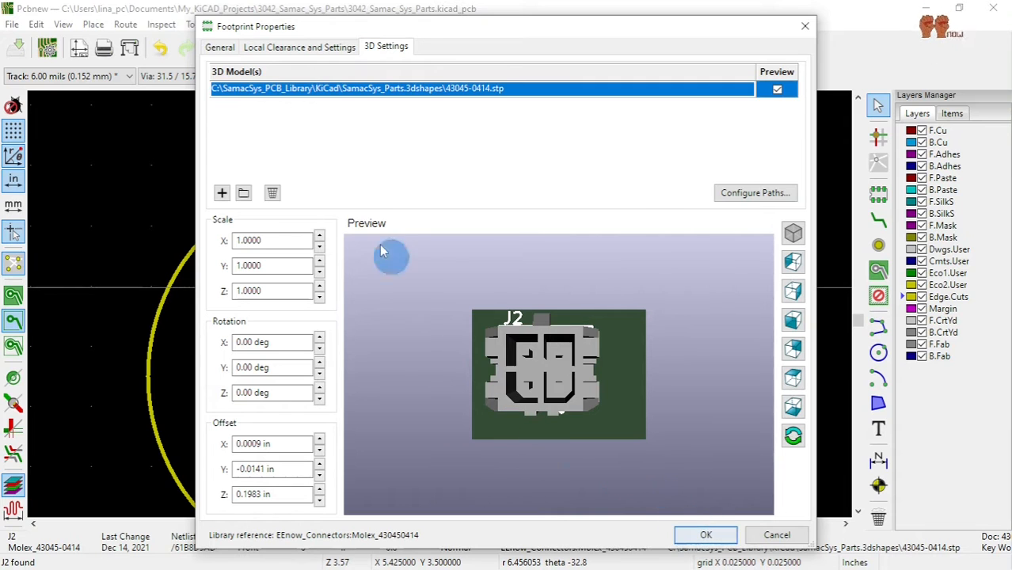
pyautogui.click(706, 537)
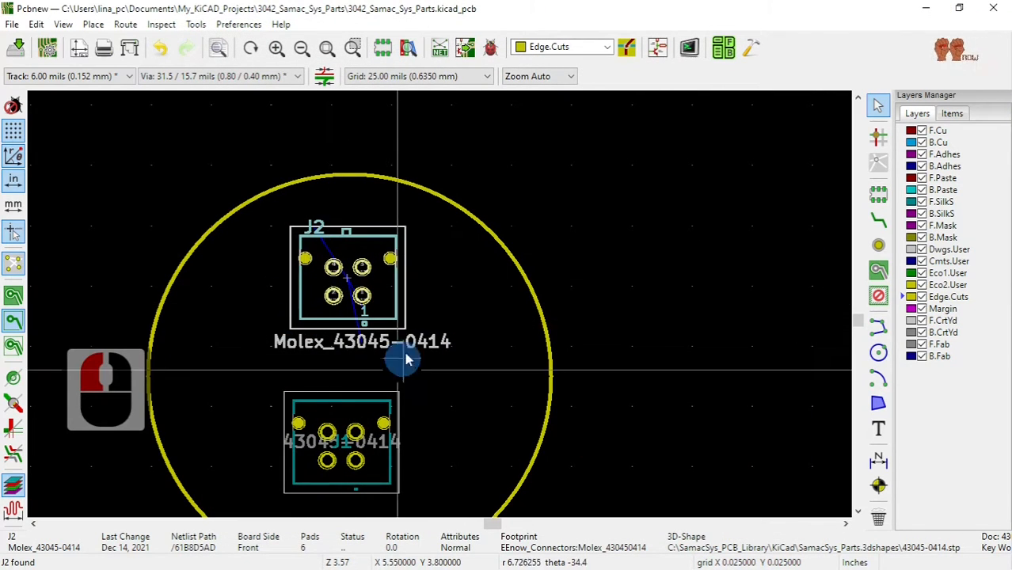
# Reopen J2's footprint properties and open its library footprint for editing from the general settings.
pyautogui.rightClick(387, 297)
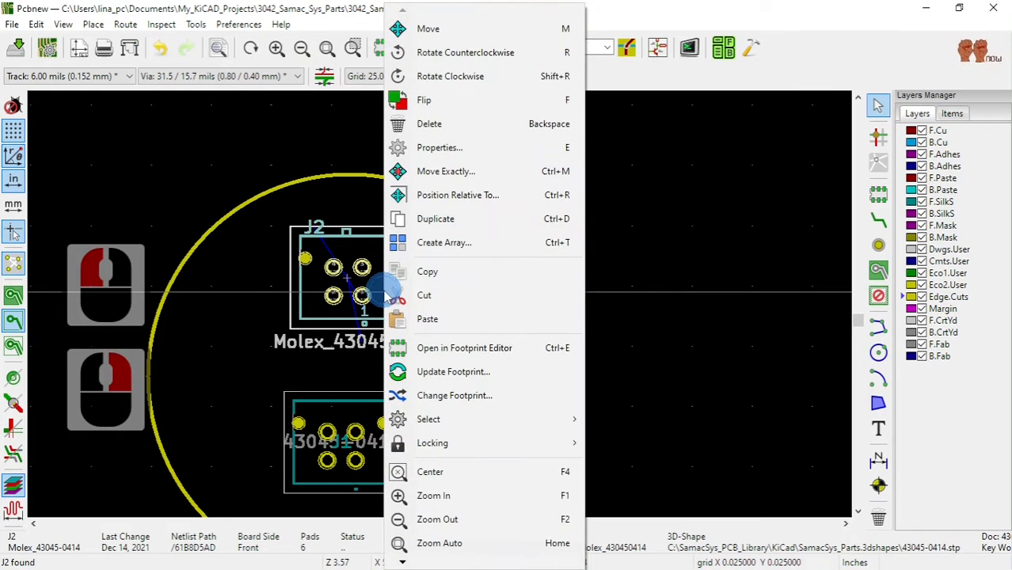
pyautogui.click(491, 149)
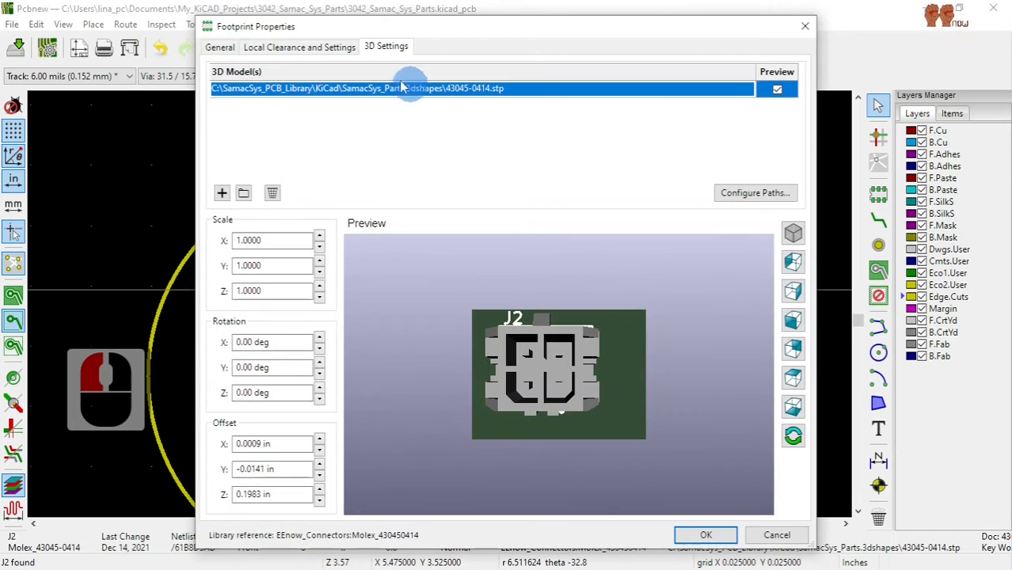
pyautogui.click(221, 49)
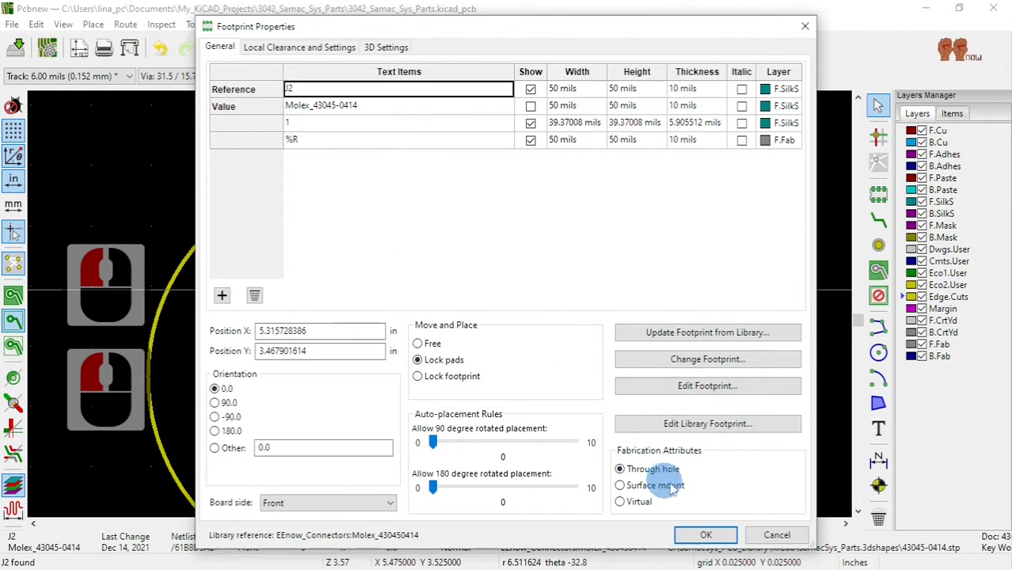
pyautogui.click(735, 425)
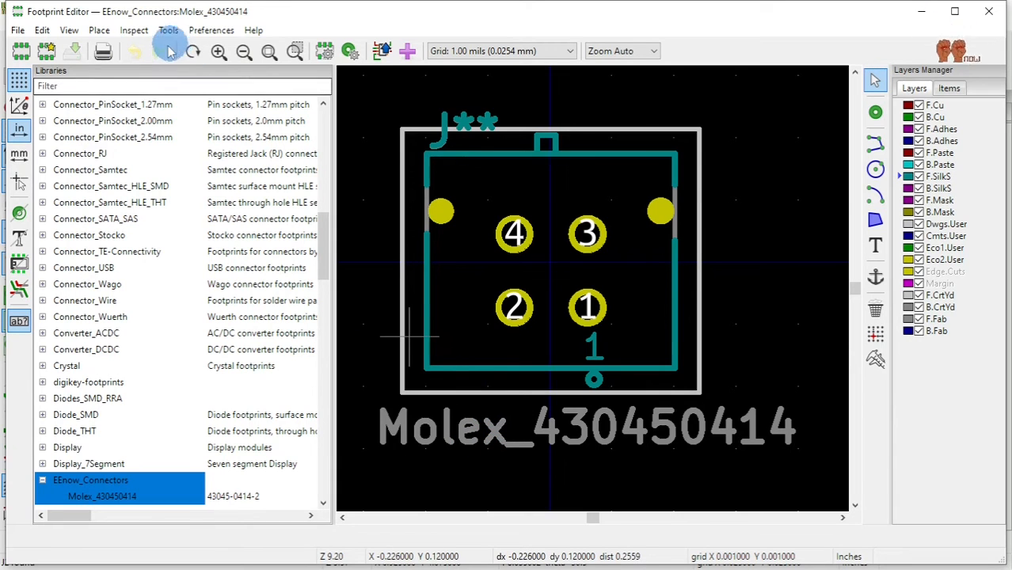
# Review the library footprint's 3D, clearance and general properties, accept them, and save the footprint while closing the Footprint Editor.
pyautogui.click(325, 50)
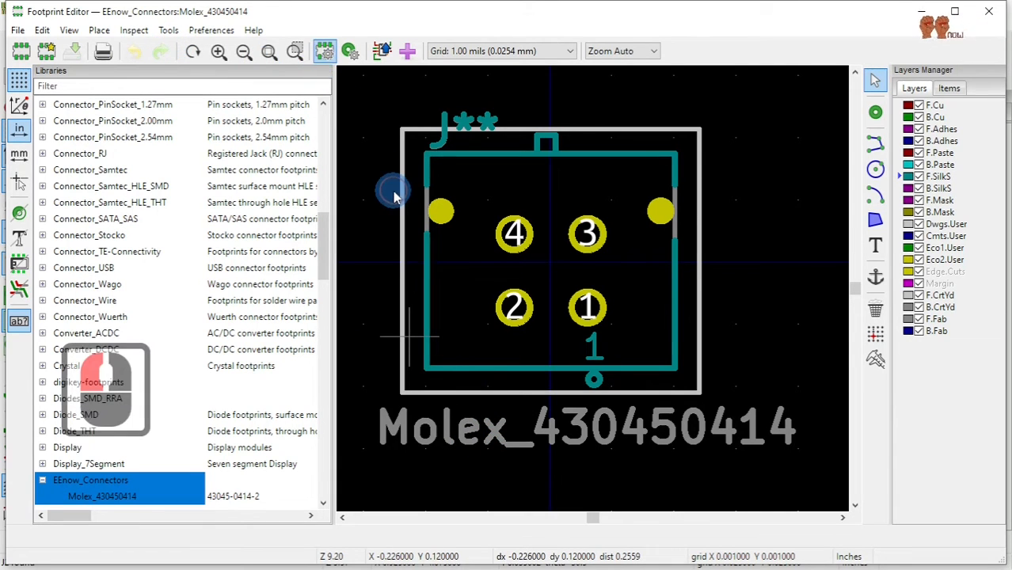
pyautogui.doubleClick(394, 197)
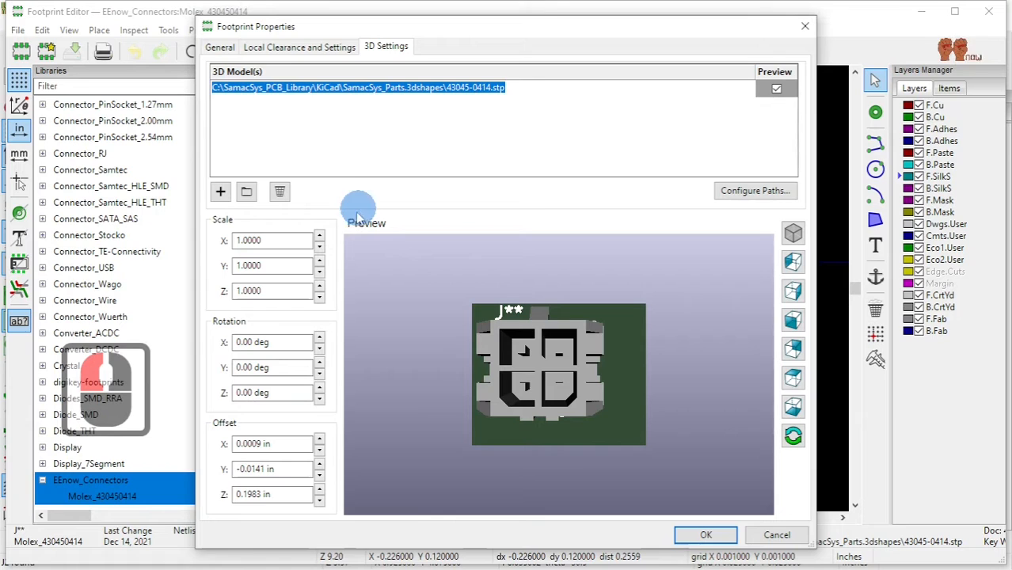
pyautogui.click(271, 46)
pyautogui.click(222, 46)
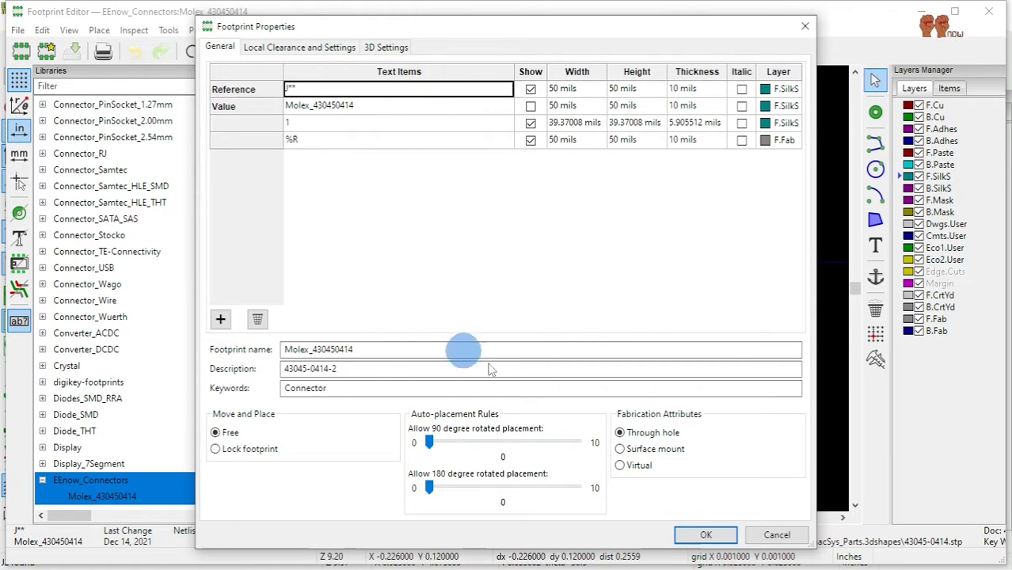
pyautogui.click(707, 536)
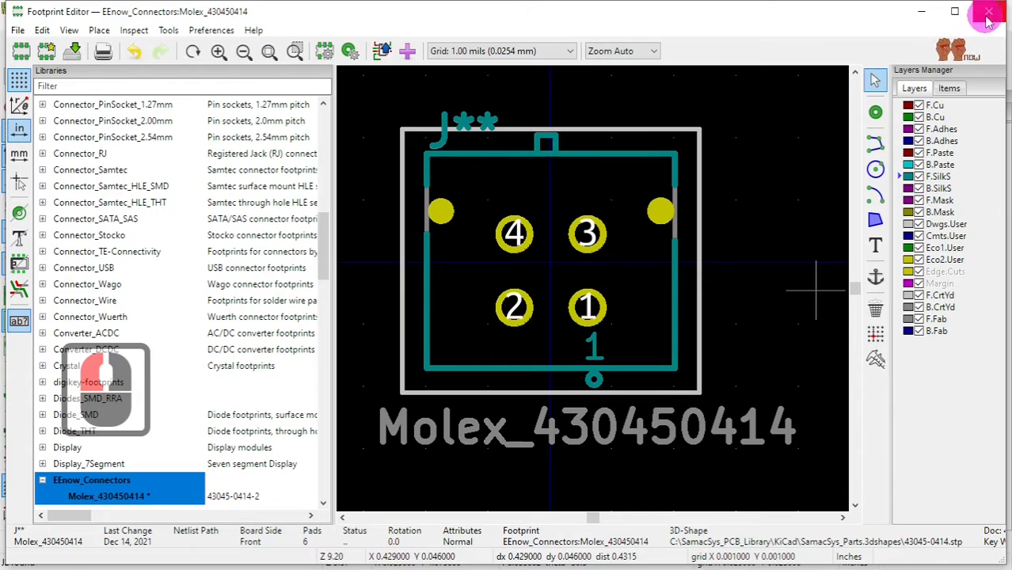
pyautogui.click(988, 20)
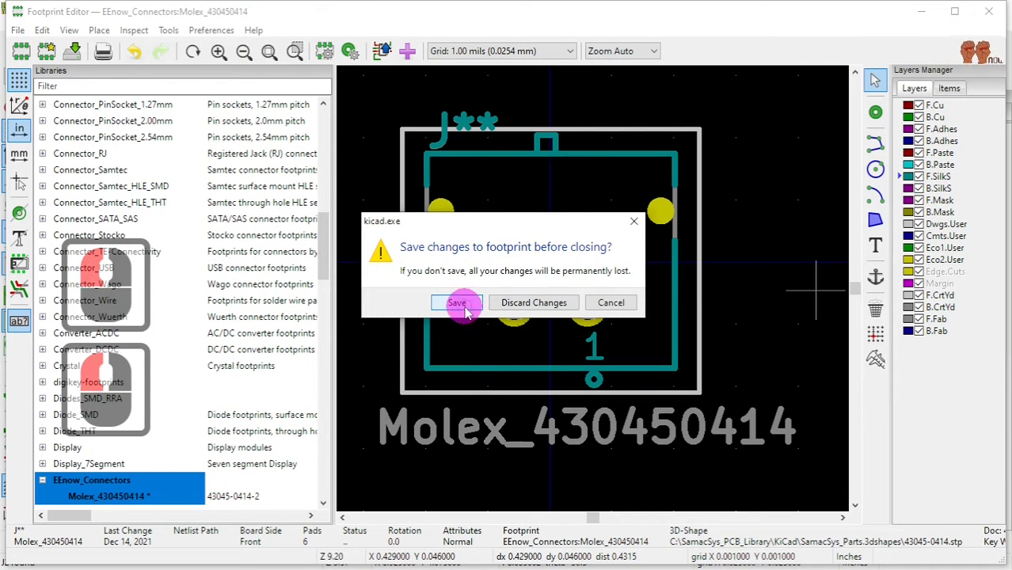
pyautogui.click(457, 304)
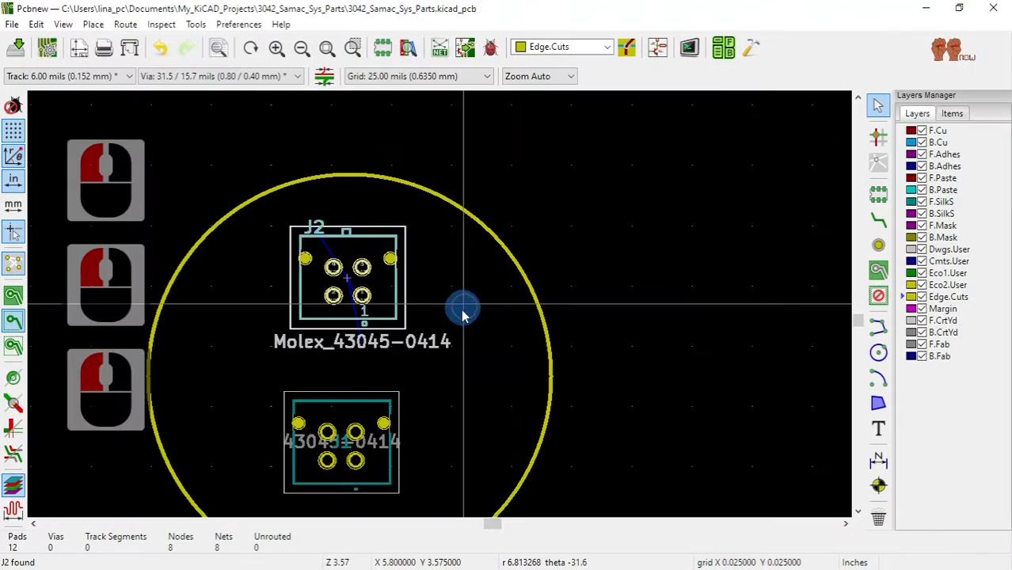
# Switch to the schematic in Eeschema and open the symbol properties of J2.
pyautogui.click(666, 49)
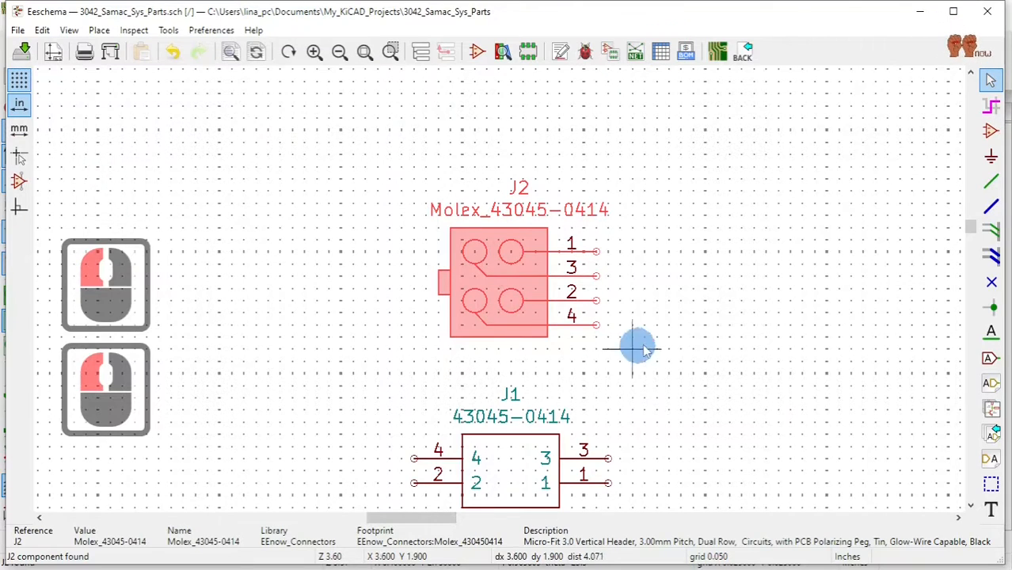
pyautogui.click(668, 335)
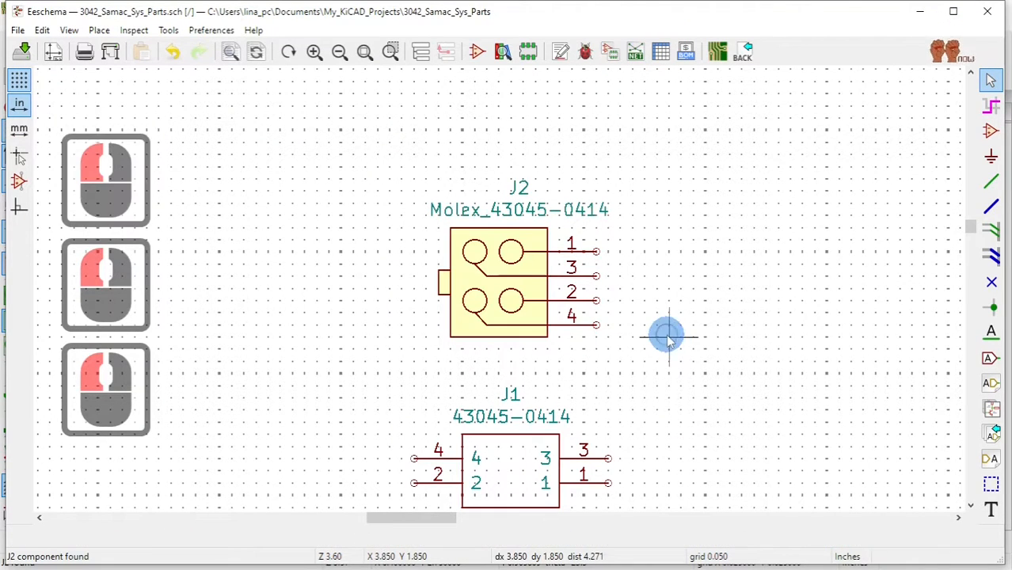
pyautogui.doubleClick(530, 309)
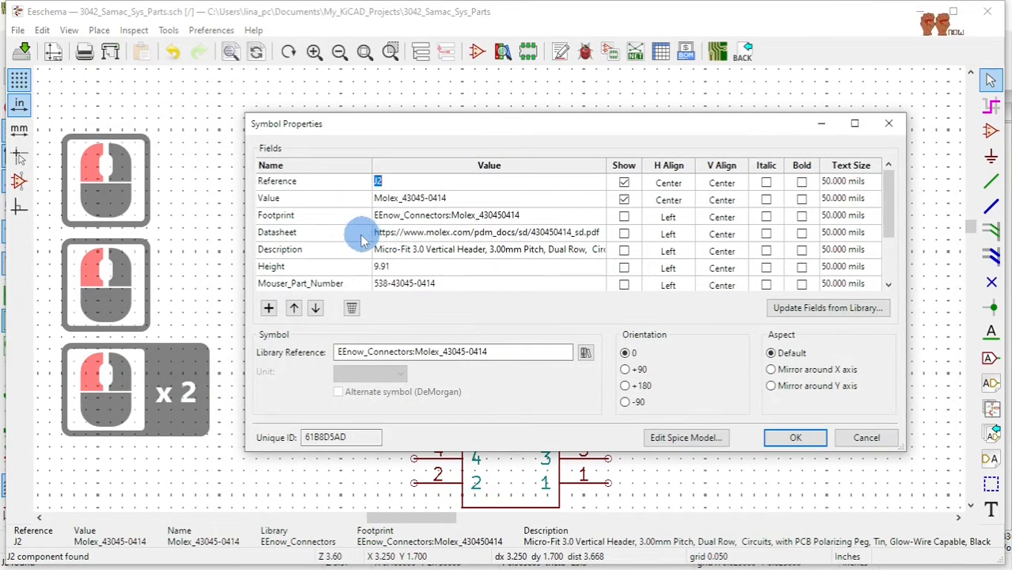
# Reassign footprint Molex_430450414 from the EEnow_Connectors library to J2 and accept the symbol properties.
pyautogui.click(543, 217)
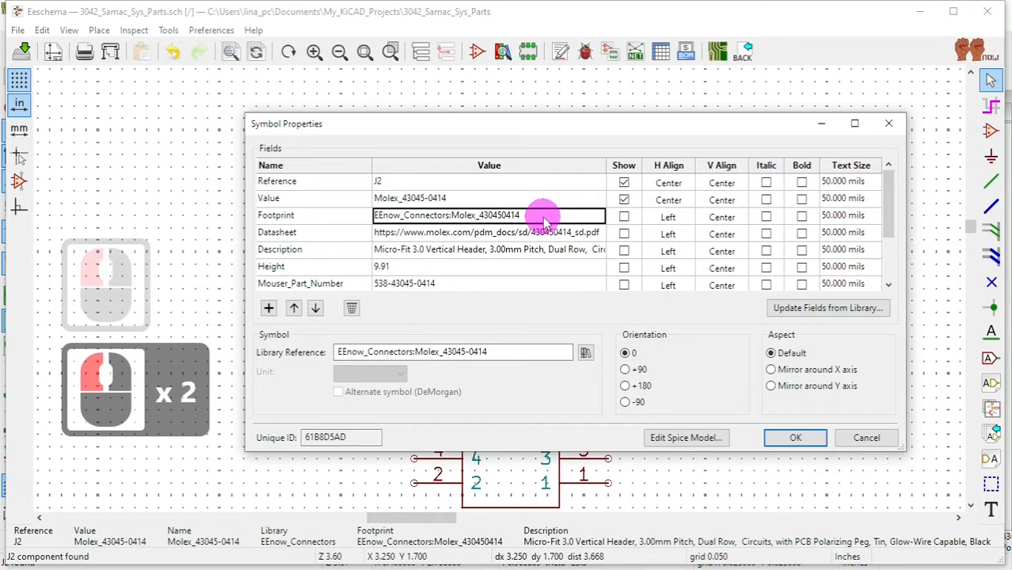
pyautogui.click(598, 216)
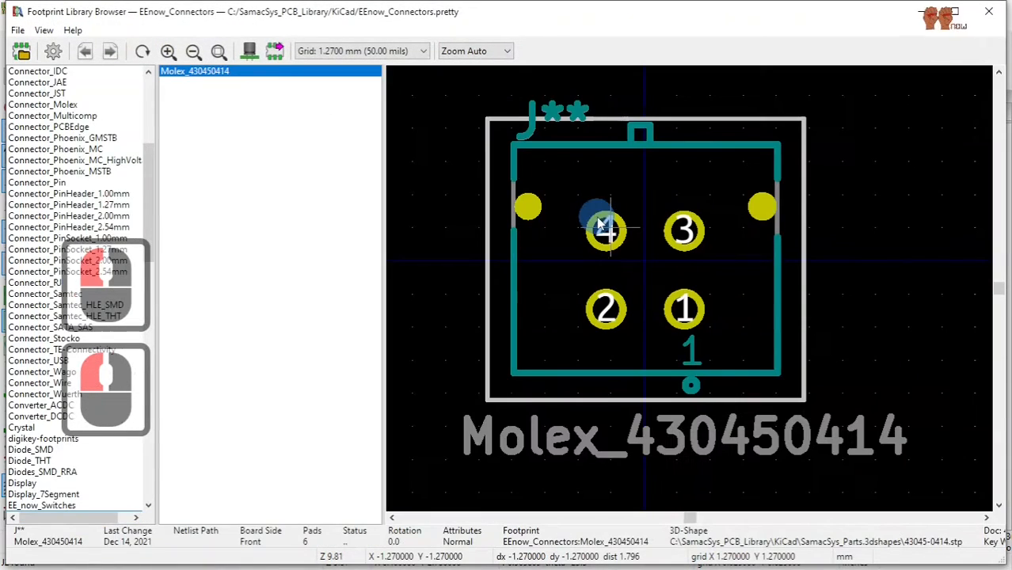
pyautogui.click(201, 149)
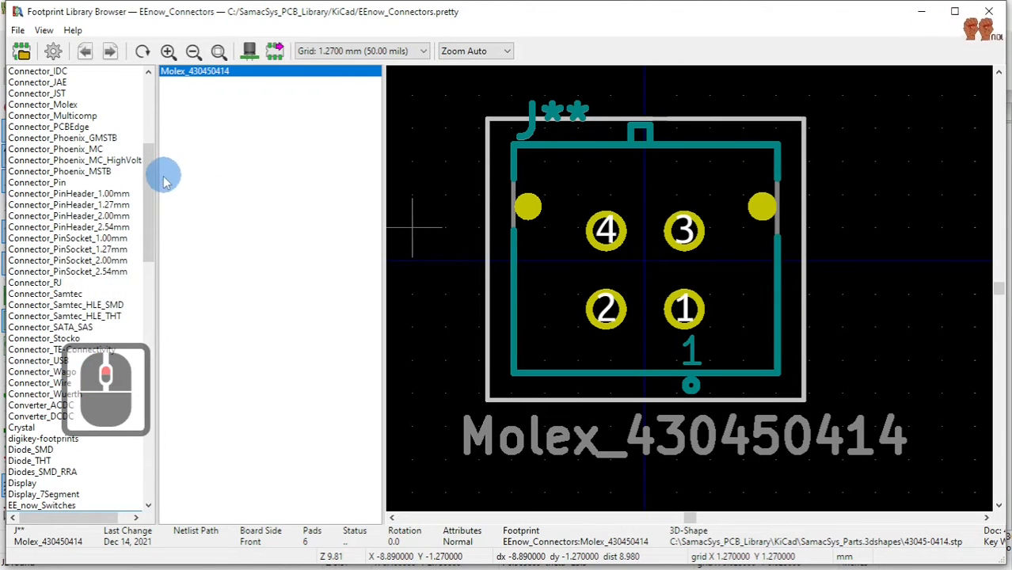
pyautogui.moveTo(146, 187); pyautogui.dragTo(187, 264)
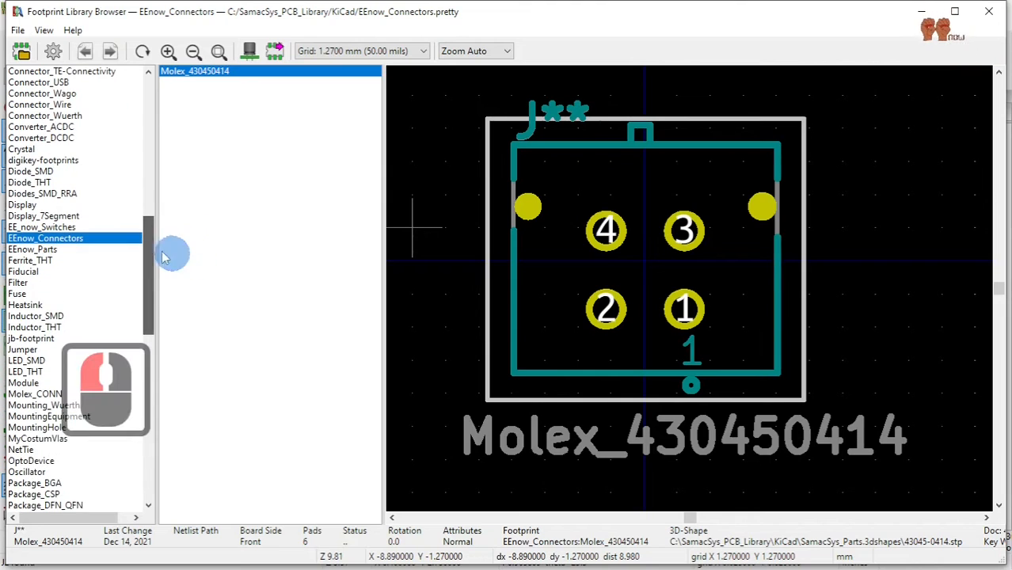
pyautogui.click(76, 245)
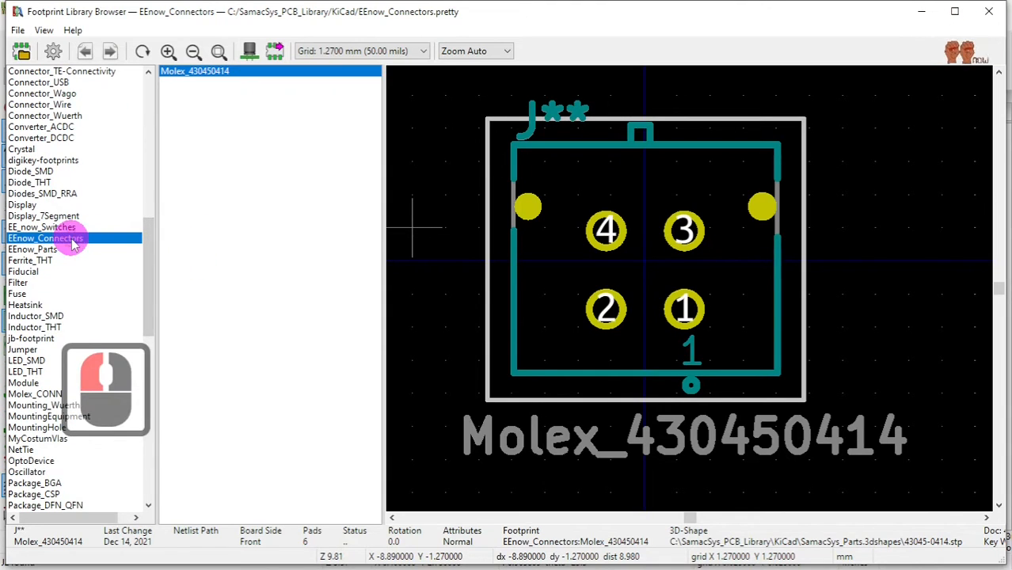
pyautogui.click(243, 73)
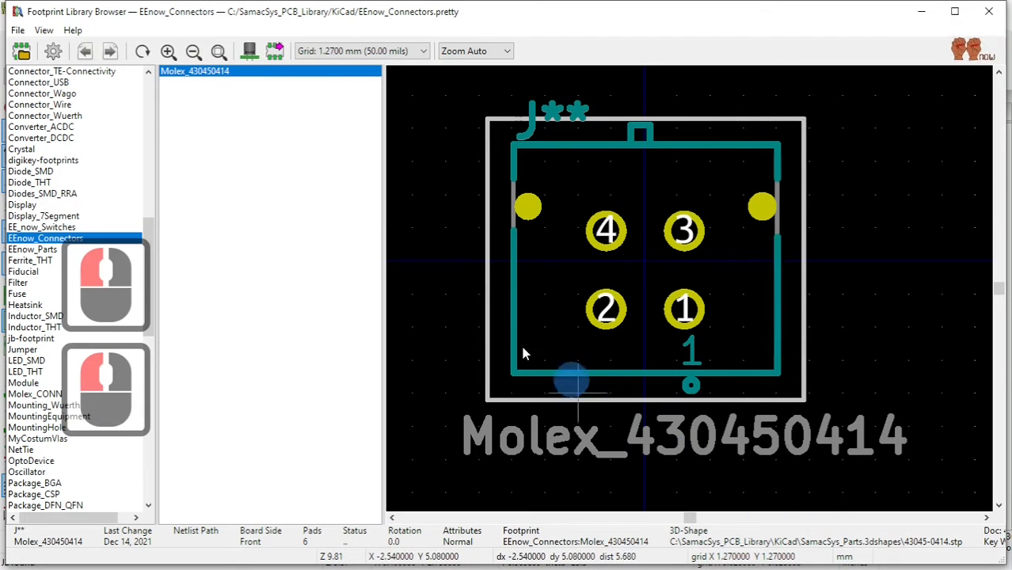
pyautogui.doubleClick(305, 74)
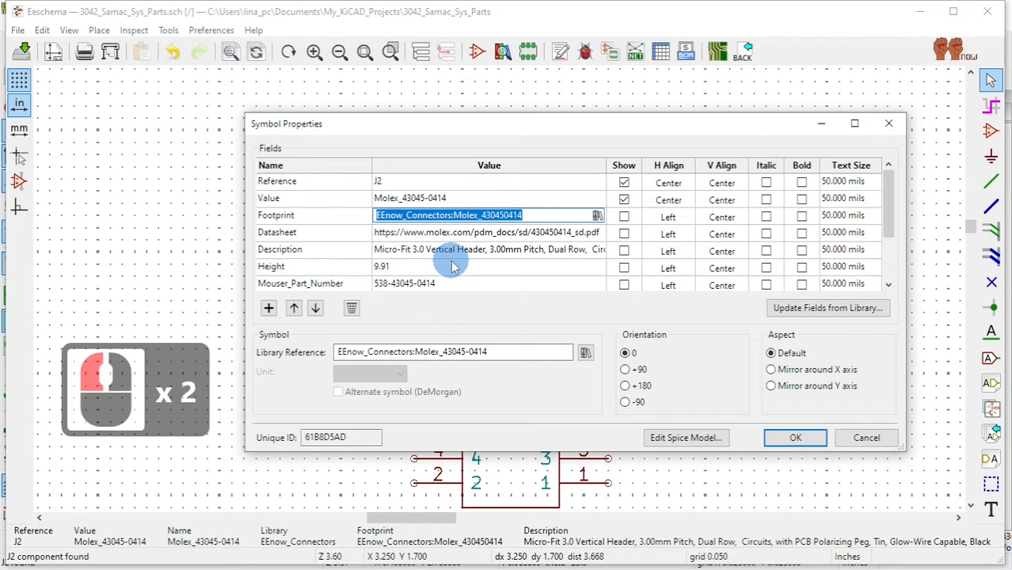
pyautogui.click(449, 198)
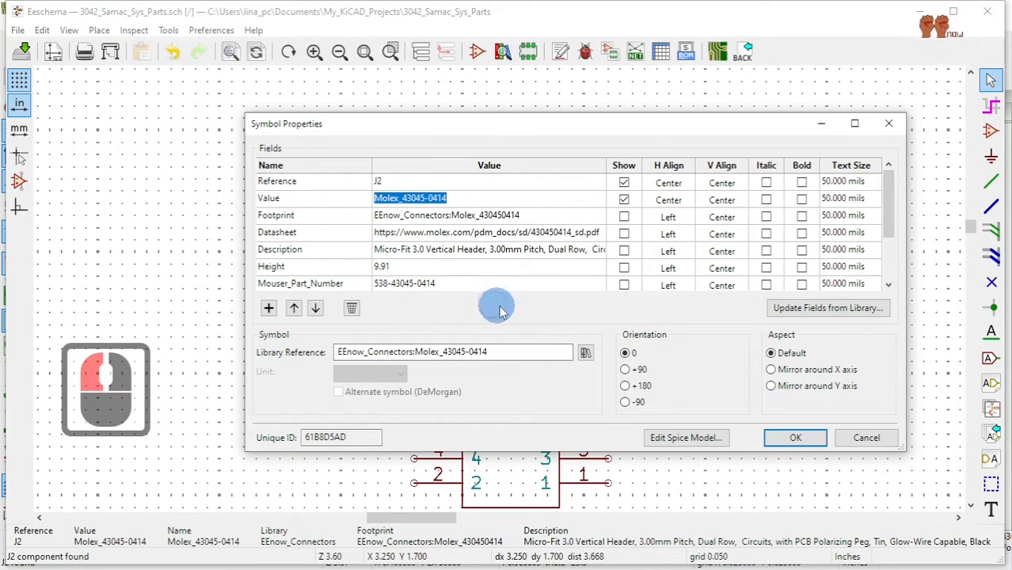
pyautogui.click(798, 442)
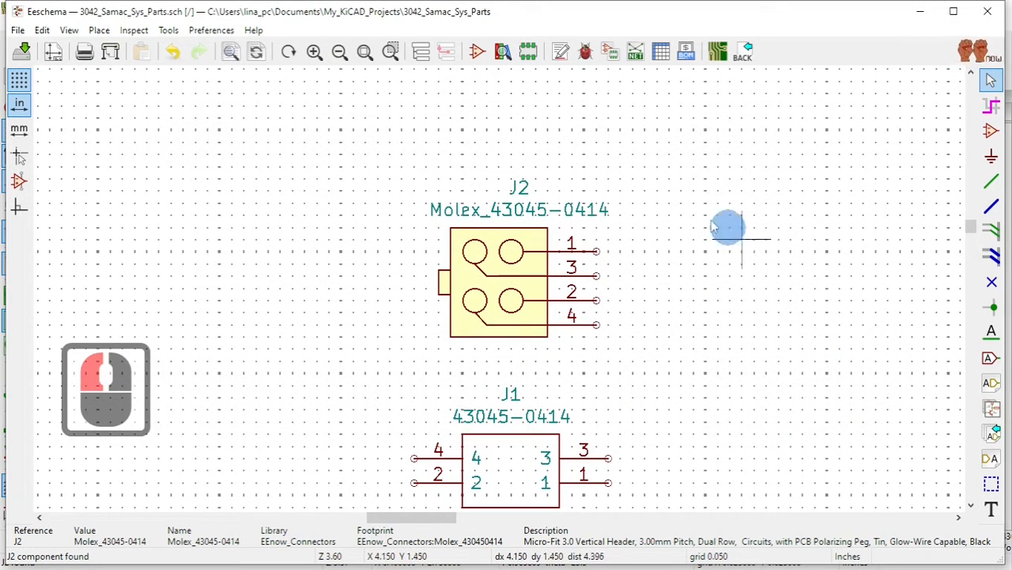
pyautogui.rightClick(520, 290)
pyautogui.moveTo(566, 263)
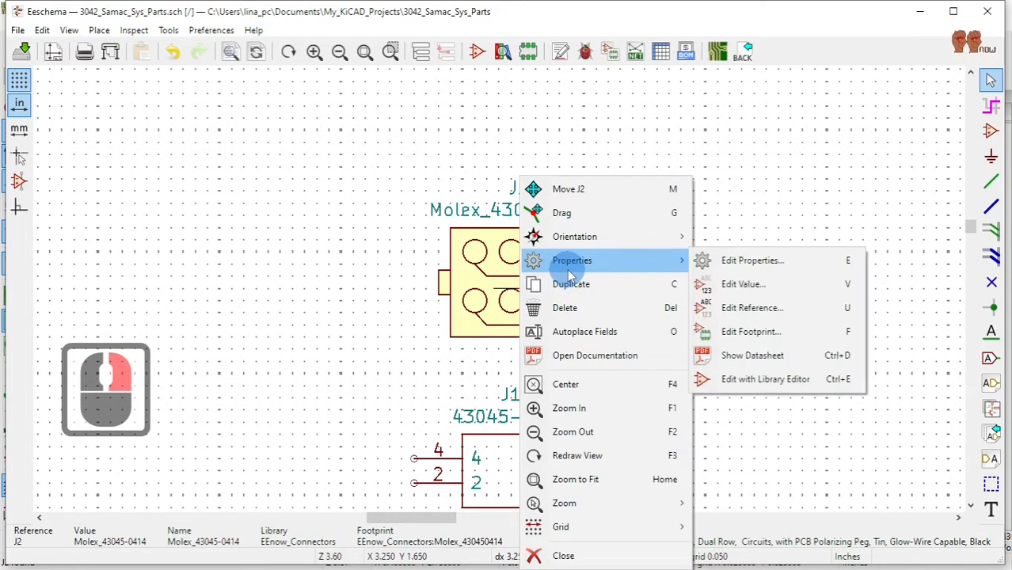
pyautogui.click(775, 382)
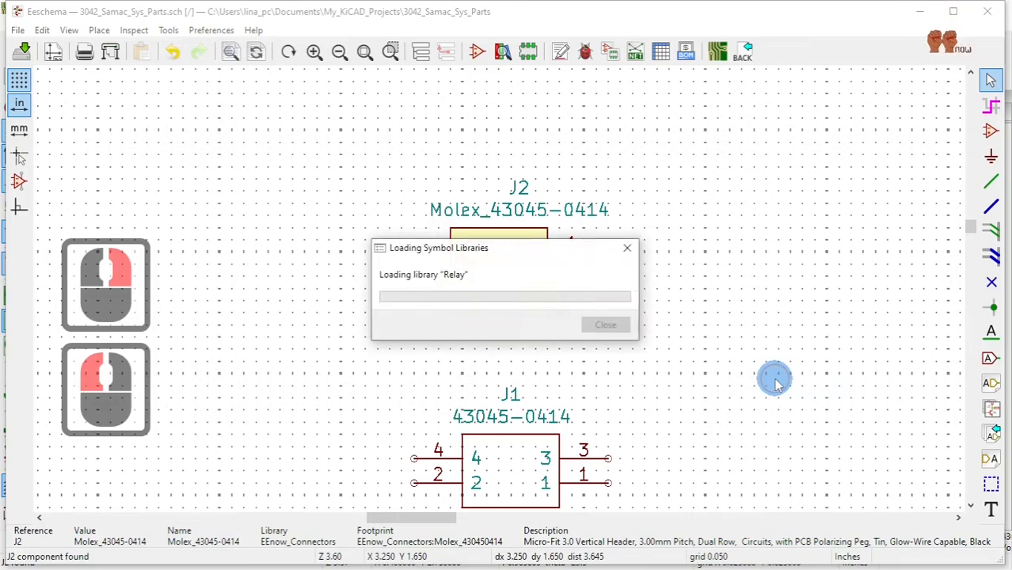
pyautogui.click(999, 15)
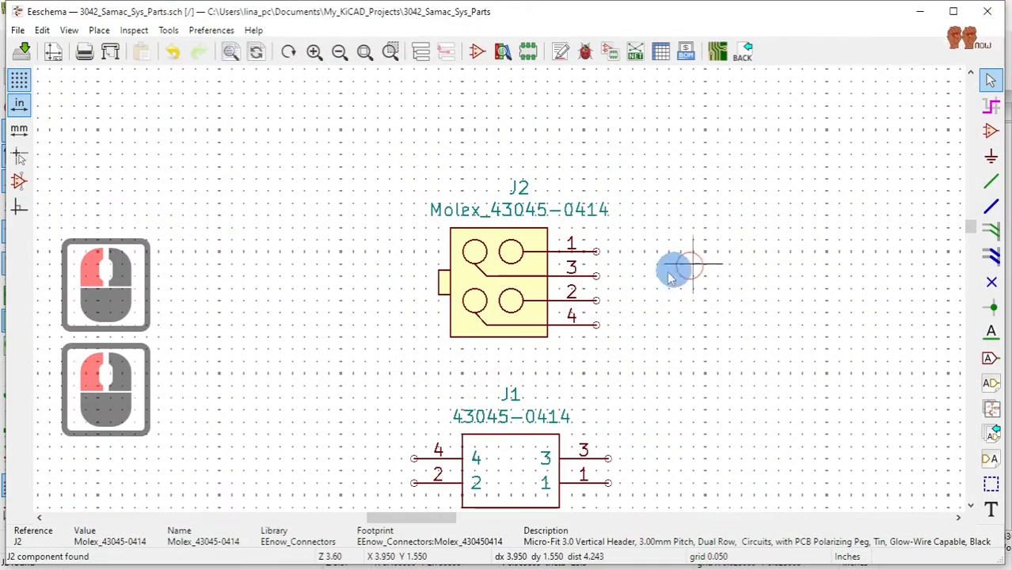
# Open J2's library symbol Molex_43045-0414 for editing from the schematic.
pyautogui.rightClick(535, 274)
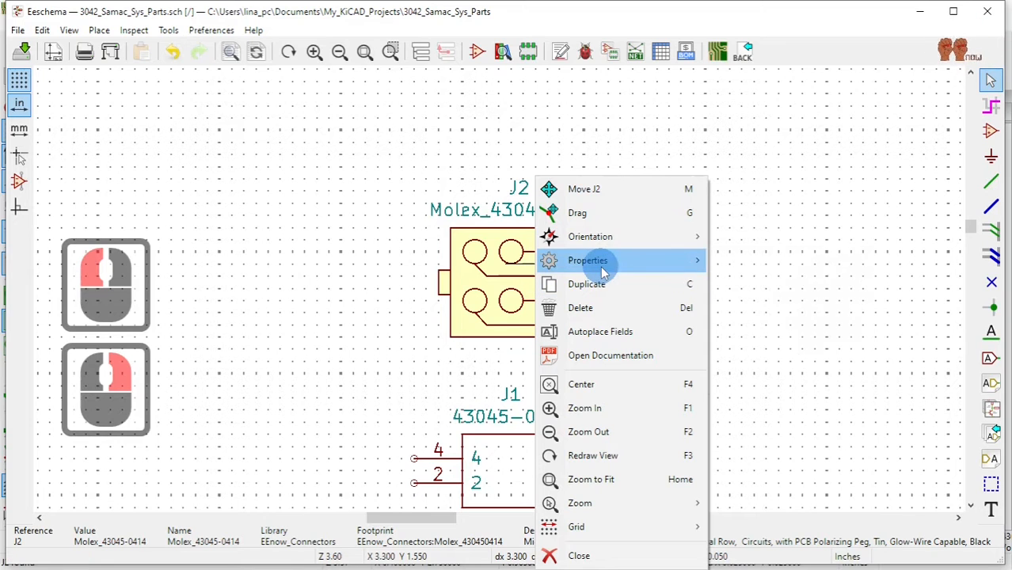
pyautogui.moveTo(603, 272)
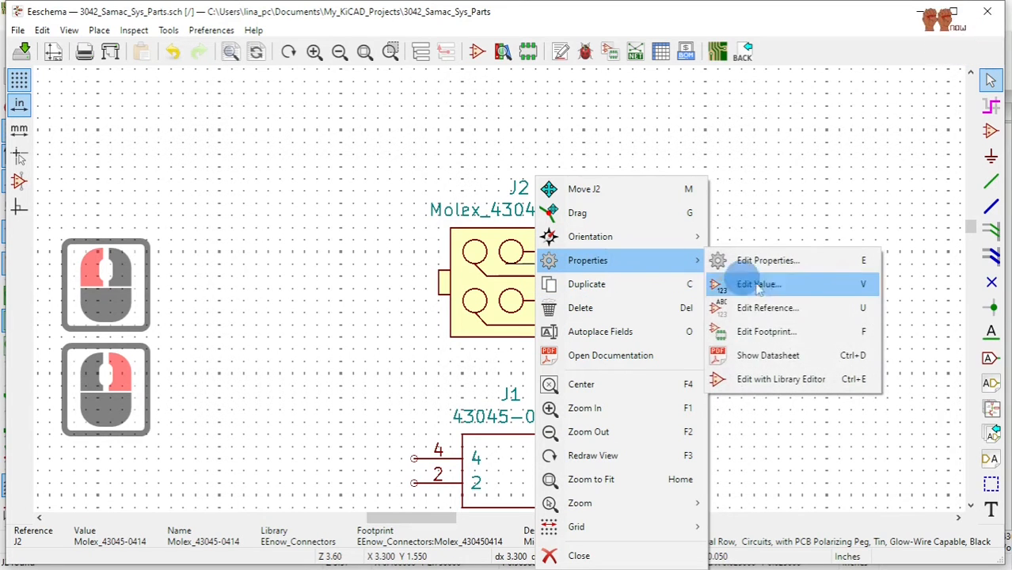
pyautogui.click(792, 380)
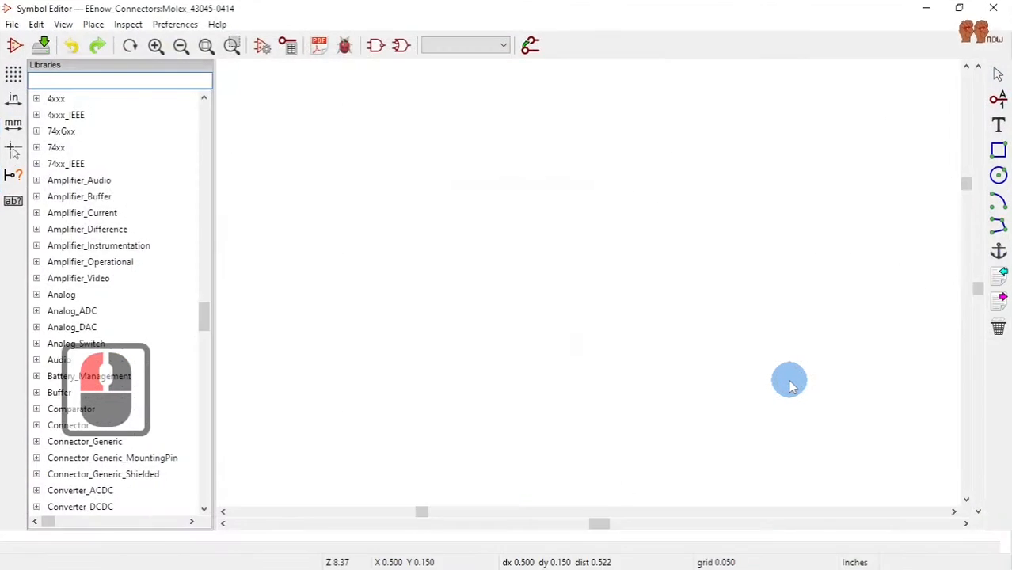
pyautogui.scroll(-2, 198, 232)
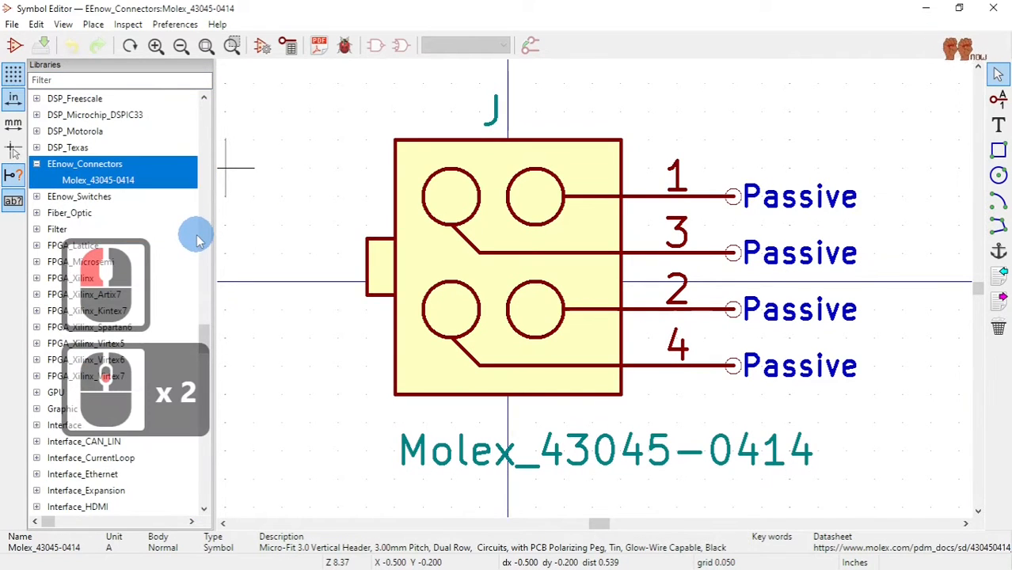
# Reassign footprint EEnow_Connectors:Molex_430450414 in the library symbol's properties and accept them.
pyautogui.click(263, 47)
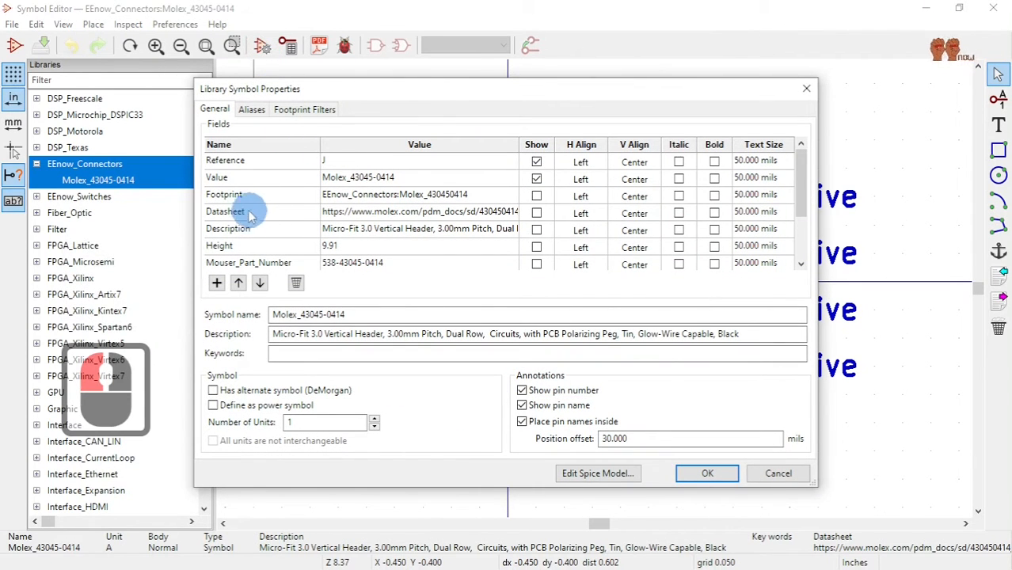
pyautogui.doubleClick(503, 195)
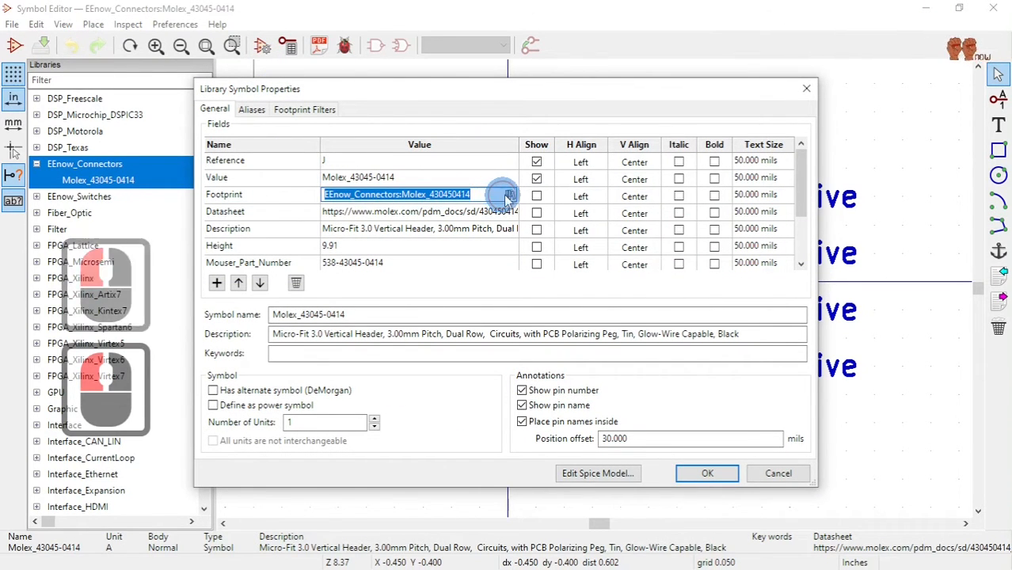
pyautogui.click(510, 196)
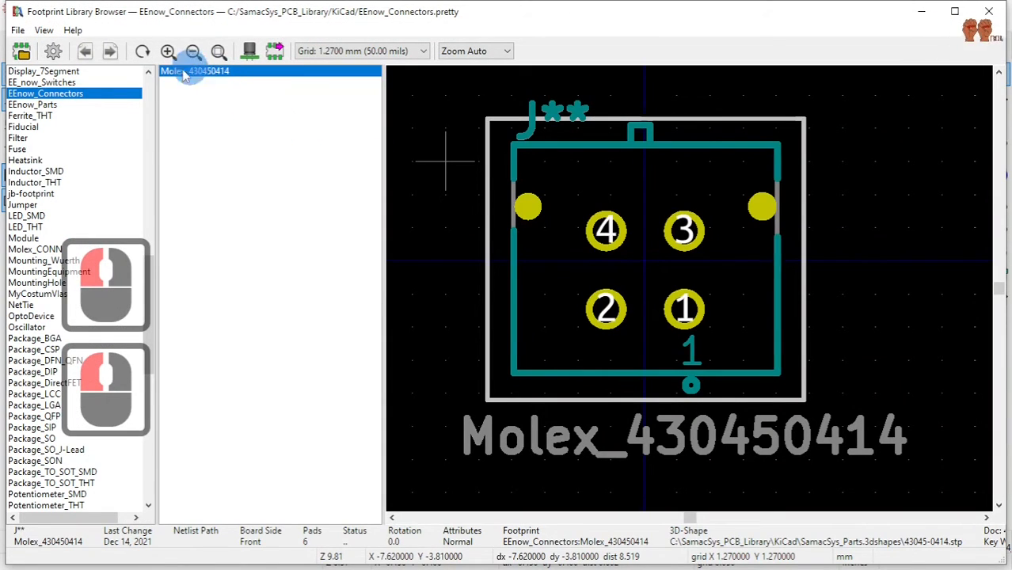
pyautogui.doubleClick(216, 73)
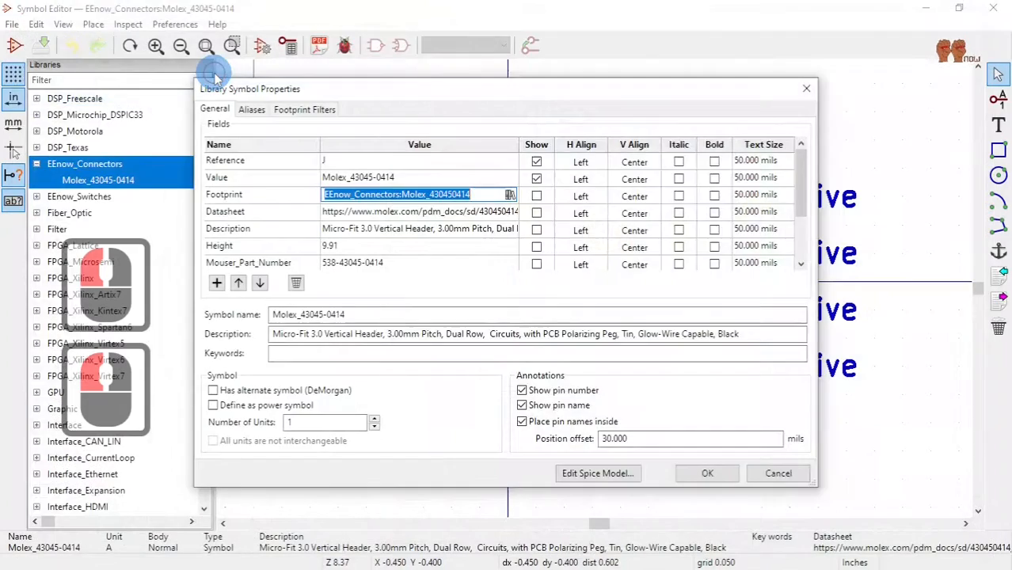
pyautogui.click(706, 475)
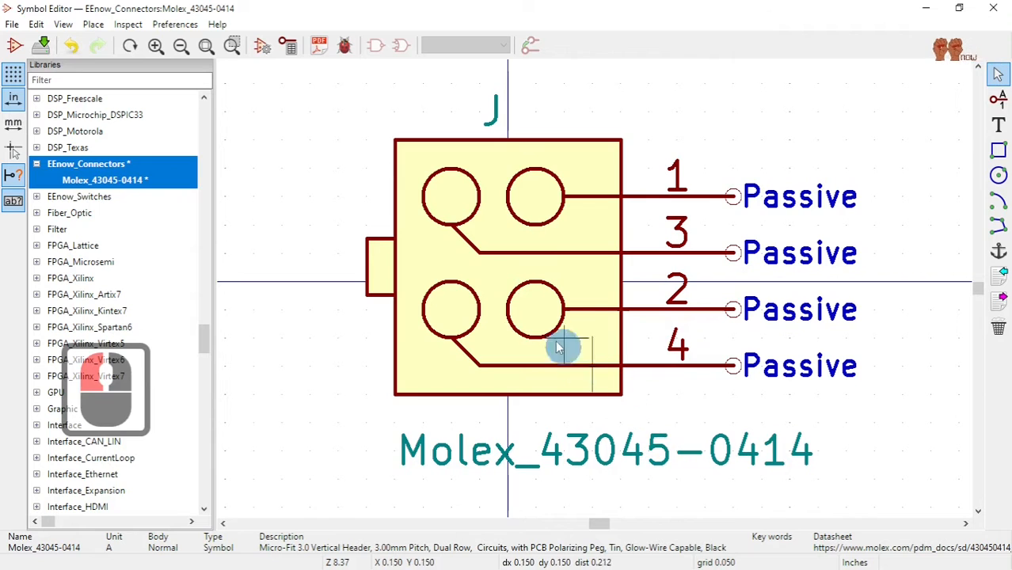
# Save the library symbol, return to the schematic by closing the Symbol Editor, and save the schematic.
pyautogui.click(37, 46)
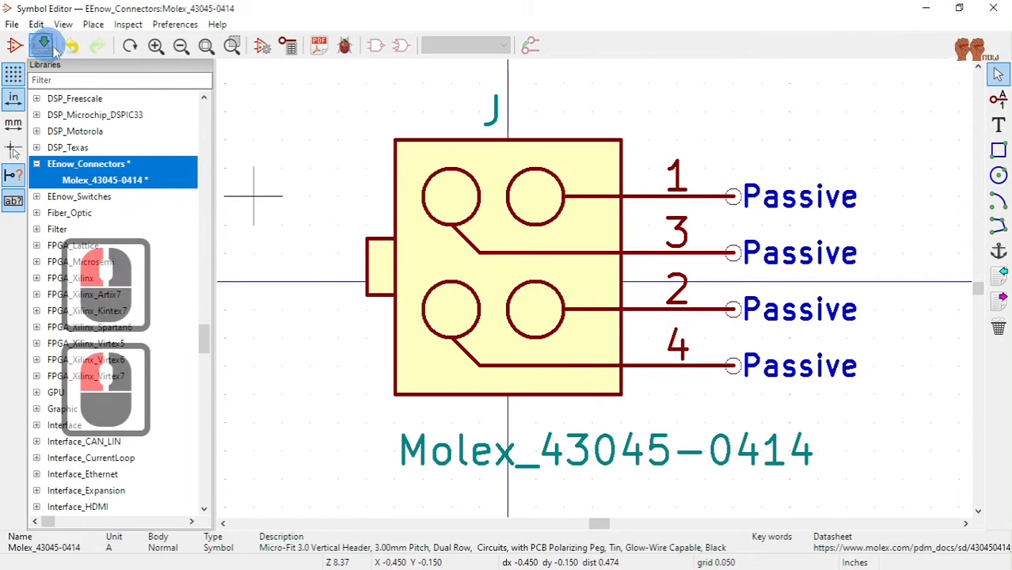
pyautogui.click(997, 19)
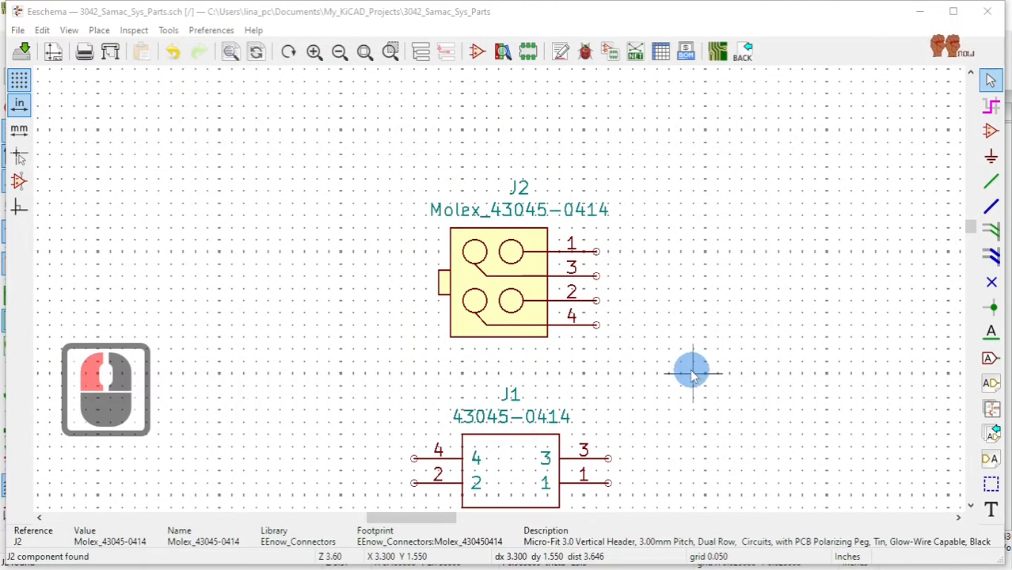
pyautogui.click(21, 51)
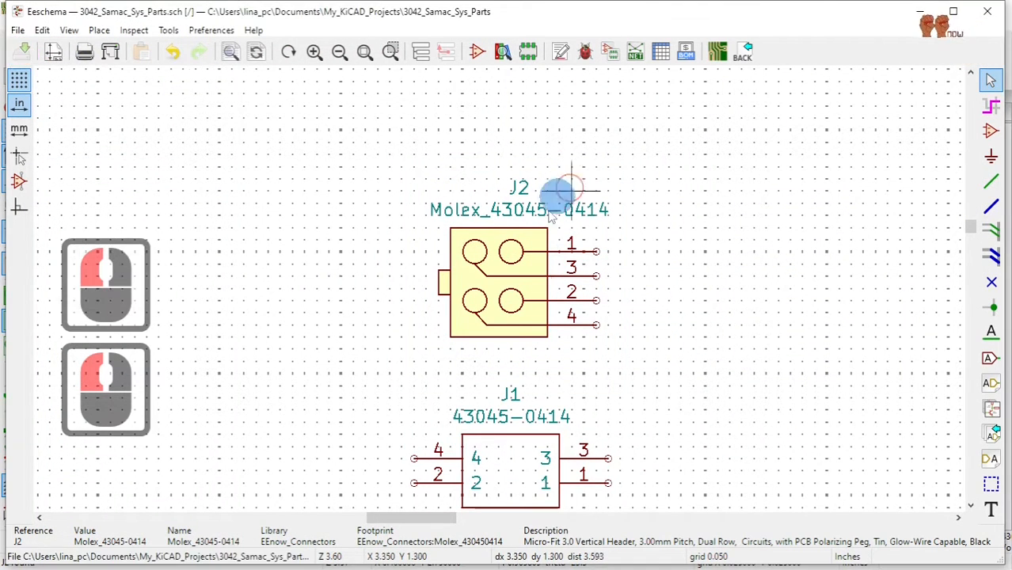
pyautogui.scroll(-1, 721, 317)
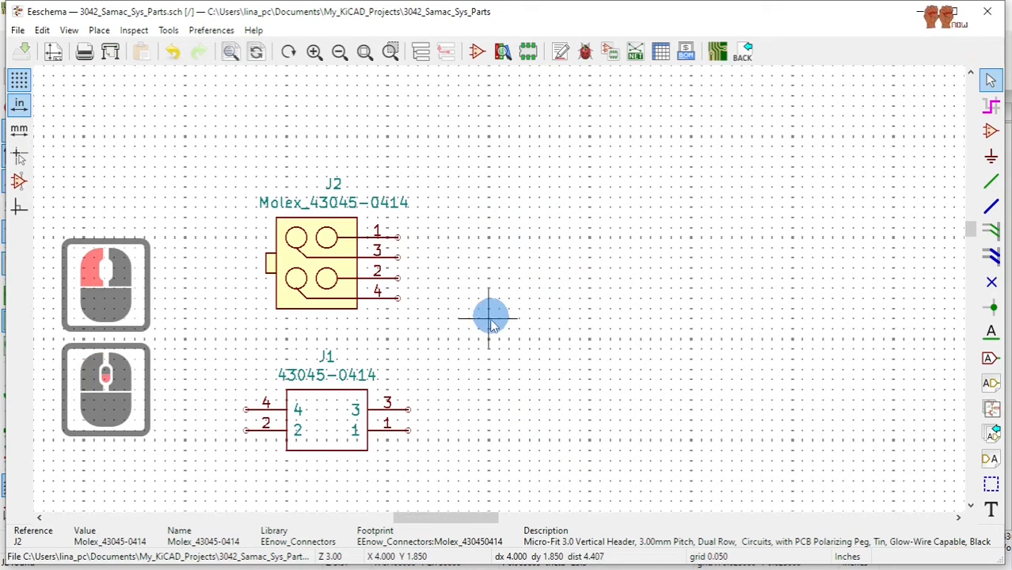
pyautogui.click(220, 146)
pyautogui.click(296, 228)
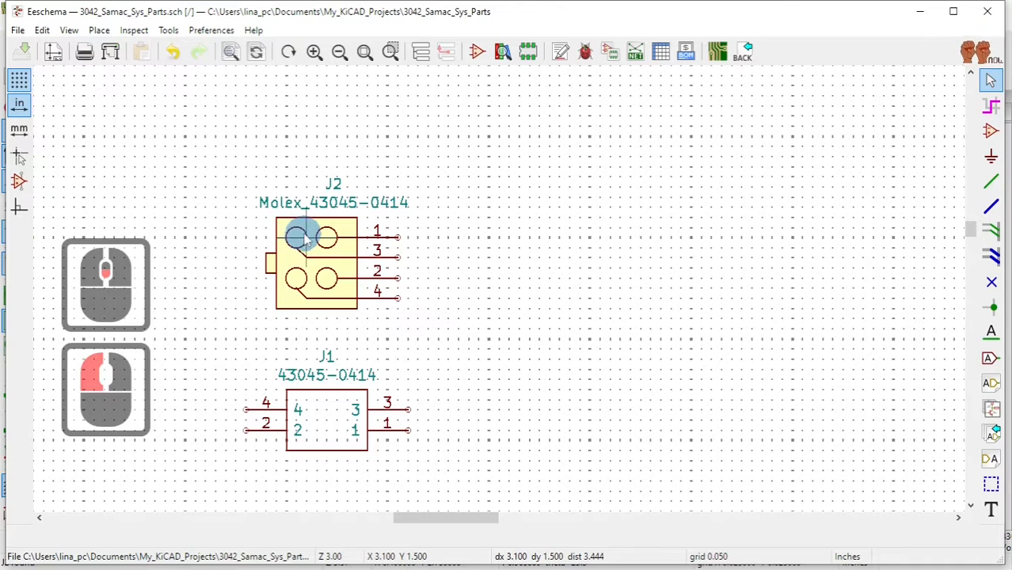
pyautogui.click(43, 31)
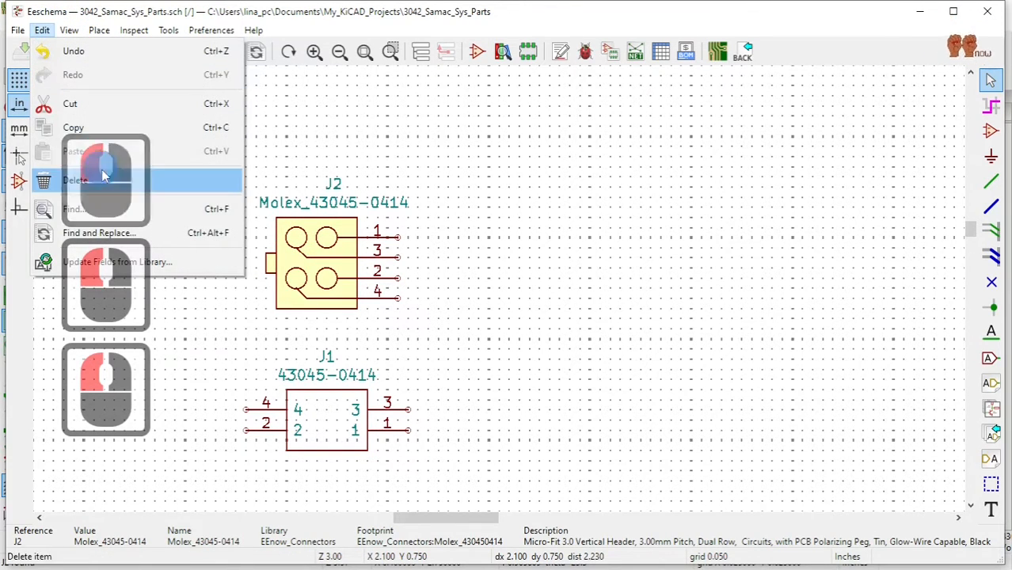
pyautogui.click(133, 268)
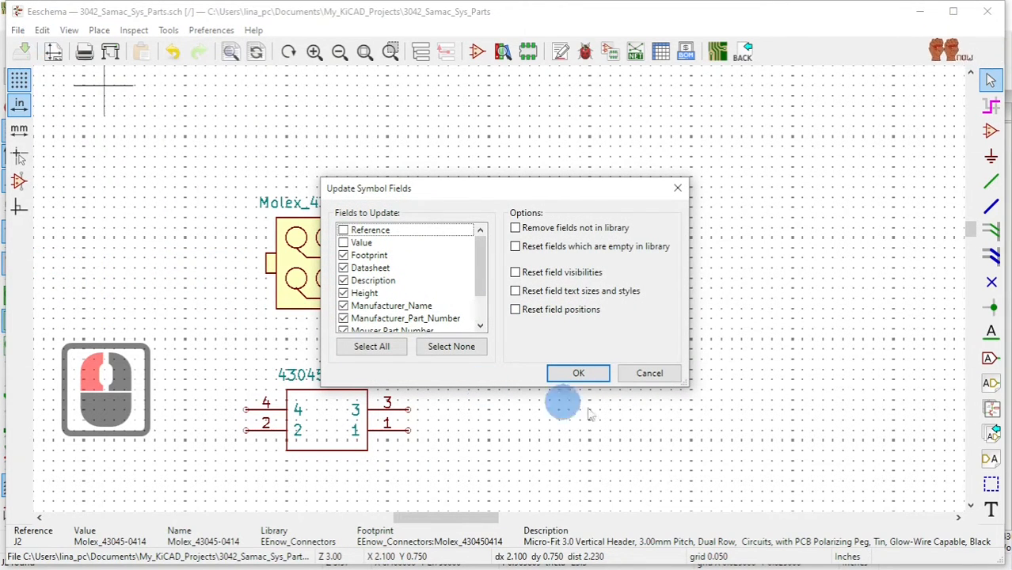
pyautogui.click(650, 374)
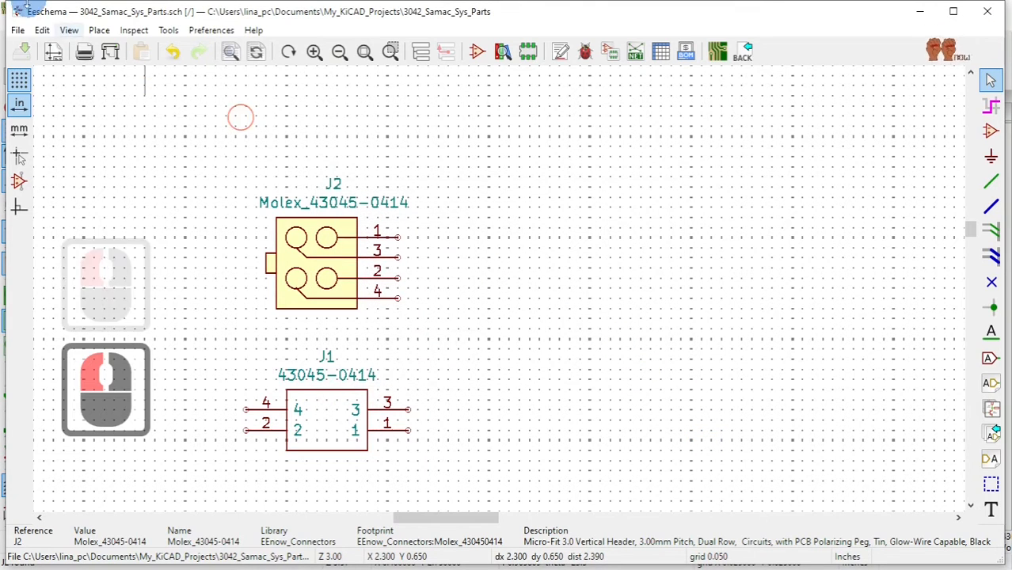
# Update the symbol fields from the library with Reference and Value left out, and save the schematic.
pyautogui.click(47, 31)
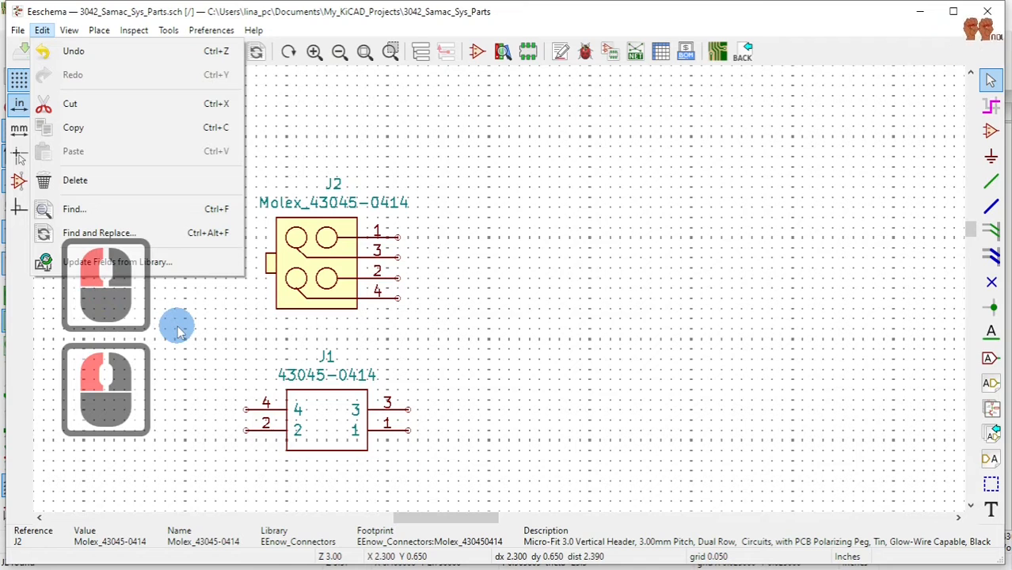
pyautogui.click(103, 269)
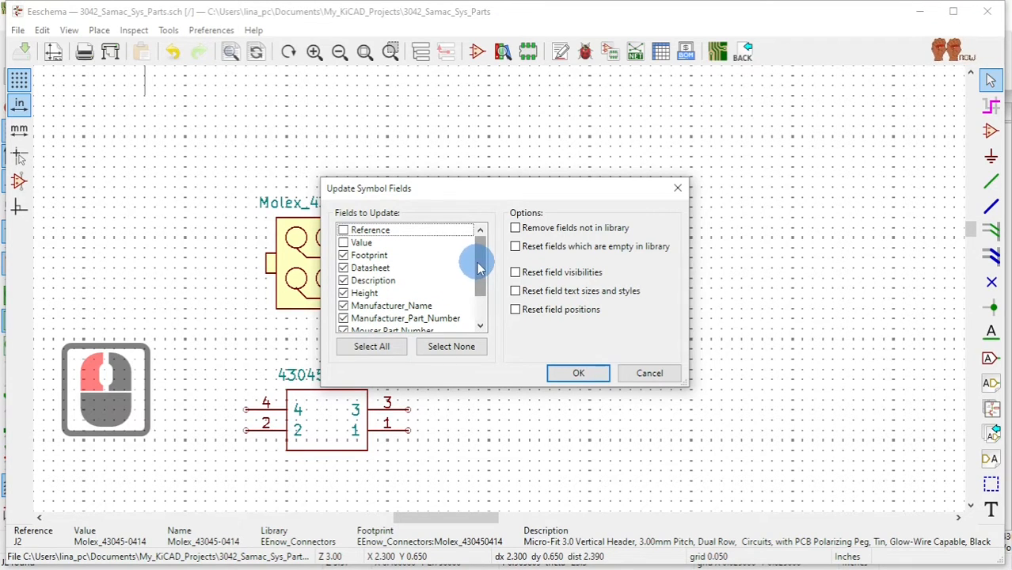
pyautogui.moveTo(479, 269)
pyautogui.mouseDown()
pyautogui.moveTo(479, 306)
pyautogui.moveTo(469, 264)
pyautogui.mouseUp()
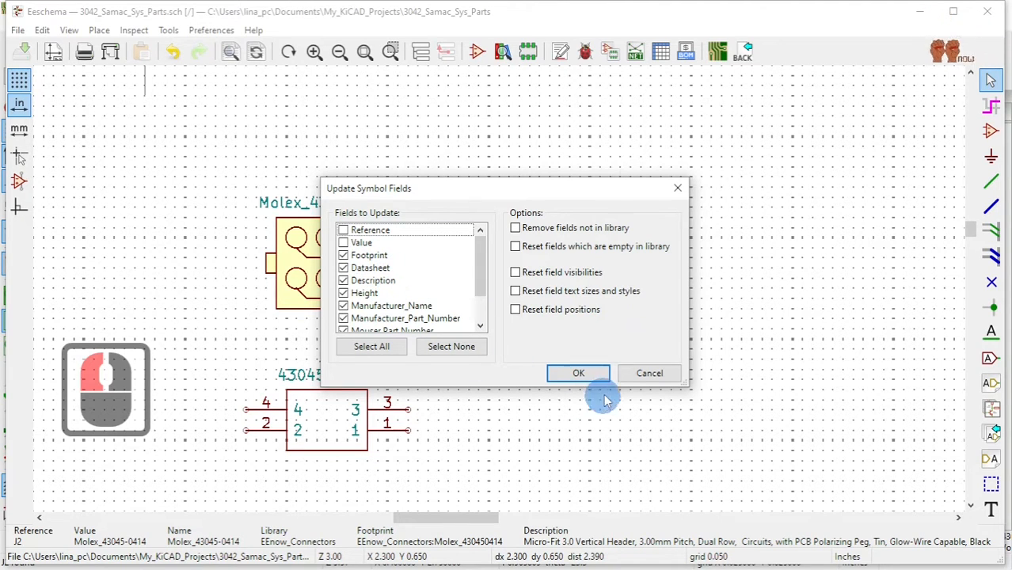
pyautogui.click(578, 373)
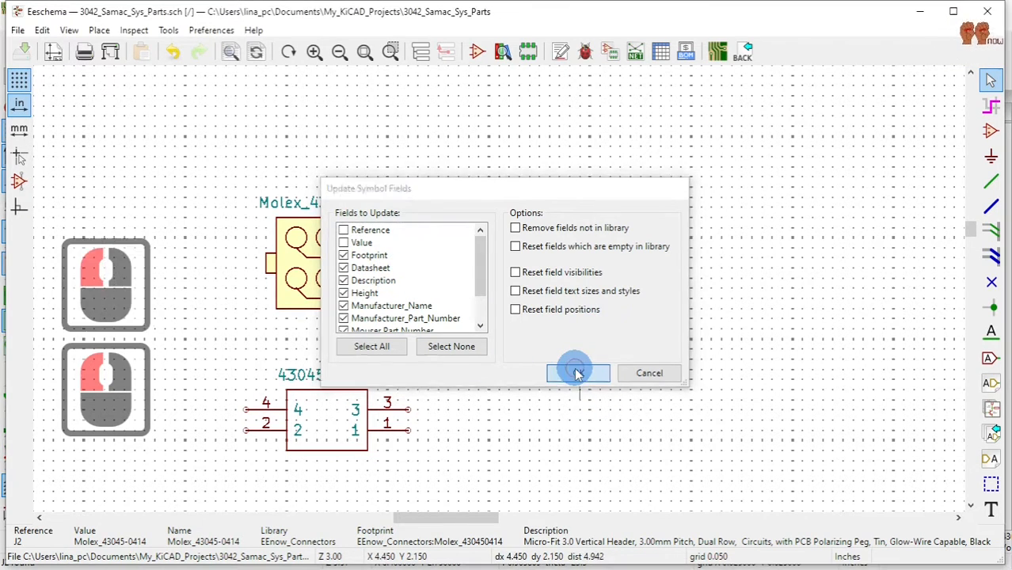
pyautogui.click(539, 292)
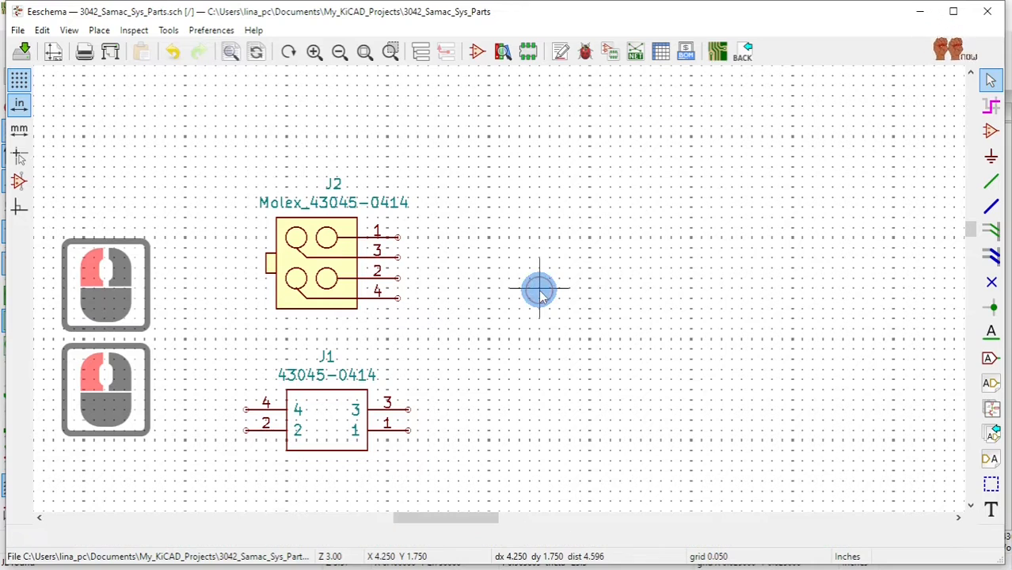
pyautogui.click(508, 252)
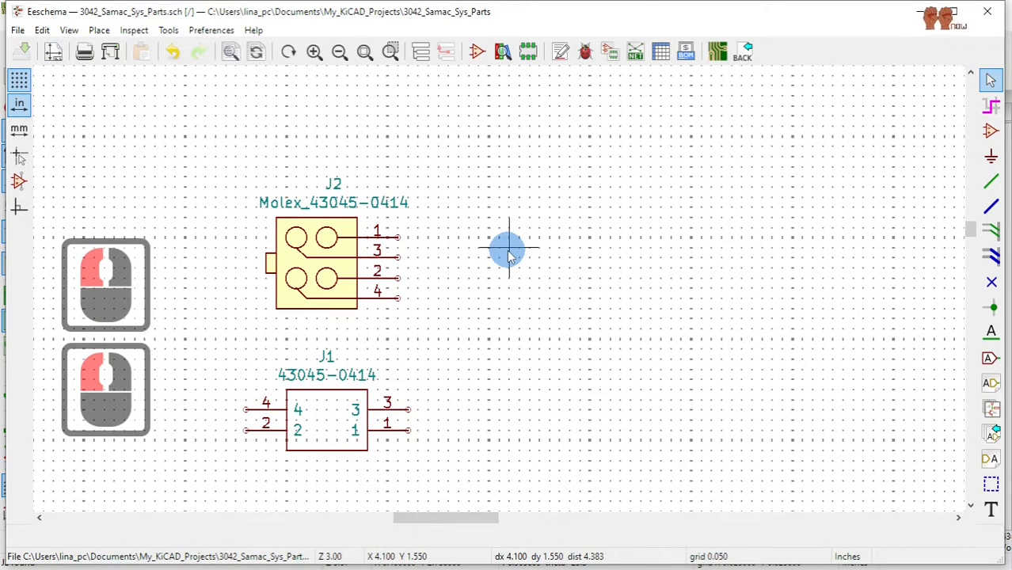
# Generate the schematic's Pcbnew netlist twice in the default format, overwriting 3042_Samac_Sys_Parts.net in the project folder.
pyautogui.click(635, 56)
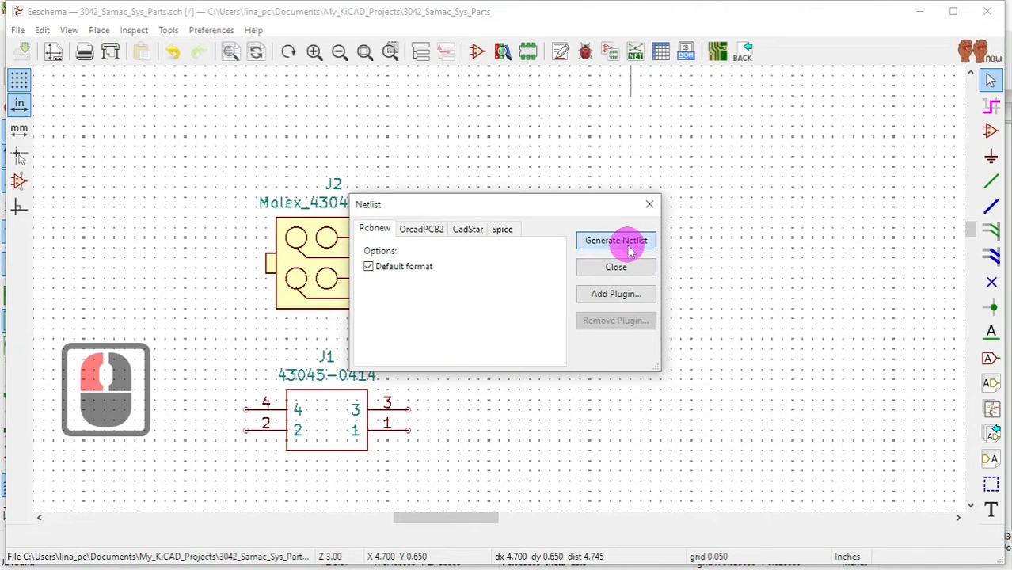
pyautogui.click(631, 248)
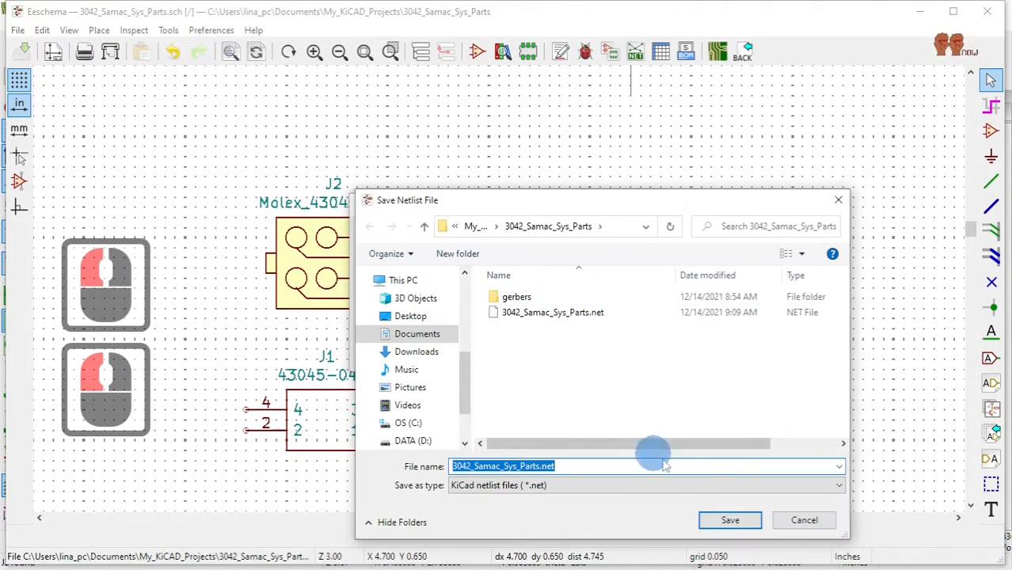
pyautogui.click(732, 520)
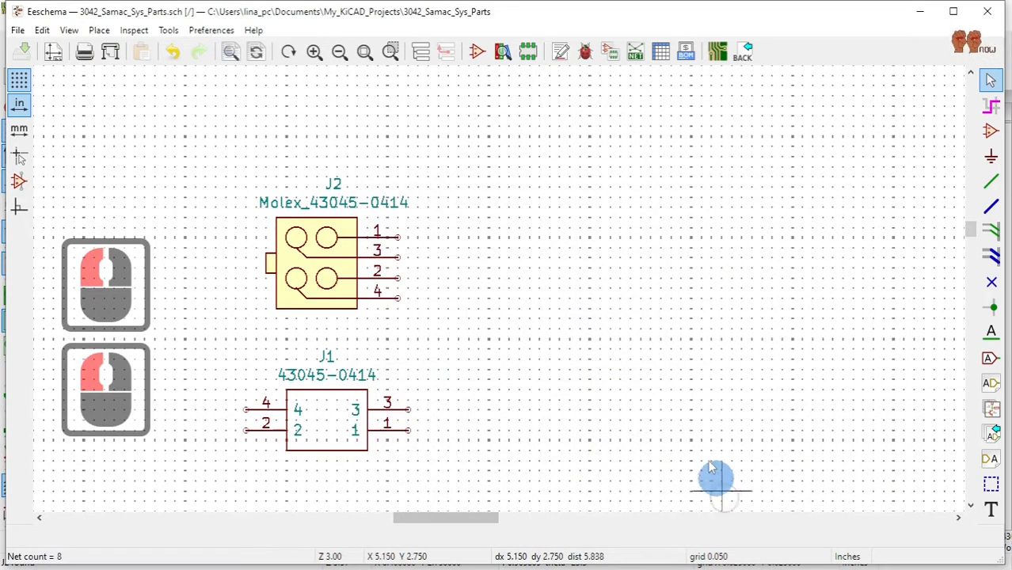
pyautogui.click(635, 53)
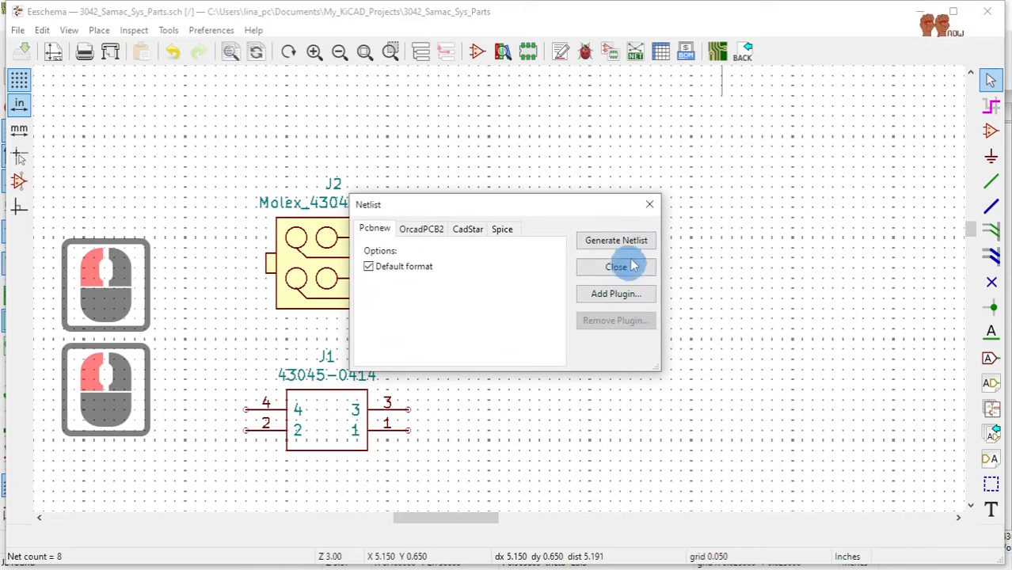
pyautogui.click(633, 247)
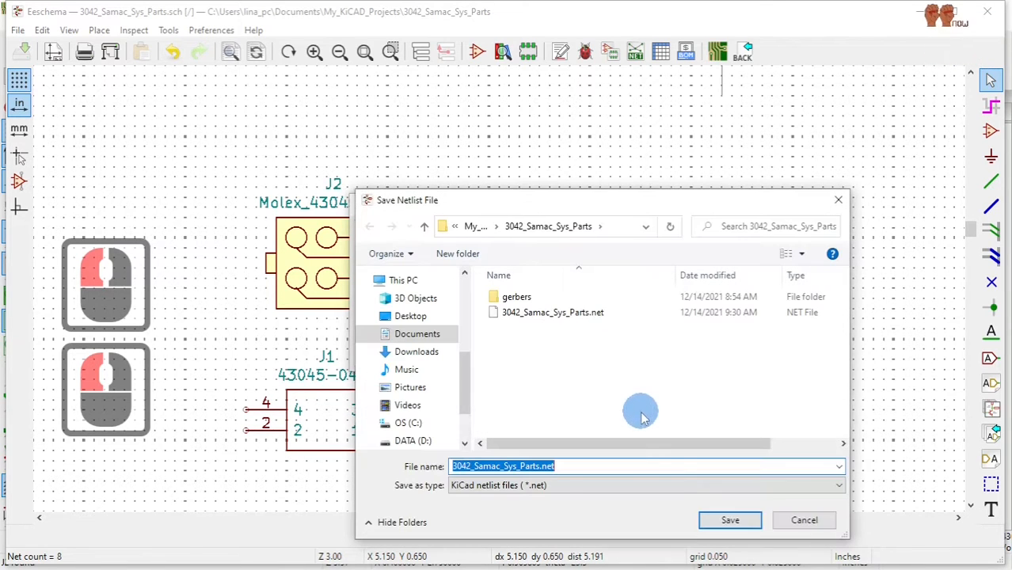
pyautogui.click(737, 521)
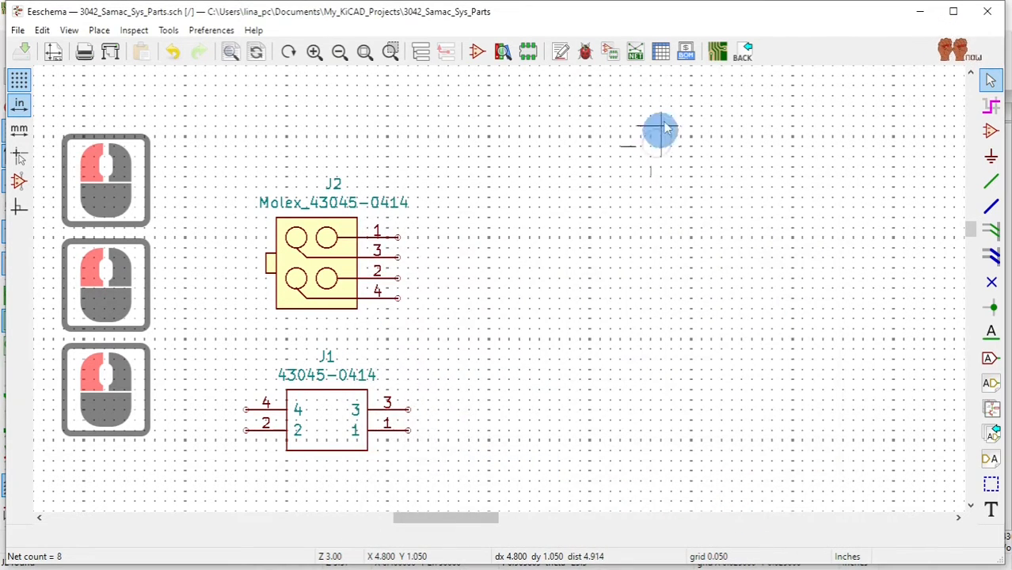
# Switch to the PCB layout, update it from 3042_Samac_Sys_Parts.net with existing footprint associations kept, and save the board.
pyautogui.click(715, 53)
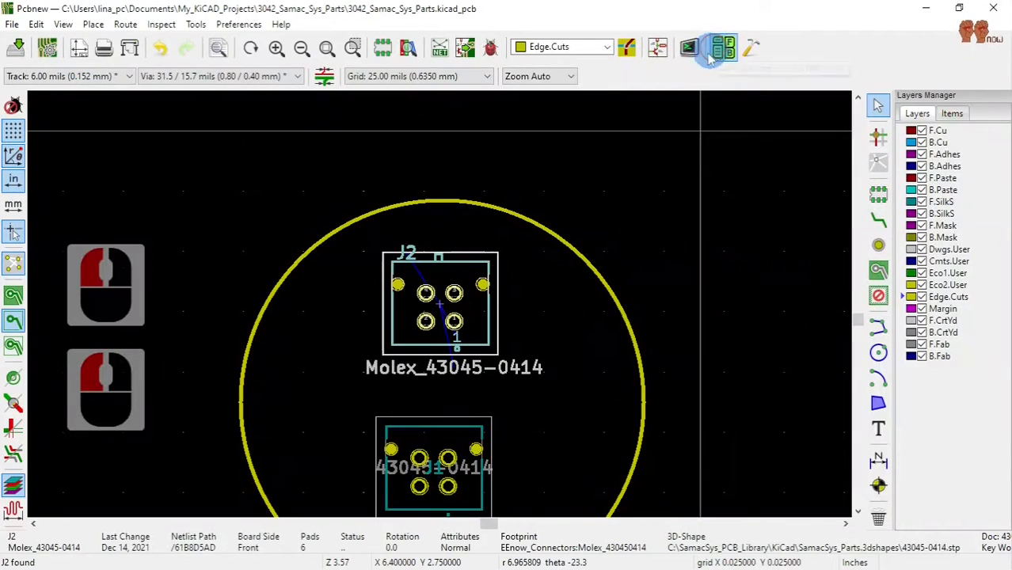
pyautogui.click(442, 49)
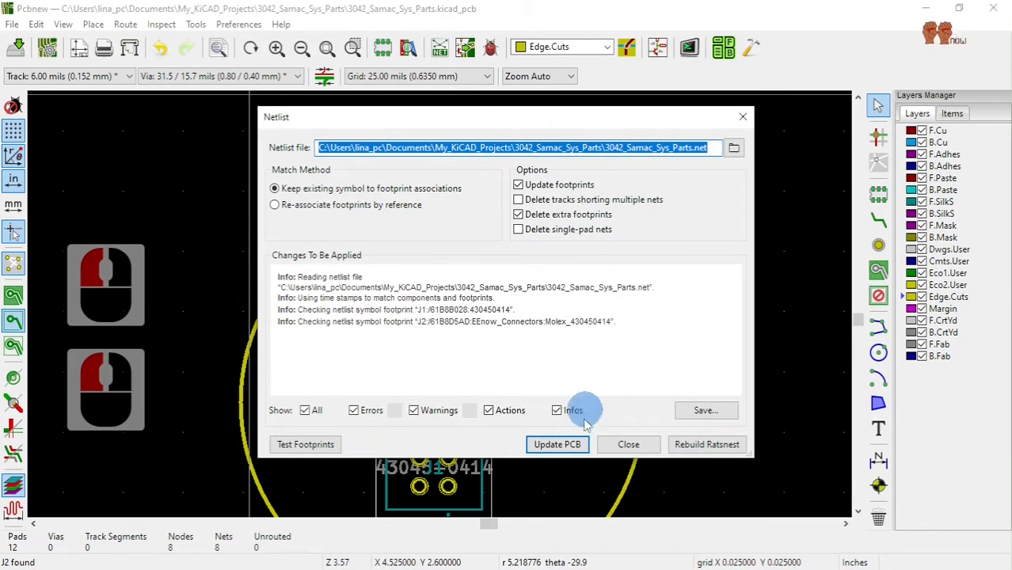
pyautogui.click(572, 452)
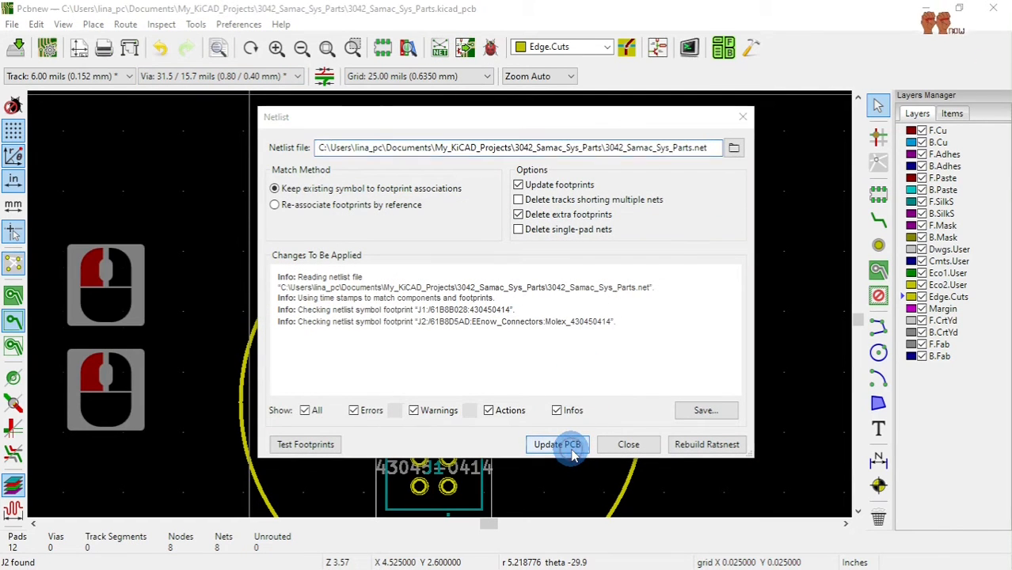
pyautogui.click(596, 297)
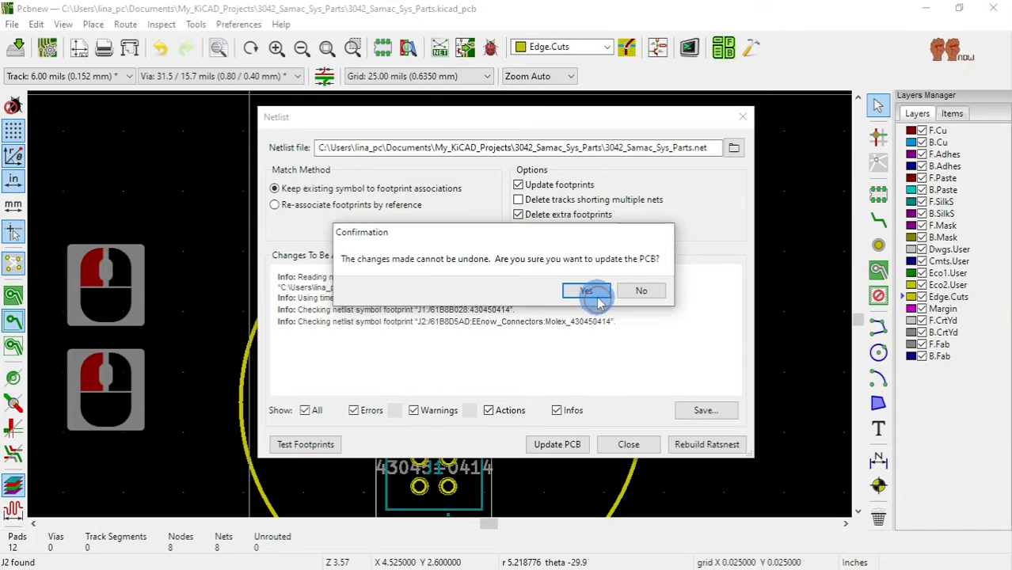
pyautogui.click(593, 291)
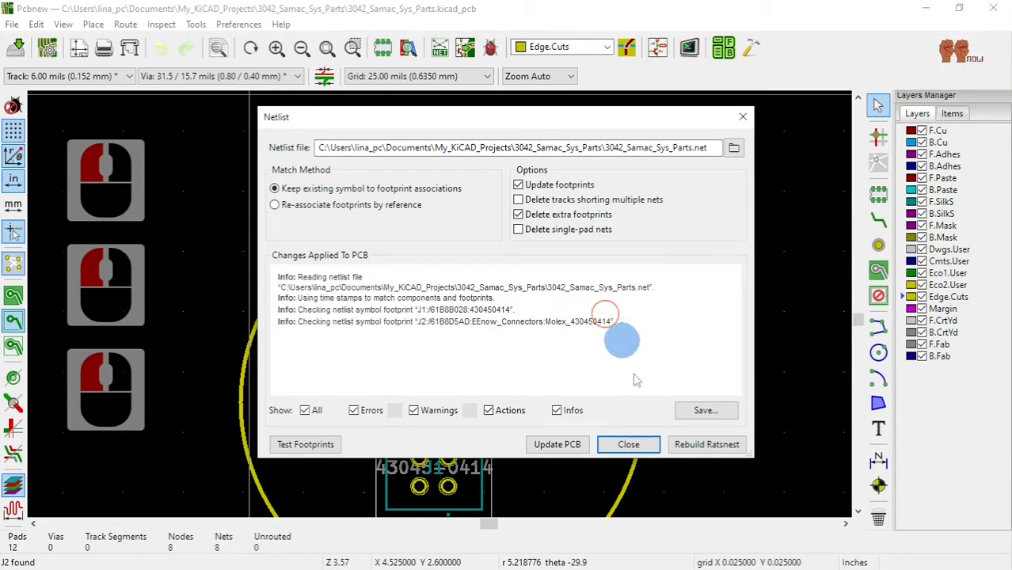
pyautogui.click(634, 446)
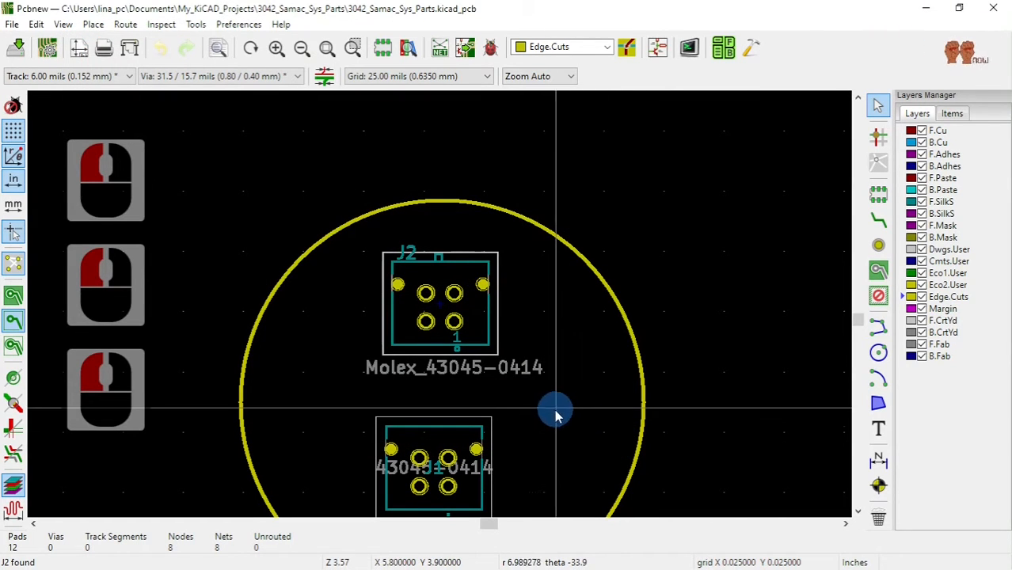
pyautogui.scroll(1, 555, 416)
pyautogui.scroll(1, 506, 384)
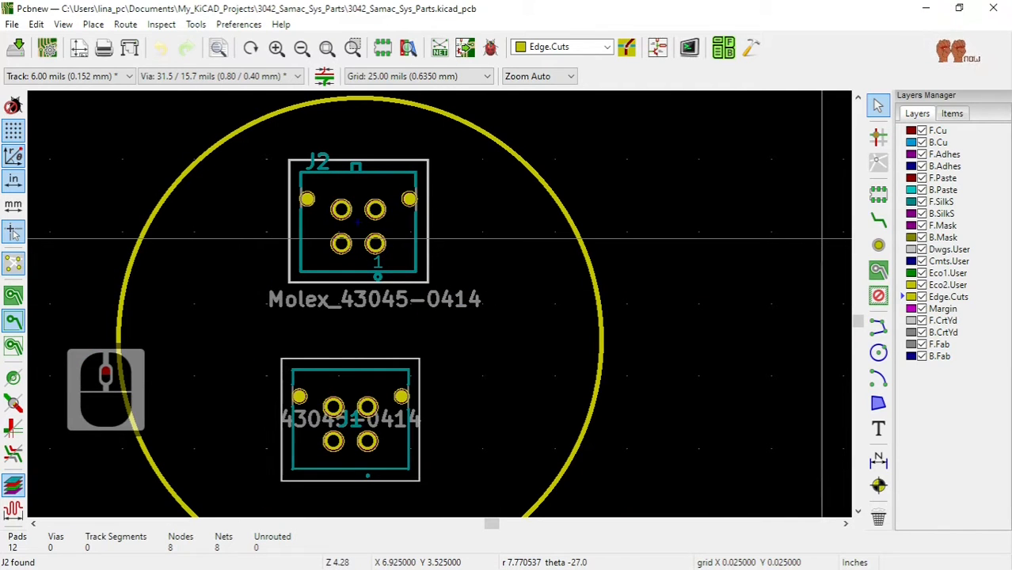
pyautogui.click(23, 52)
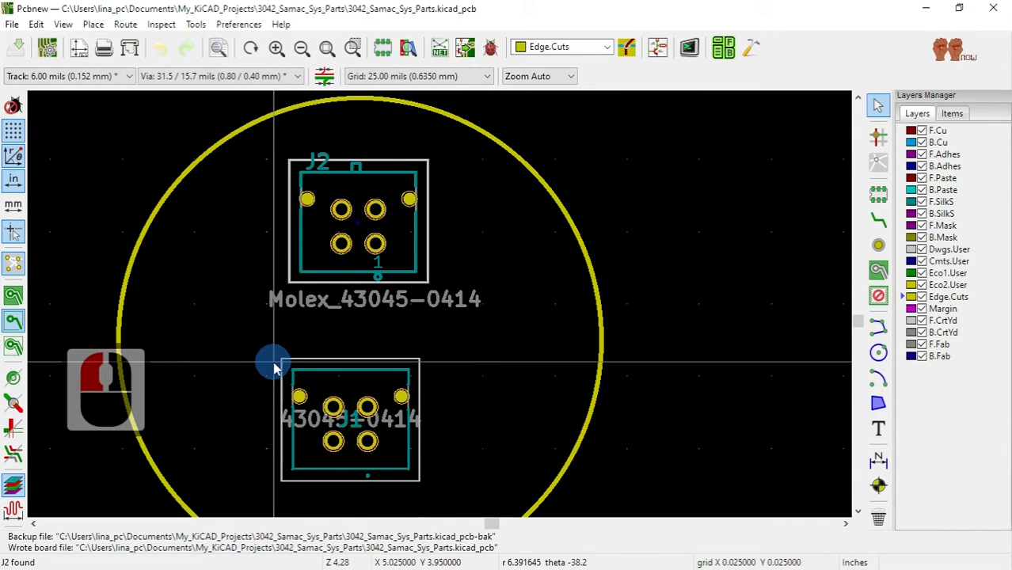
# Move J2's silkscreen reference to the middle above its footprint outline, at about X 5.3 in, Y 3.2 in.
pyautogui.click(327, 171)
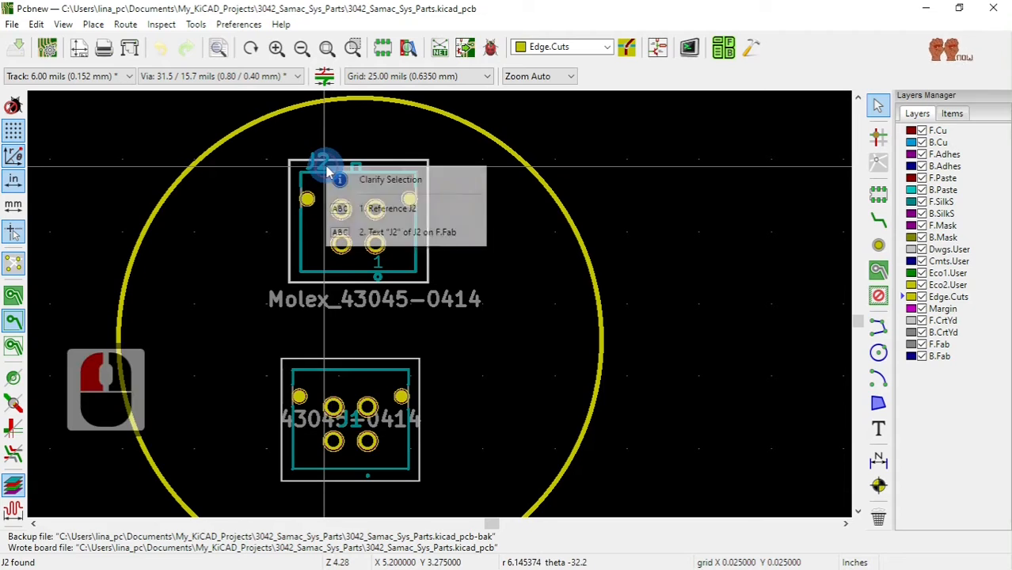
pyautogui.click(388, 208)
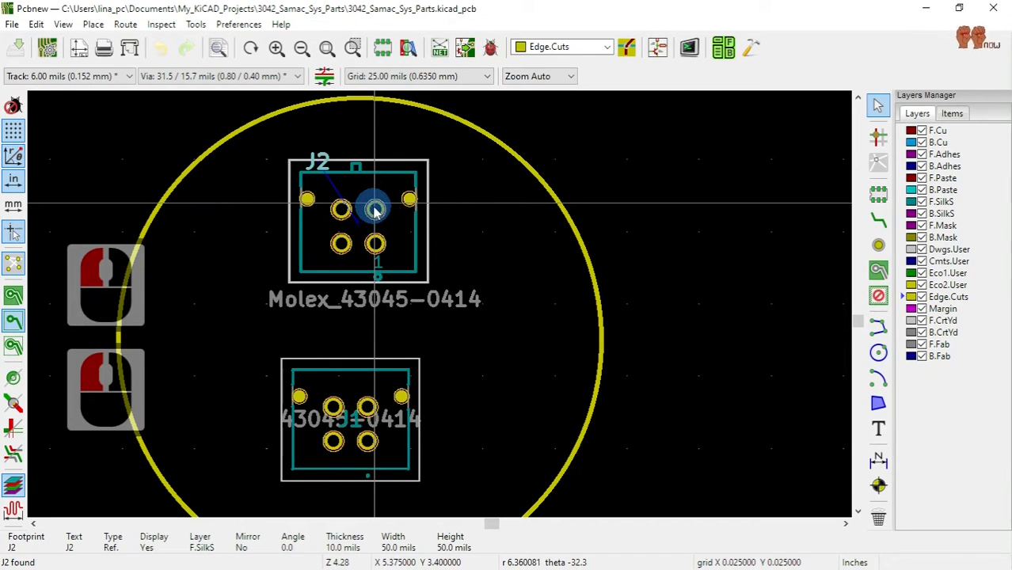
pyautogui.press('m')
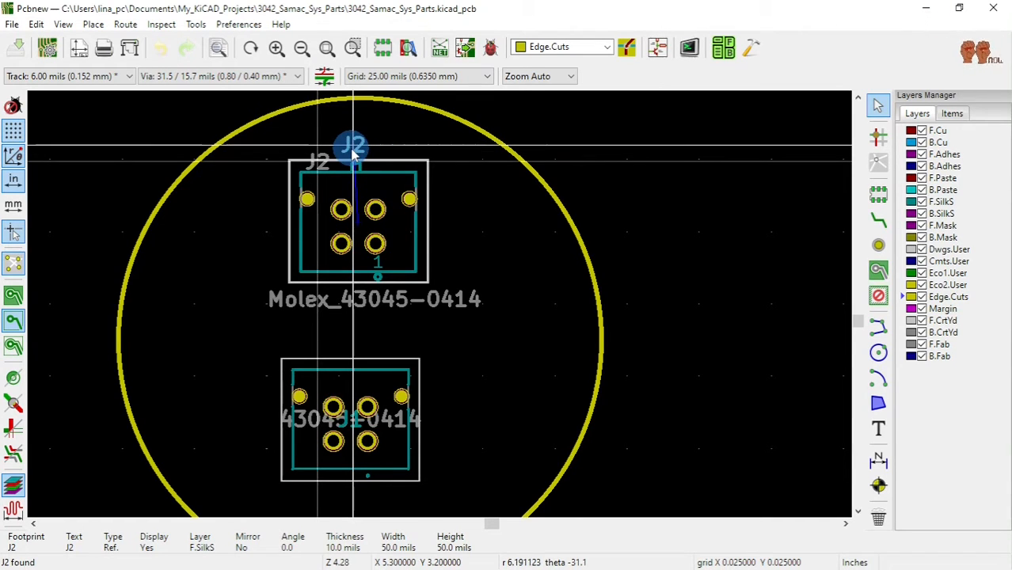
pyautogui.click(354, 150)
# Move J2's F.Fab reference text onto its silkscreen reference at X 5.3 in, Y 3.2 in, and save the board.
pyautogui.click(321, 164)
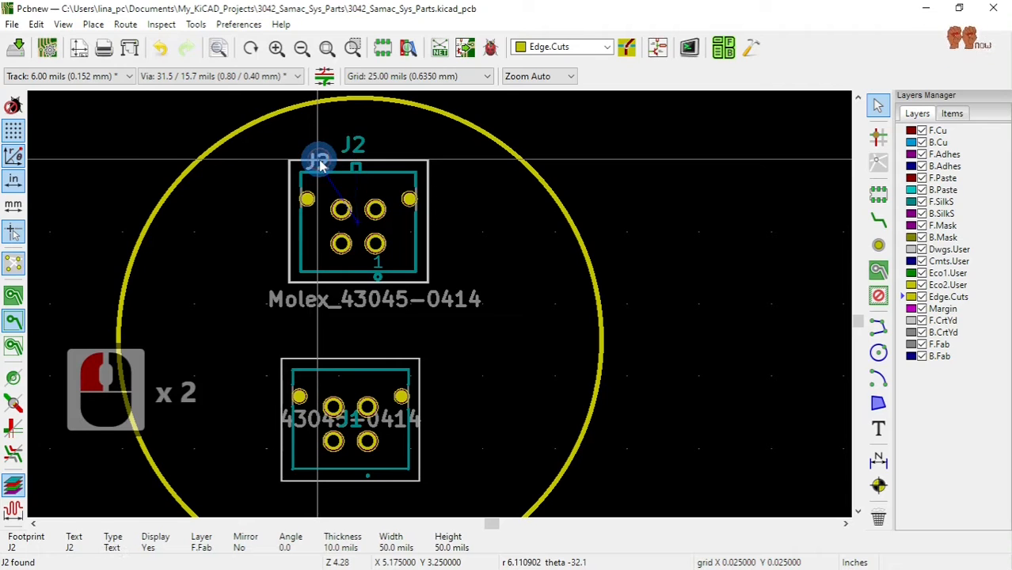
pyautogui.press('m')
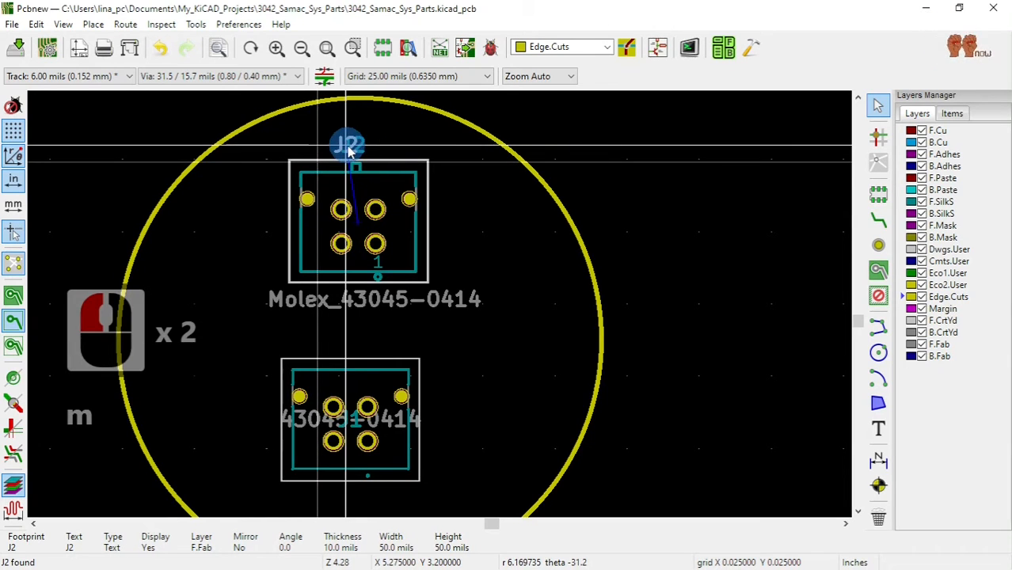
pyautogui.click(351, 151)
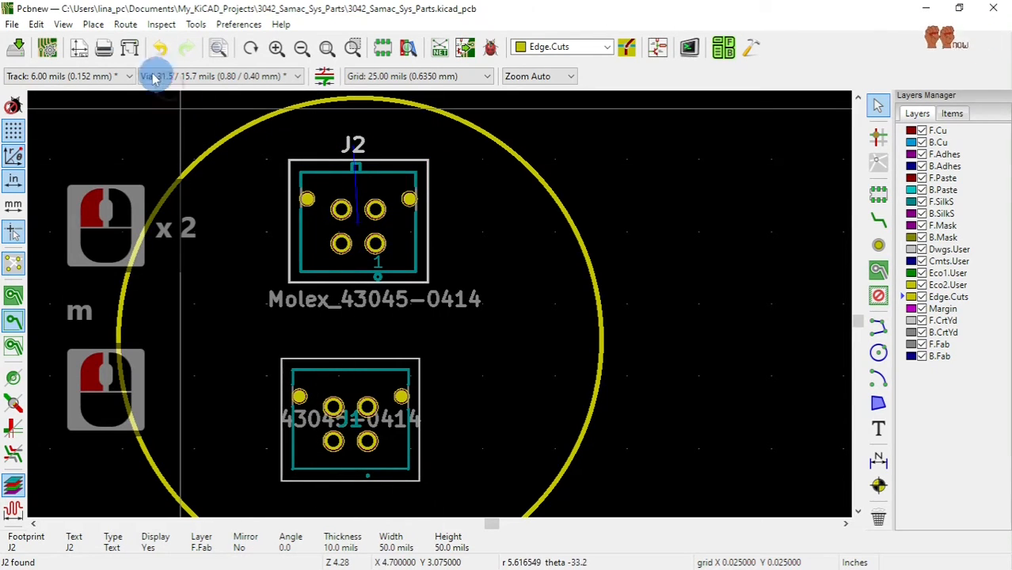
pyautogui.click(21, 46)
# Examine J2's connector model and reference placement on the board in the 3D Viewer, and close the viewer.
pyautogui.click(64, 25)
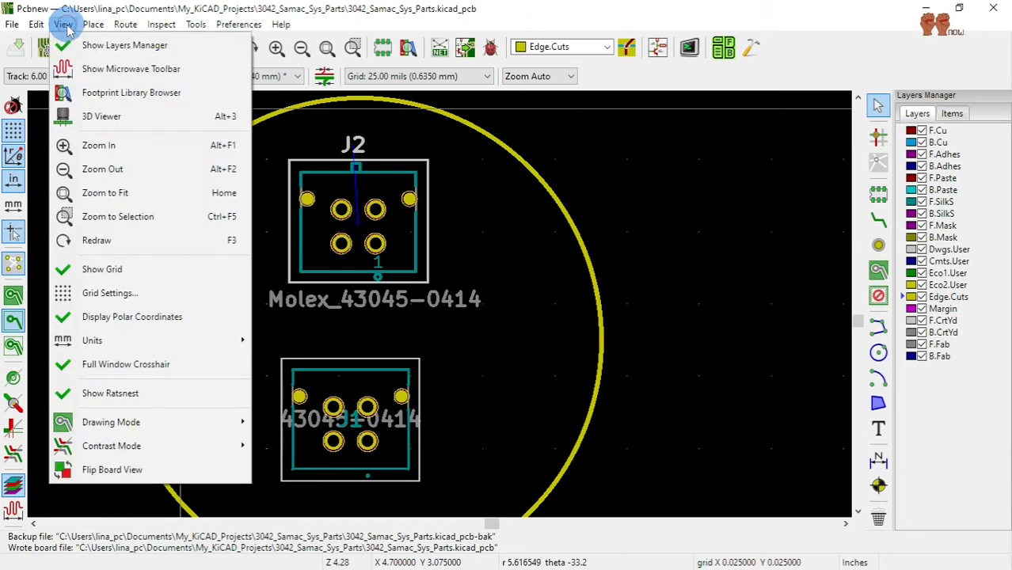
pyautogui.click(102, 115)
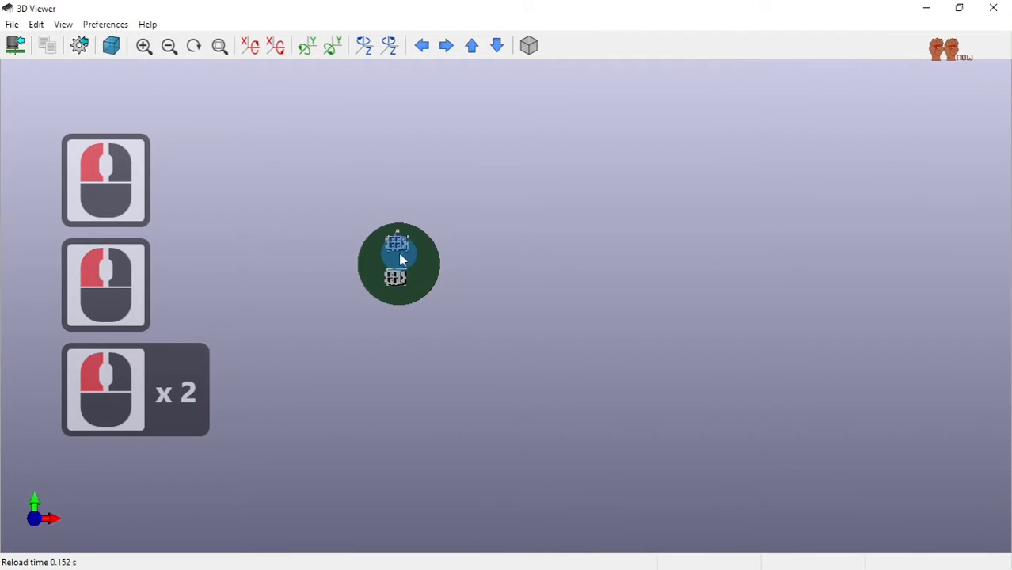
pyautogui.scroll(4, 366, 238)
pyautogui.moveTo(361, 233); pyautogui.dragTo(460, 301, button='middle')
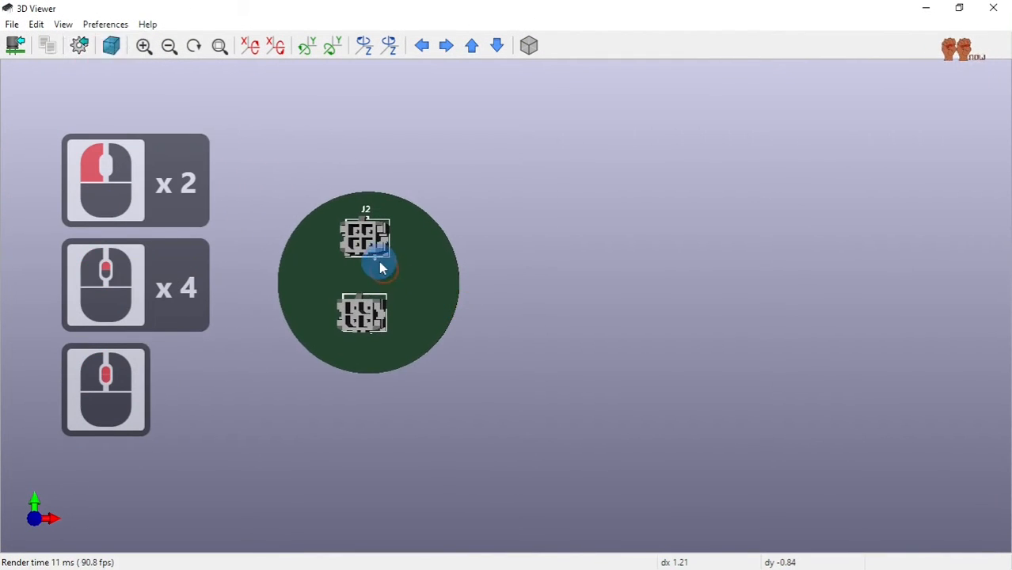
pyautogui.scroll(2, 380, 263)
pyautogui.moveTo(378, 279); pyautogui.dragTo(478, 337, button='middle')
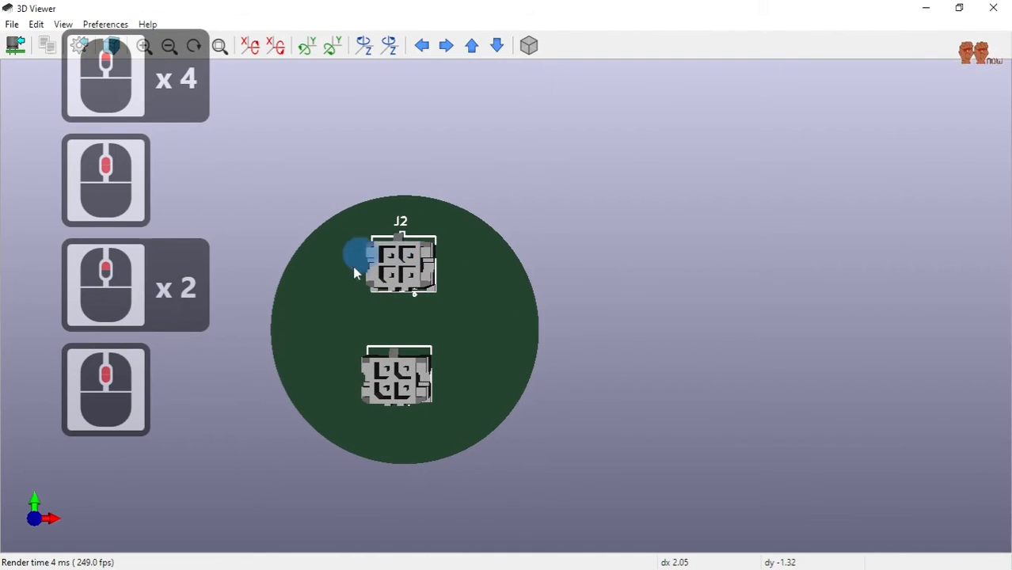
pyautogui.scroll(1, 423, 251)
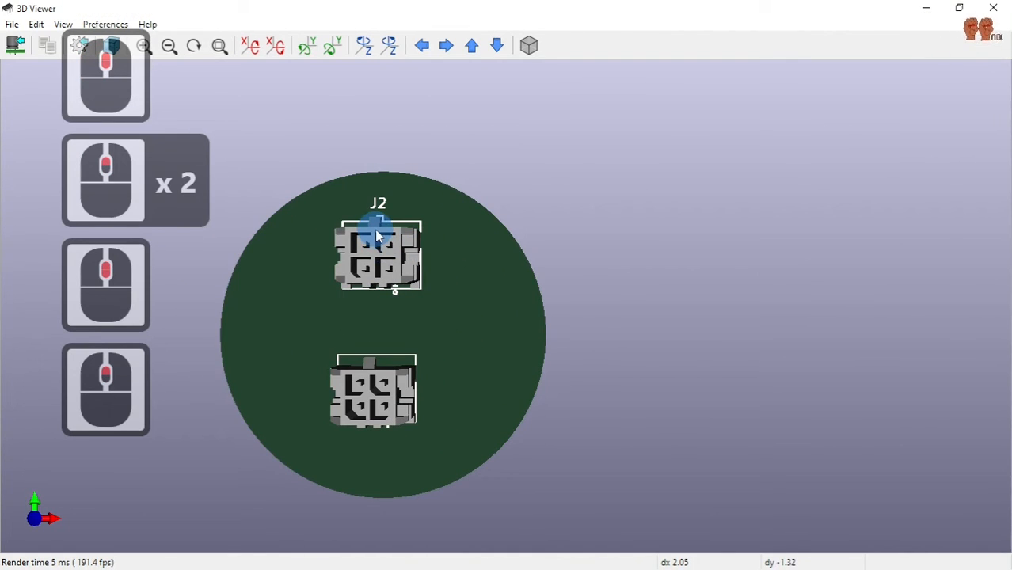
pyautogui.click(995, 11)
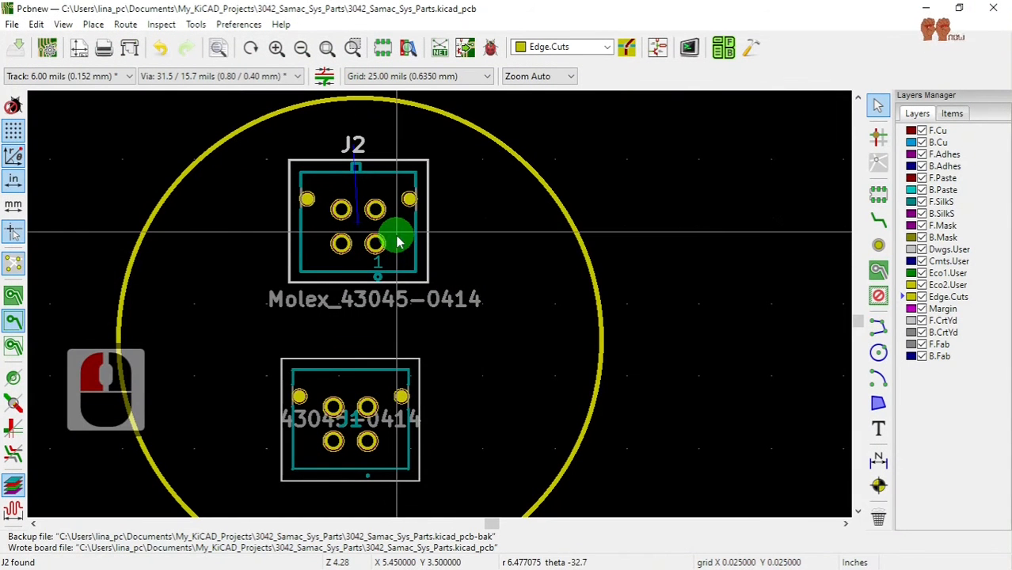
pyautogui.rightClick(399, 243)
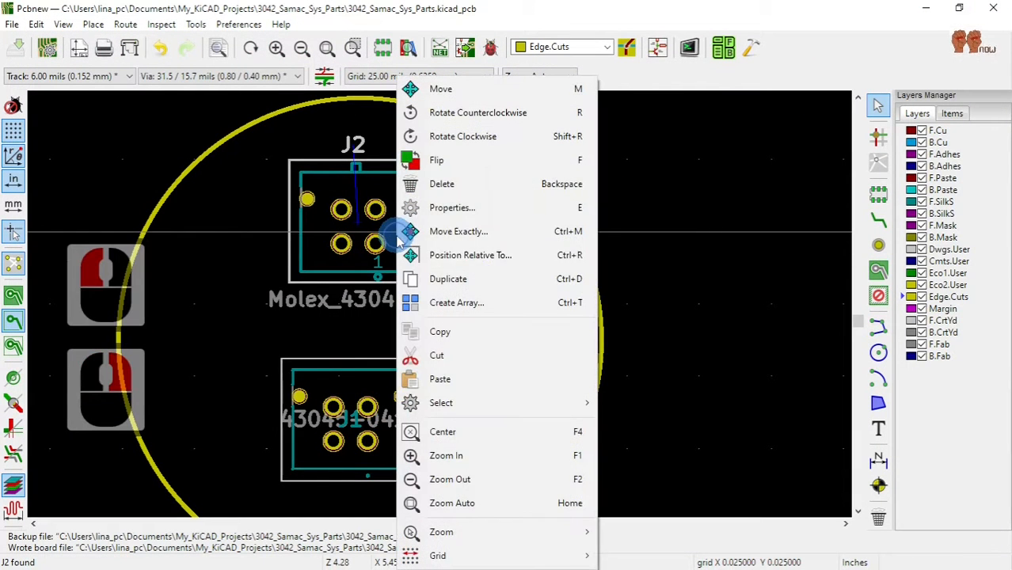
pyautogui.click(478, 209)
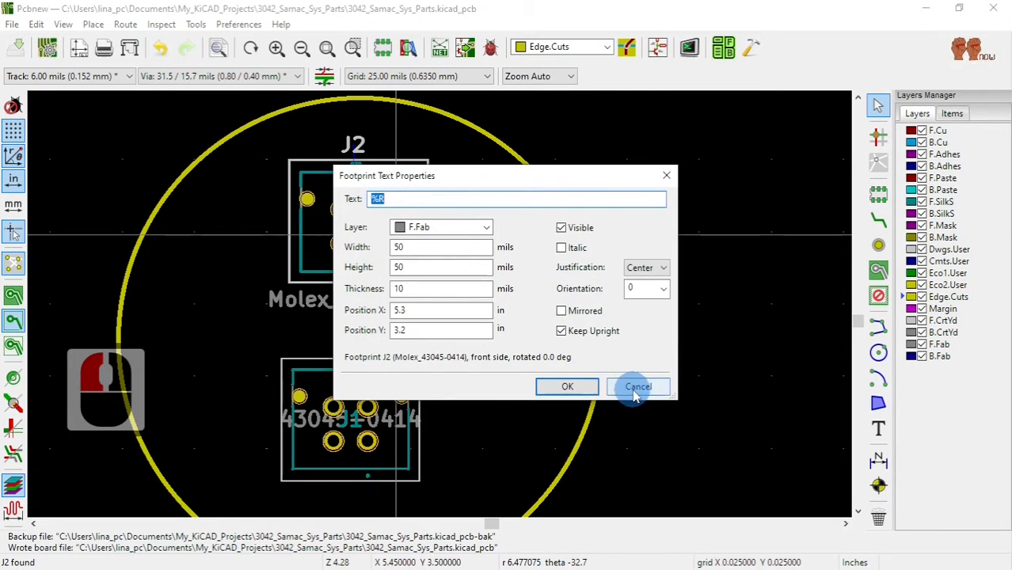
pyautogui.click(636, 388)
# Open J2's library footprint Molex_430450414 for editing from the footprint's properties.
pyautogui.click(406, 254)
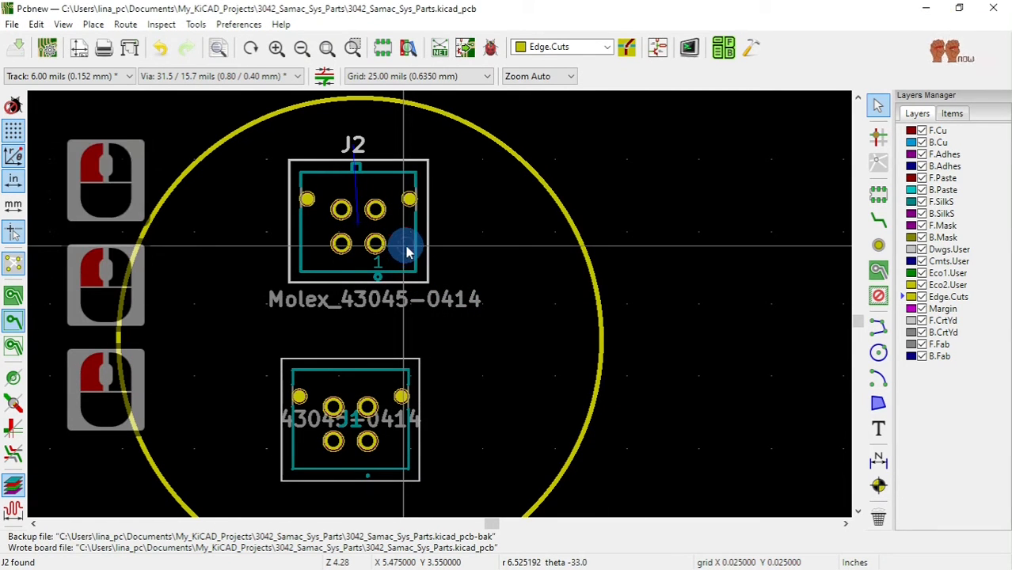
pyautogui.rightClick(406, 252)
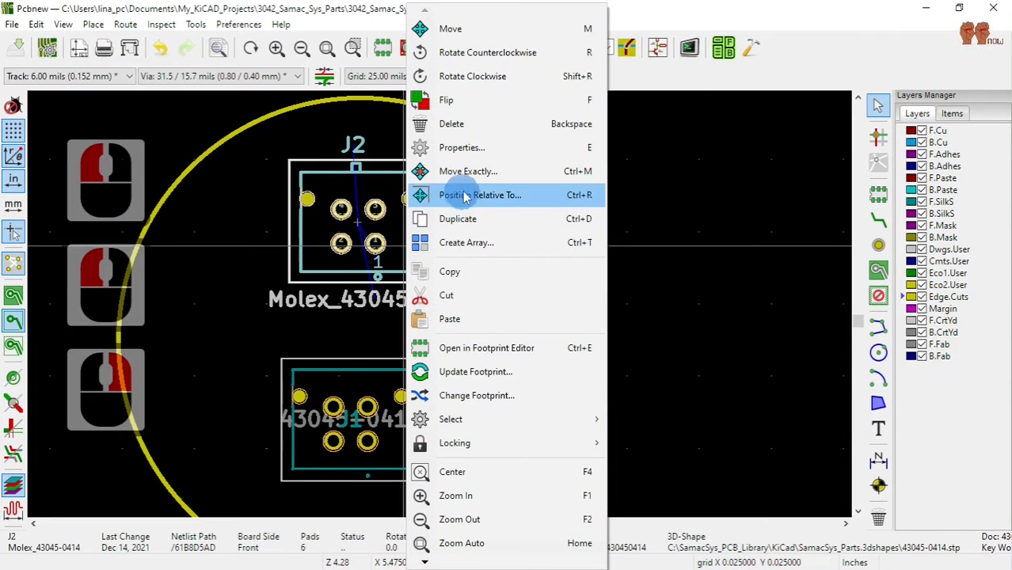
pyautogui.click(467, 148)
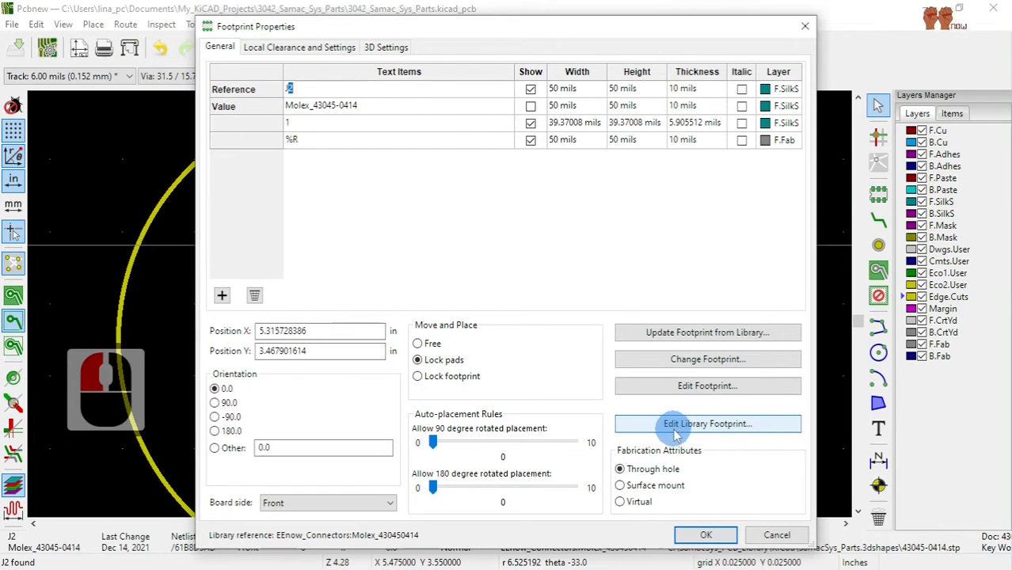
pyautogui.click(717, 431)
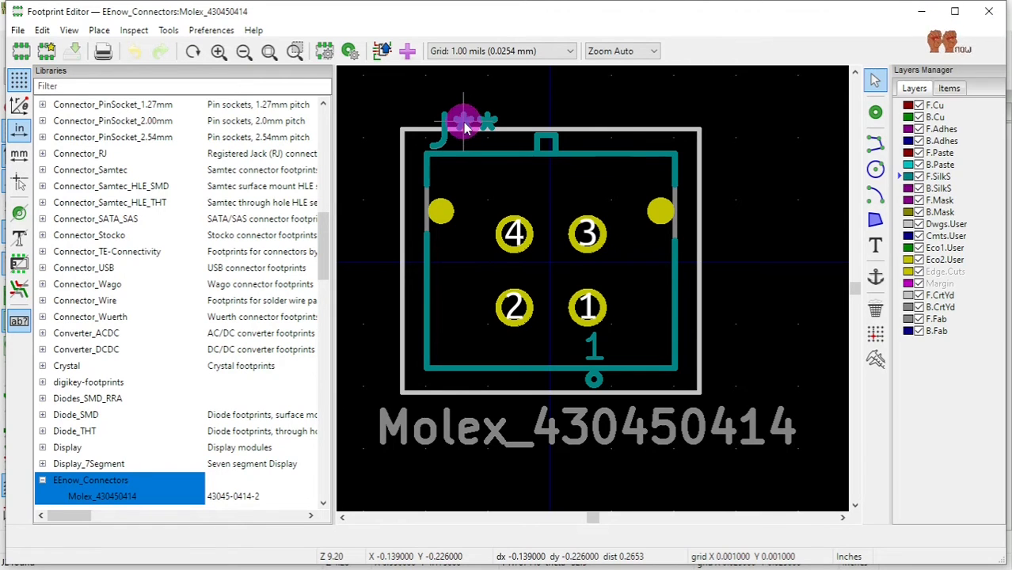
# Move the library footprint's J** silkscreen reference to the middle just above the connector outline.
pyautogui.click(464, 124)
pyautogui.click(516, 165)
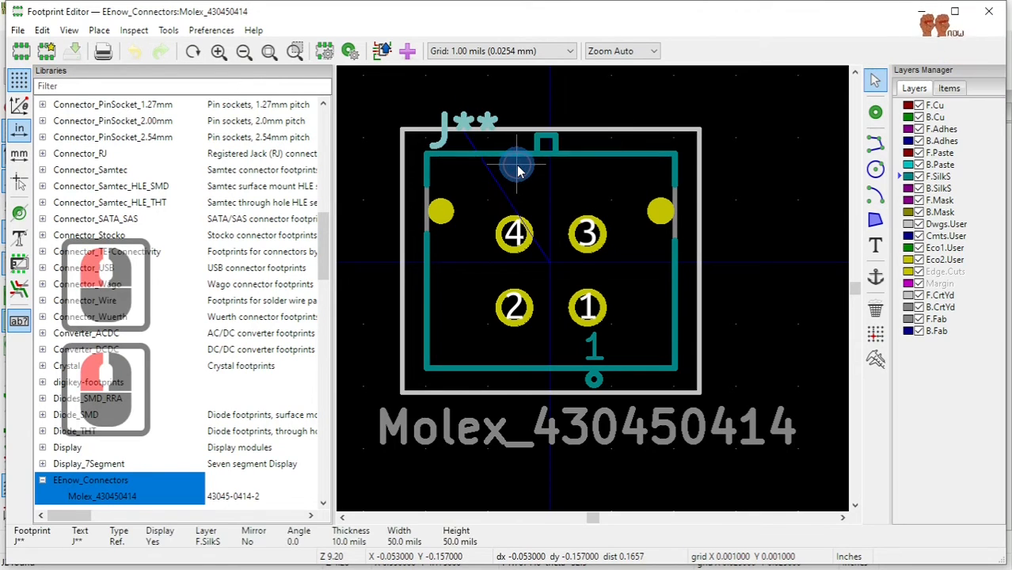
pyautogui.press('m')
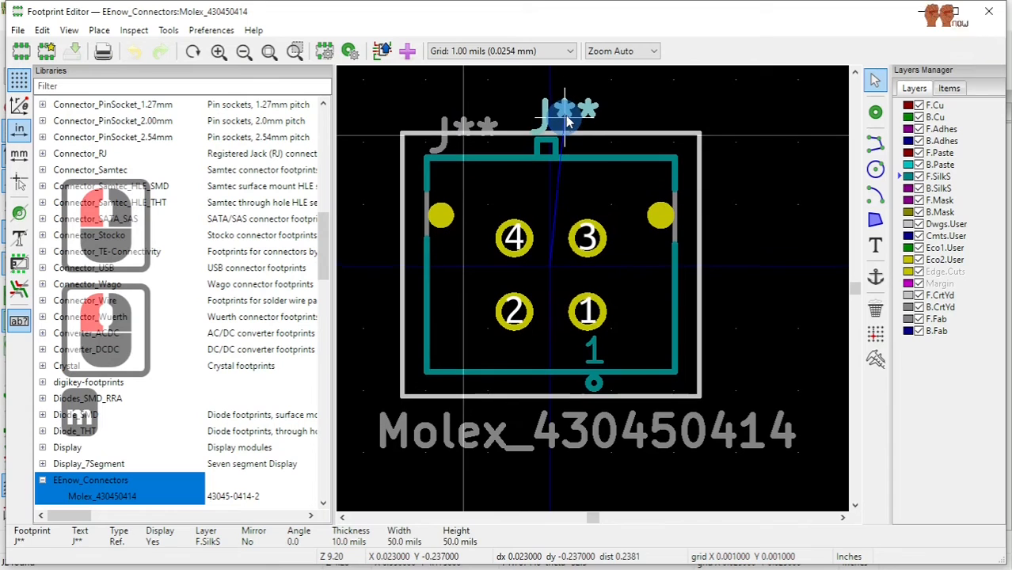
pyautogui.click(567, 118)
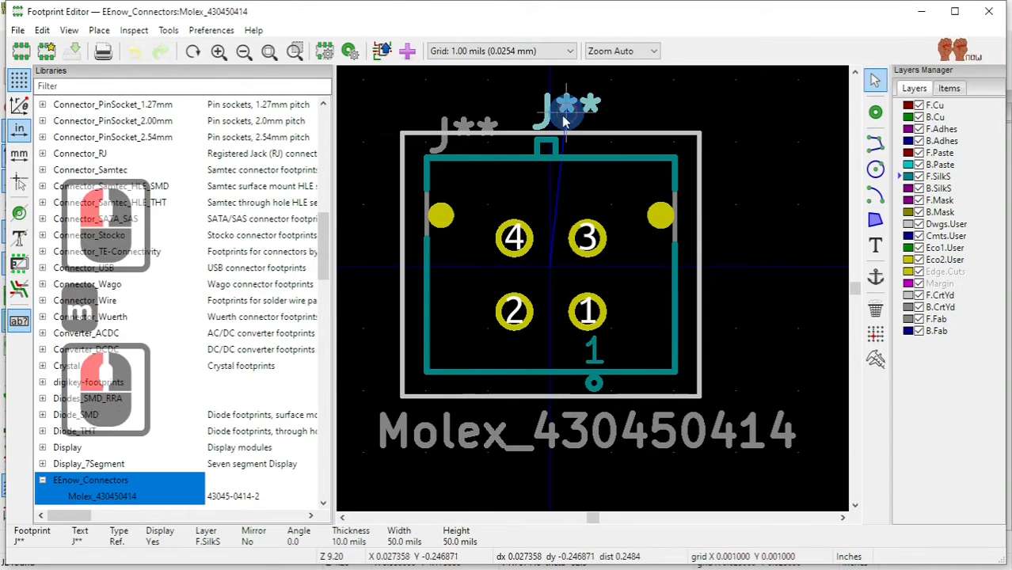
# Move the library footprint's F.Fab J** text onto its silkscreen reference above the connector outline, and save the footprint.
pyautogui.click(488, 124)
pyautogui.press('m')
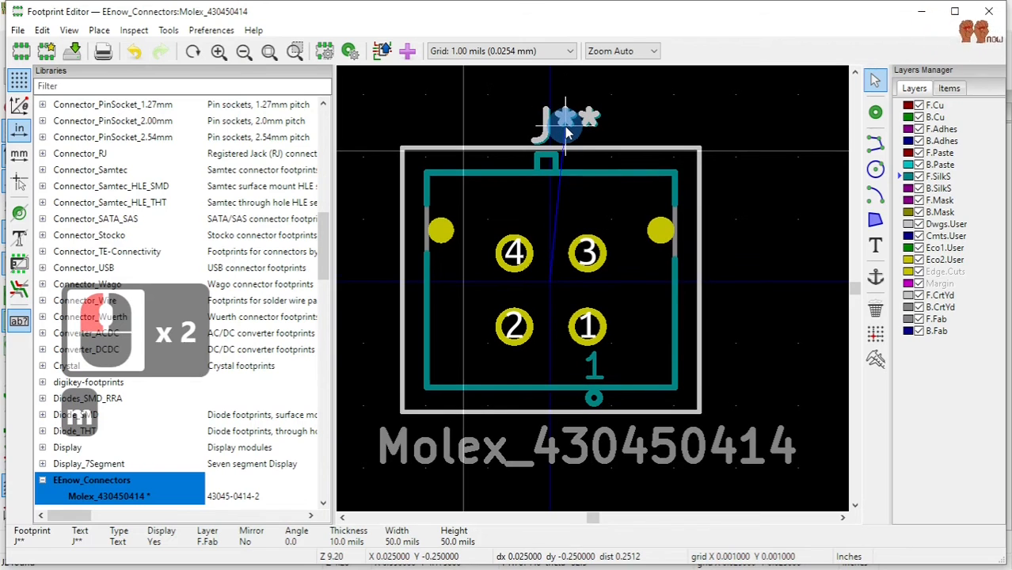
pyautogui.click(566, 131)
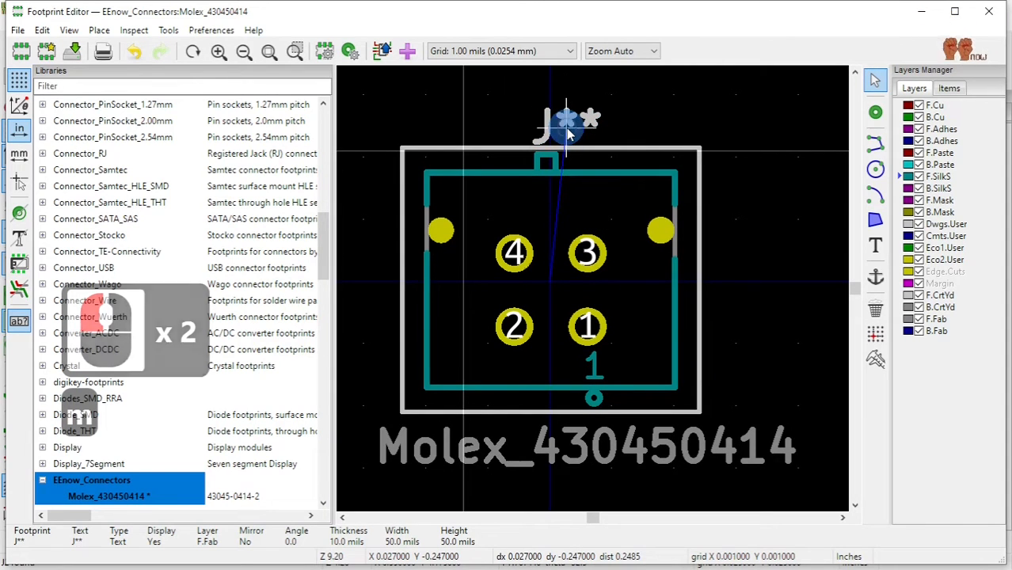
pyautogui.click(496, 113)
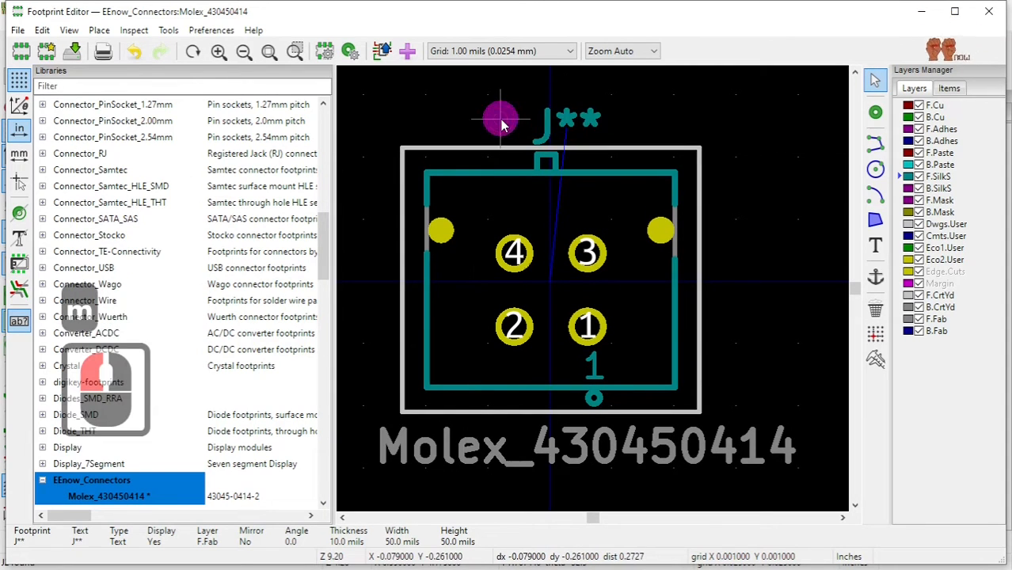
pyautogui.click(73, 51)
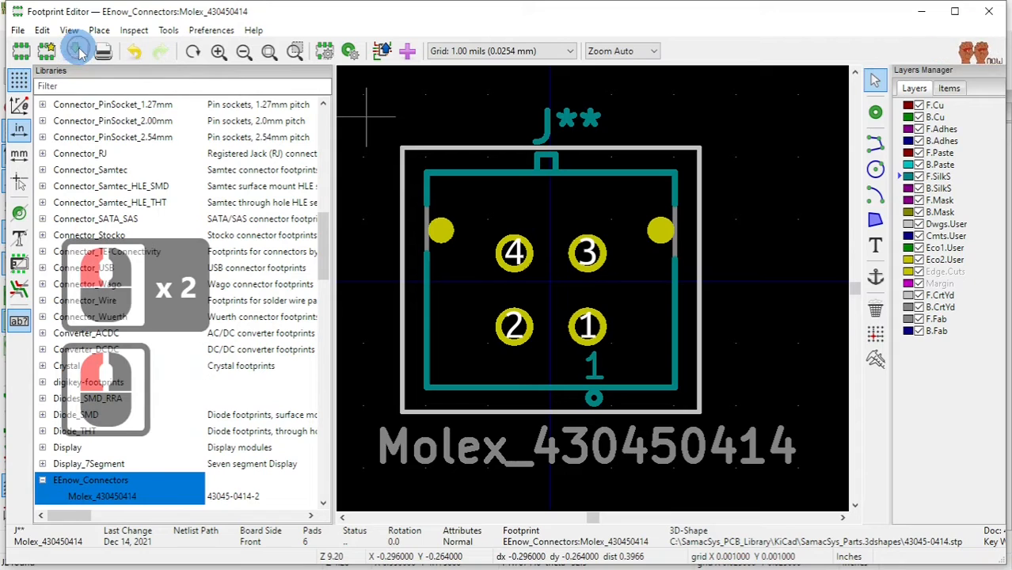
pyautogui.click(992, 14)
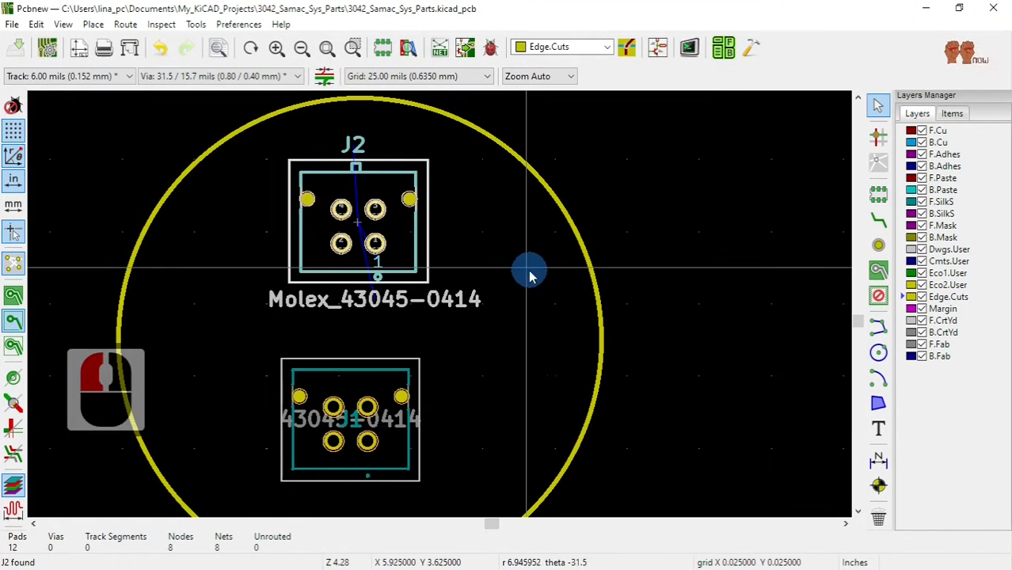
# Move J2's silkscreen reference and F.Fab reference text on the board to separate spots right of the connector outline.
pyautogui.click(355, 150)
pyautogui.click(360, 152)
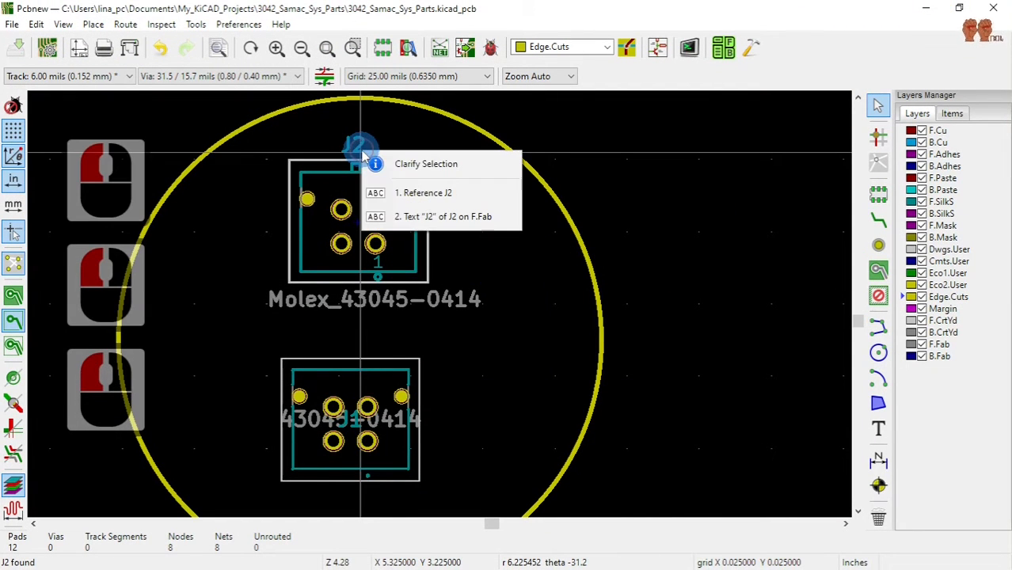
pyautogui.click(440, 192)
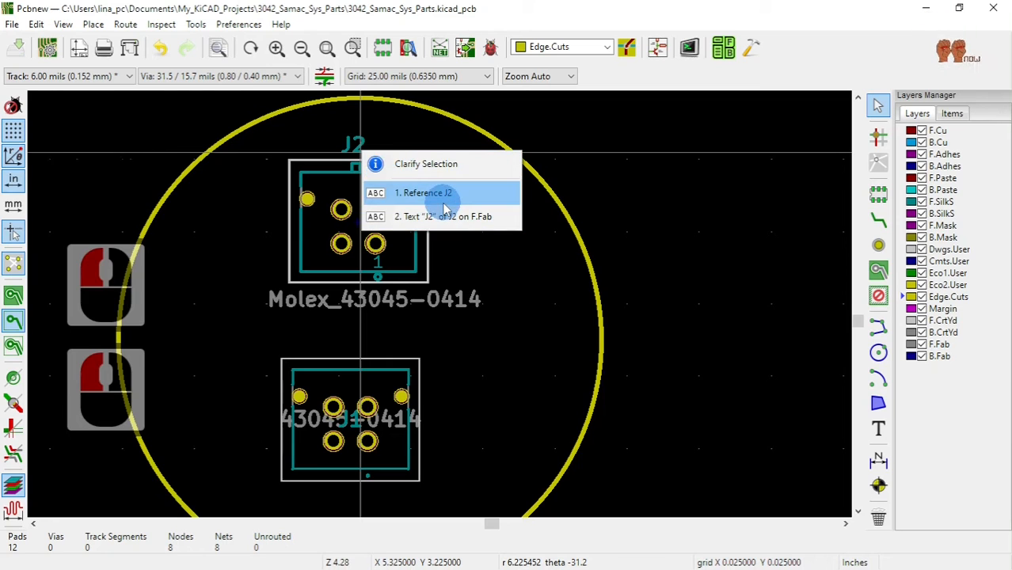
pyautogui.press('m')
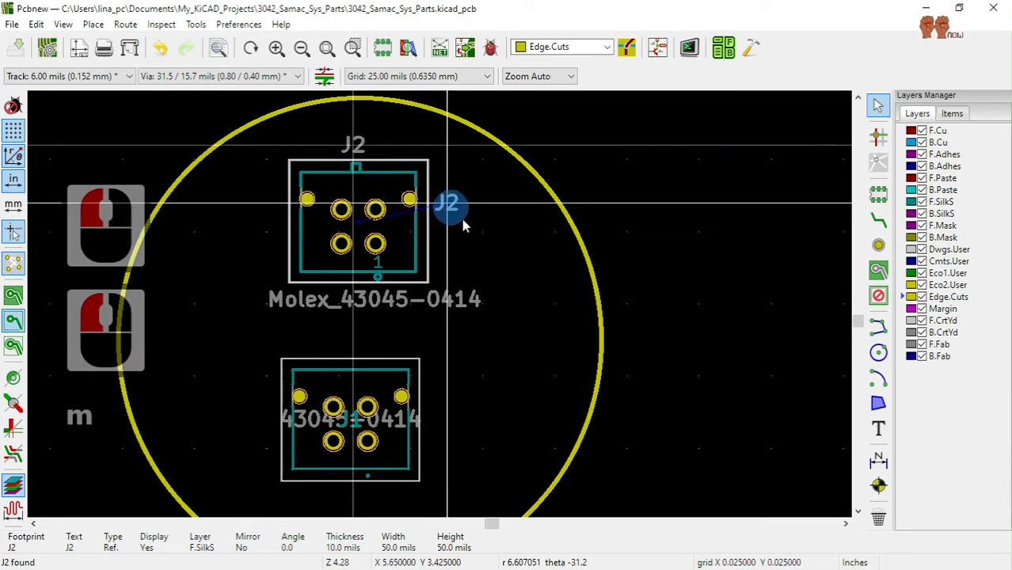
pyautogui.click(477, 263)
pyautogui.click(351, 150)
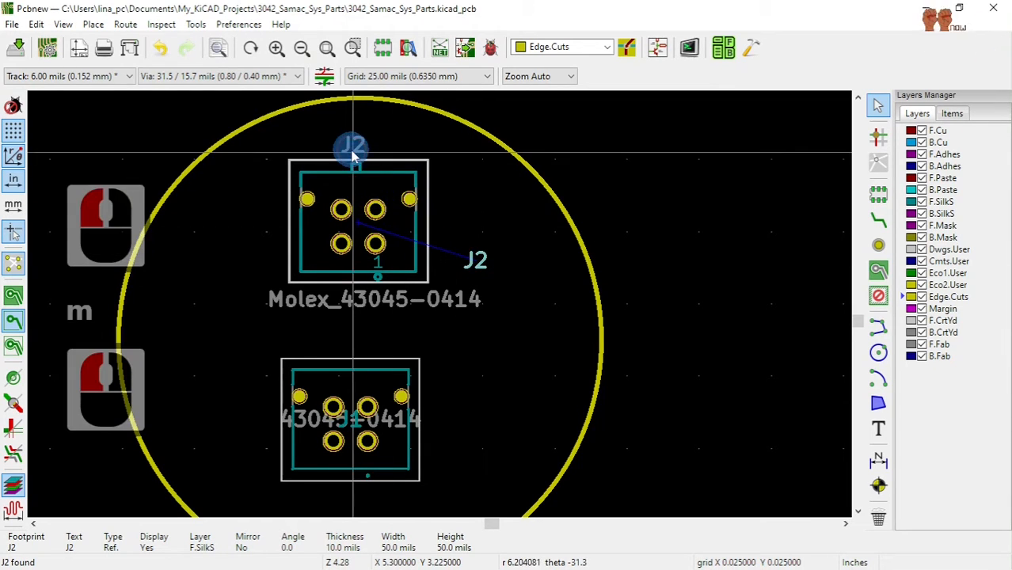
pyautogui.press('m')
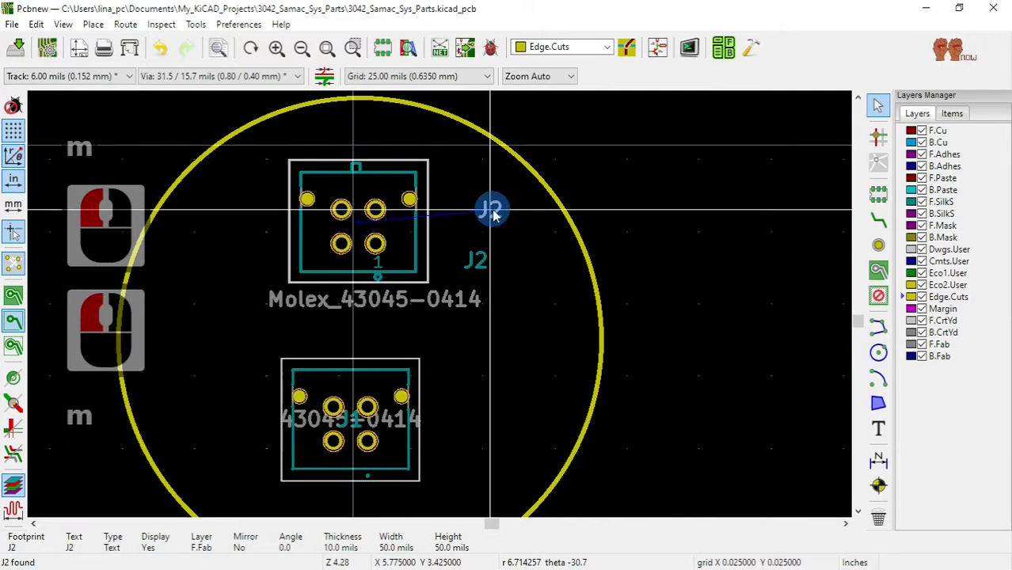
pyautogui.click(490, 210)
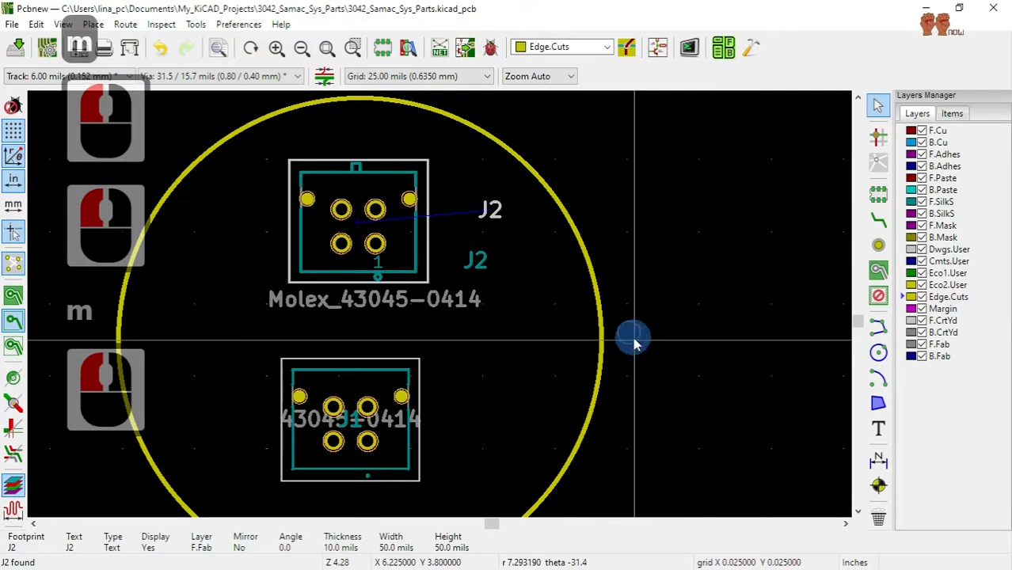
pyautogui.click(11, 25)
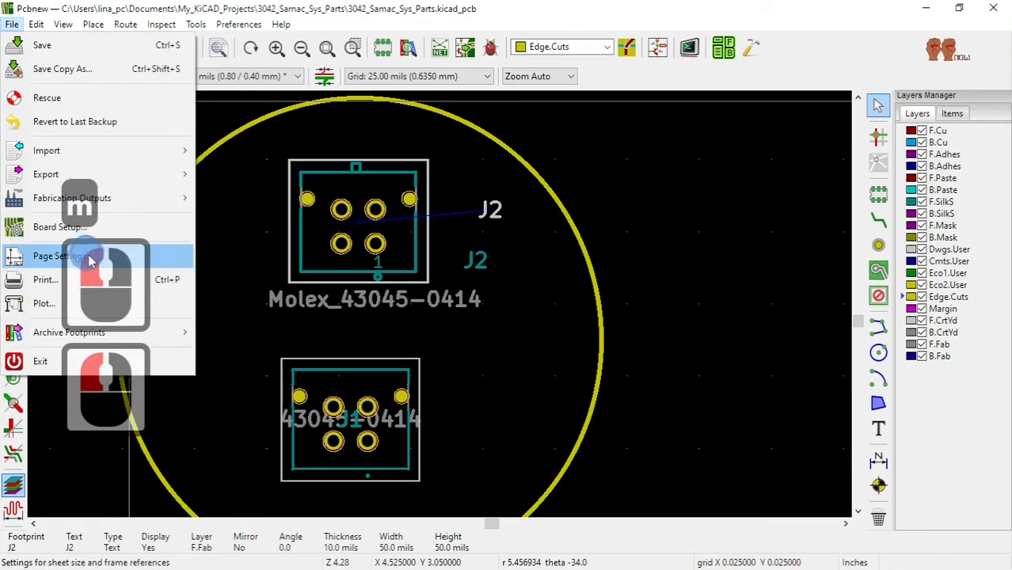
pyautogui.moveTo(40, 26)
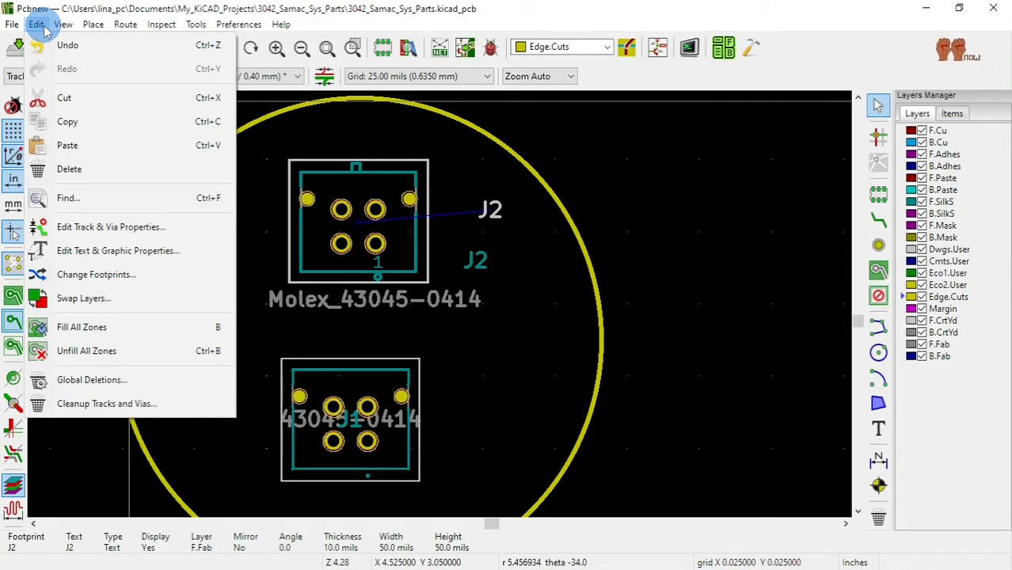
pyautogui.click(352, 226)
# Update only J2 from its library footprint with text sizes, styles and positions reset, and save the board.
pyautogui.click(358, 229)
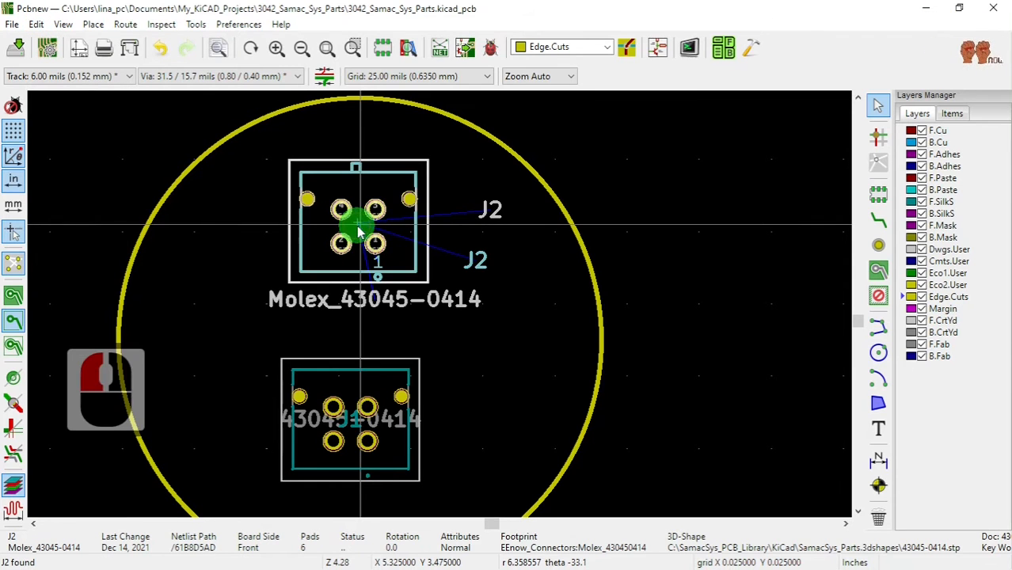
pyautogui.rightClick(358, 229)
pyautogui.click(420, 149)
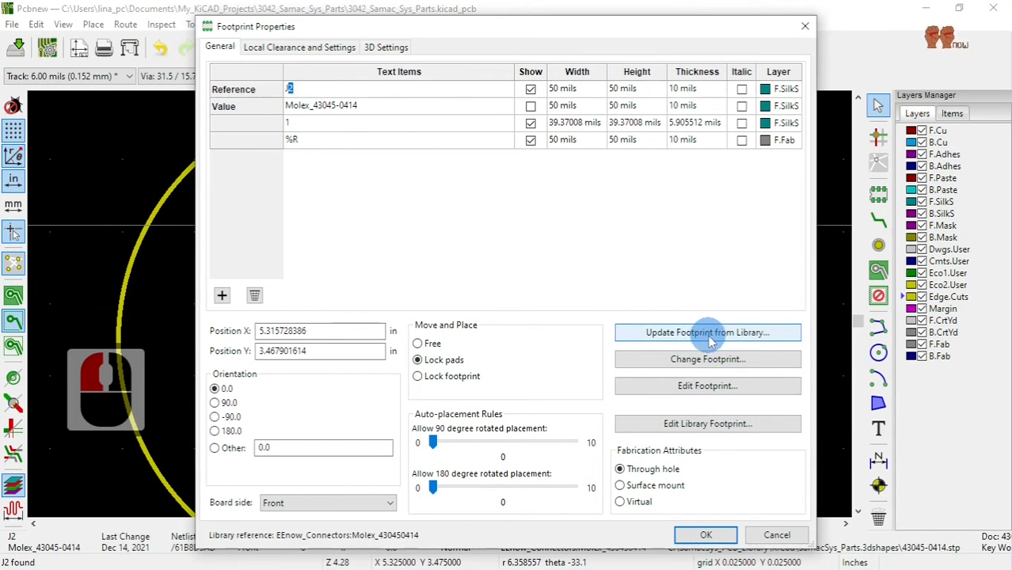
pyautogui.click(706, 334)
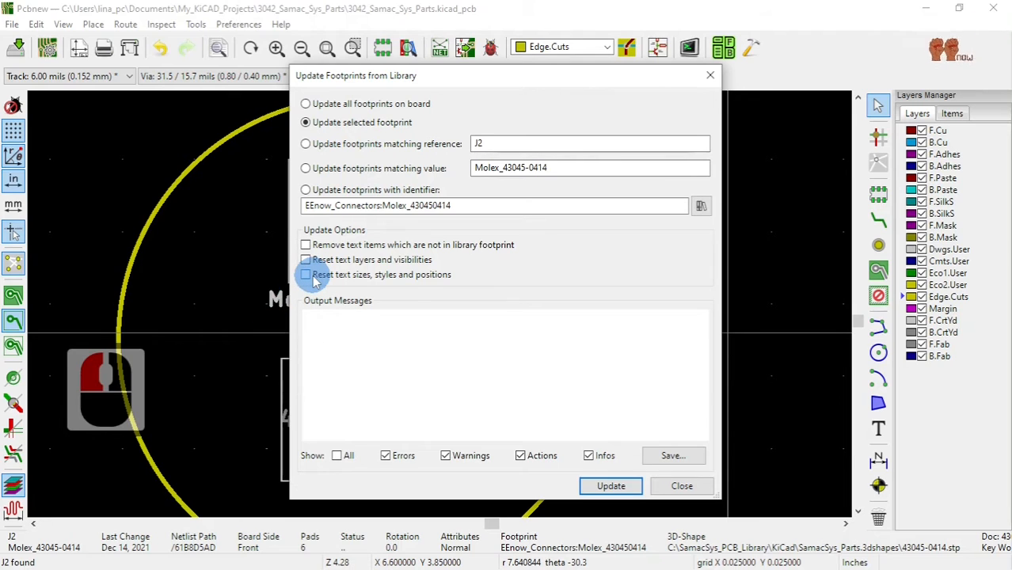
pyautogui.click(310, 275)
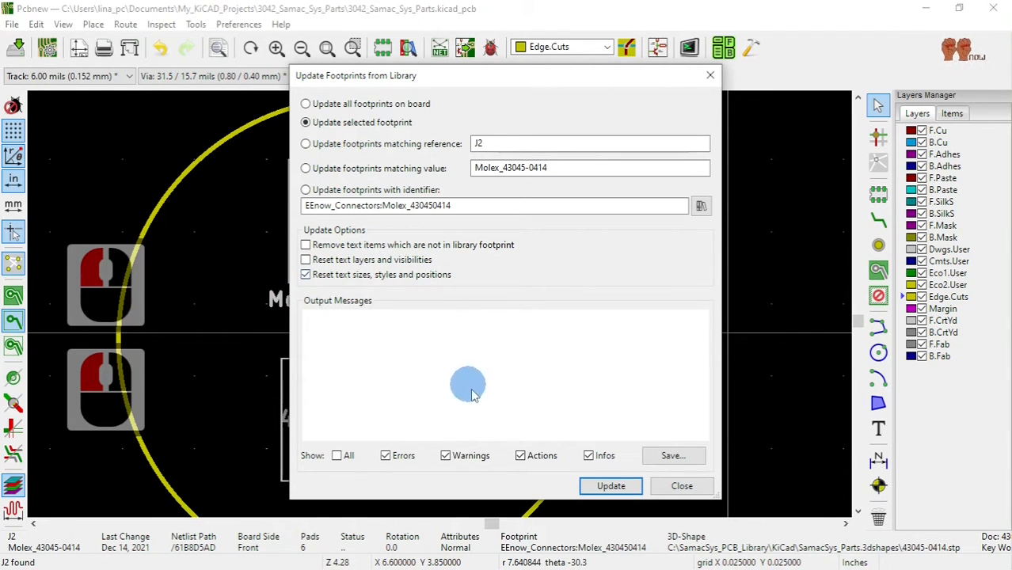
pyautogui.click(621, 485)
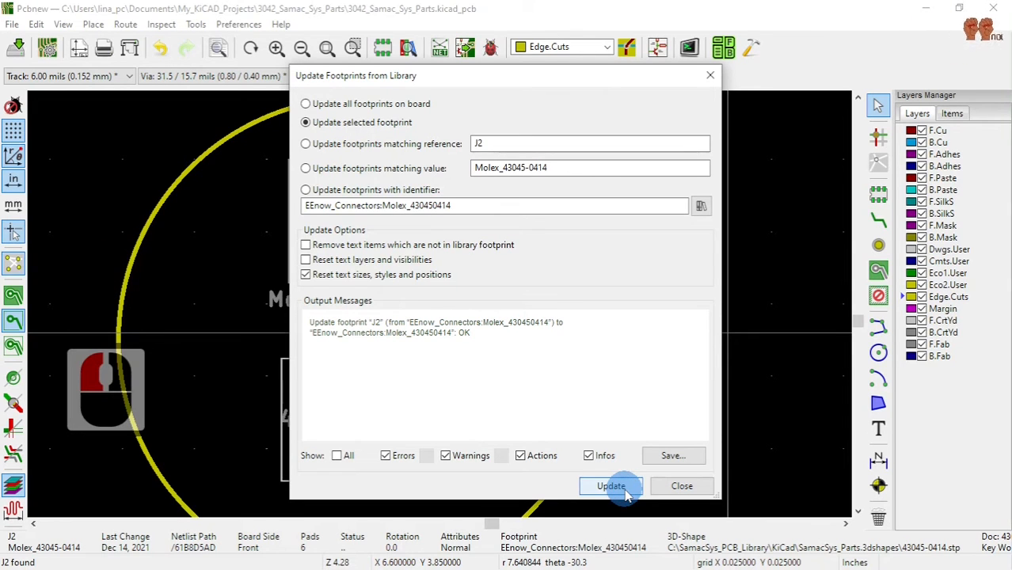
pyautogui.click(681, 488)
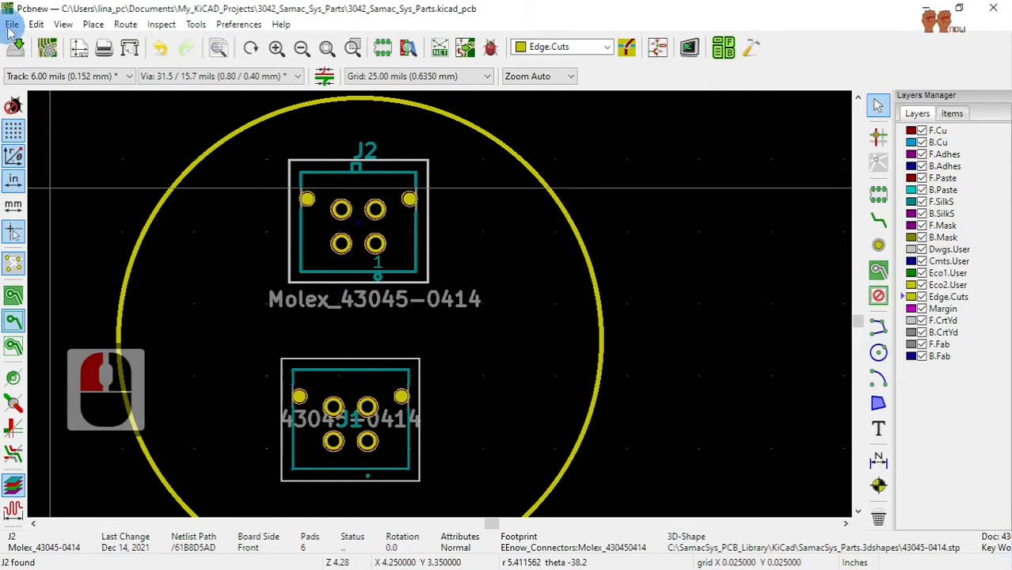
pyautogui.click(16, 49)
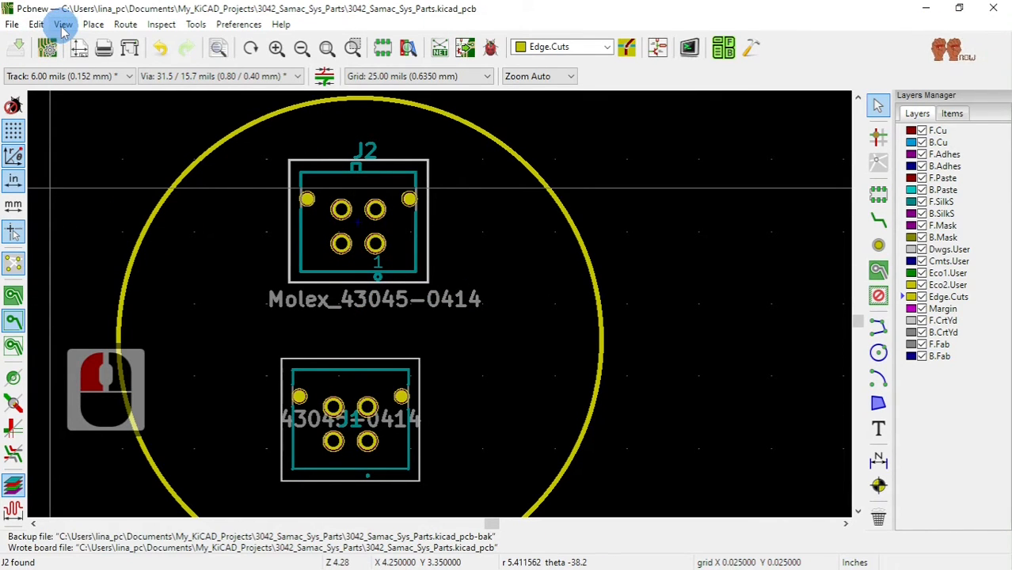
# Examine J2's reference placement above the connector on the board in the 3D Viewer, and close the viewer.
pyautogui.click(39, 25)
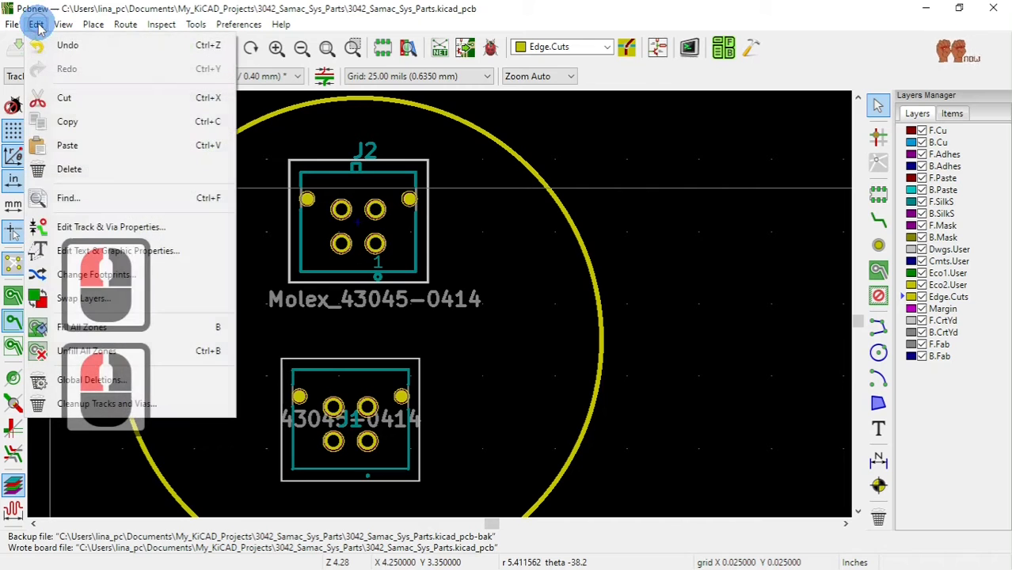
pyautogui.click(87, 111)
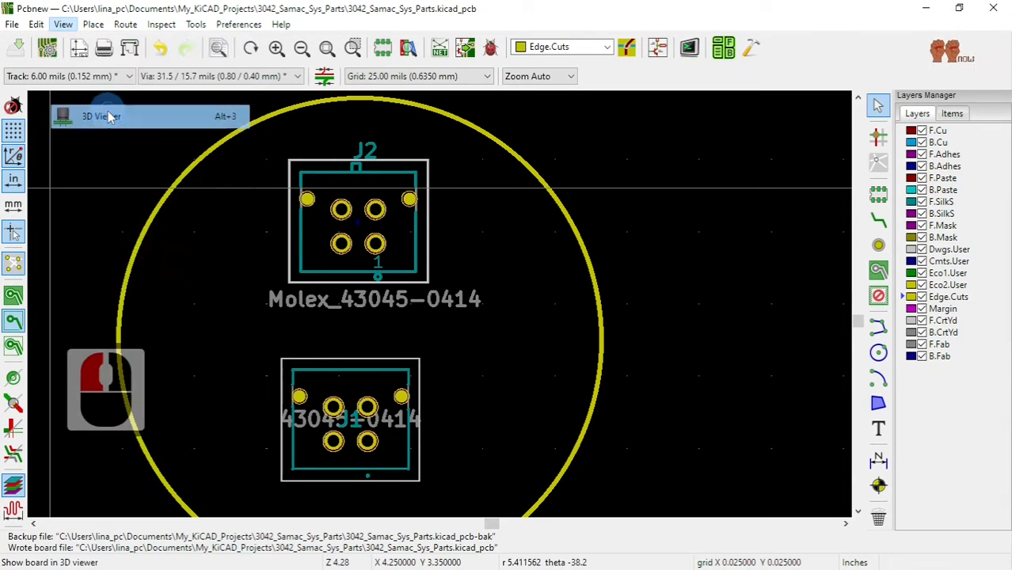
pyautogui.scroll(2, 396, 253)
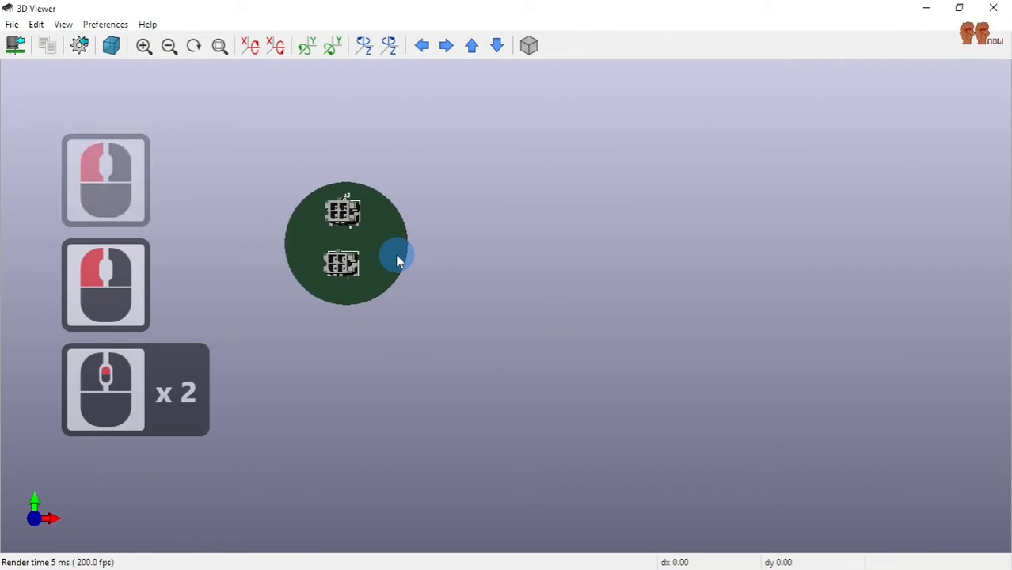
pyautogui.click(353, 232)
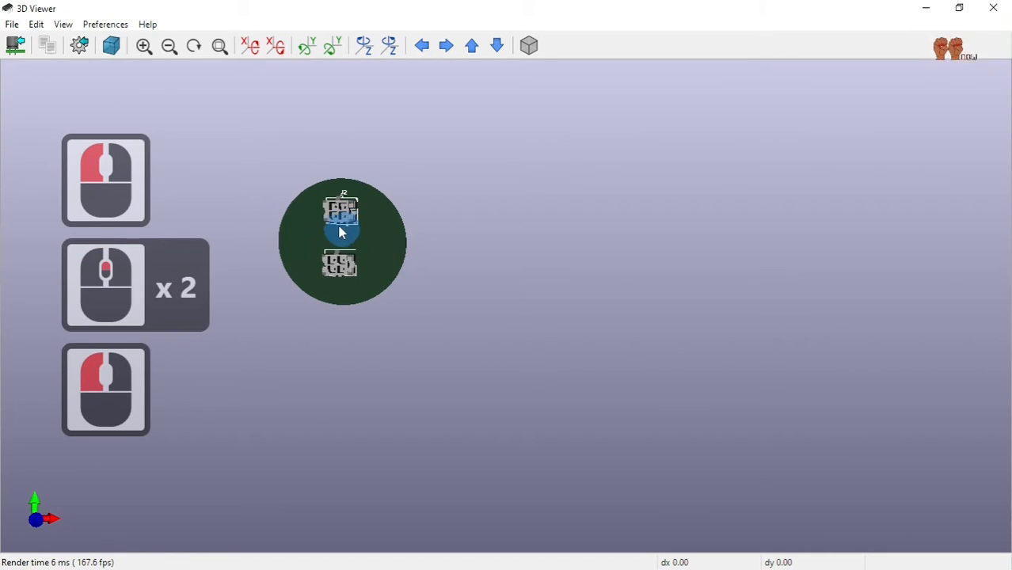
pyautogui.scroll(2, 337, 228)
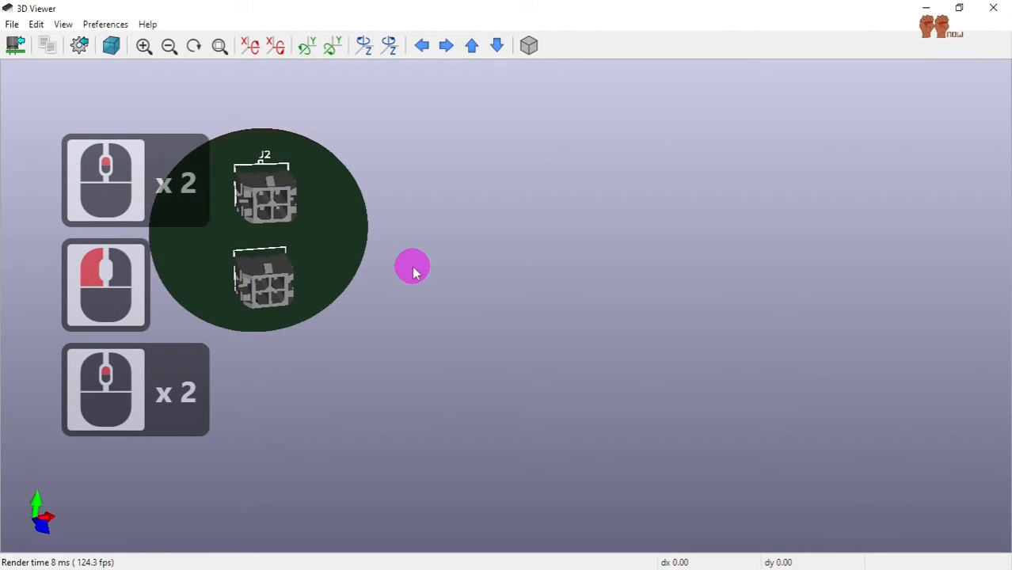
pyautogui.moveTo(412, 267); pyautogui.dragTo(365, 237)
pyautogui.scroll(2, 281, 188)
pyautogui.scroll(-2, 239, 189)
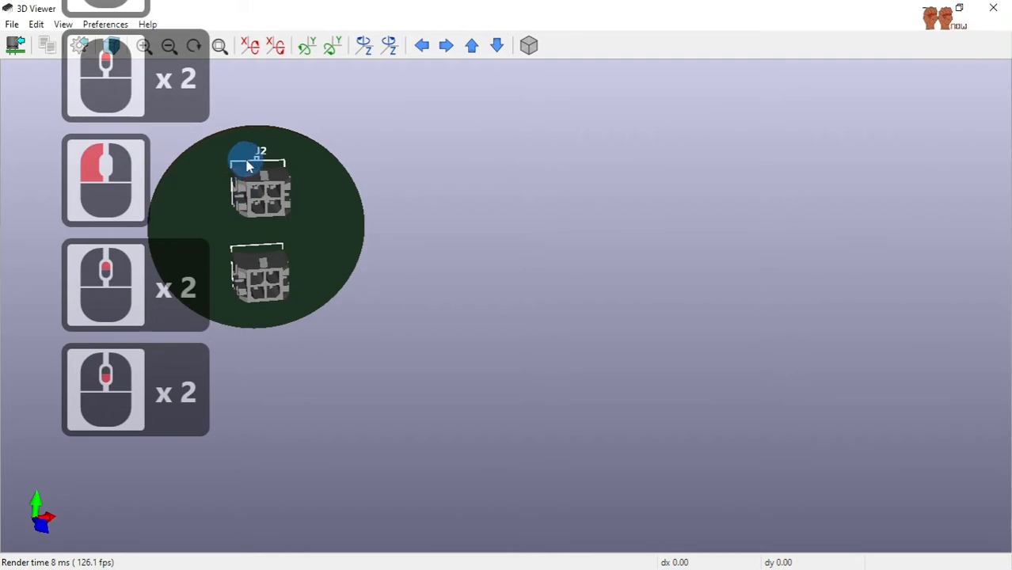
pyautogui.scroll(1, 246, 161)
pyautogui.scroll(-1, 249, 170)
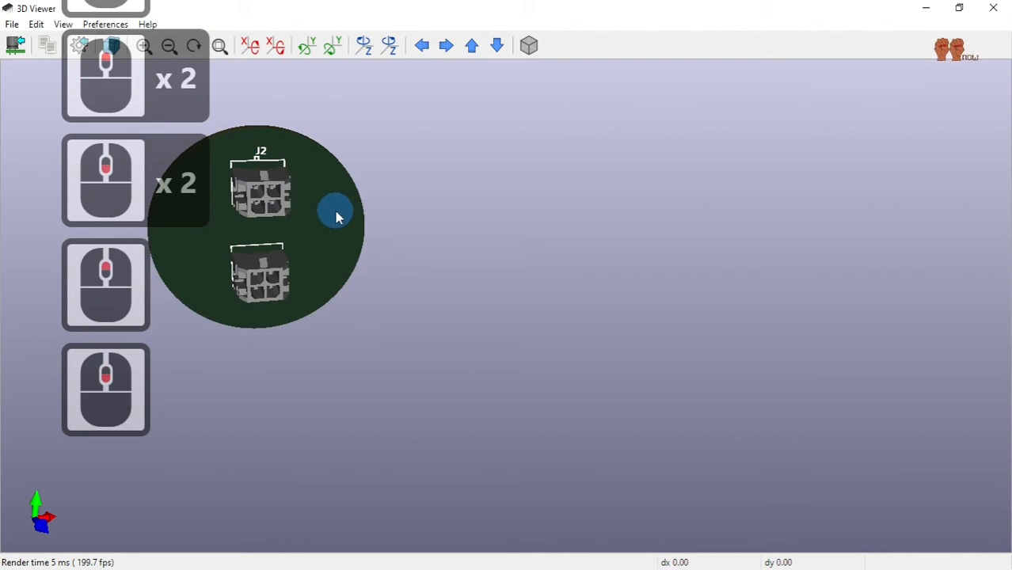
pyautogui.scroll(-1, 336, 212)
pyautogui.scroll(-1, 308, 201)
pyautogui.scroll(2, 321, 200)
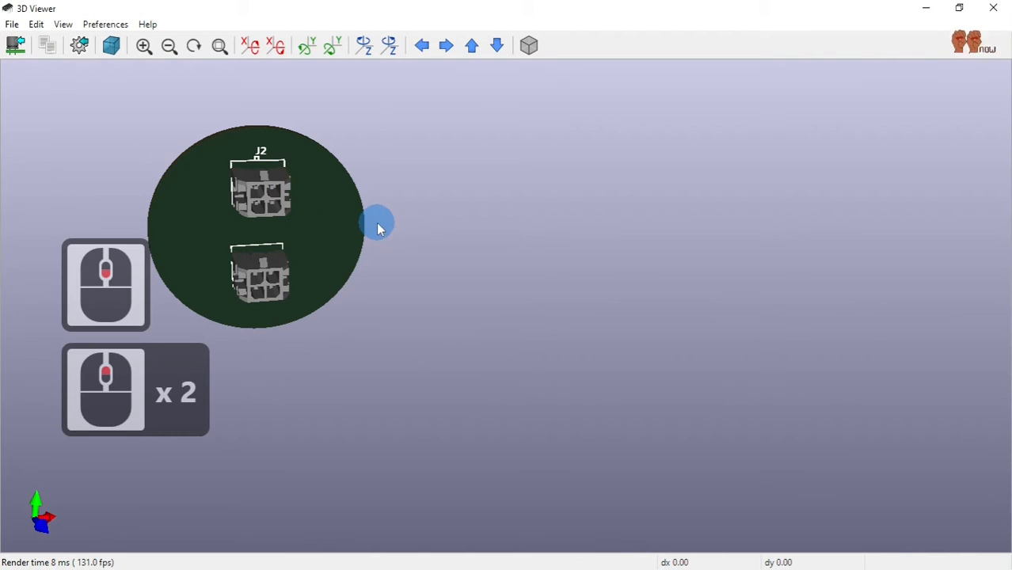
pyautogui.scroll(2, 253, 218)
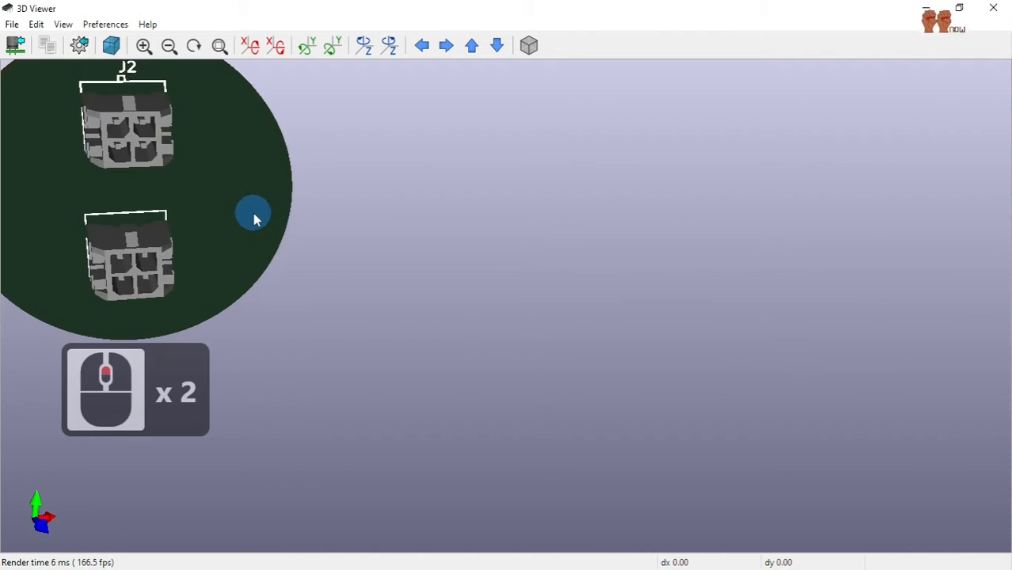
pyautogui.middleClick(186, 180)
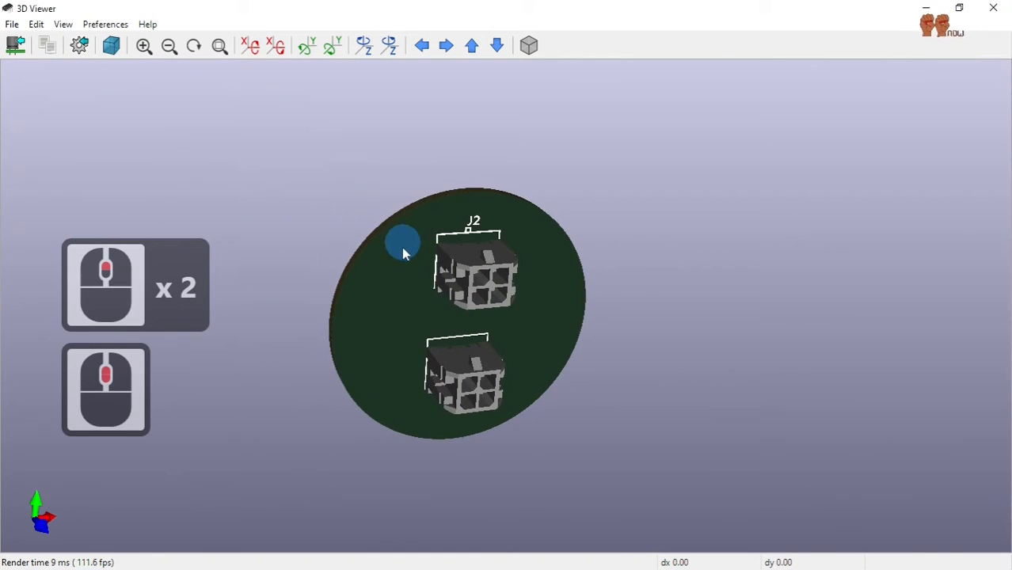
pyautogui.moveTo(402, 253); pyautogui.dragTo(449, 227)
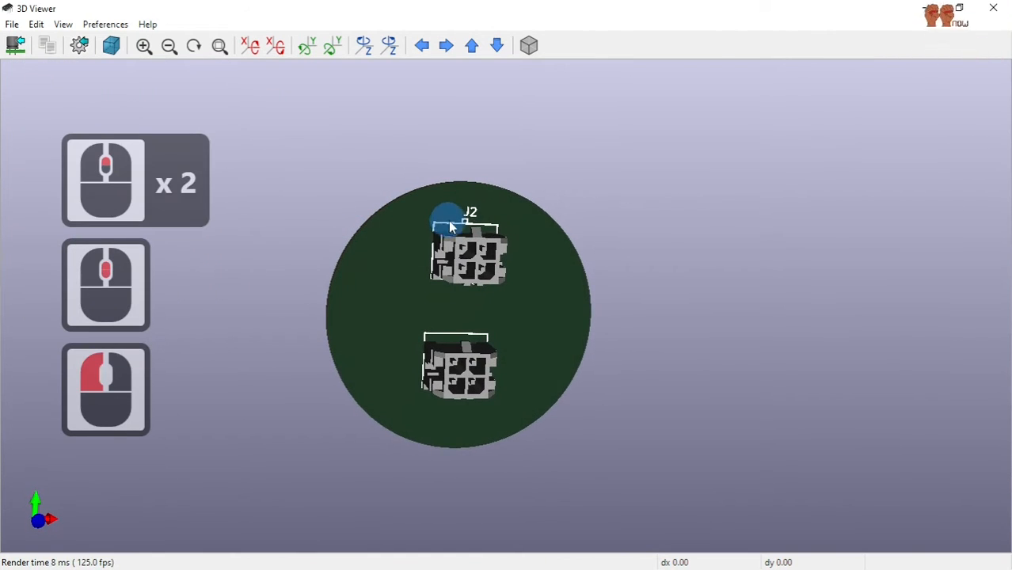
pyautogui.moveTo(450, 227); pyautogui.dragTo(457, 271, button='middle')
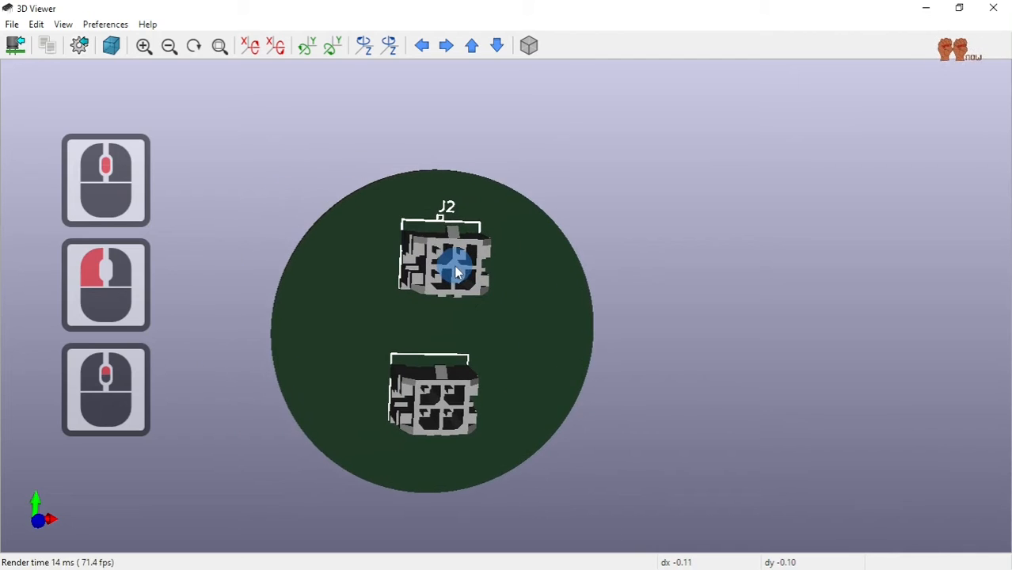
pyautogui.scroll(2, 457, 271)
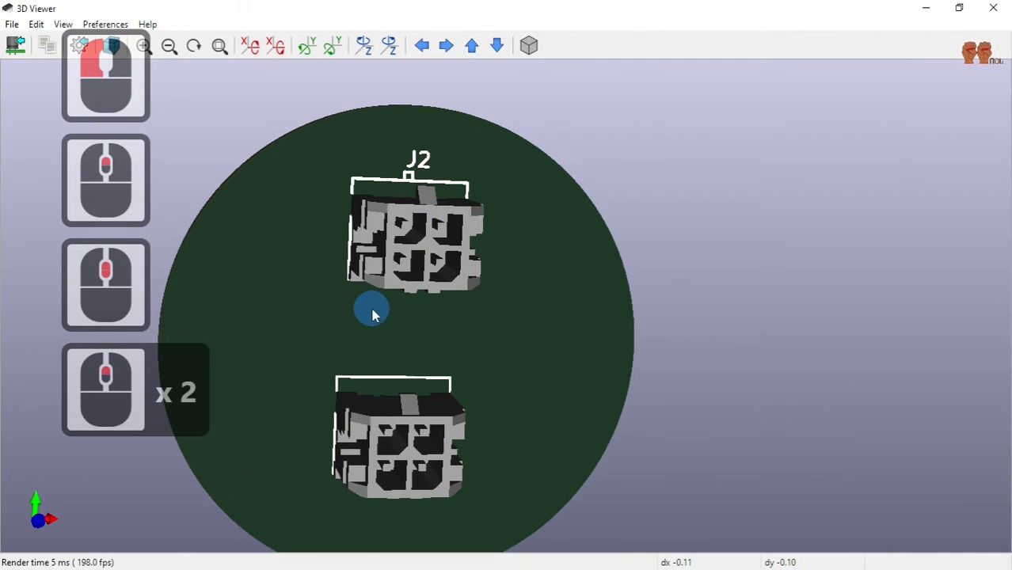
pyautogui.moveTo(374, 318); pyautogui.dragTo(367, 274, button='middle')
pyautogui.moveTo(375, 276); pyautogui.dragTo(159, 172)
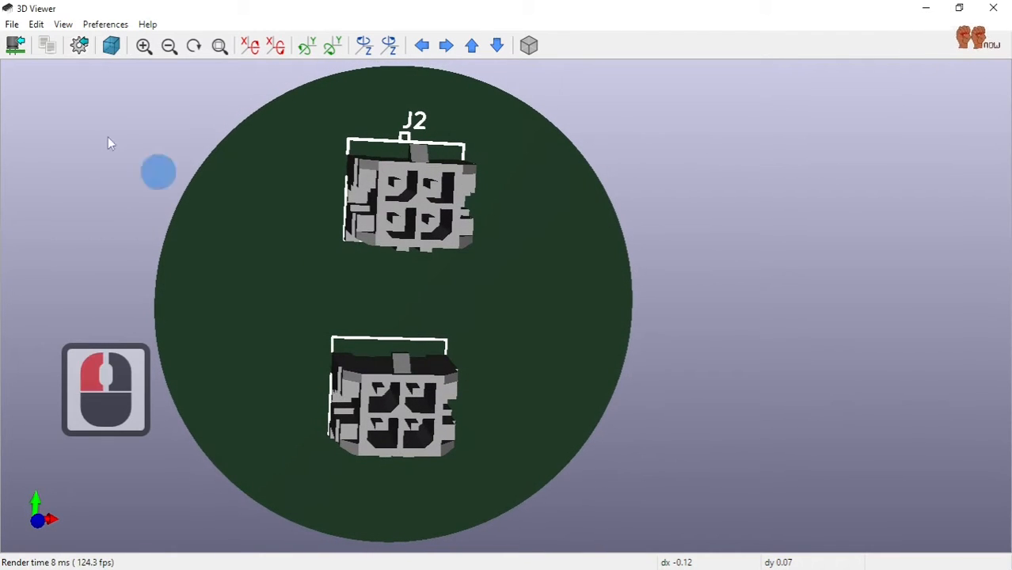
pyautogui.click(1000, 11)
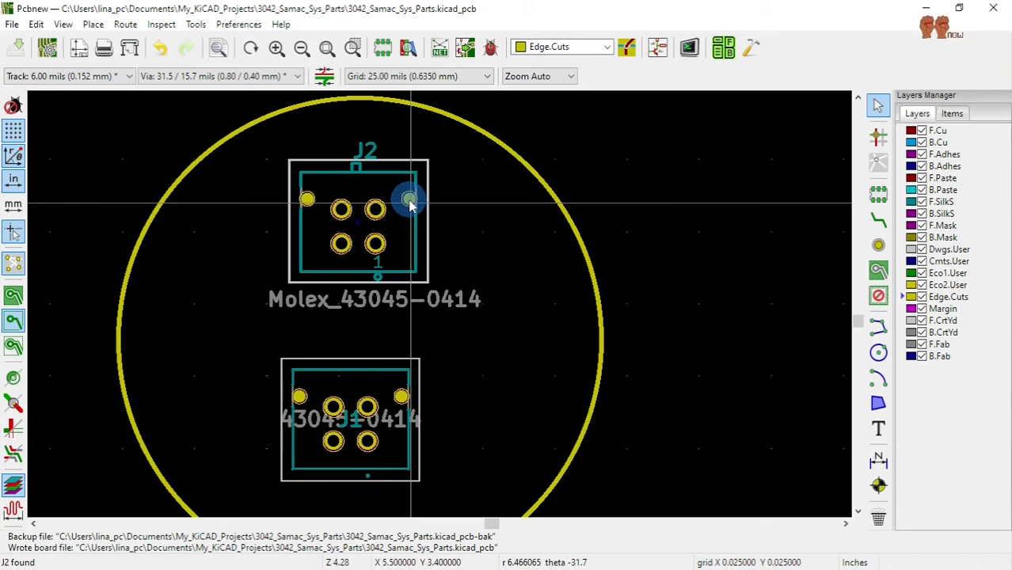
# Open J1's library footprint for editing from its footprint properties, and locate the SamacSys_Parts library in the library list.
pyautogui.click(394, 398)
pyautogui.rightClick(392, 395)
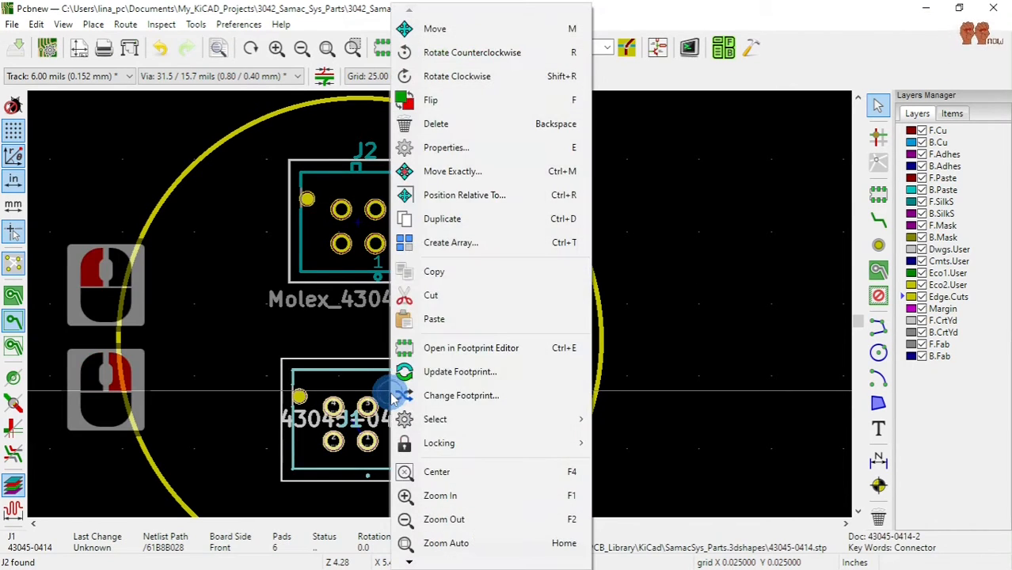
pyautogui.click(466, 149)
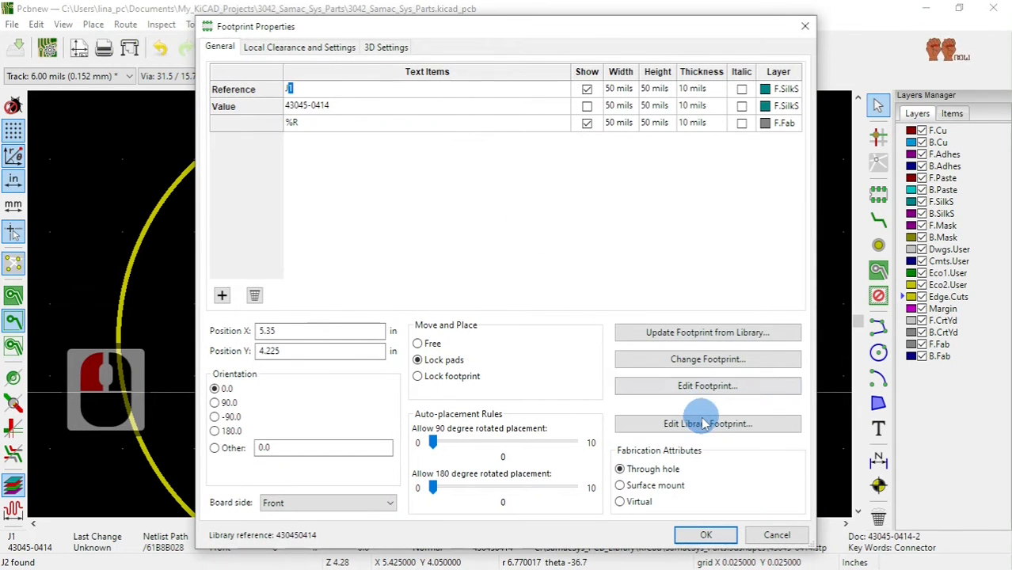
pyautogui.click(702, 425)
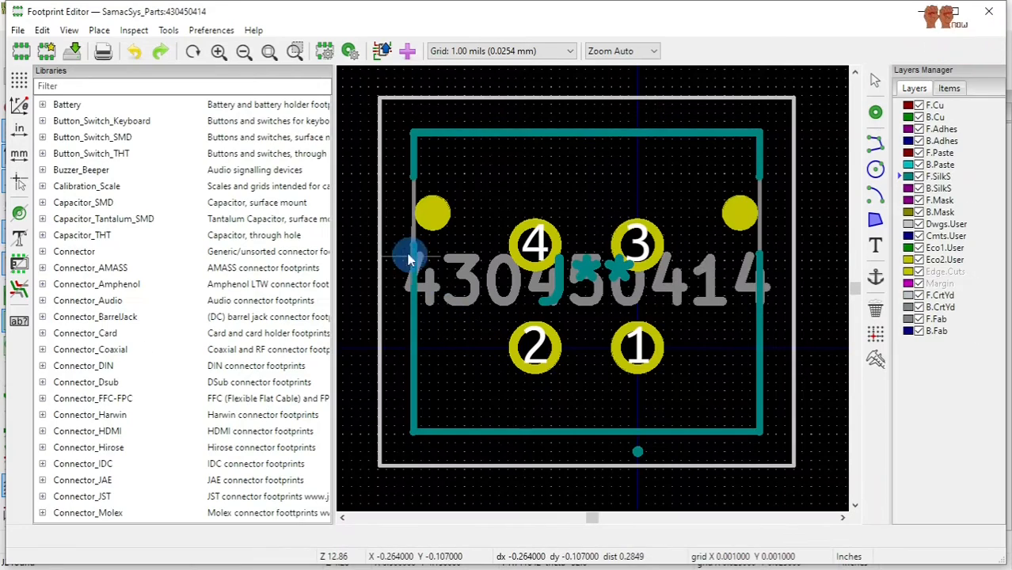
pyautogui.scroll(-6, 289, 309)
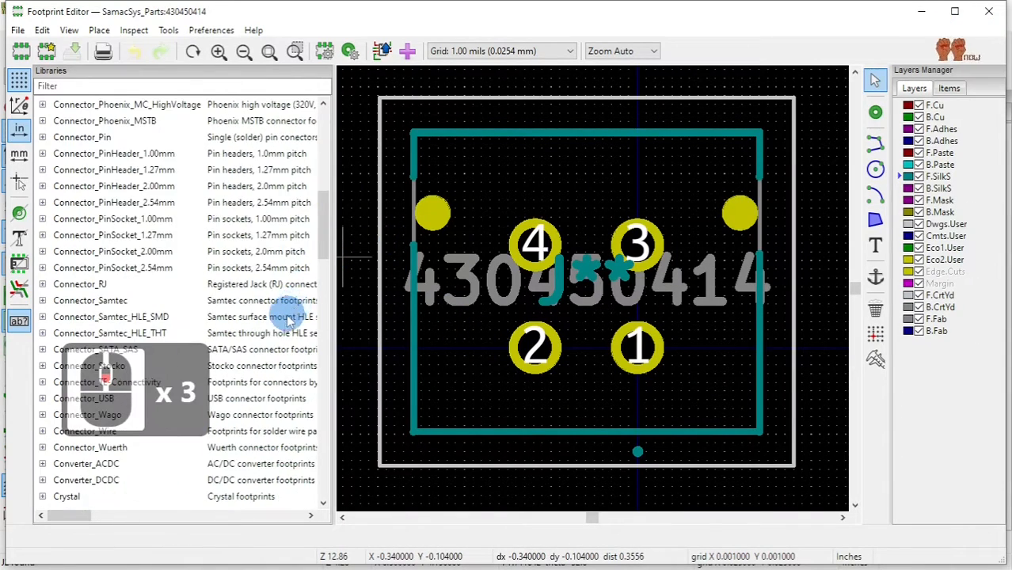
pyautogui.scroll(-4, 283, 326)
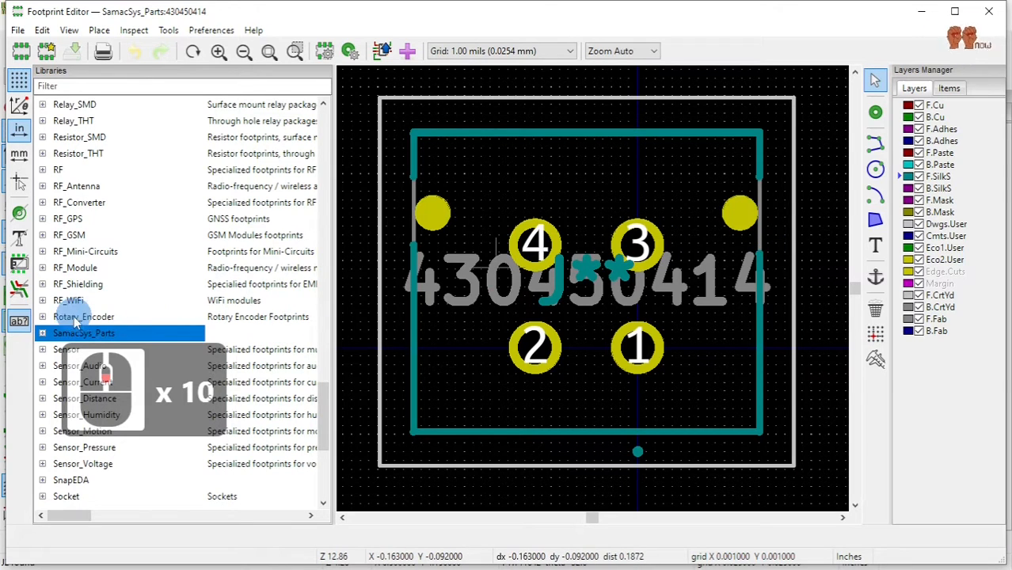
# Review the pad type and hole size of mounting hole MH1 on the right side of the SamacSys footprint.
pyautogui.click(743, 225)
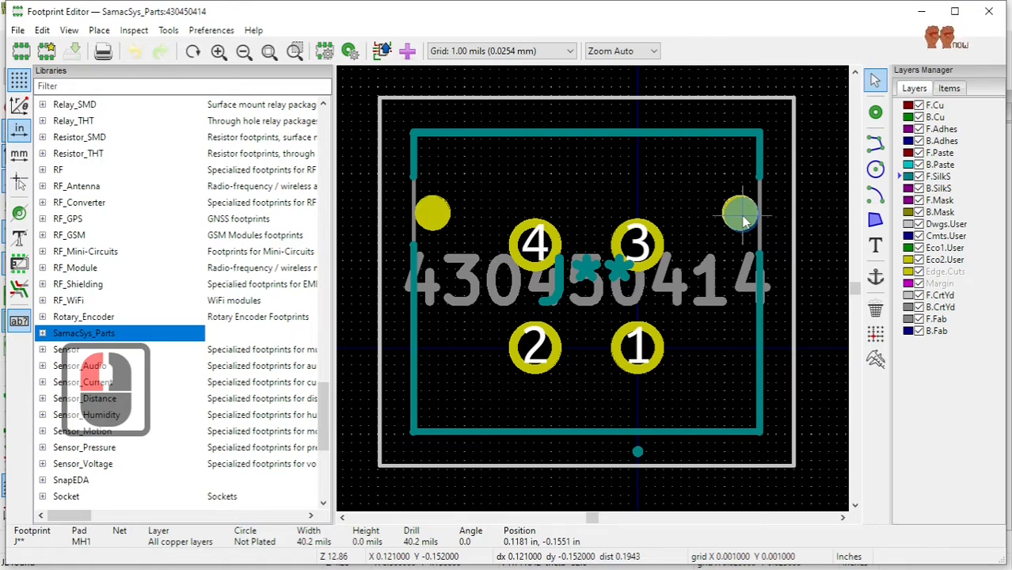
pyautogui.press('e')
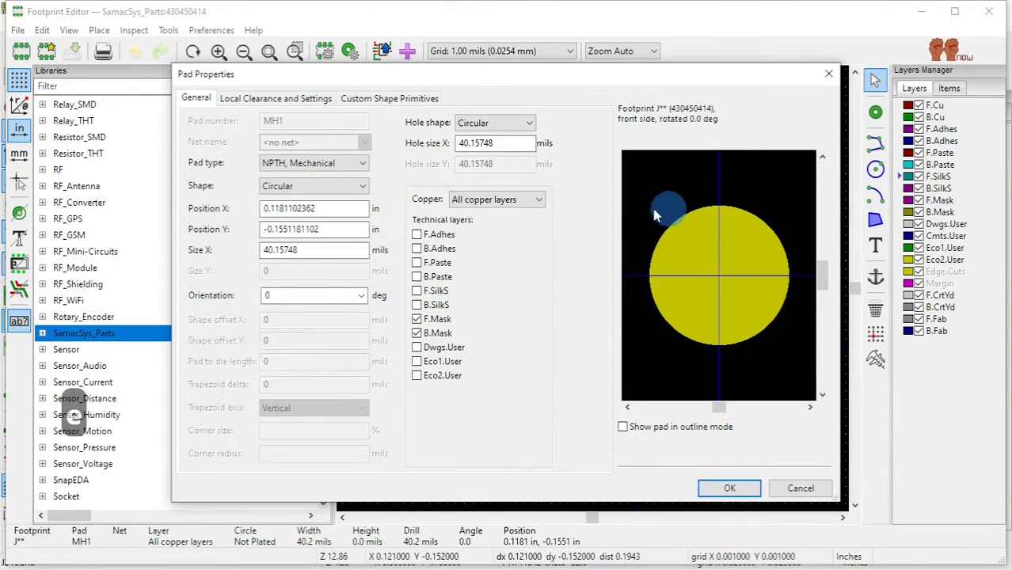
pyautogui.click(473, 145)
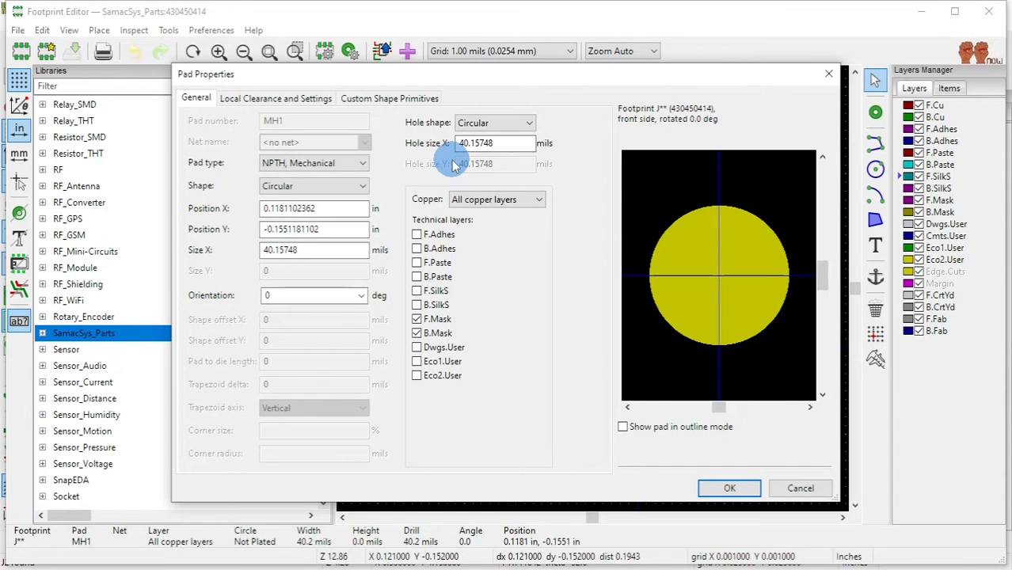
pyautogui.click(801, 489)
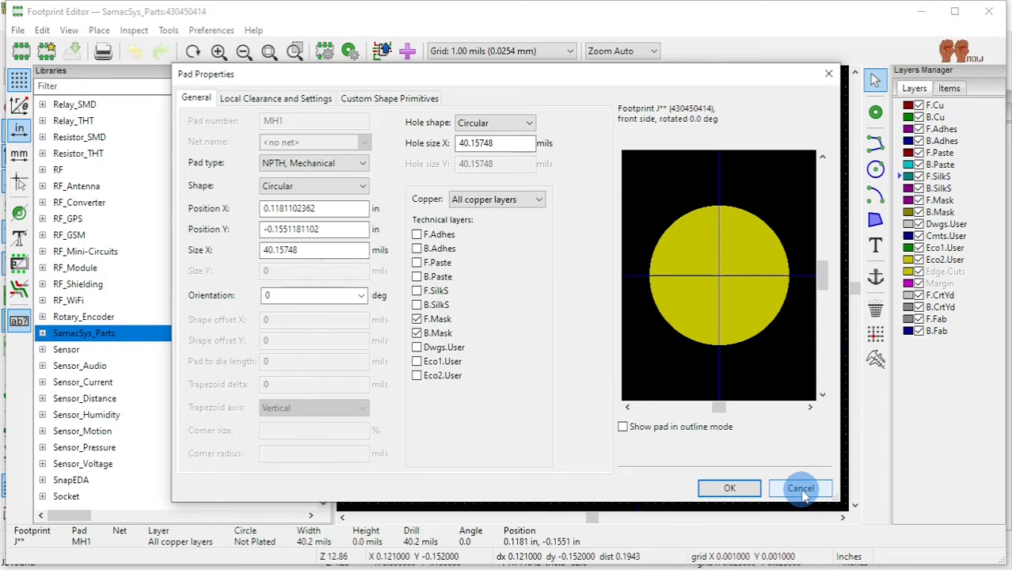
pyautogui.click(800, 488)
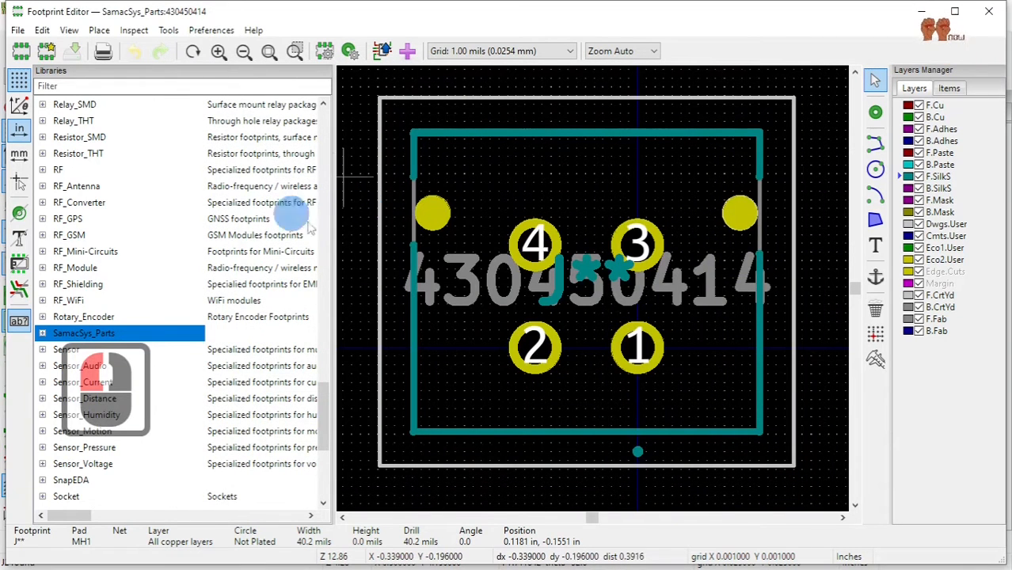
# Load the Molex_430450414 footprint from the EEnow_Connectors library into the Footprint Editor.
pyautogui.scroll(7, 91, 194)
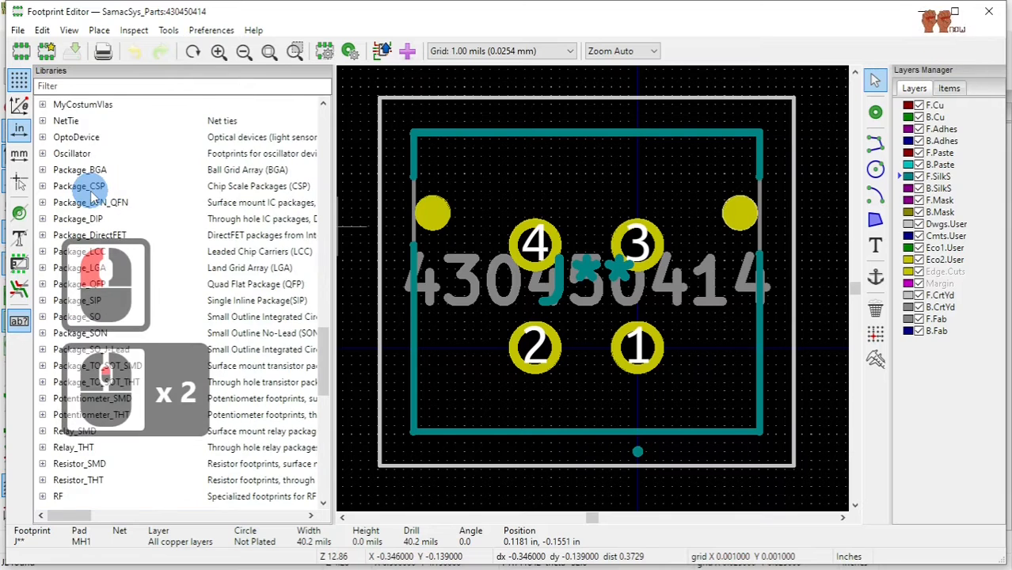
pyautogui.scroll(7, 91, 194)
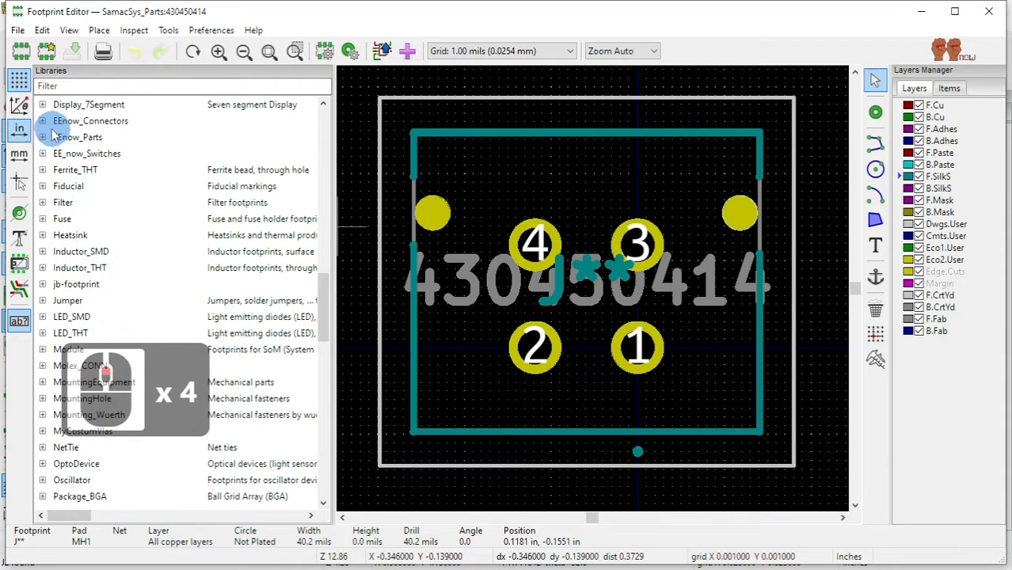
pyautogui.click(43, 120)
pyautogui.doubleClick(111, 137)
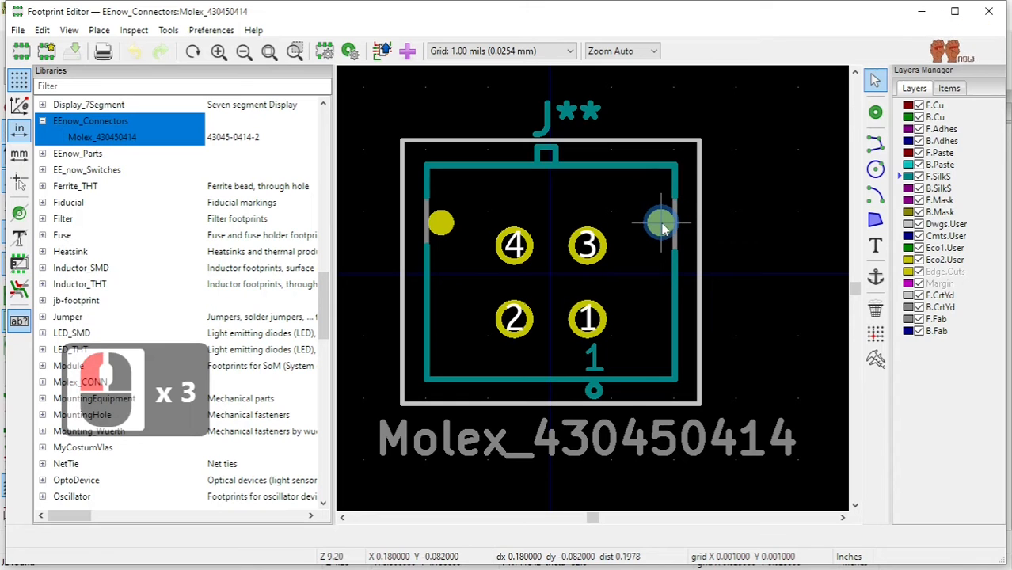
# Review and accept the right mounting hole's pad properties, save Molex_430450414 to its library, and close the Footprint Editor.
pyautogui.press('e')
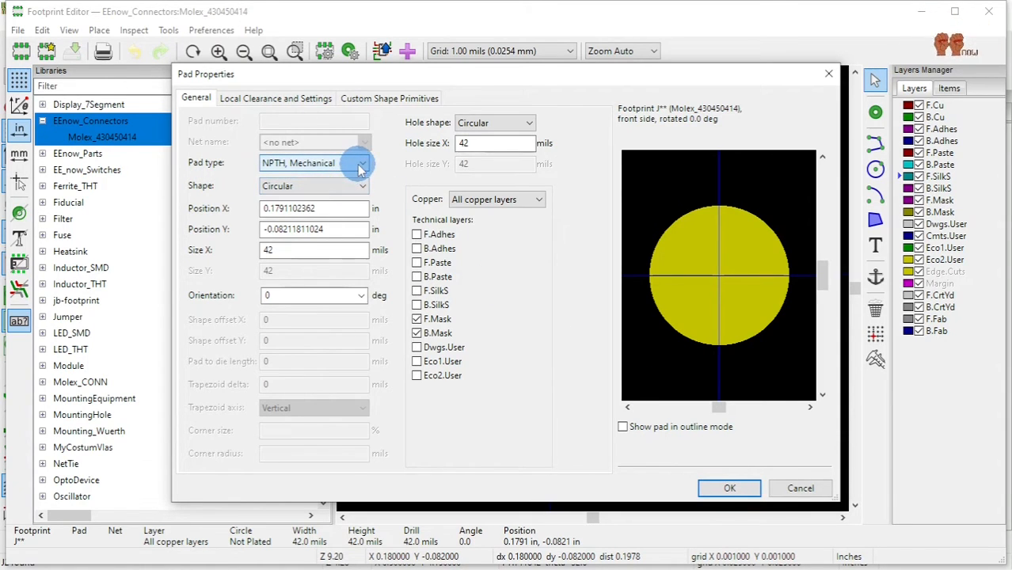
pyautogui.click(729, 487)
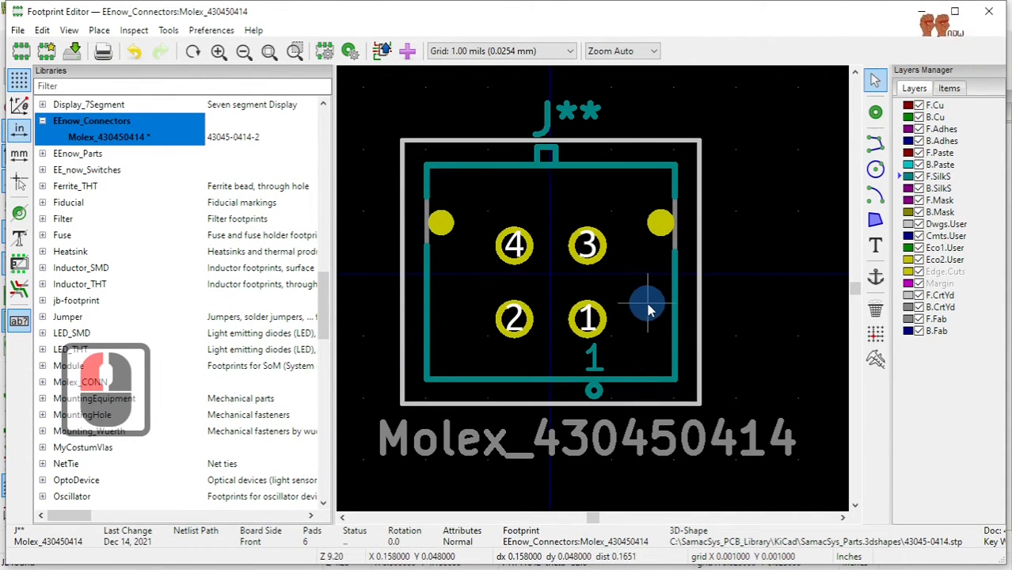
pyautogui.click(77, 56)
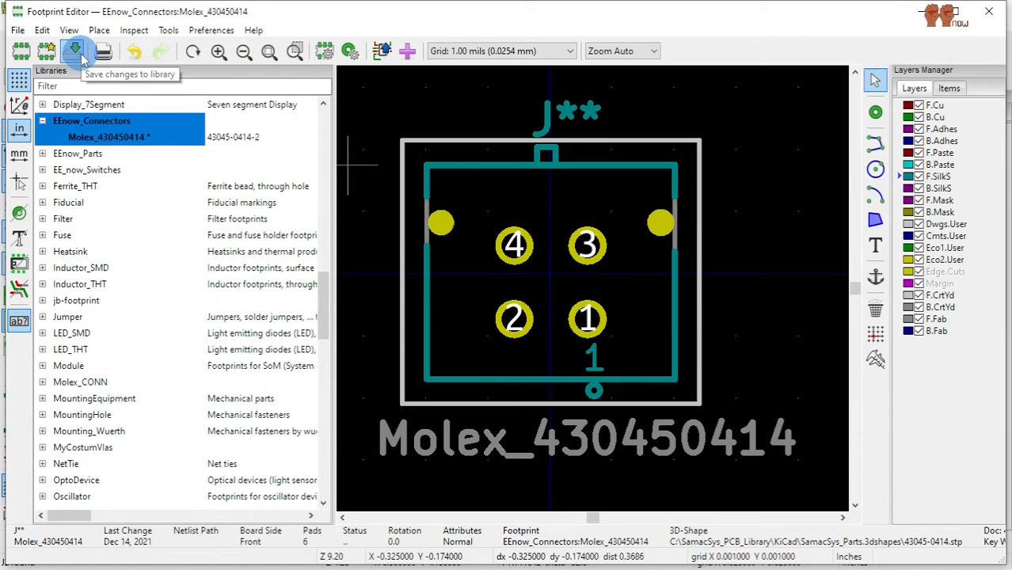
pyautogui.click(77, 54)
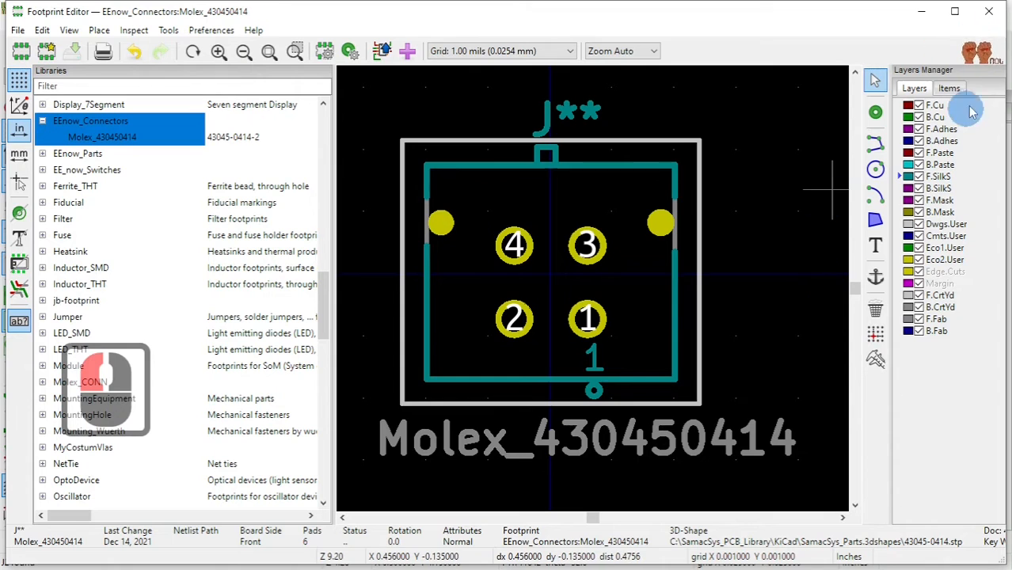
pyautogui.click(989, 16)
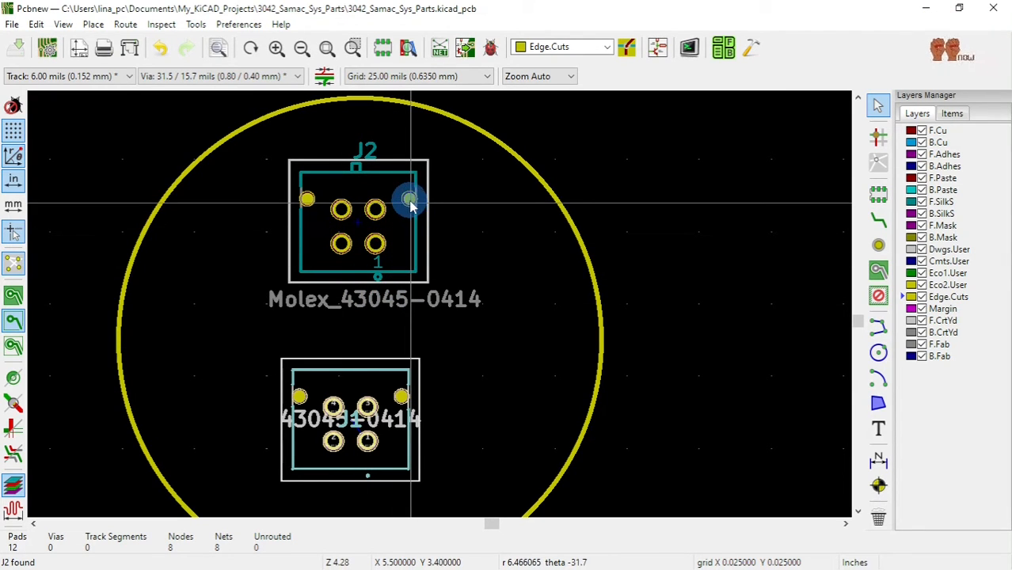
# Examine J2's numbered pads, mounting holes and pin 1 marking on the board.
pyautogui.scroll(1, 409, 204)
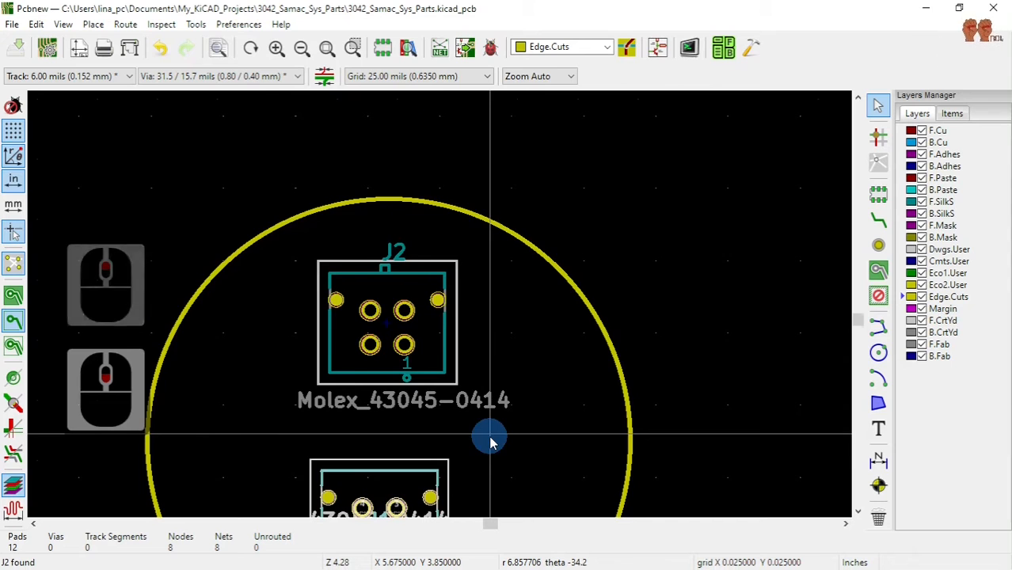
pyautogui.scroll(-1, 490, 437)
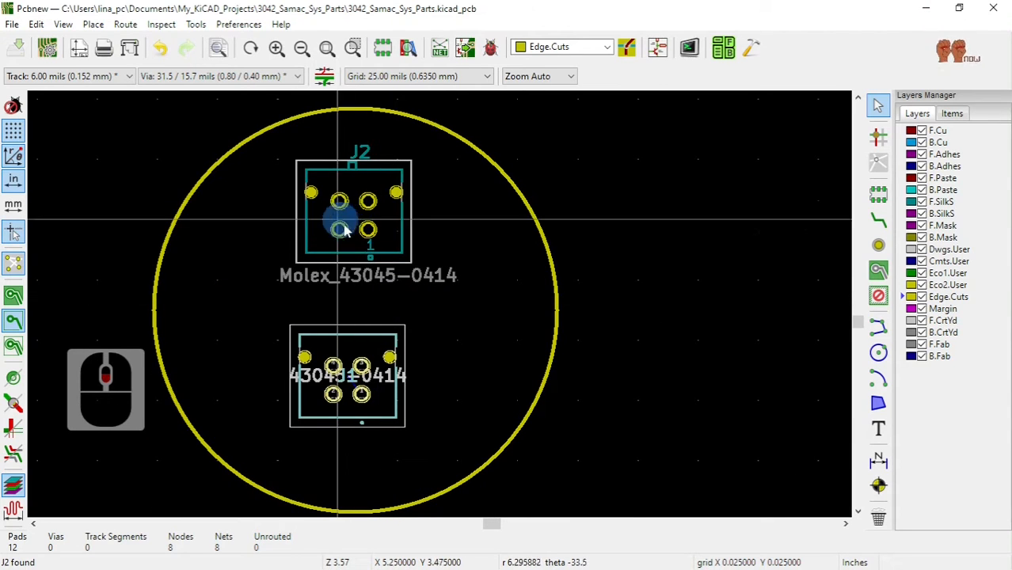
pyautogui.scroll(4, 356, 226)
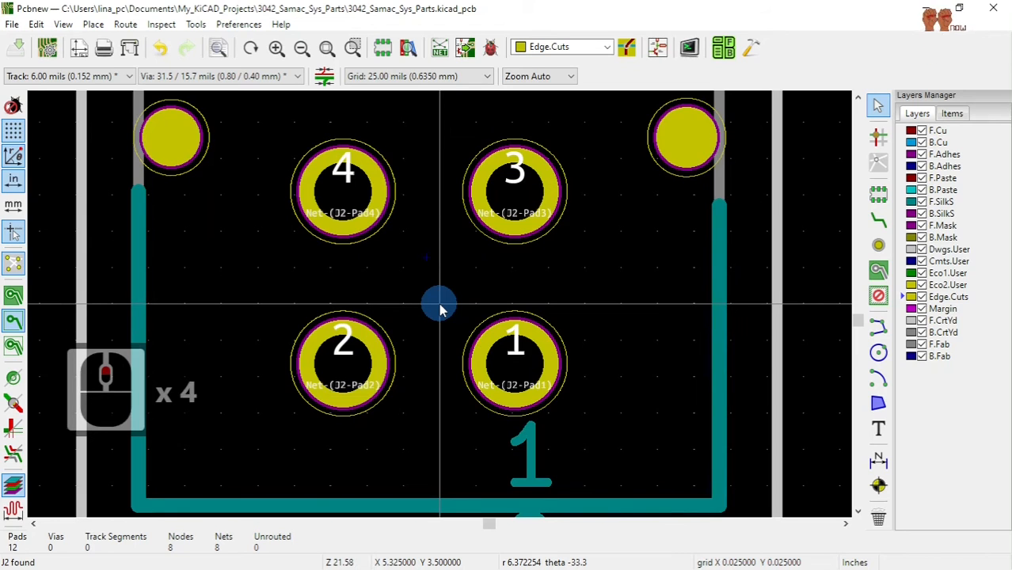
pyautogui.scroll(1, 441, 309)
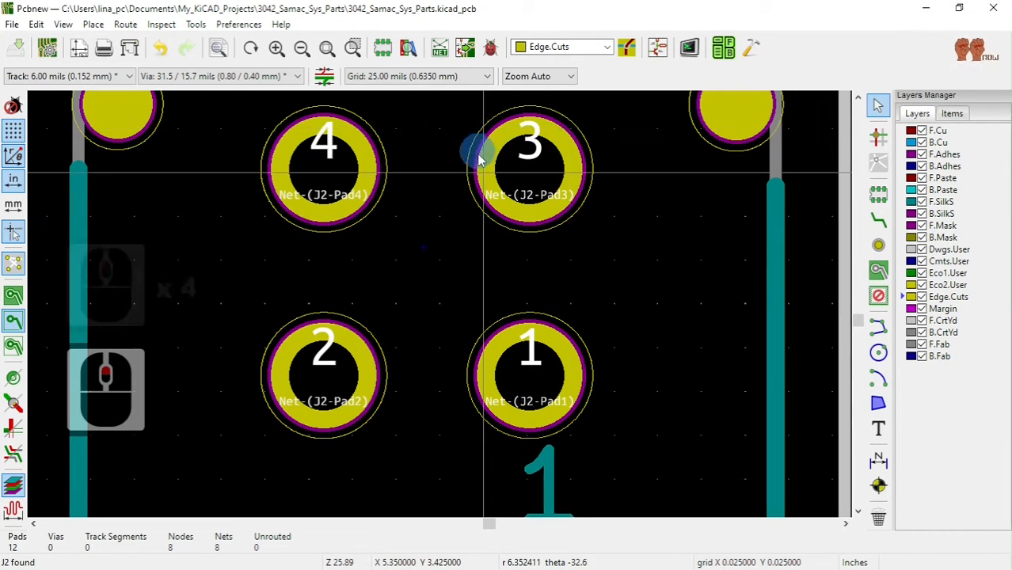
pyautogui.scroll(-2, 537, 172)
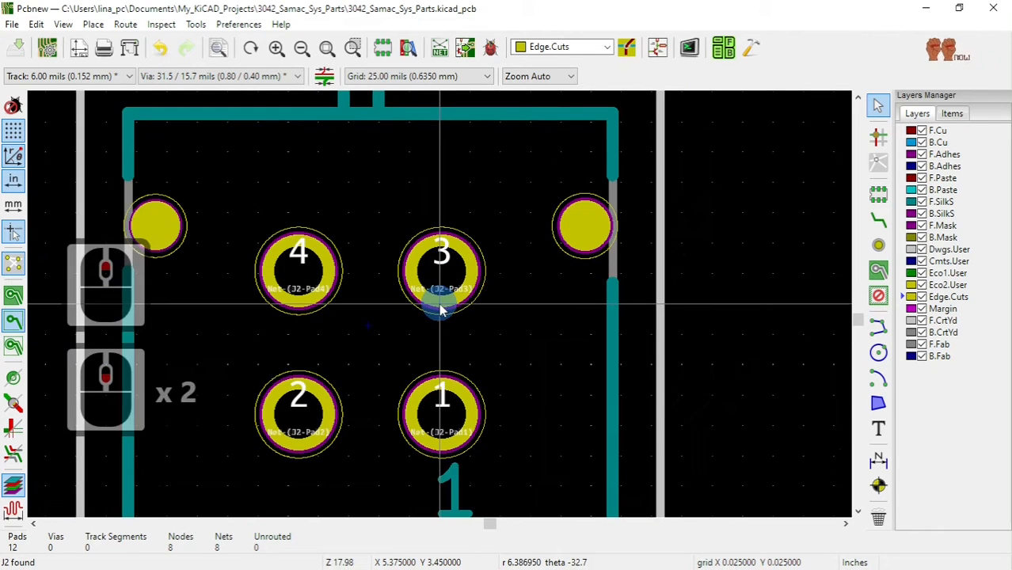
pyautogui.scroll(-2, 441, 309)
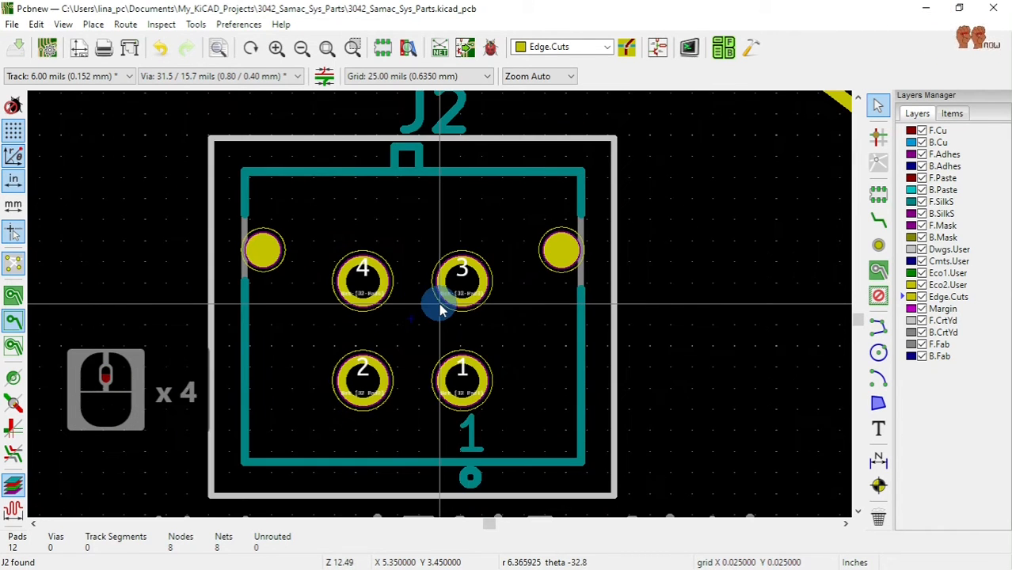
pyautogui.scroll(-3, 441, 309)
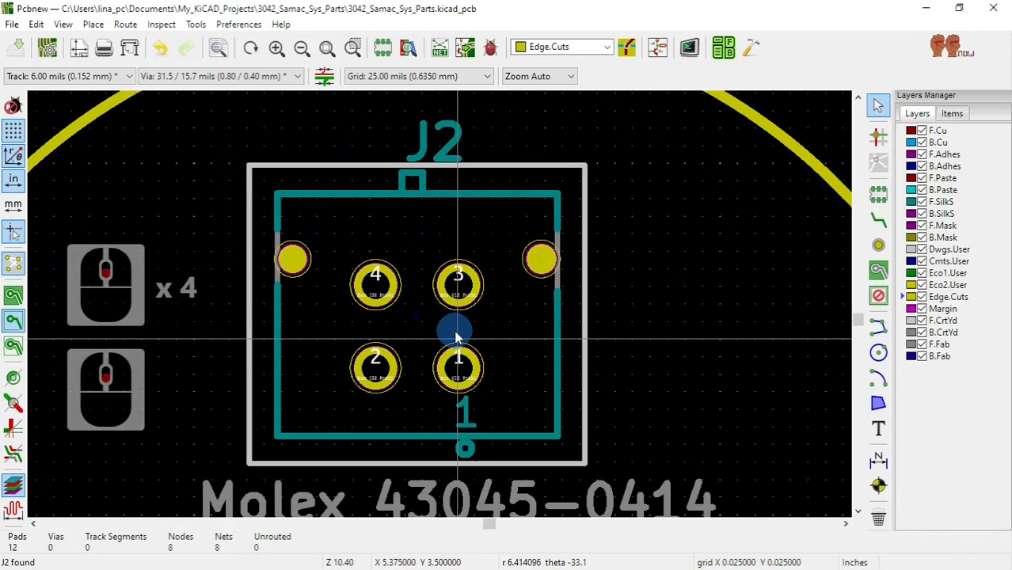
pyautogui.scroll(-1, 445, 339)
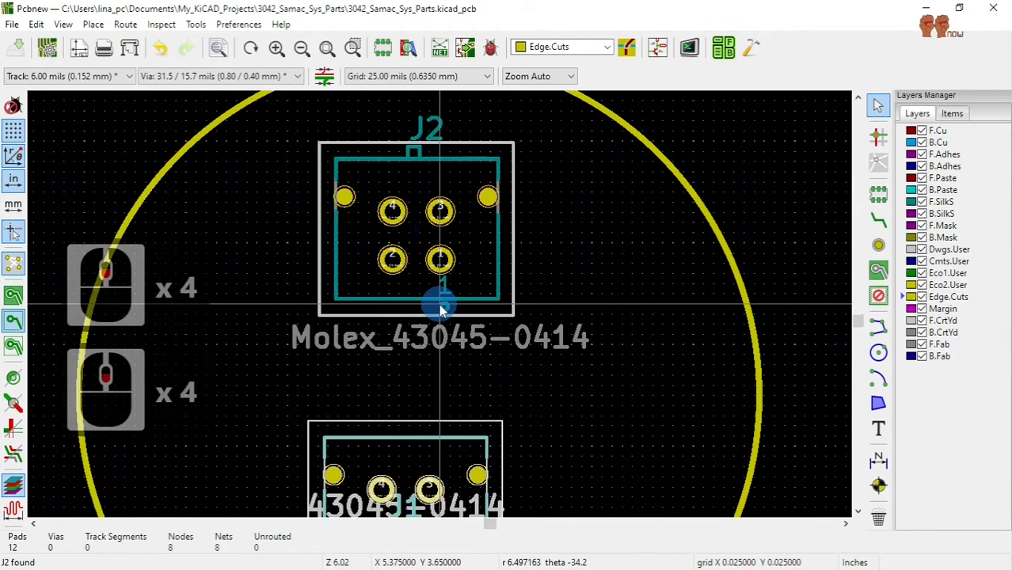
pyautogui.scroll(1, 441, 308)
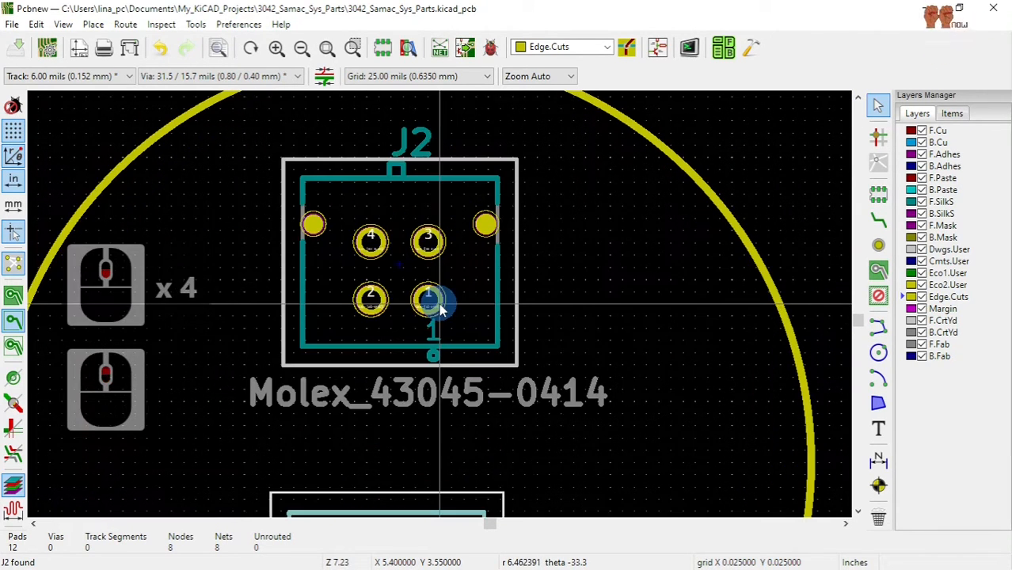
pyautogui.scroll(2, 438, 309)
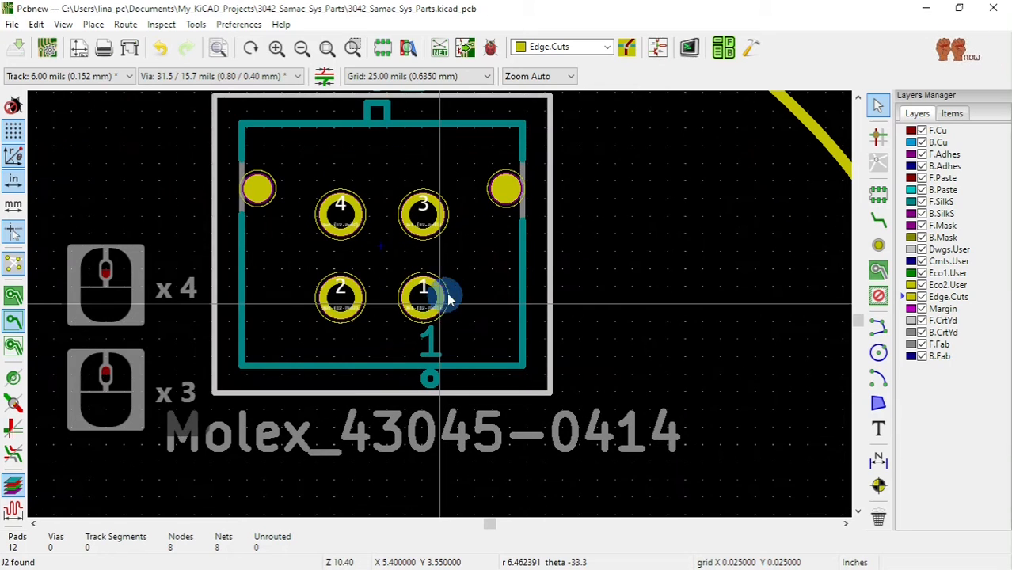
# Open the Footprint Editor from the connector's footprint properties and load Molex_430450414 from the EEnow_Connectors library.
pyautogui.rightClick(470, 271)
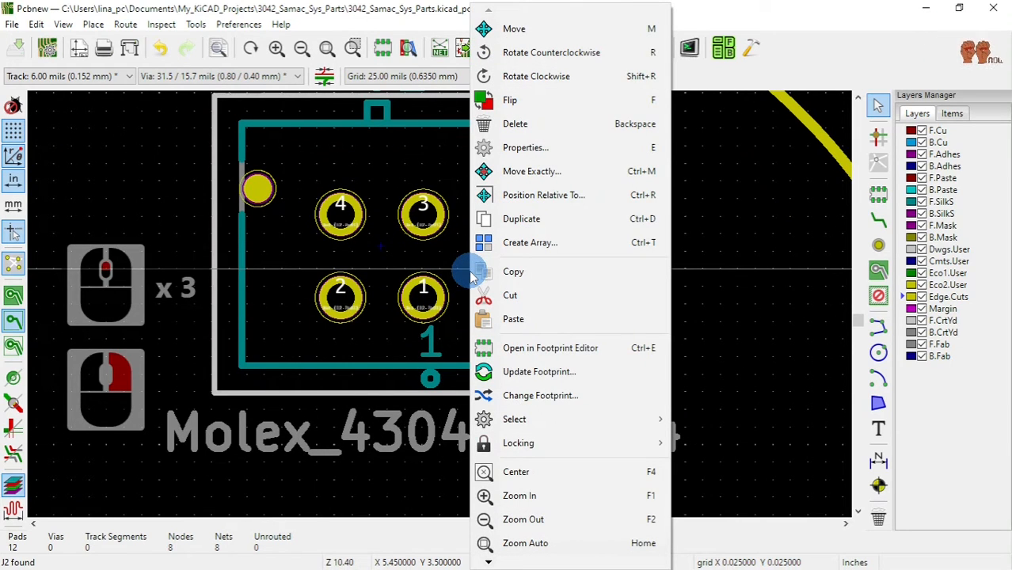
pyautogui.click(565, 159)
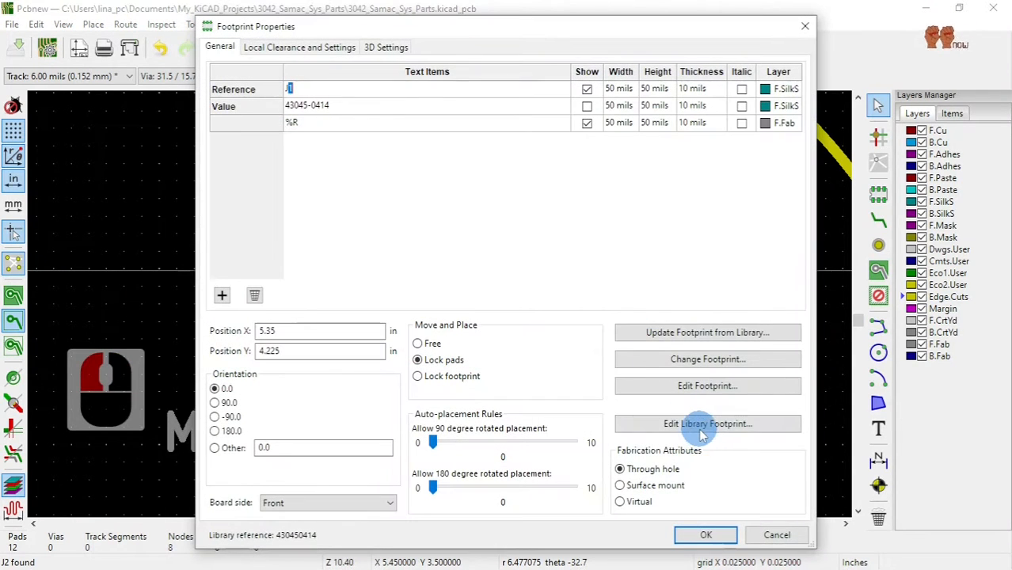
pyautogui.click(695, 428)
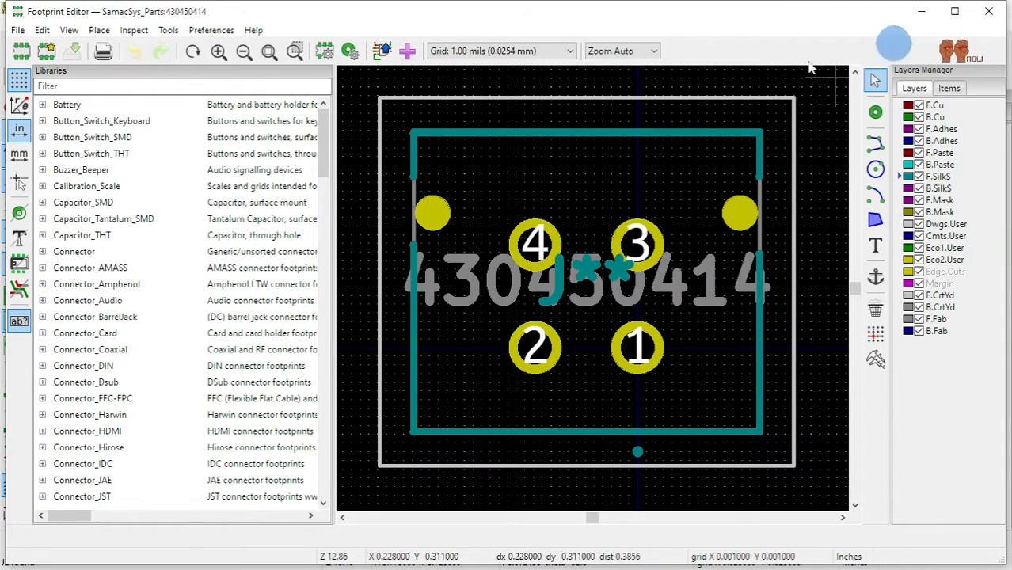
pyautogui.scroll(-4, 323, 181)
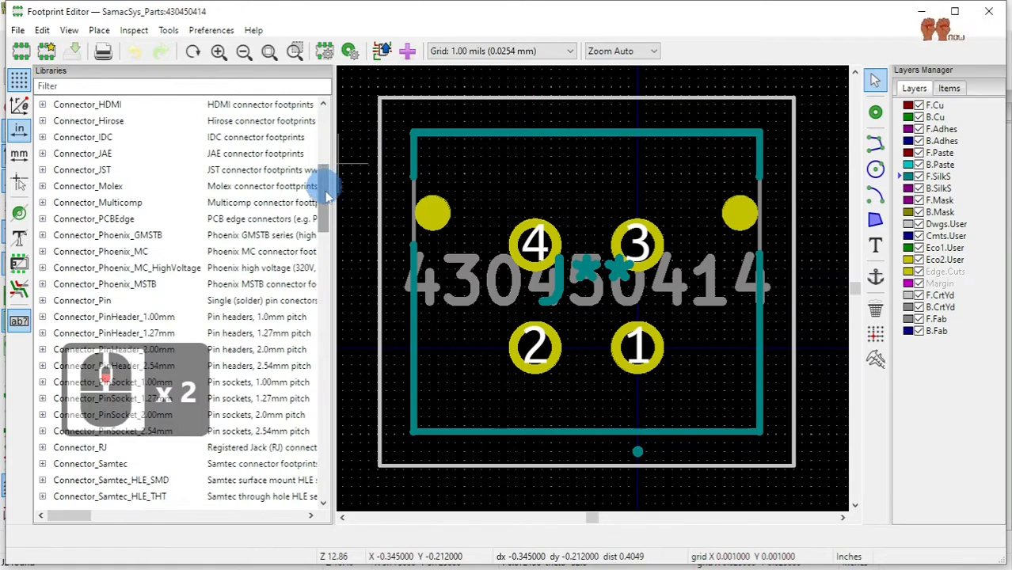
pyautogui.scroll(-5, 327, 222)
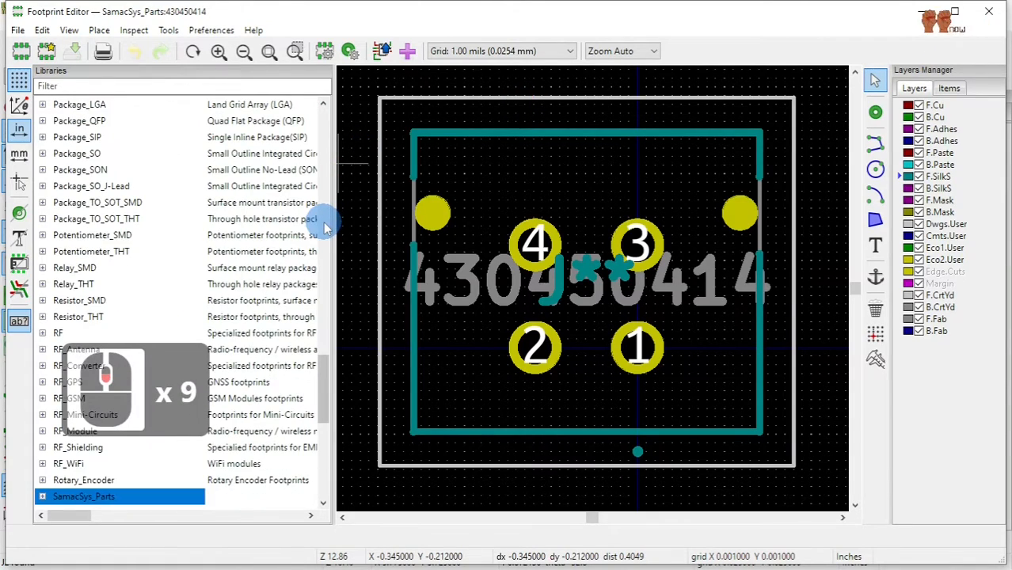
pyautogui.scroll(5, 325, 228)
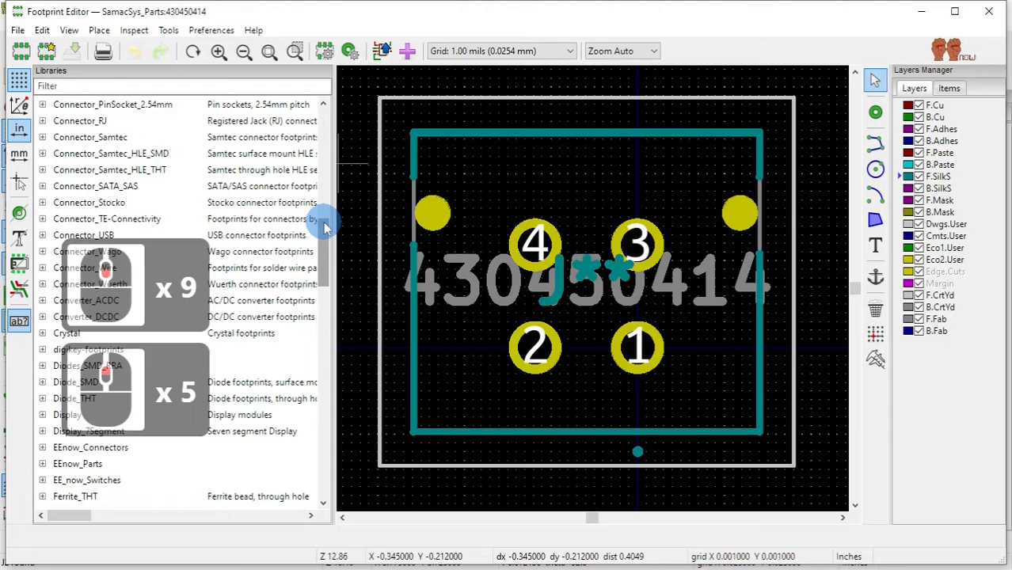
pyautogui.scroll(-2, 325, 227)
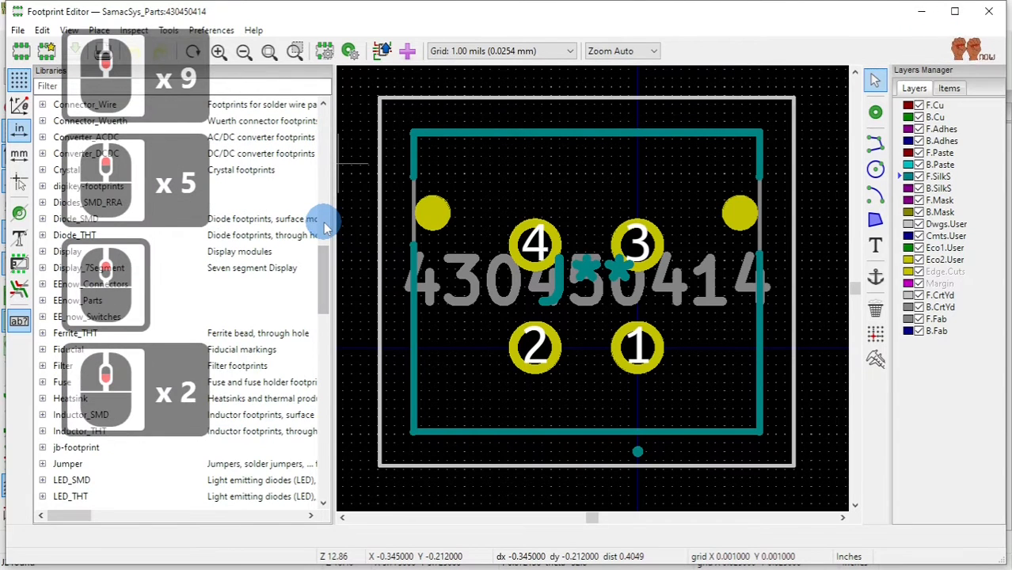
pyautogui.click(42, 283)
pyautogui.doubleClick(102, 300)
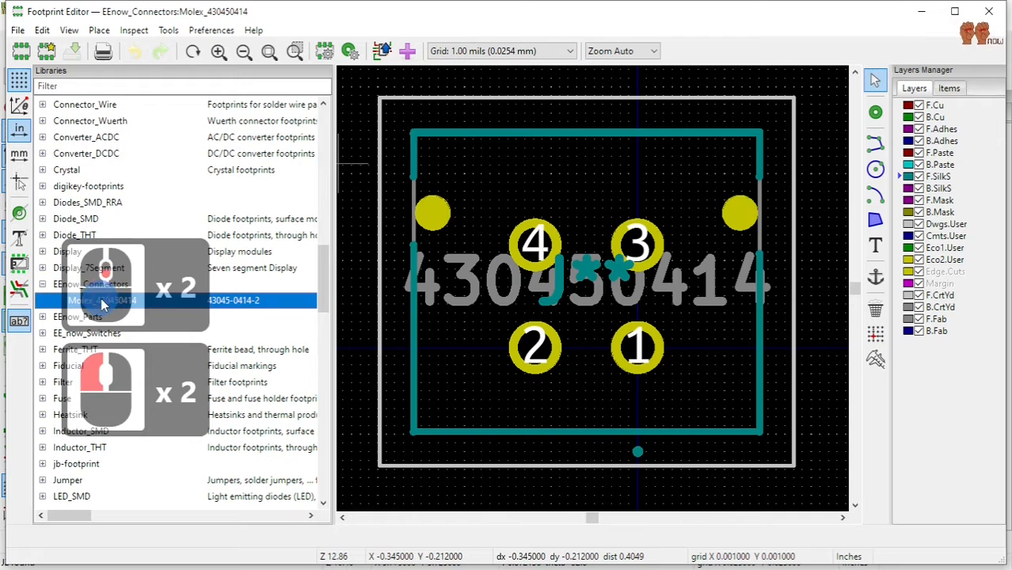
# Review pad 3's size and hole size in its pad properties without changing anything.
pyautogui.scroll(1, 586, 269)
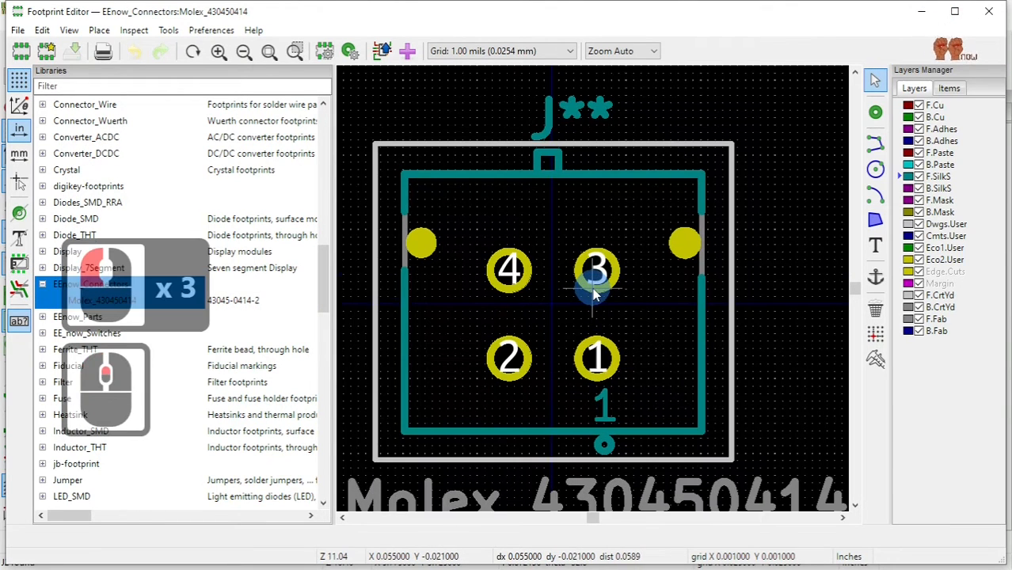
pyautogui.scroll(1, 594, 295)
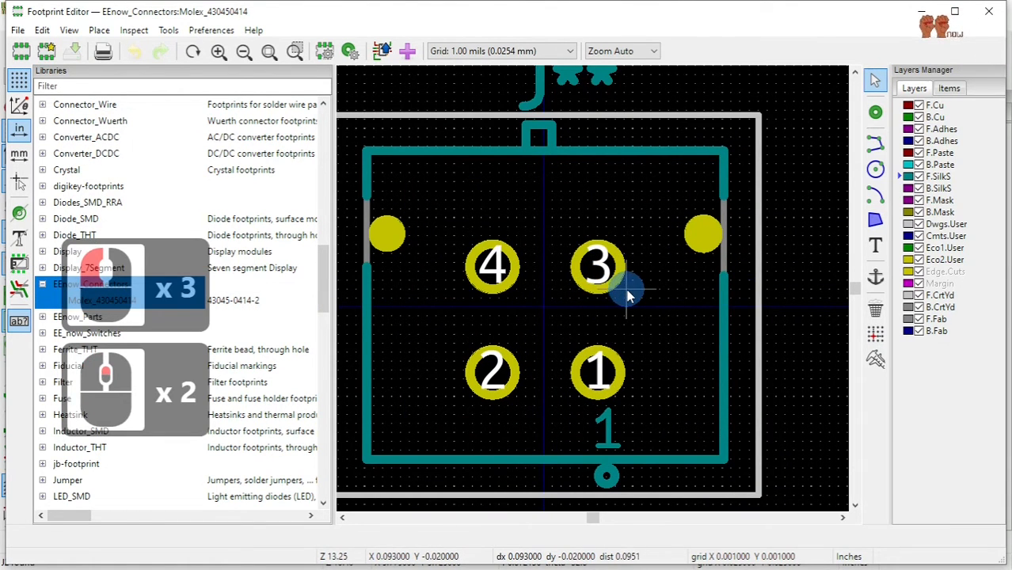
pyautogui.scroll(1, 594, 291)
pyautogui.scroll(-1, 594, 291)
pyautogui.scroll(1, 596, 294)
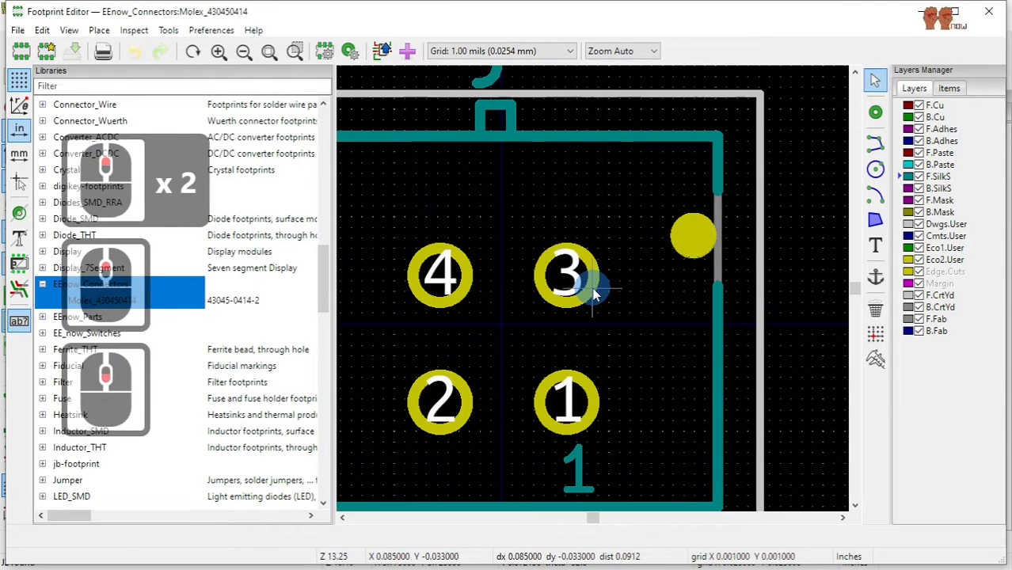
pyautogui.scroll(3, 595, 291)
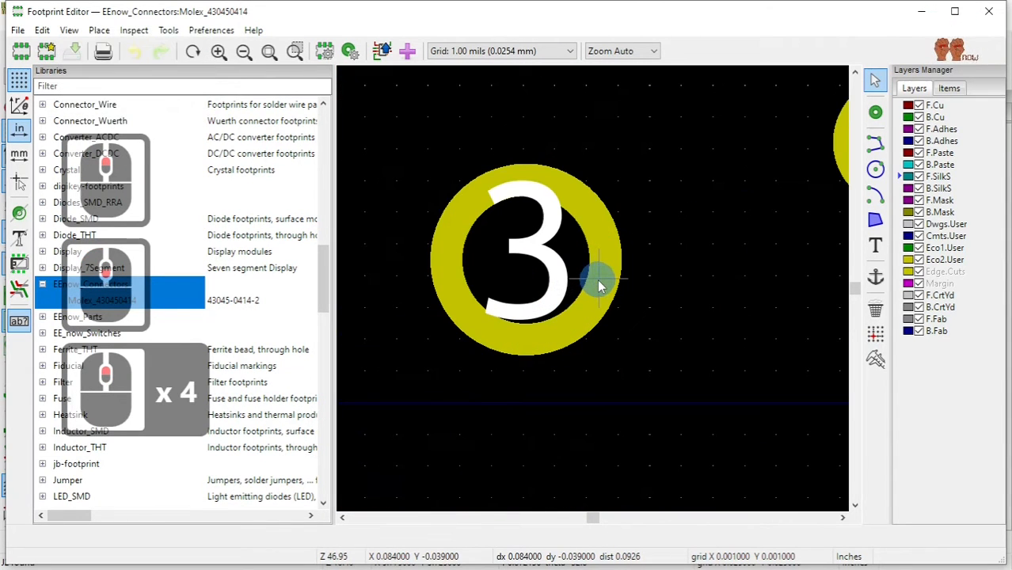
pyautogui.click(598, 282)
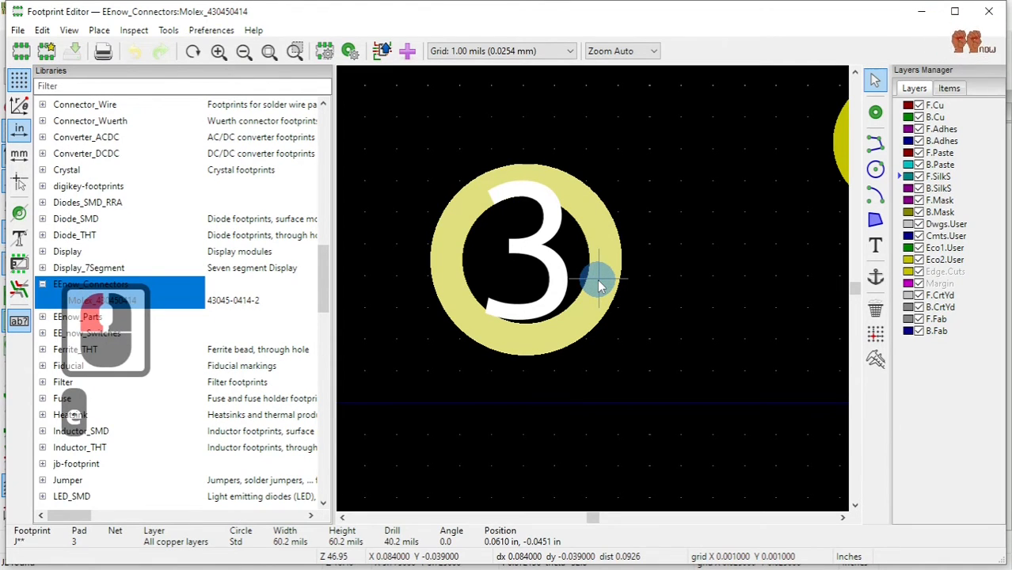
pyautogui.doubleClick(599, 285)
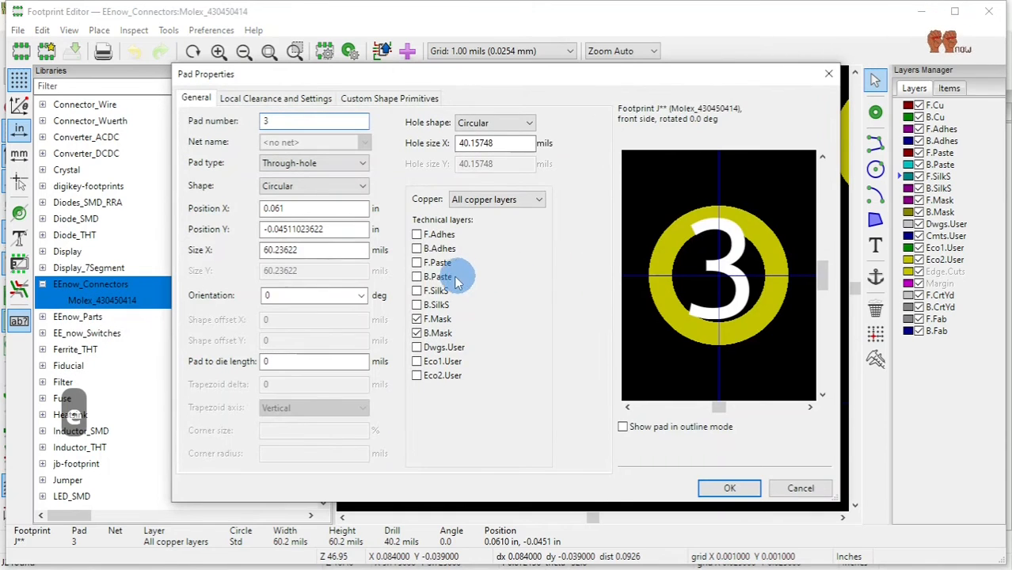
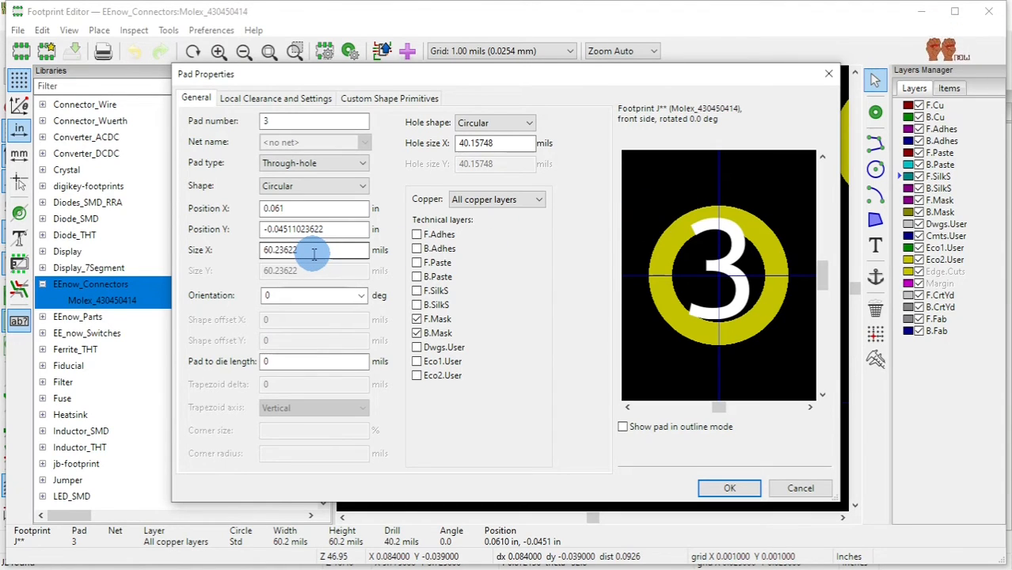
pyautogui.click(800, 489)
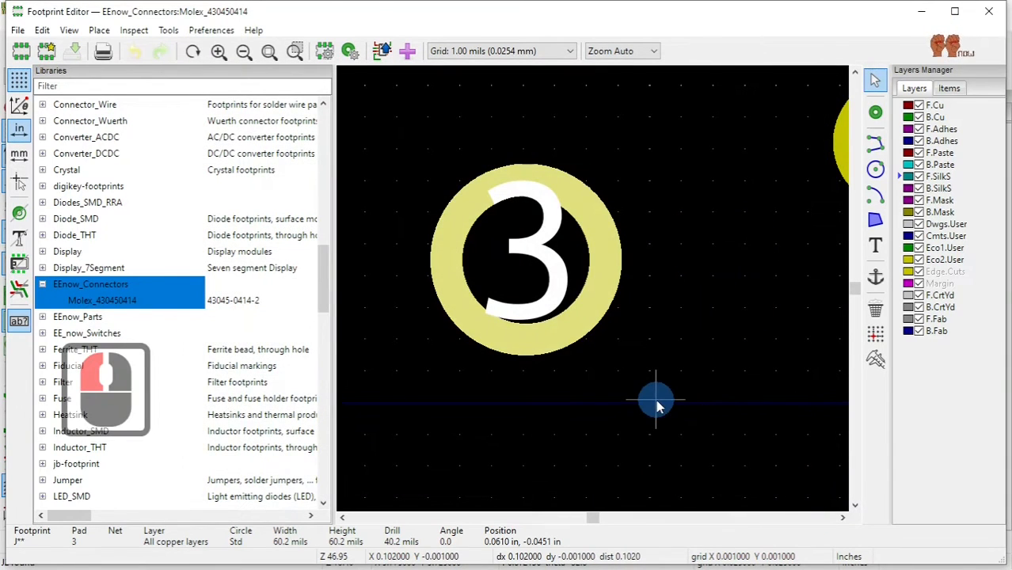
# Set the X size of circular pad 3 to 70 mils and accept the pad properties.
pyautogui.scroll(2, 595, 294)
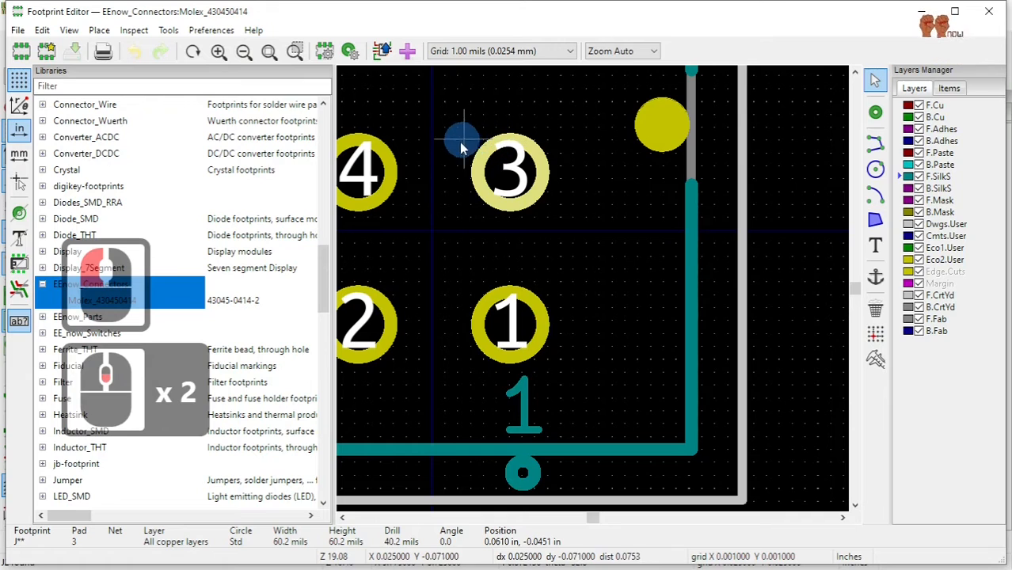
pyautogui.doubleClick(506, 147)
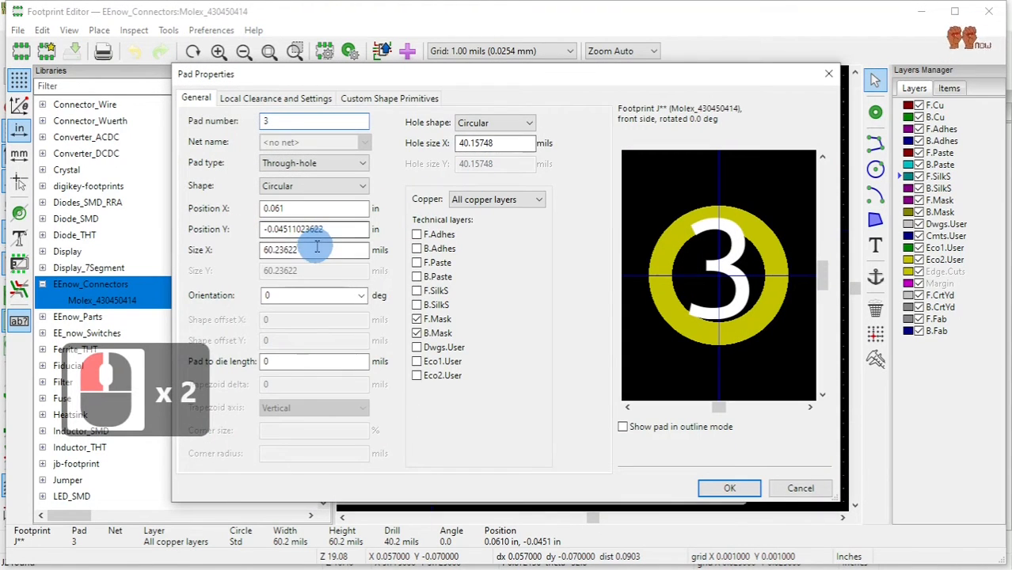
pyautogui.doubleClick(313, 250)
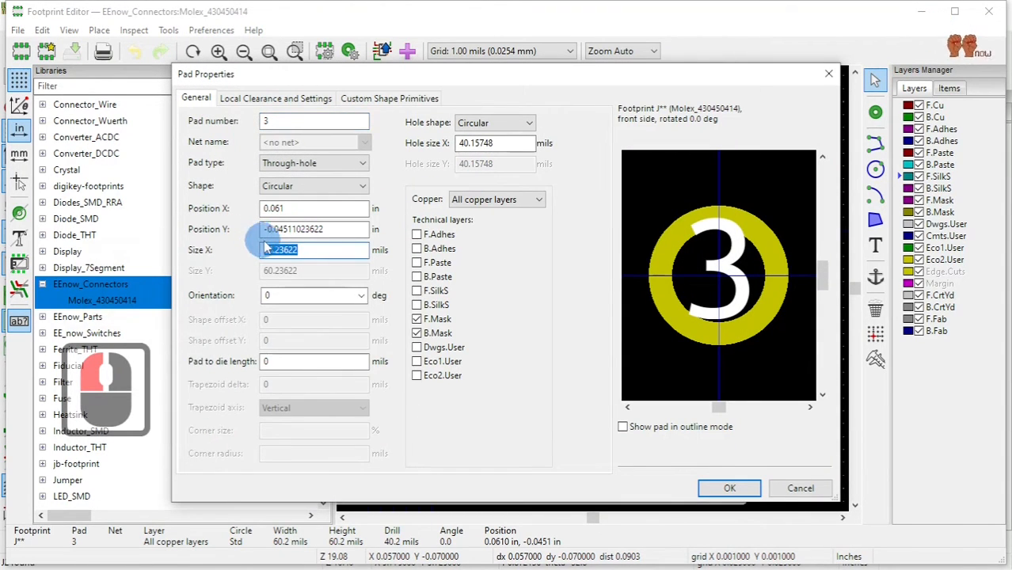
pyautogui.write('65')
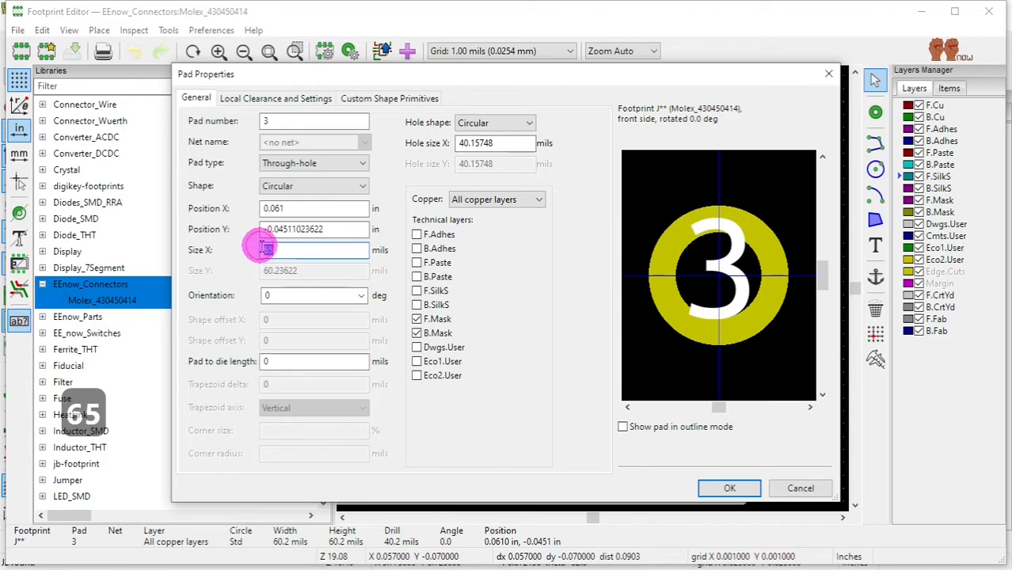
pyautogui.doubleClick(293, 250)
pyautogui.write('80')
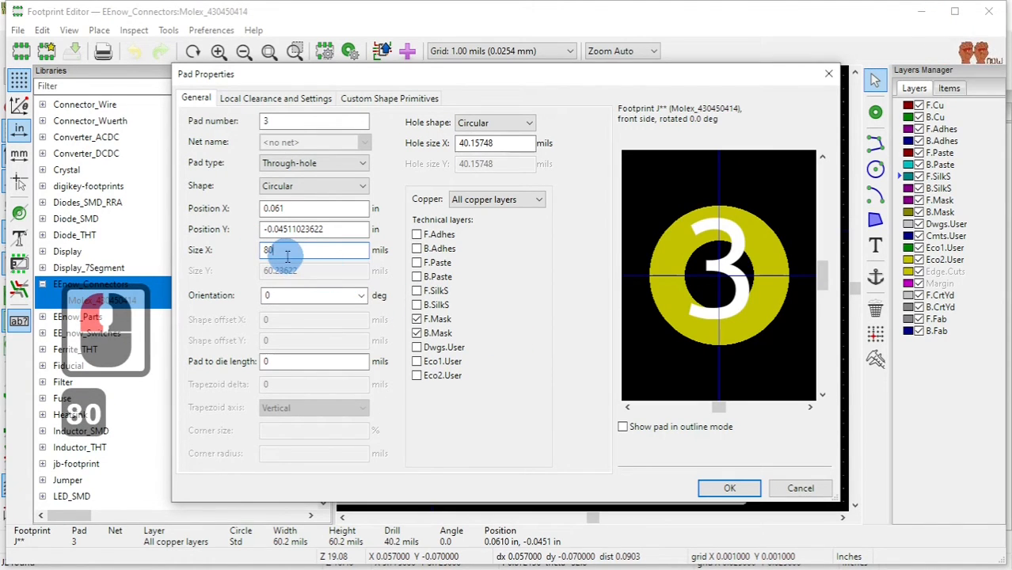
pyautogui.moveTo(282, 252); pyautogui.dragTo(247, 249)
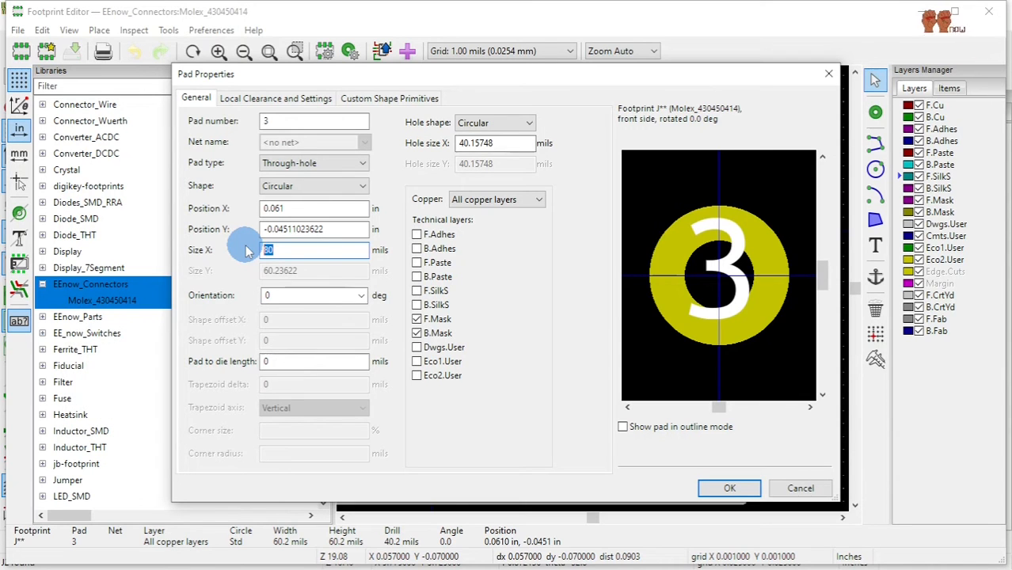
pyautogui.write('70')
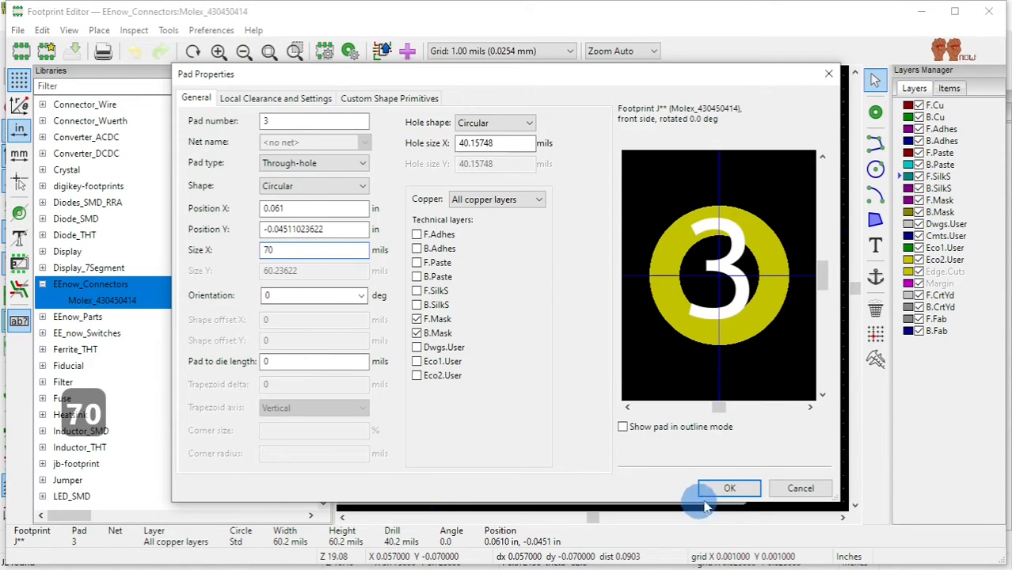
pyautogui.click(722, 488)
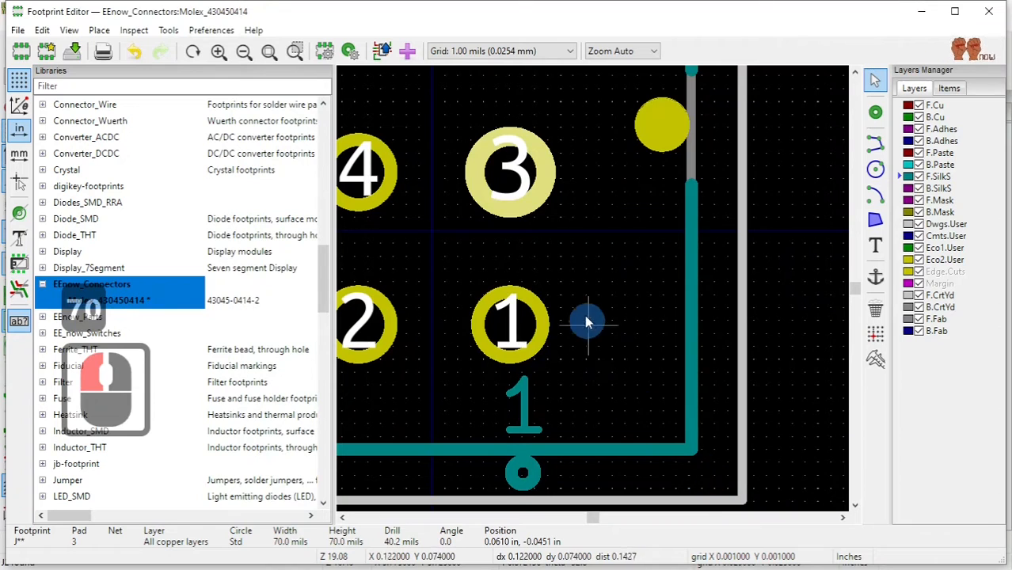
pyautogui.click(581, 297)
# Set the X size of circular pad 4 to 70 mils and accept the change.
pyautogui.scroll(-1, 499, 225)
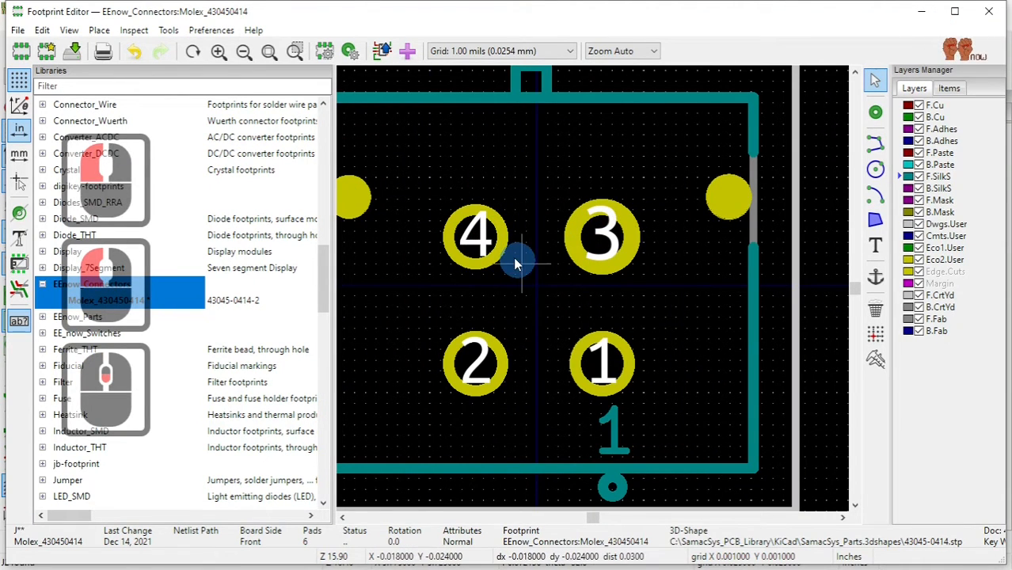
pyautogui.doubleClick(495, 225)
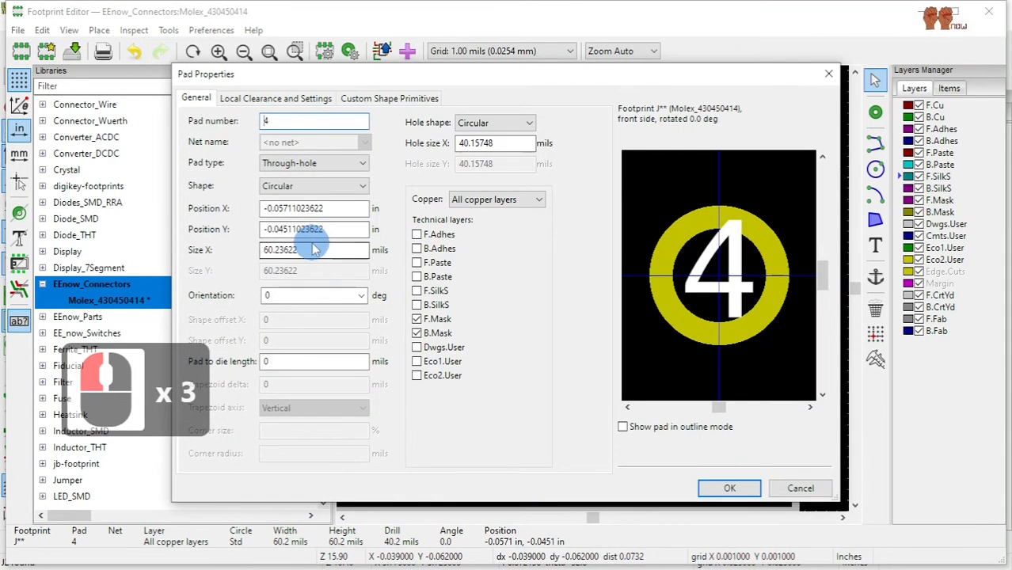
pyautogui.tripleClick(311, 248)
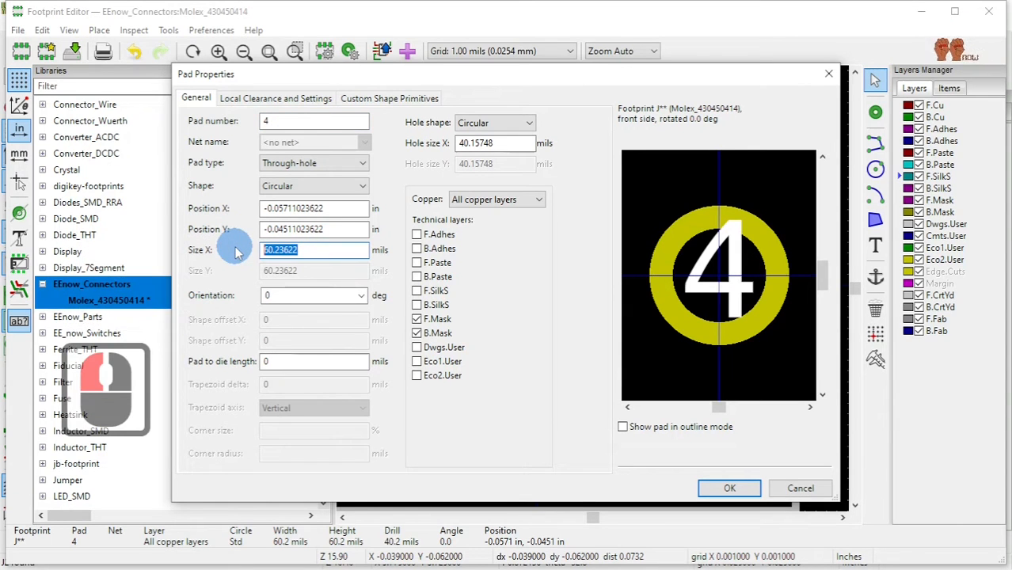
pyautogui.write('70')
pyautogui.click(729, 488)
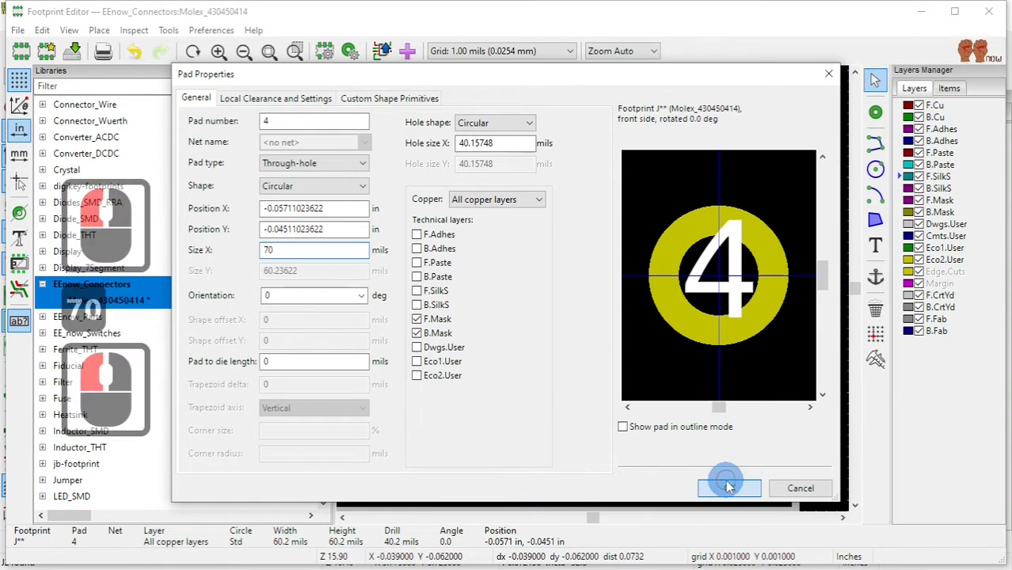
# Set the X size of circular pad 2 to 70 mils and accept the change.
pyautogui.doubleClick(489, 348)
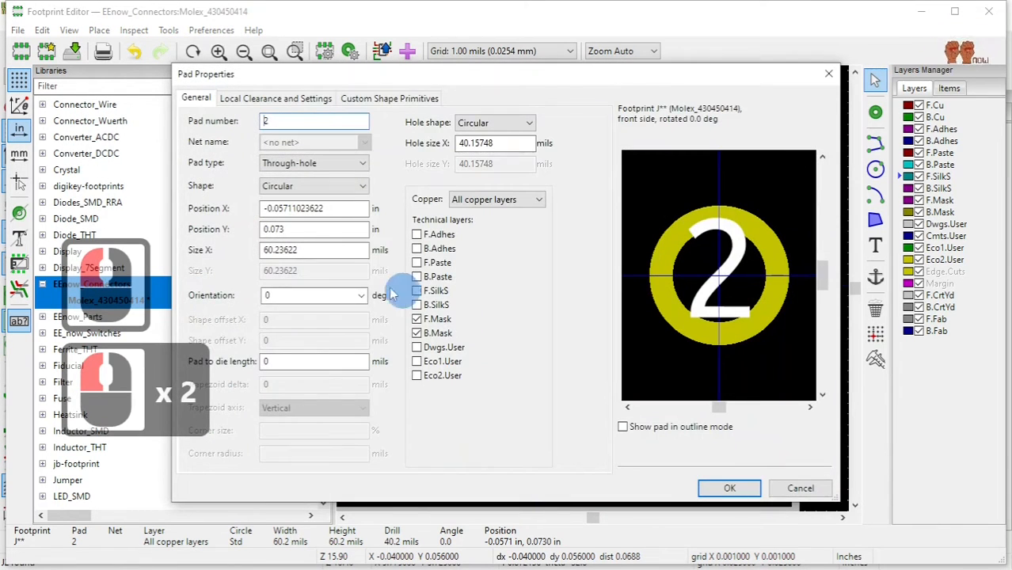
pyautogui.doubleClick(315, 250)
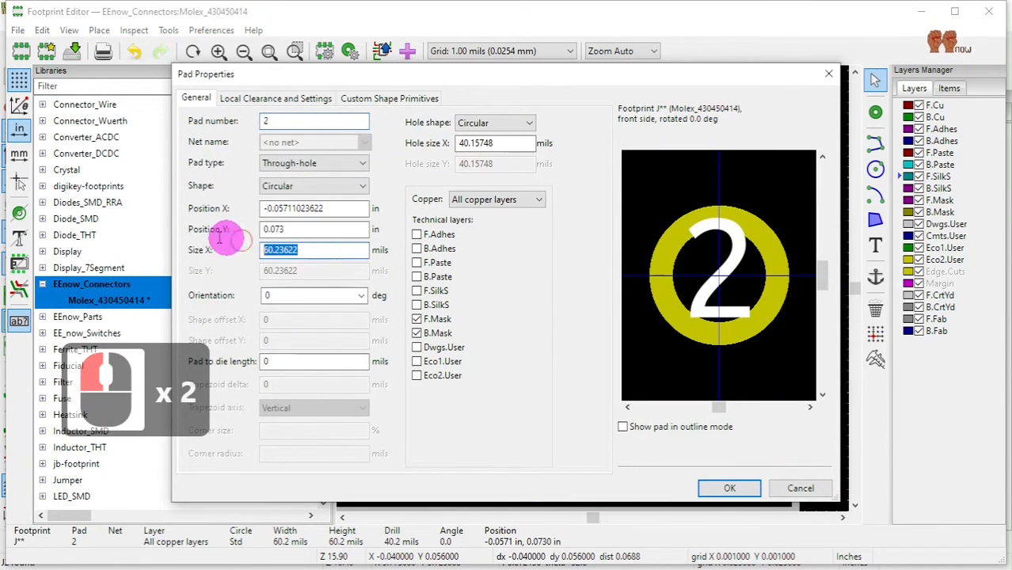
pyautogui.write('70')
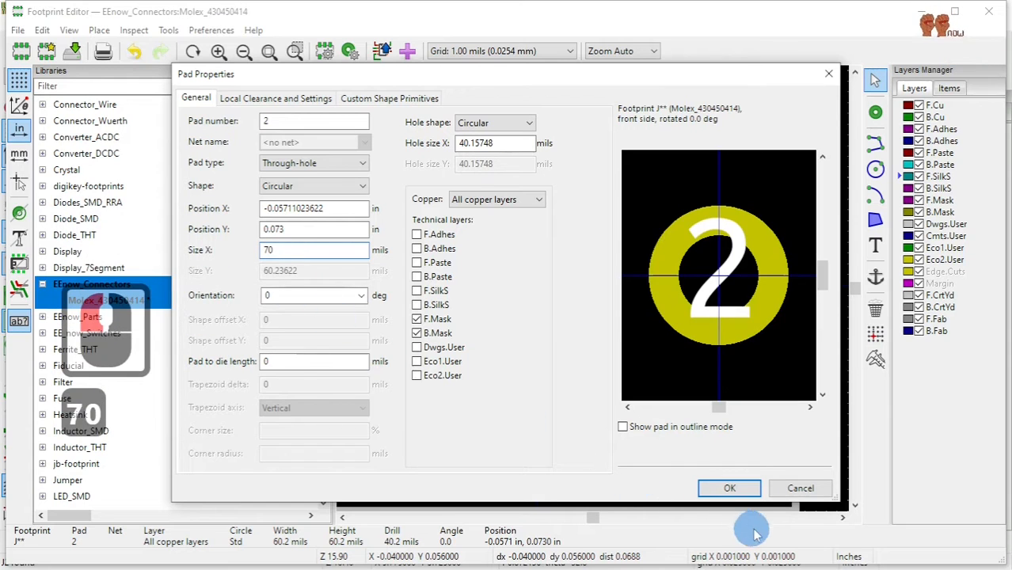
pyautogui.click(721, 490)
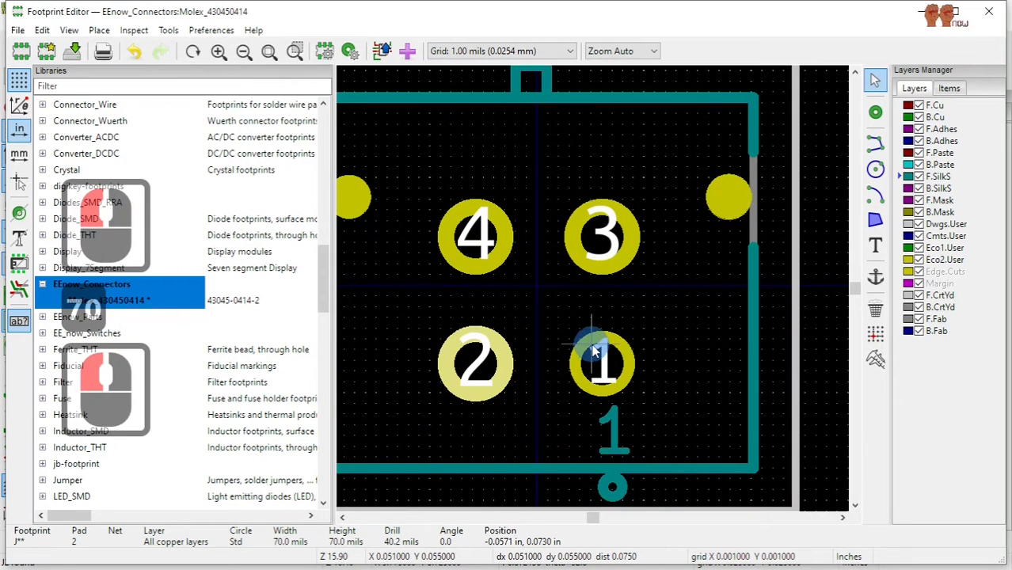
# Set the X size of circular pad 1 to 70 mils, accept the change and deselect the pad.
pyautogui.doubleClick(594, 346)
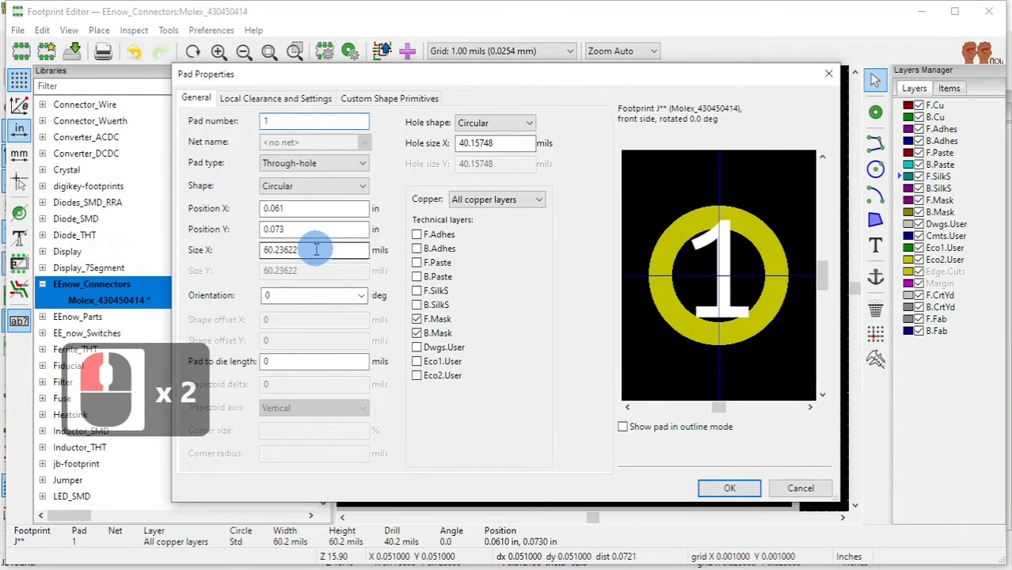
pyautogui.doubleClick(289, 250)
pyautogui.moveTo(271, 247); pyautogui.dragTo(240, 242)
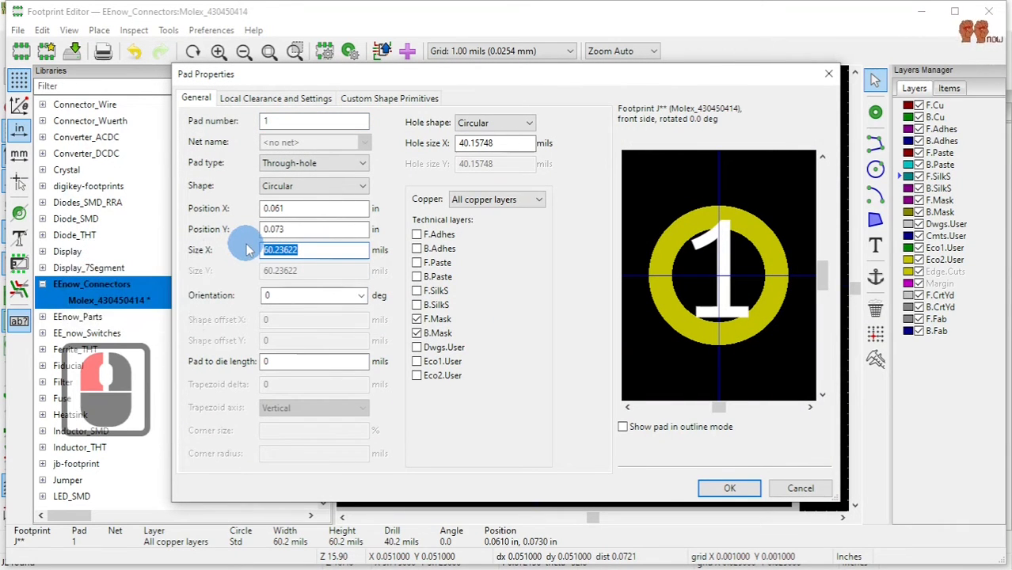
pyautogui.write('70')
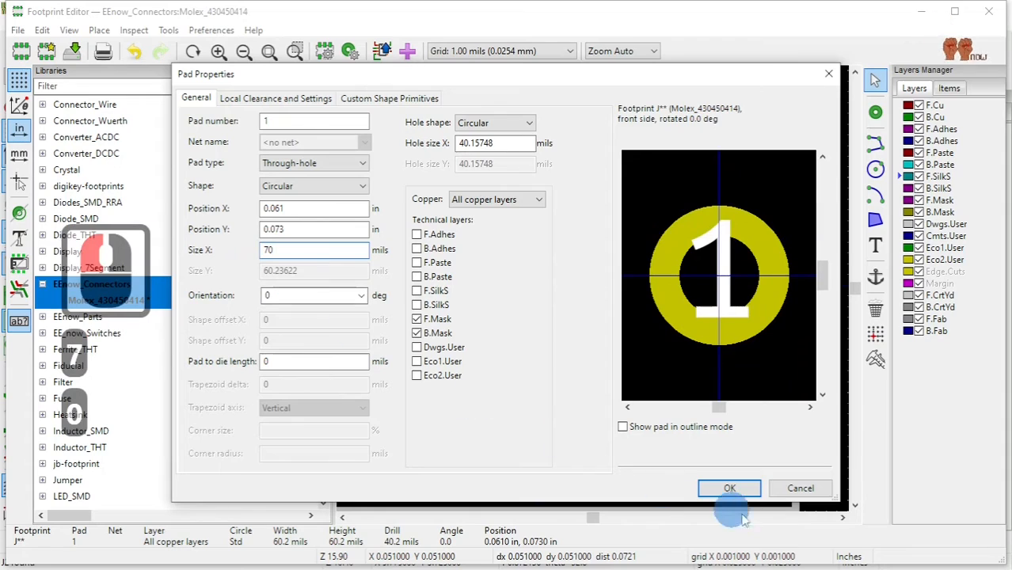
pyautogui.click(730, 488)
pyautogui.click(684, 413)
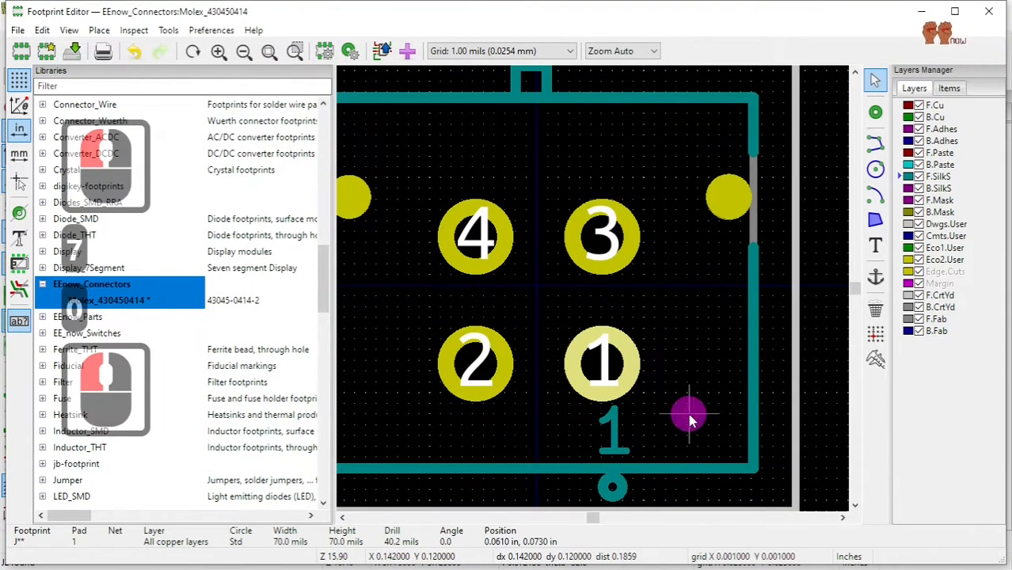
# Check the four enlarged pads and save the Molex_430450414 footprint to its library.
pyautogui.scroll(-2, 600, 323)
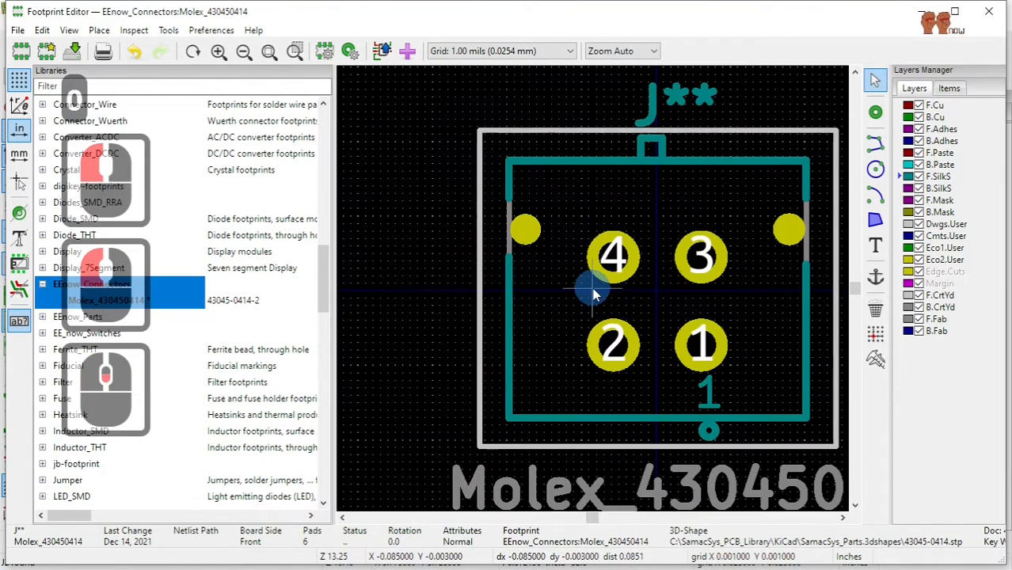
pyautogui.scroll(1, 600, 297)
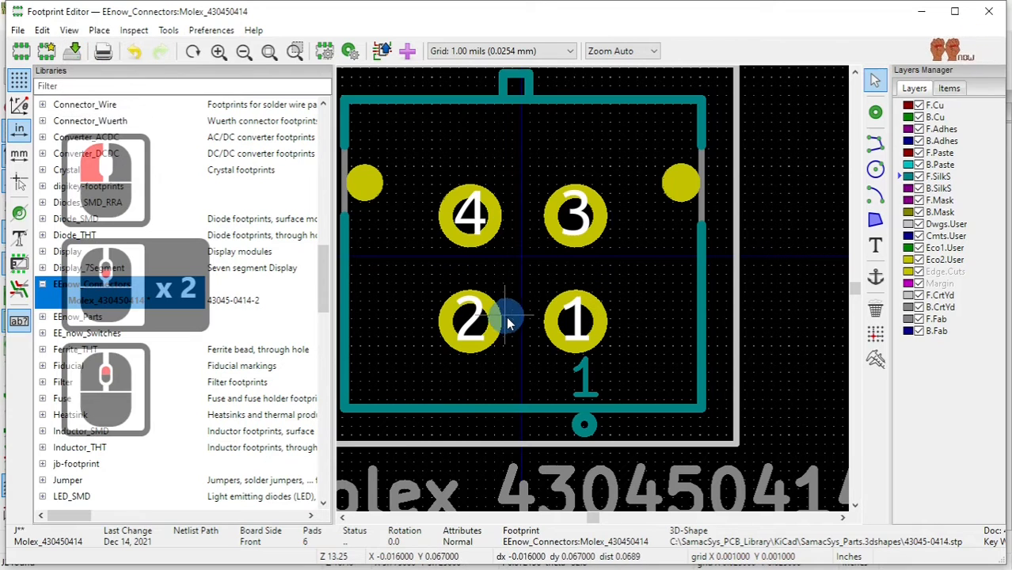
pyautogui.click(71, 54)
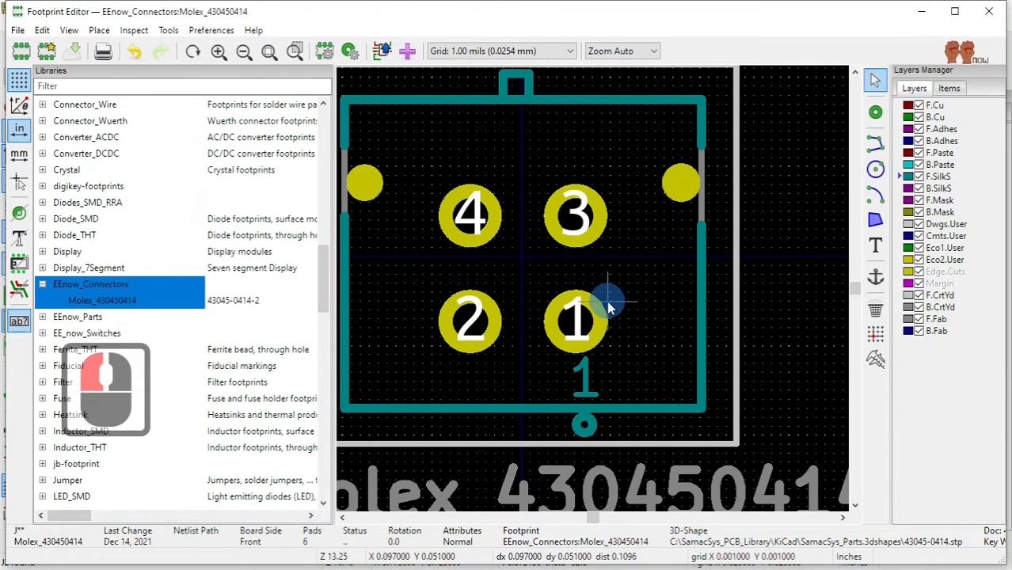
pyautogui.scroll(-1, 603, 325)
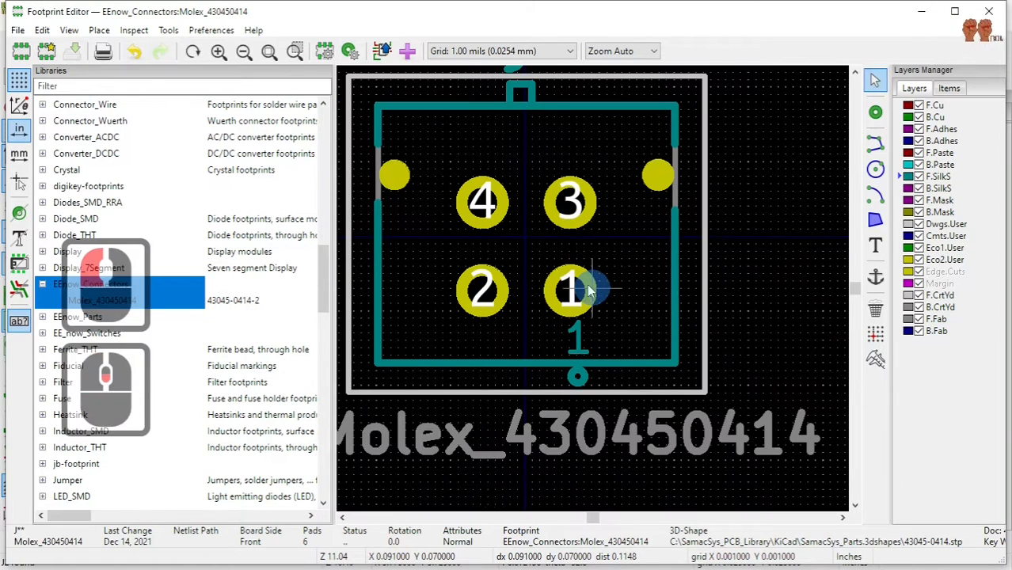
# Close the Footprint Editor and update only connector J1's footprint on the board from the library.
pyautogui.click(1000, 11)
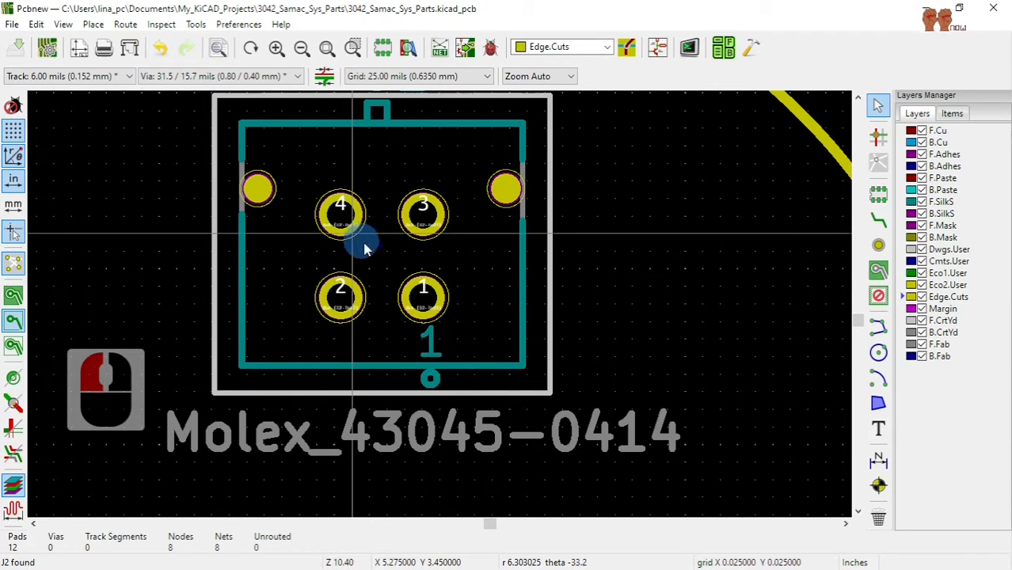
pyautogui.scroll(1, 403, 249)
pyautogui.scroll(1, 442, 311)
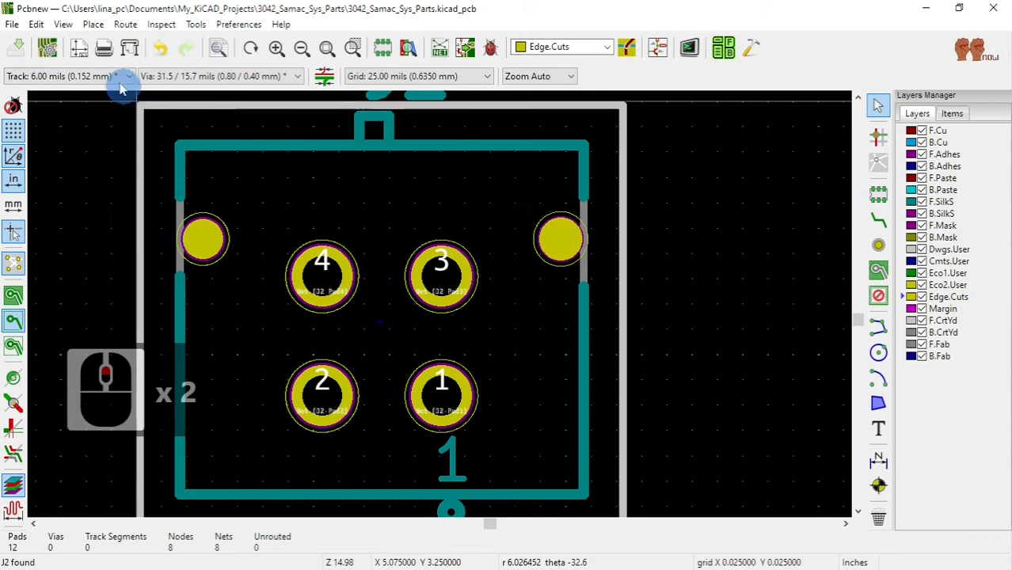
pyautogui.rightClick(350, 165)
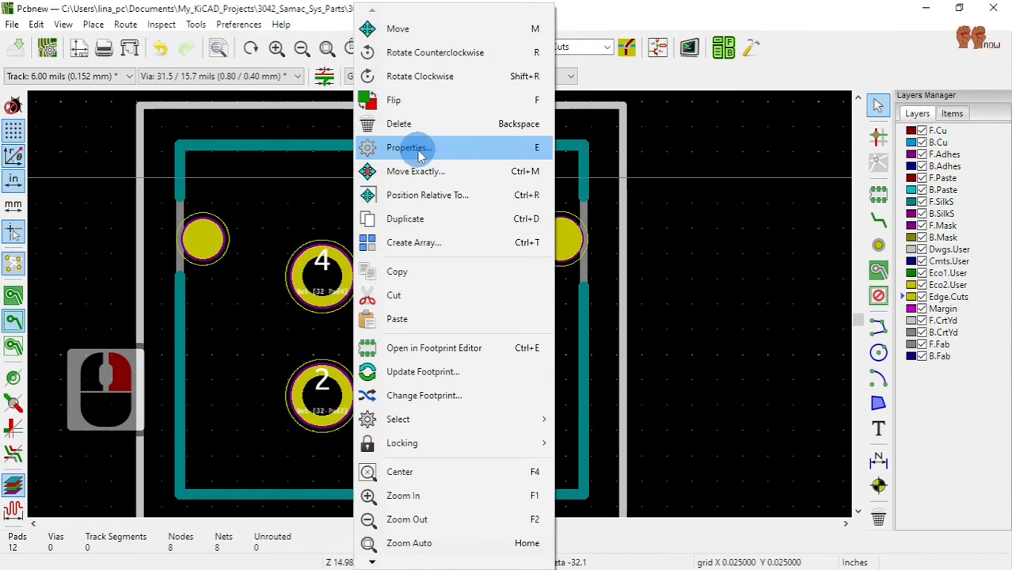
pyautogui.click(409, 148)
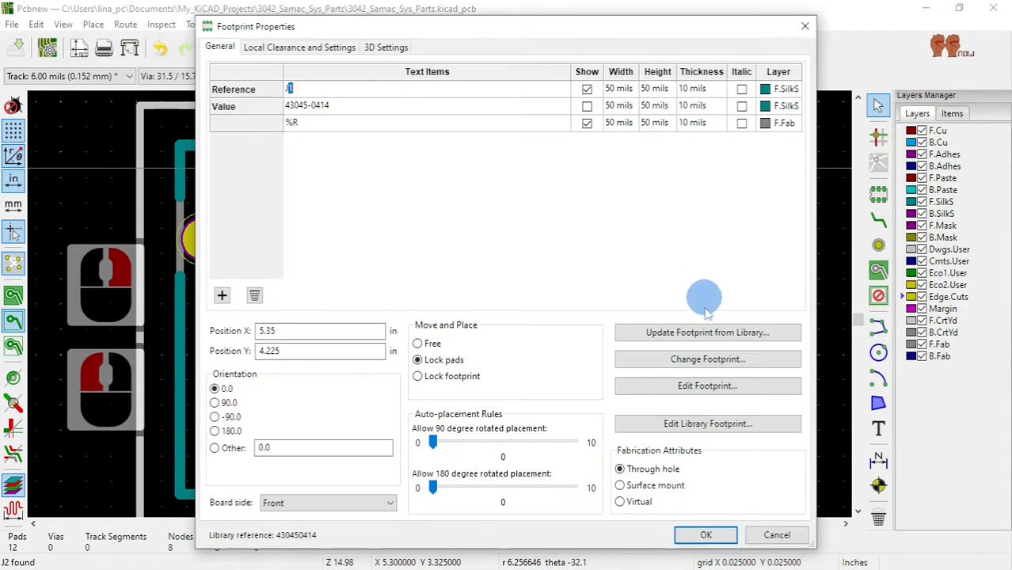
pyautogui.click(704, 333)
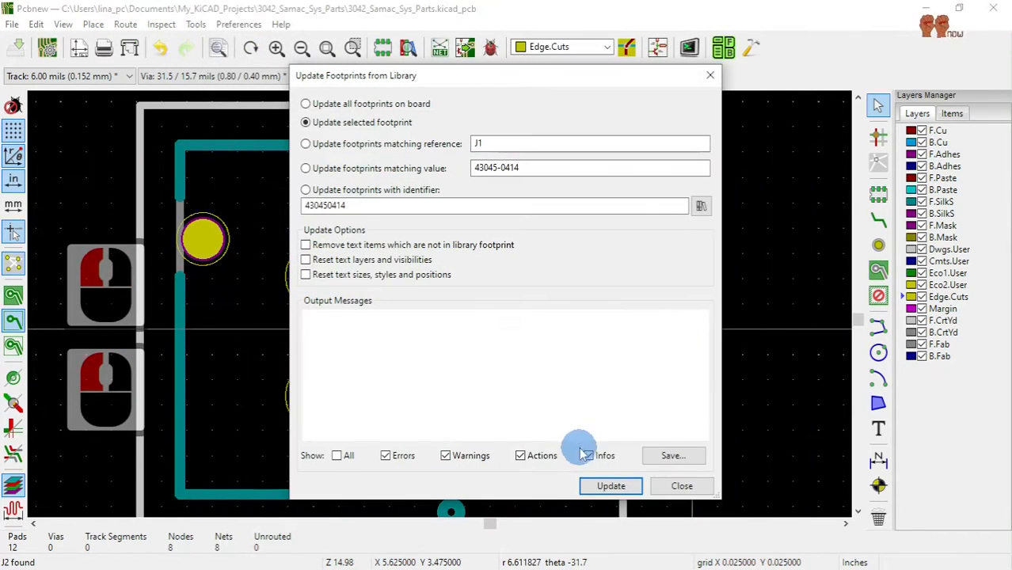
pyautogui.click(605, 484)
pyautogui.click(679, 486)
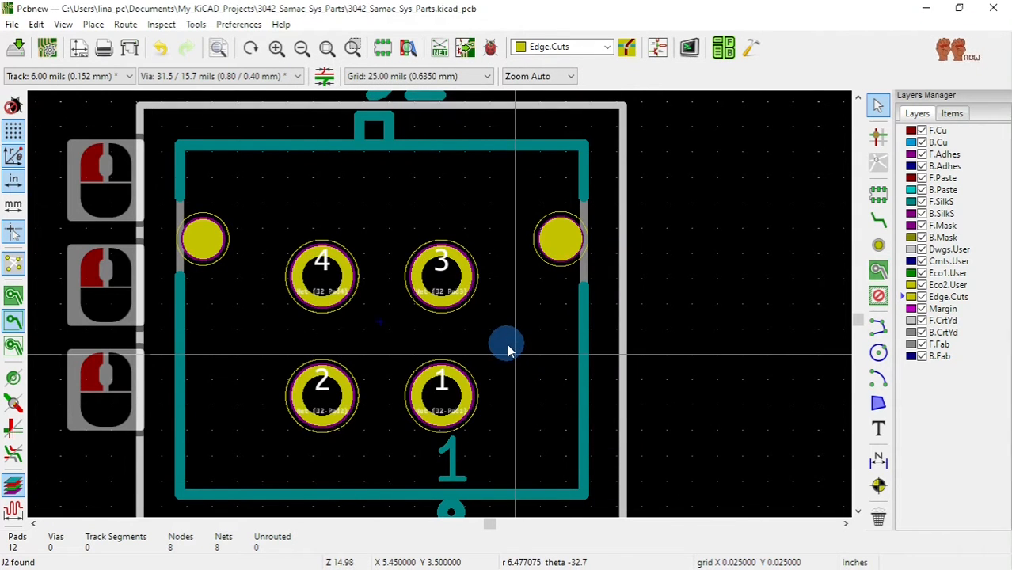
# Update only connector J2's footprint, EEnow_Connectors:Molex_430450414, from the library.
pyautogui.scroll(-3, 506, 344)
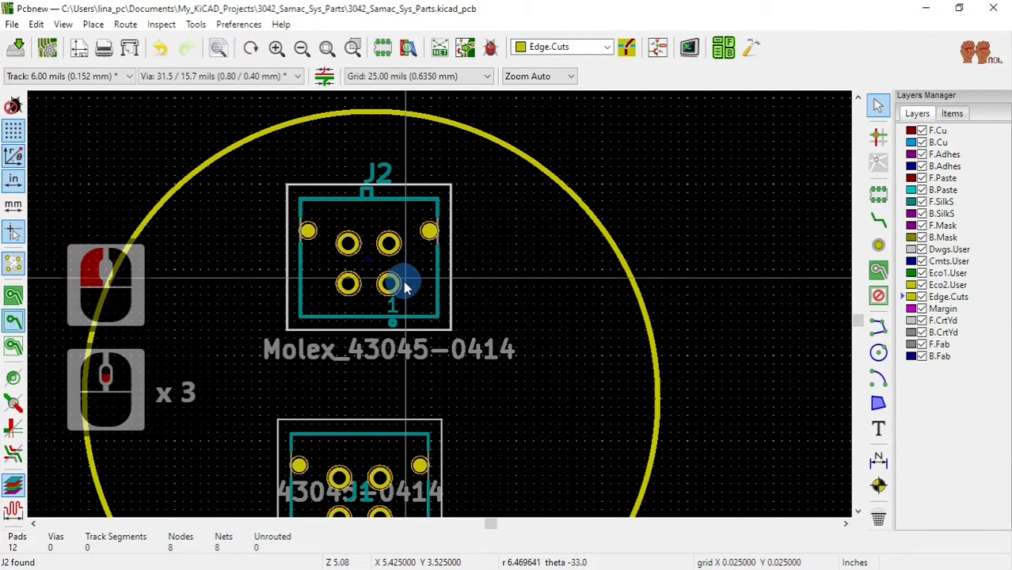
pyautogui.scroll(1, 420, 301)
pyautogui.rightClick(451, 300)
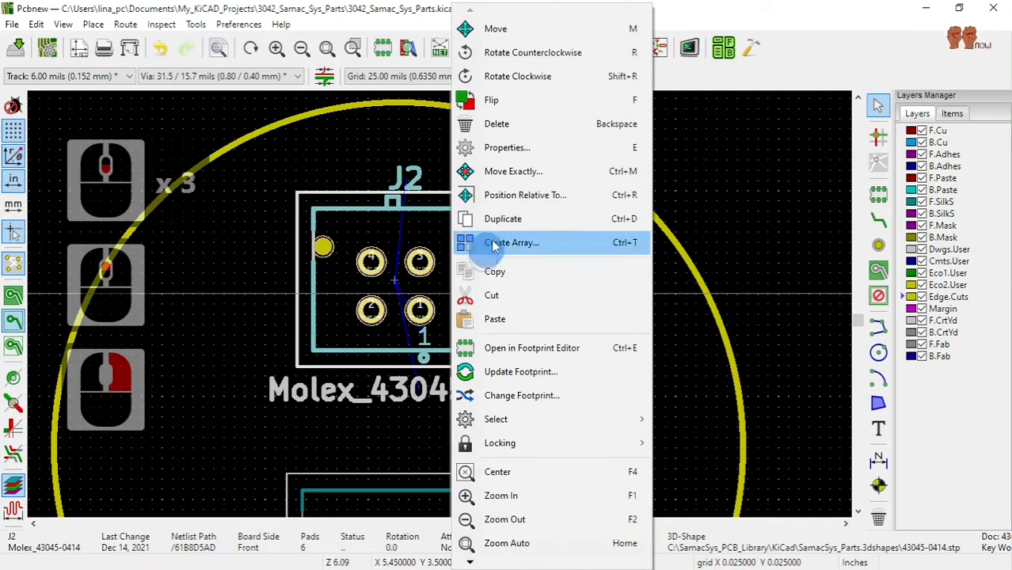
pyautogui.click(505, 148)
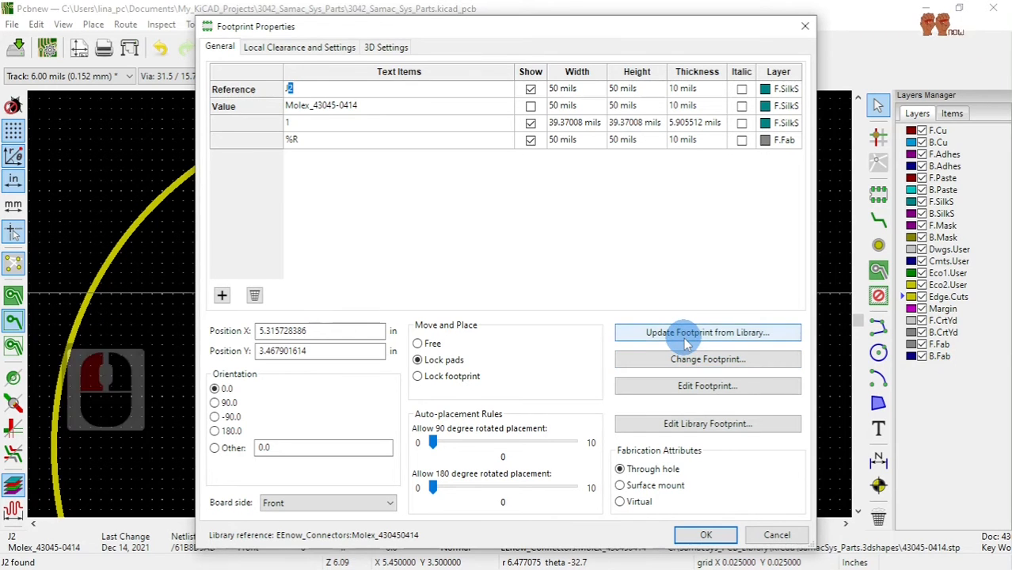
pyautogui.click(688, 333)
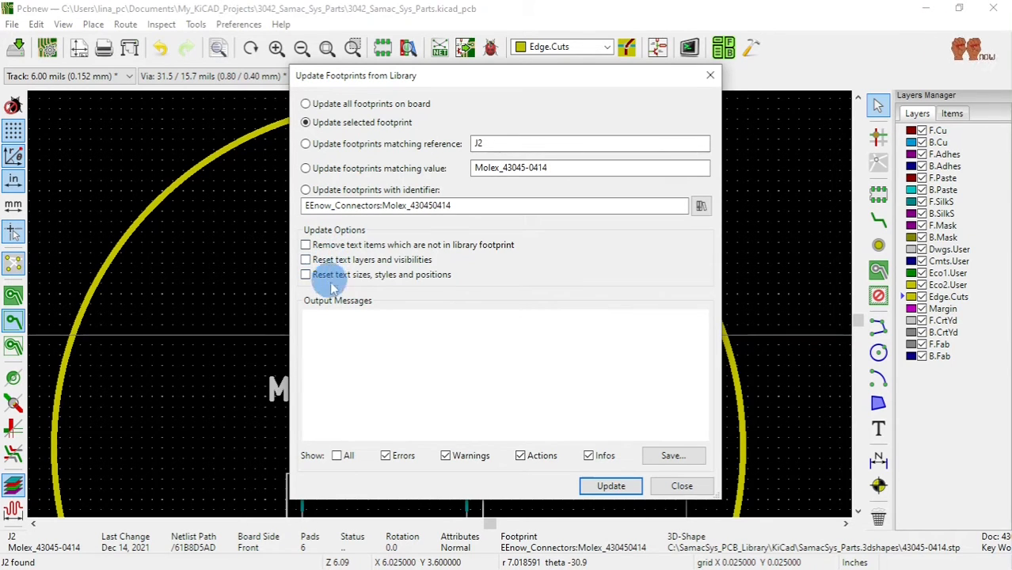
pyautogui.click(610, 486)
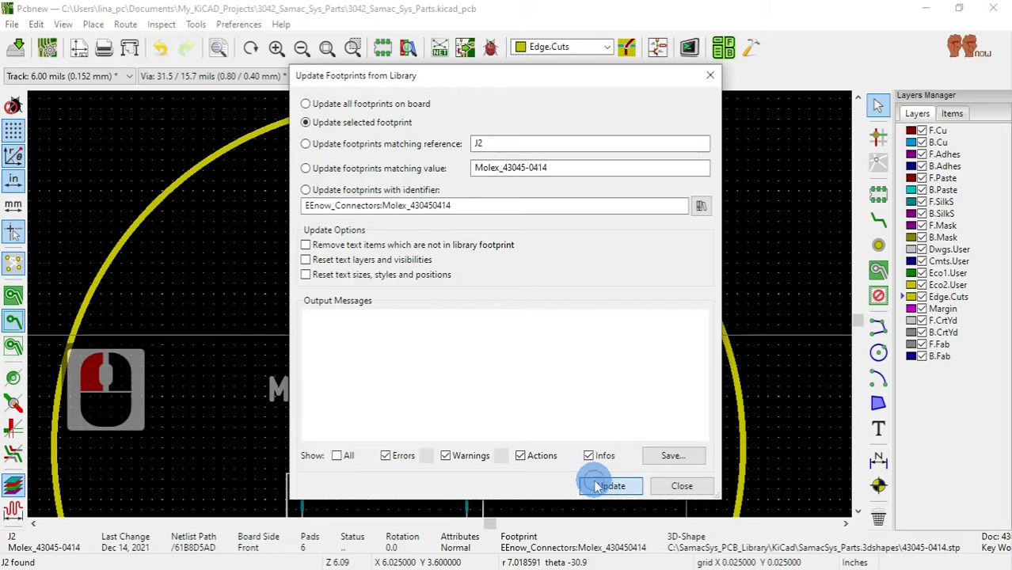
pyautogui.click(681, 486)
# Try to overlay connector J1 on connector J2 to compare their pads on the 25 mil grid.
pyautogui.scroll(2, 435, 356)
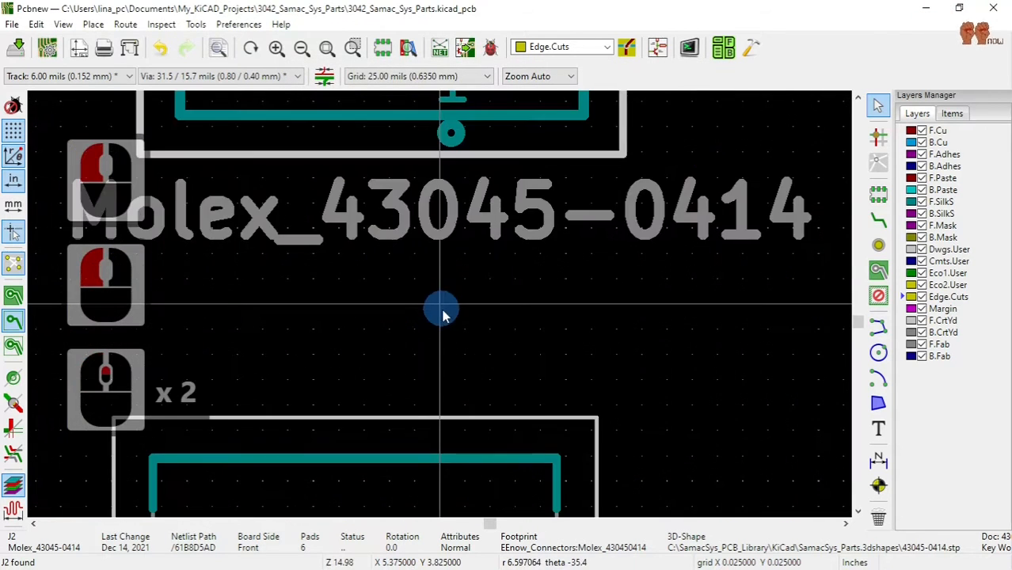
pyautogui.scroll(-3, 439, 309)
pyautogui.scroll(2, 436, 301)
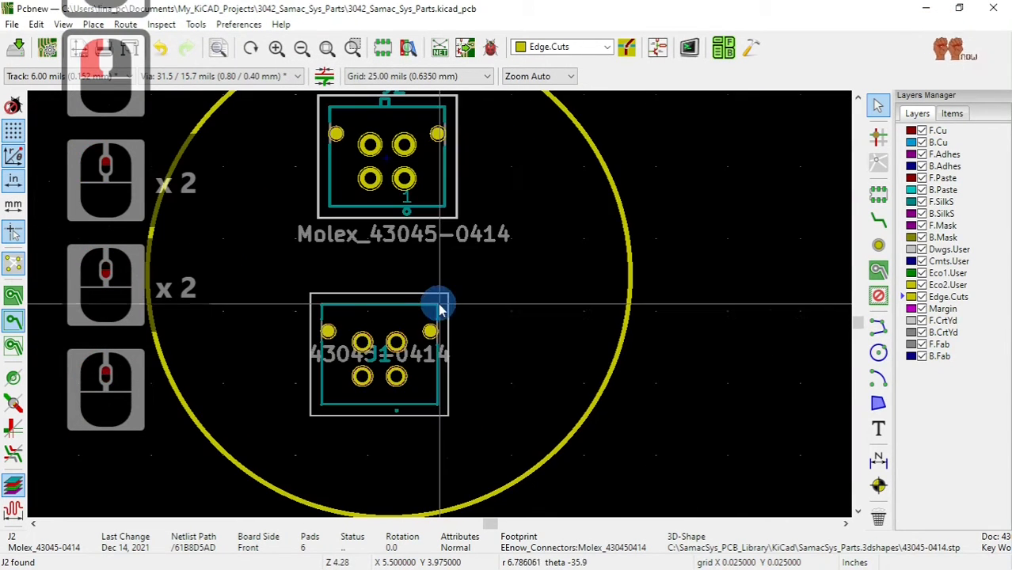
pyautogui.scroll(2, 436, 293)
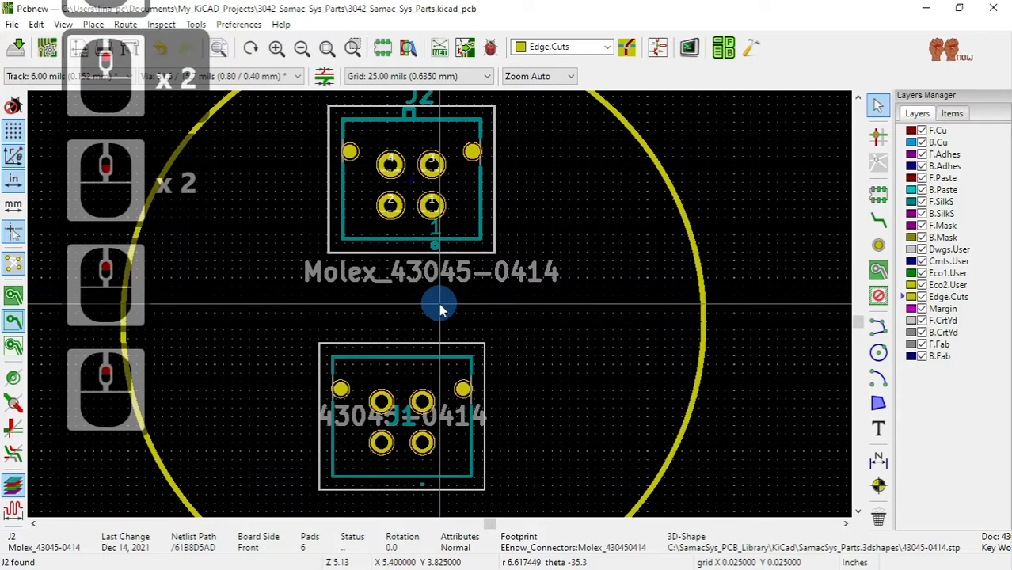
pyautogui.click(457, 374)
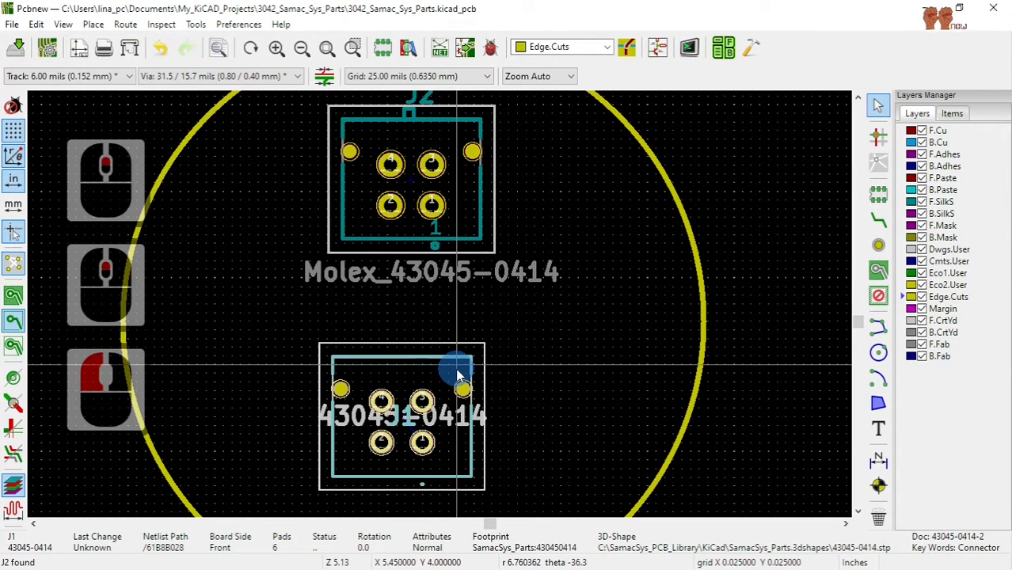
pyautogui.press('m')
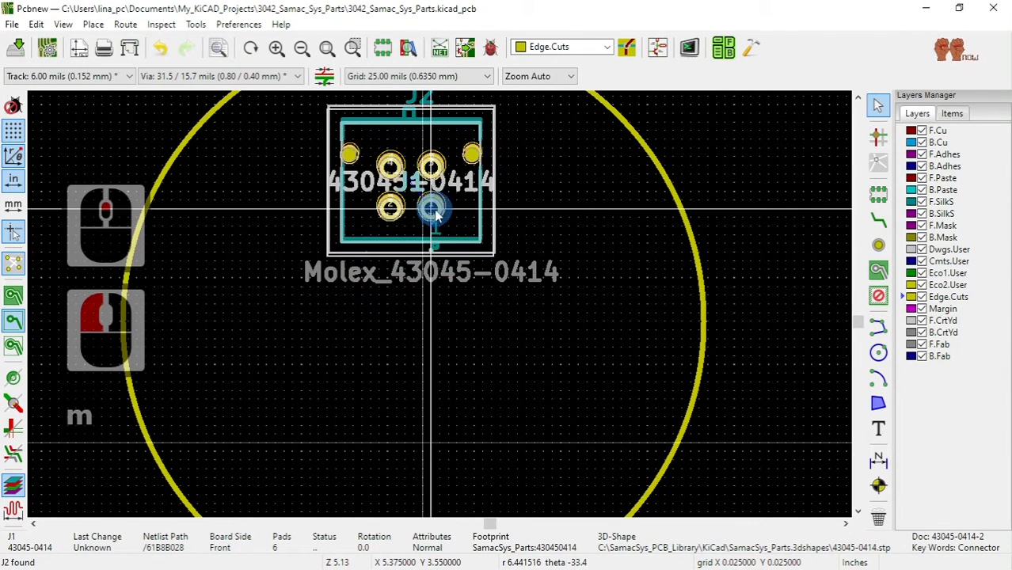
pyautogui.scroll(3, 436, 215)
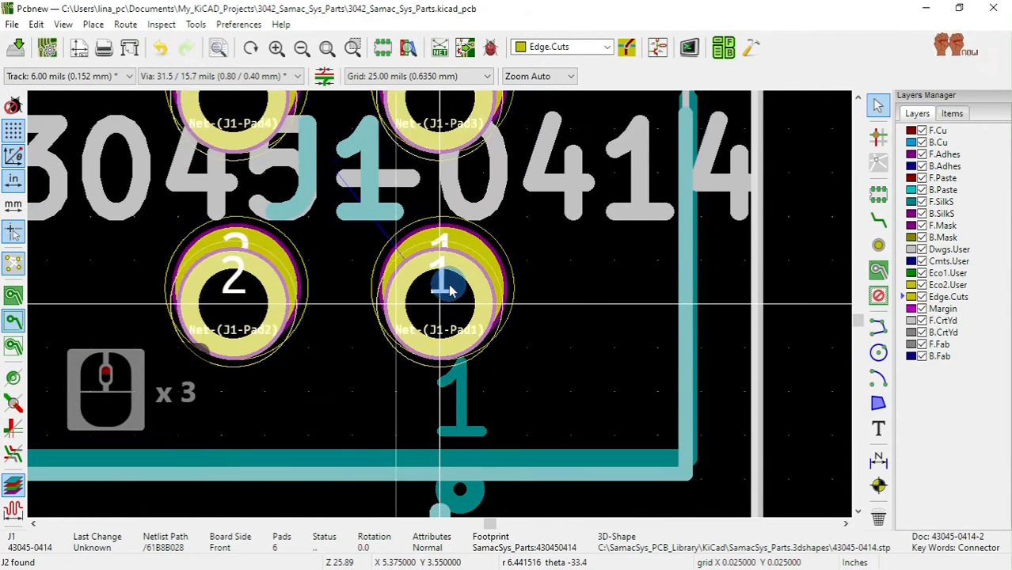
pyautogui.scroll(-3, 444, 315)
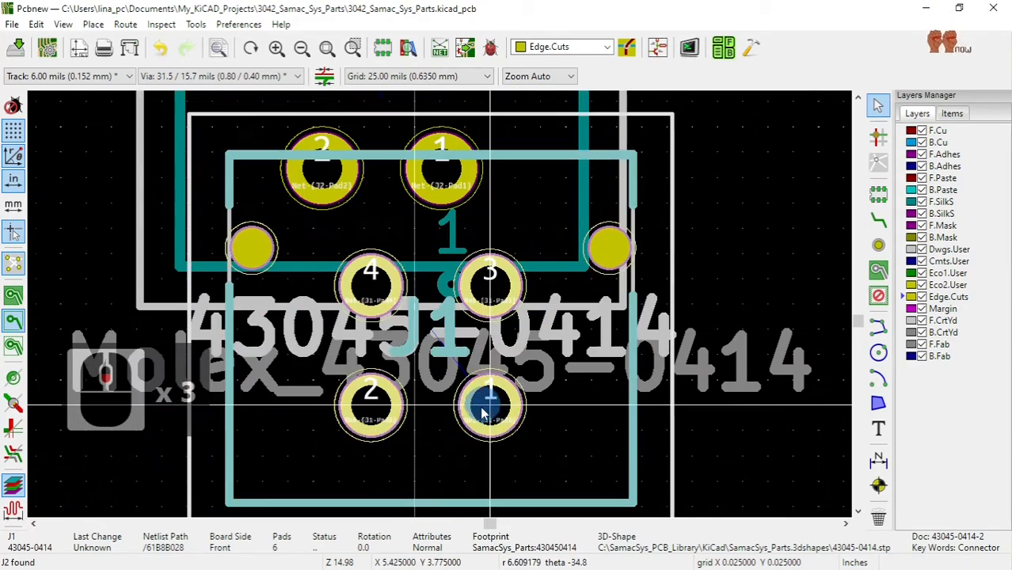
pyautogui.scroll(5, 453, 242)
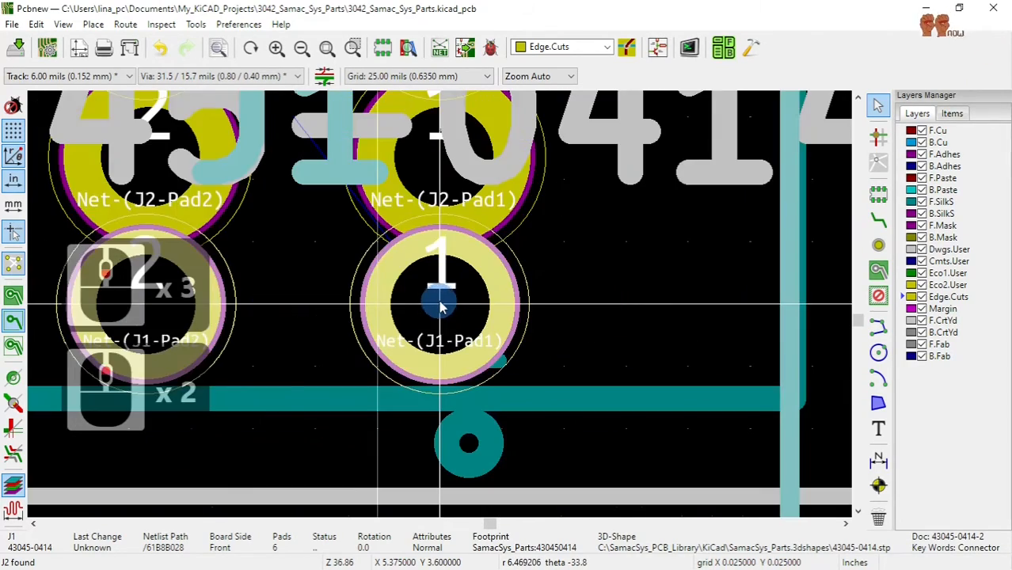
pyautogui.scroll(-4, 441, 317)
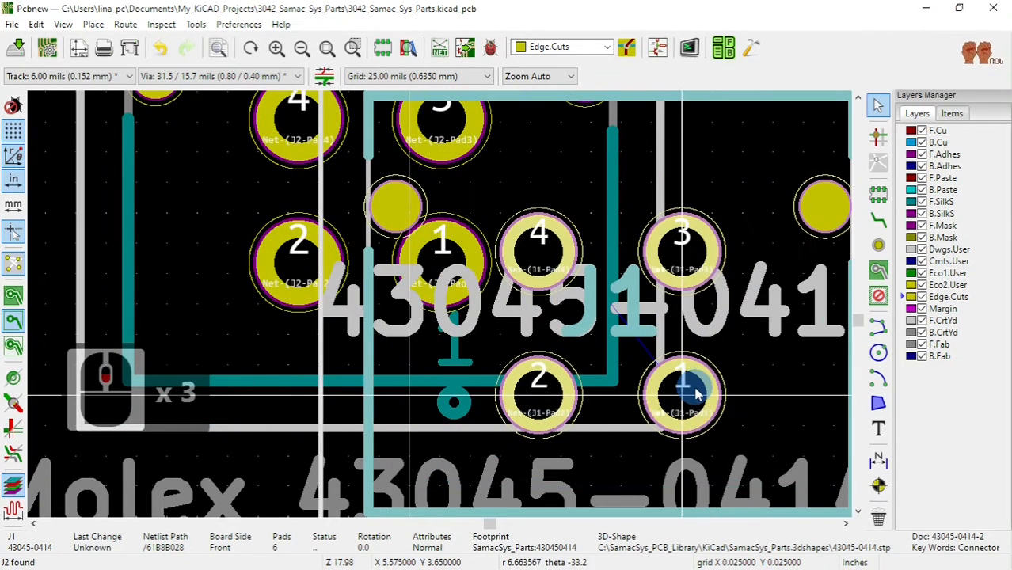
pyautogui.press('Escape')
# Set the board grid to 10.00 mils (0.2540 mm).
pyautogui.rightClick(740, 335)
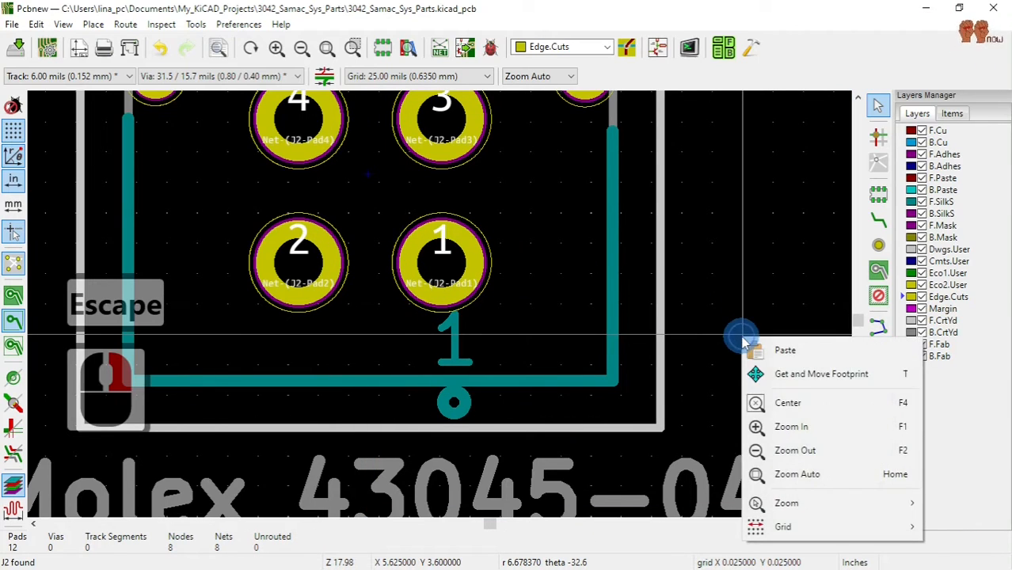
pyautogui.moveTo(800, 529)
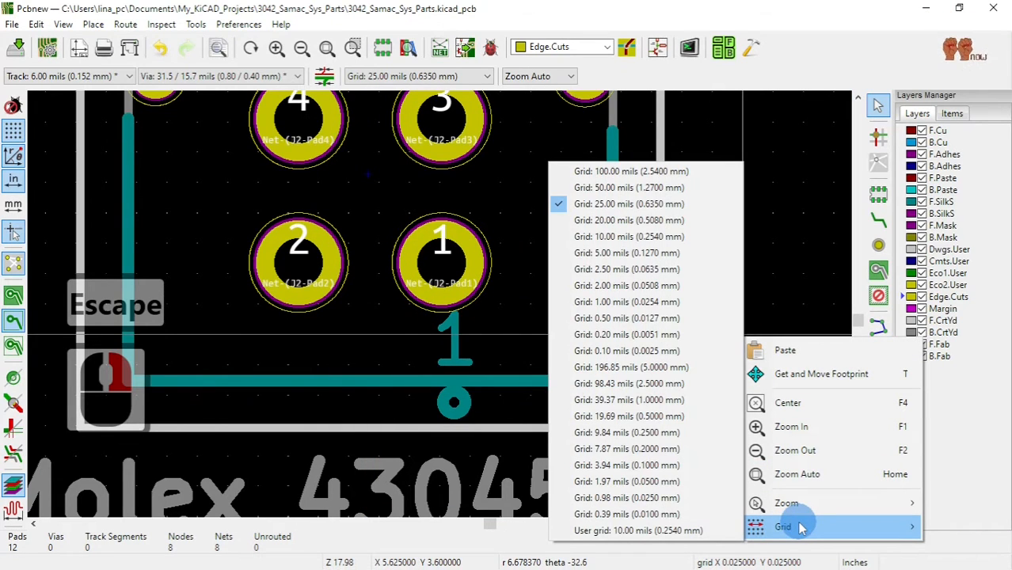
pyautogui.click(606, 236)
# Overlay connector J1 on J2 to compare pads and outlines, and place J1 below J2 with pad 1 at about X 5.36, Y 4.15 in.
pyautogui.scroll(-2, 609, 464)
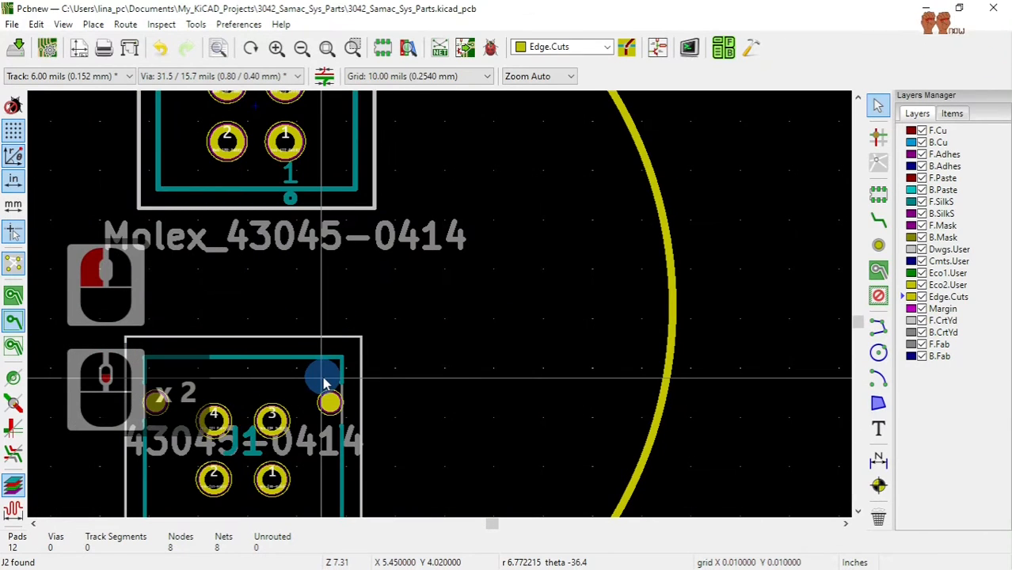
pyautogui.click(323, 384)
pyautogui.press('m')
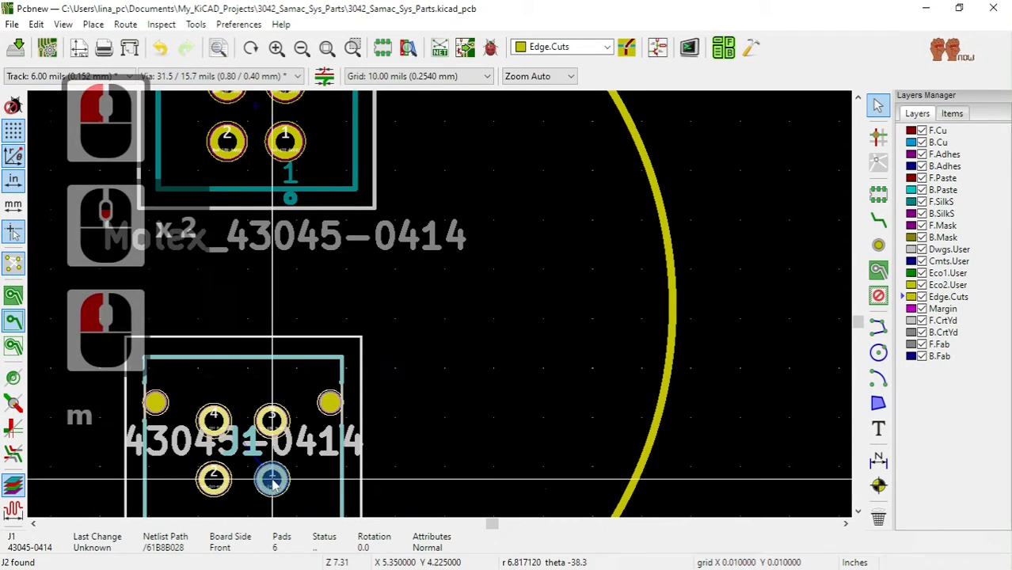
pyautogui.scroll(2, 431, 274)
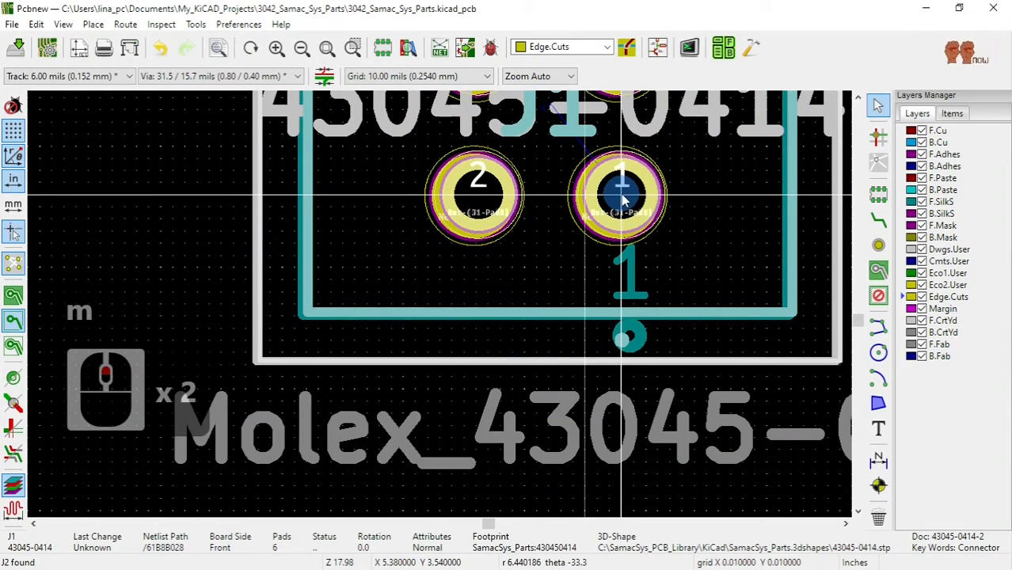
pyautogui.scroll(2, 617, 203)
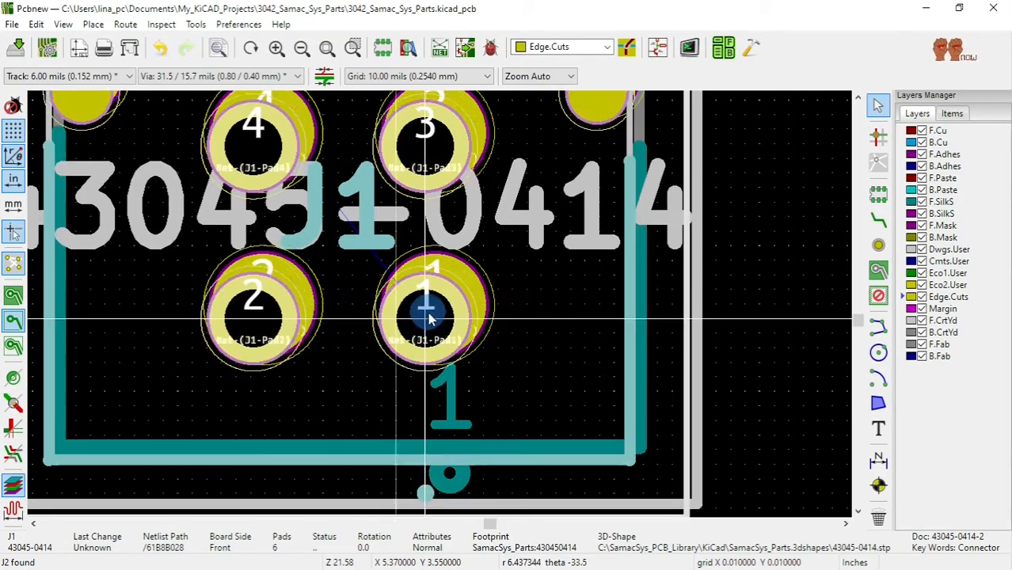
pyautogui.scroll(-3, 422, 313)
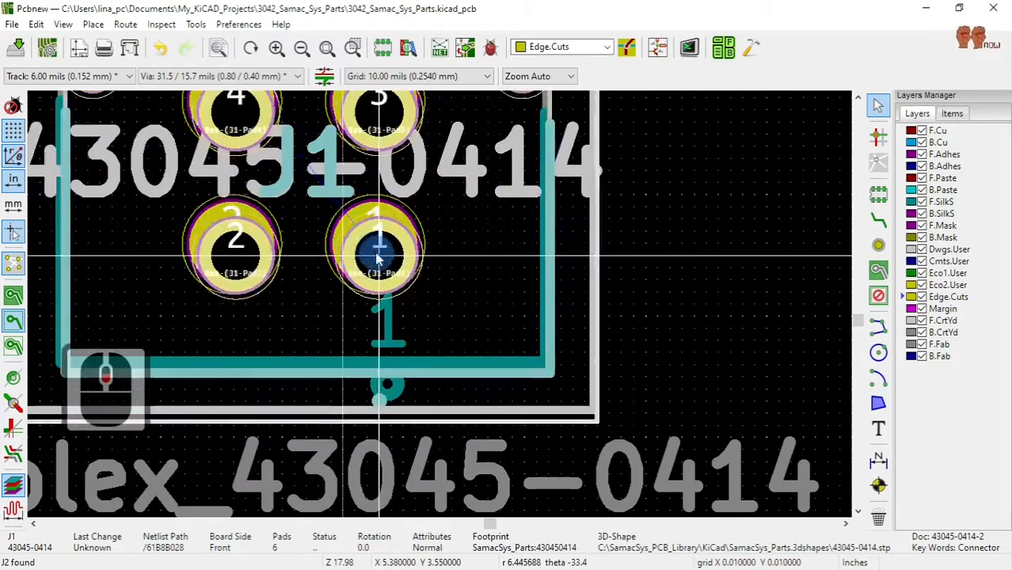
pyautogui.scroll(-3, 436, 301)
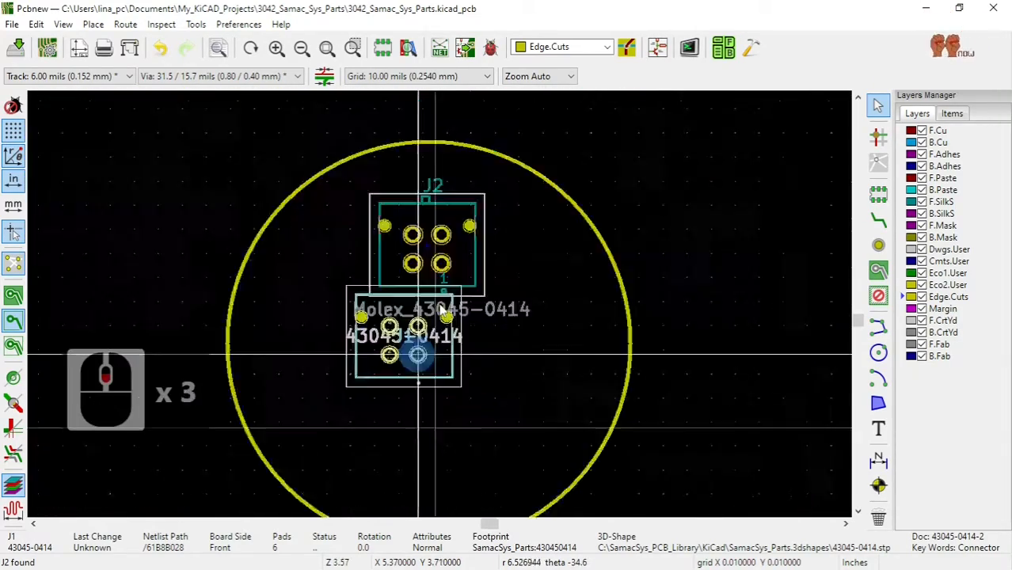
pyautogui.scroll(-1, 441, 309)
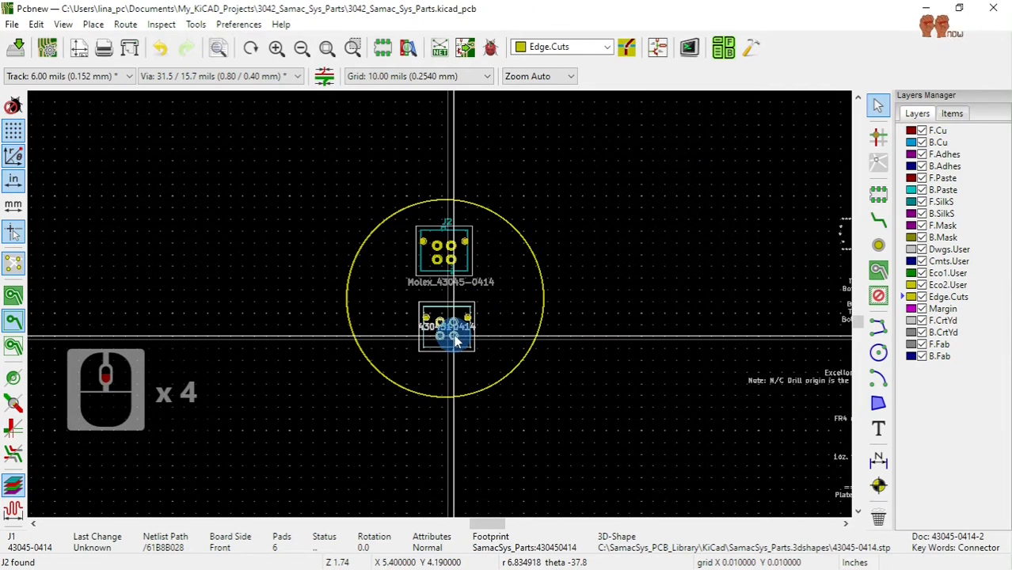
pyautogui.scroll(3, 444, 308)
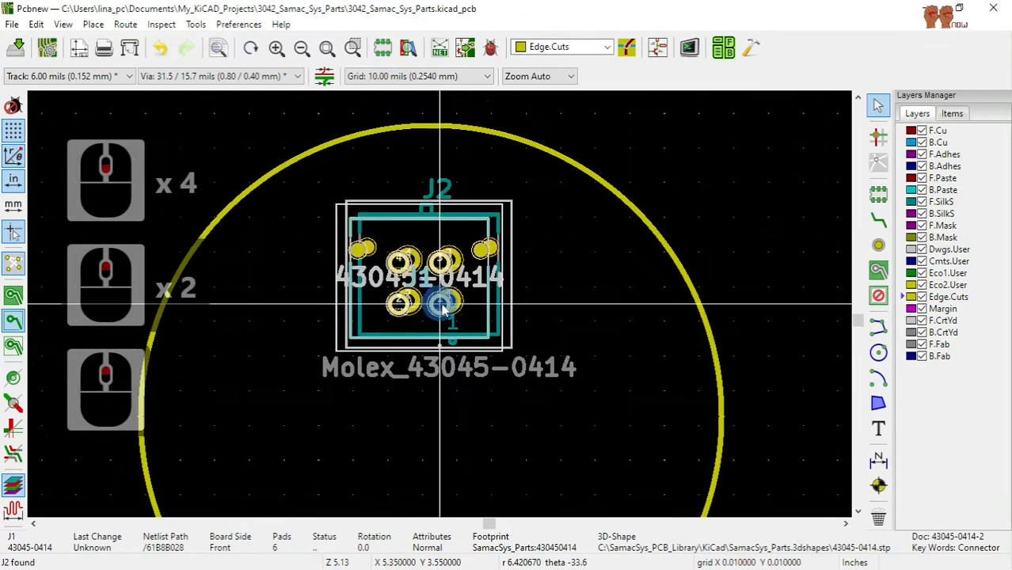
pyautogui.scroll(1, 442, 308)
pyautogui.scroll(-1, 436, 441)
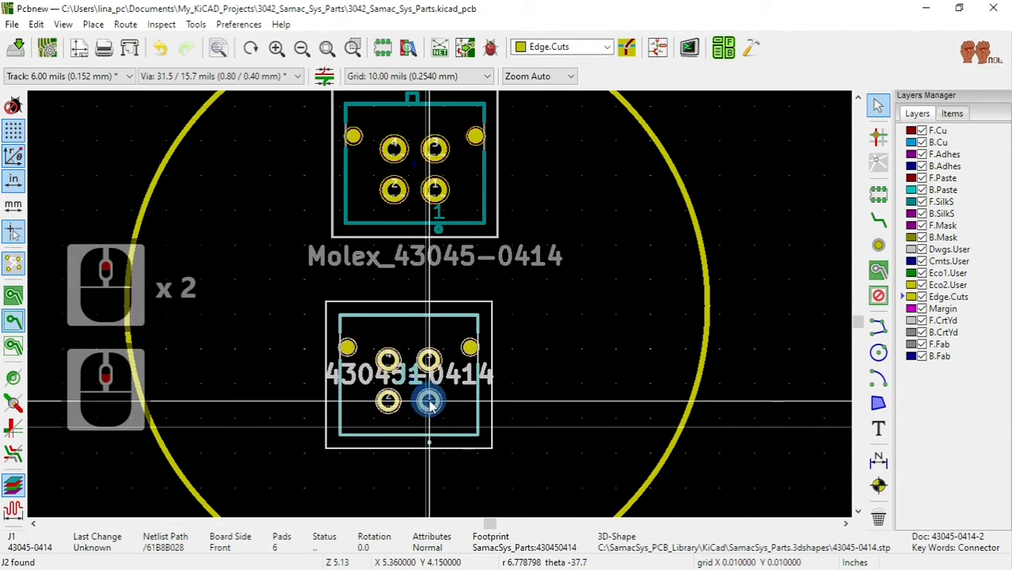
pyautogui.click(428, 402)
# Save the board file and close the PCB layout editor.
pyautogui.scroll(2, 368, 317)
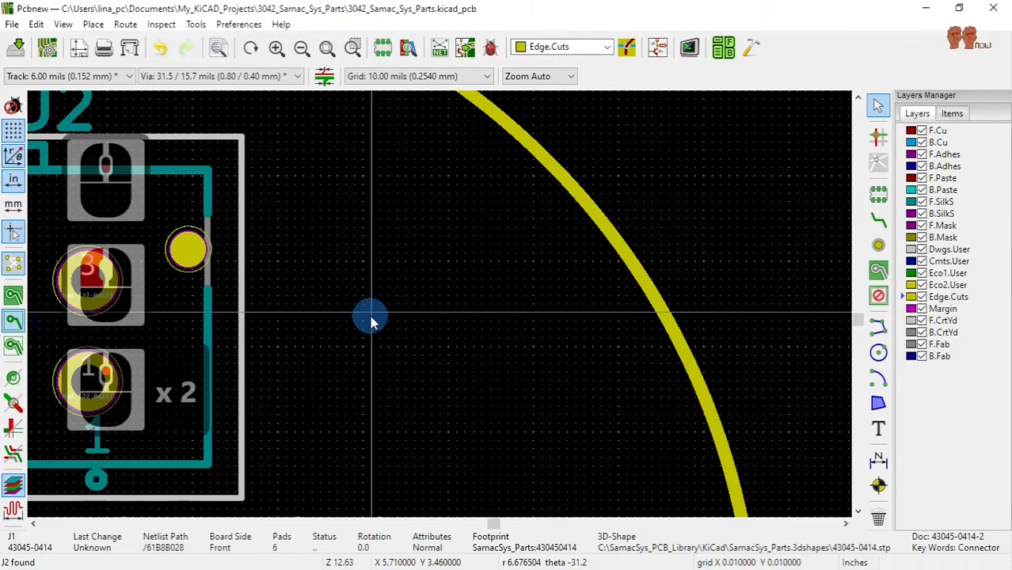
pyautogui.scroll(-2, 391, 337)
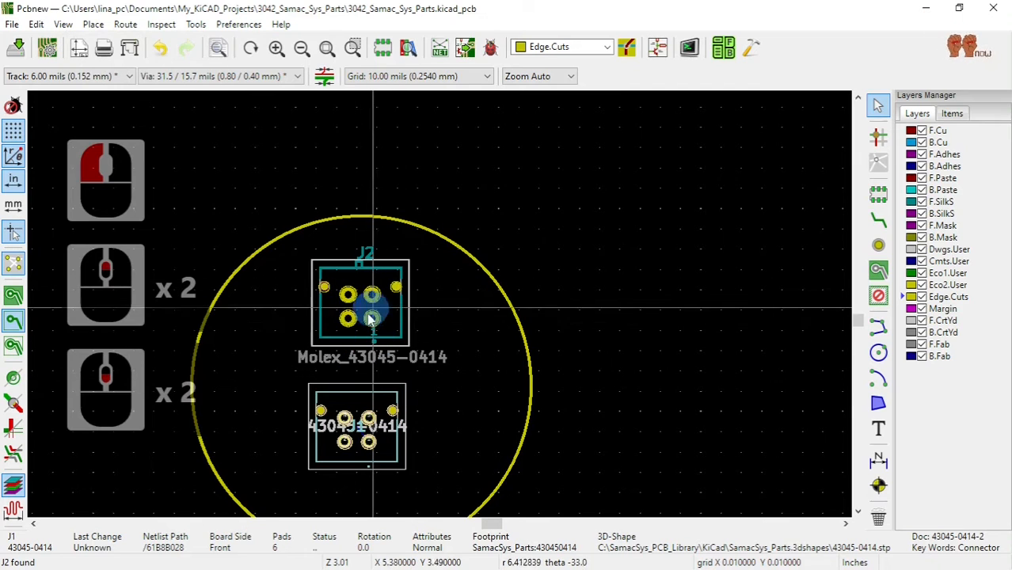
pyautogui.click(19, 50)
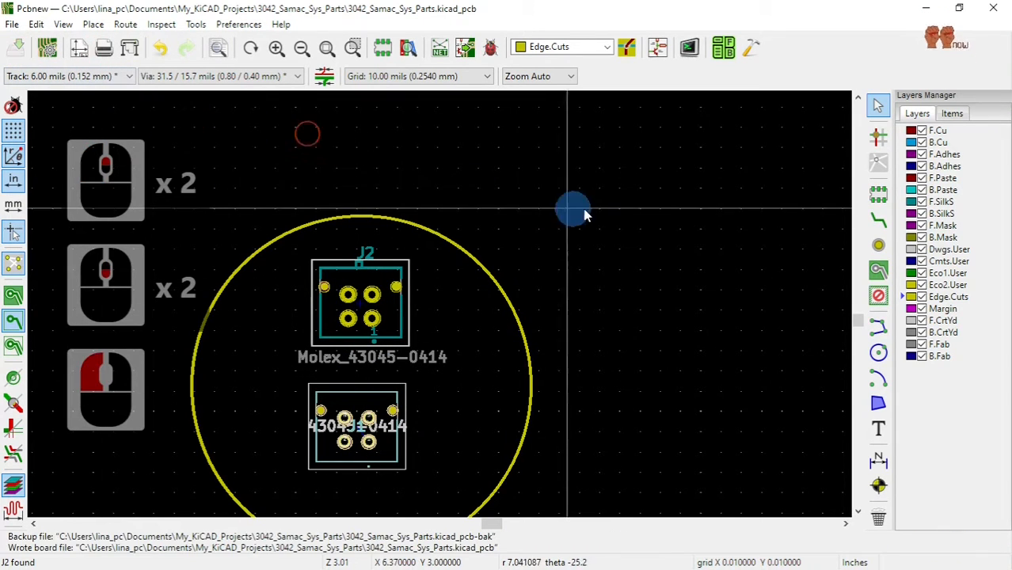
pyautogui.click(996, 14)
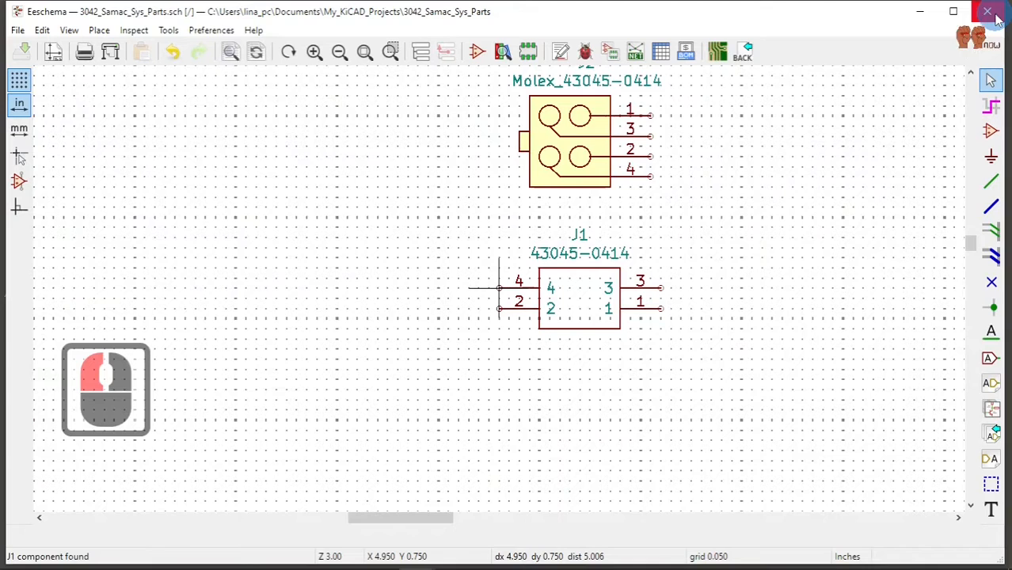
# Add a second Molex_43045-0414 symbol from the EEnow_Connectors library to the schematic, placing it beside J2 at the same height.
pyautogui.click(654, 117)
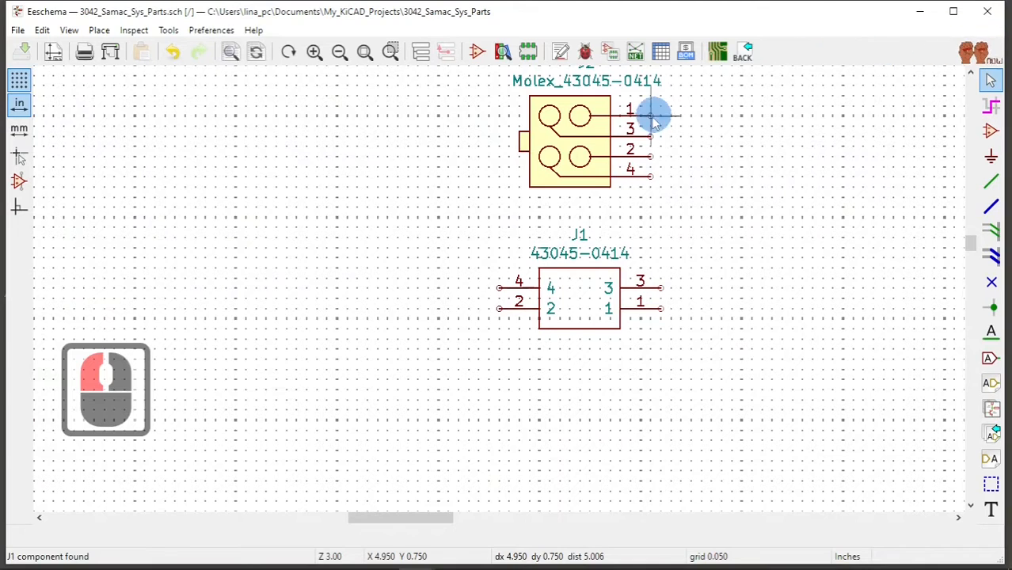
pyautogui.scroll(-1, 687, 176)
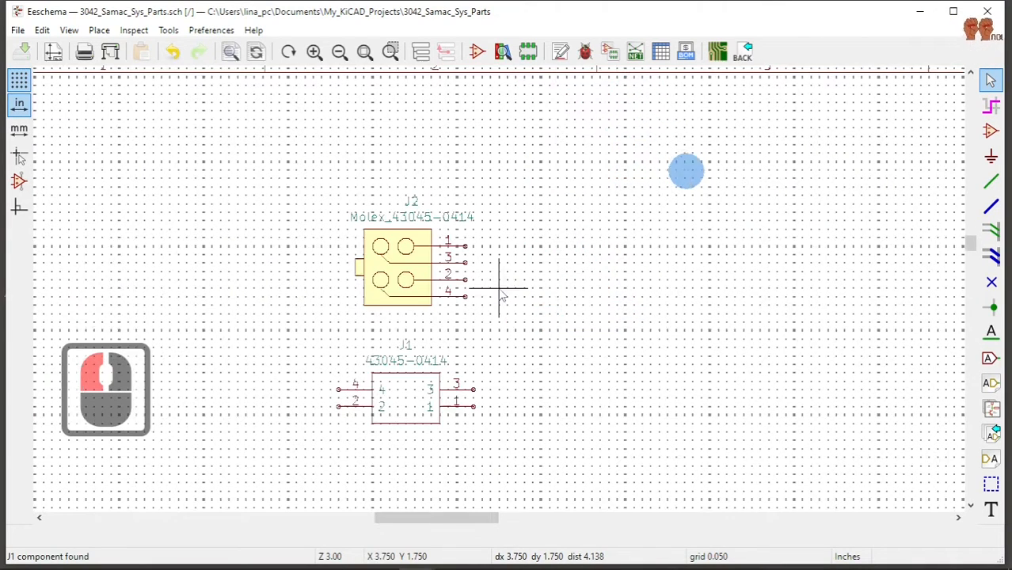
pyautogui.click(990, 135)
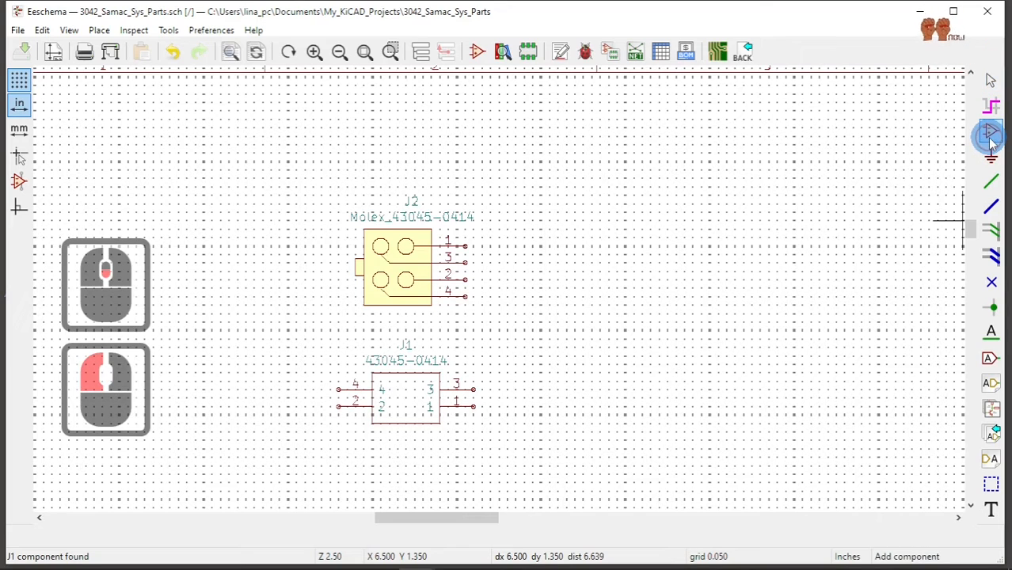
pyautogui.click(541, 184)
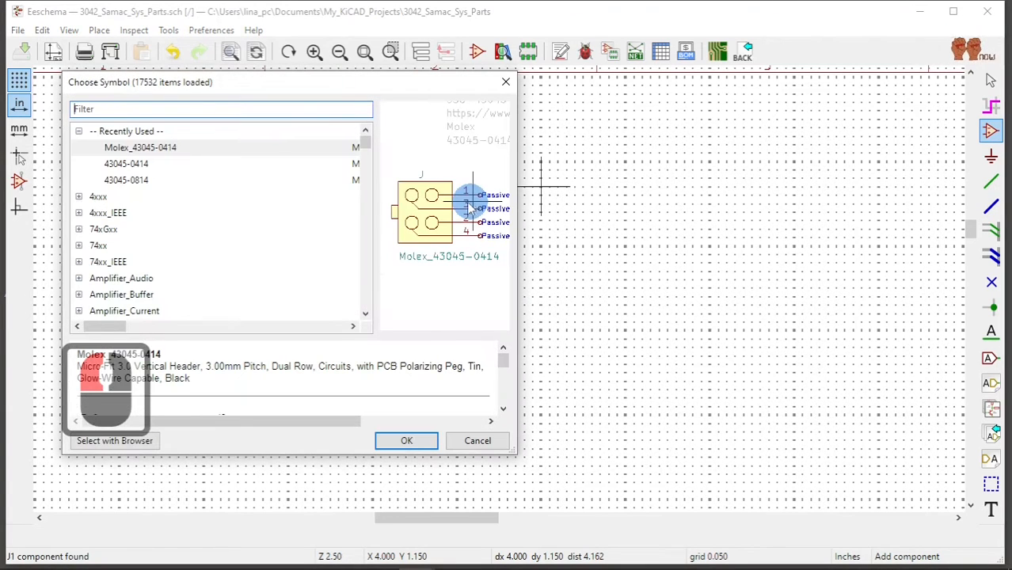
pyautogui.scroll(-7, 197, 201)
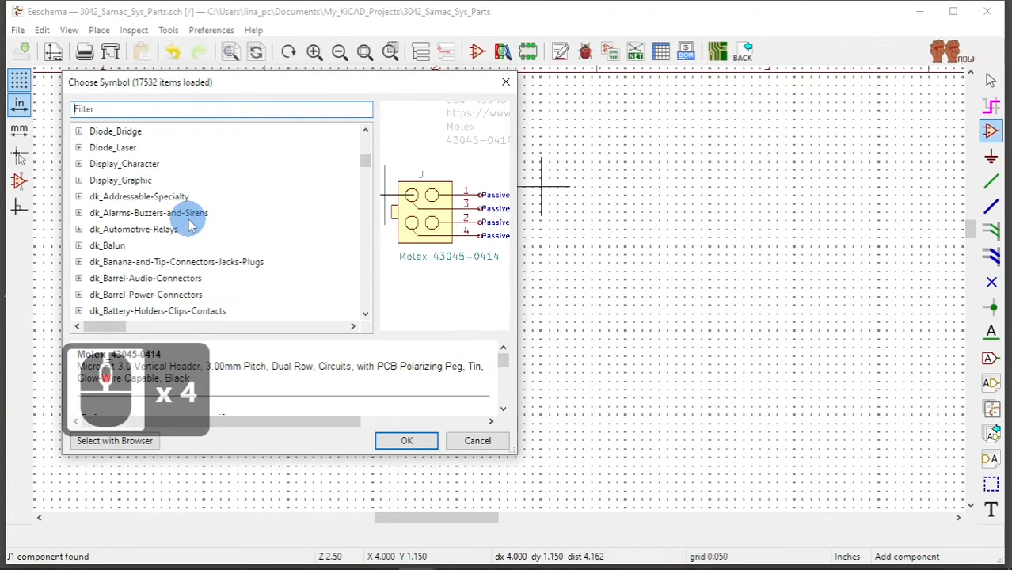
pyautogui.scroll(-9, 187, 240)
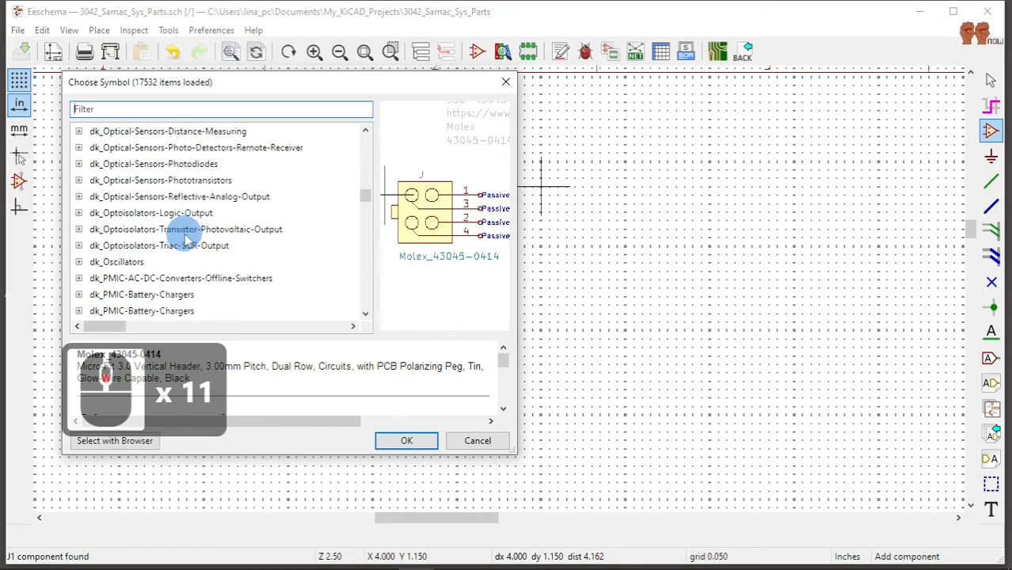
pyautogui.scroll(-4, 187, 240)
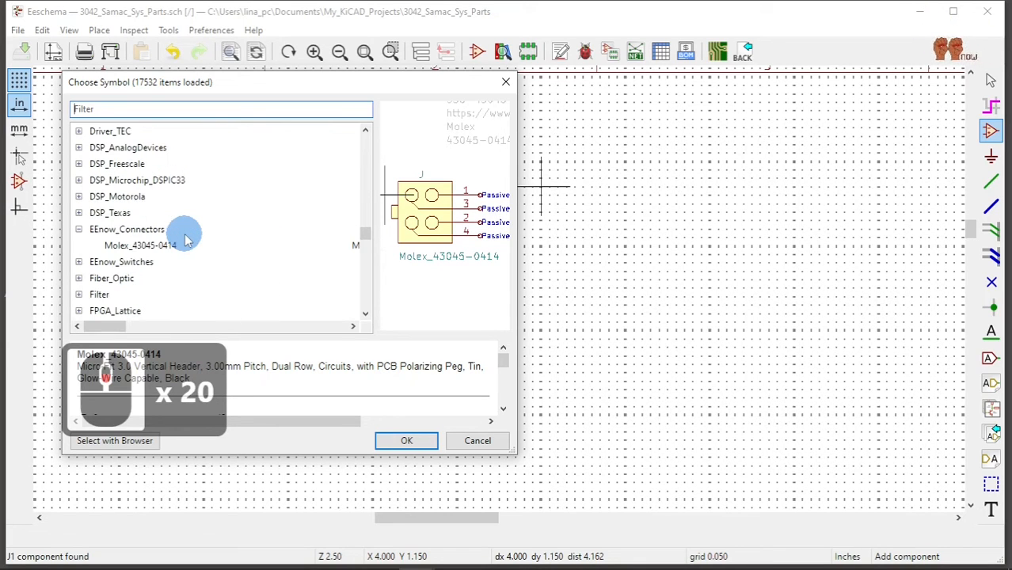
pyautogui.click(156, 248)
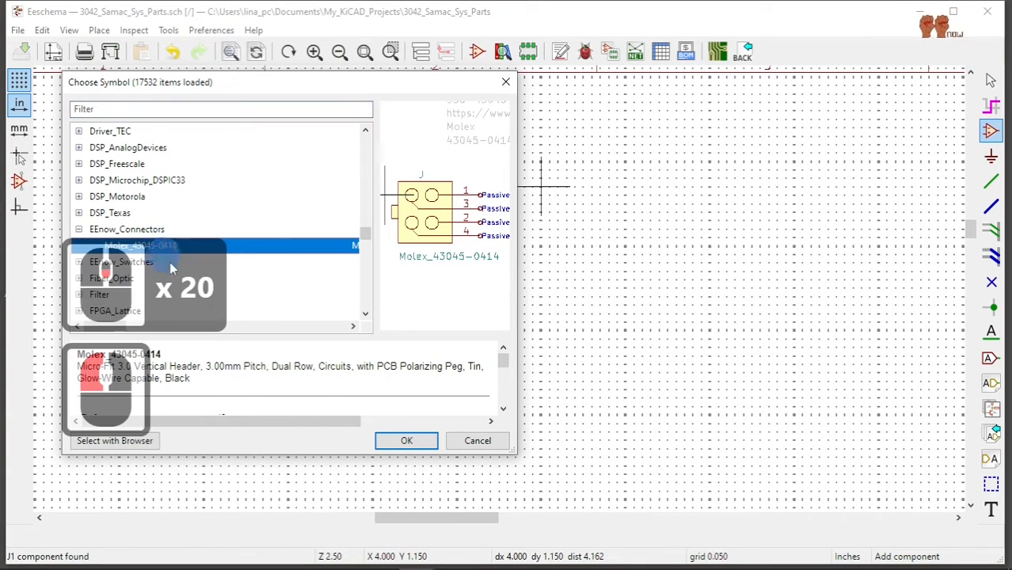
pyautogui.click(404, 441)
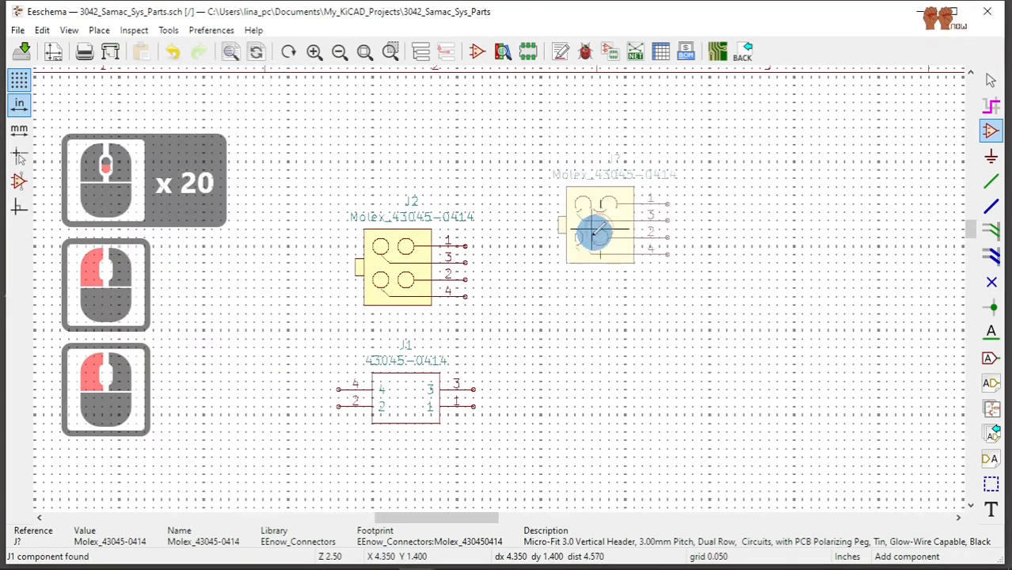
pyautogui.click(560, 273)
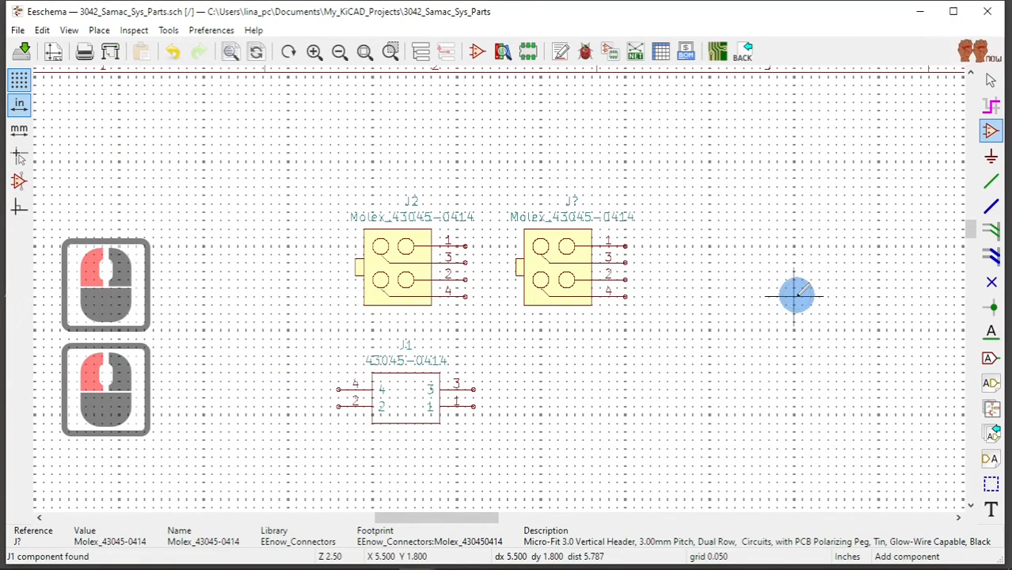
# Annotate the entire schematic, keeping existing annotations and sorting components by X position.
pyautogui.click(561, 55)
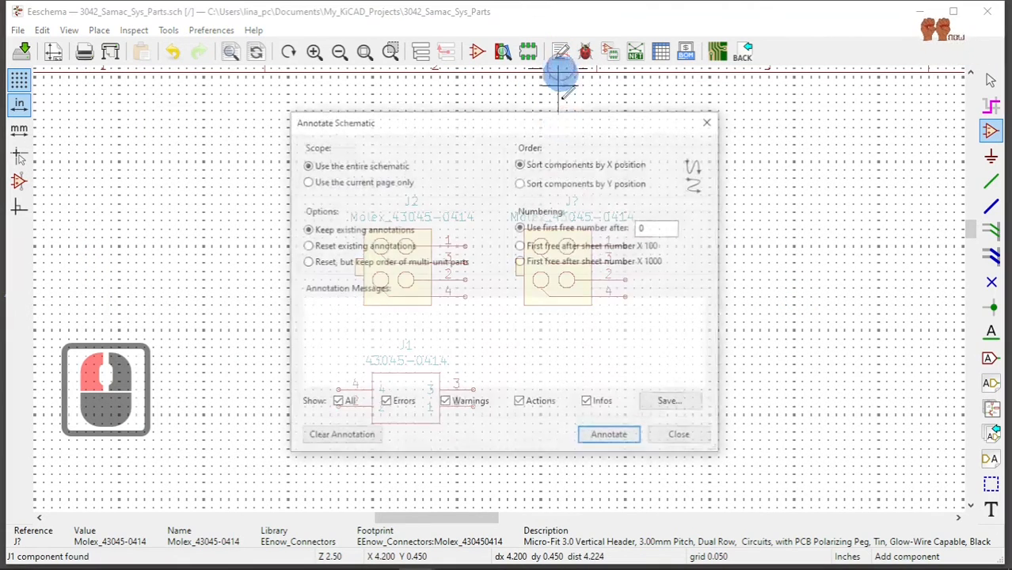
pyautogui.click(611, 437)
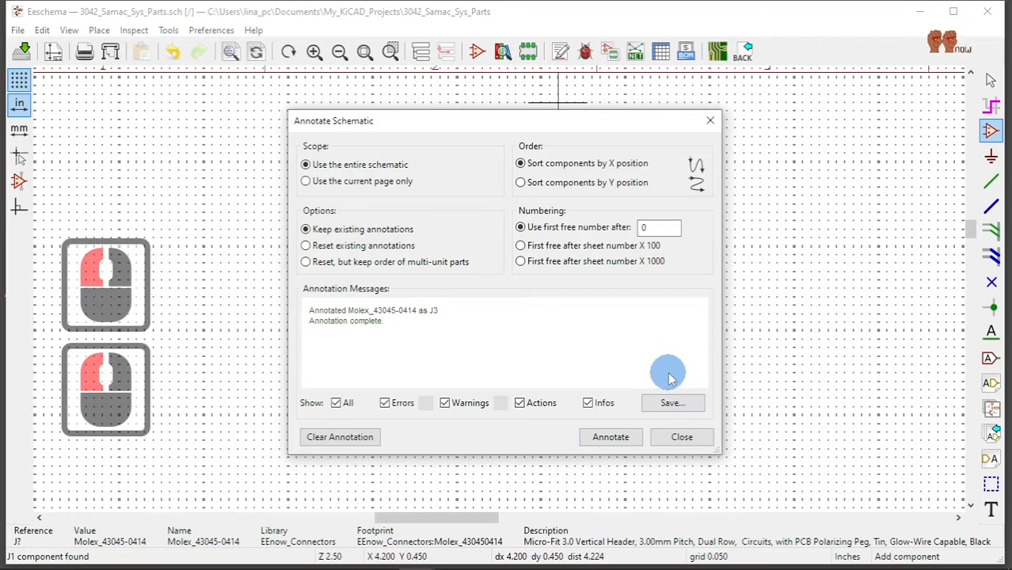
pyautogui.click(682, 440)
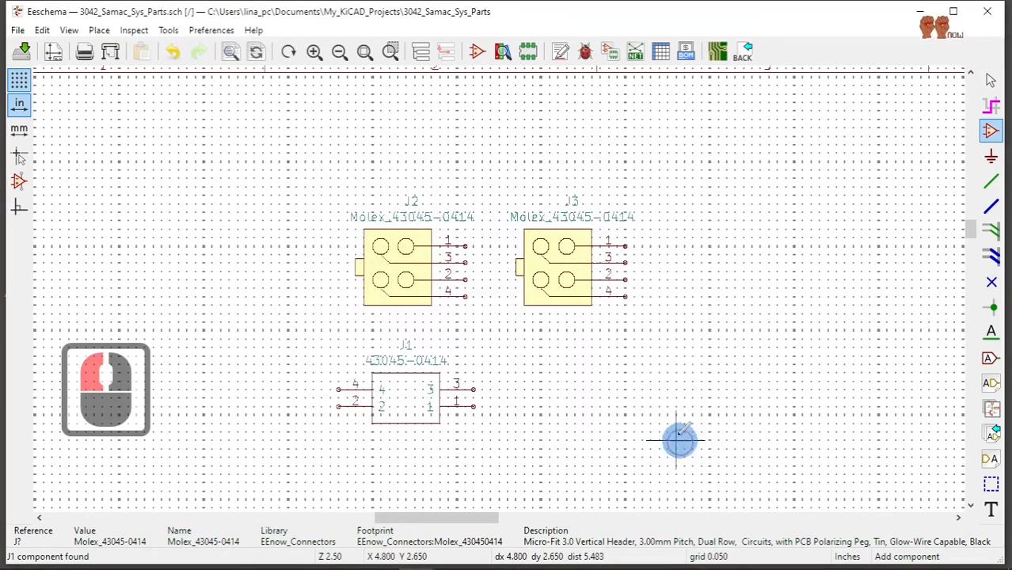
# Generate the netlist and save it over the existing 3042_Samac_Sys_Parts.net file.
pyautogui.click(636, 53)
pyautogui.click(639, 242)
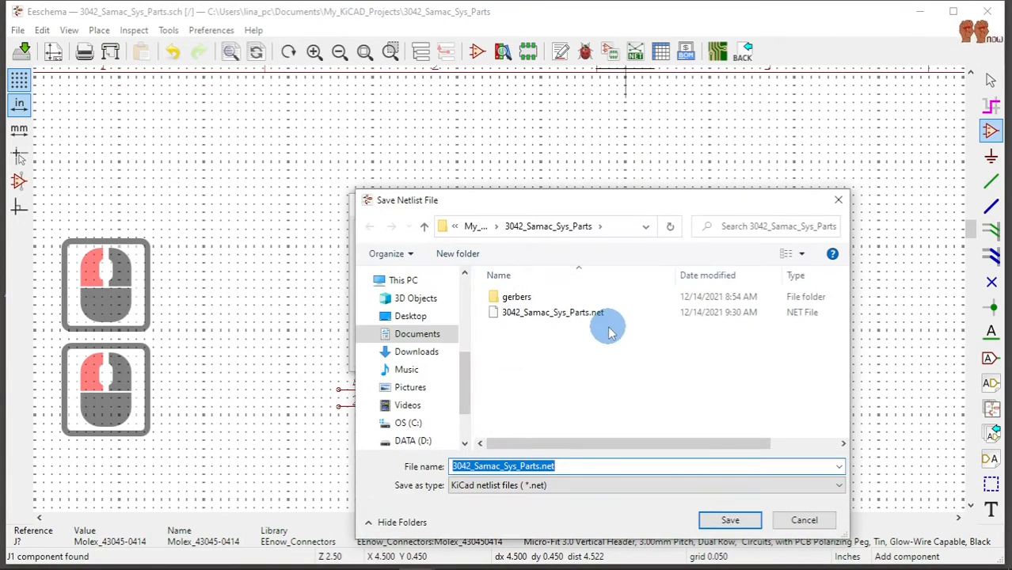
pyautogui.click(599, 311)
pyautogui.click(729, 520)
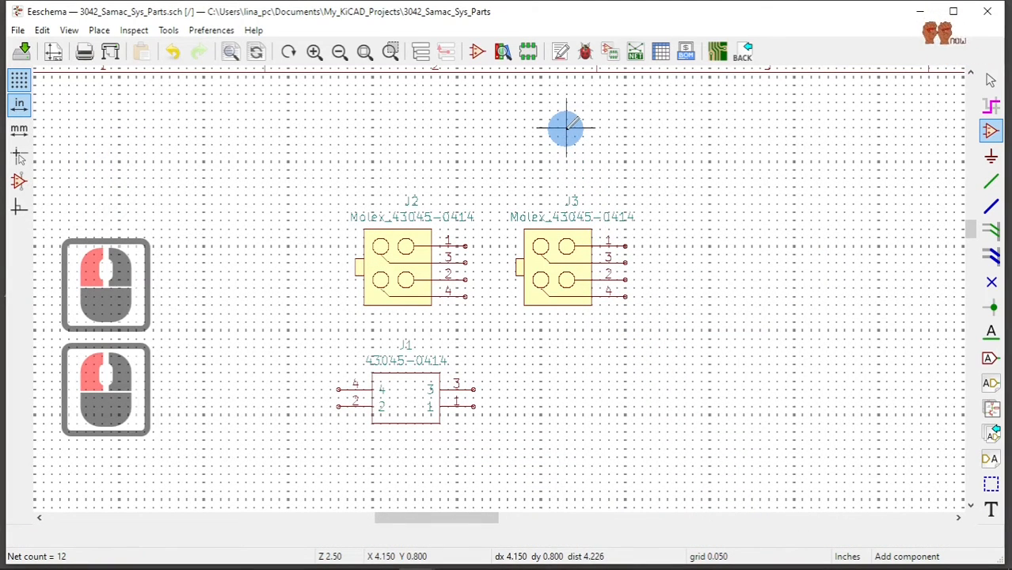
# Open the board in the PCB layout editor and update it from the 3042_Samac_Sys_Parts.net netlist to bring in J3's footprint.
pyautogui.click(718, 51)
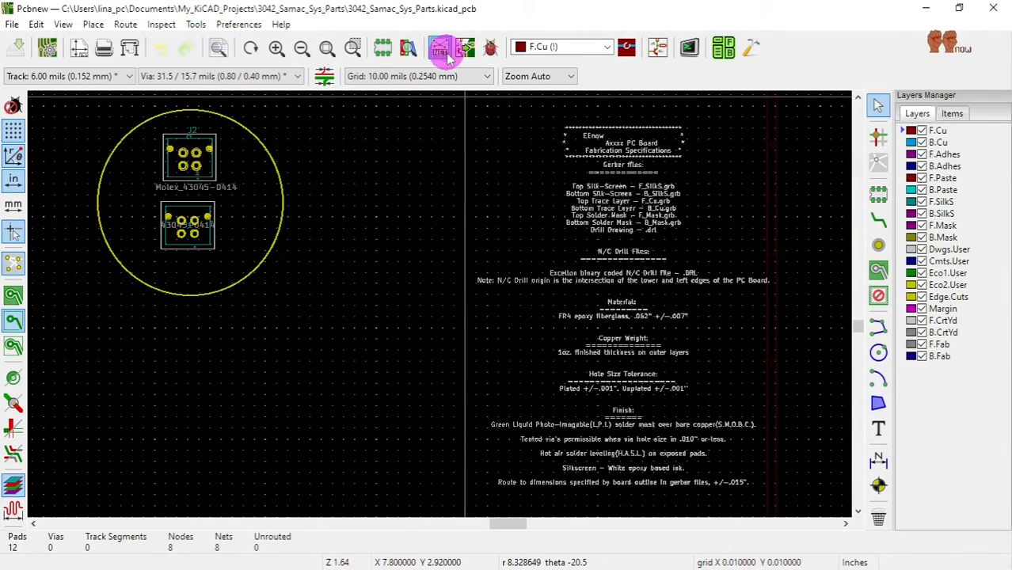
pyautogui.click(443, 49)
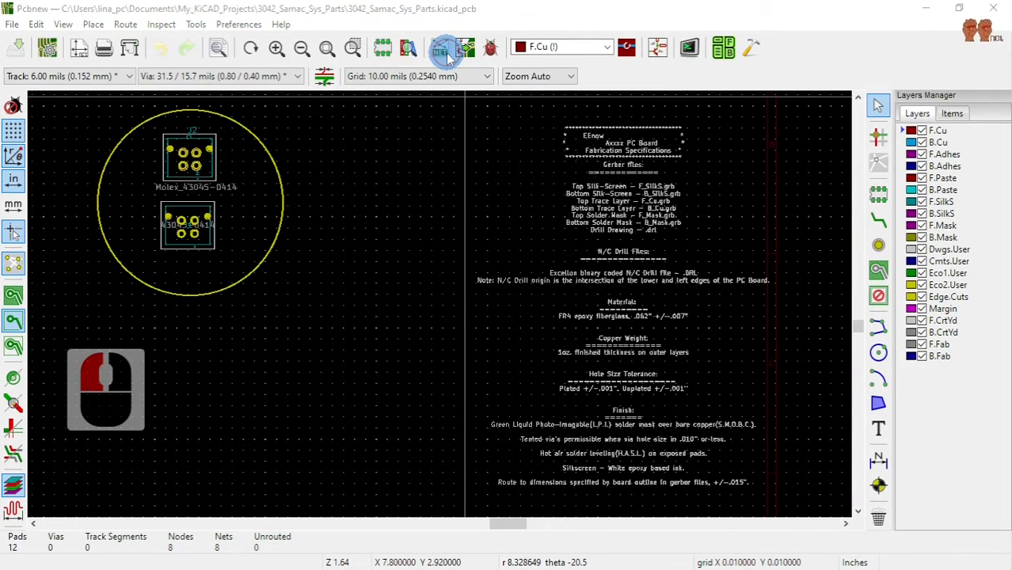
pyautogui.click(553, 446)
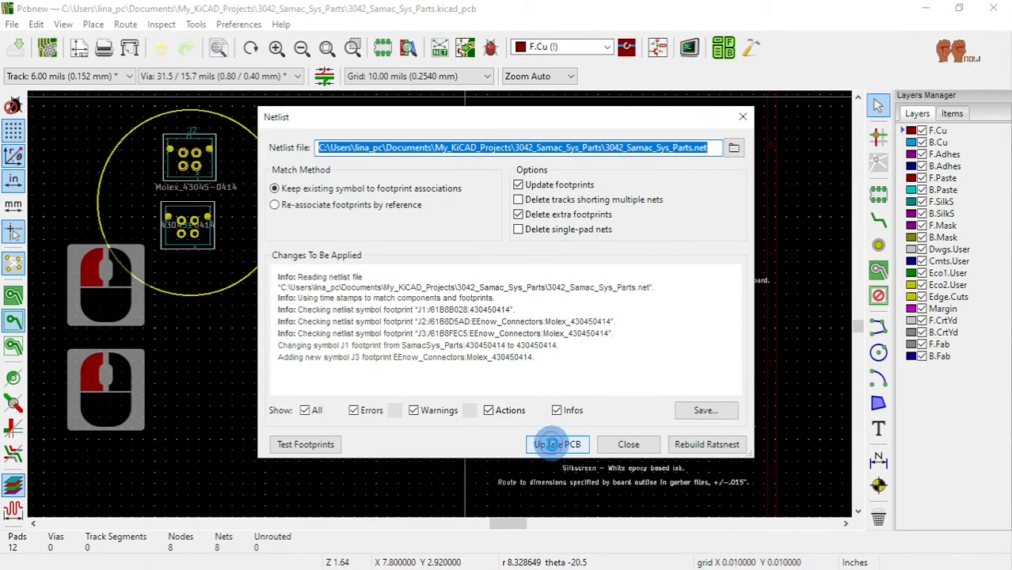
pyautogui.click(586, 292)
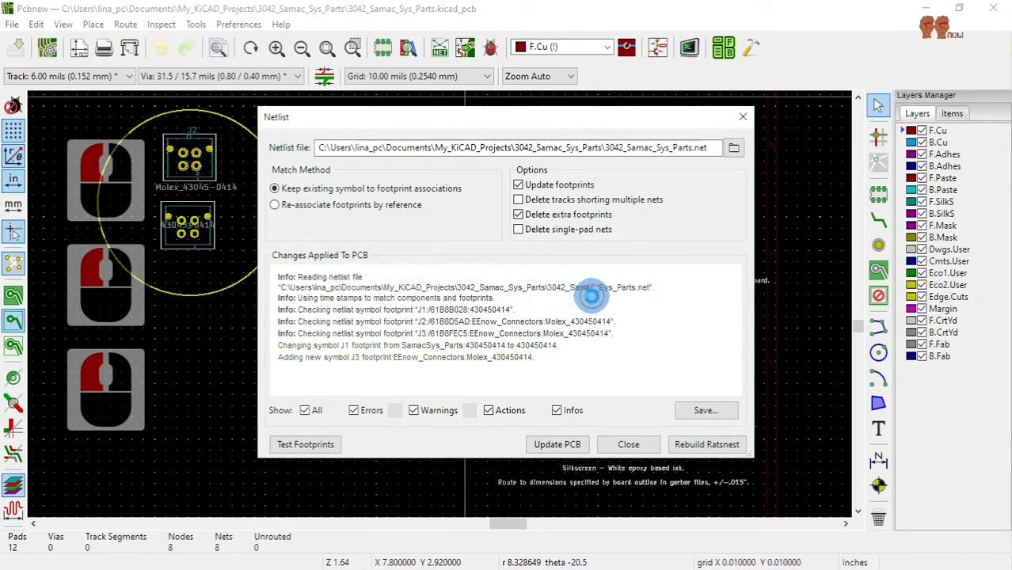
pyautogui.click(627, 444)
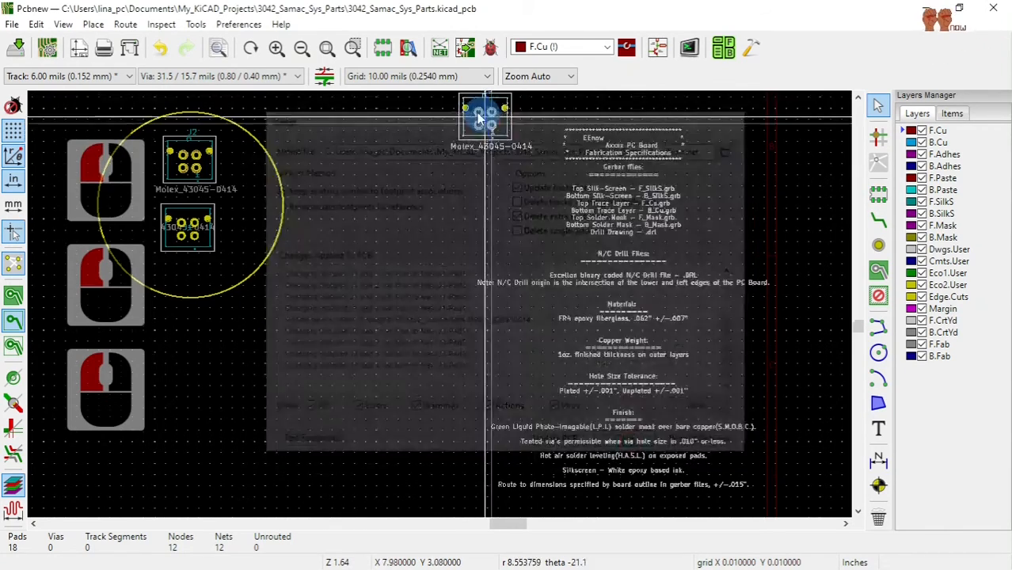
# Place the new connector J3 to the right of J2 at about X 6.12, Y 3.45 in, and clear the selection.
pyautogui.scroll(1, 271, 237)
pyautogui.scroll(3, 445, 313)
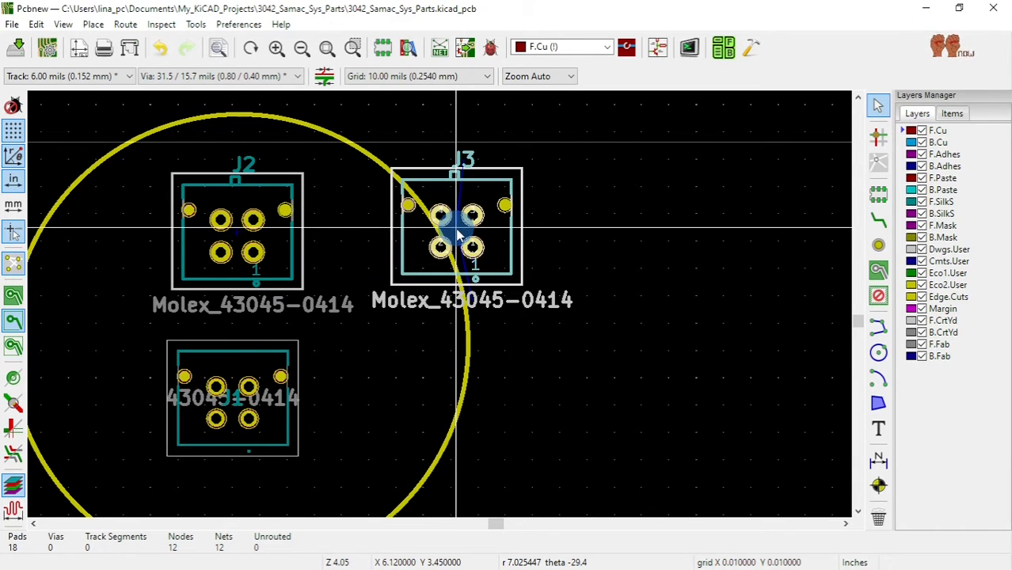
pyautogui.click(458, 235)
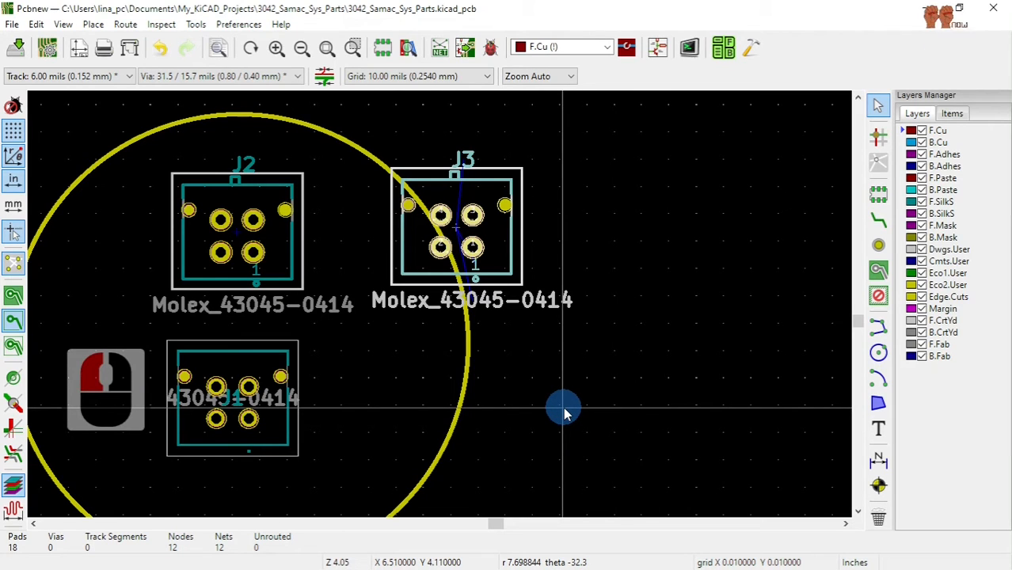
pyautogui.press('Escape')
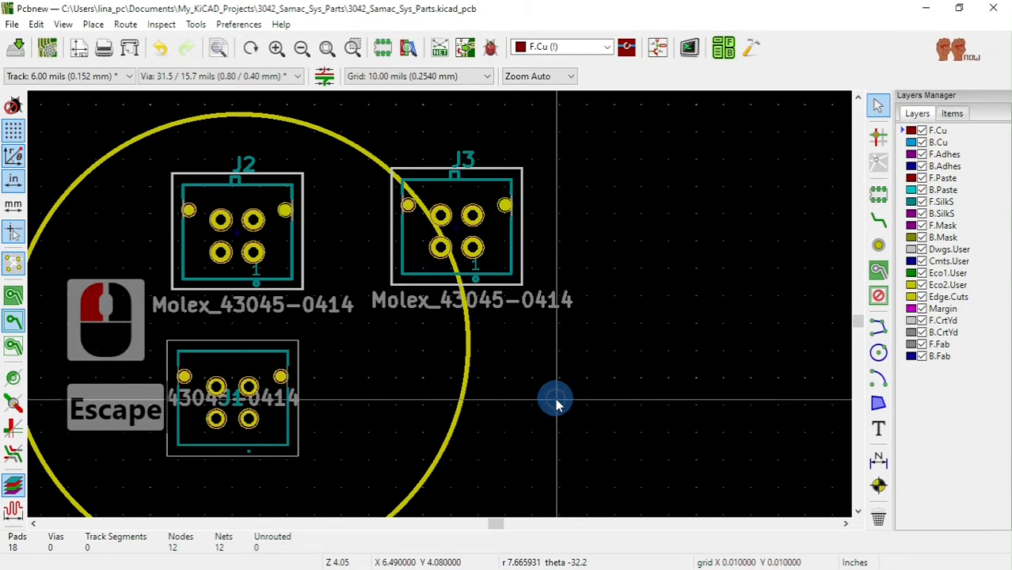
pyautogui.click(543, 398)
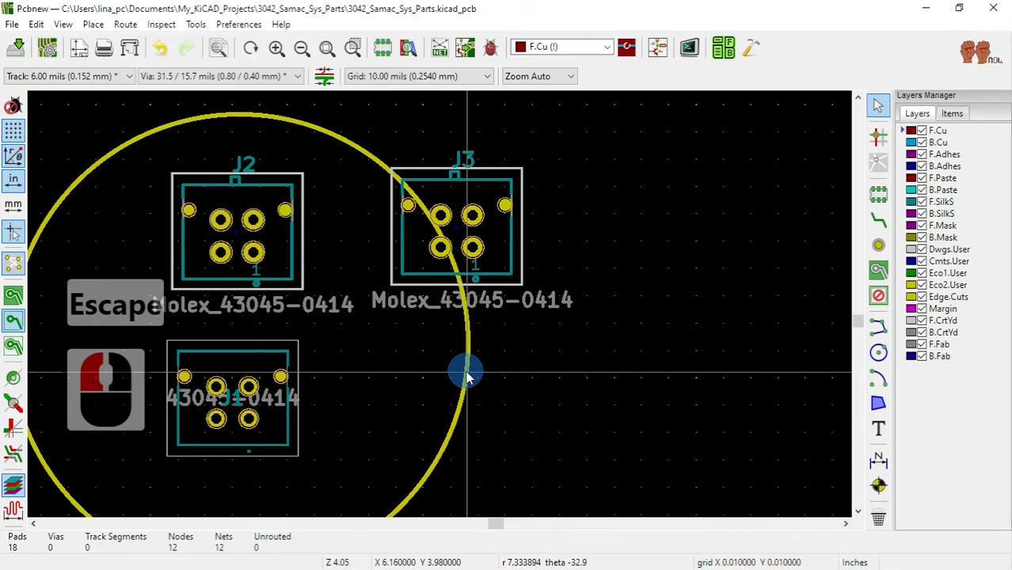
# Enlarge the circular Edge.Cuts board outline around its centre so that it fully encloses connector J3.
pyautogui.click(467, 377)
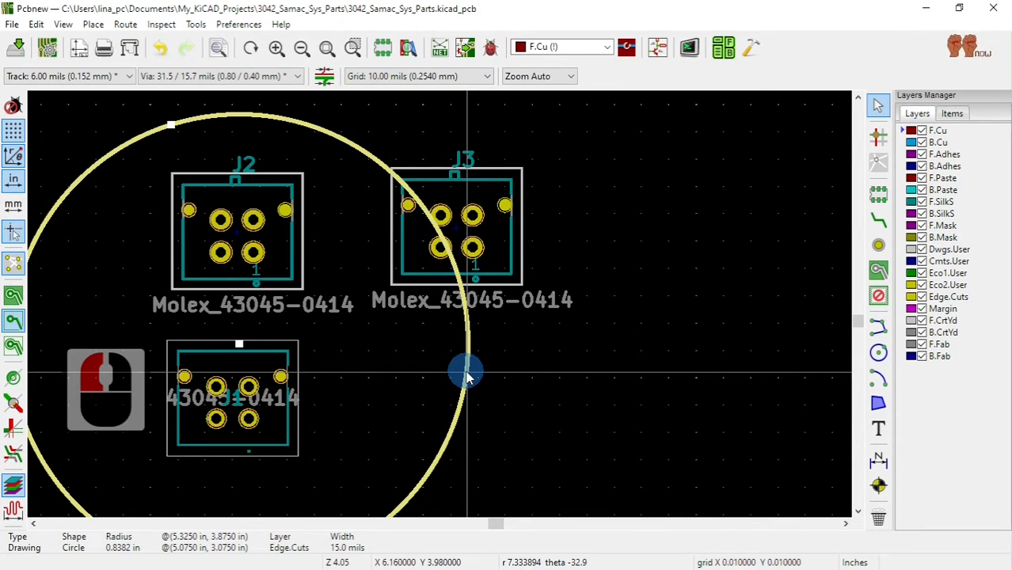
pyautogui.press('g')
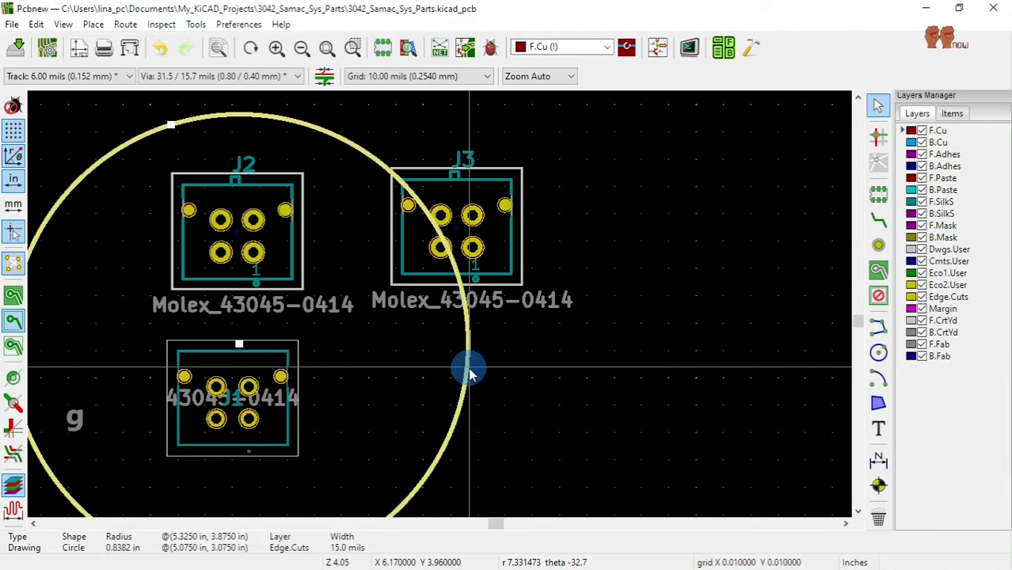
pyautogui.click(158, 106)
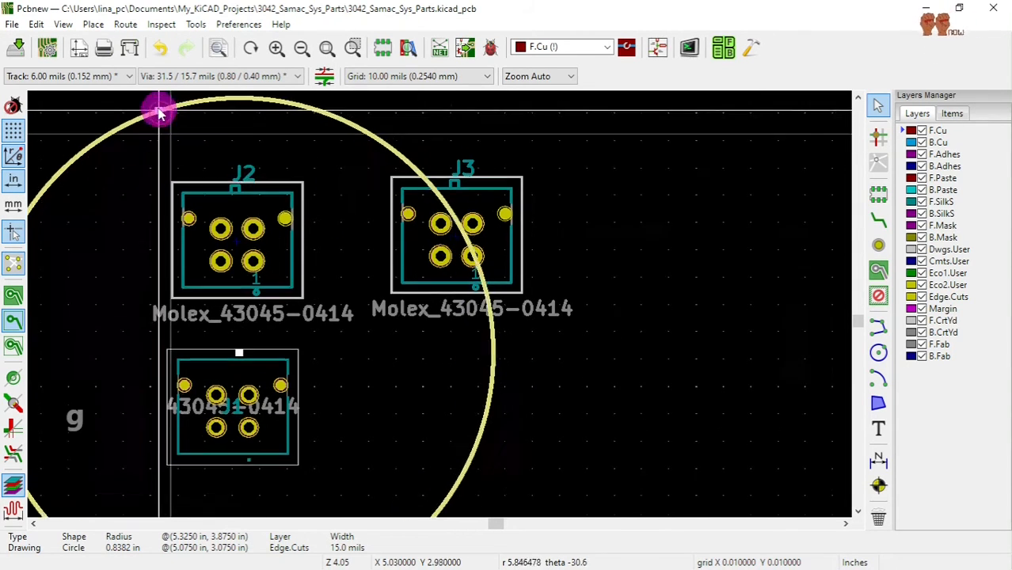
pyautogui.moveTo(158, 106); pyautogui.dragTo(230, 189)
pyautogui.click(234, 194)
pyautogui.click(242, 202)
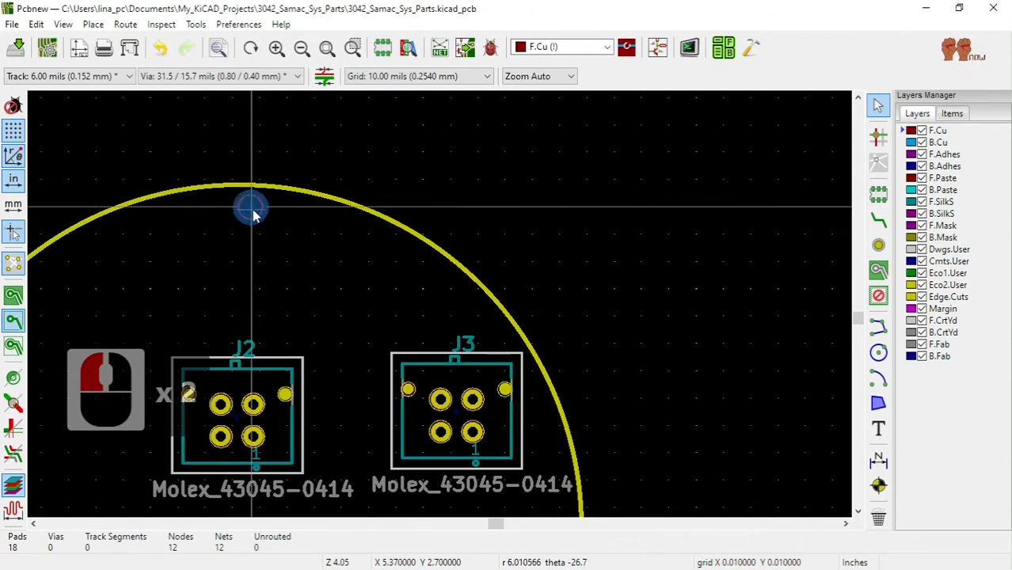
# Move connector J2 into the upper left part of the board circle and J1 below it at about X 4.86, Y 4.30 in.
pyautogui.scroll(-2, 245, 205)
pyautogui.scroll(1, 449, 305)
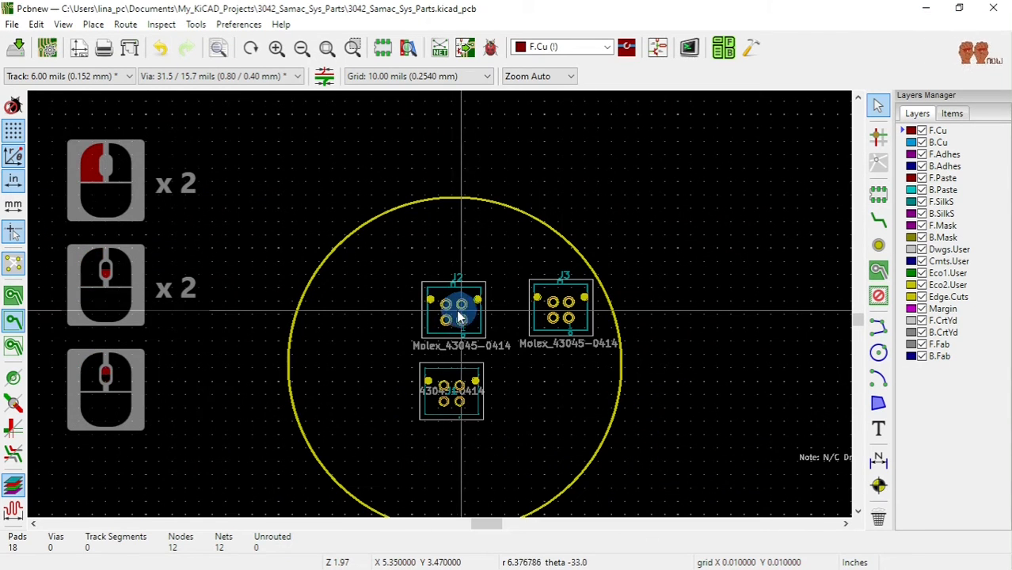
pyautogui.click(458, 317)
pyautogui.press('m')
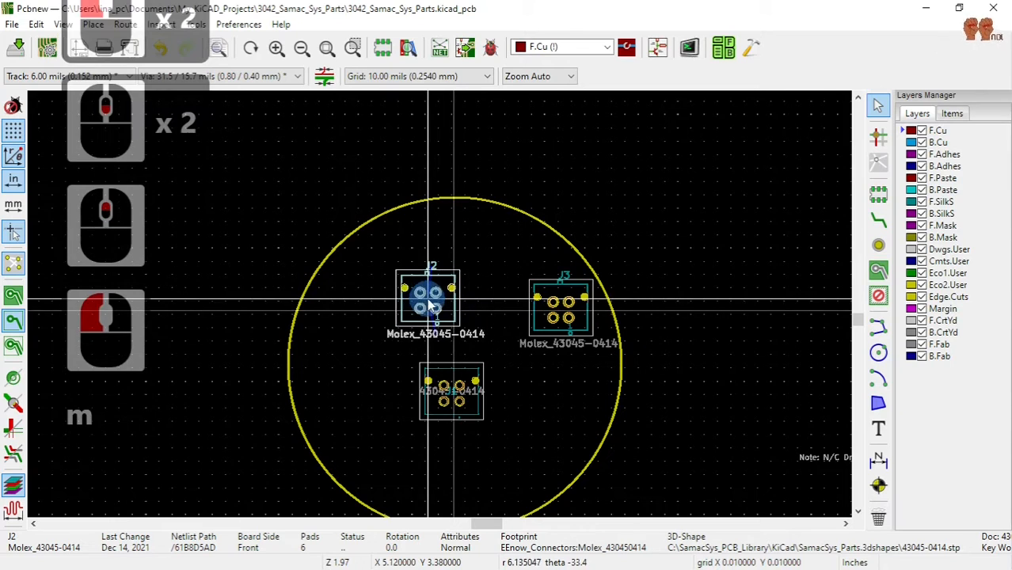
pyautogui.click(393, 301)
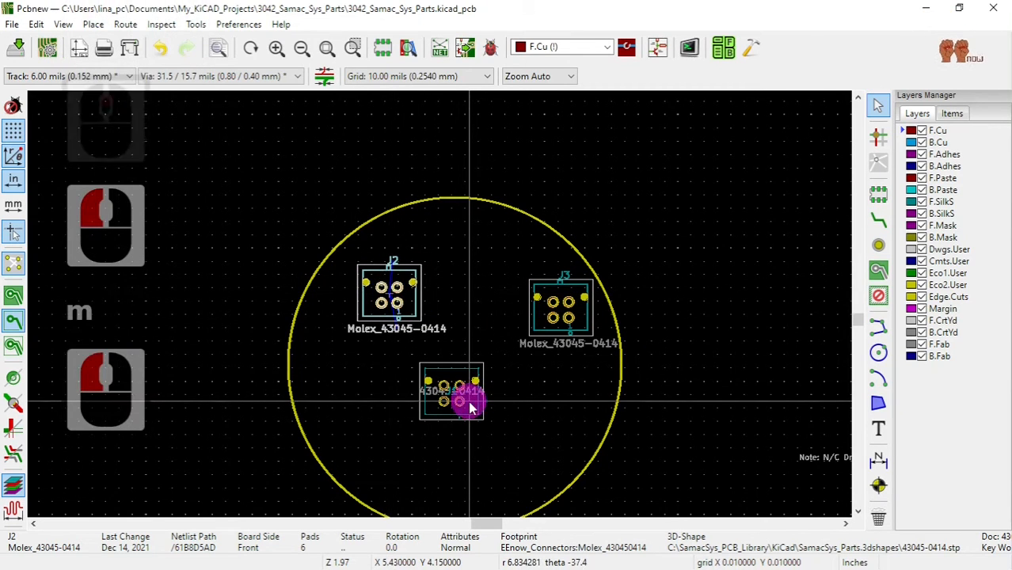
pyautogui.click(472, 404)
pyautogui.press('m')
pyautogui.click(395, 428)
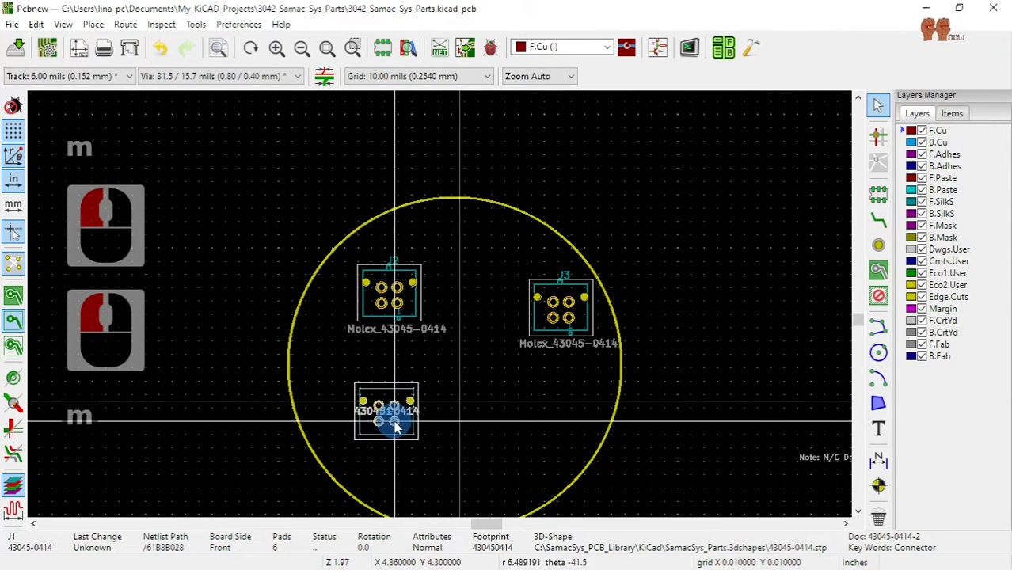
# Move connector J3 closer to J2 and level with it, with pad 2 at X 5.63, Y 3.41 in, and save the board.
pyautogui.click(551, 316)
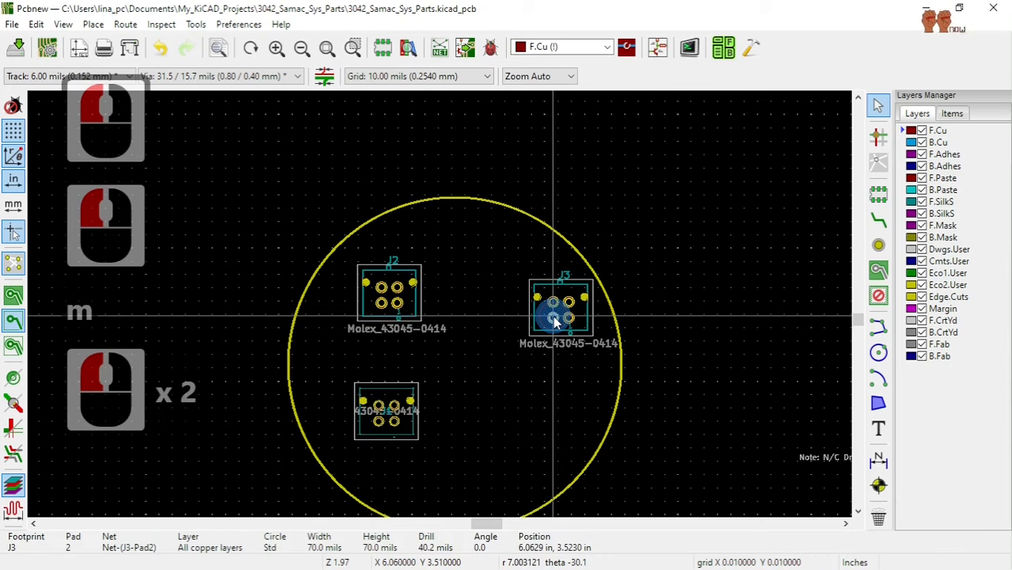
pyautogui.press('m')
pyautogui.click(496, 303)
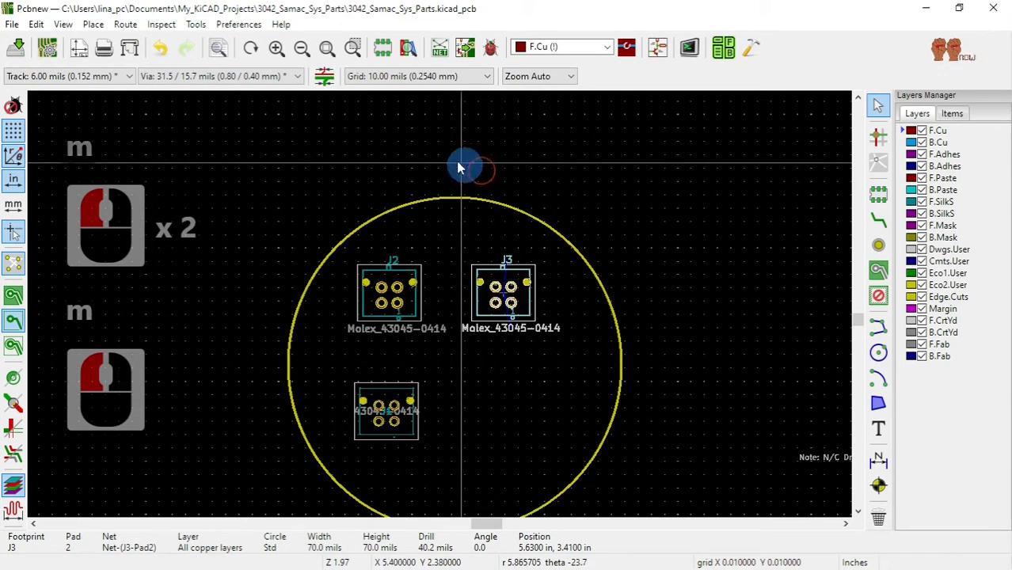
pyautogui.click(16, 49)
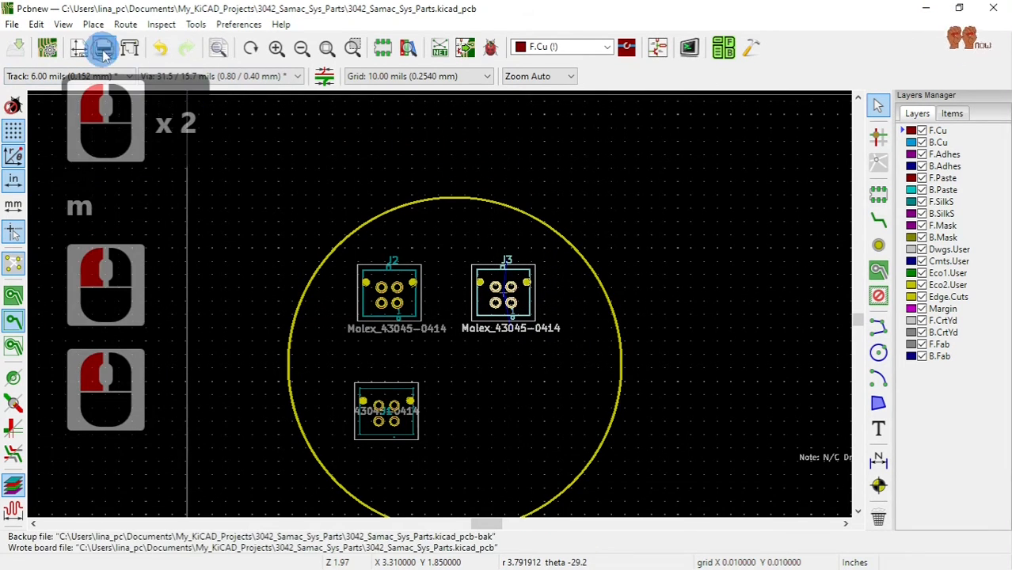
# Inspect the round board with its three connectors in the 3D view, enlarged and tilted, and close the view.
pyautogui.click(64, 25)
pyautogui.click(109, 116)
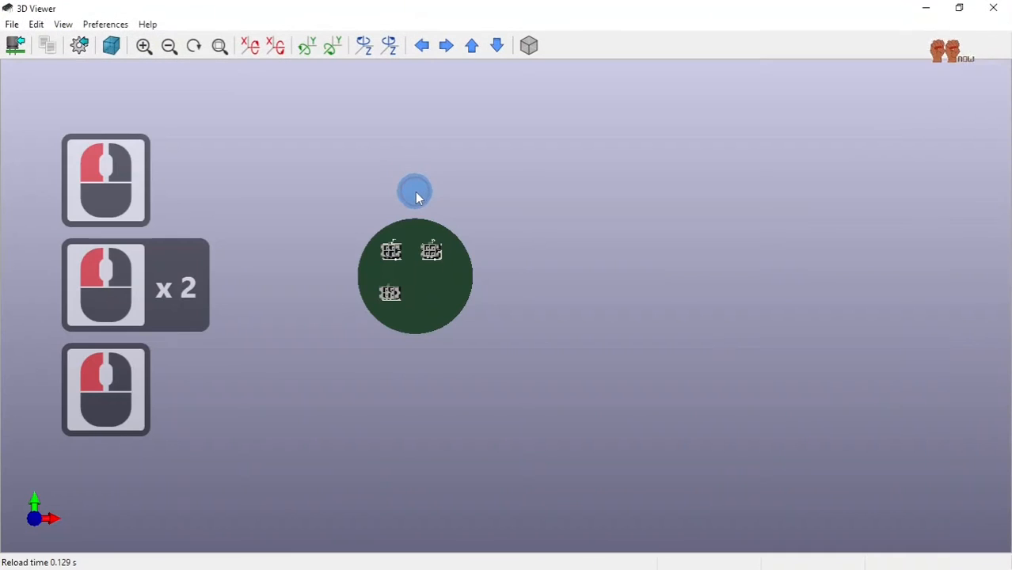
pyautogui.scroll(2, 427, 254)
pyautogui.moveTo(377, 255); pyautogui.dragTo(533, 309, button='middle')
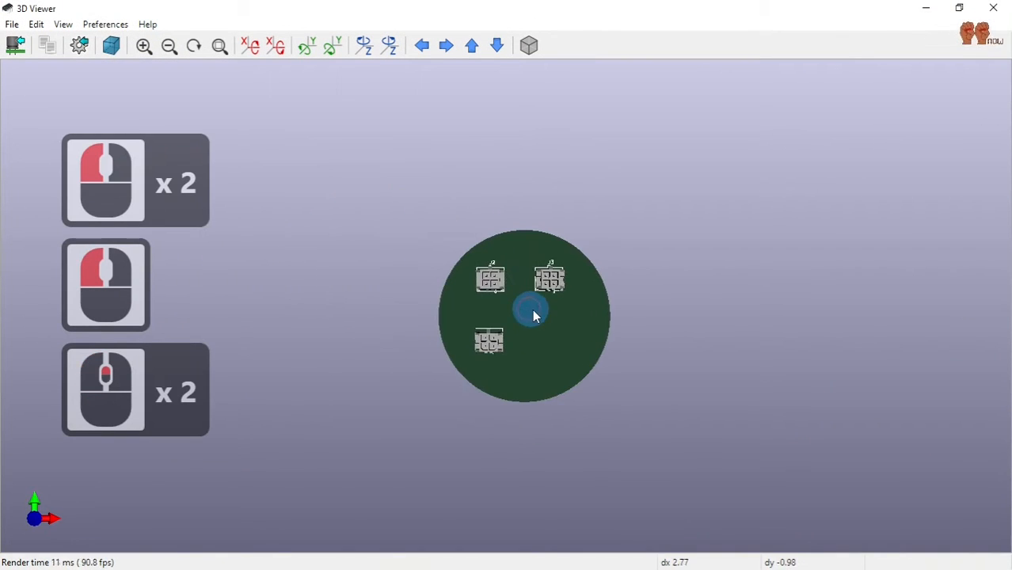
pyautogui.scroll(4, 533, 313)
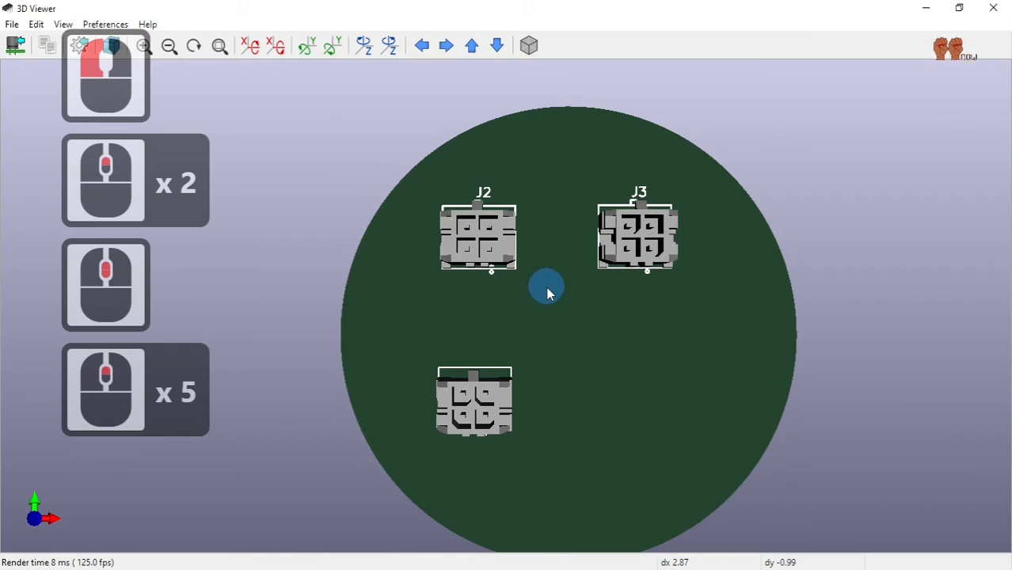
pyautogui.moveTo(551, 292)
pyautogui.mouseDown()
pyautogui.moveTo(546, 244)
pyautogui.moveTo(594, 328)
pyautogui.moveTo(497, 273)
pyautogui.moveTo(508, 311)
pyautogui.moveTo(547, 339)
pyautogui.moveTo(569, 290)
pyautogui.moveTo(534, 224)
pyautogui.moveTo(564, 329)
pyautogui.moveTo(650, 349)
pyautogui.moveTo(590, 255)
pyautogui.moveTo(543, 263)
pyautogui.moveTo(630, 355)
pyautogui.moveTo(644, 335)
pyautogui.moveTo(651, 226)
pyautogui.moveTo(540, 169)
pyautogui.moveTo(689, 380)
pyautogui.moveTo(546, 288)
pyautogui.mouseUp()
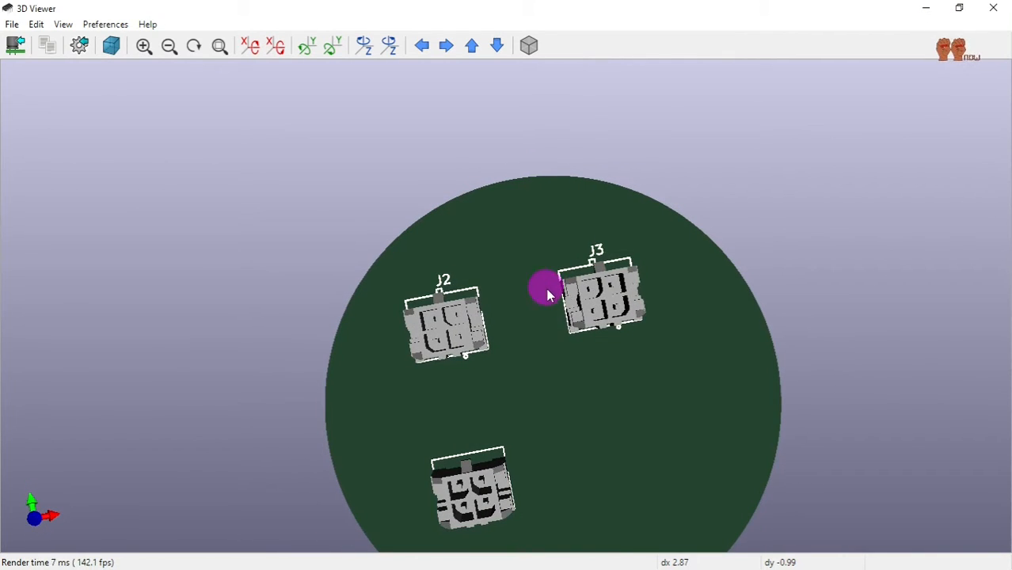
pyautogui.click(994, 9)
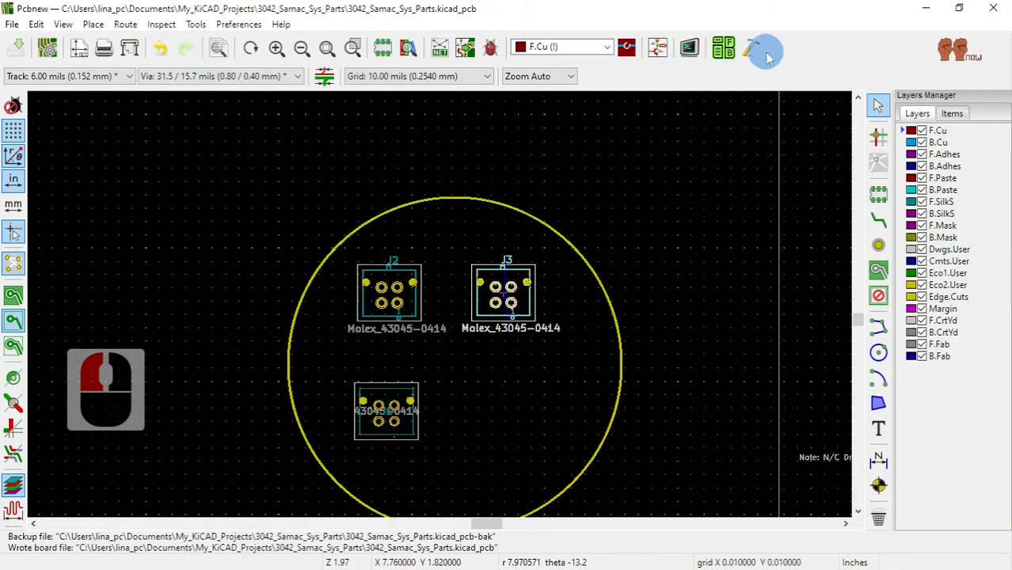
pyautogui.click(658, 48)
pyautogui.scroll(1, 529, 252)
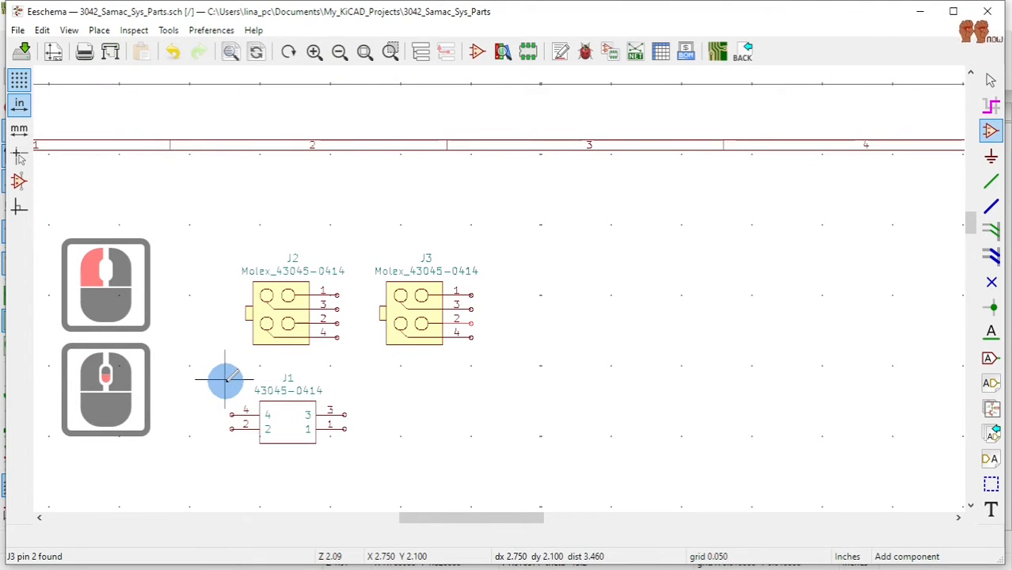
pyautogui.press('Escape')
pyautogui.moveTo(219, 381); pyautogui.dragTo(385, 462)
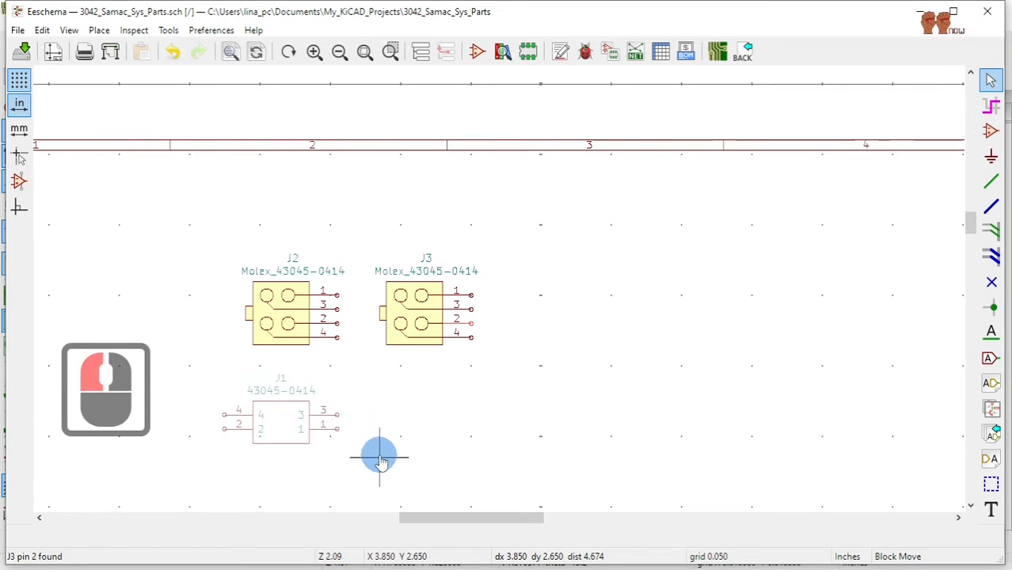
pyautogui.press('Delete')
pyautogui.click(636, 46)
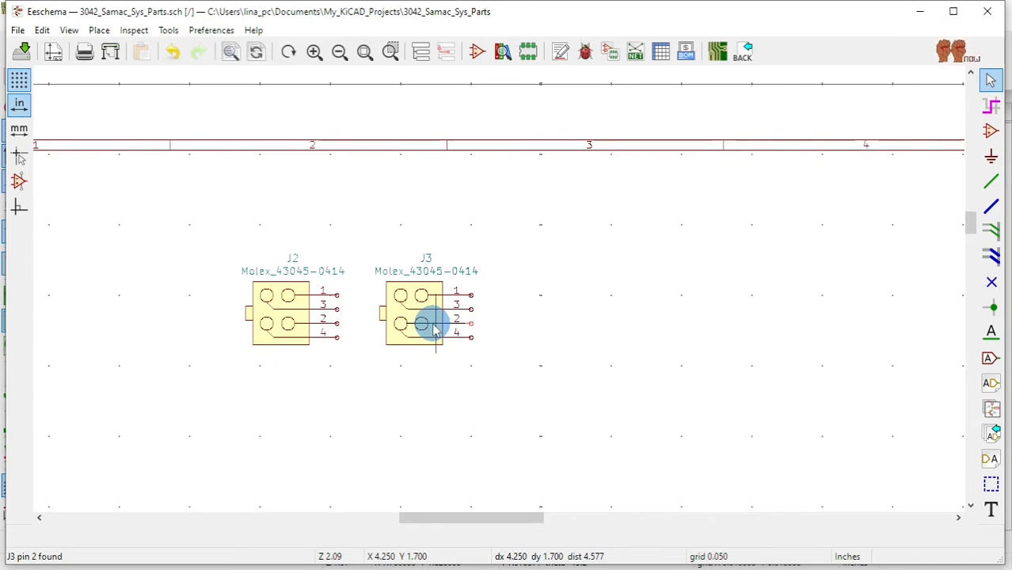
# Move connector J3 about 0.95 in to the right in the schematic, keeping it level with J2.
pyautogui.press('m')
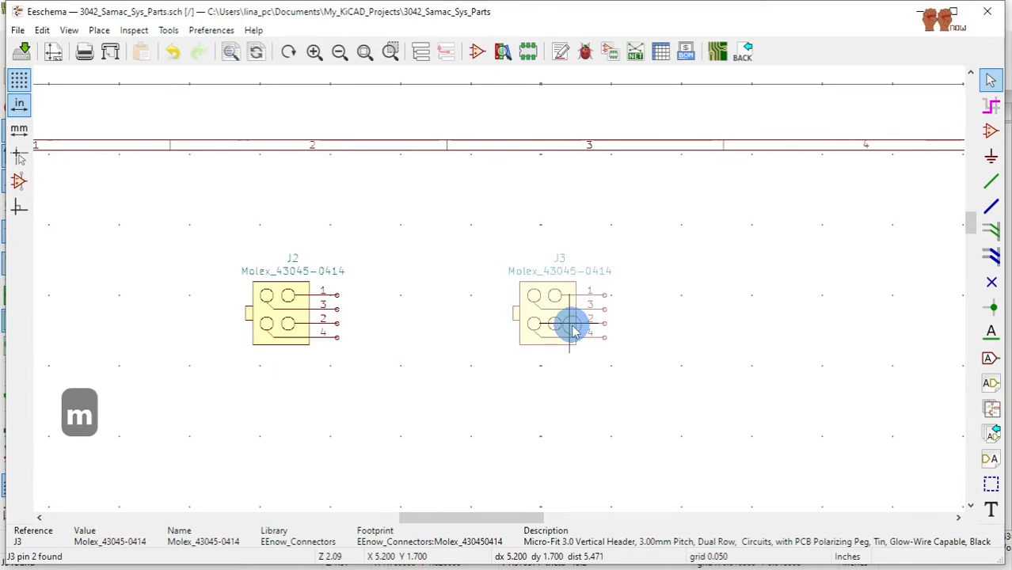
pyautogui.click(574, 331)
# Try mirroring connector J3 around the horizontal (X) axis, and undo the mirroring.
pyautogui.rightClick(574, 331)
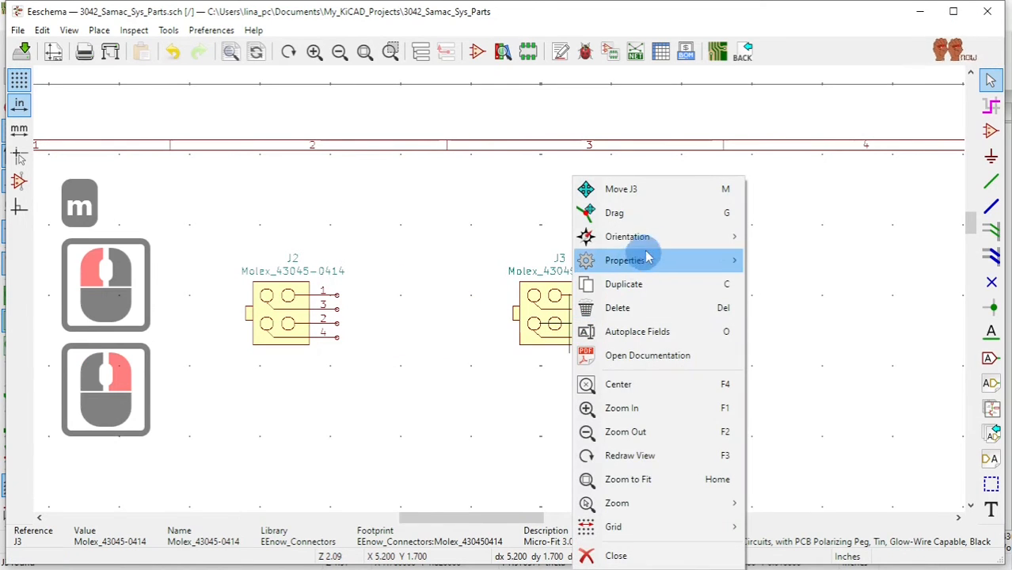
pyautogui.moveTo(661, 236)
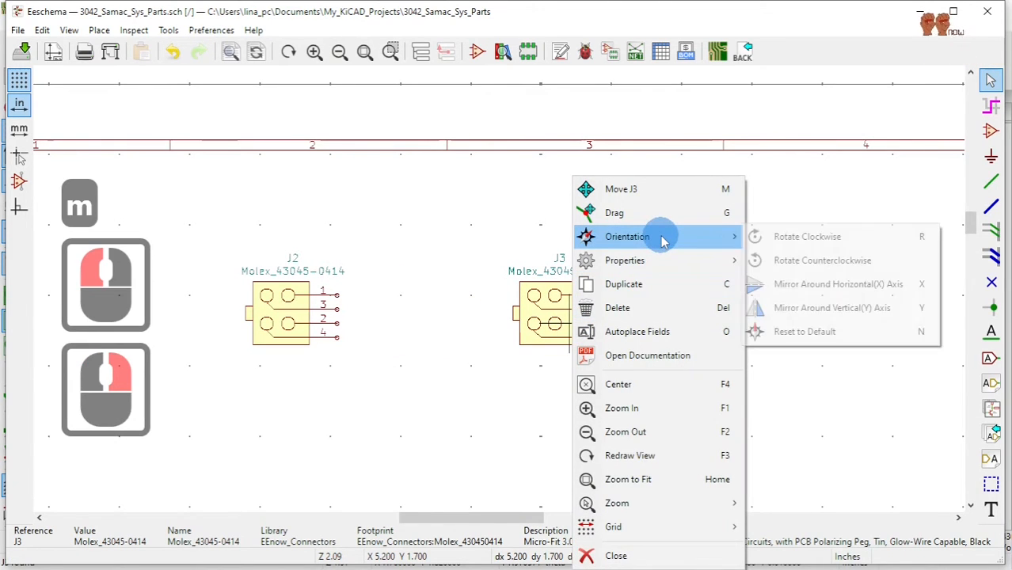
pyautogui.click(791, 285)
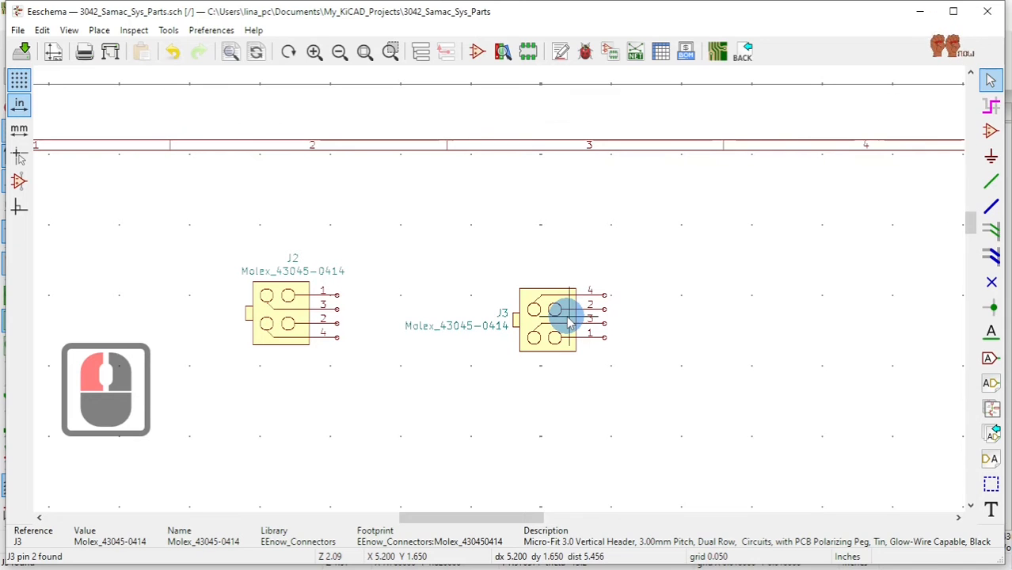
pyautogui.hotkey('ctrl', 'z')
# Mirror connector J3 around the vertical (Y) axis so its pins face J2, and clear the selection.
pyautogui.rightClick(568, 322)
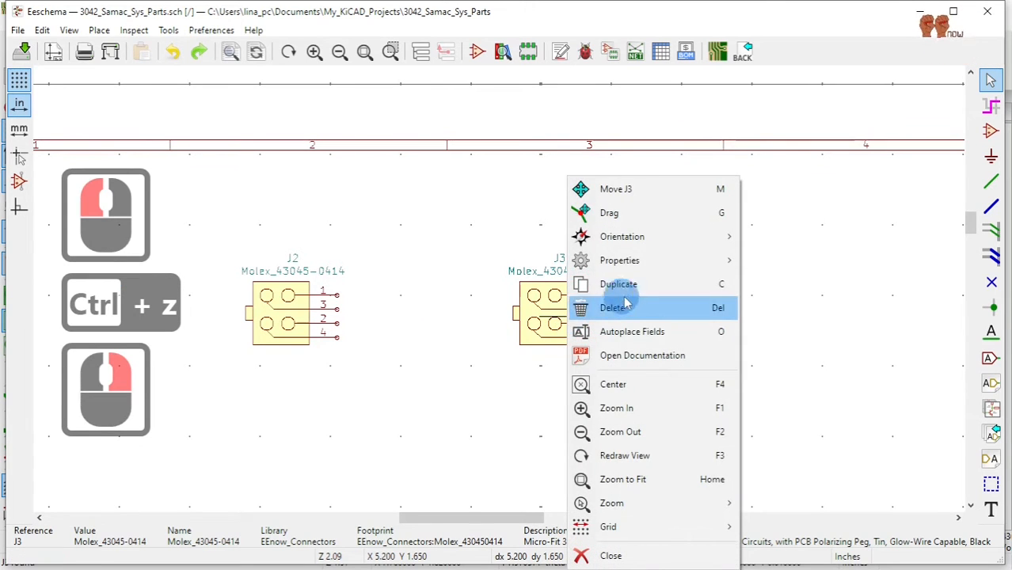
pyautogui.moveTo(667, 269)
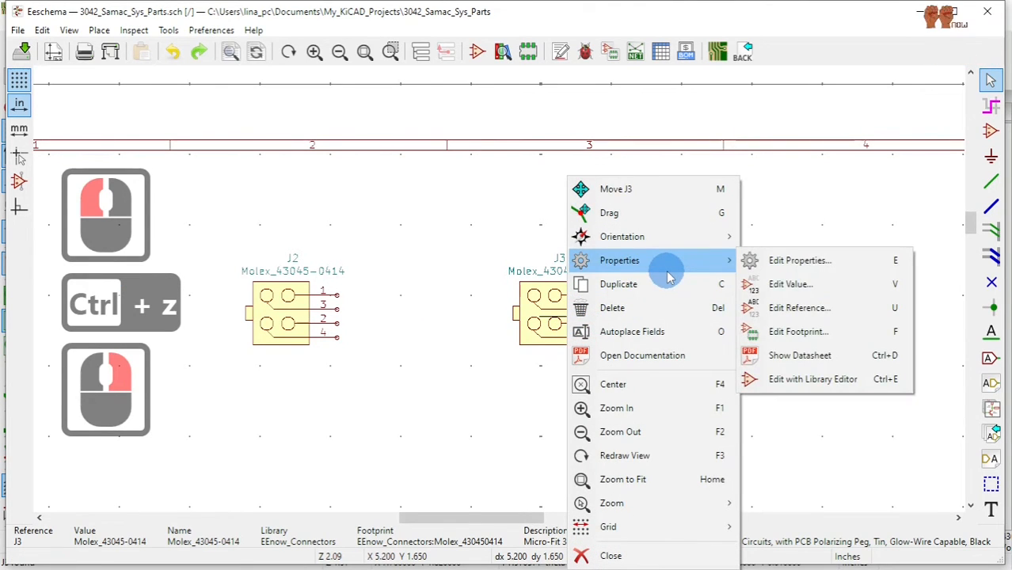
pyautogui.moveTo(672, 250)
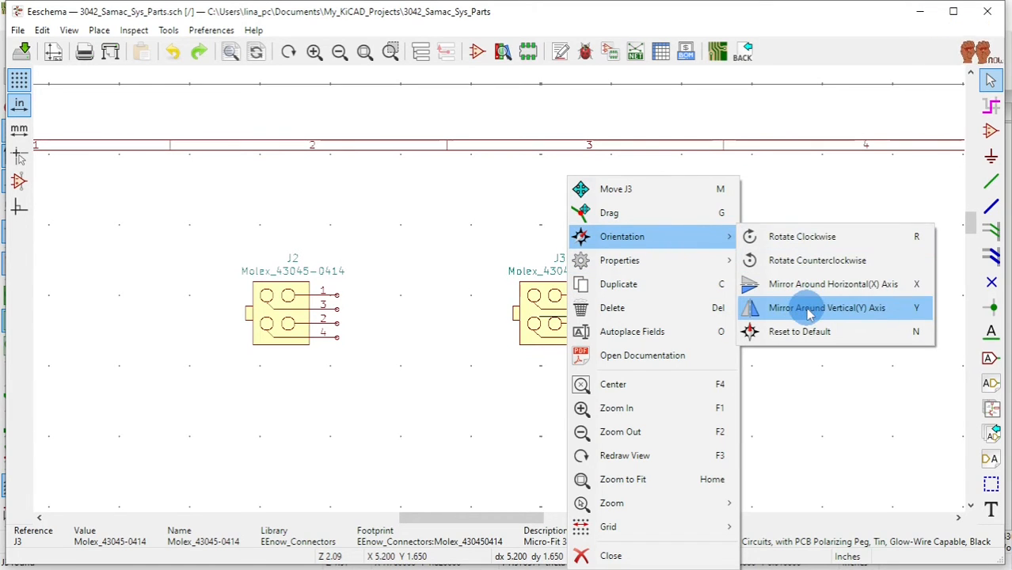
pyautogui.click(808, 314)
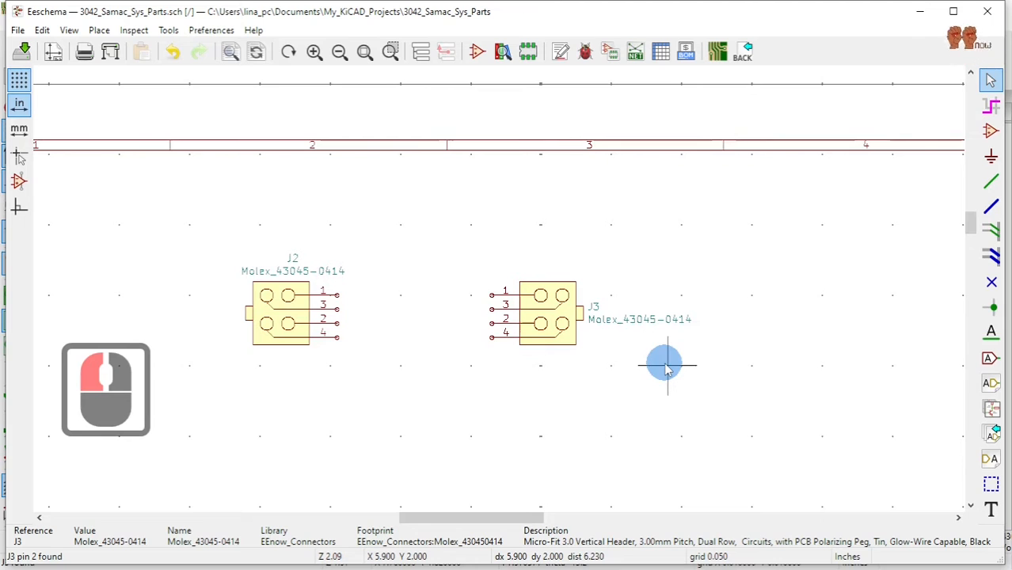
pyautogui.click(596, 389)
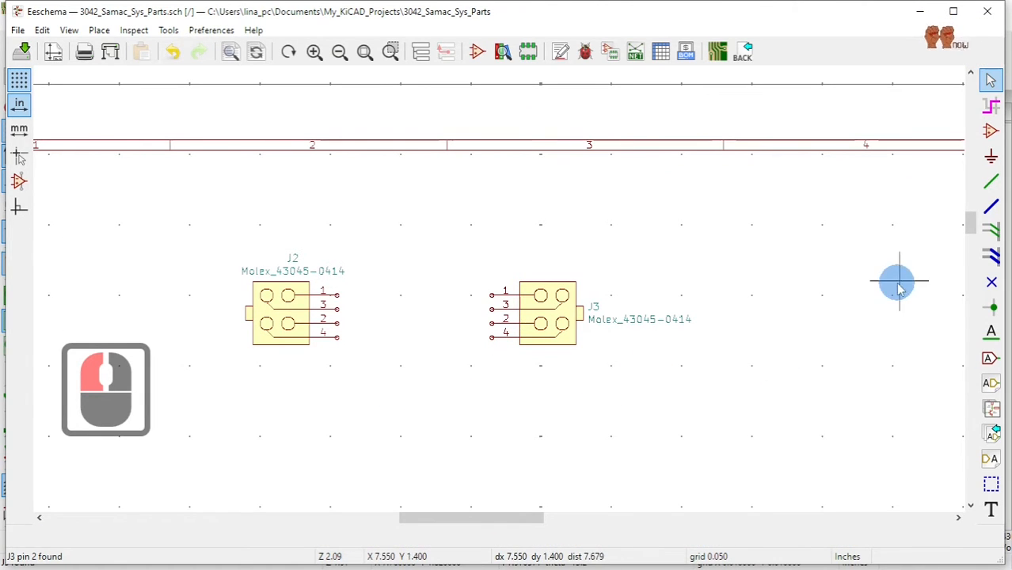
# Place a GND power symbol between and below J2 and J3, at about X 4.10, Y 2.05 in.
pyautogui.click(992, 159)
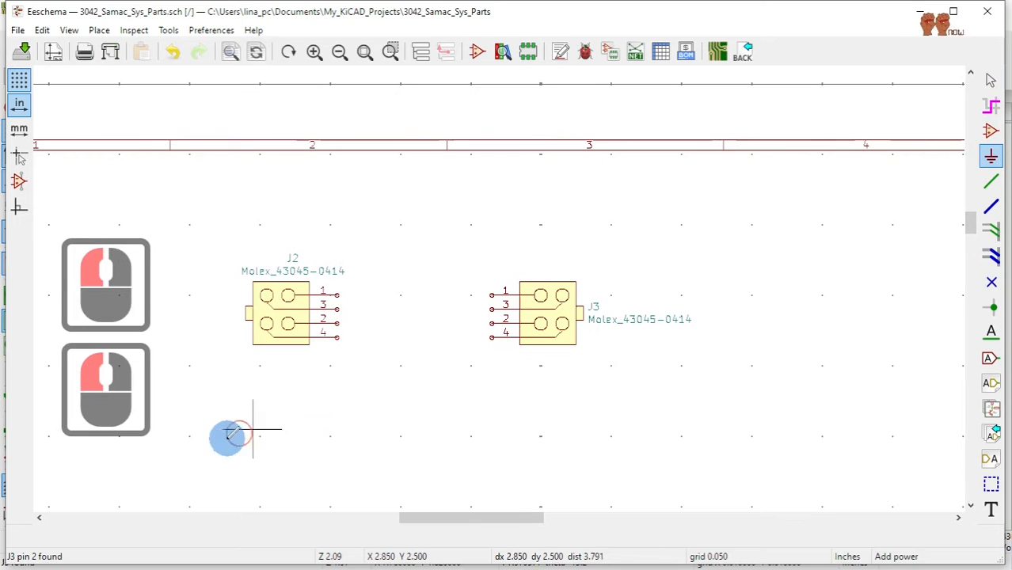
pyautogui.click(422, 371)
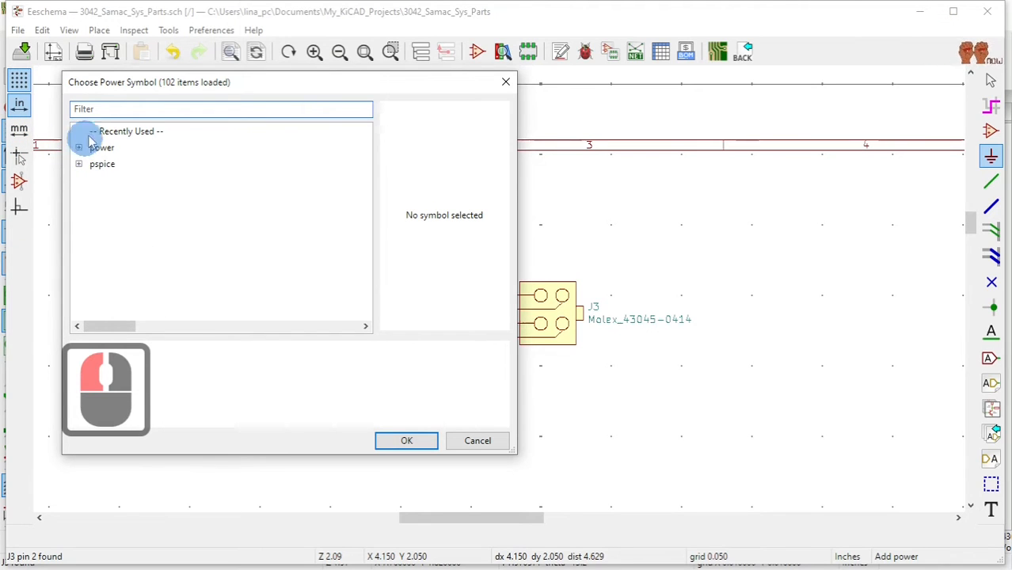
pyautogui.click(101, 110)
pyautogui.write('gn')
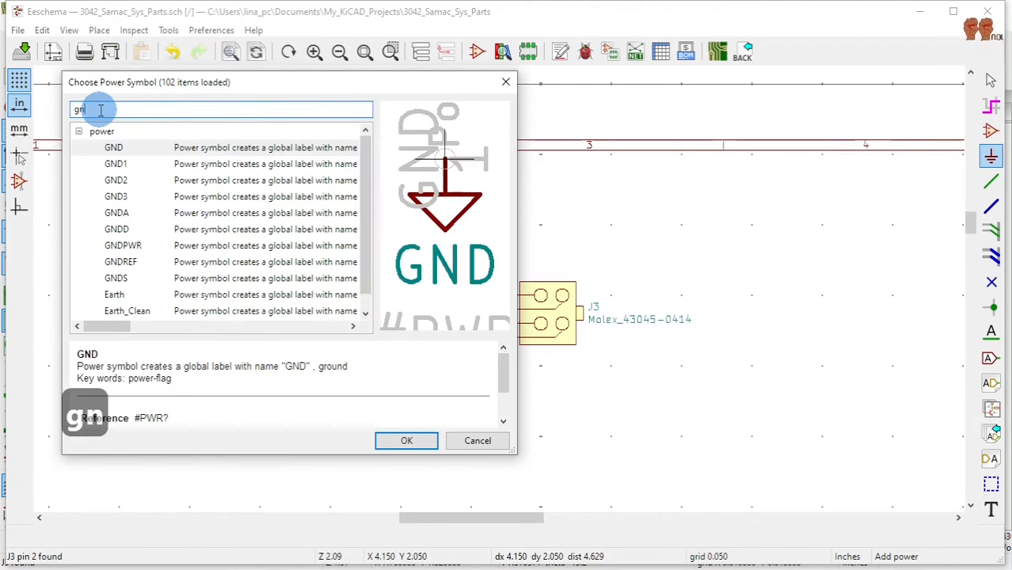
pyautogui.write('d')
pyautogui.click(115, 148)
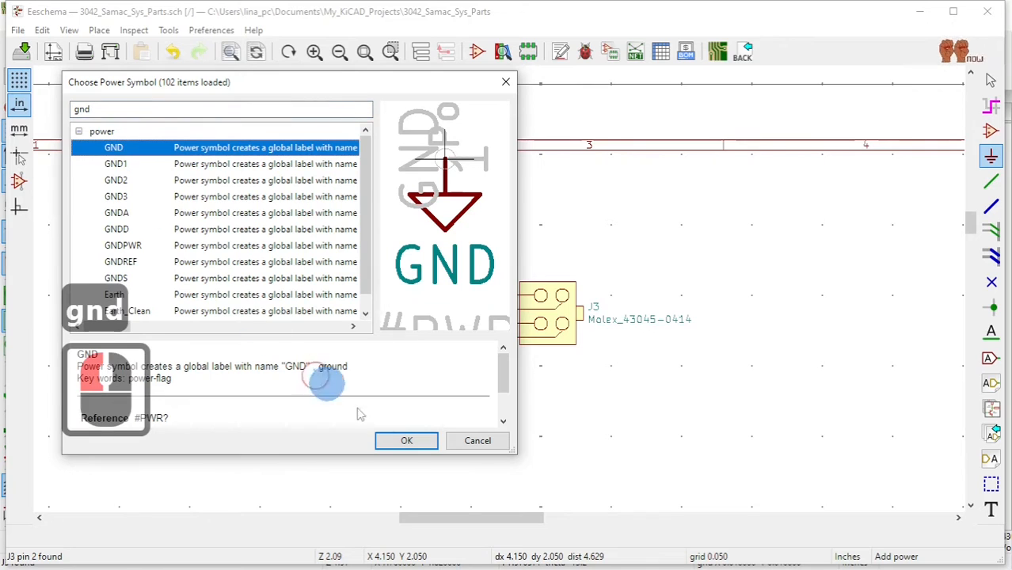
pyautogui.click(406, 442)
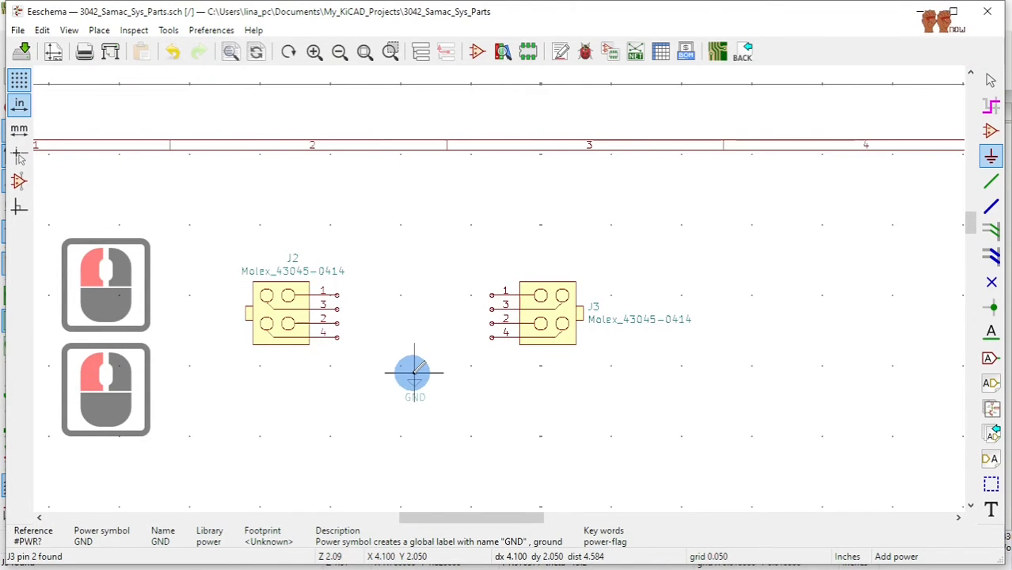
pyautogui.click(412, 369)
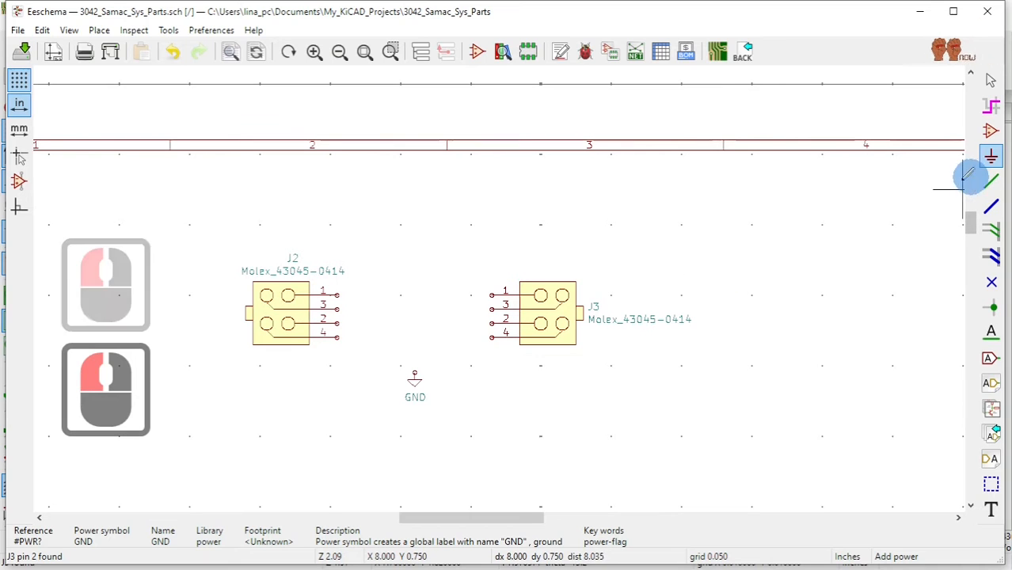
# Place a +24V power symbol between and above J2 and J3, at about X 4.05, Y 1.30 in.
pyautogui.click(812, 200)
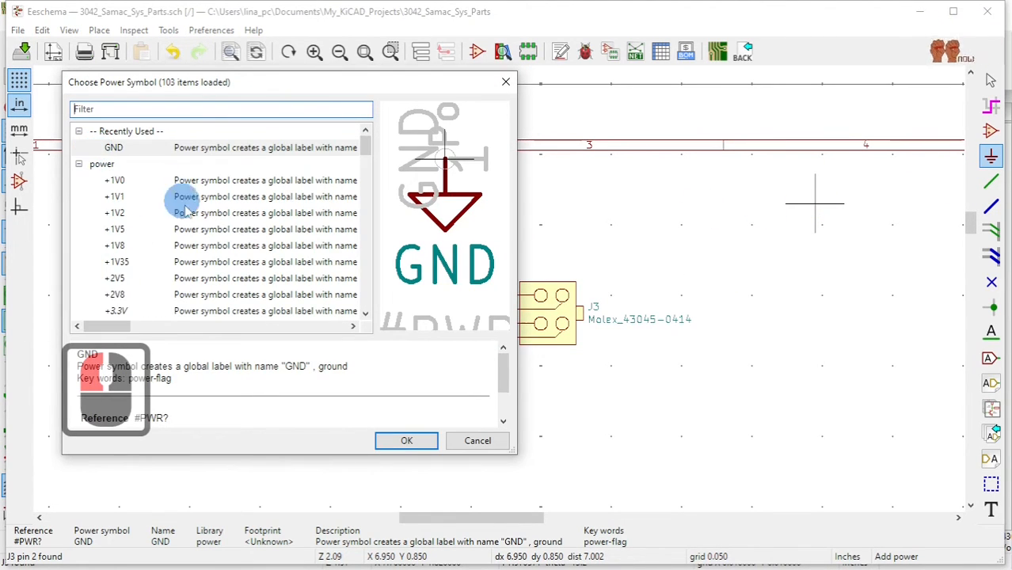
pyautogui.scroll(-3, 158, 222)
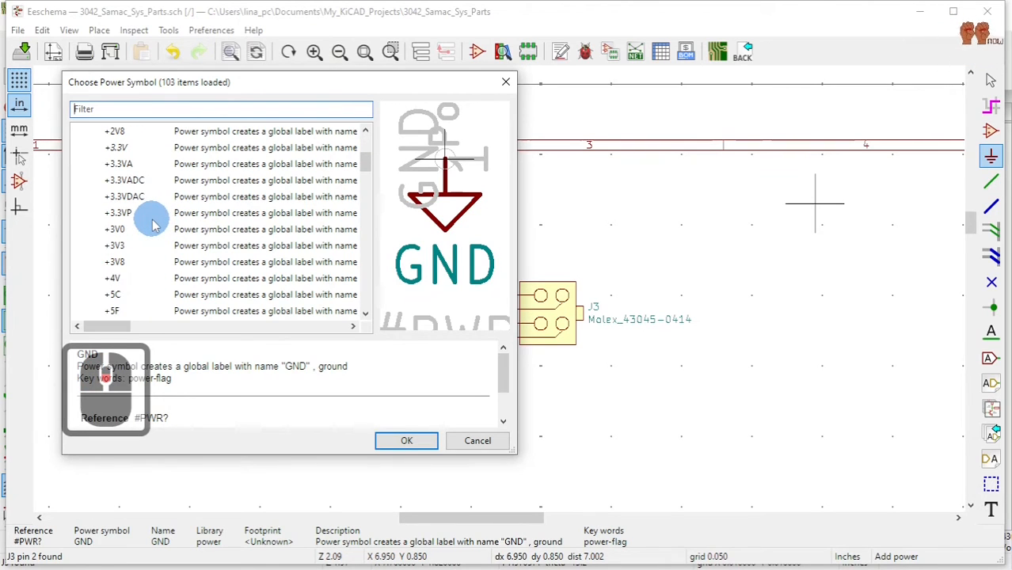
pyautogui.scroll(-3, 175, 261)
pyautogui.scroll(-3, 169, 269)
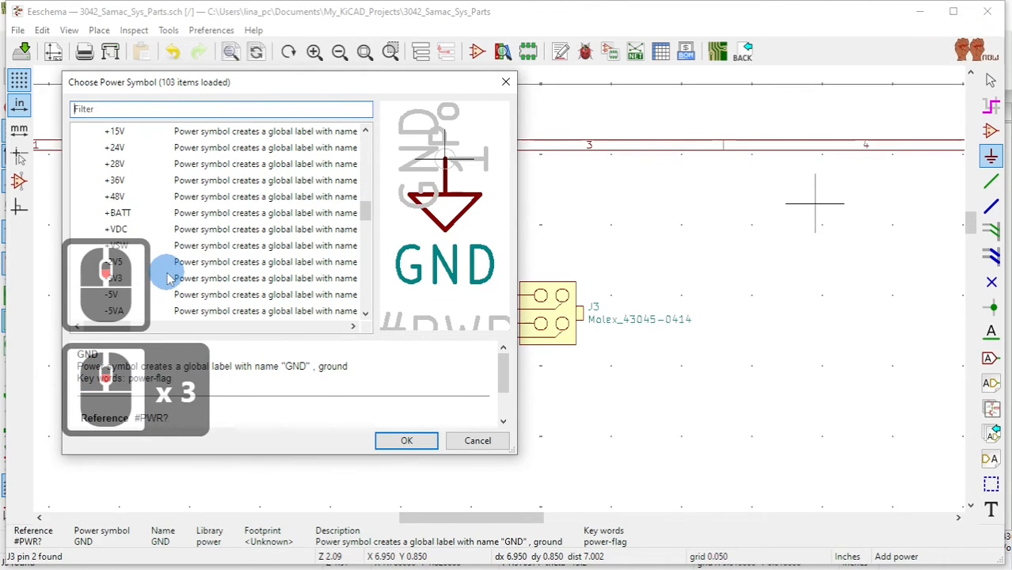
pyautogui.click(115, 147)
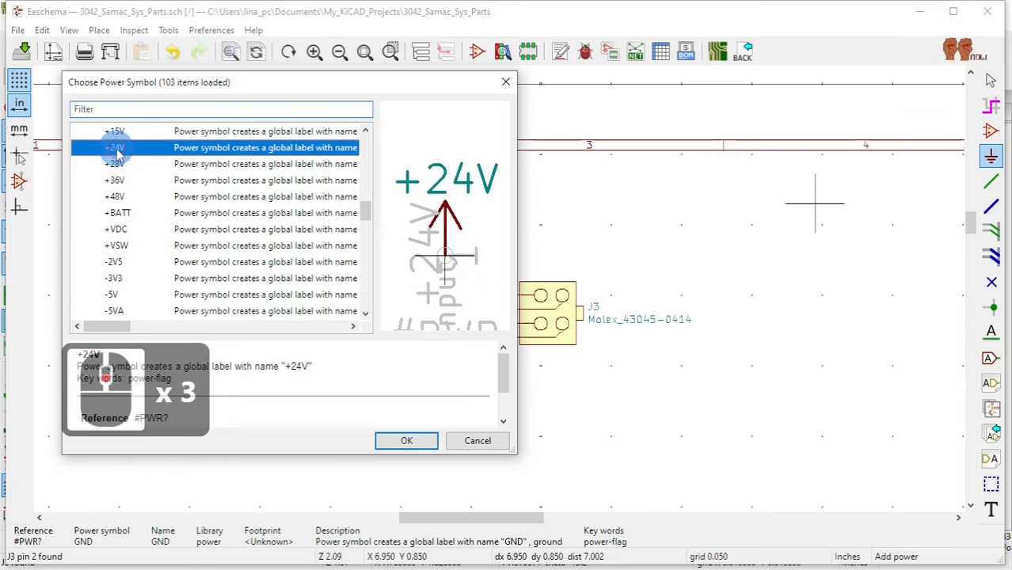
pyautogui.click(400, 442)
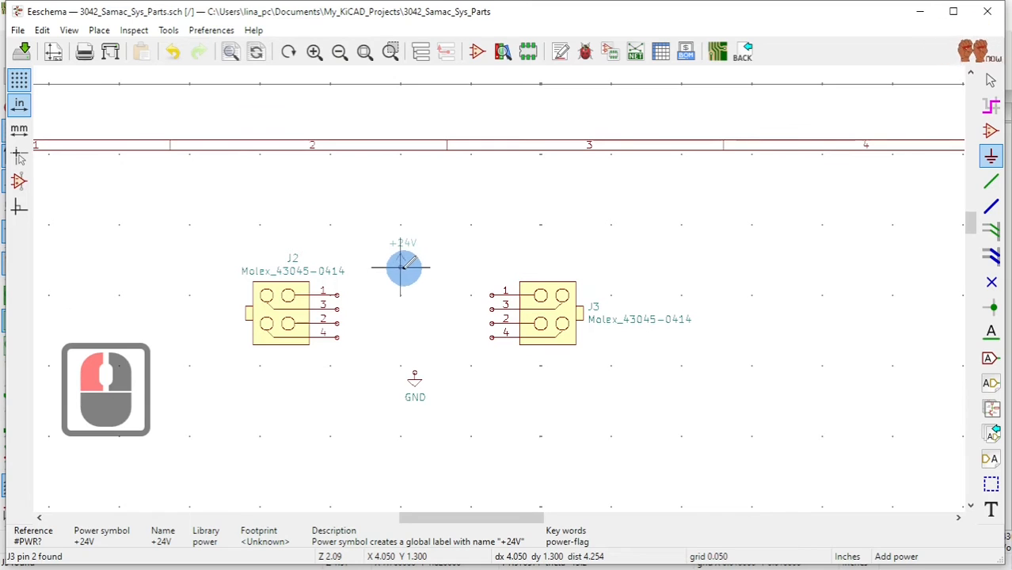
pyautogui.click(407, 266)
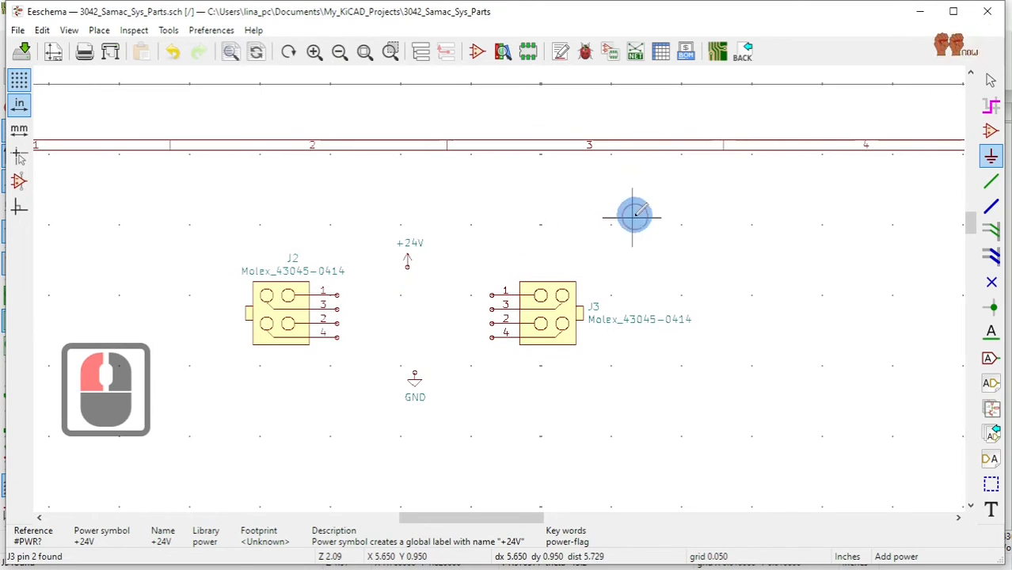
# Wire pins 1, 3, 2 and 4 of J2 straight across to the same-numbered pins of J3.
pyautogui.click(990, 184)
pyautogui.scroll(2, 454, 309)
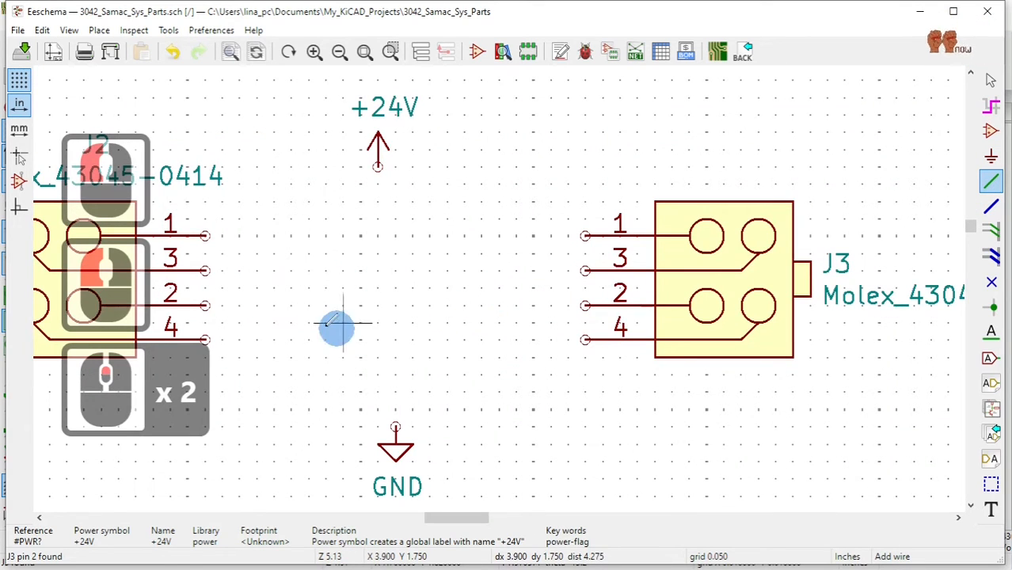
pyautogui.scroll(-1, 325, 323)
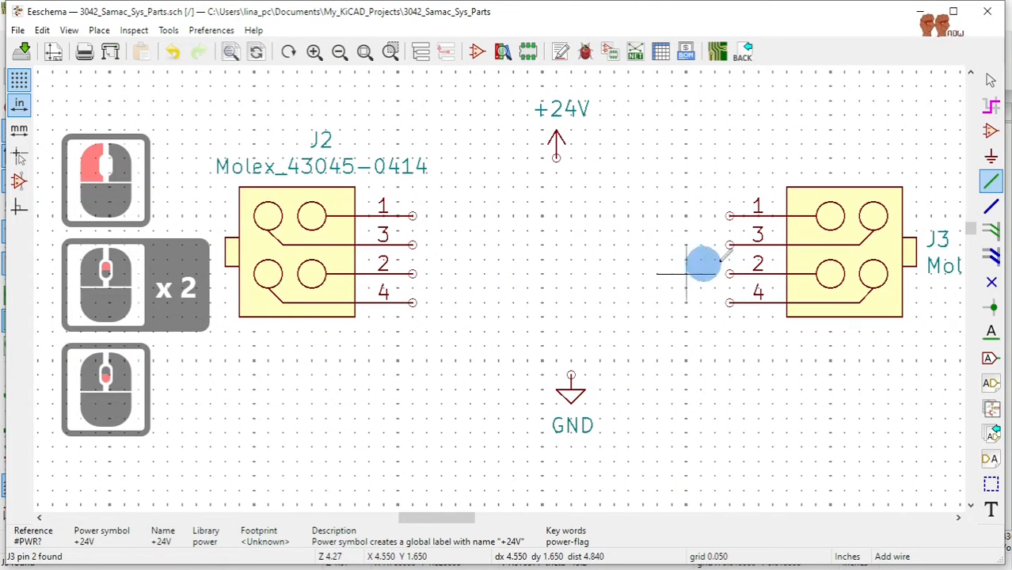
pyautogui.click(412, 215)
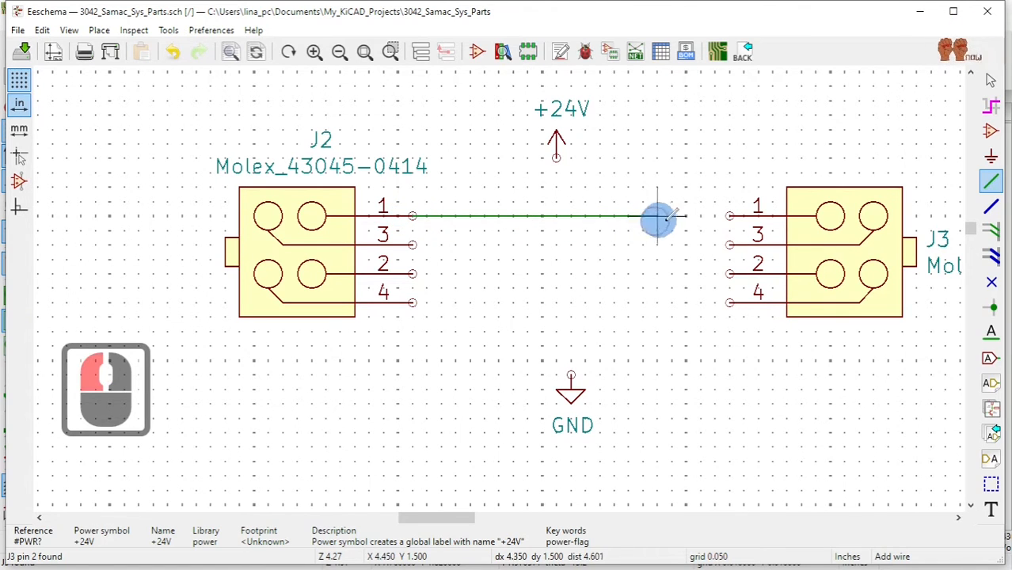
pyautogui.click(729, 215)
pyautogui.click(412, 245)
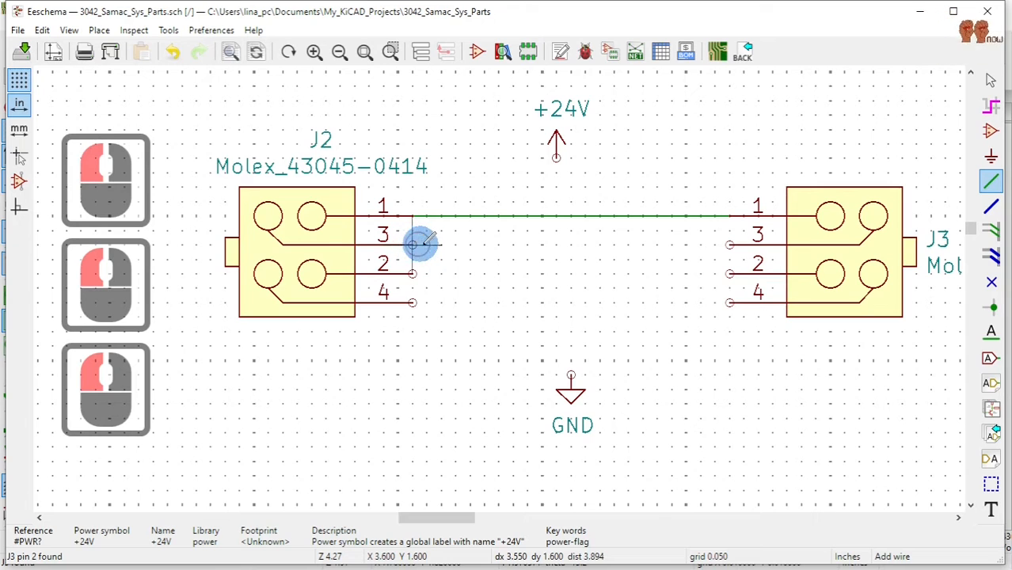
pyautogui.click(730, 245)
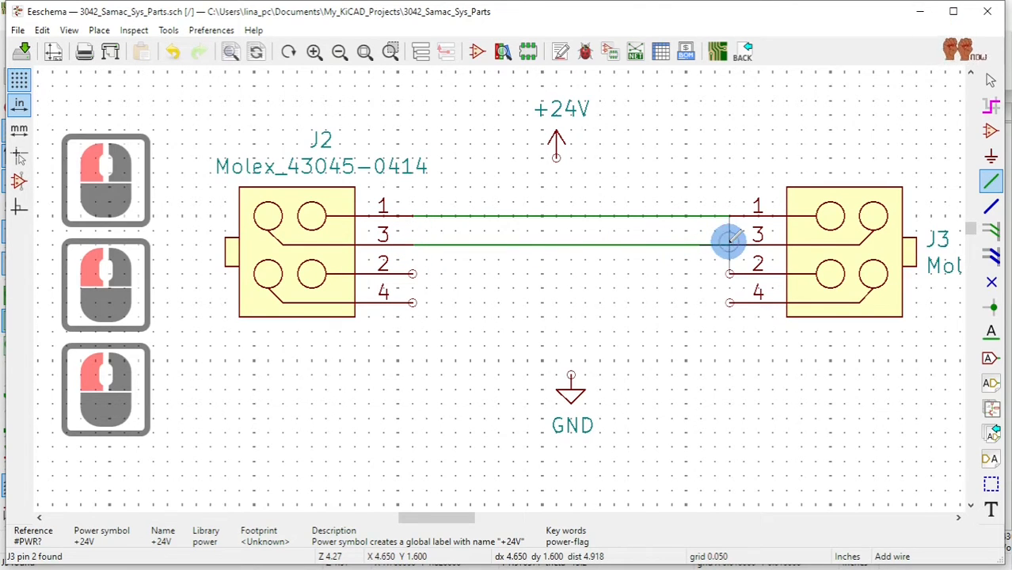
pyautogui.click(413, 273)
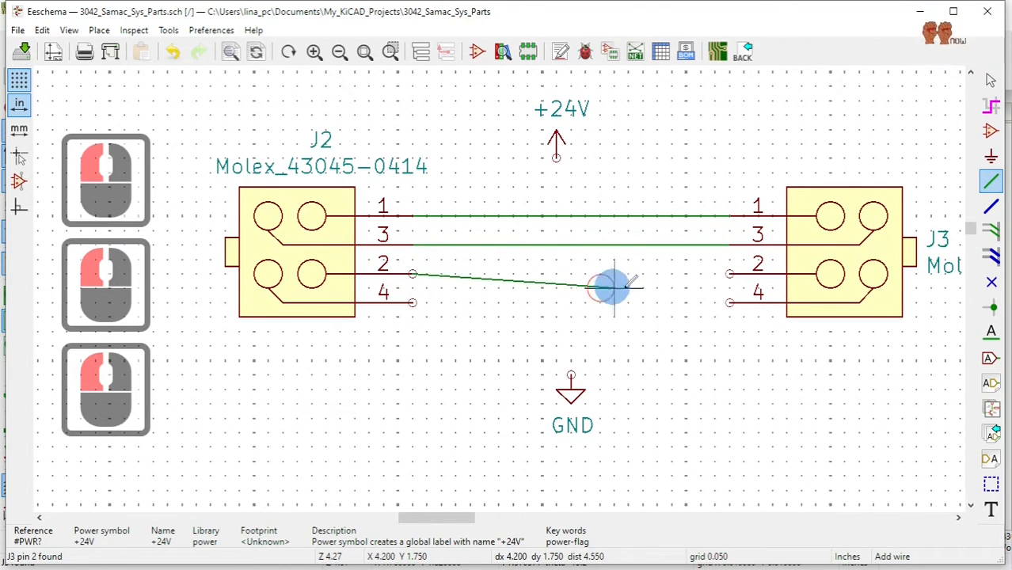
pyautogui.click(730, 273)
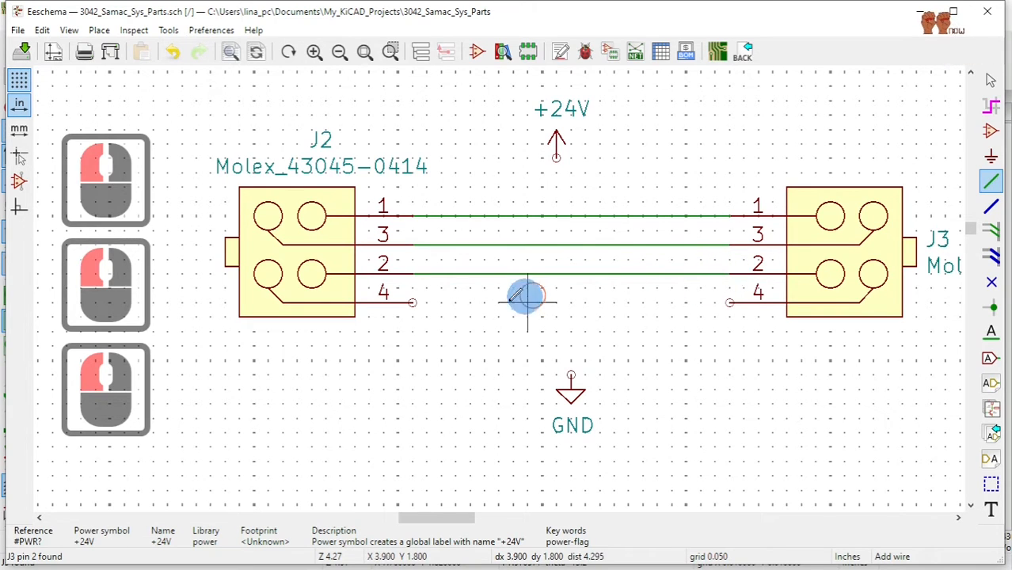
pyautogui.click(413, 302)
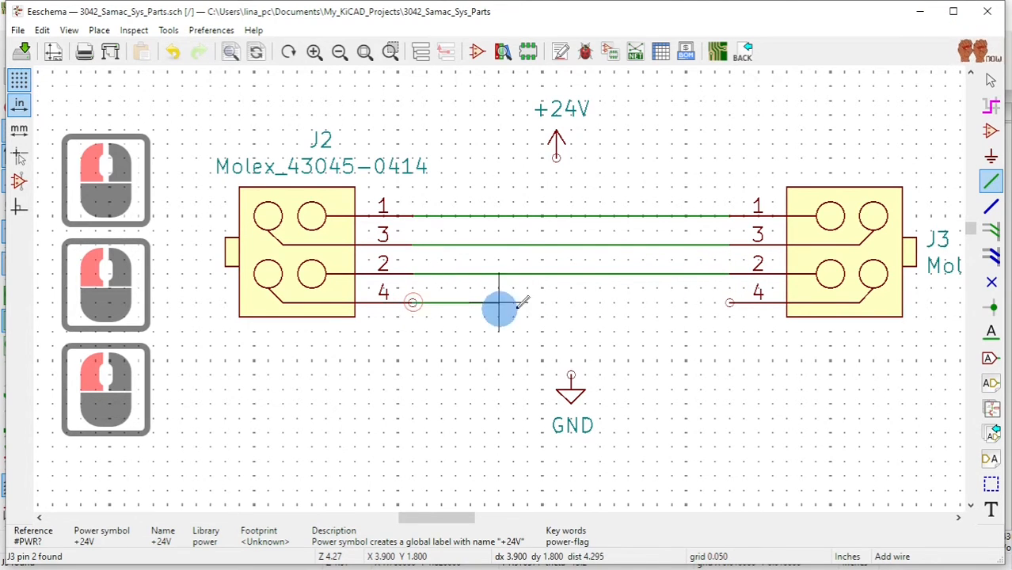
pyautogui.click(729, 302)
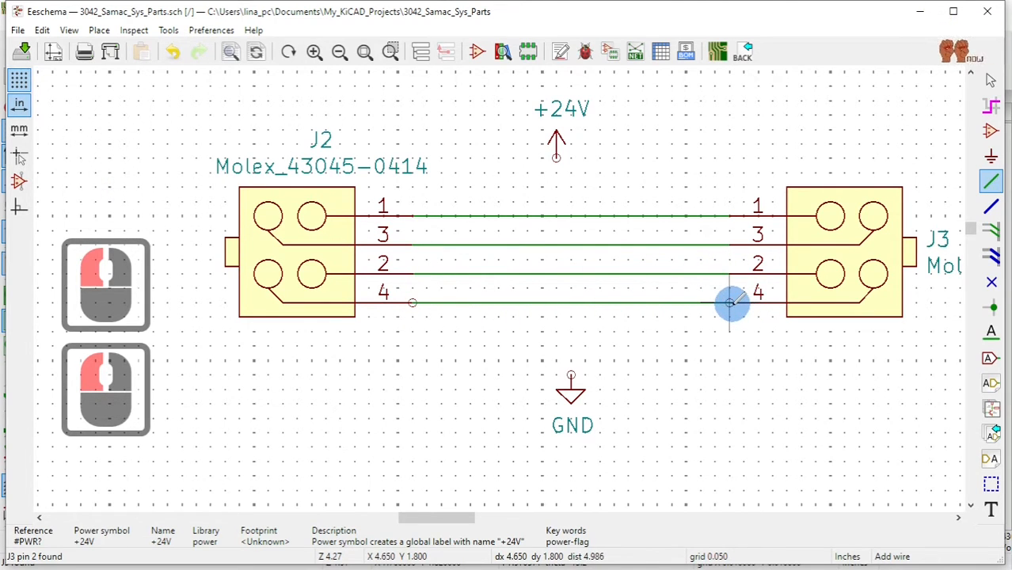
# Wire the GND symbol to the pin 4 wire and the +24V symbol to the pin 1 wire, and save the schematic.
pyautogui.click(572, 373)
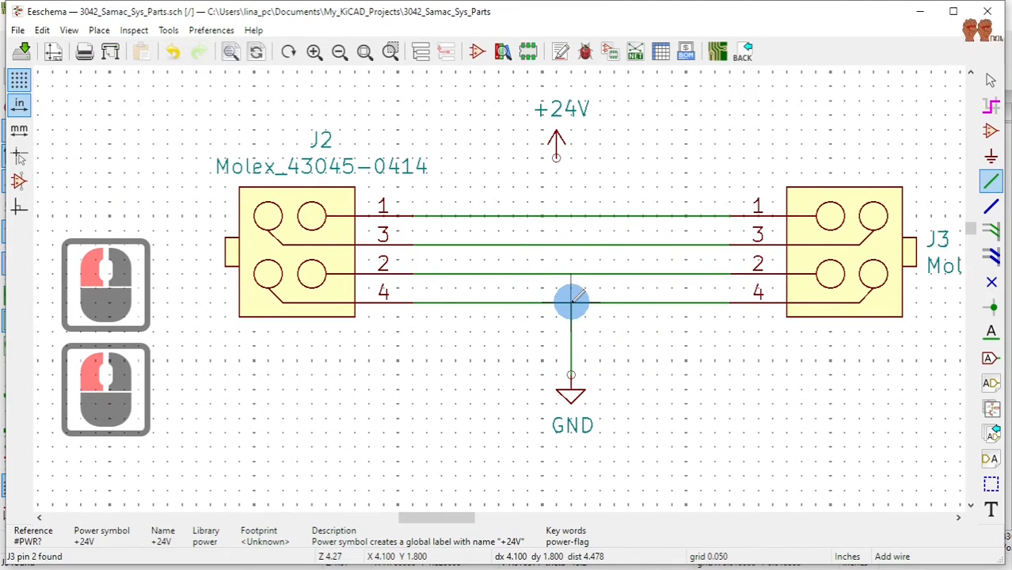
pyautogui.click(571, 301)
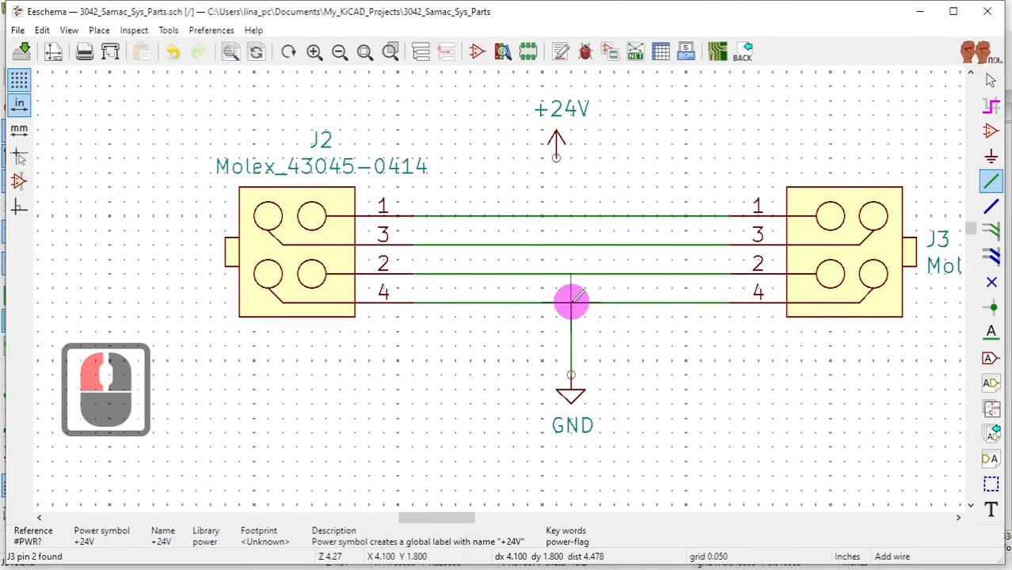
pyautogui.click(557, 157)
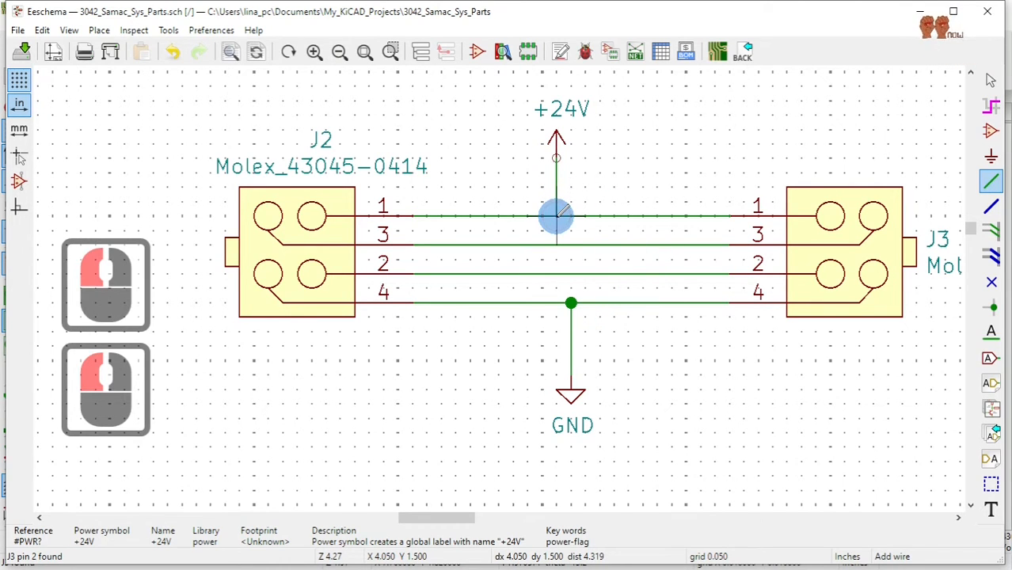
pyautogui.click(557, 215)
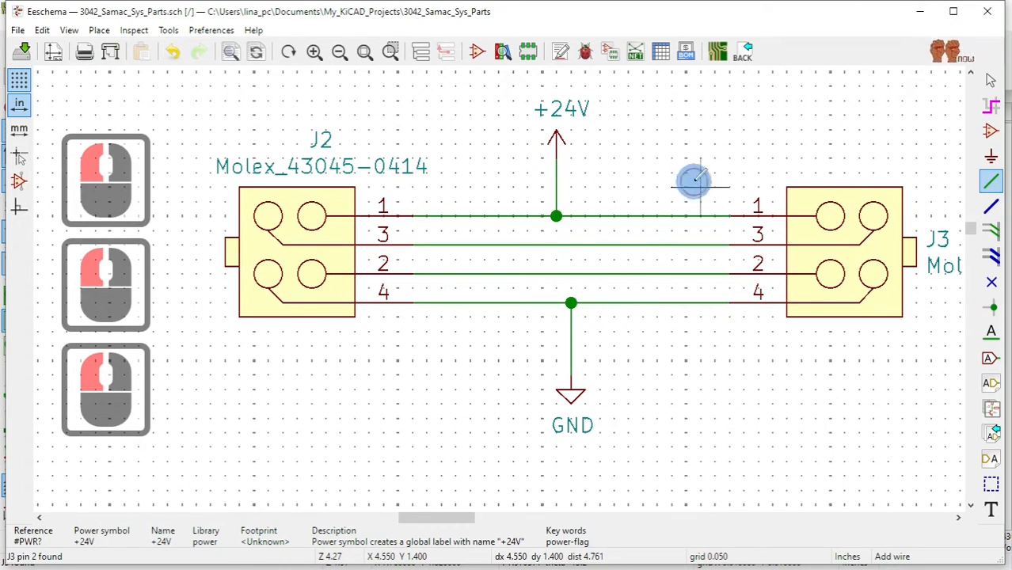
pyautogui.click(23, 51)
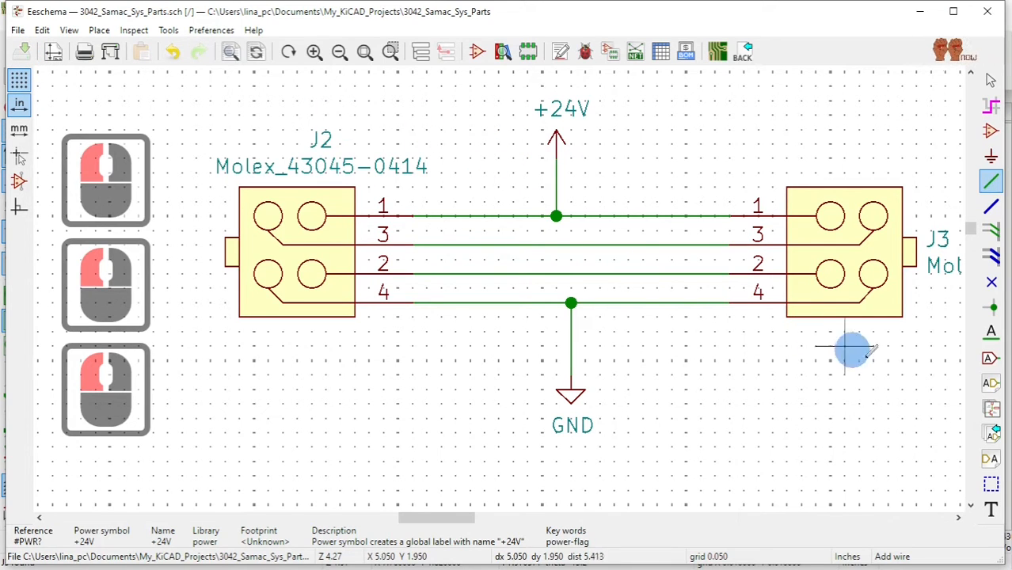
# Start a net label on the wire joining pin 3 of J2 and J3, at X 3.95, Y 1.60 in.
pyautogui.click(991, 331)
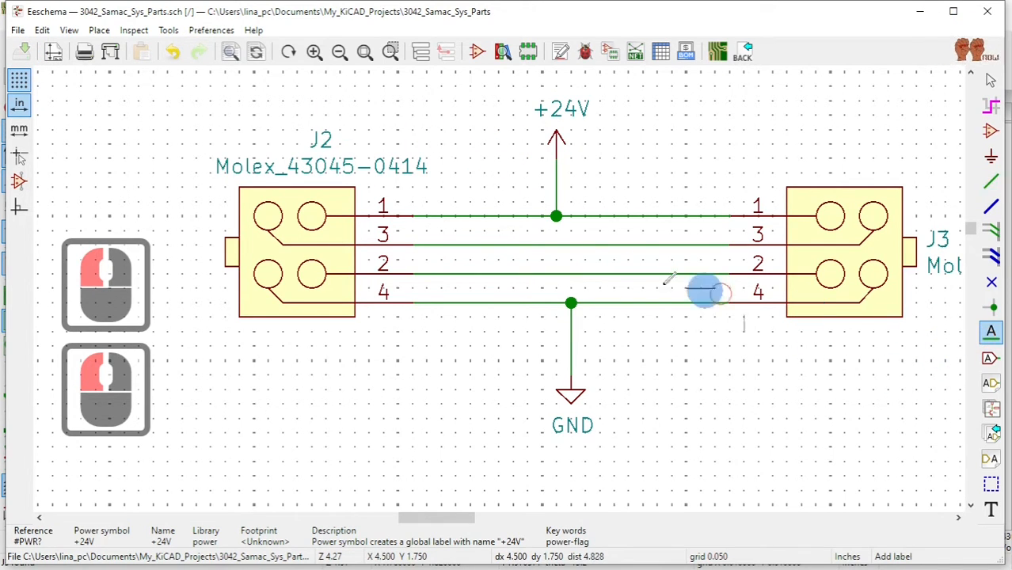
pyautogui.click(535, 248)
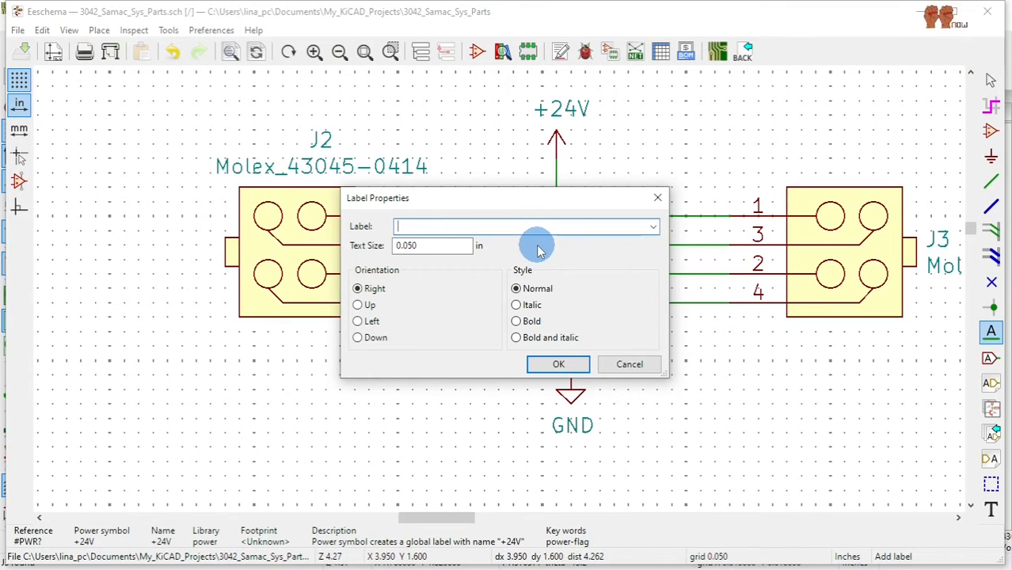
pyautogui.click(537, 250)
pyautogui.write('S')
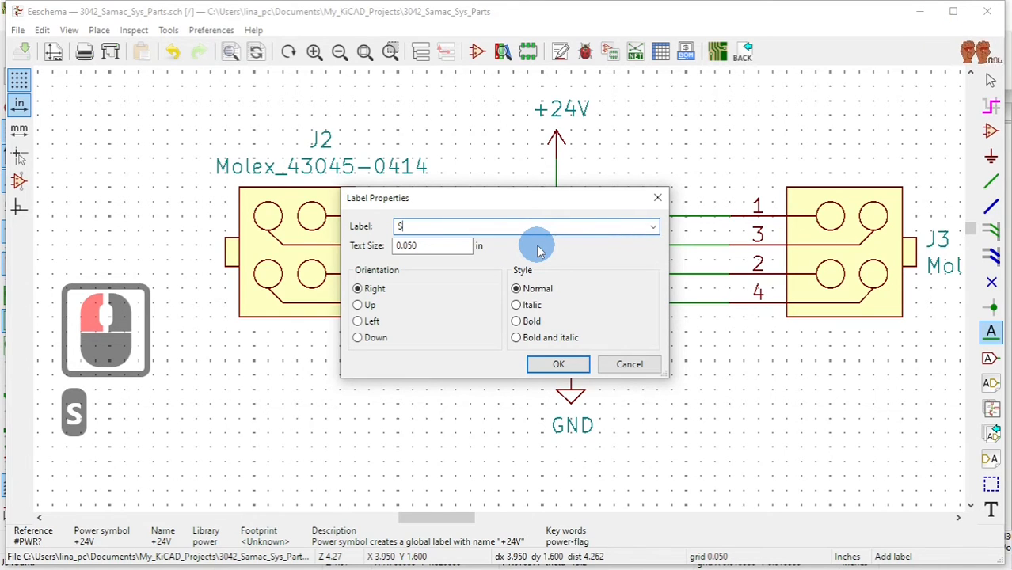
pyautogui.write('ign')
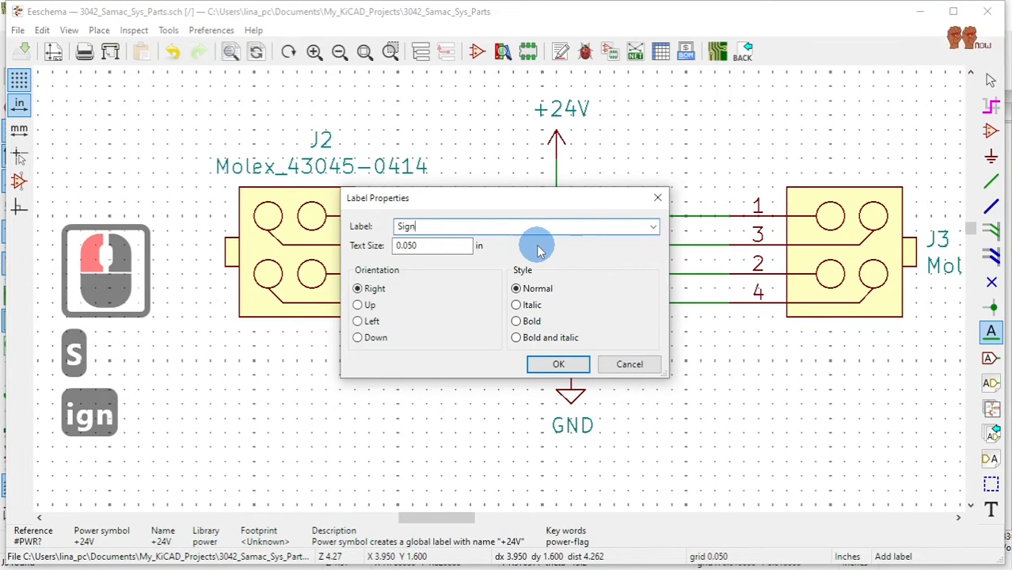
pyautogui.write('al_')
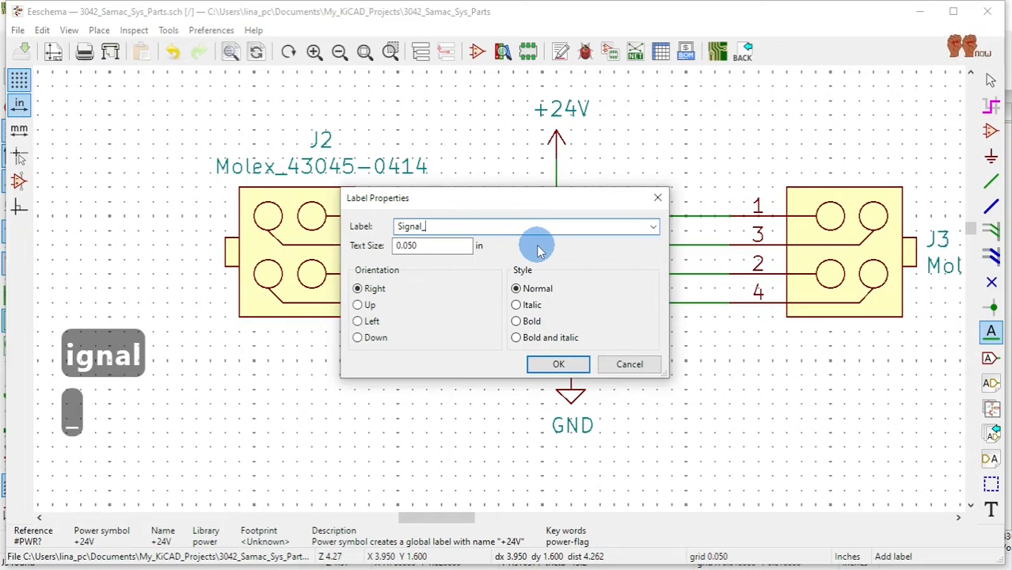
pyautogui.write('A')
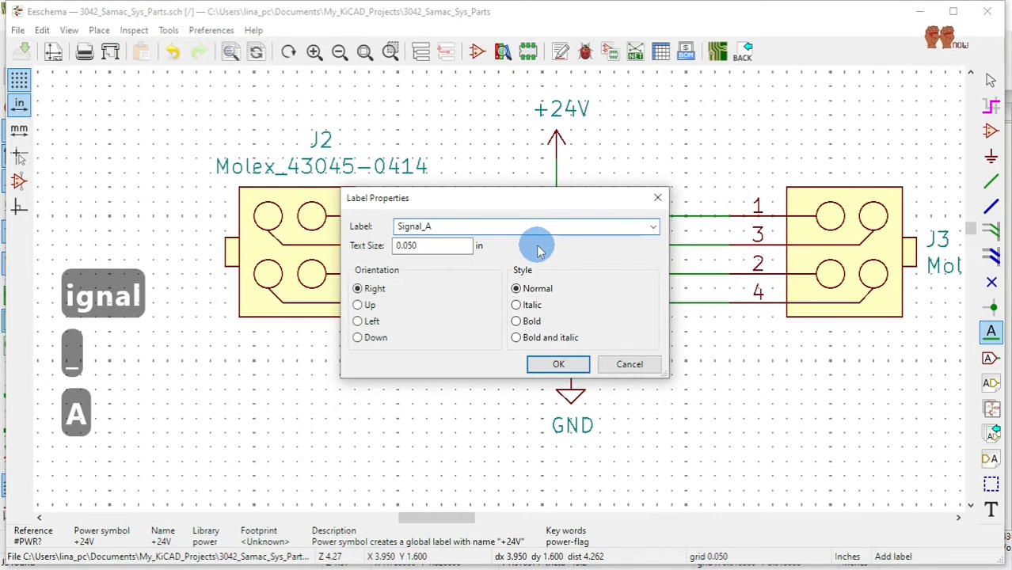
pyautogui.press('BackSpace')
pyautogui.press('BackSpace')
pyautogui.press('BackSpace')
pyautogui.press('BackSpace')
pyautogui.press('BackSpace')
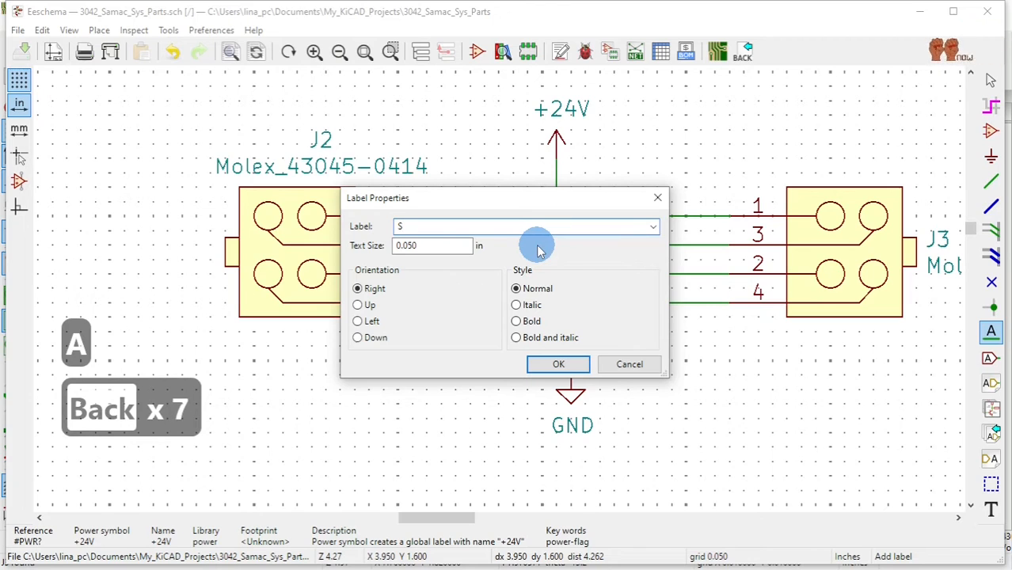
pyautogui.press('BackSpace')
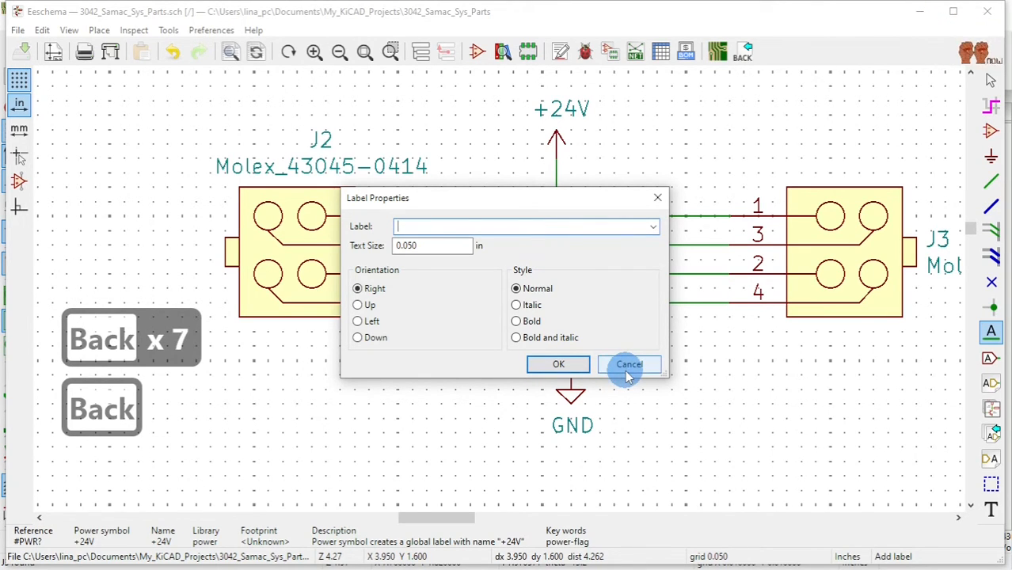
# Name the net label A and place it on the pin 3 wire between J2 and J3.
pyautogui.write('A')
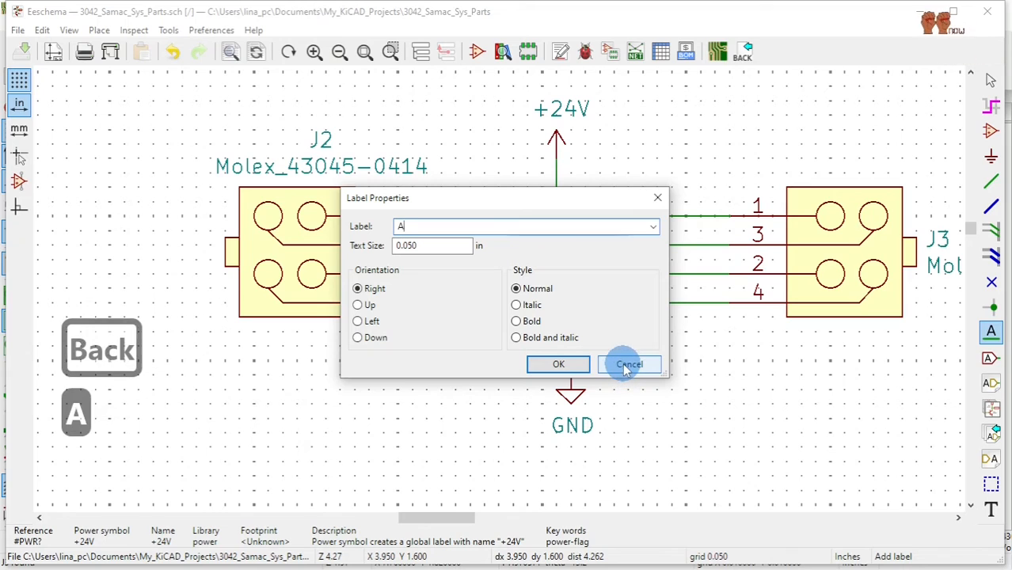
pyautogui.click(560, 365)
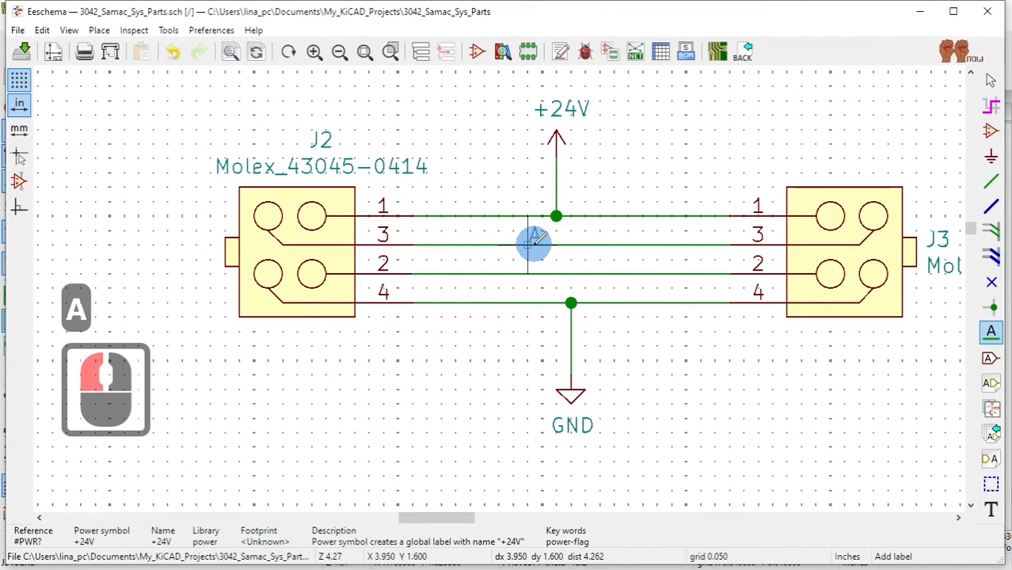
pyautogui.click(534, 242)
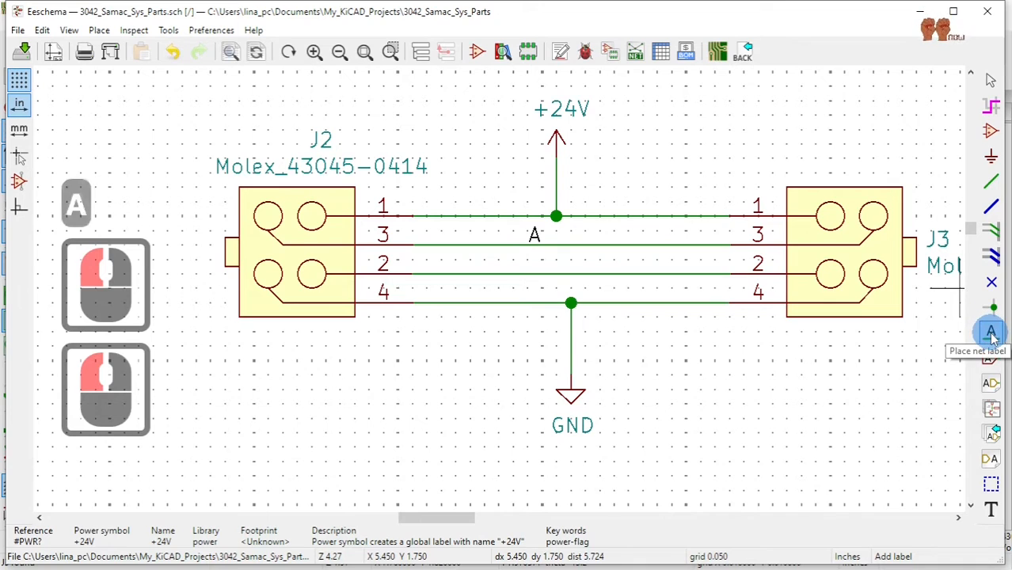
# Place a net label B on the pin 2 wire at X 3.95, Y 1.70 in, and save the schematic.
pyautogui.click(528, 273)
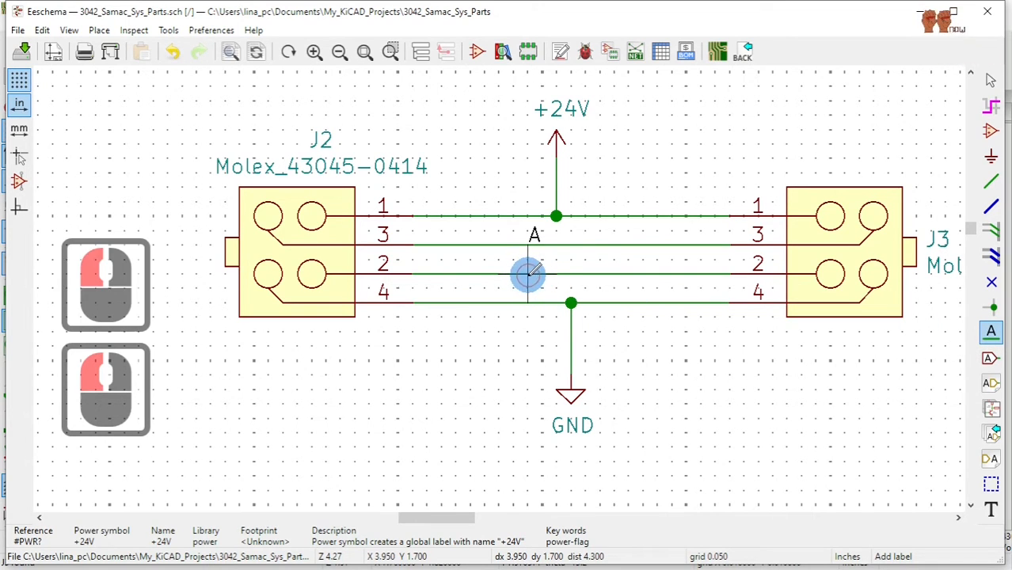
pyautogui.write('B')
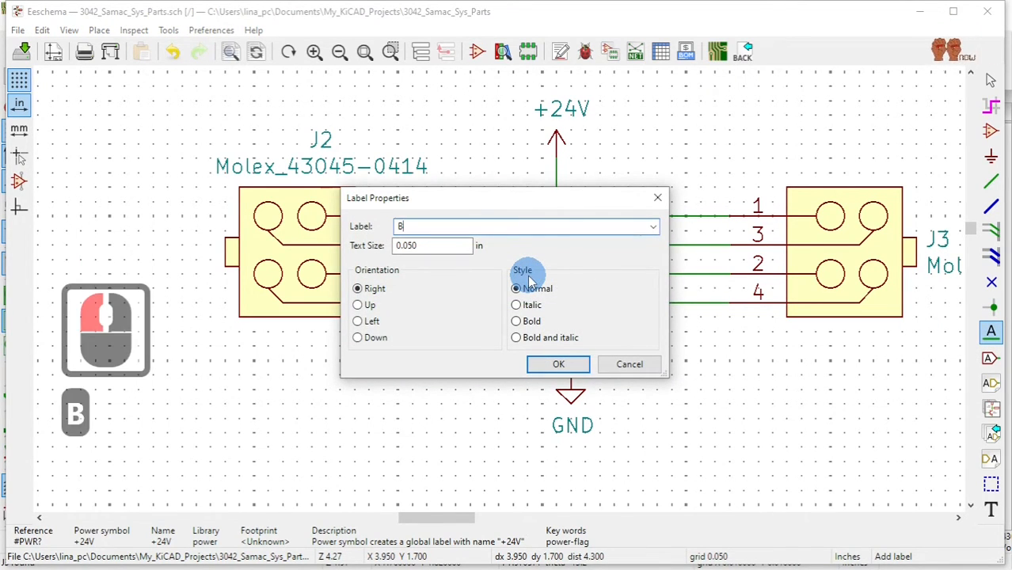
pyautogui.click(558, 366)
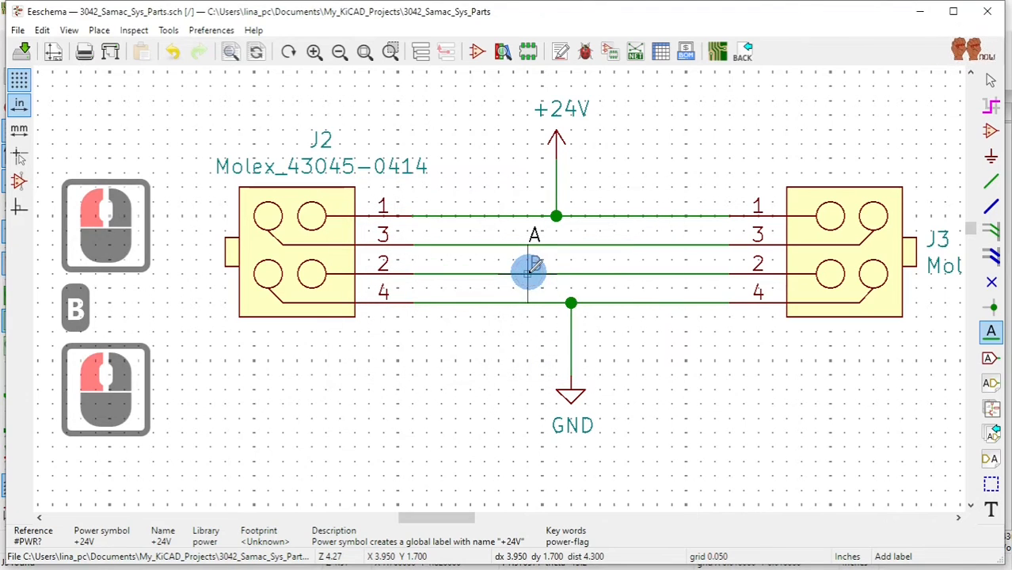
pyautogui.click(535, 268)
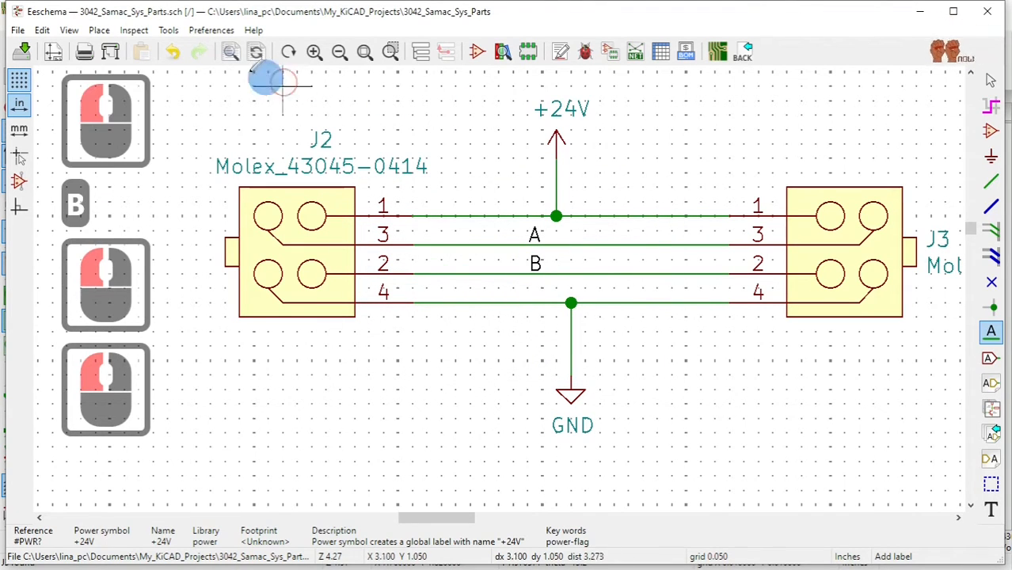
pyautogui.click(24, 59)
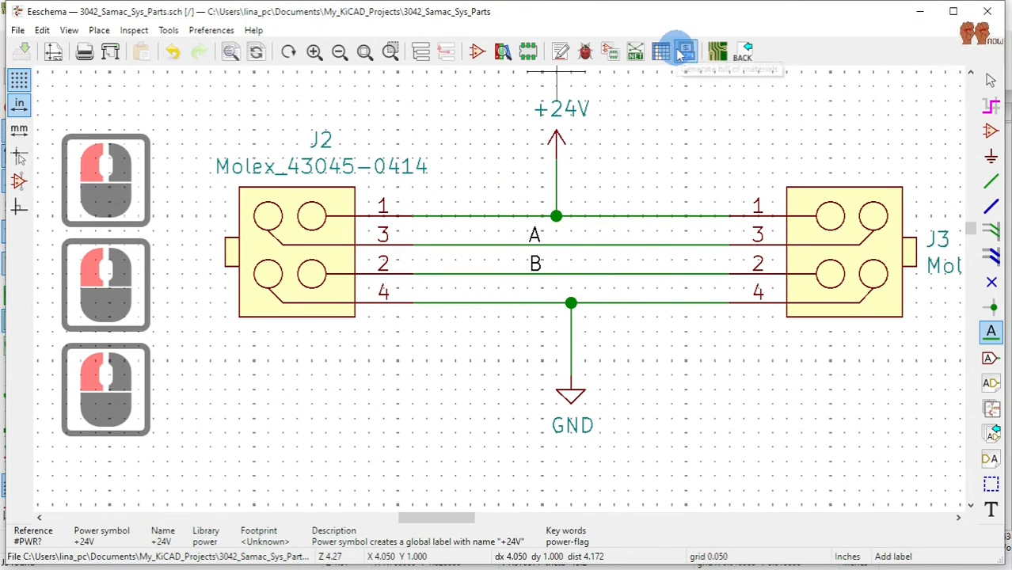
# Generate the Pcbnew netlist in default format, saving it over the existing 3042_Samac_Sys_Parts.net file.
pyautogui.click(635, 52)
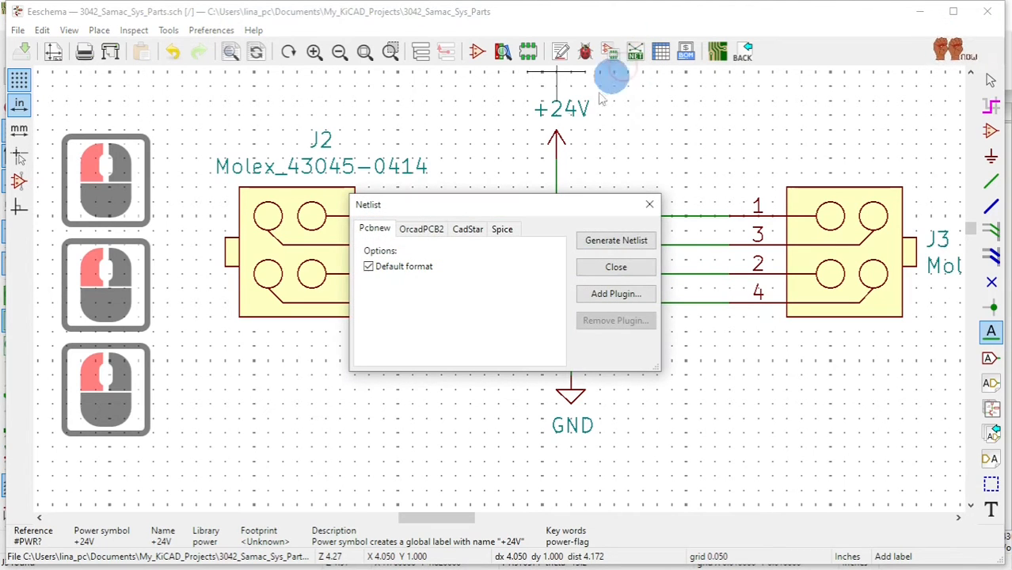
pyautogui.click(625, 242)
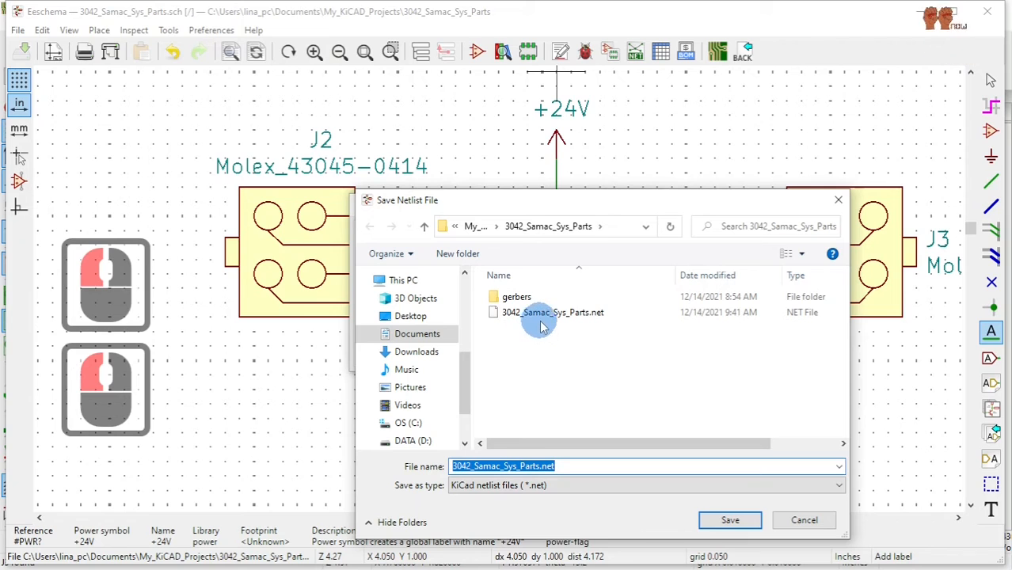
pyautogui.click(543, 316)
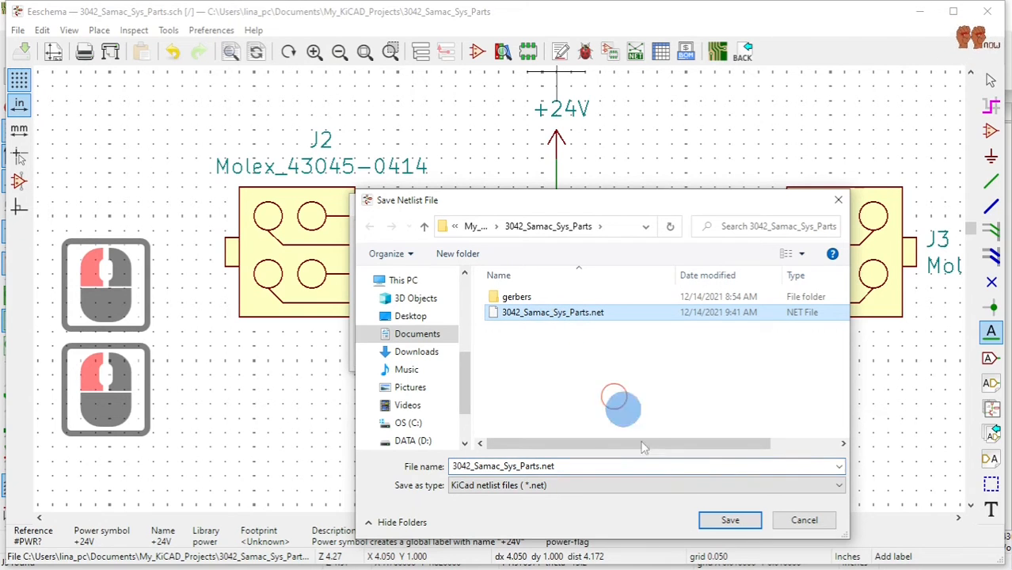
pyautogui.click(722, 526)
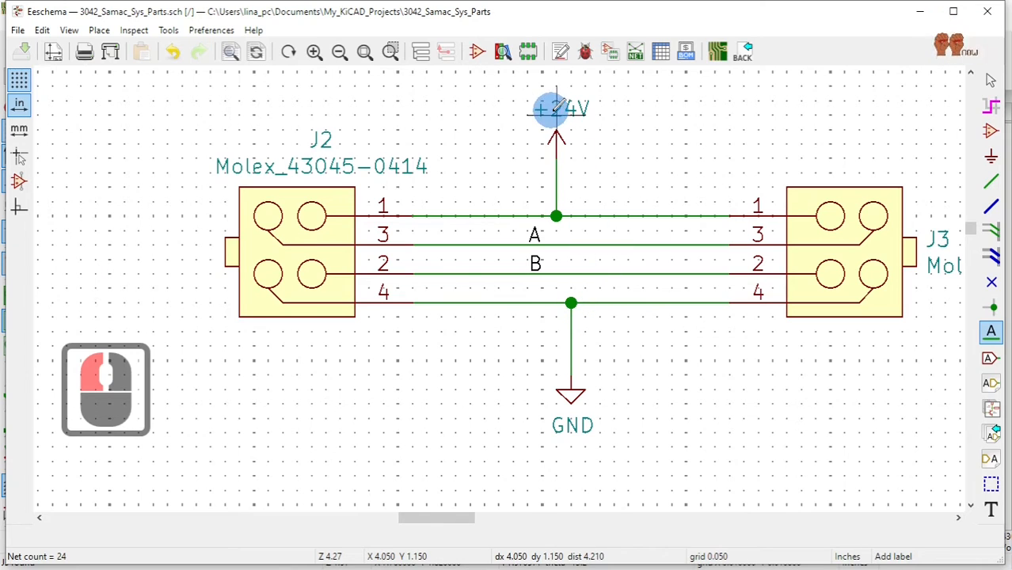
# Regenerate the Pcbnew netlist in default format under the file name 3042_Samac_Sys_Parts.net.
pyautogui.click(633, 57)
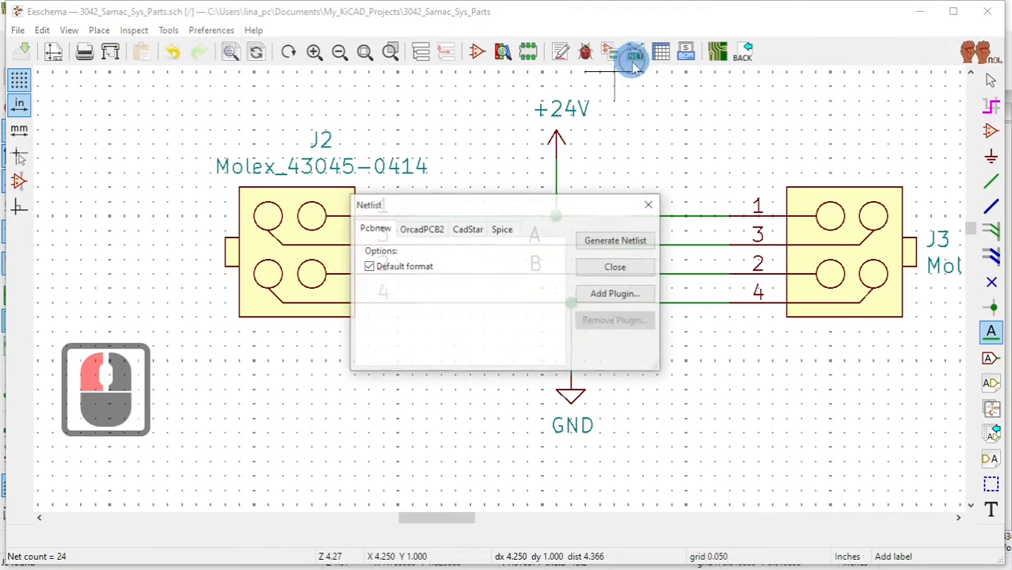
pyautogui.click(629, 246)
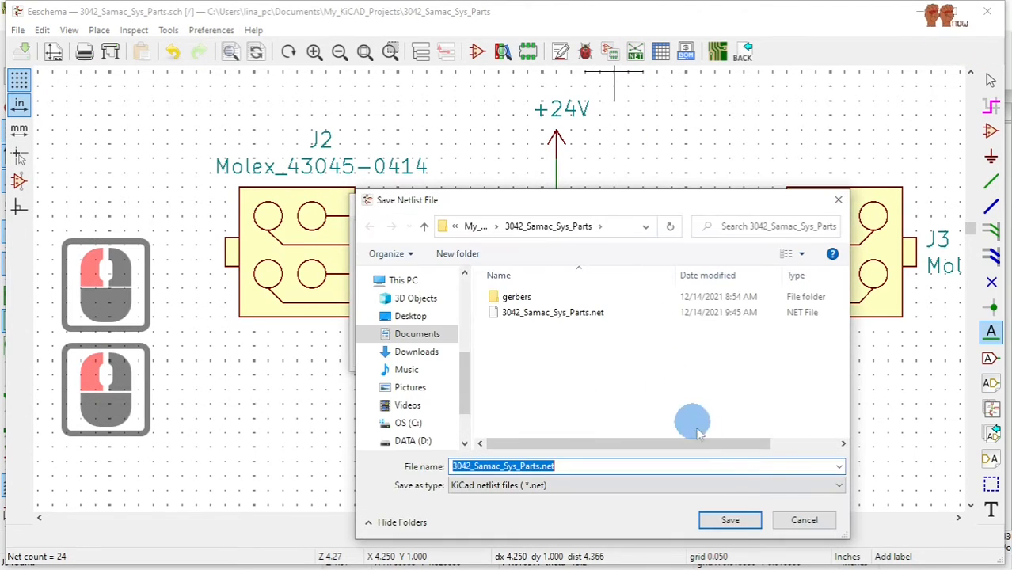
pyautogui.click(733, 521)
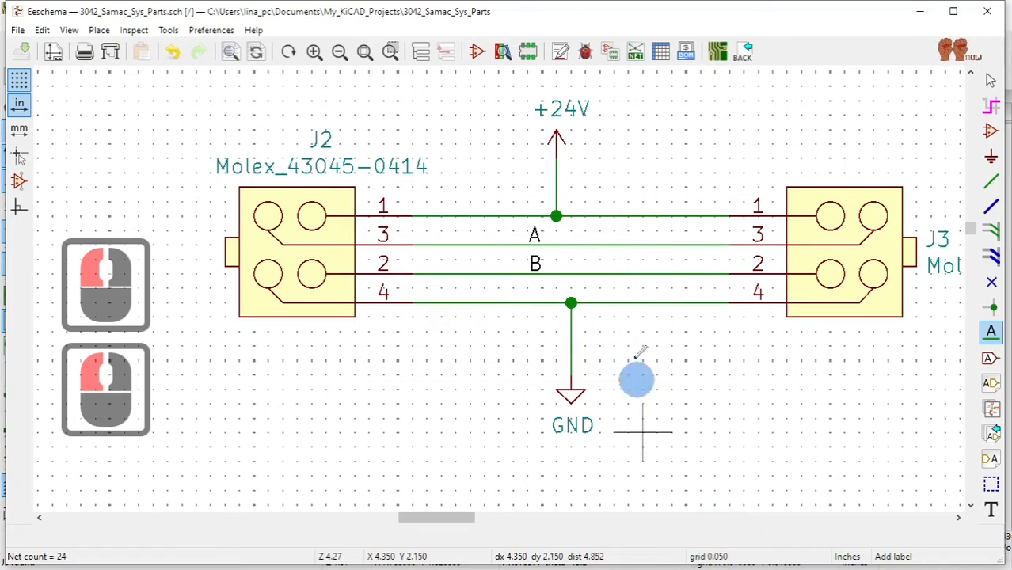
# Run the electrical rules check, locate the marker at 4.100 in, 2.050 in on the schematic, and close the checker.
pyautogui.click(586, 53)
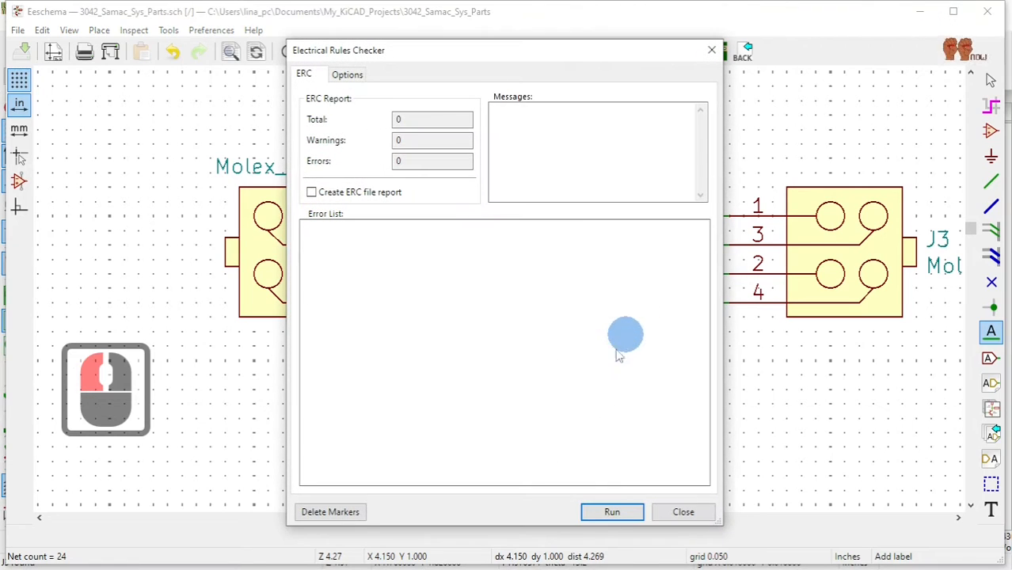
pyautogui.click(614, 512)
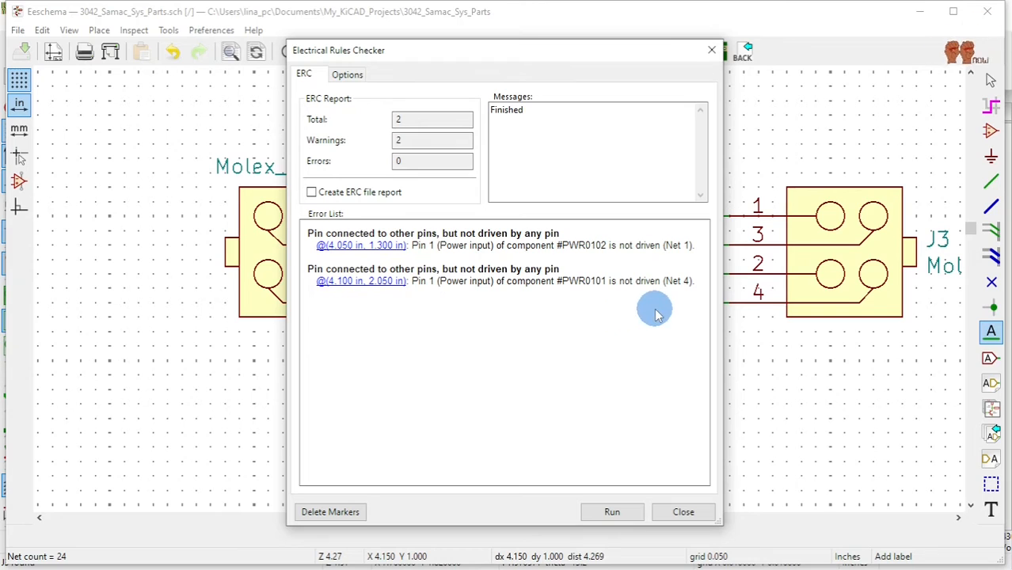
pyautogui.click(386, 283)
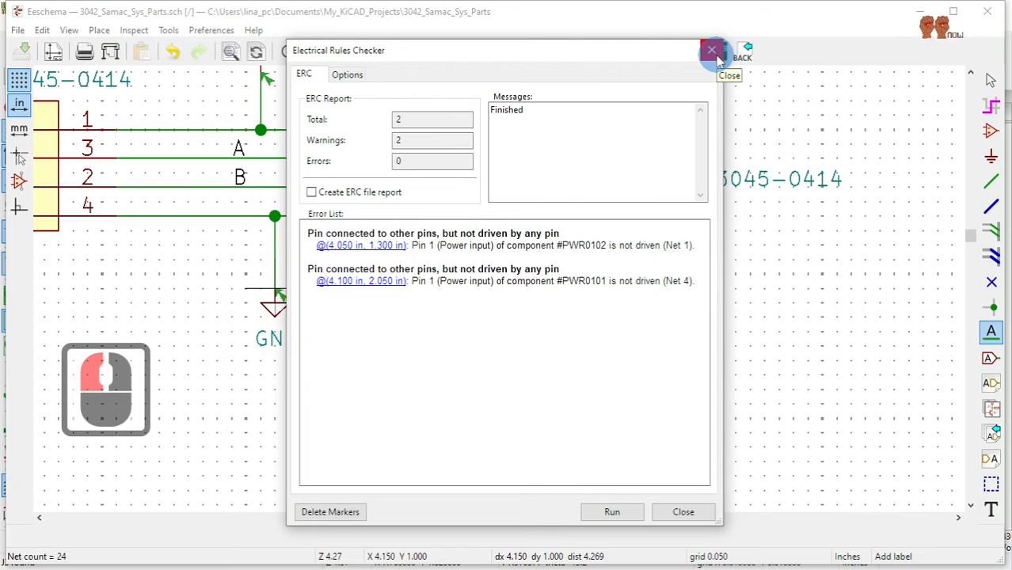
pyautogui.click(712, 51)
# Add a PWR_FLAG power symbol beside the +24V symbol and move it to X 4.40, Y 1.25 in.
pyautogui.scroll(-1, 346, 177)
pyautogui.scroll(1, 411, 220)
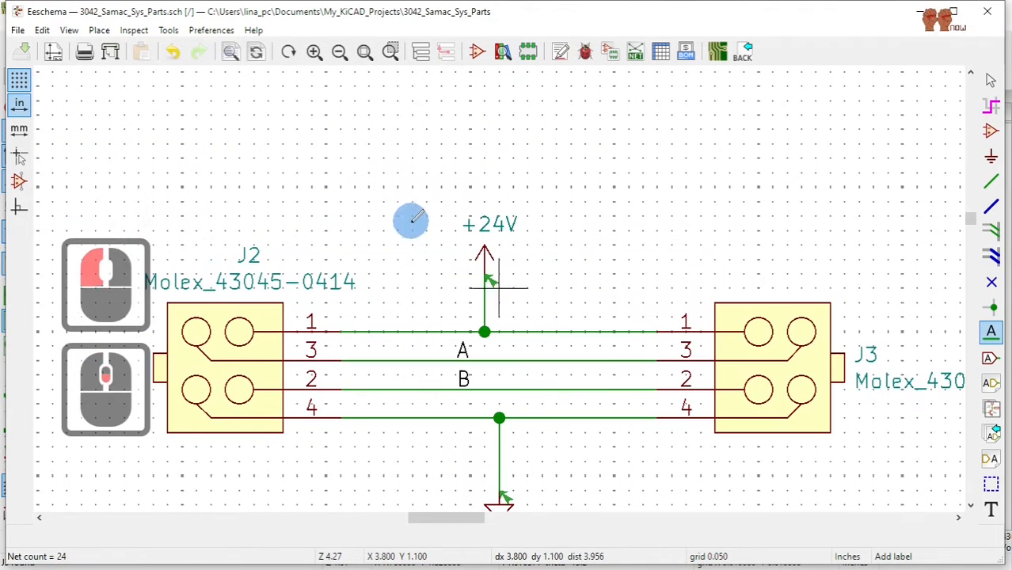
pyautogui.click(991, 155)
pyautogui.click(615, 143)
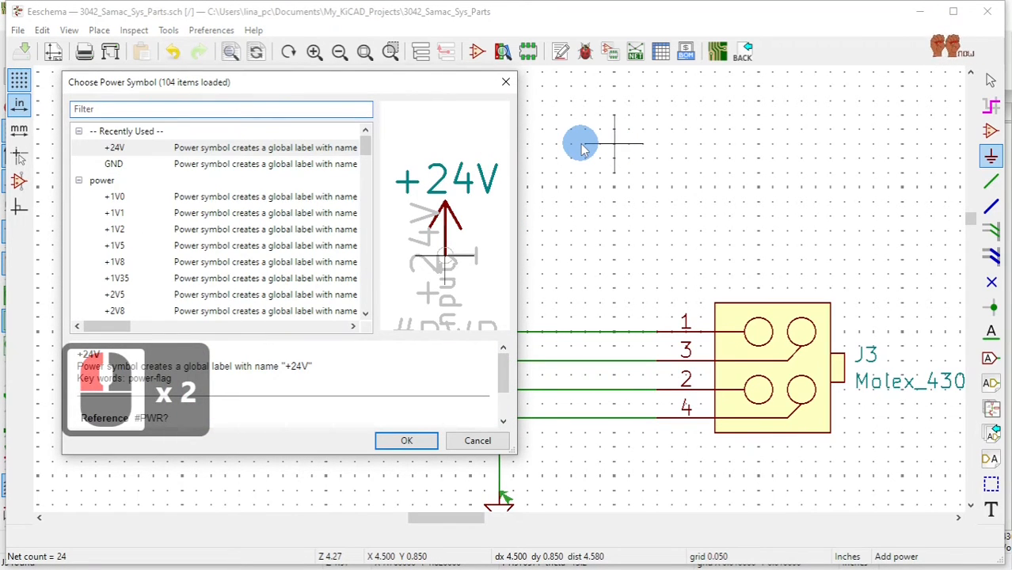
pyautogui.write('p')
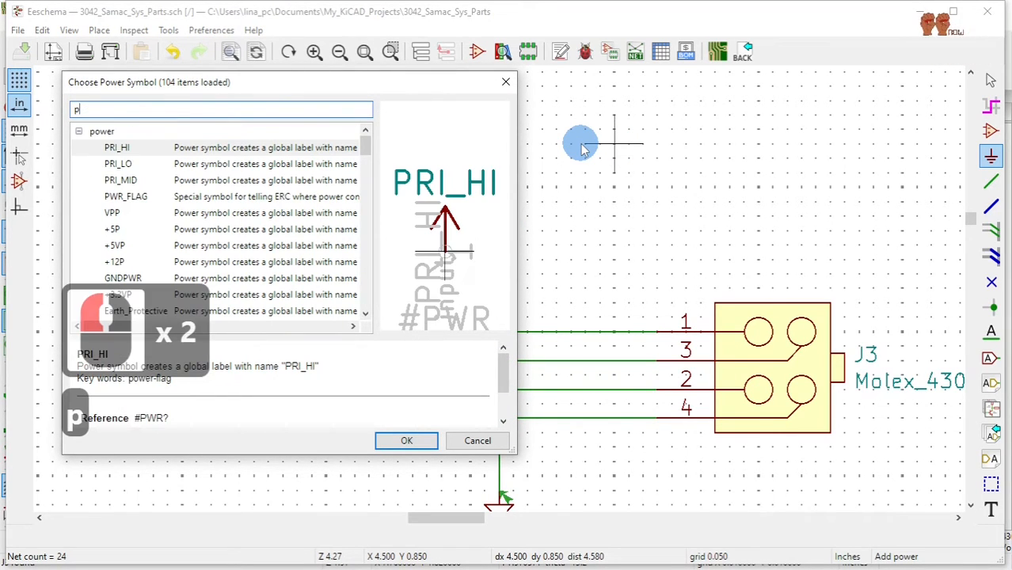
pyautogui.press('BackSpace')
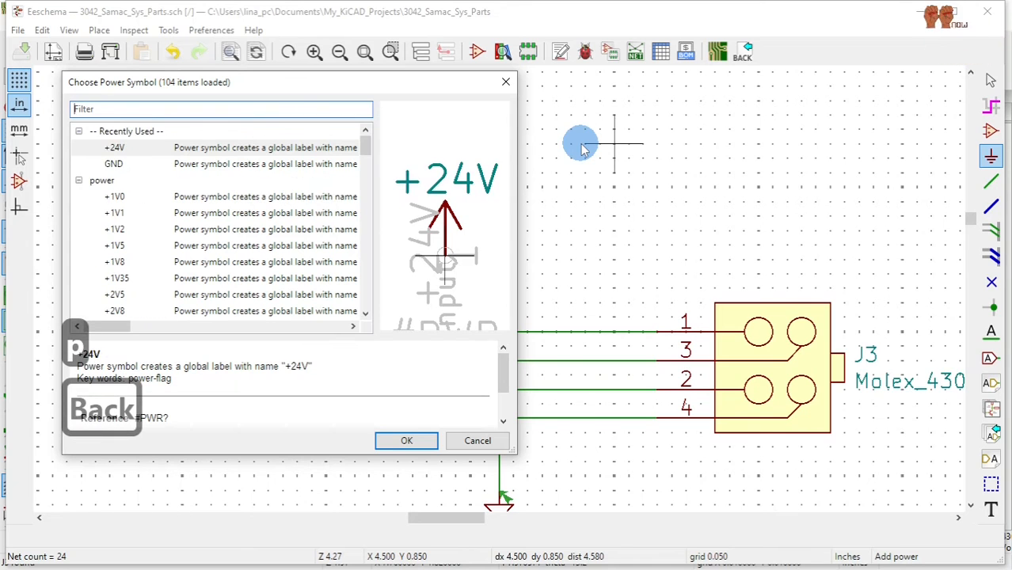
pyautogui.write('fl')
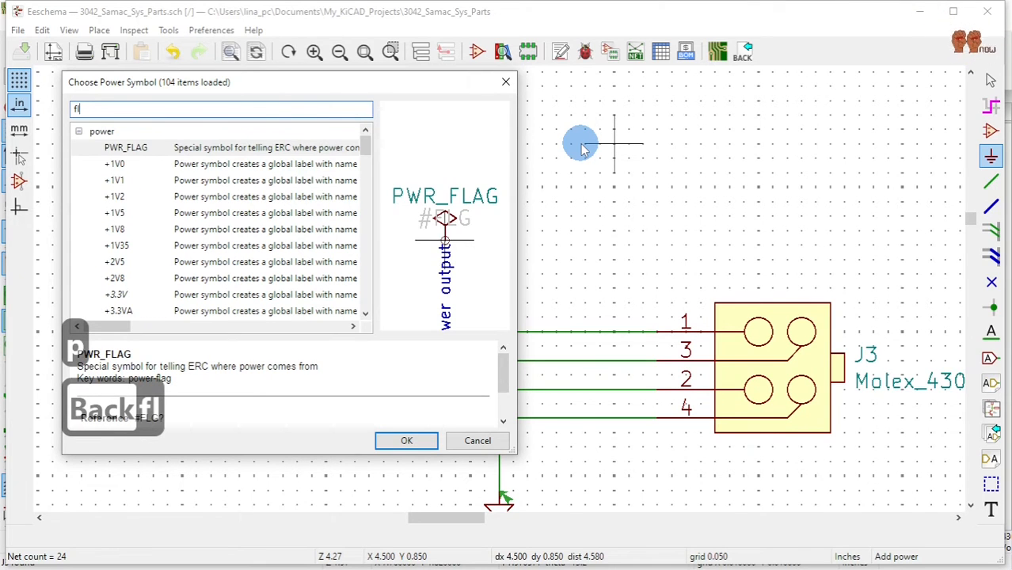
pyautogui.click(213, 147)
pyautogui.click(408, 441)
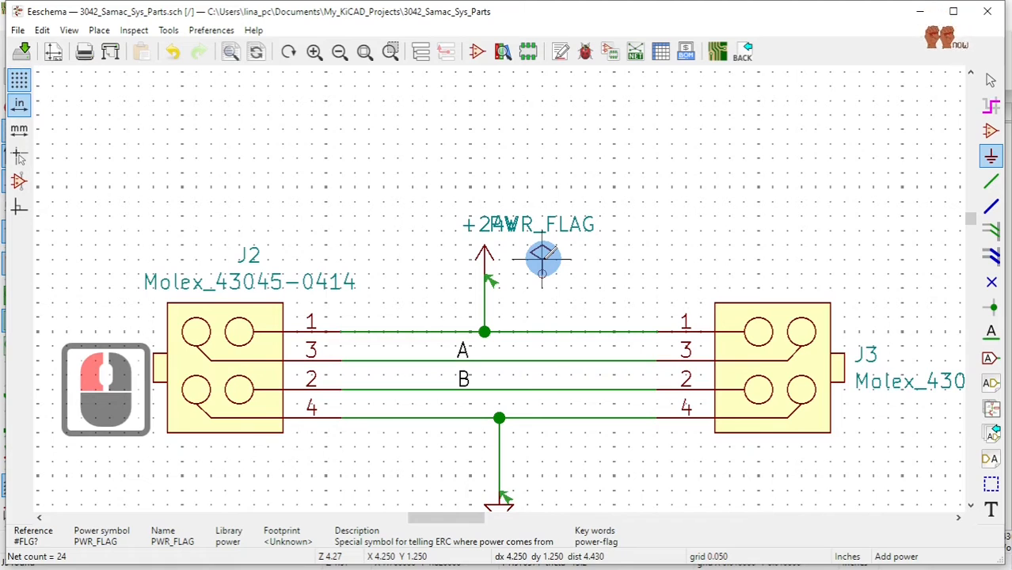
pyautogui.press('m')
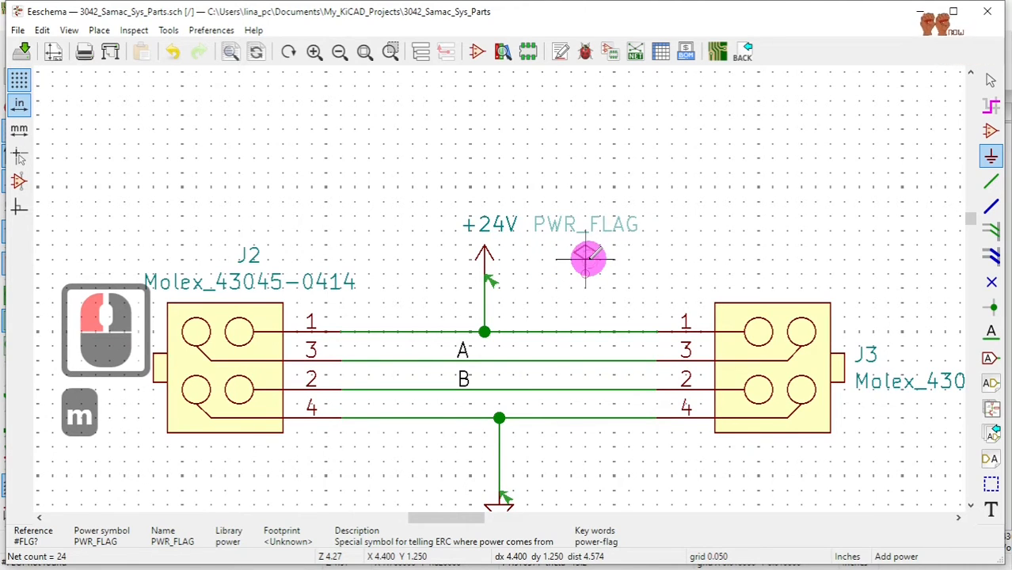
pyautogui.click(587, 258)
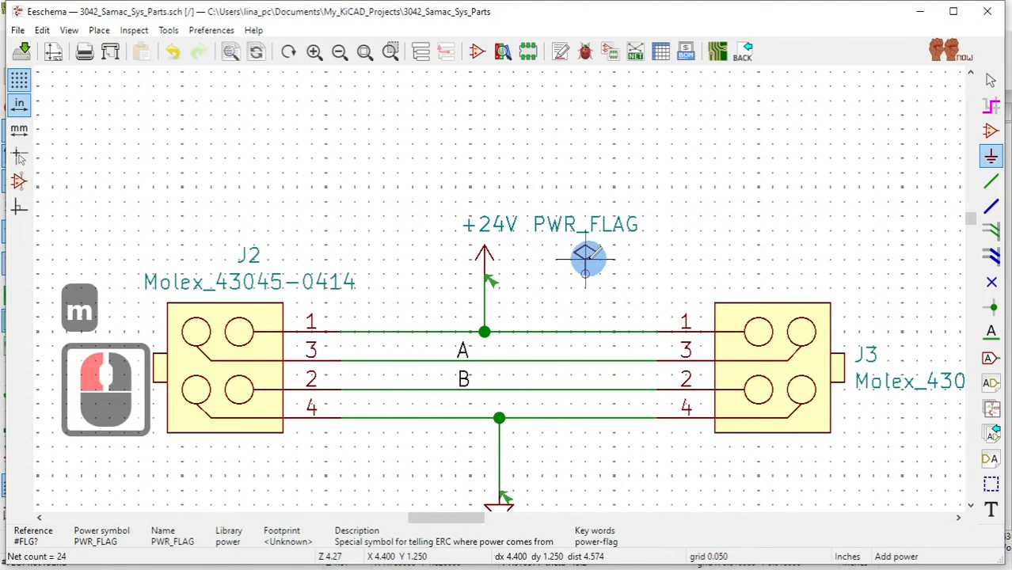
# Copy the PWR_FLAG symbol, rotate it upside down, and place the copy below the pin 4 wire at X 4.45, Y 1.95 in.
pyautogui.press('c')
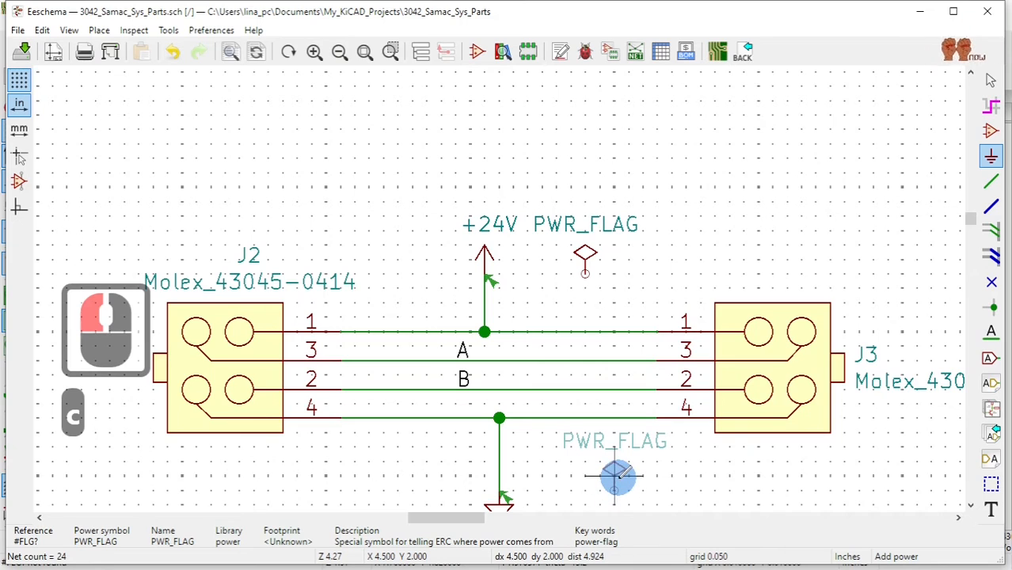
pyautogui.press('r')
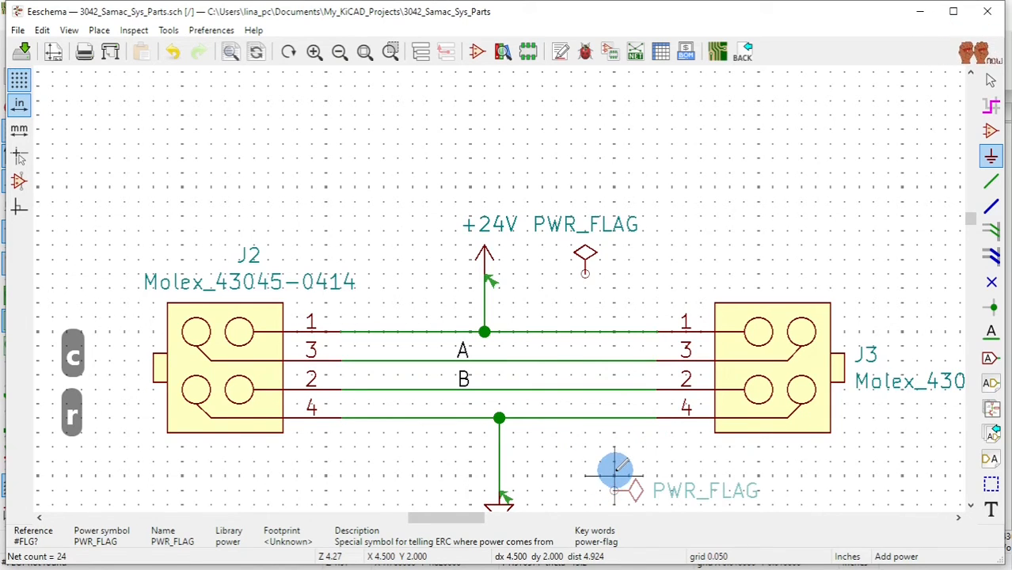
pyautogui.press('r')
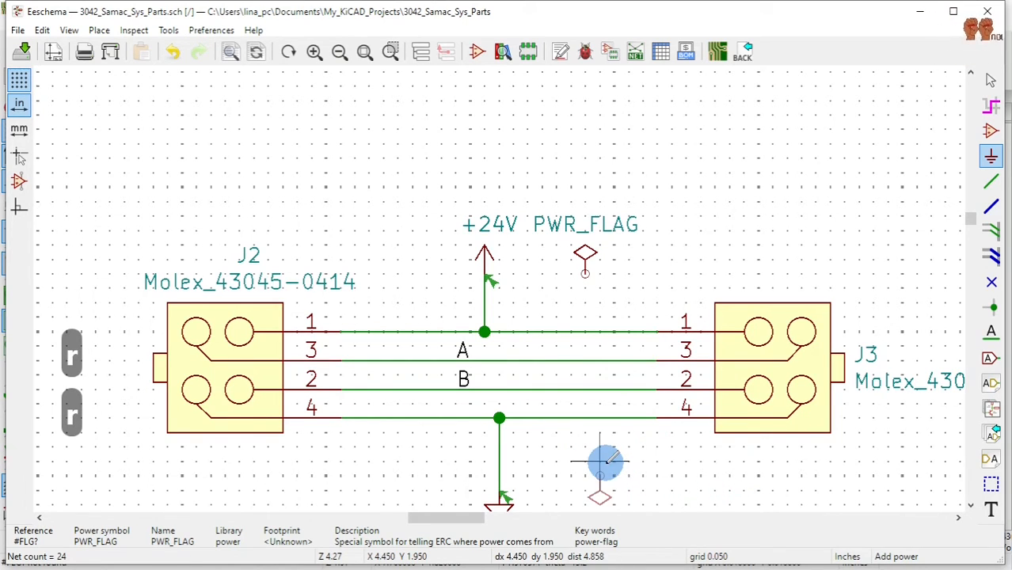
pyautogui.click(599, 461)
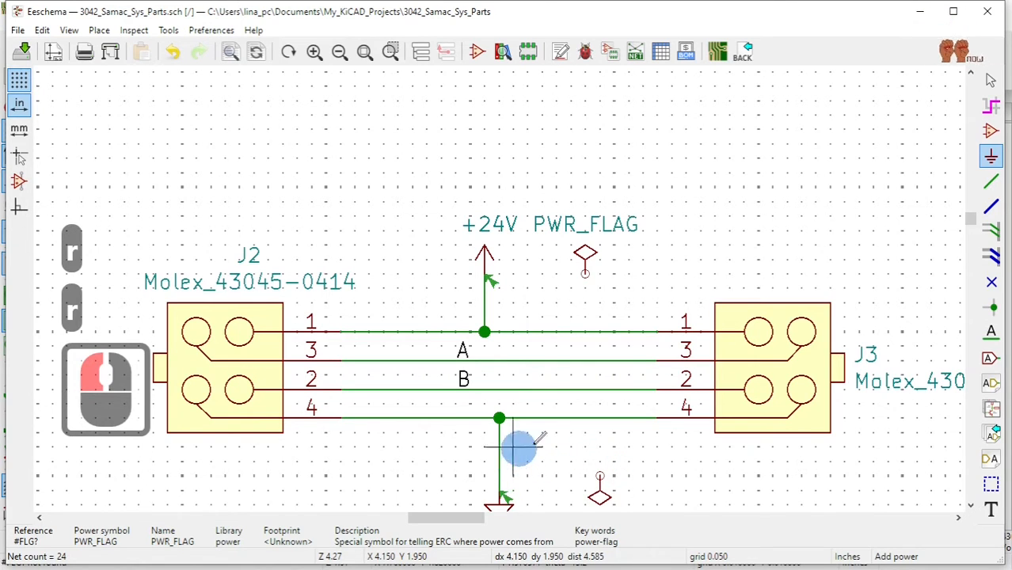
# Wire the lower power flag to the pin 4 GND wire and the upper one to the pin 1 +24V wire.
pyautogui.click(990, 181)
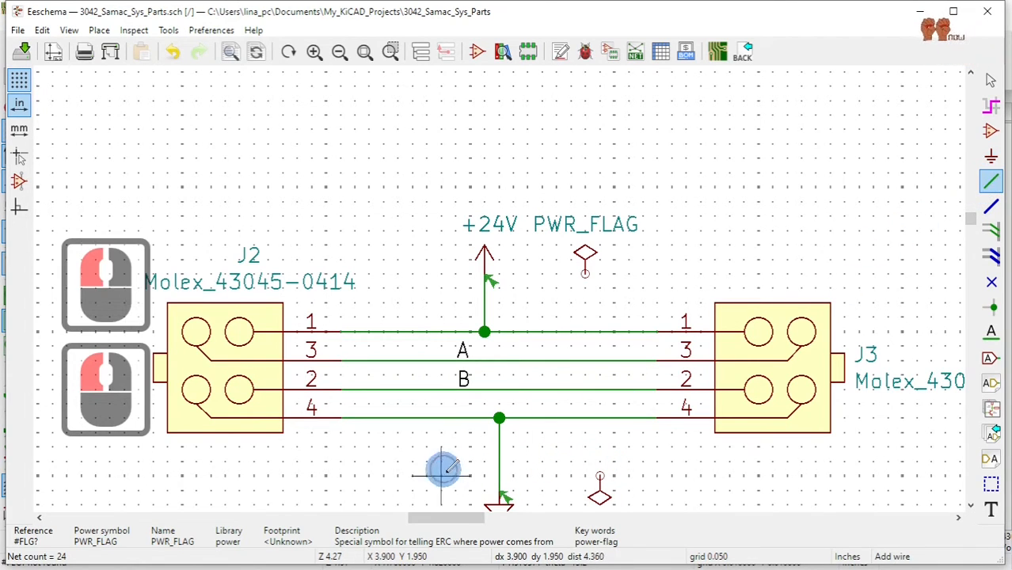
pyautogui.click(599, 475)
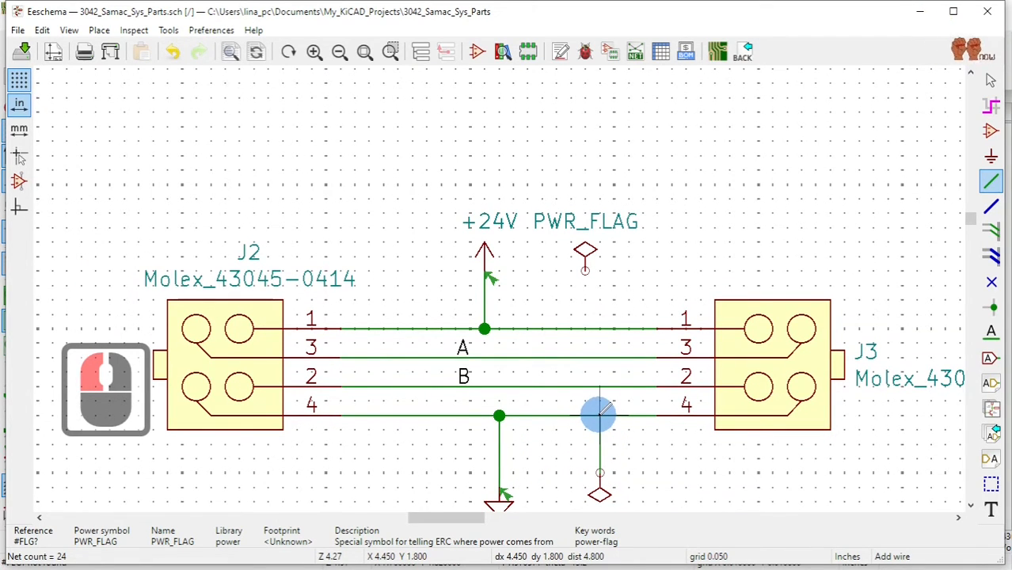
pyautogui.click(599, 415)
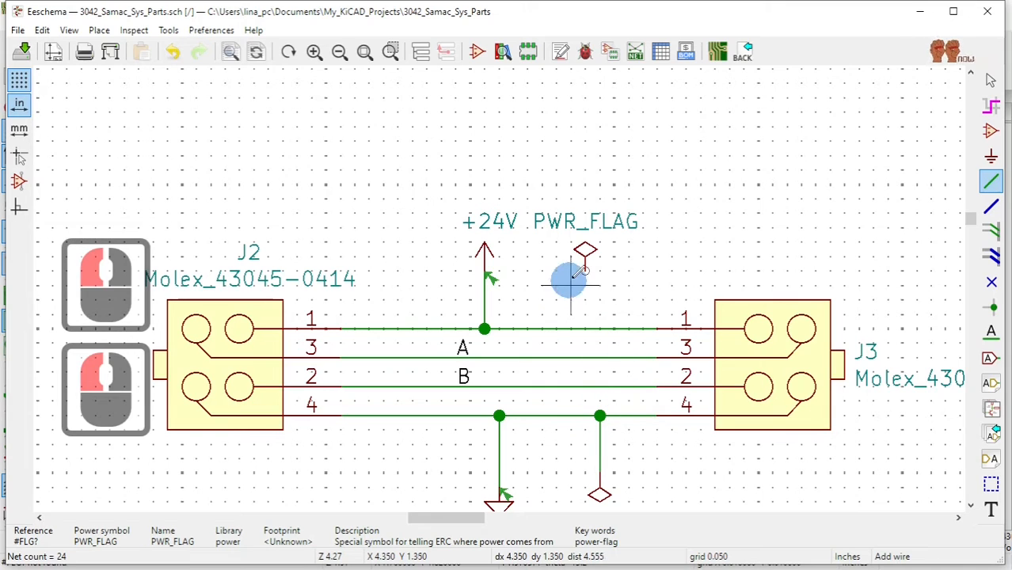
pyautogui.click(586, 329)
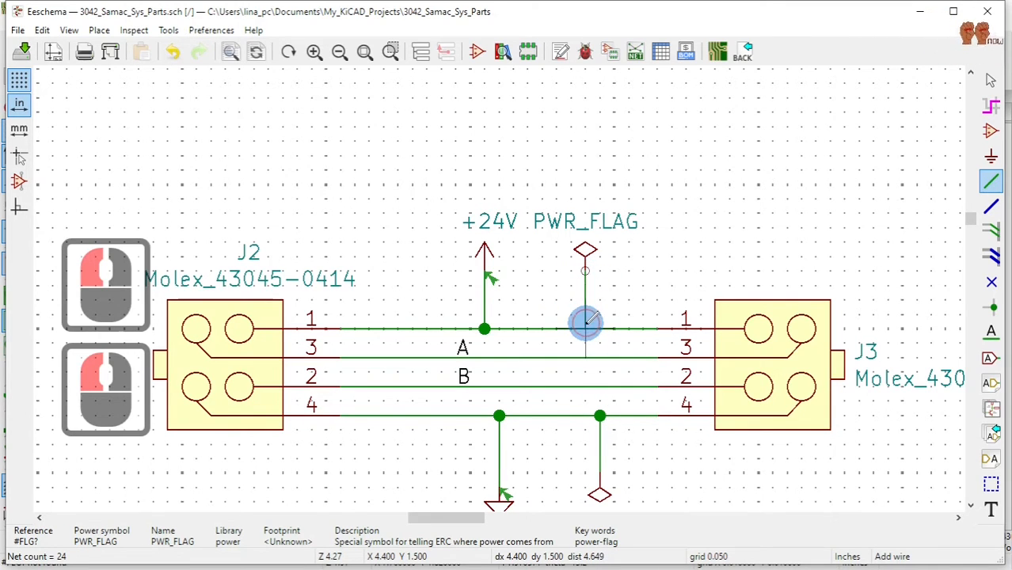
pyautogui.click(585, 329)
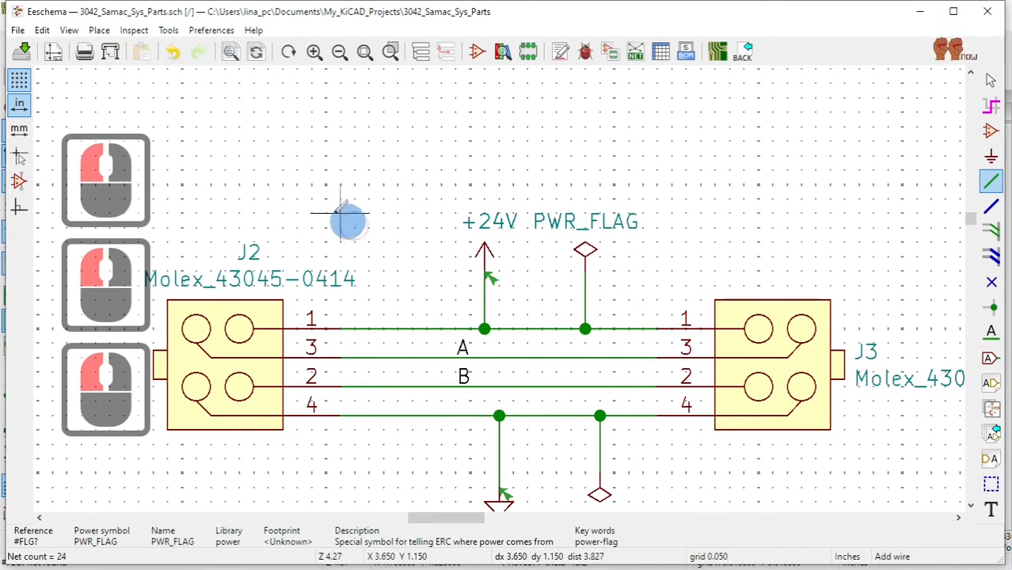
# Save the schematic, rerun the electrical rules check, close the checker and save again.
pyautogui.click(25, 53)
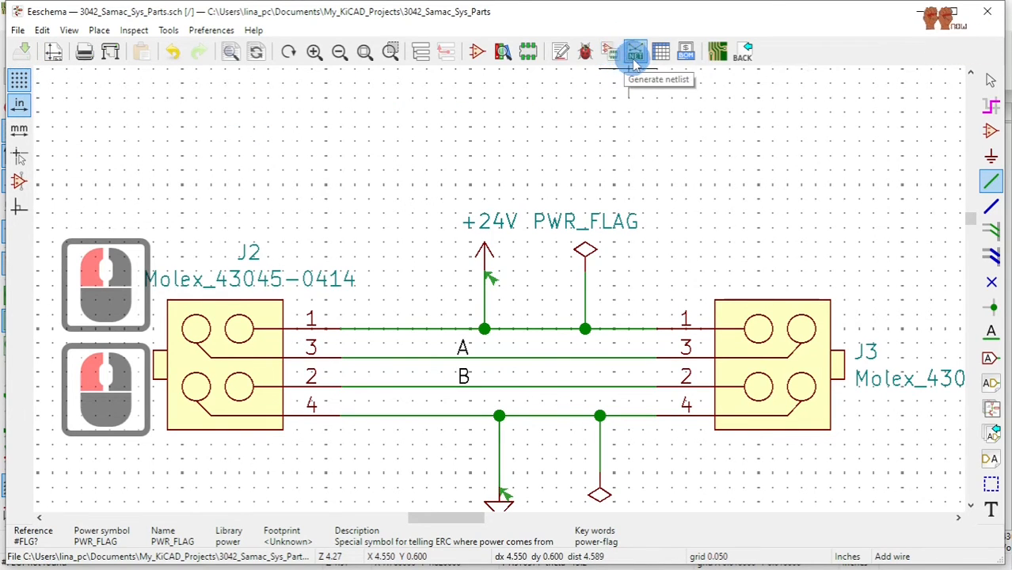
pyautogui.click(586, 54)
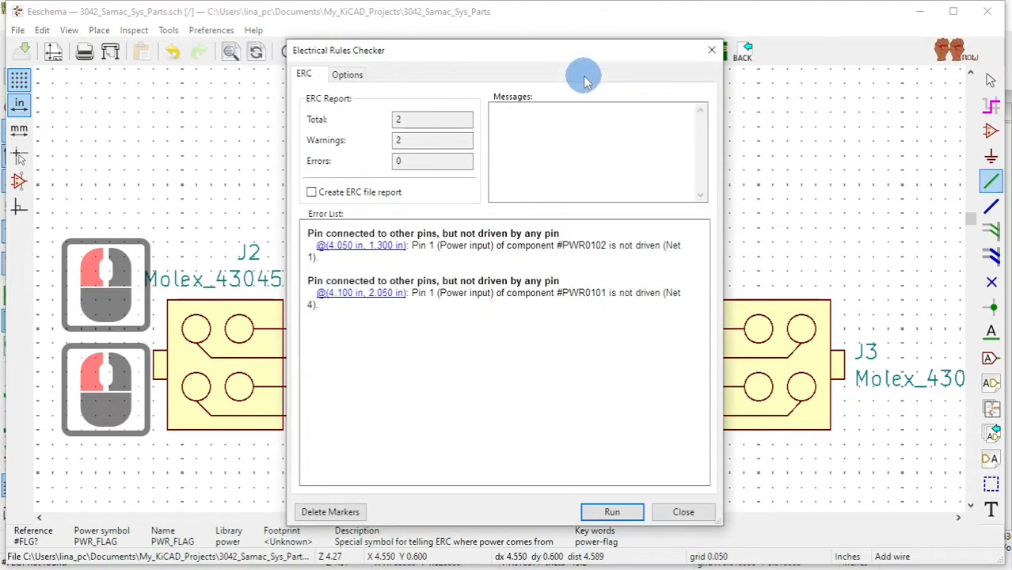
pyautogui.click(620, 515)
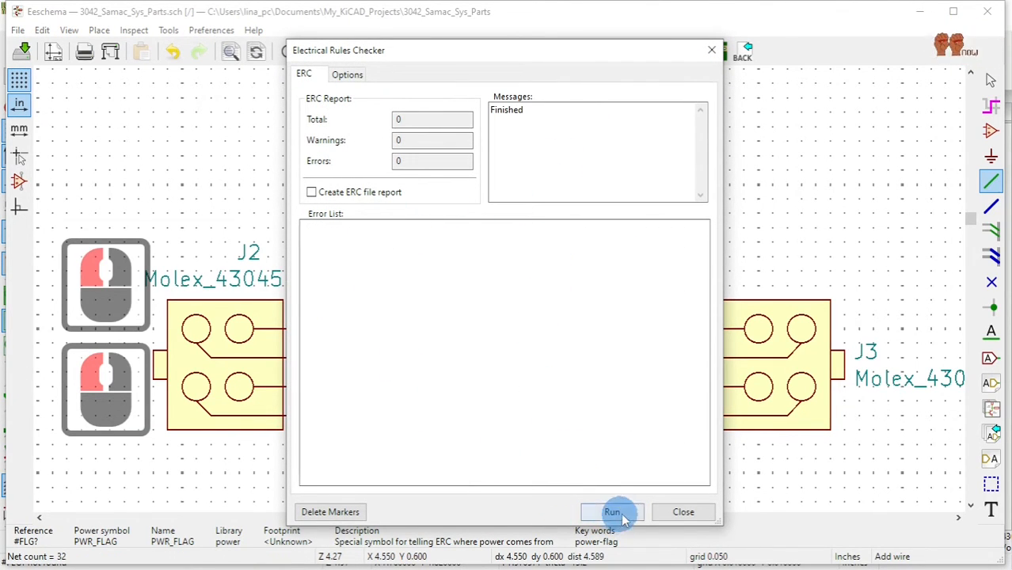
pyautogui.click(683, 513)
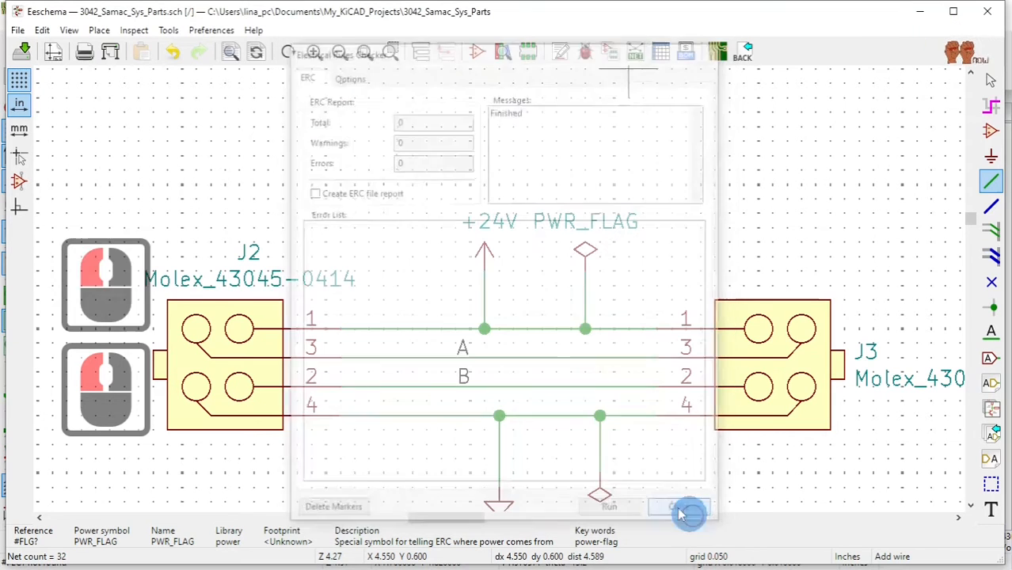
pyautogui.click(26, 49)
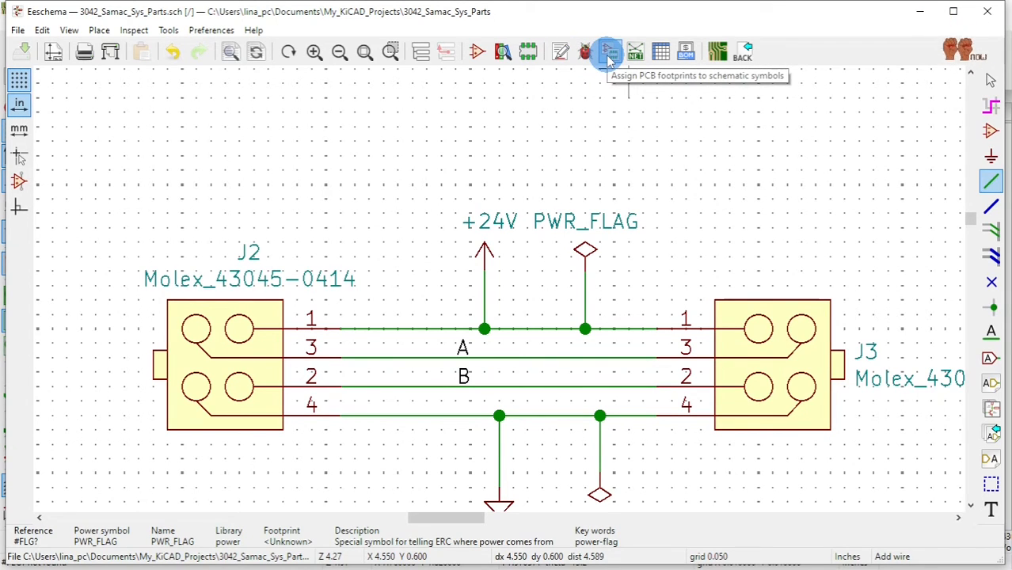
# Review the footprint assignments and accept EEnow_Connectors:Molex_430450414 for both J2 and J3.
pyautogui.click(609, 56)
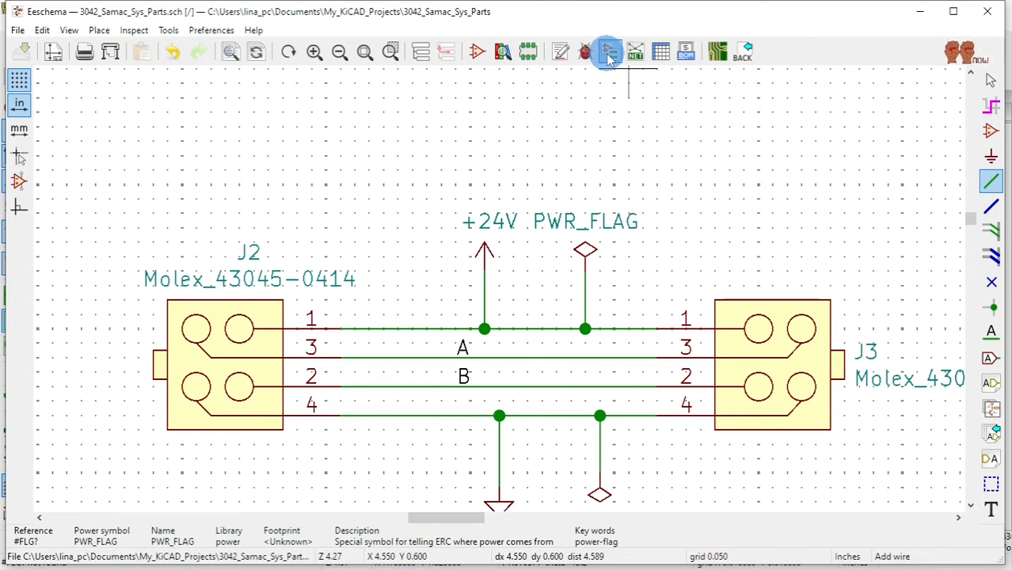
pyautogui.click(609, 56)
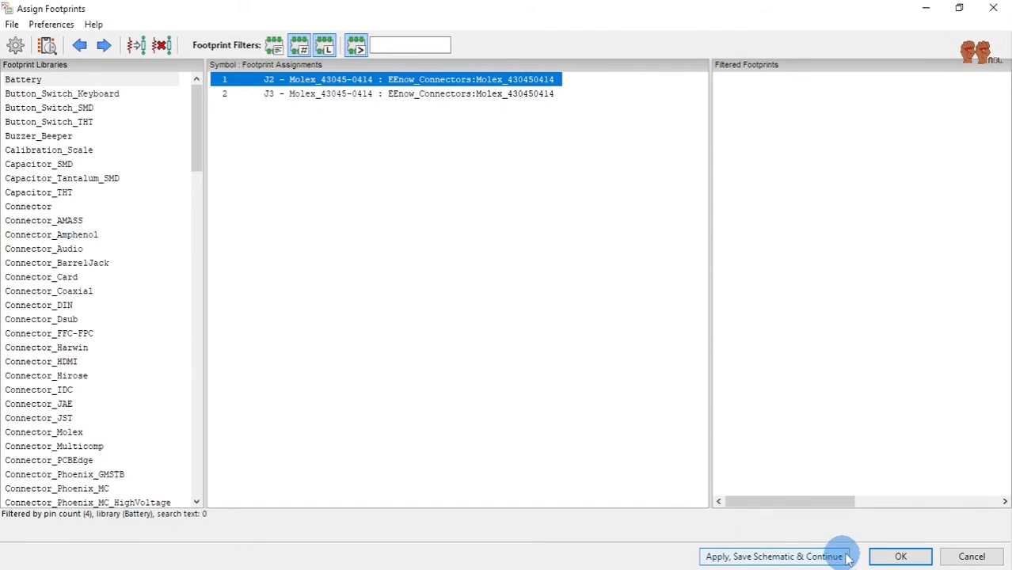
pyautogui.click(898, 556)
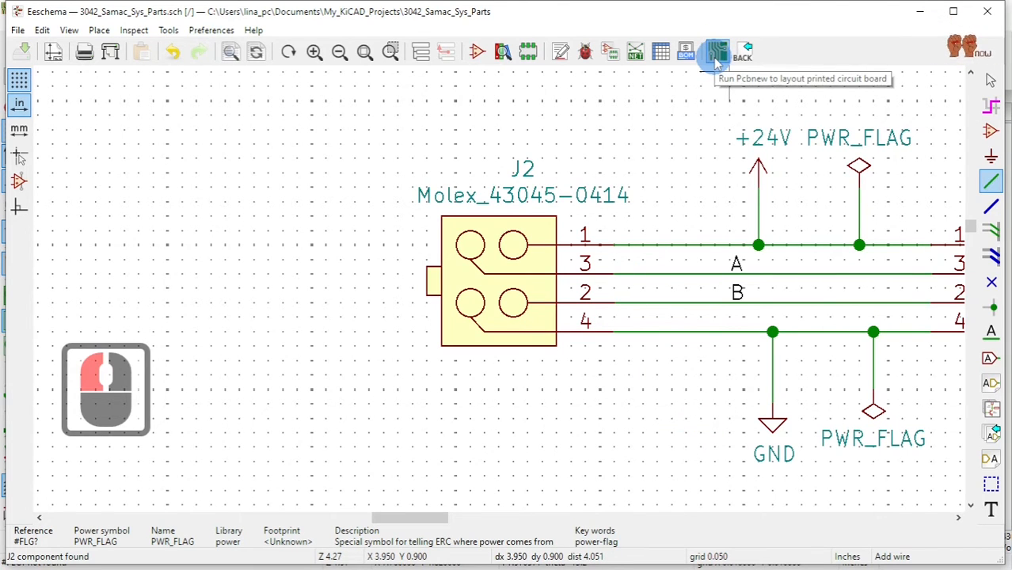
# Switch to Pcbnew, update the PCB from the 3042_Samac_Sys_Parts.net netlist with extra footprints deleted, and close the netlist dialog.
pyautogui.scroll(-2, 795, 233)
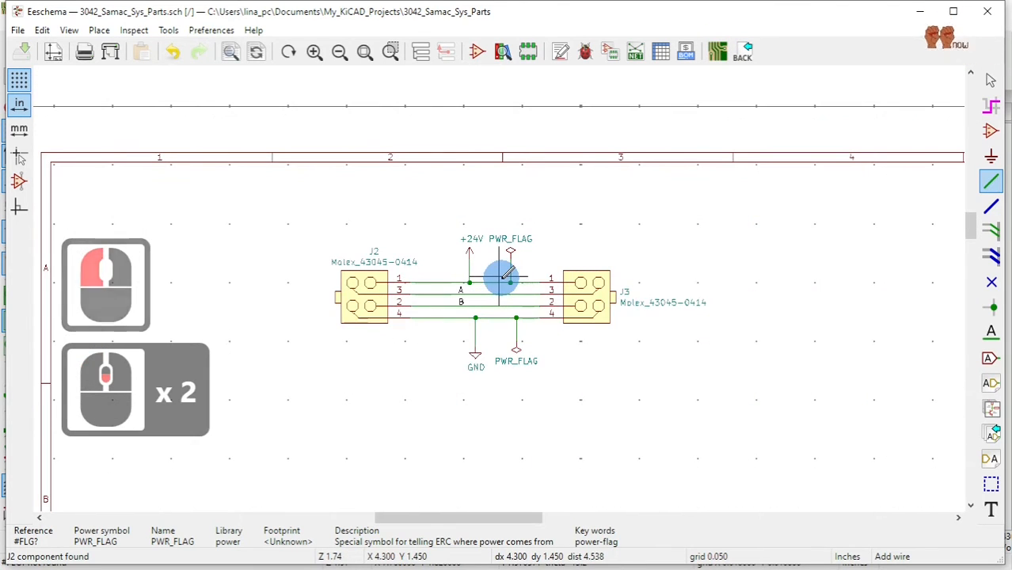
pyautogui.click(716, 54)
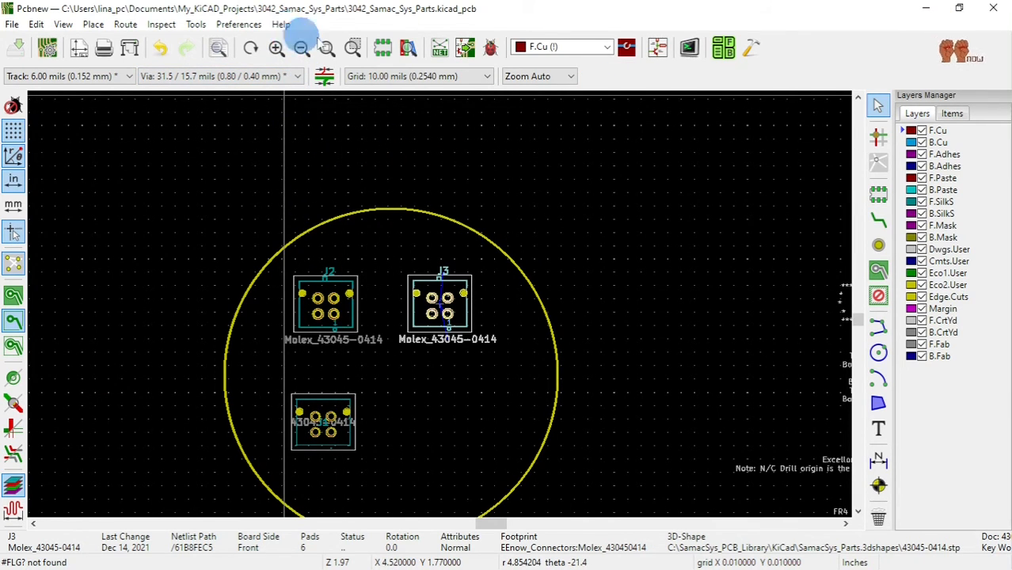
pyautogui.click(440, 54)
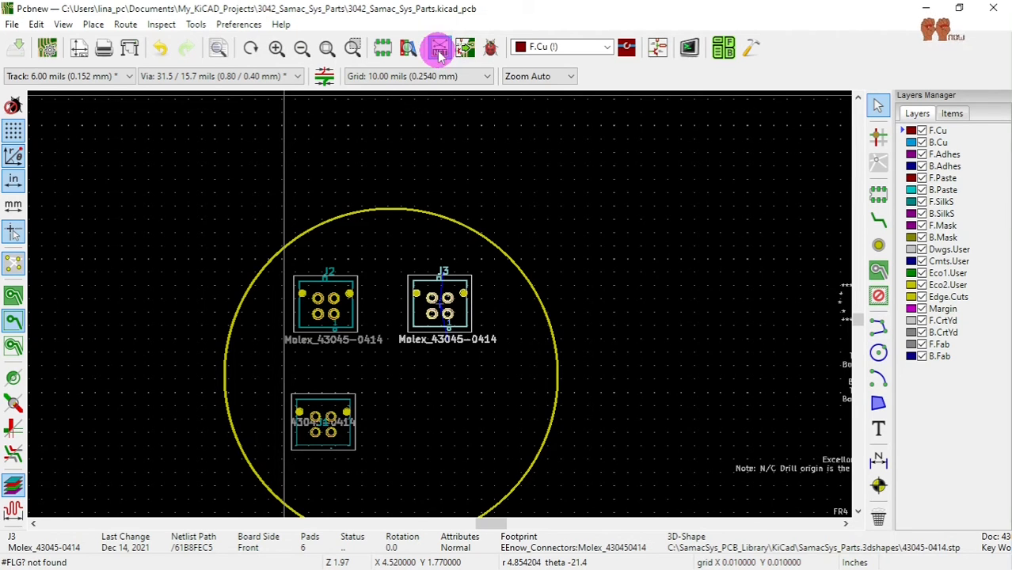
pyautogui.click(552, 448)
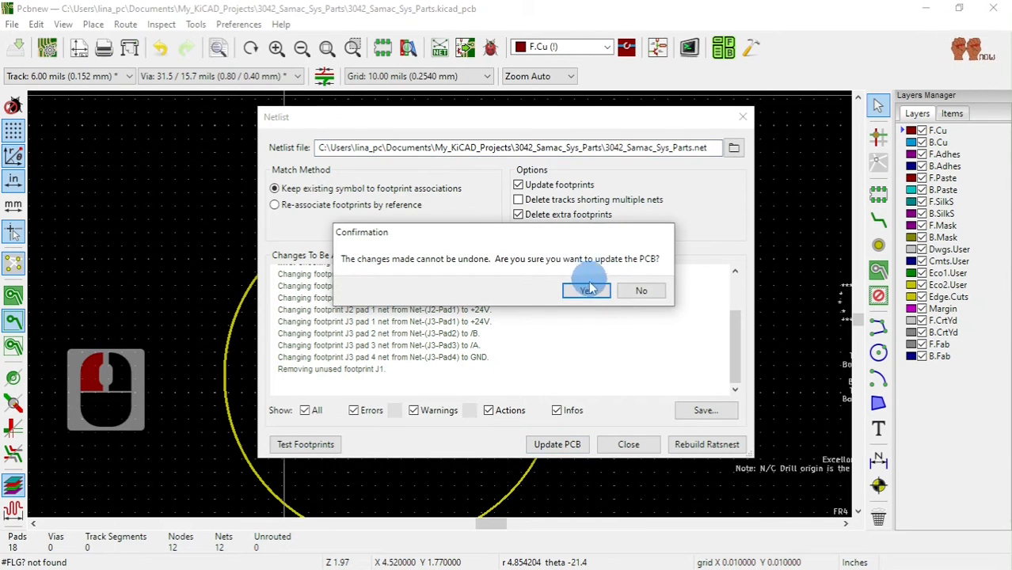
pyautogui.click(586, 292)
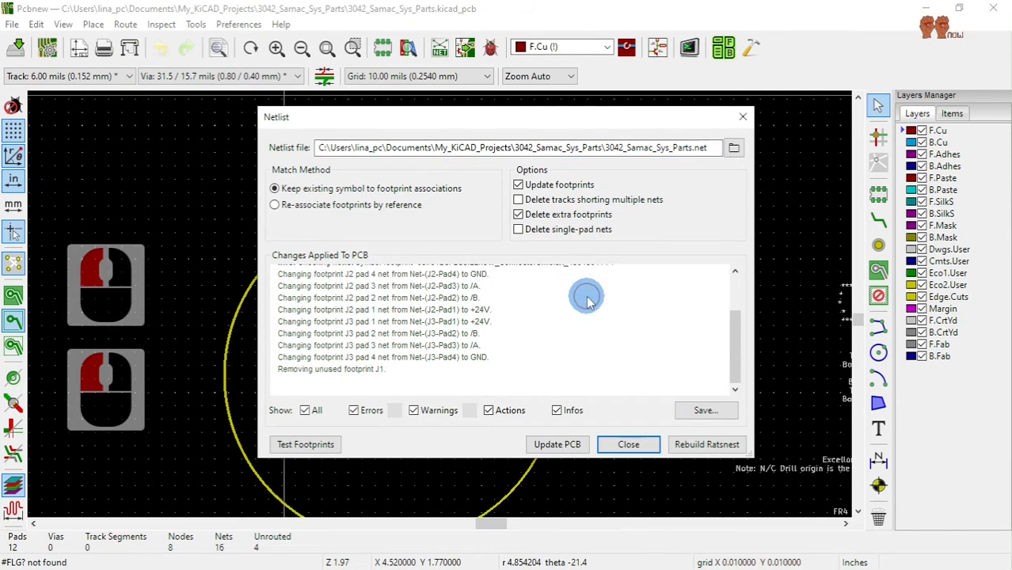
pyautogui.click(628, 445)
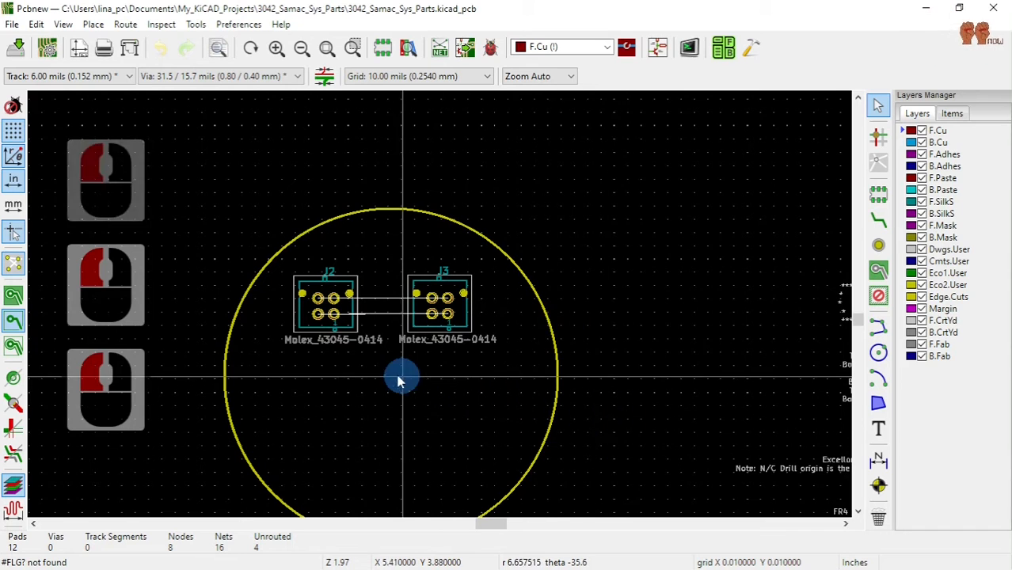
# Switch back to Eeschema, wire the pin 4 GND junction up to the pin 2 wire, and delete net label B.
pyautogui.scroll(3, 360, 369)
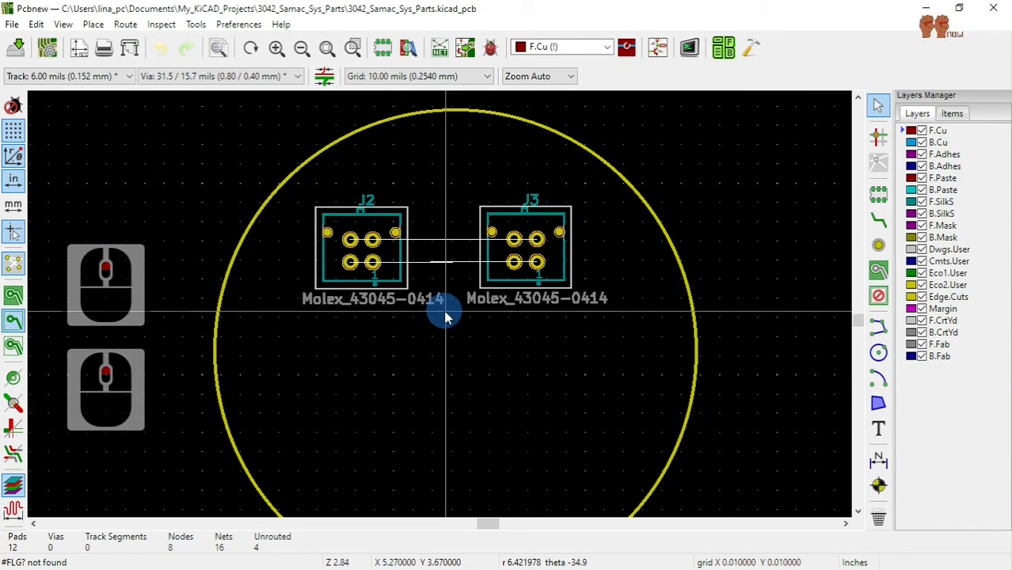
pyautogui.scroll(3, 445, 313)
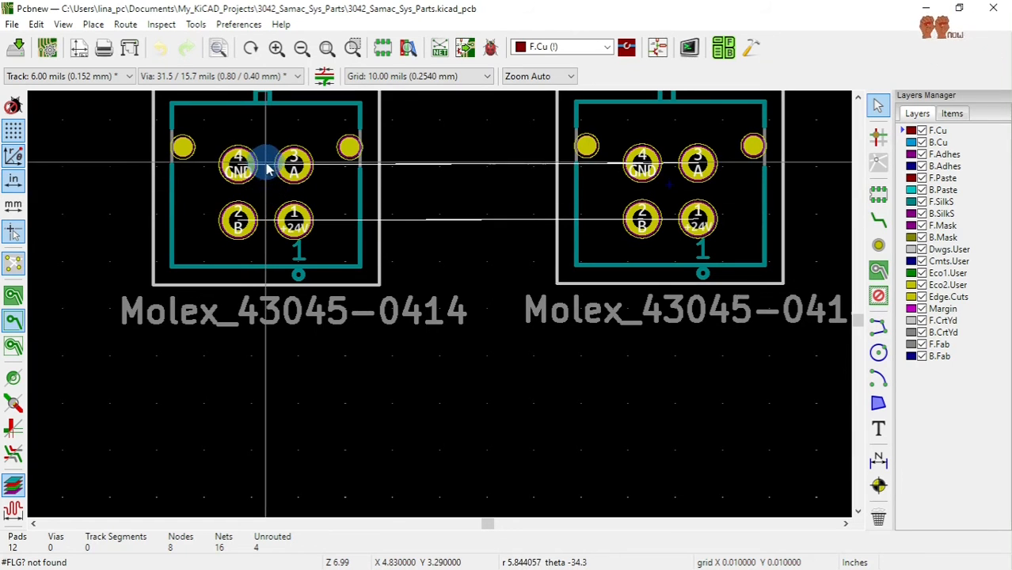
pyautogui.click(657, 47)
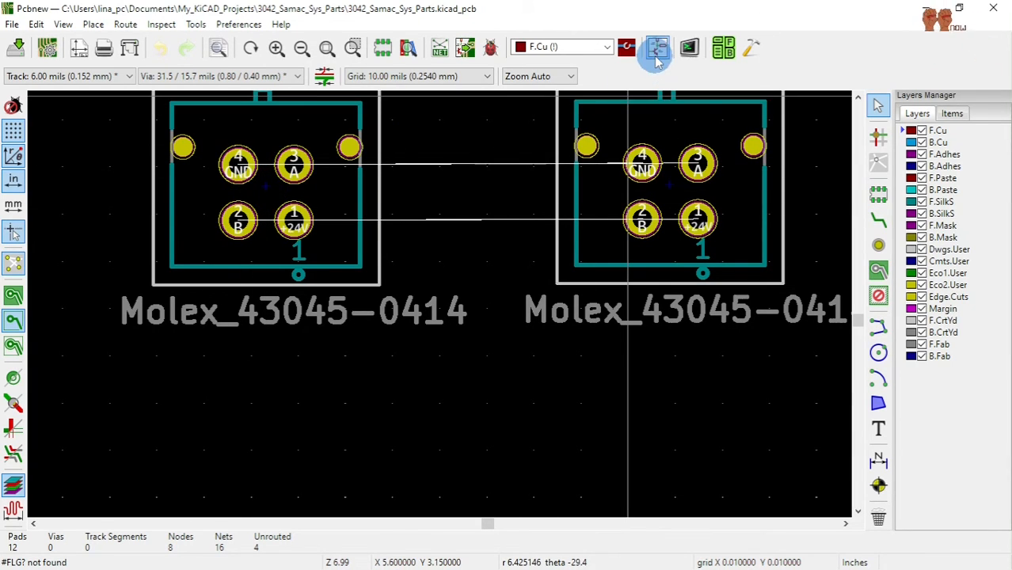
pyautogui.click(560, 154)
pyautogui.click(464, 311)
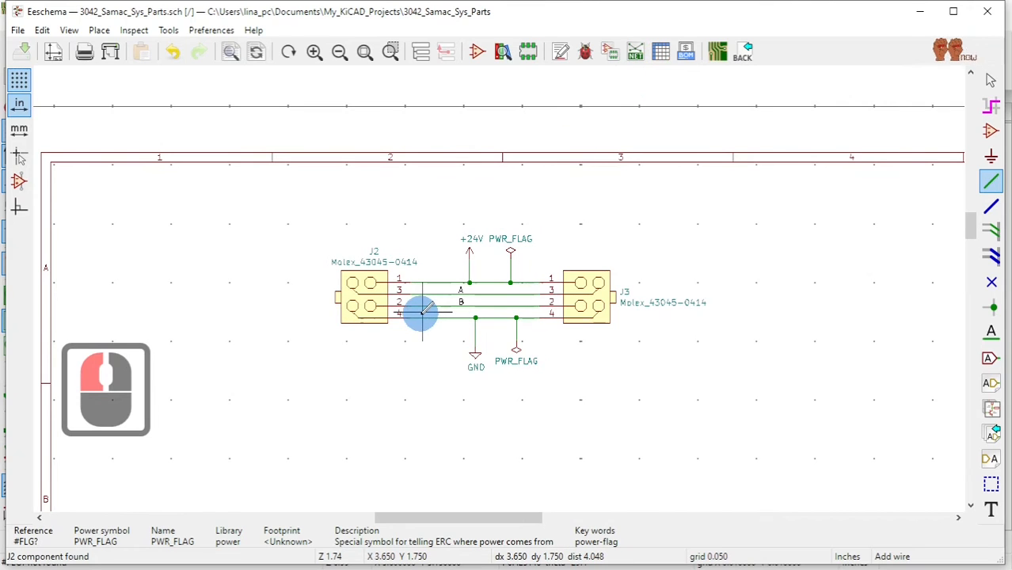
pyautogui.scroll(1, 422, 311)
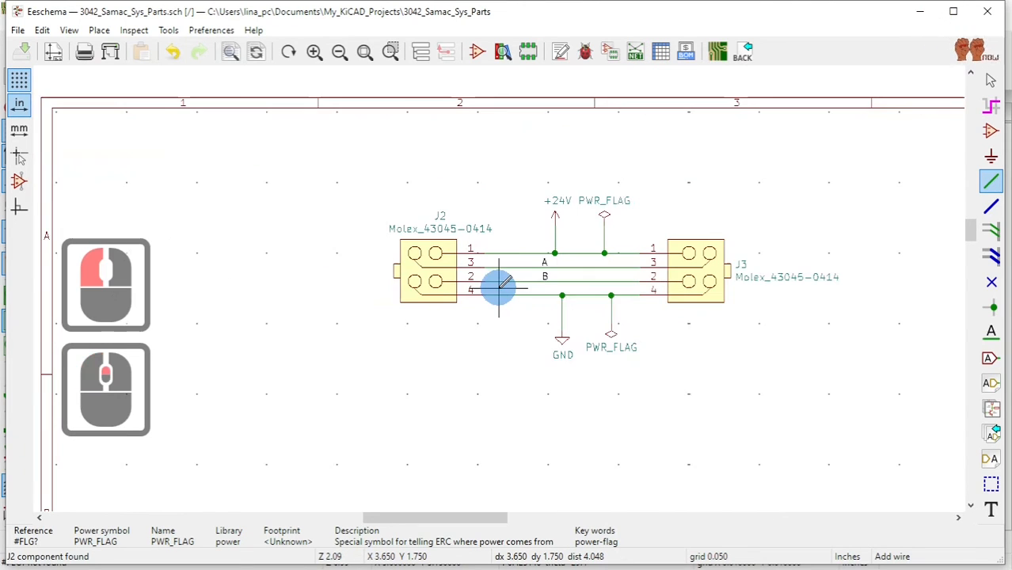
pyautogui.scroll(3, 498, 287)
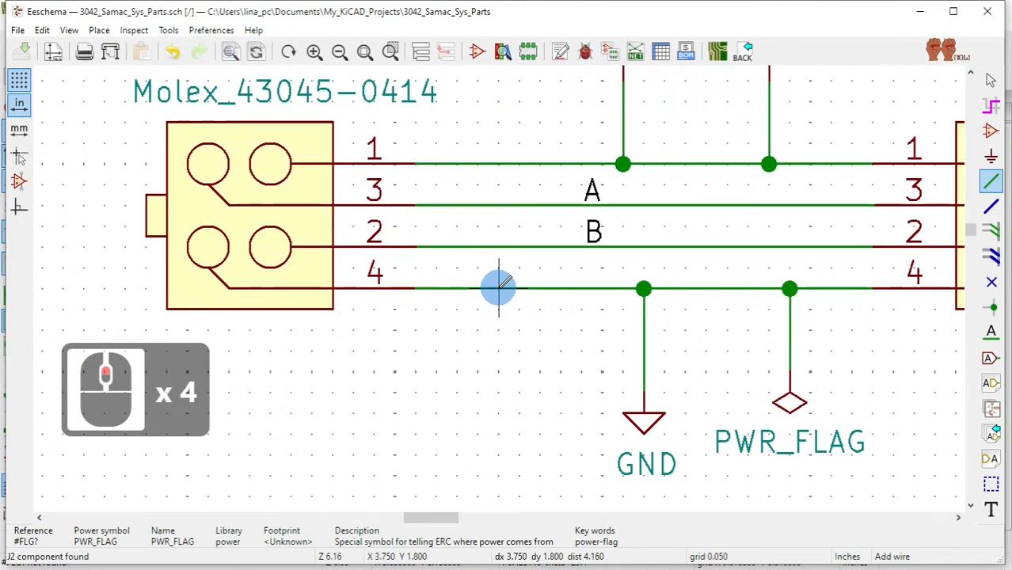
pyautogui.click(643, 283)
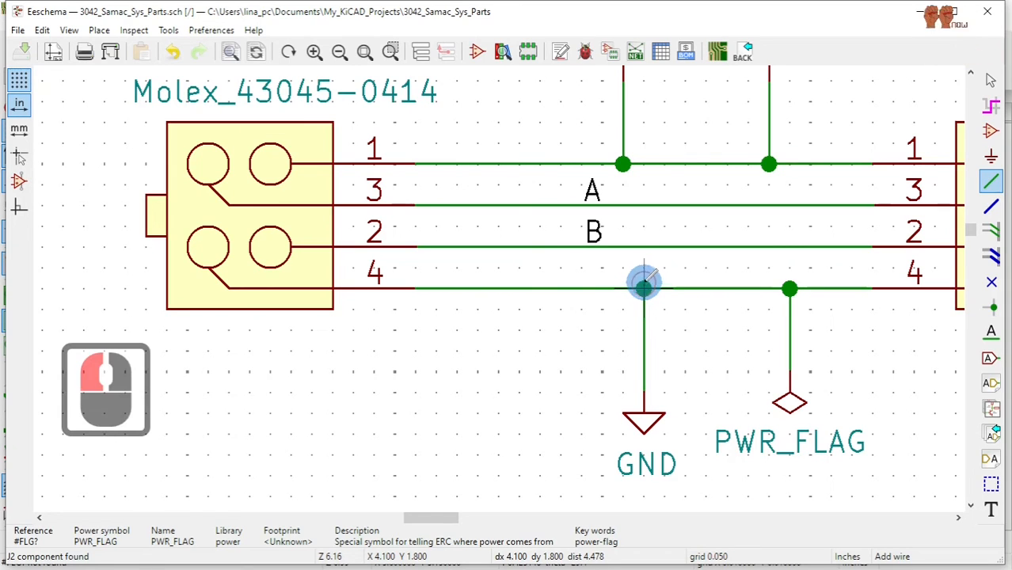
pyautogui.click(646, 246)
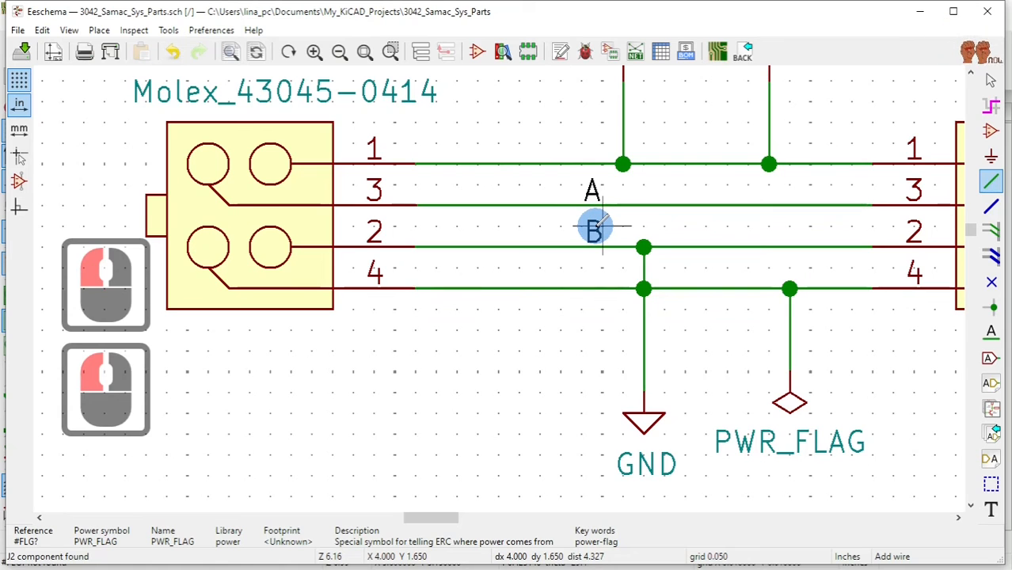
pyautogui.press('Delete')
# Wire the pin 1 +24V junction down to the pin 3 wire and delete net label A.
pyautogui.scroll(-1, 655, 231)
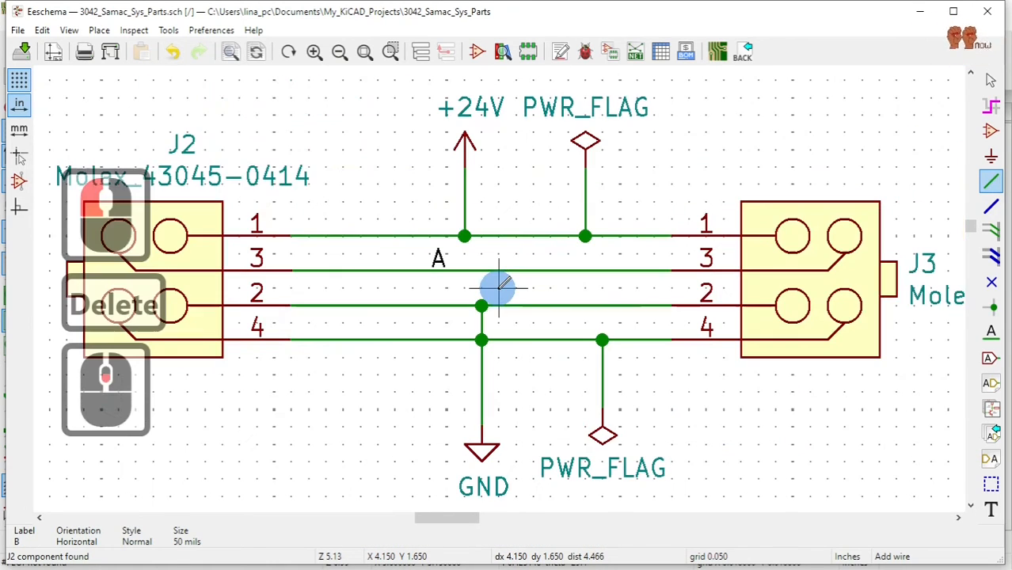
pyautogui.click(465, 235)
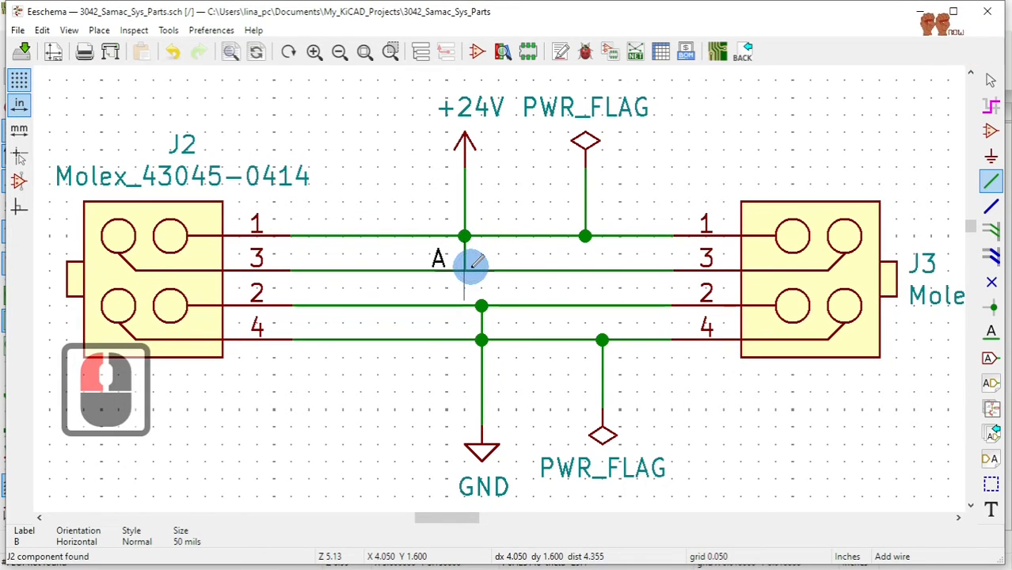
pyautogui.click(466, 270)
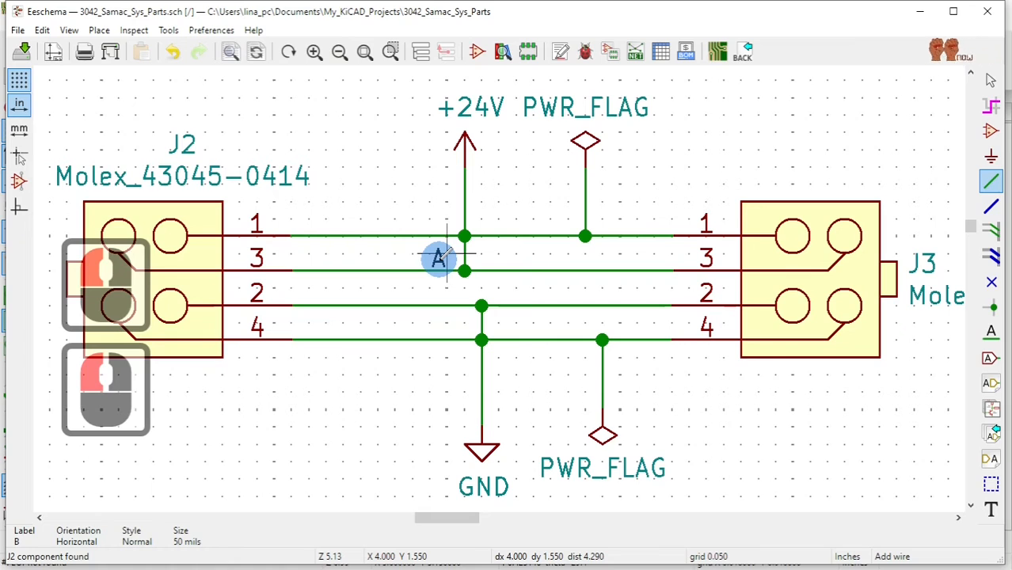
pyautogui.press('Delete')
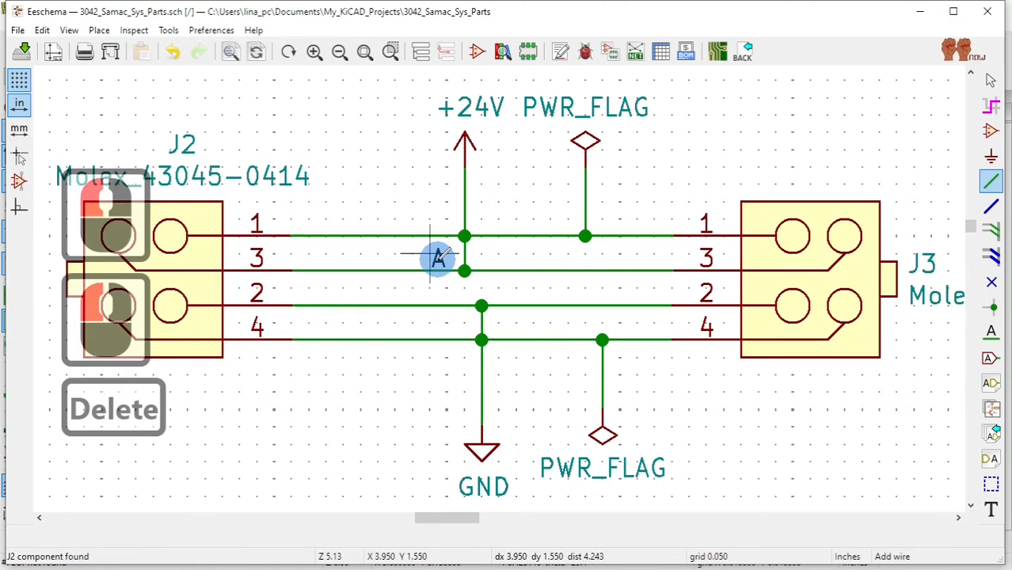
pyautogui.click(432, 253)
pyautogui.press('Delete')
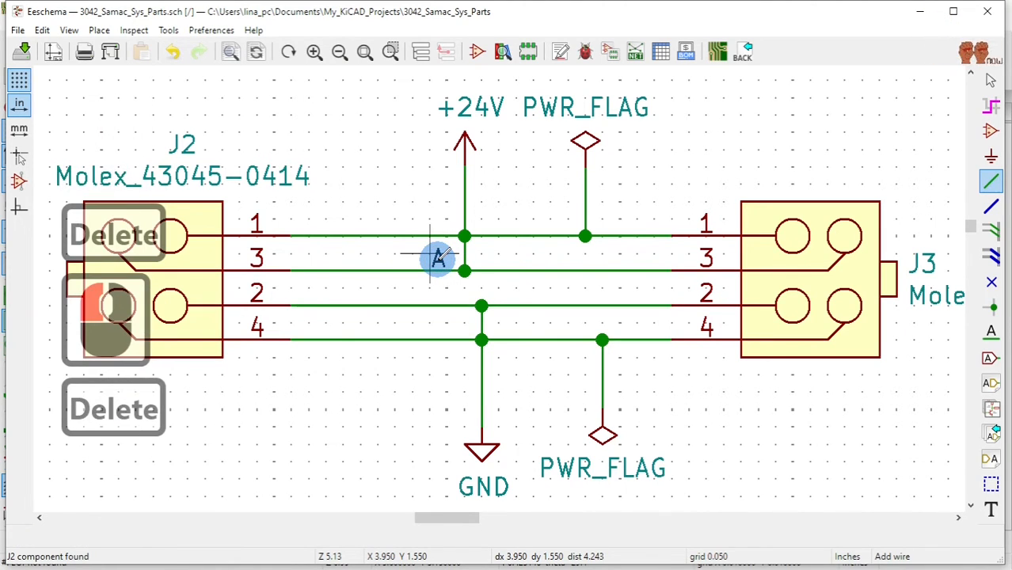
pyautogui.press('Escape')
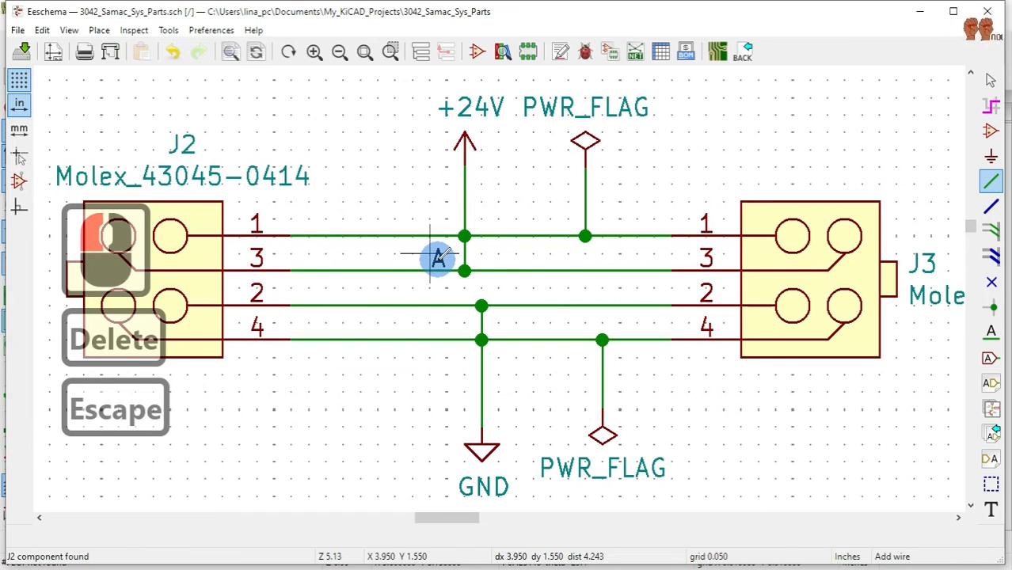
pyautogui.press('Delete')
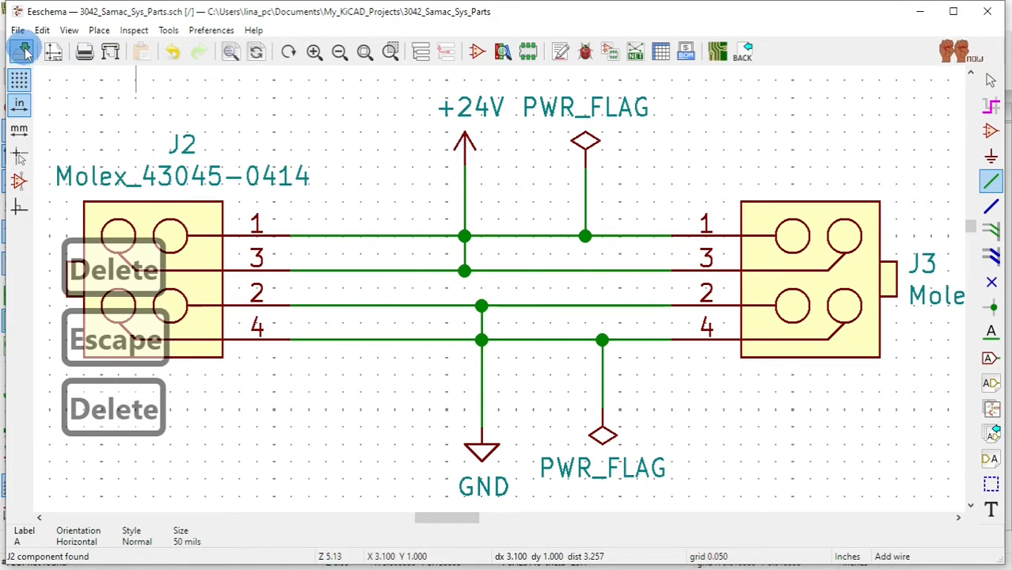
# Save the schematic and generate its netlist again, overwriting 3042_Samac_Sys_Parts.net.
pyautogui.click(465, 146)
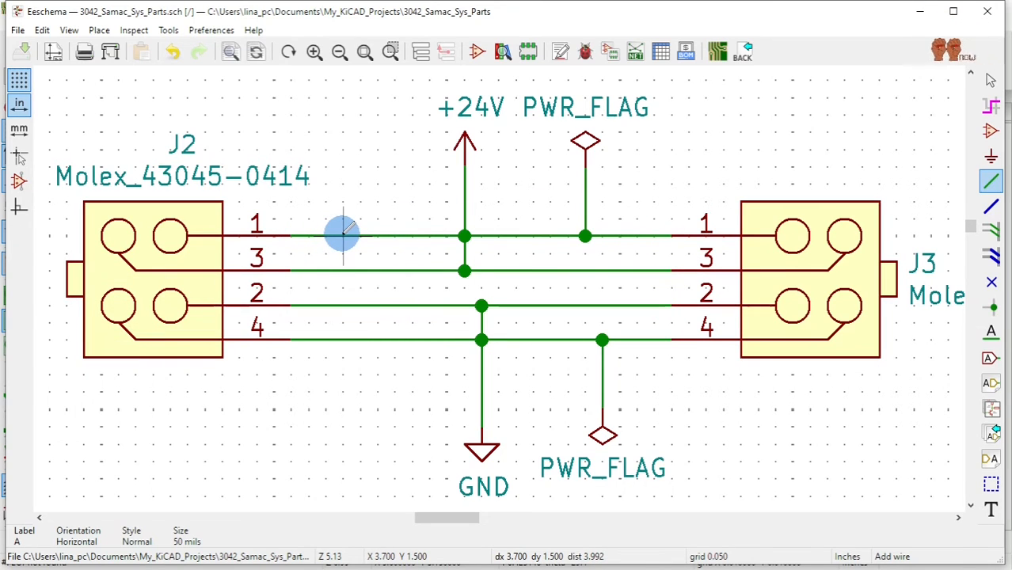
pyautogui.click(635, 52)
pyautogui.click(622, 242)
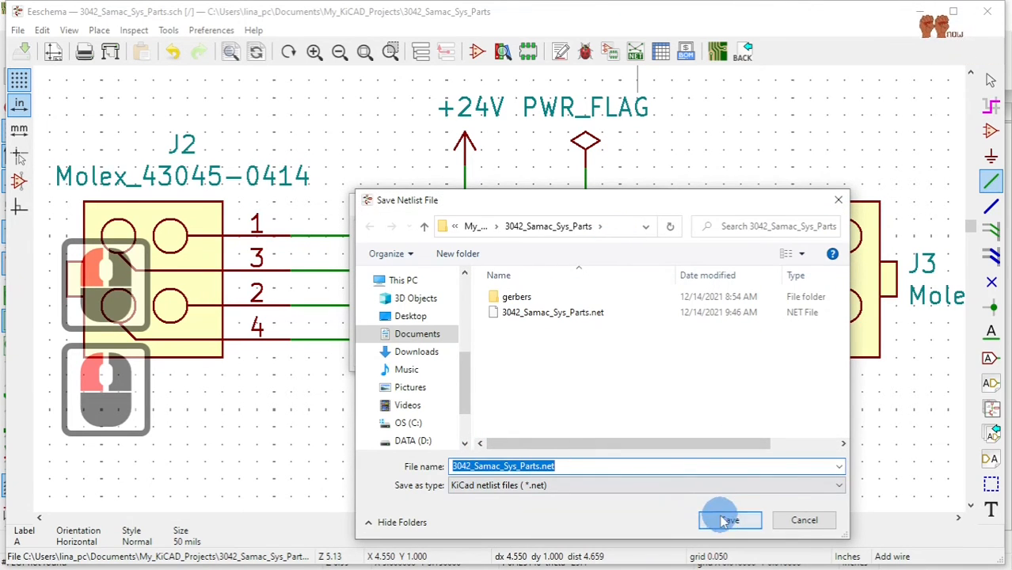
pyautogui.click(723, 520)
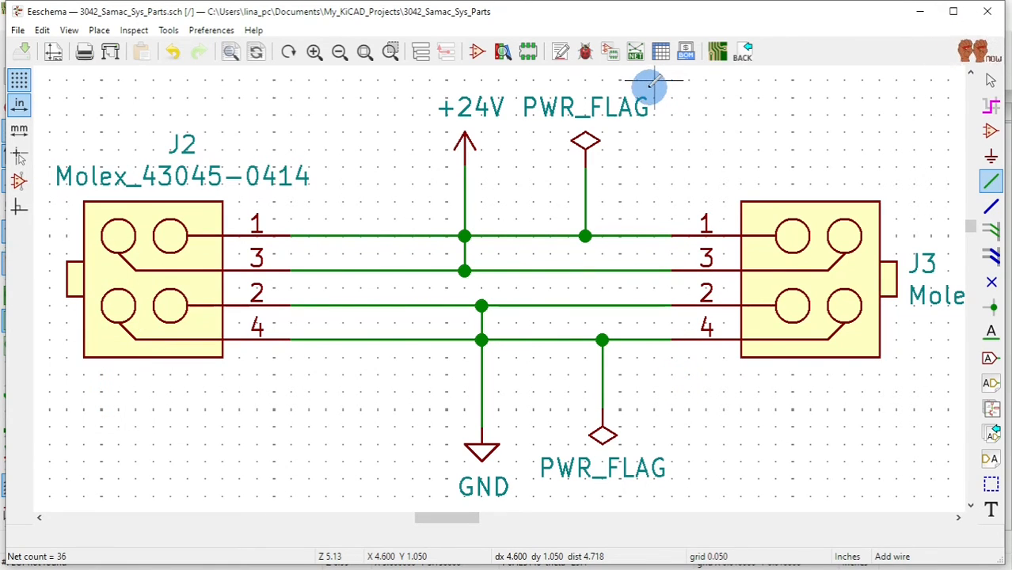
# Switch to Pcbnew, update the PCB with the regenerated netlist, and close the netlist dialog.
pyautogui.click(715, 52)
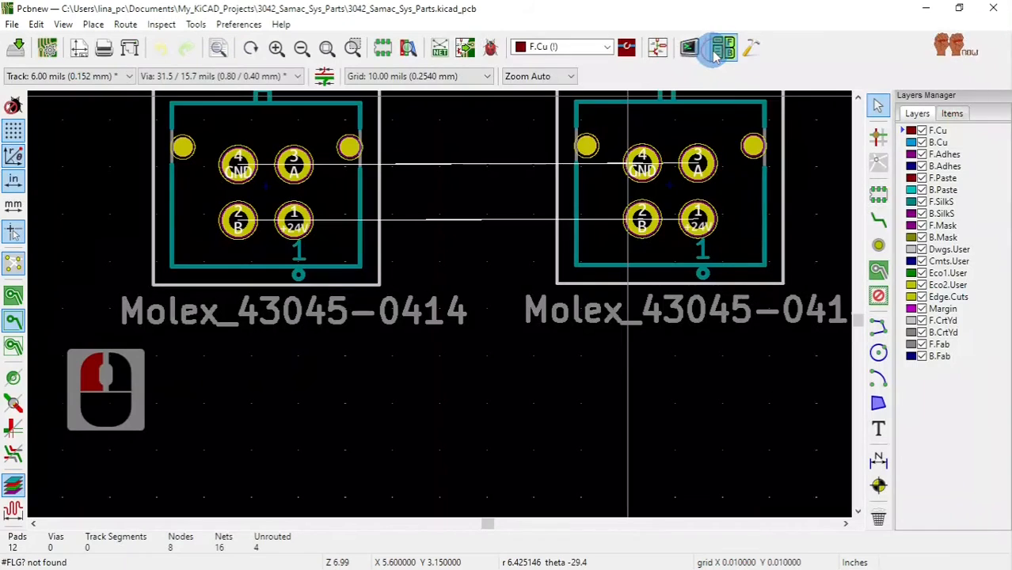
pyautogui.click(444, 50)
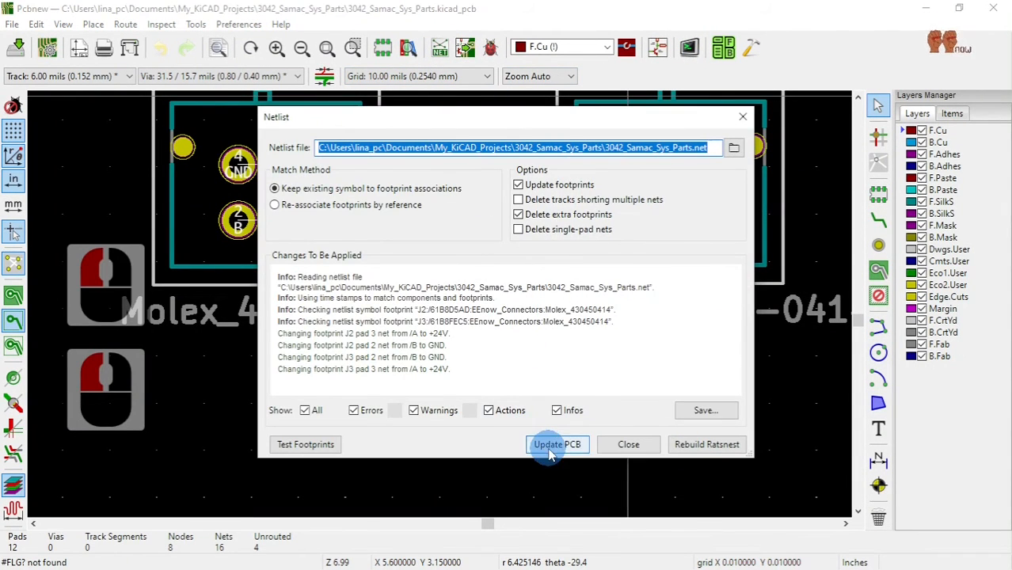
pyautogui.click(552, 450)
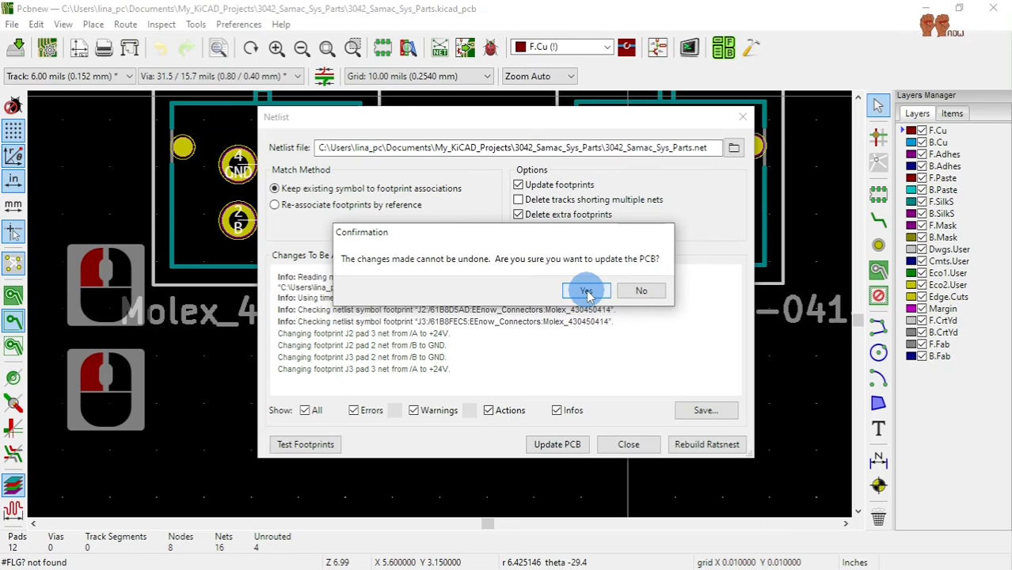
pyautogui.click(585, 291)
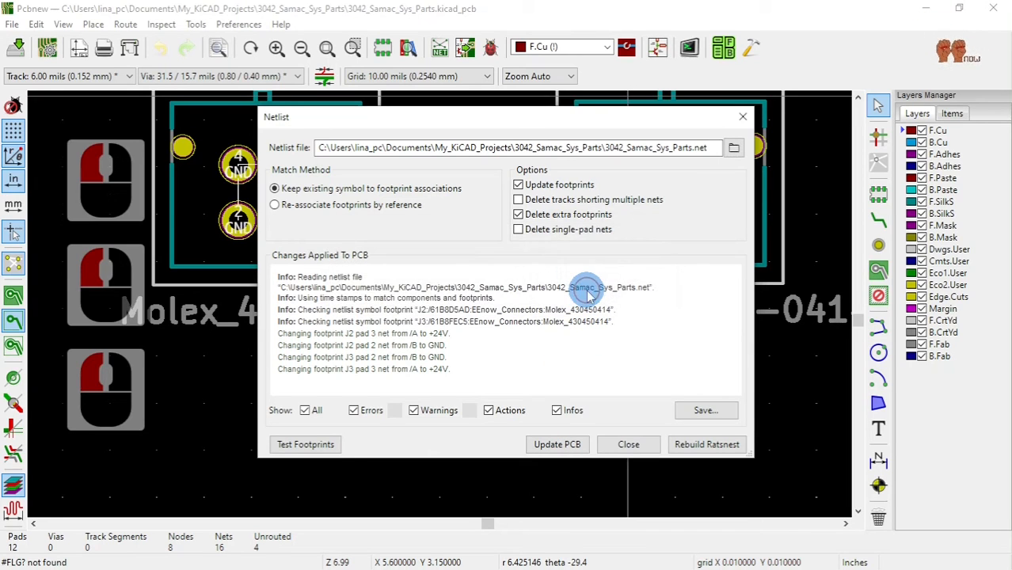
pyautogui.click(629, 445)
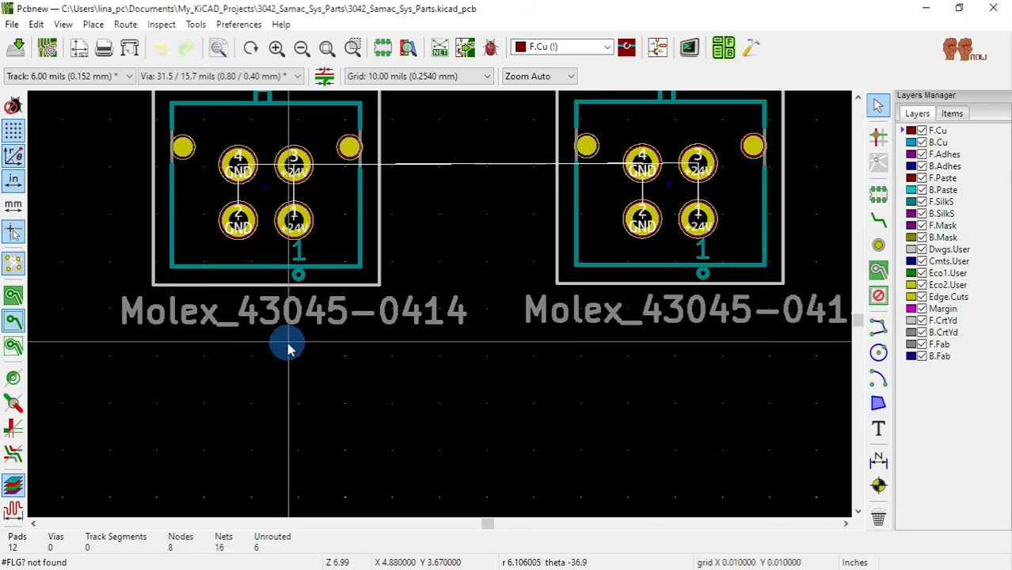
# Route a 30 mil track on F.Cu between J2's GND pads 4 and 2.
pyautogui.click(876, 226)
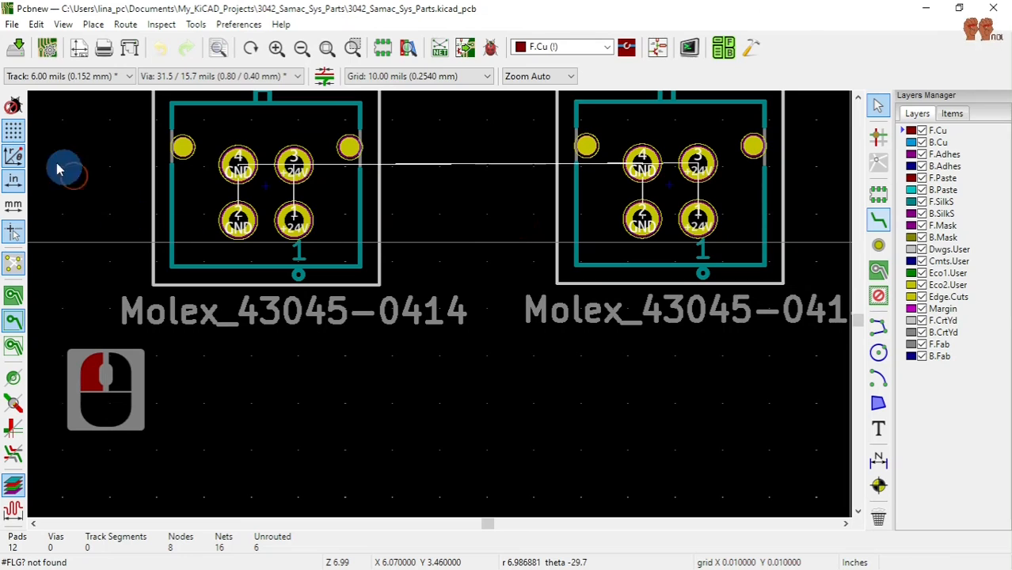
pyautogui.click(118, 77)
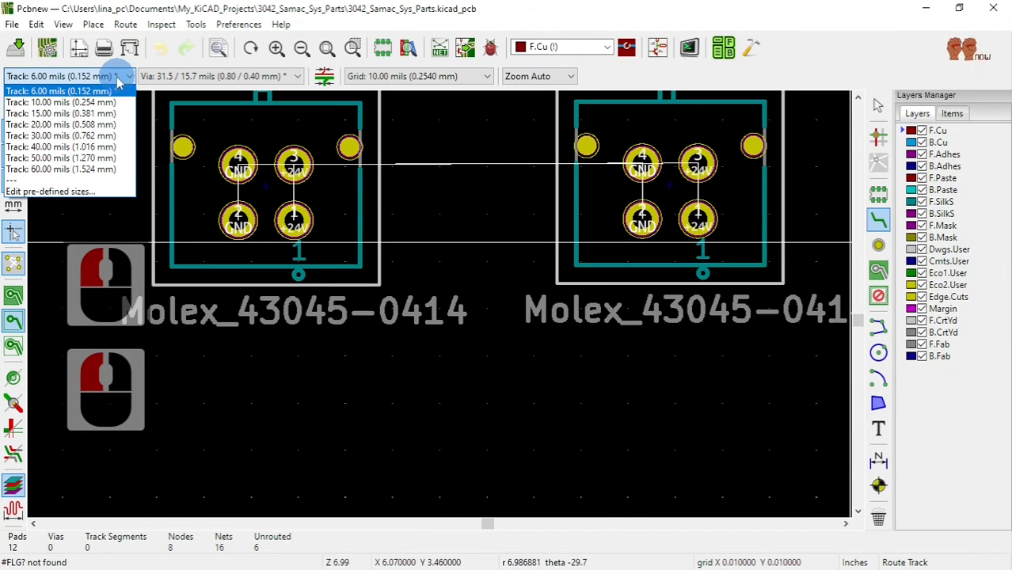
pyautogui.click(541, 12)
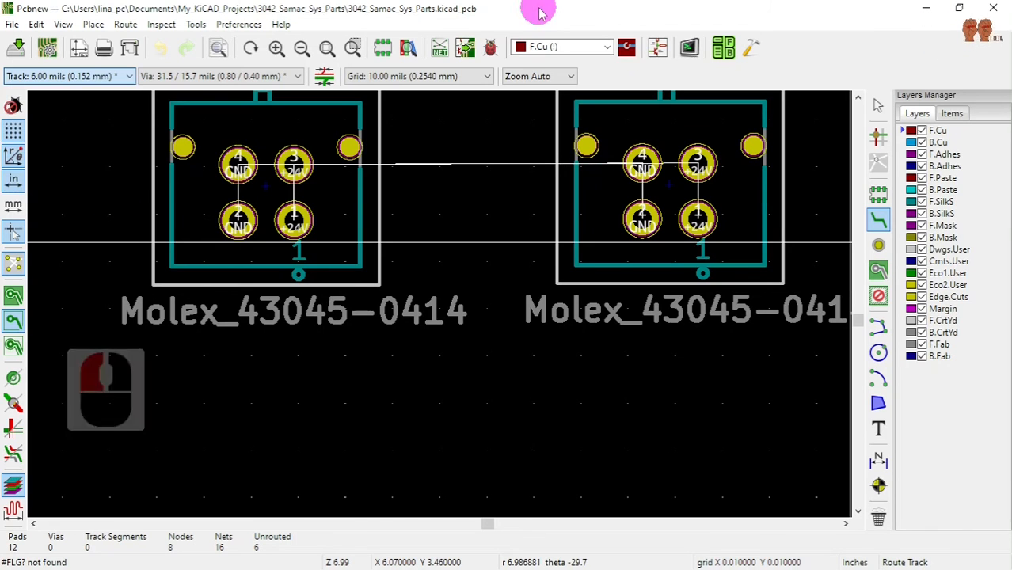
pyautogui.scroll(2, 423, 182)
pyautogui.scroll(-1, 441, 304)
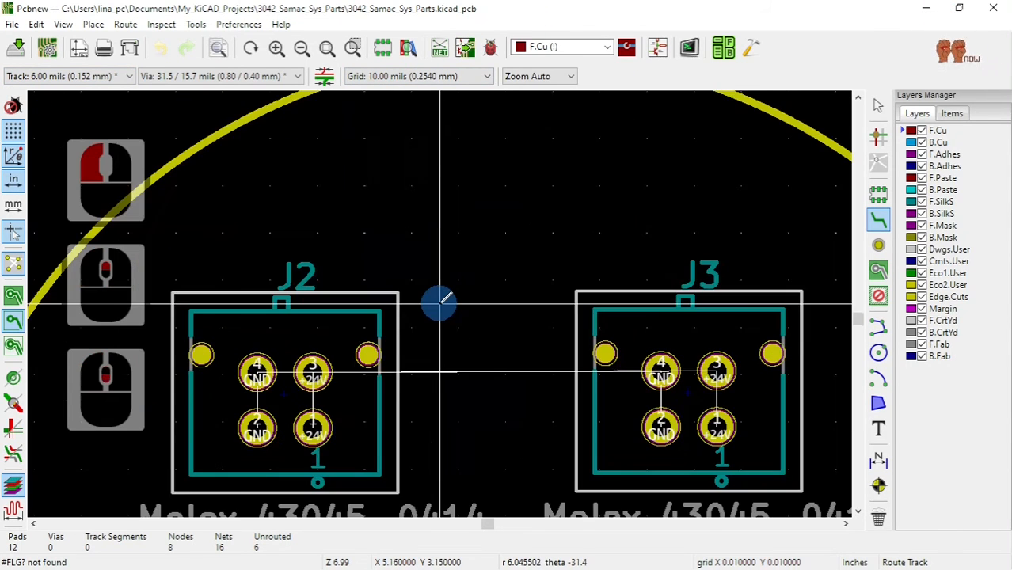
pyautogui.scroll(-2, 440, 304)
pyautogui.scroll(1, 440, 304)
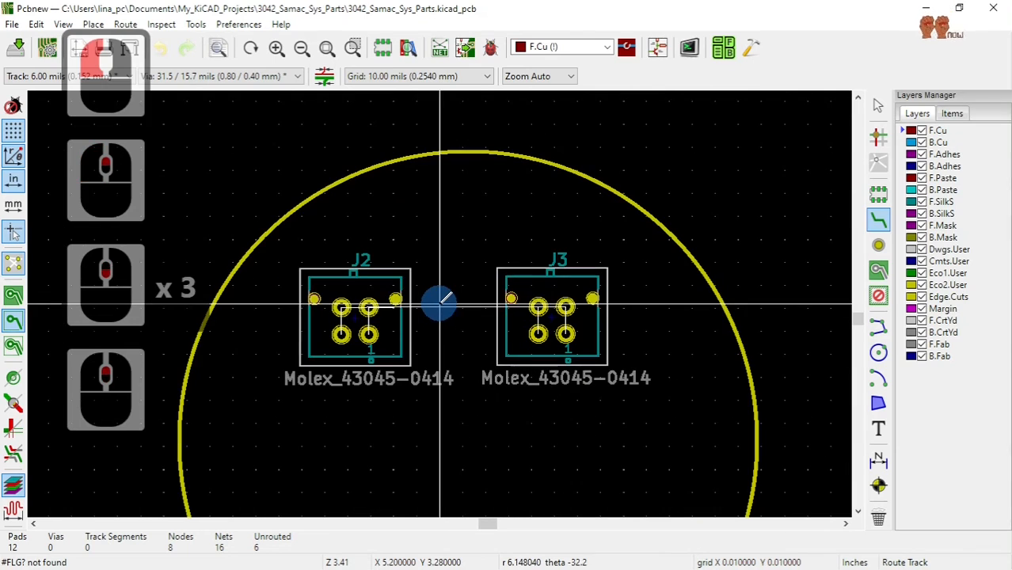
pyautogui.click(49, 79)
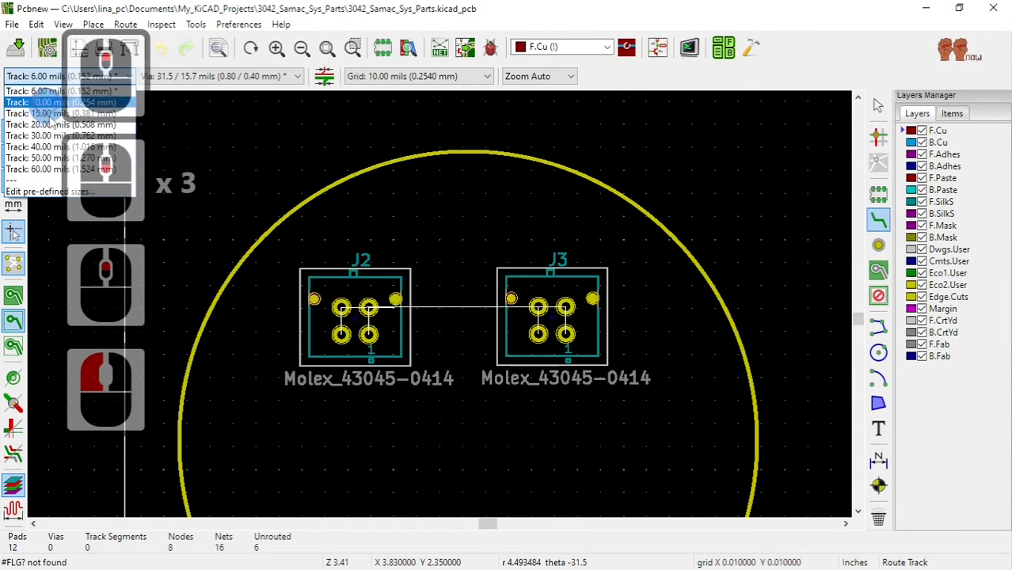
pyautogui.click(49, 135)
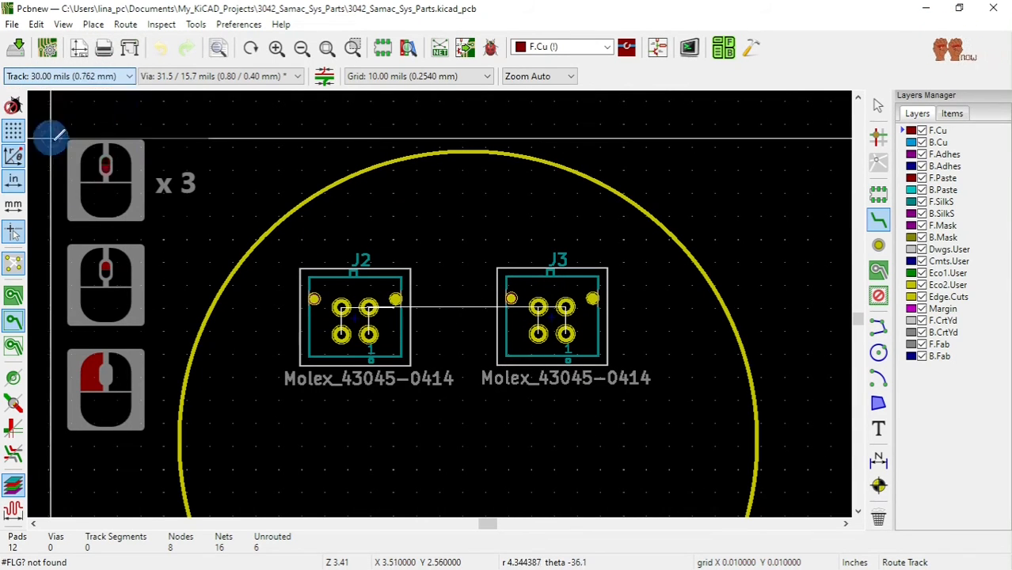
pyautogui.scroll(1, 440, 303)
pyautogui.scroll(1, 440, 304)
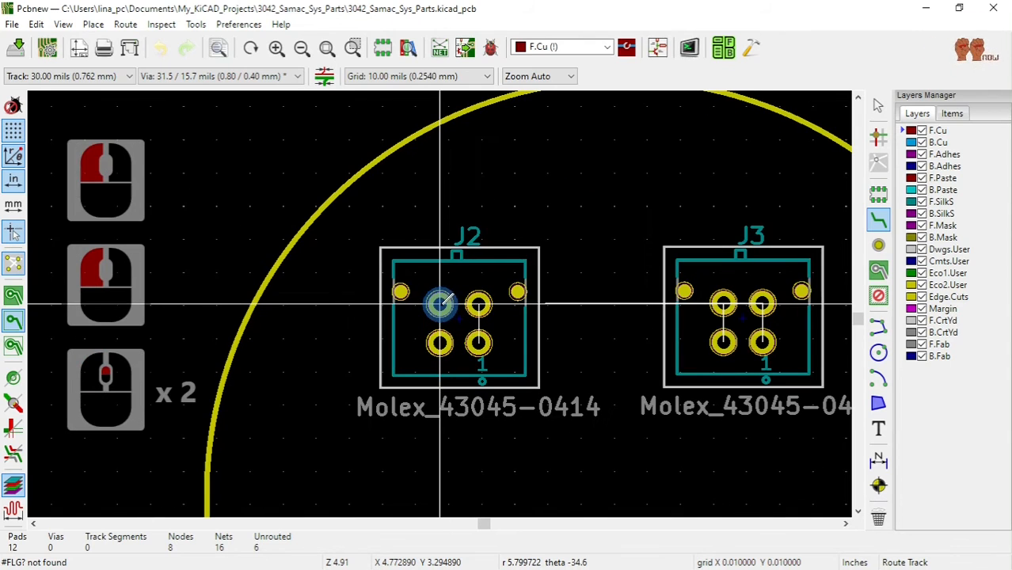
pyautogui.click(441, 303)
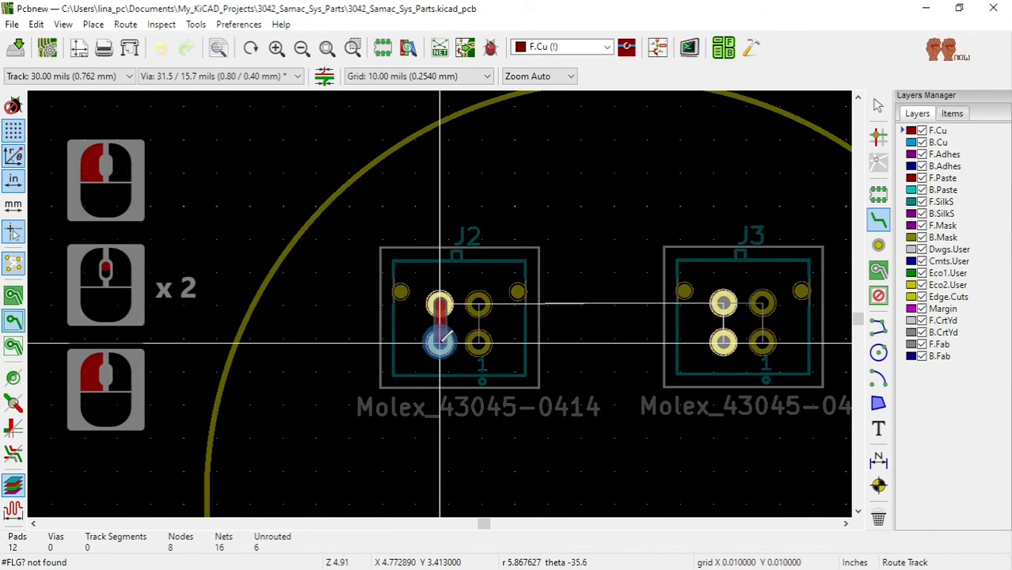
pyautogui.click(440, 342)
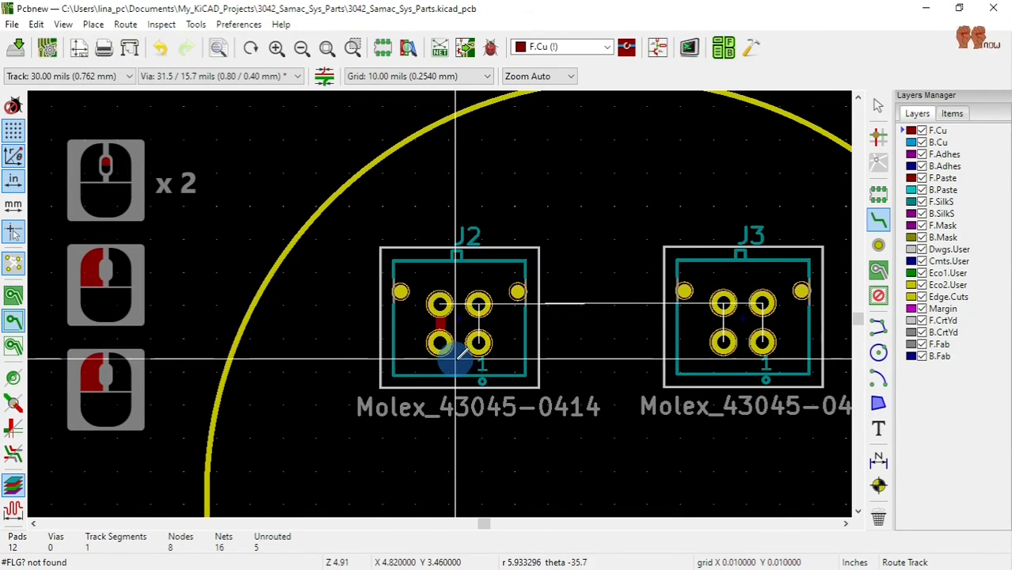
# Route 30 mil tracks between J2's +24V pads 3 and 1 and between J3's GND pads 4 and 2.
pyautogui.scroll(1, 452, 344)
pyautogui.click(469, 238)
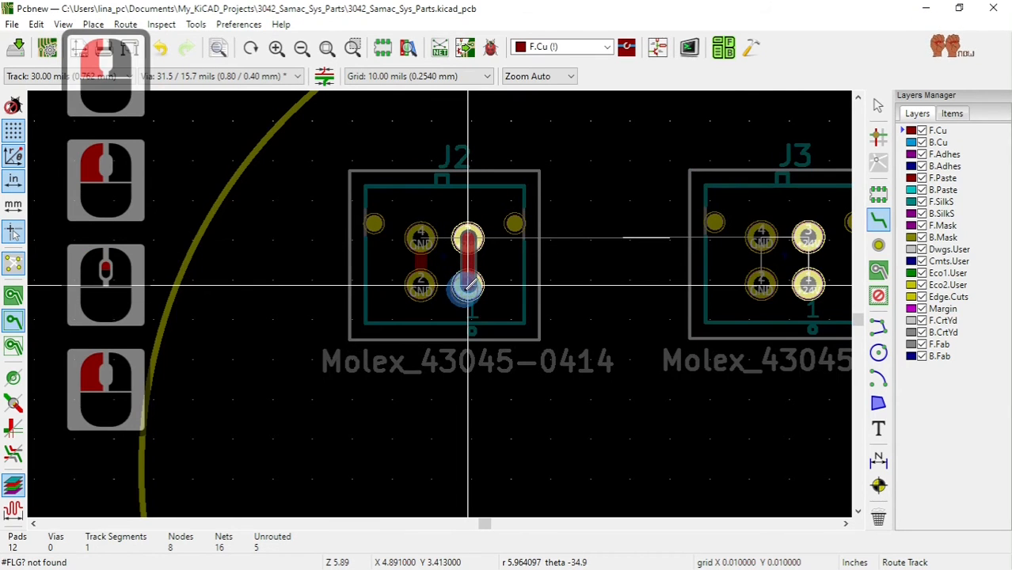
pyautogui.doubleClick(468, 285)
pyautogui.click(762, 238)
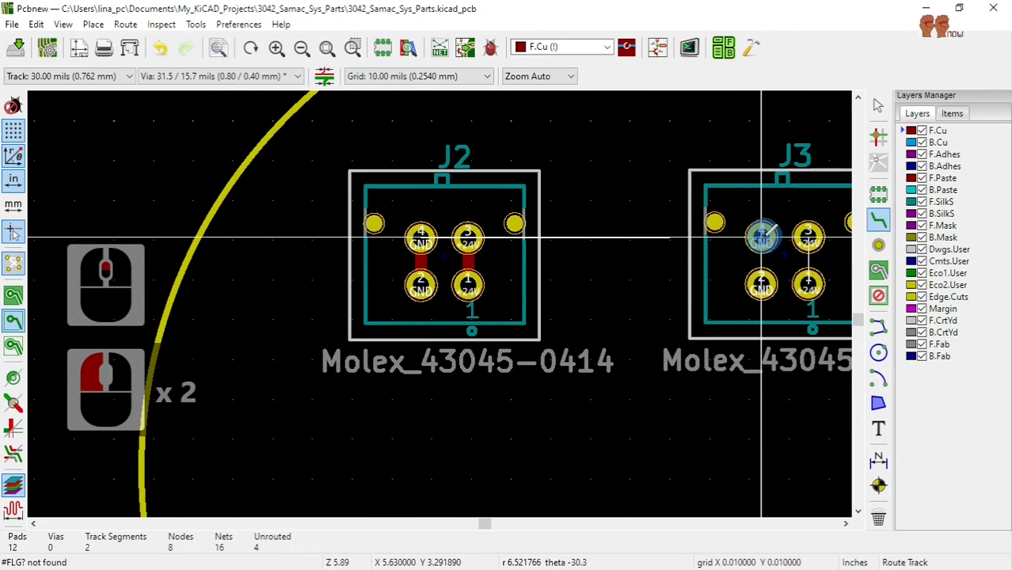
pyautogui.doubleClick(762, 287)
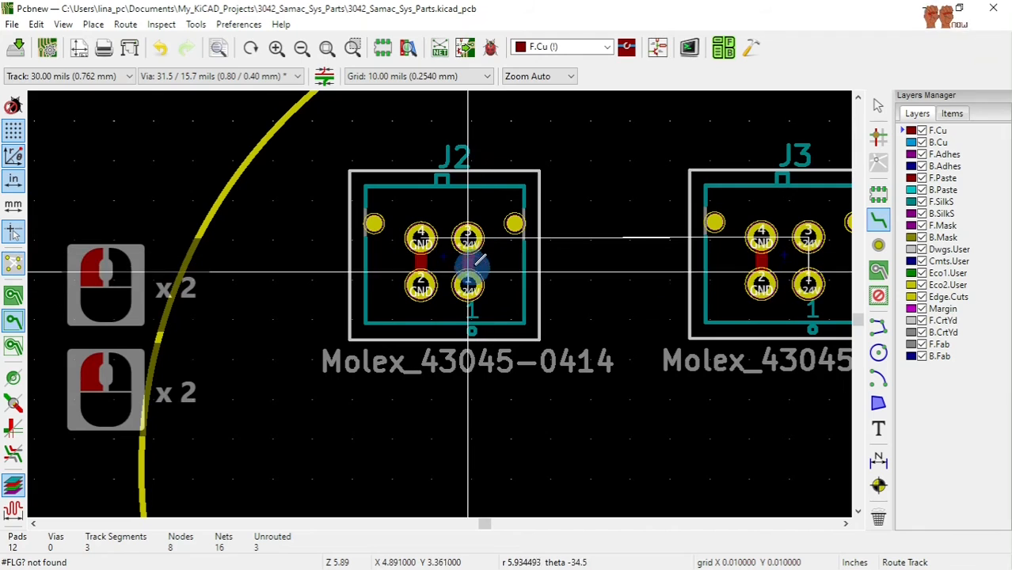
# Route a 50 mil +24V track from J2 pad 3 up and across to J3 pad 3.
pyautogui.click(65, 76)
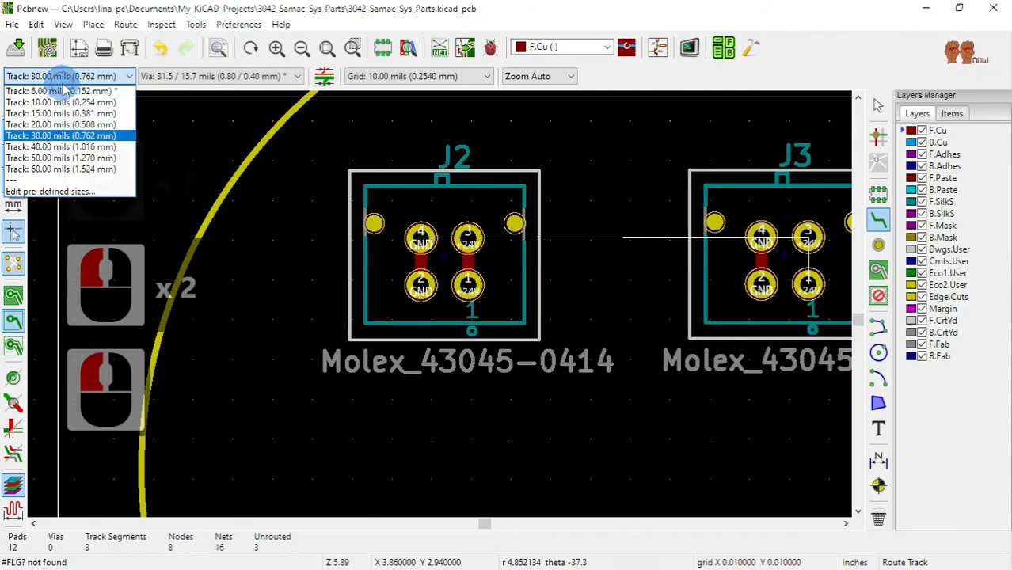
pyautogui.click(68, 156)
pyautogui.click(421, 239)
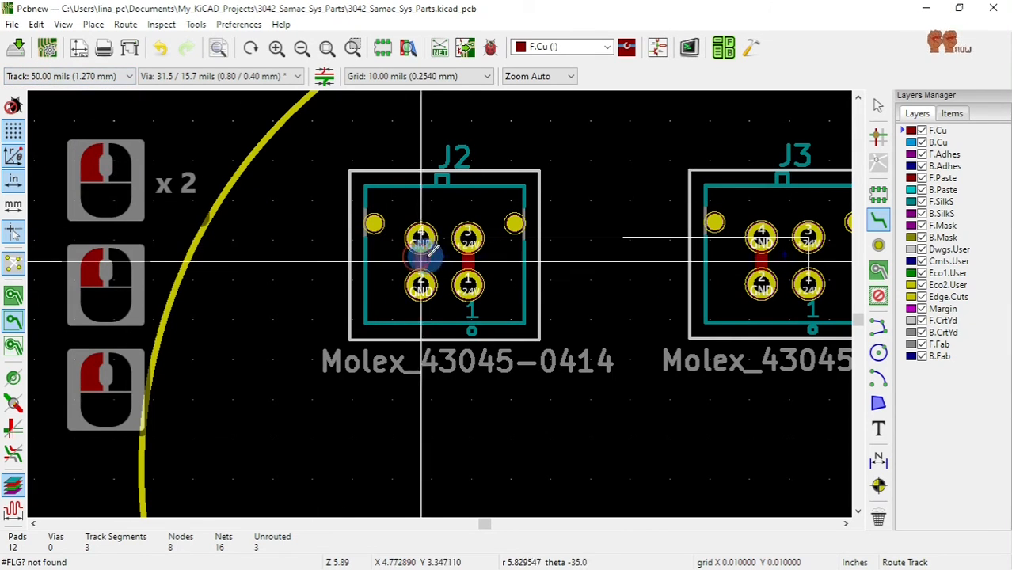
pyautogui.click(468, 237)
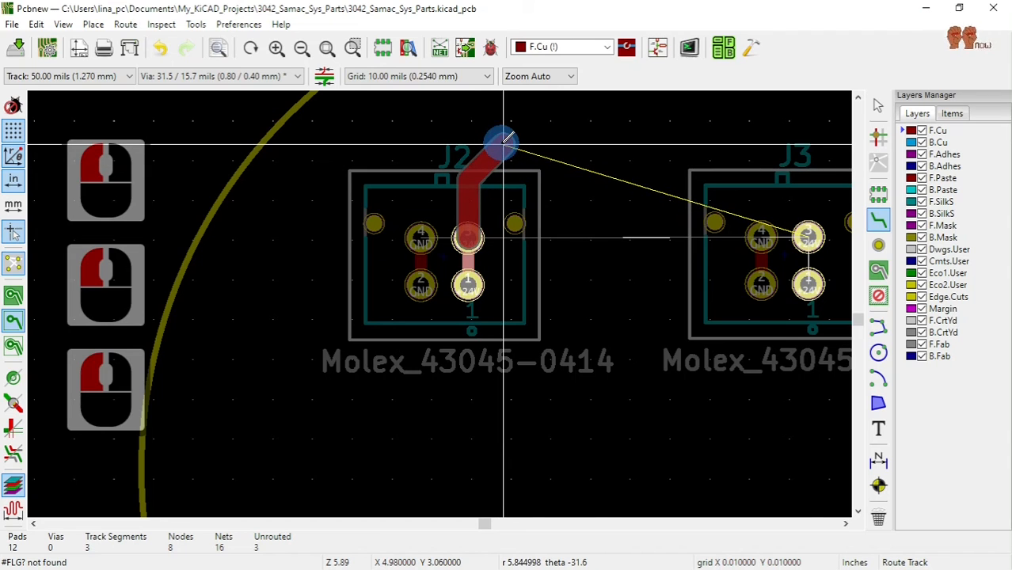
pyautogui.click(503, 145)
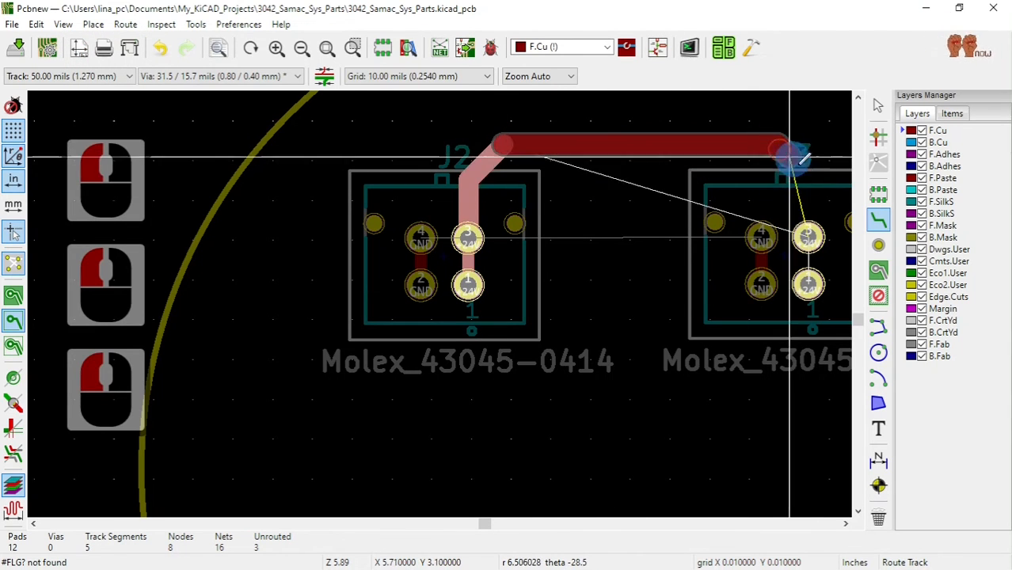
pyautogui.click(808, 186)
pyautogui.click(808, 235)
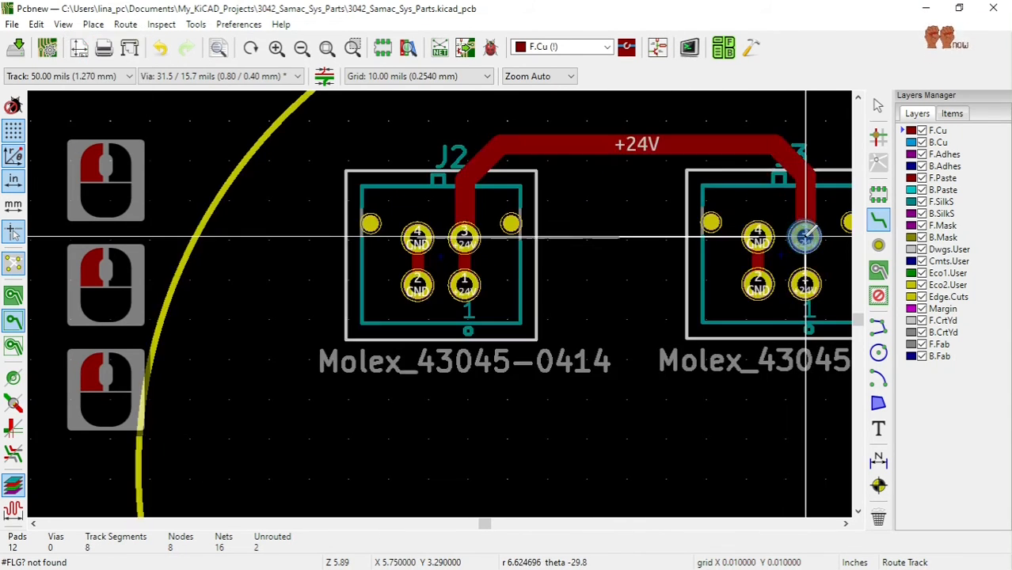
# Route 50 mil tracks between +24V pads 3 and 1 on both J3 and J2, and save the board.
pyautogui.click(802, 284)
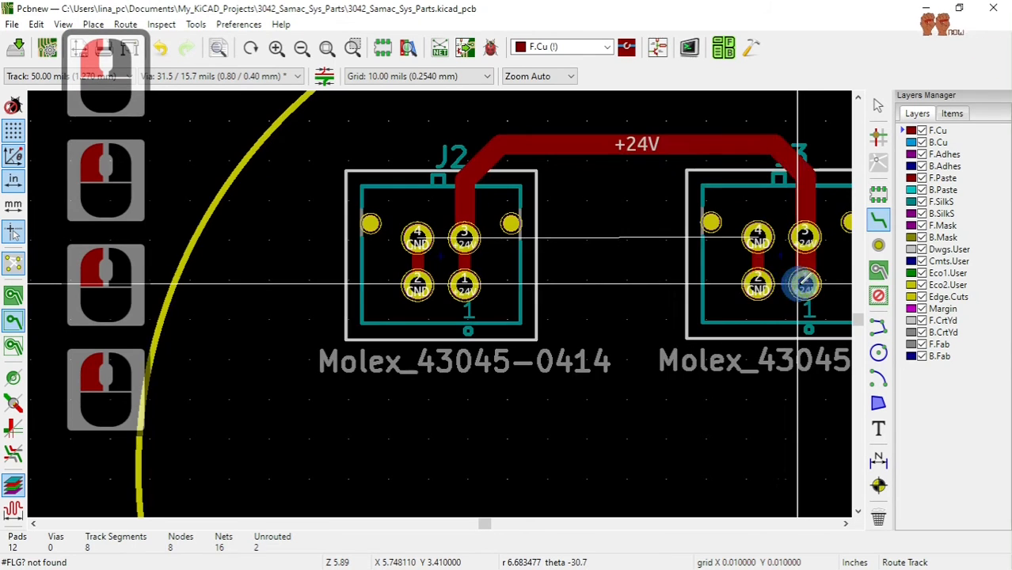
pyautogui.click(465, 237)
pyautogui.click(461, 280)
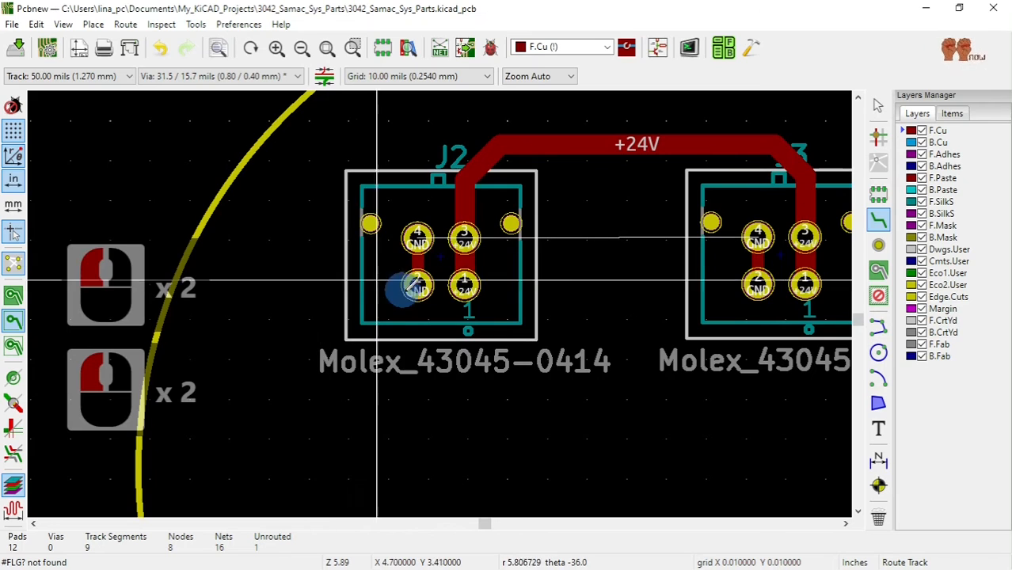
pyautogui.scroll(-2, 428, 312)
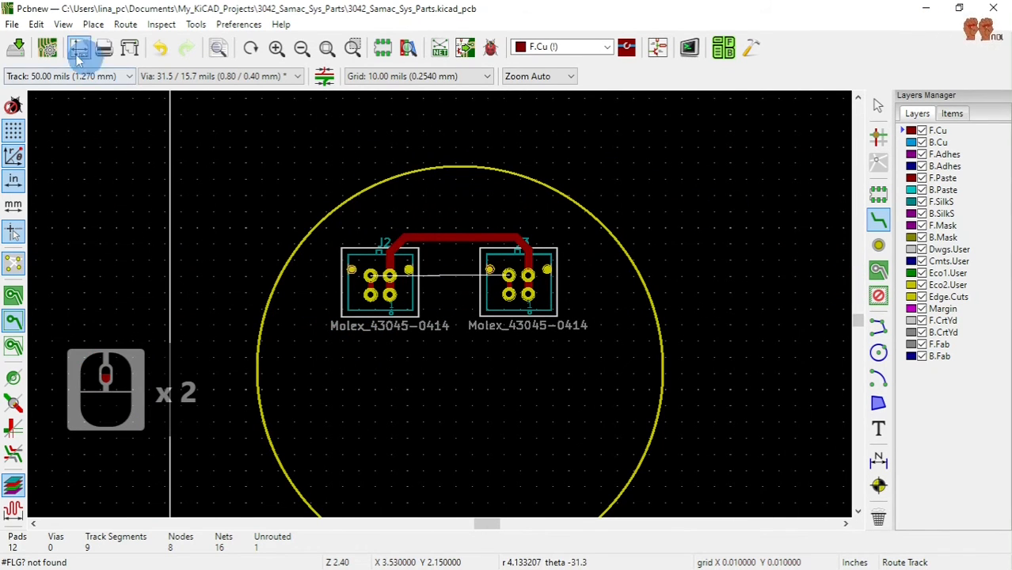
pyautogui.click(17, 50)
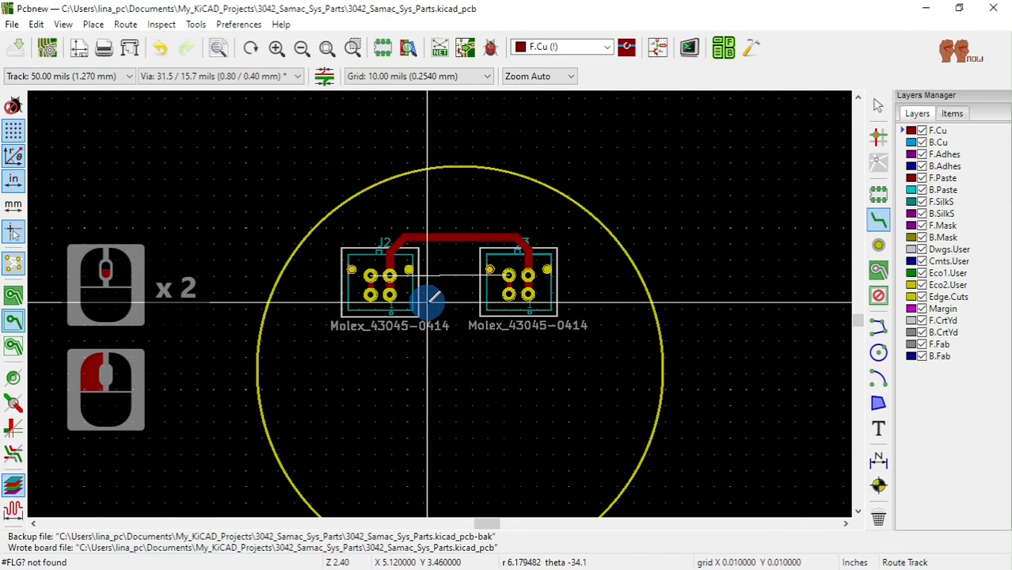
# Start a copper zone beyond the upper-left of the circular board outline, on layer F.Cu with the GND net.
pyautogui.scroll(2, 446, 301)
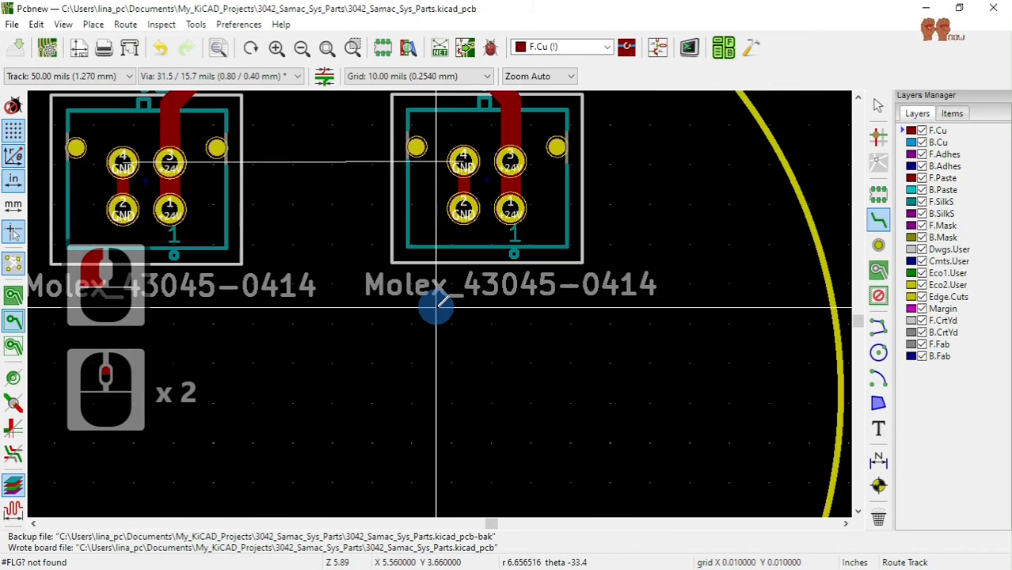
pyautogui.scroll(-1, 436, 307)
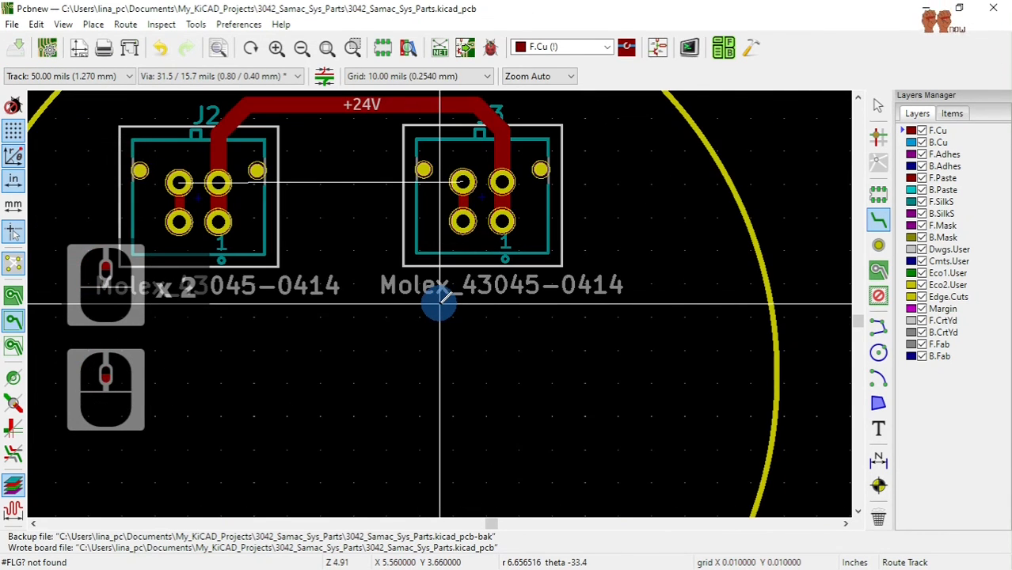
pyautogui.scroll(-1, 436, 302)
pyautogui.scroll(-1, 350, 285)
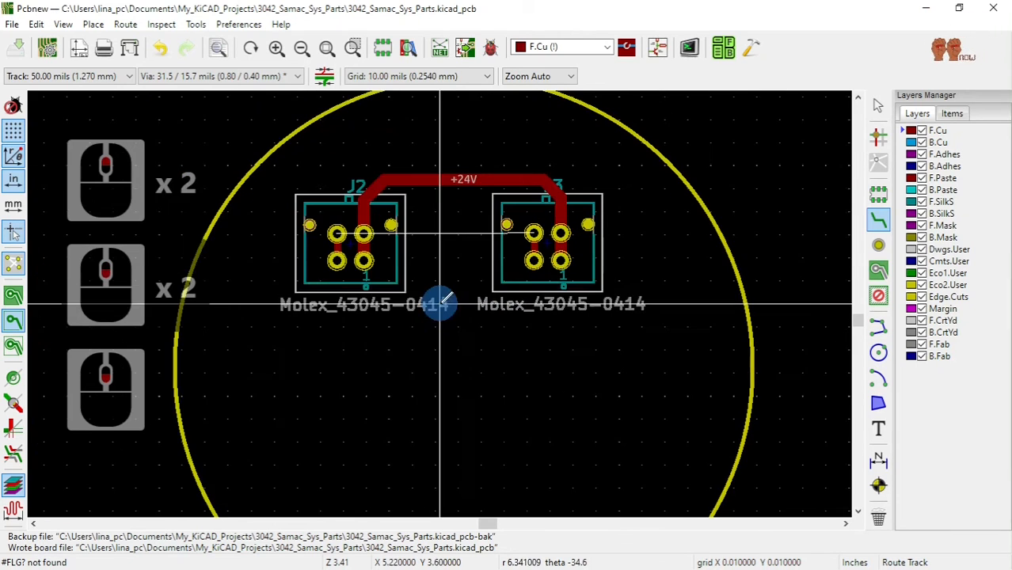
pyautogui.click(879, 270)
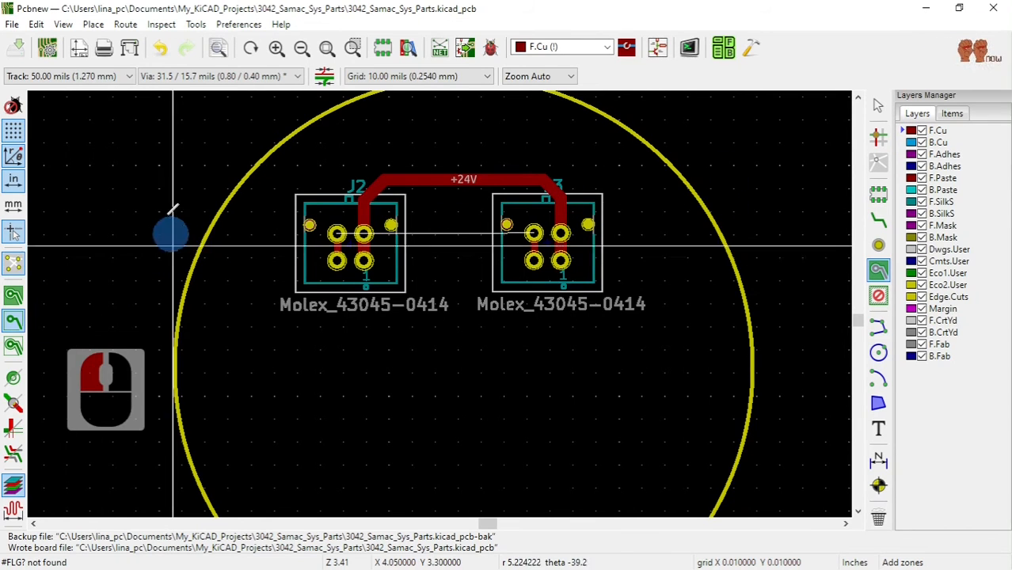
pyautogui.scroll(-2, 181, 202)
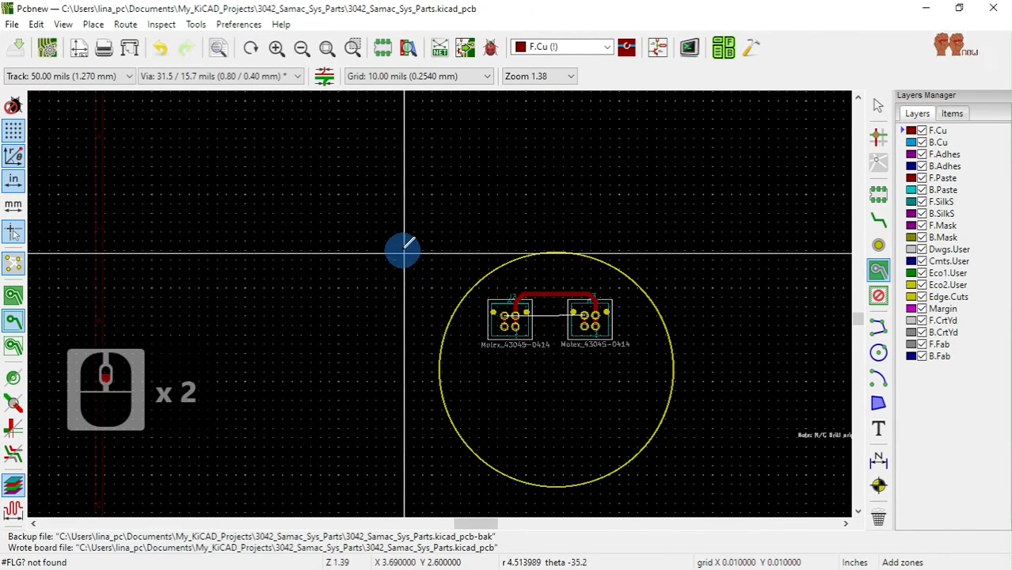
pyautogui.click(459, 366)
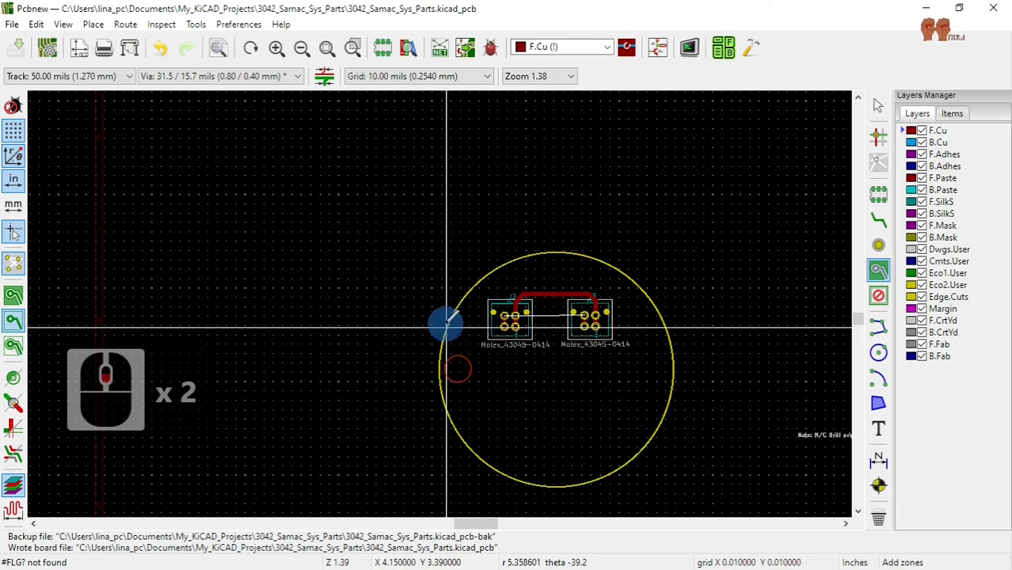
pyautogui.click(406, 236)
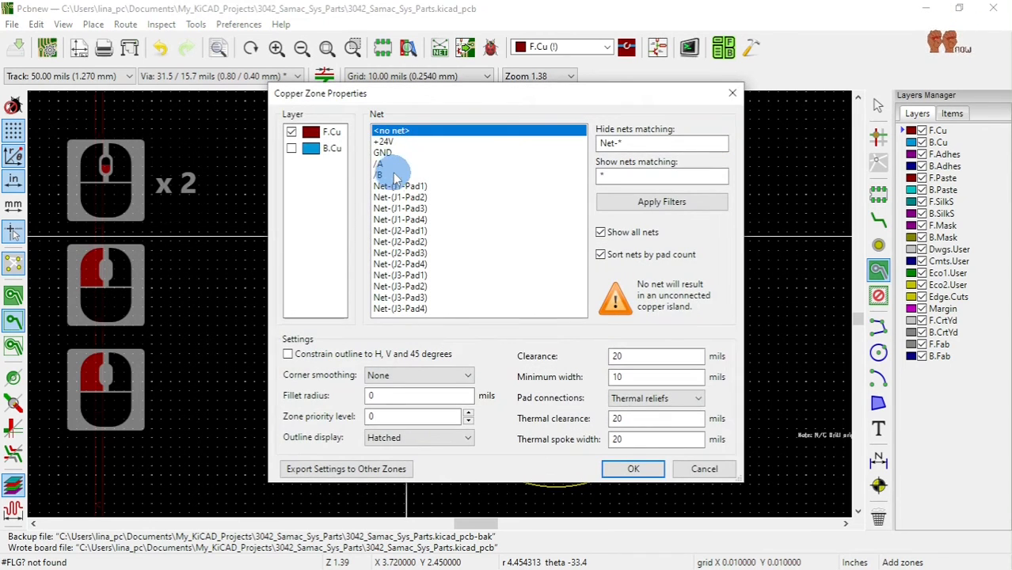
pyautogui.click(385, 154)
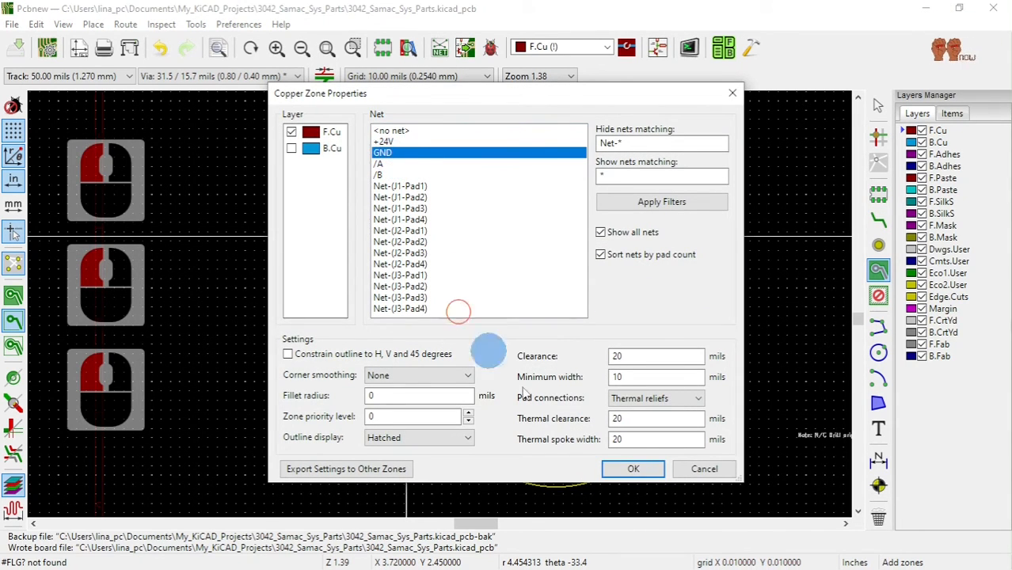
pyautogui.click(633, 469)
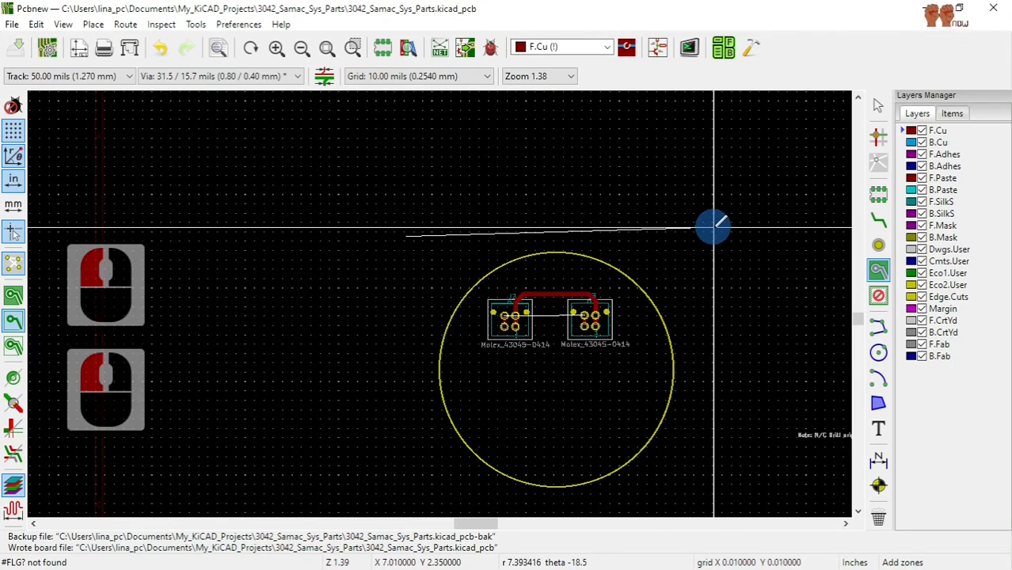
# Place the remaining three corners of the GND zone around the circular board and close the zone outline.
pyautogui.click(722, 236)
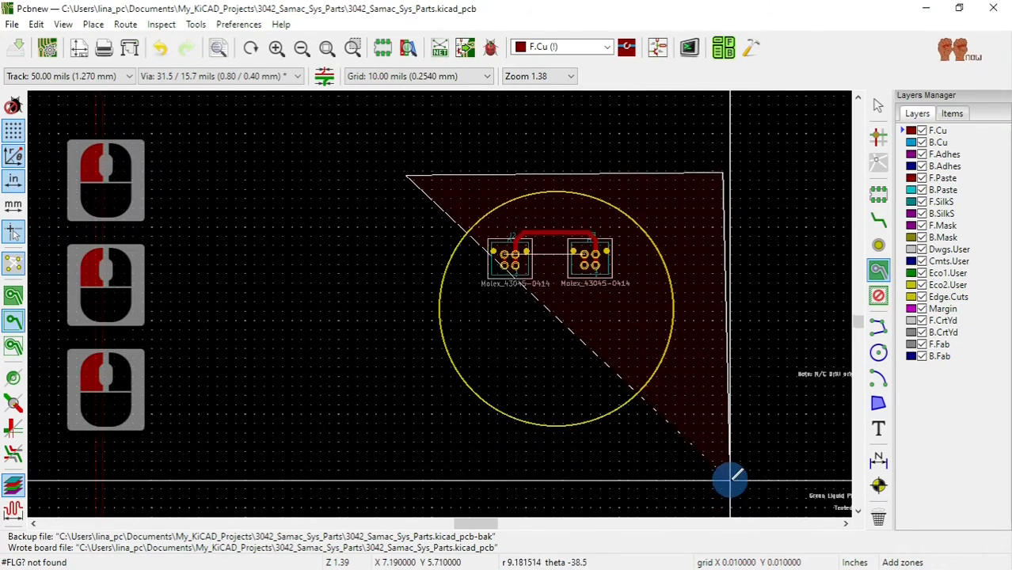
pyautogui.click(727, 466)
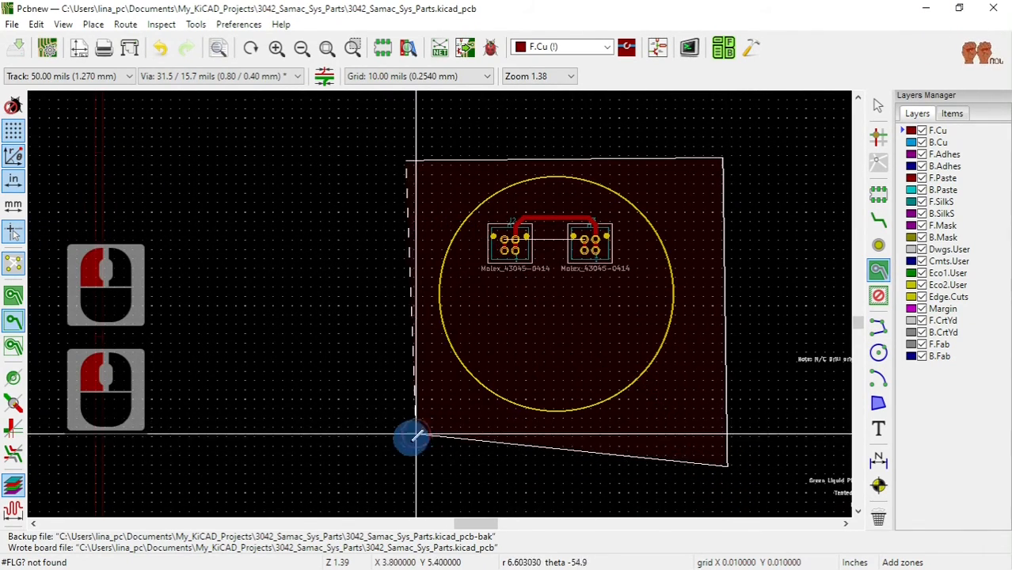
pyautogui.click(423, 465)
pyautogui.rightClick(403, 192)
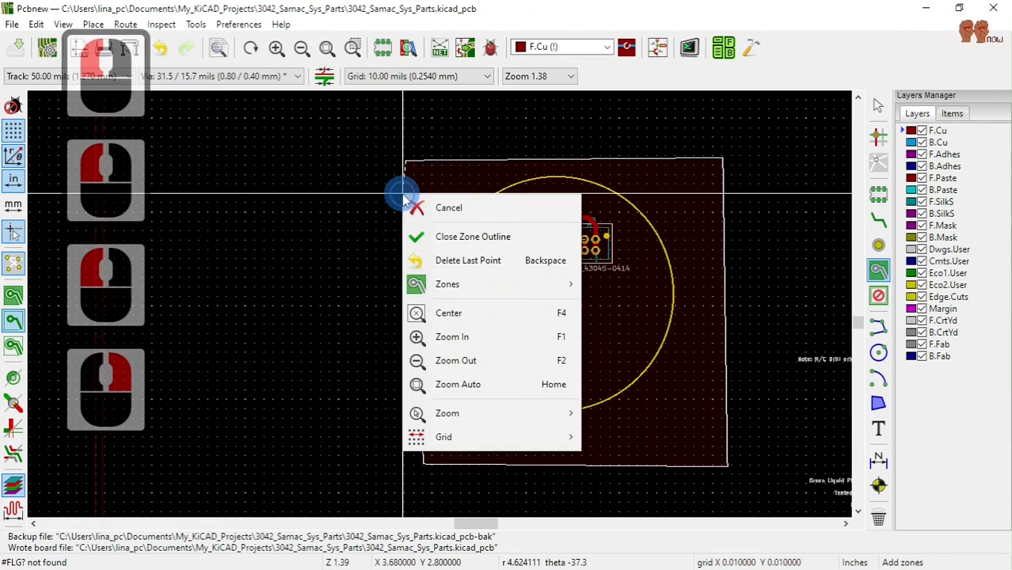
pyautogui.click(454, 238)
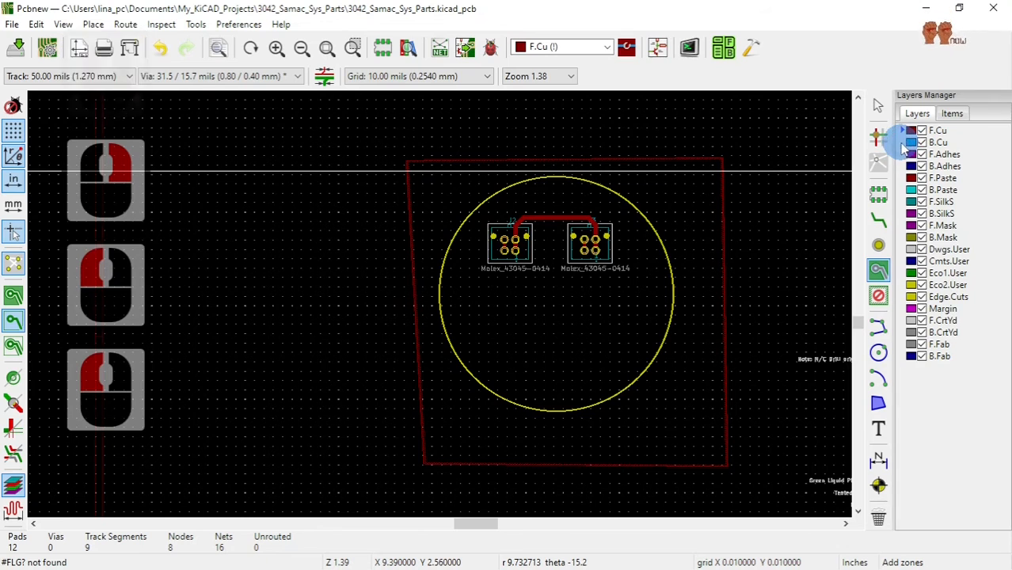
# Start a second copper zone on layer B.Cu with the GND net, just inside the F.Cu zone's upper-left corner.
pyautogui.click(901, 144)
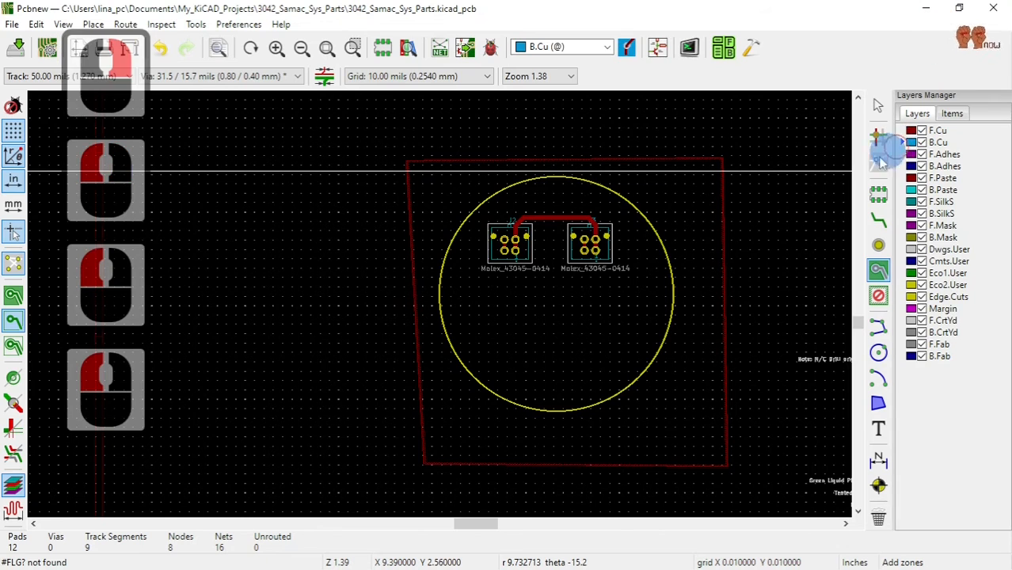
pyautogui.click(430, 171)
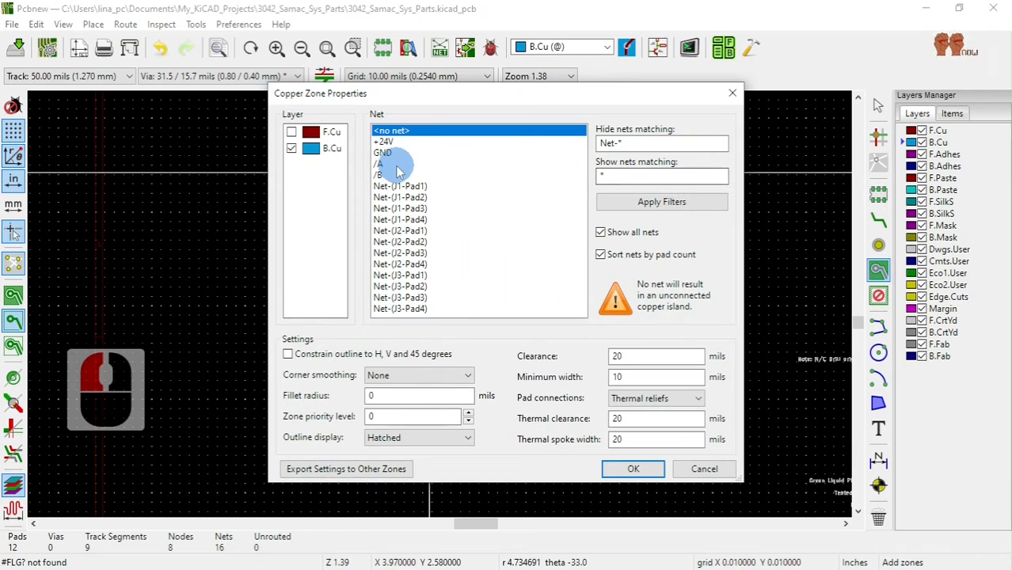
pyautogui.doubleClick(388, 153)
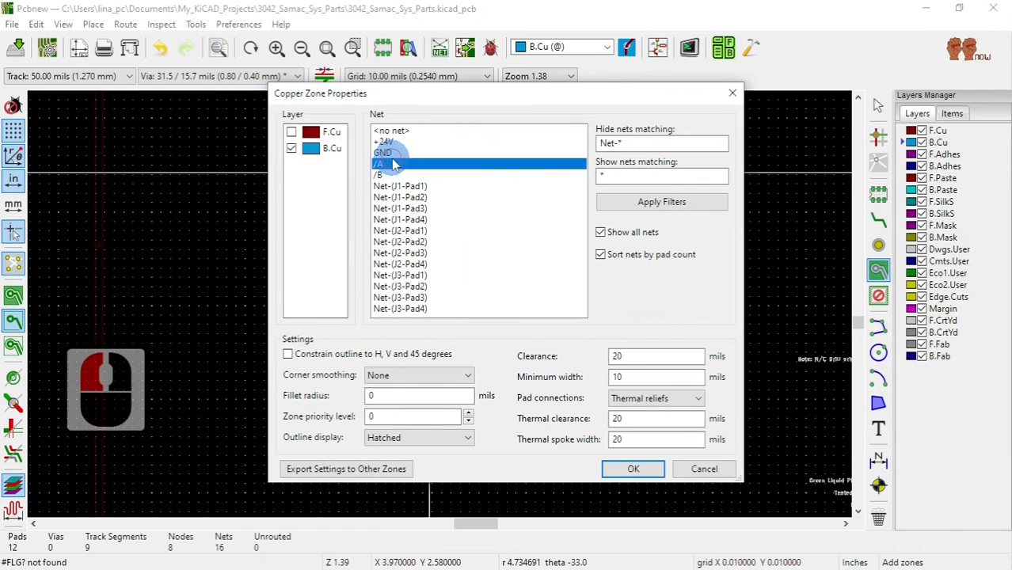
pyautogui.click(634, 468)
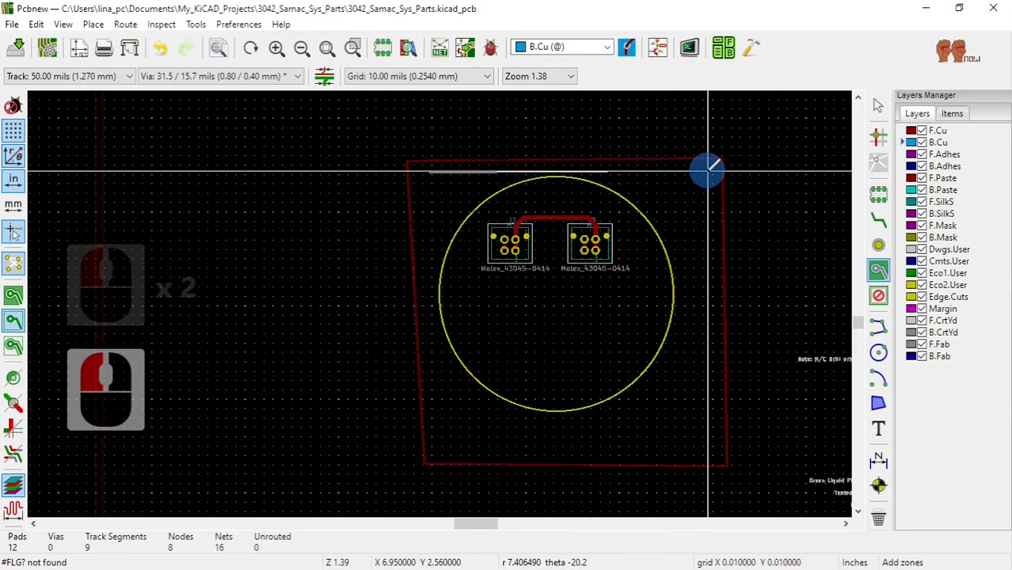
# Place the remaining three corners of the B.Cu zone around the circular board, close its outline and save the board.
pyautogui.click(709, 171)
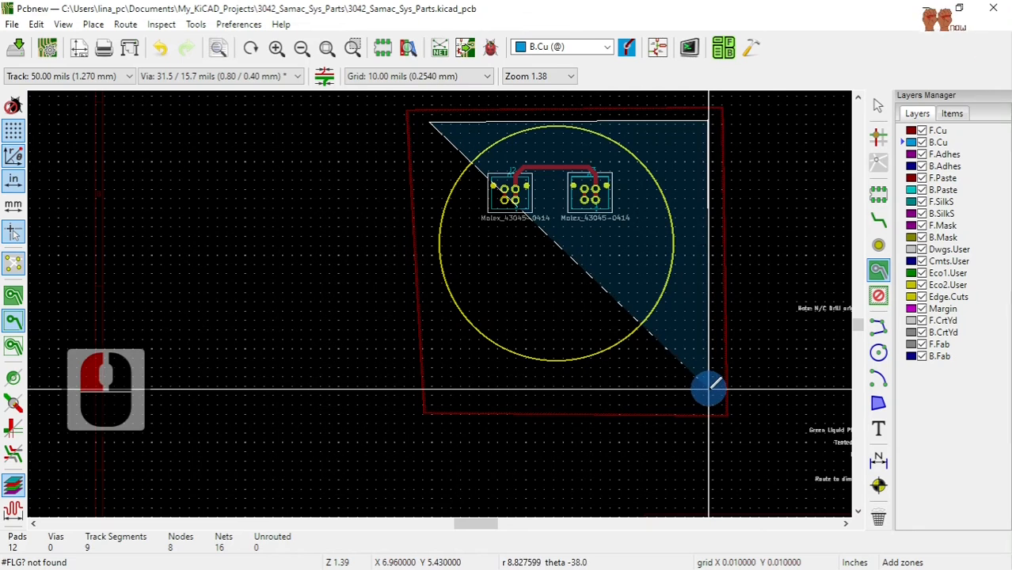
pyautogui.click(712, 389)
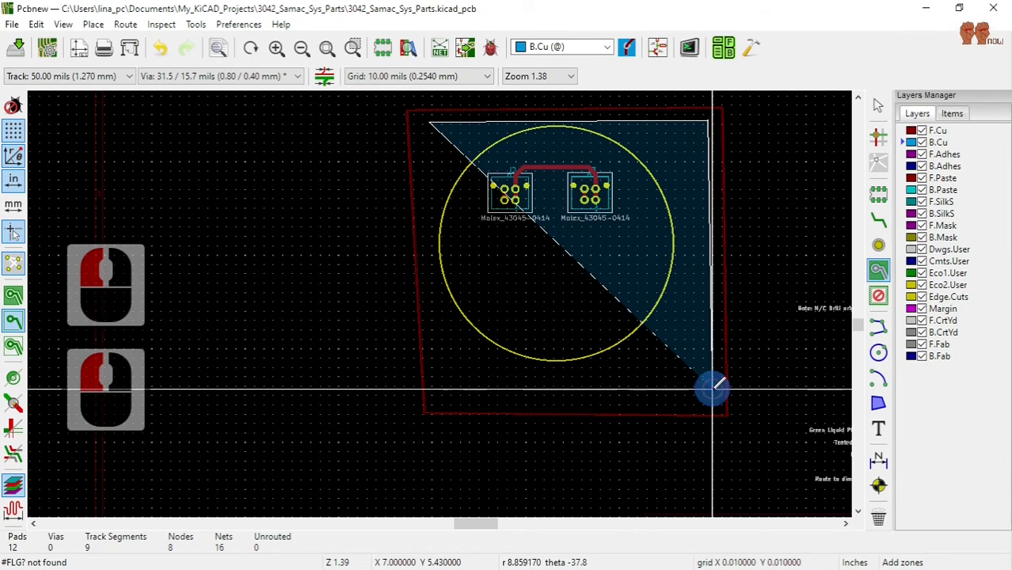
pyautogui.click(440, 385)
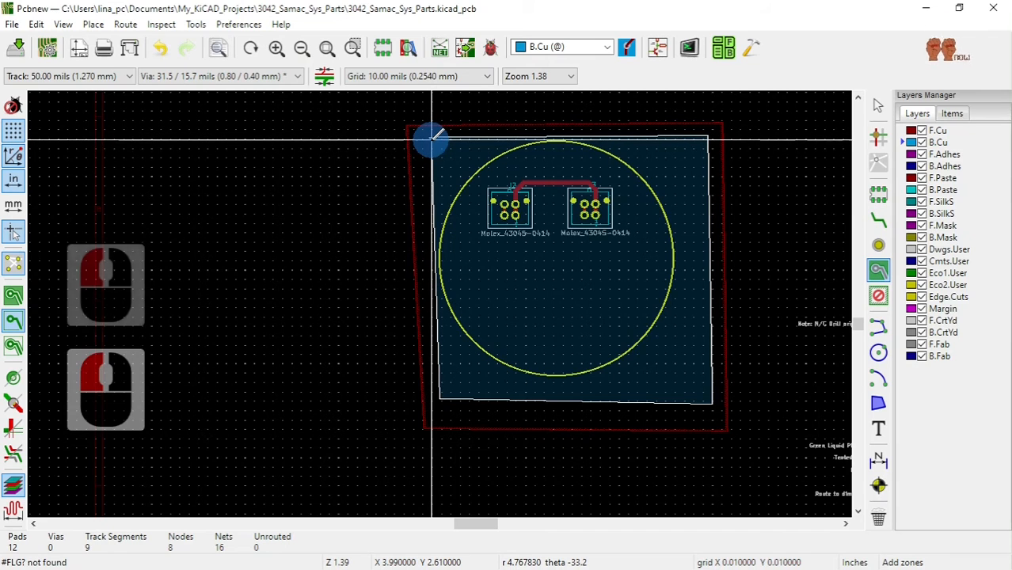
pyautogui.rightClick(429, 144)
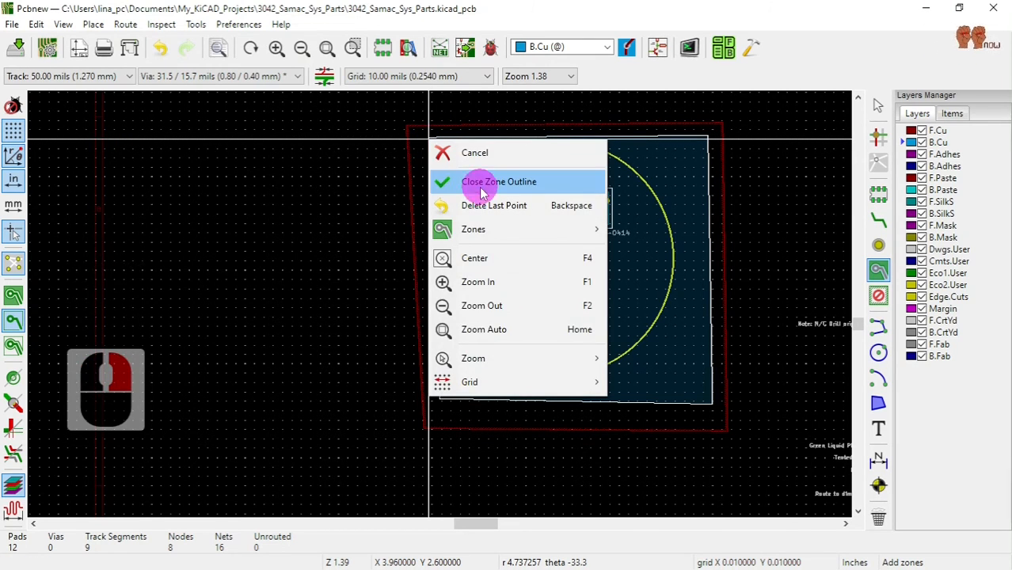
pyautogui.click(468, 182)
pyautogui.click(17, 47)
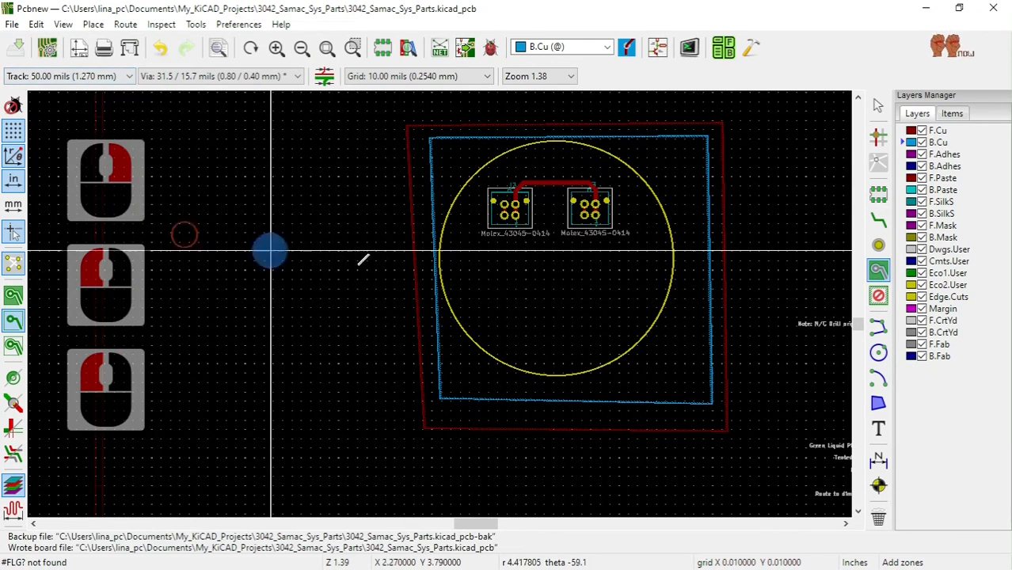
# Display the filled areas of the zones and make F.Cu the active layer.
pyautogui.click(14, 321)
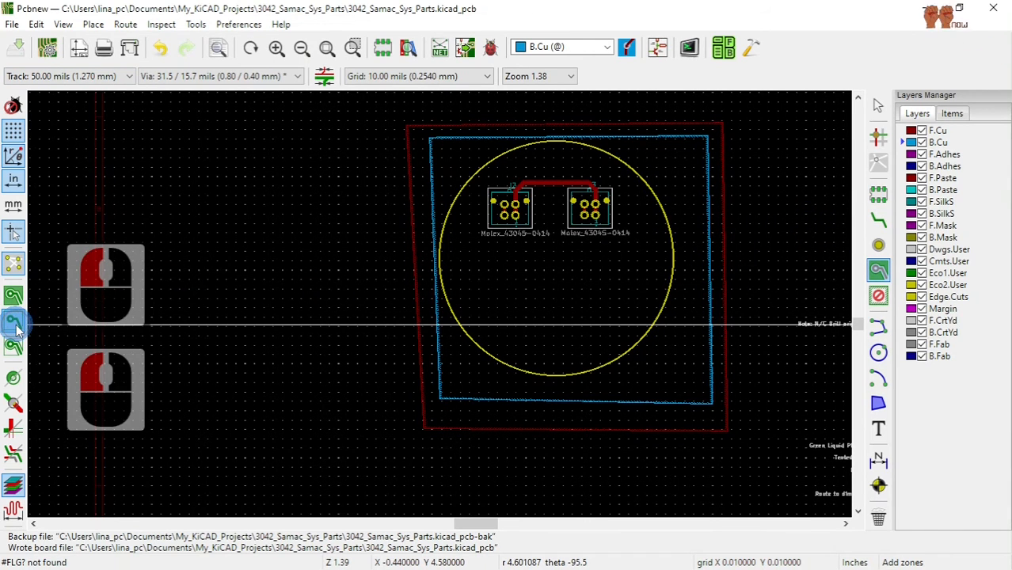
pyautogui.click(15, 321)
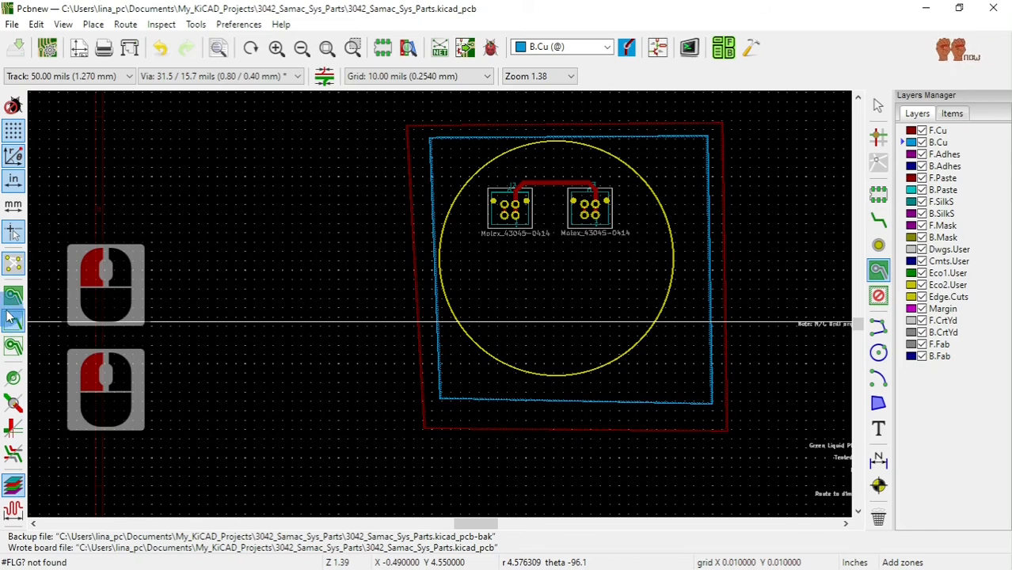
pyautogui.click(15, 302)
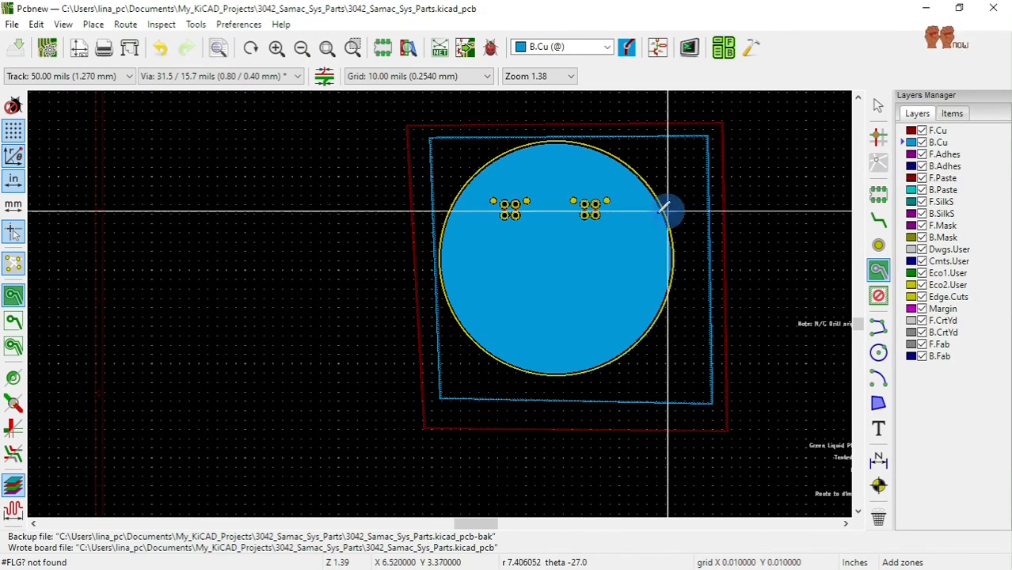
pyautogui.scroll(1, 586, 211)
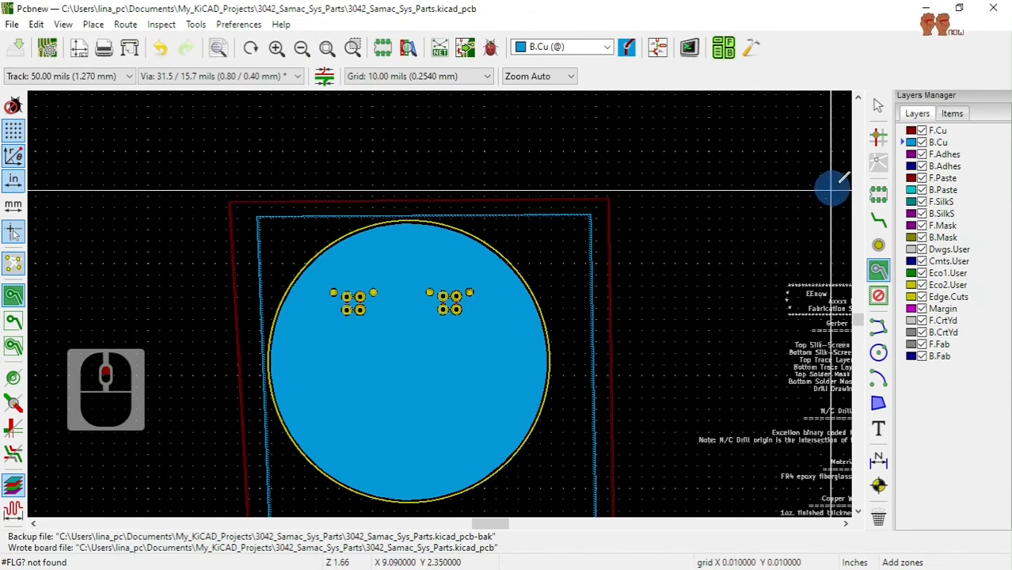
pyautogui.click(903, 131)
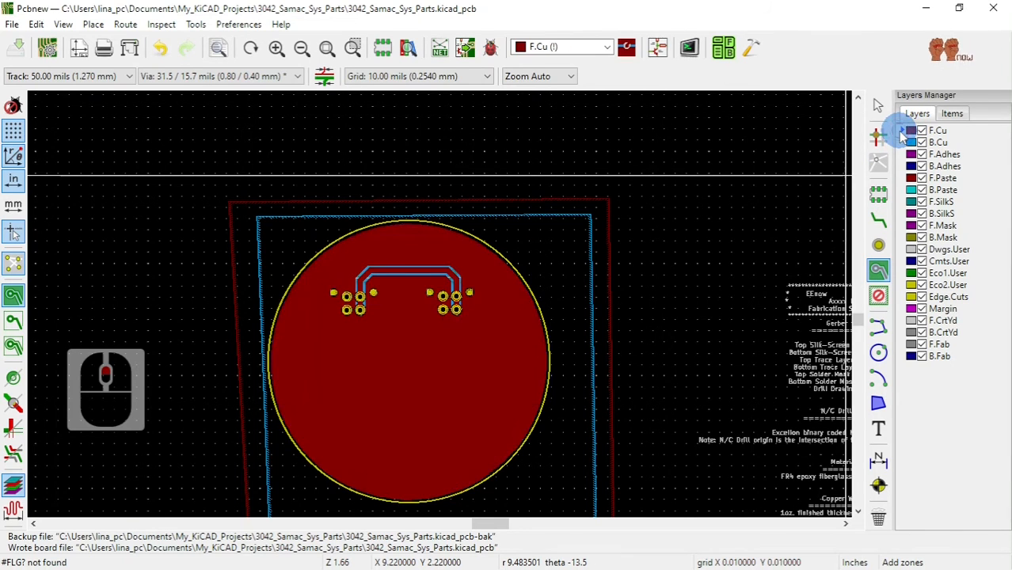
# Refill all copper zones on the board.
pyautogui.scroll(3, 440, 368)
pyautogui.scroll(-2, 440, 301)
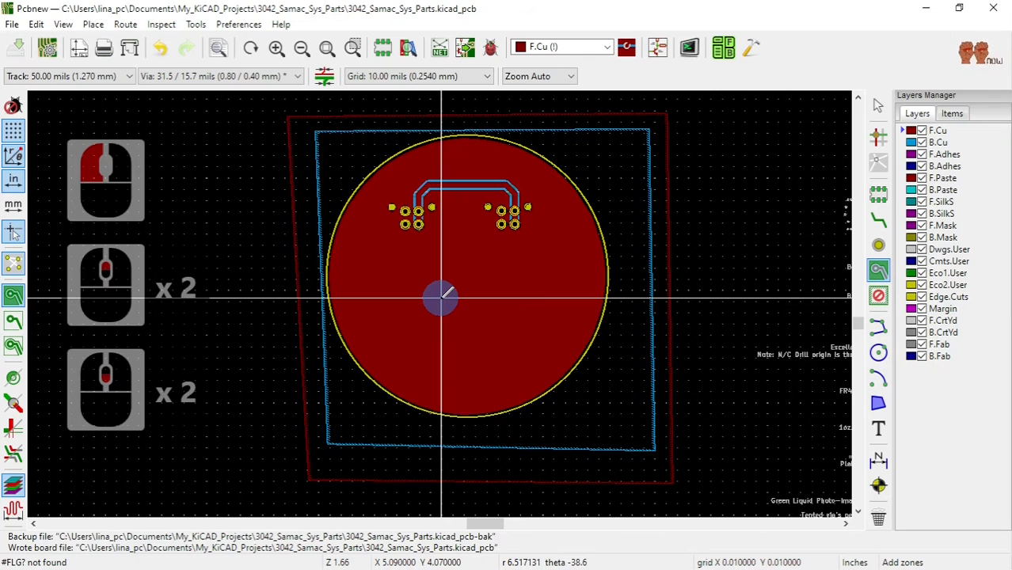
pyautogui.press('b')
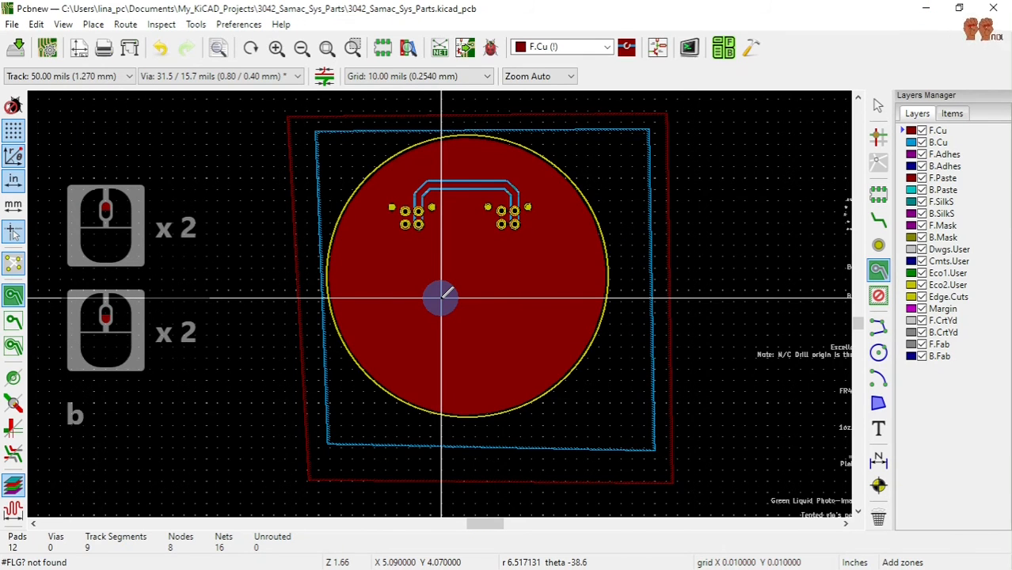
pyautogui.press('b')
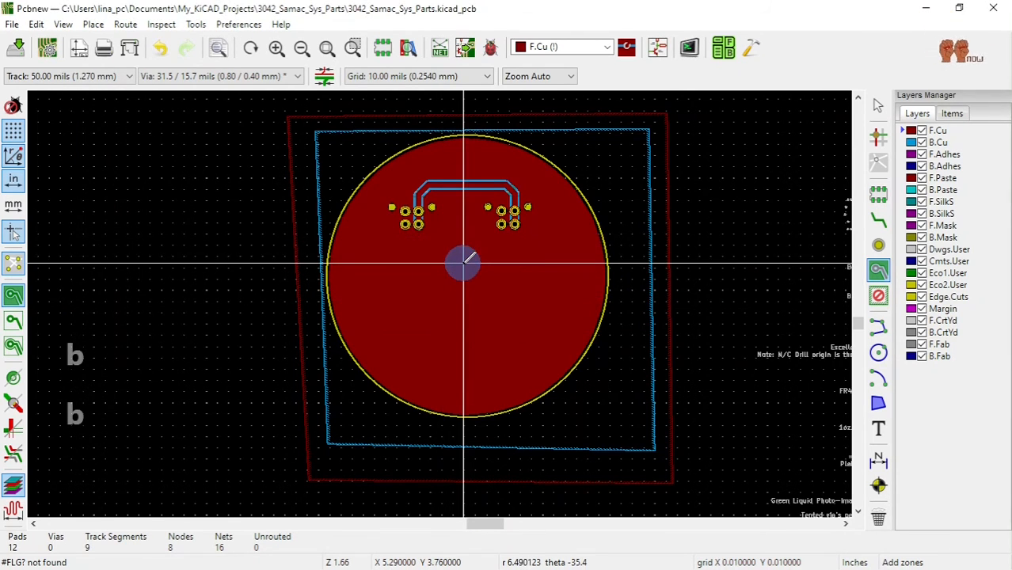
# Examine the thermal reliefs on the GND pads and the zone clearance around the +24V pads and mounting holes of J2 and J3.
pyautogui.scroll(1, 446, 298)
pyautogui.scroll(2, 446, 298)
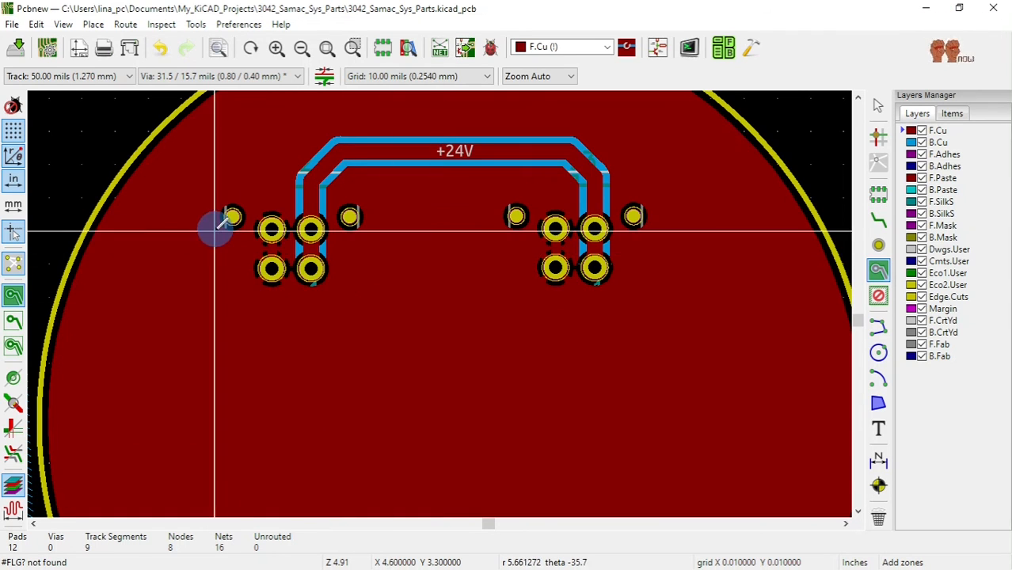
pyautogui.scroll(2, 316, 245)
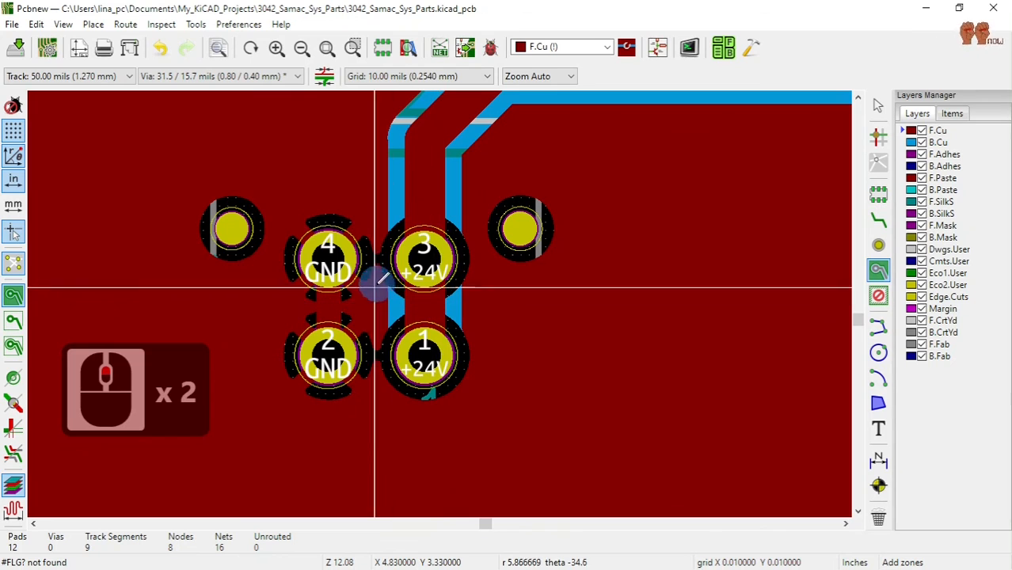
pyautogui.scroll(-1, 440, 303)
pyautogui.scroll(-1, 440, 304)
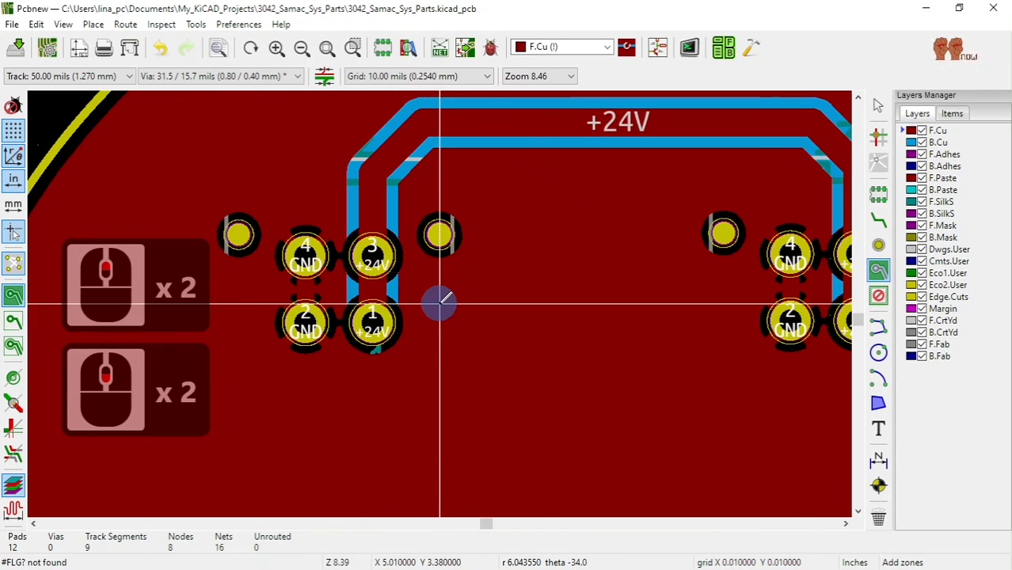
pyautogui.scroll(5, 410, 232)
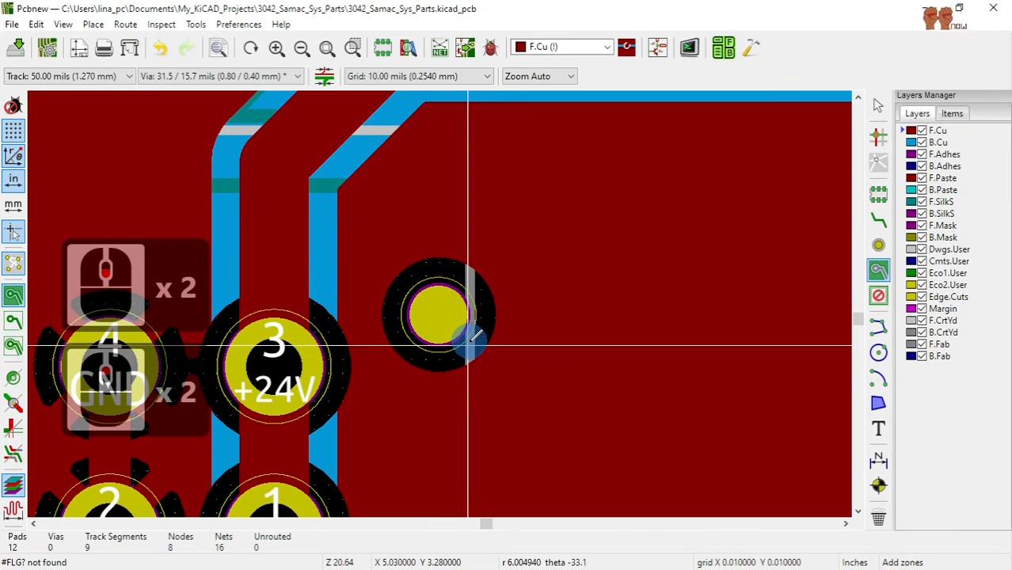
pyautogui.scroll(-3, 464, 337)
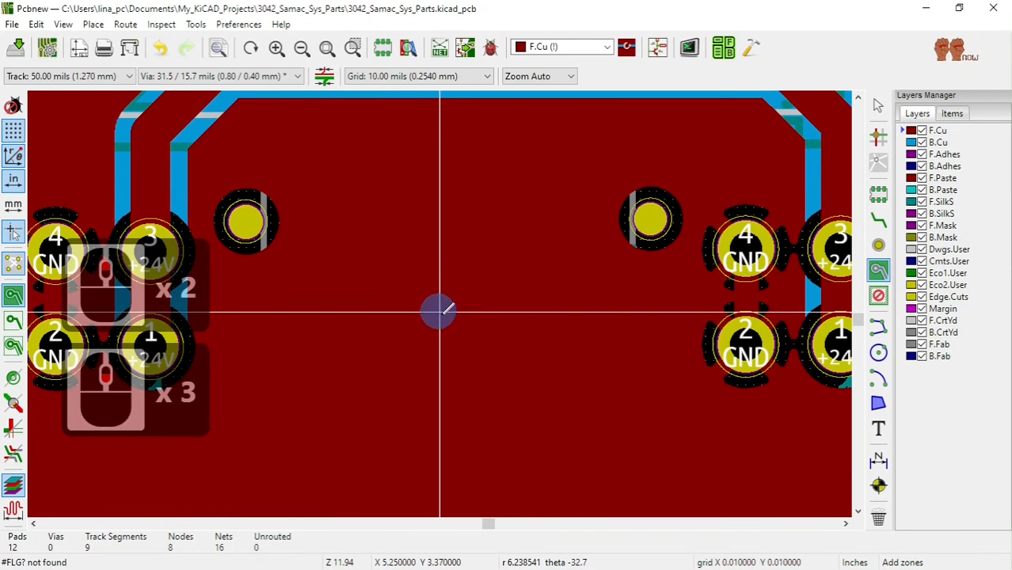
pyautogui.scroll(-1, 440, 303)
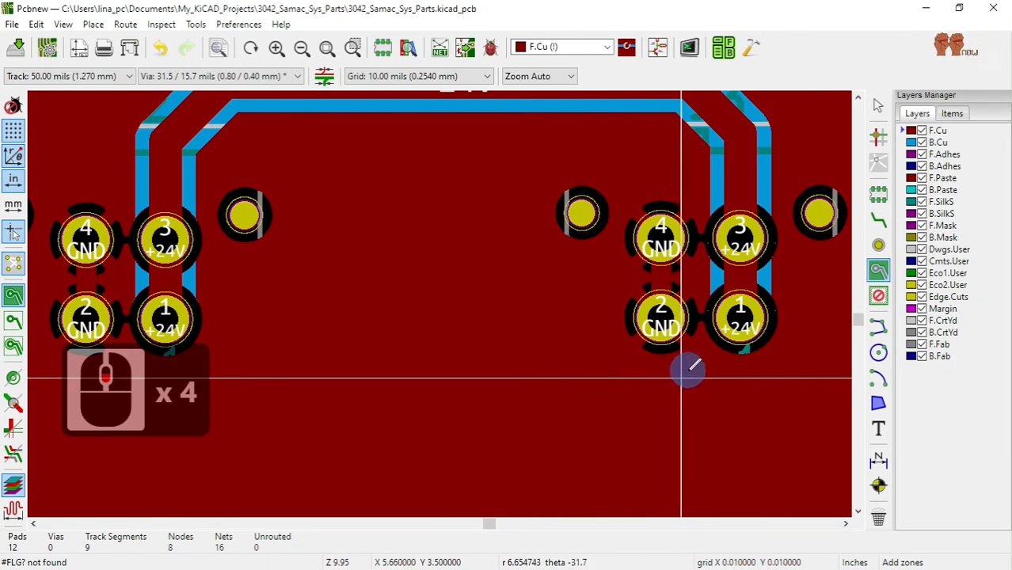
pyautogui.scroll(1, 673, 237)
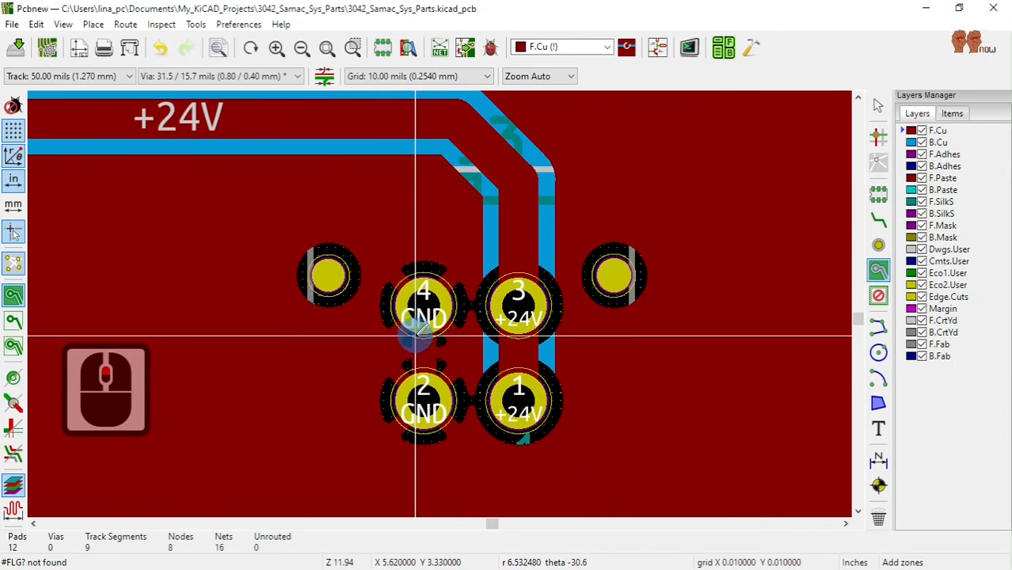
pyautogui.scroll(1, 416, 336)
pyautogui.scroll(-1, 439, 305)
pyautogui.scroll(2, 446, 301)
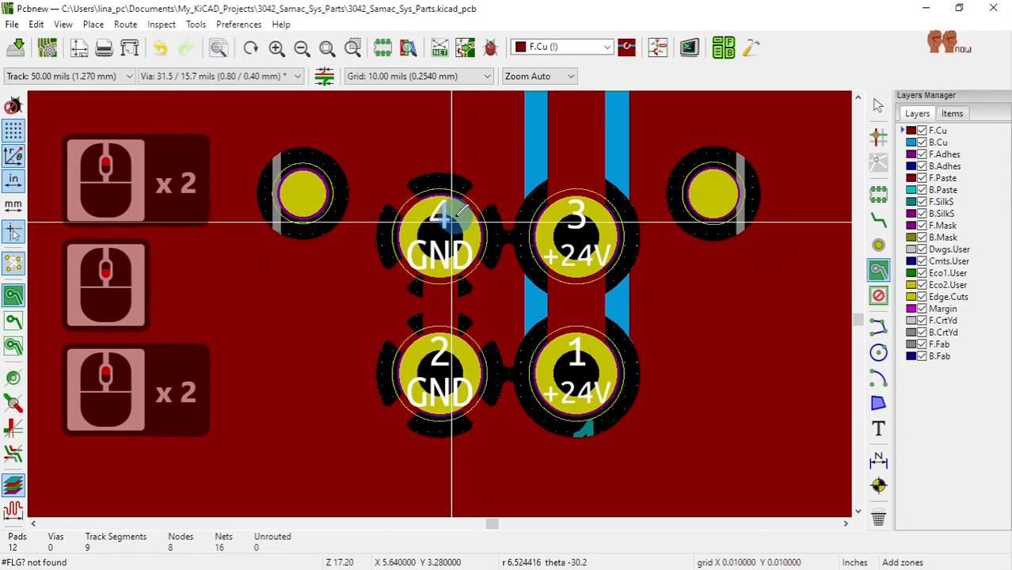
pyautogui.scroll(-3, 404, 300)
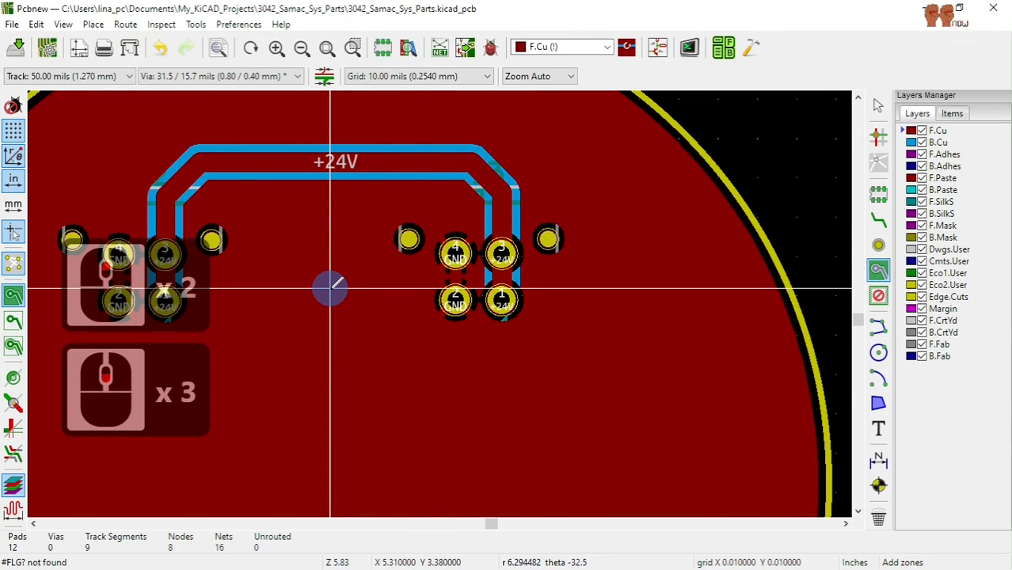
# Save the board and open it in the 3D Viewer.
pyautogui.click(16, 50)
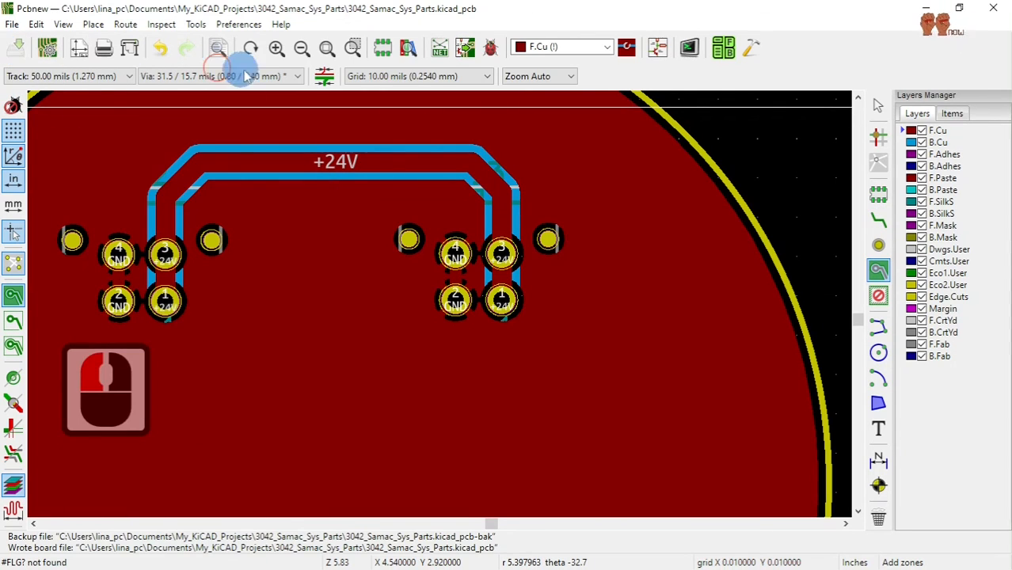
pyautogui.click(325, 49)
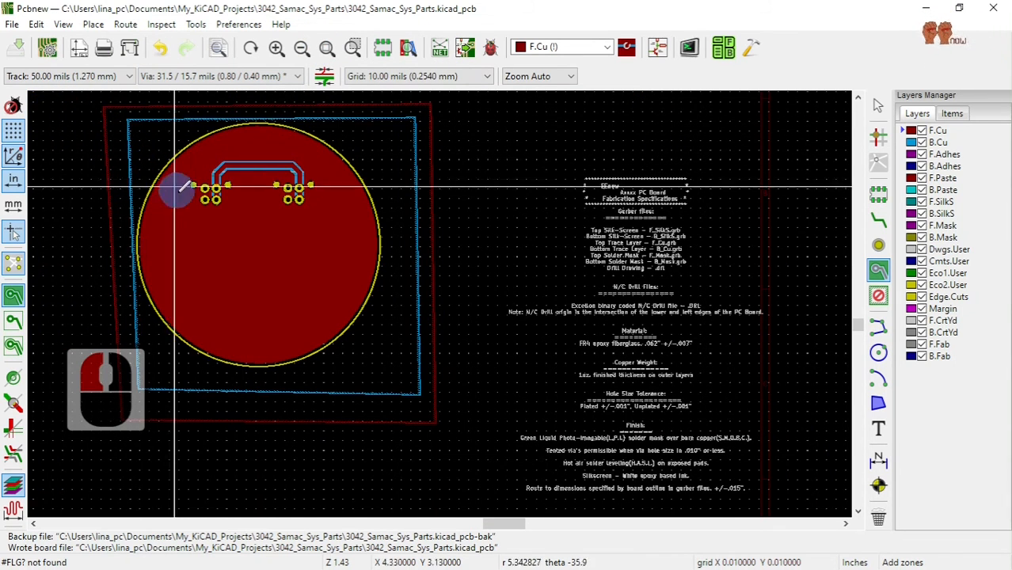
pyautogui.scroll(1, 222, 236)
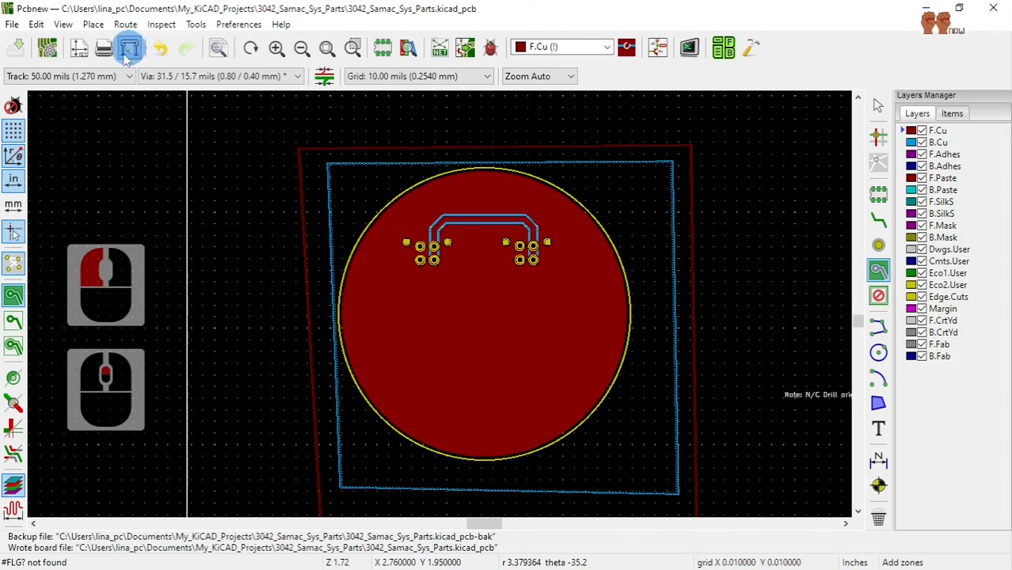
pyautogui.click(62, 24)
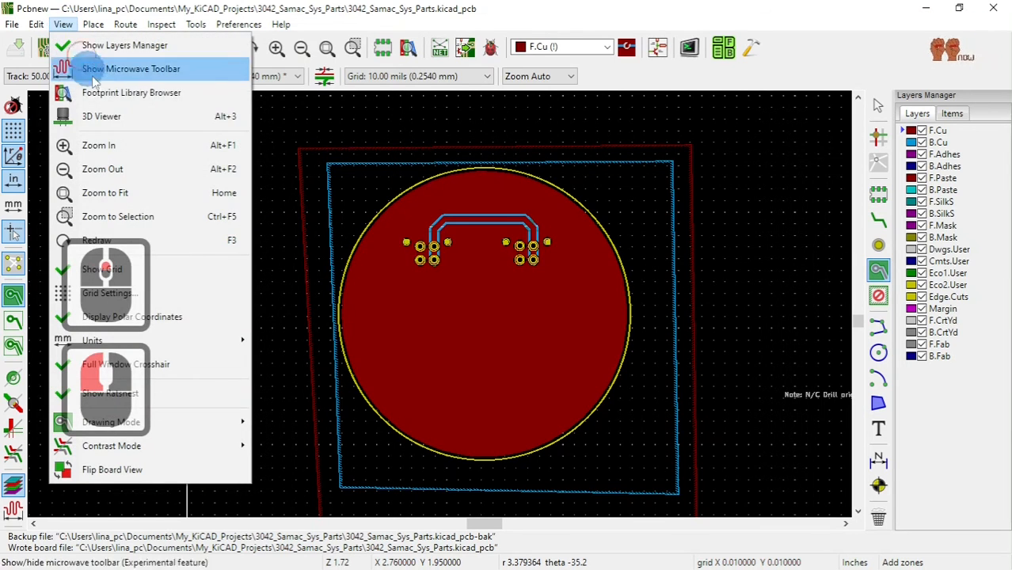
pyautogui.click(107, 117)
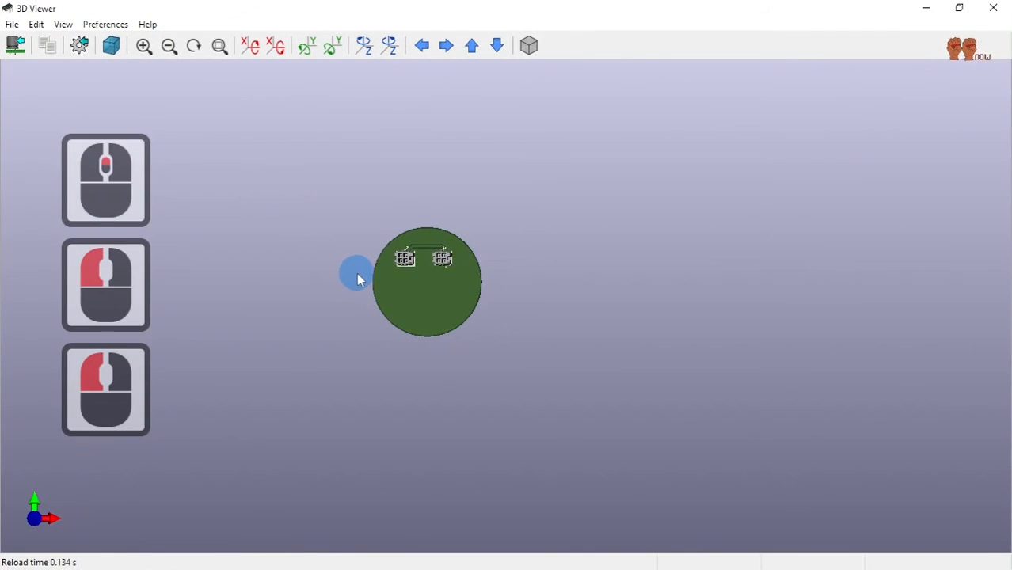
# Examine the J2 and J3 connector models and the +24V track on the 3D board from above and at an angle.
pyautogui.scroll(2, 357, 269)
pyautogui.scroll(6, 356, 261)
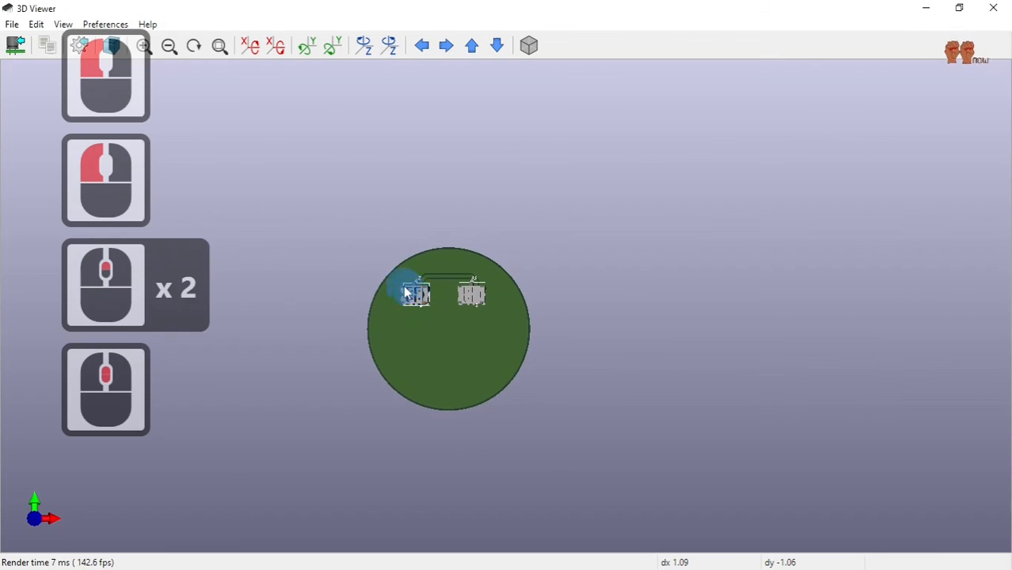
pyautogui.scroll(5, 400, 316)
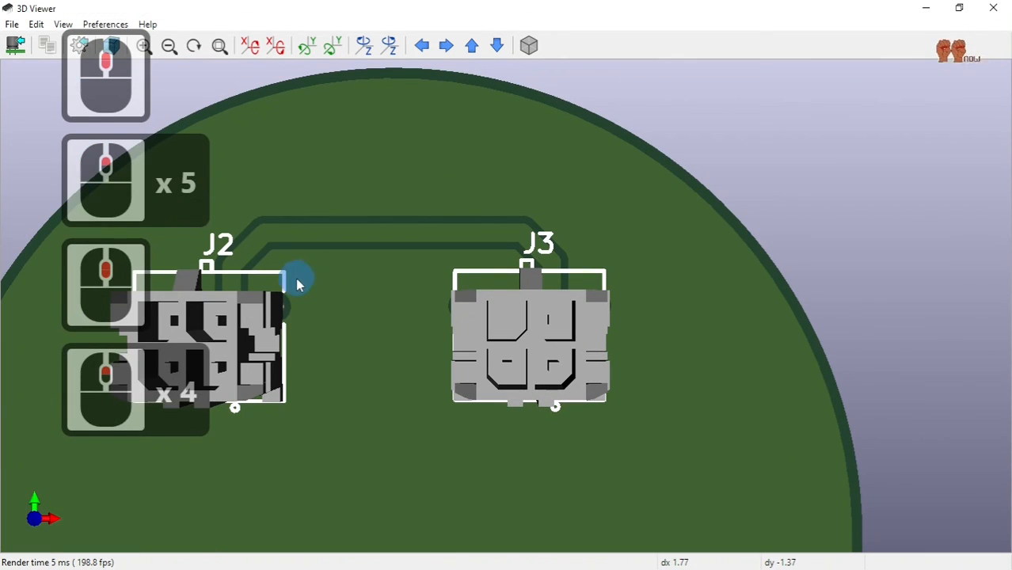
pyautogui.scroll(1, 297, 281)
pyautogui.scroll(-1, 297, 281)
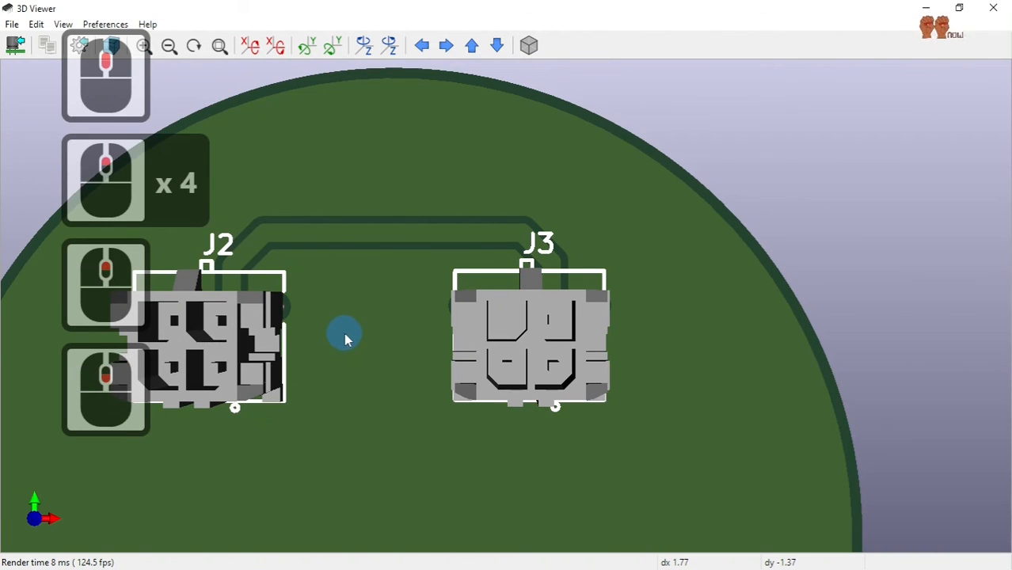
pyautogui.moveTo(344, 332); pyautogui.dragTo(543, 287)
pyautogui.scroll(-2, 542, 286)
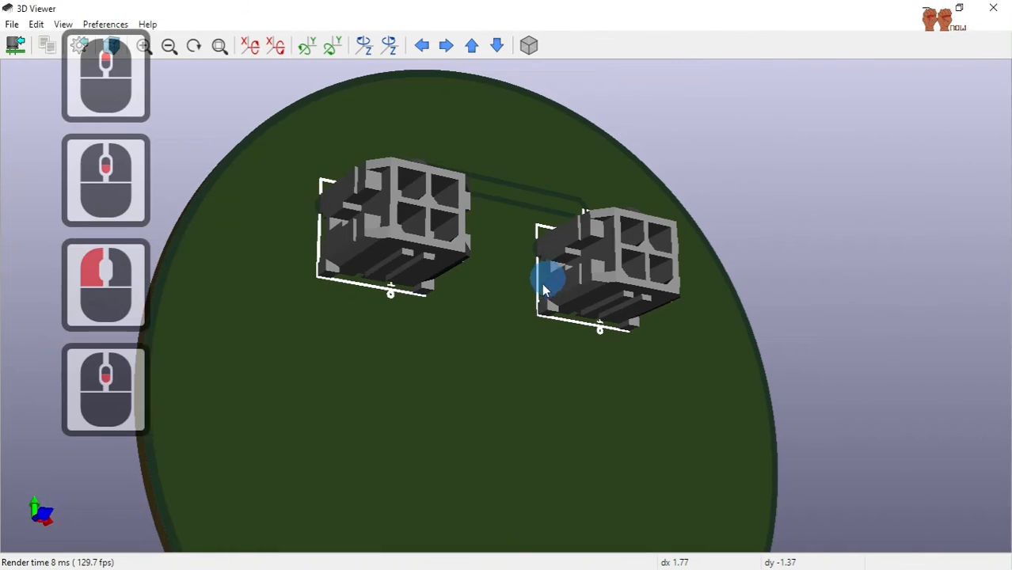
# Examine the underside of the 3D board, including the connector pins, pads, thermal reliefs and mounting-peg holes.
pyautogui.moveTo(449, 352); pyautogui.dragTo(795, 222)
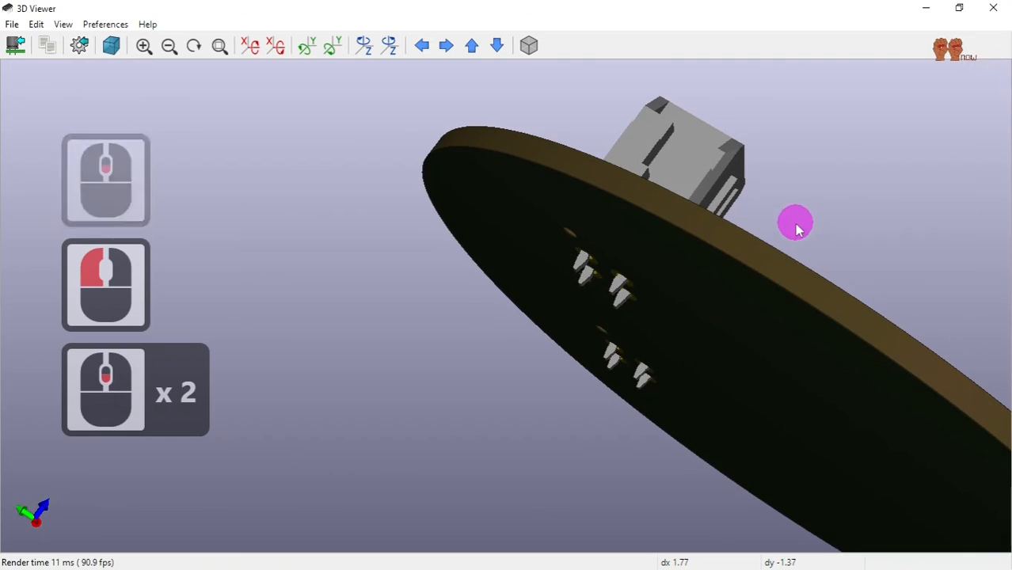
pyautogui.moveTo(700, 332); pyautogui.dragTo(705, 230)
pyautogui.moveTo(591, 271); pyautogui.dragTo(637, 163)
pyautogui.scroll(2, 559, 292)
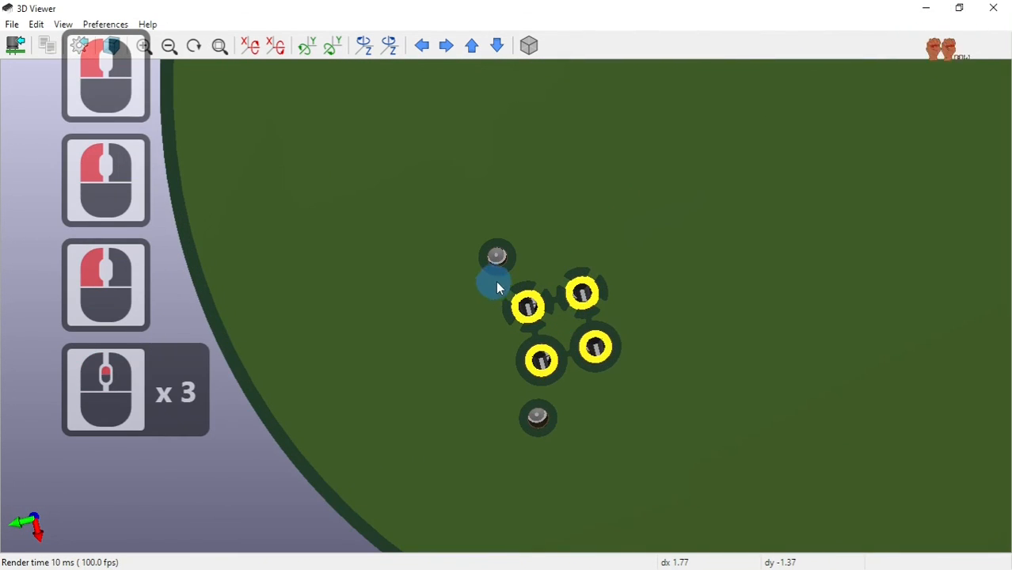
pyautogui.scroll(2, 499, 285)
pyautogui.moveTo(496, 269)
pyautogui.mouseDown()
pyautogui.moveTo(490, 207)
pyautogui.moveTo(459, 296)
pyautogui.moveTo(528, 289)
pyautogui.moveTo(538, 261)
pyautogui.moveTo(506, 392)
pyautogui.moveTo(432, 294)
pyautogui.moveTo(464, 357)
pyautogui.moveTo(466, 289)
pyautogui.mouseUp()
pyautogui.click(466, 290)
pyautogui.scroll(-6, 466, 289)
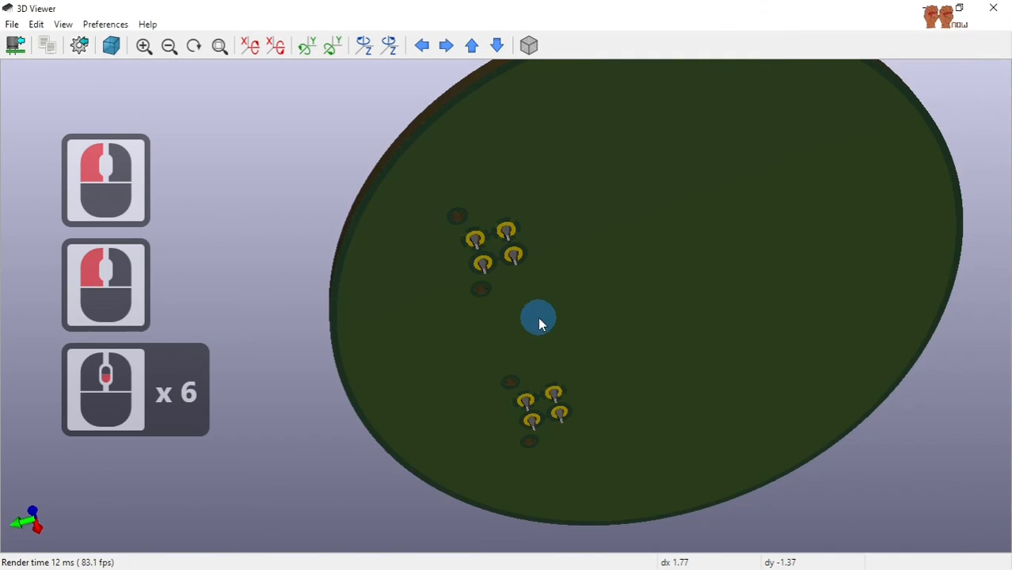
# Examine the 3D board edge-on and from the component side, focusing on the two connectors and the track between them.
pyautogui.moveTo(539, 321); pyautogui.dragTo(387, 456)
pyautogui.scroll(-3, 477, 369)
pyautogui.scroll(-3, 399, 432)
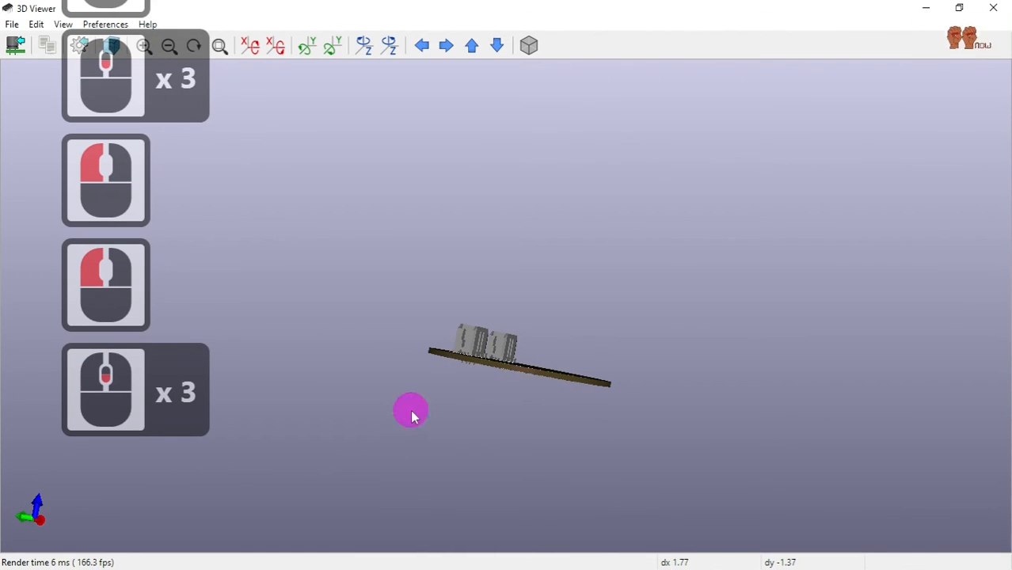
pyautogui.moveTo(411, 411); pyautogui.dragTo(266, 455)
pyautogui.moveTo(391, 445); pyautogui.dragTo(273, 434)
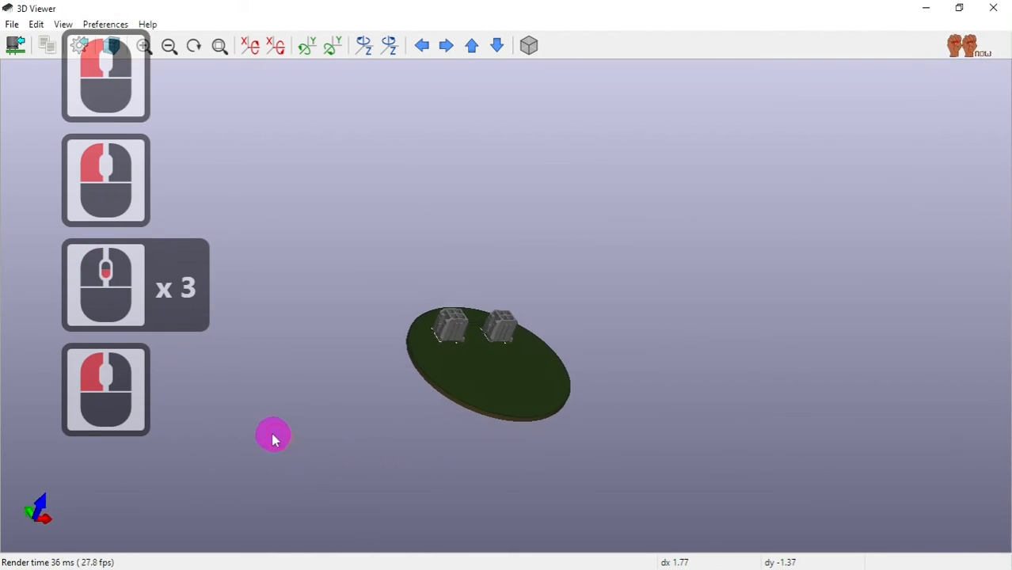
pyautogui.moveTo(395, 427); pyautogui.dragTo(301, 445)
pyautogui.scroll(2, 418, 413)
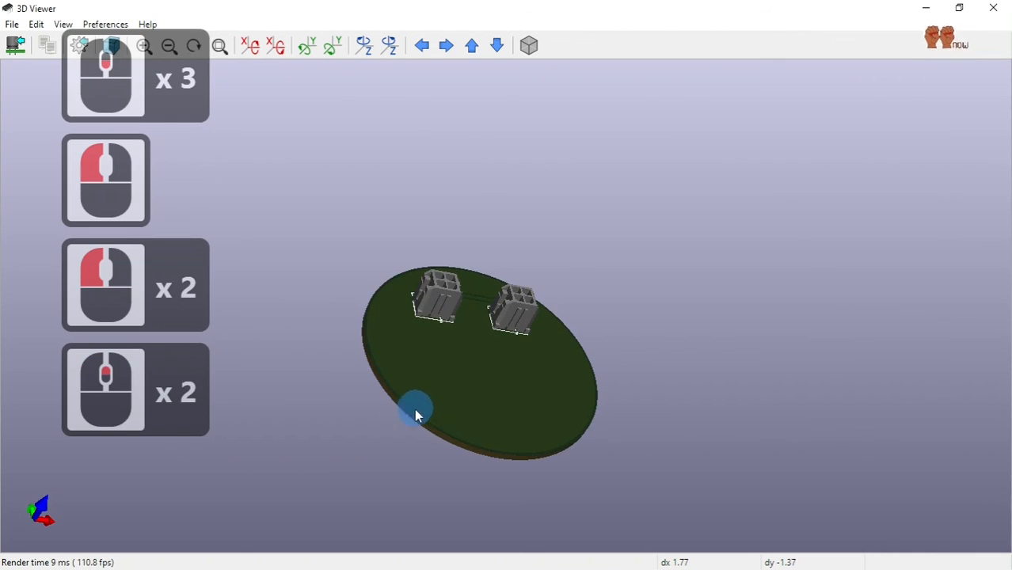
pyautogui.moveTo(417, 413); pyautogui.dragTo(439, 365)
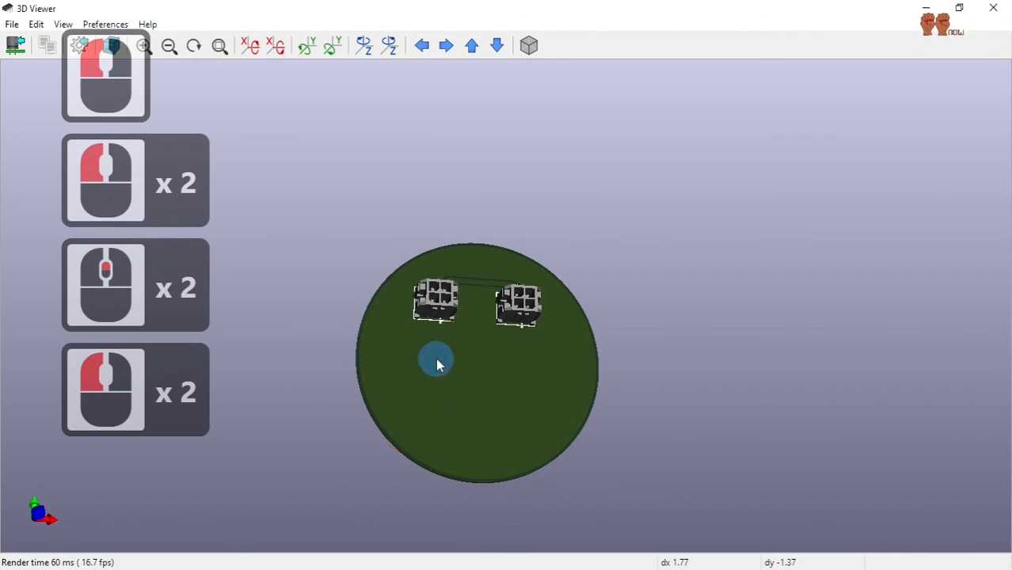
pyautogui.scroll(5, 439, 364)
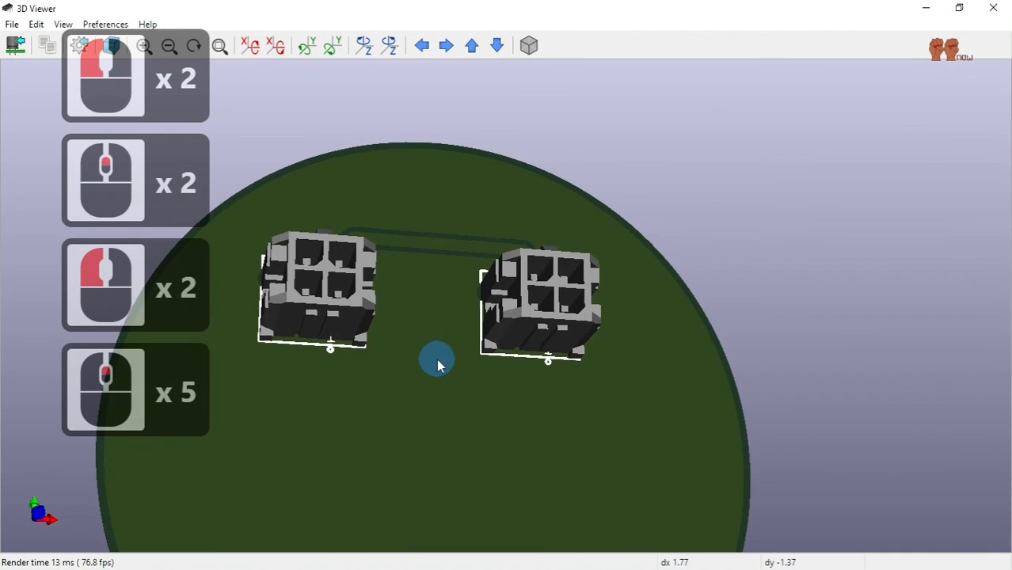